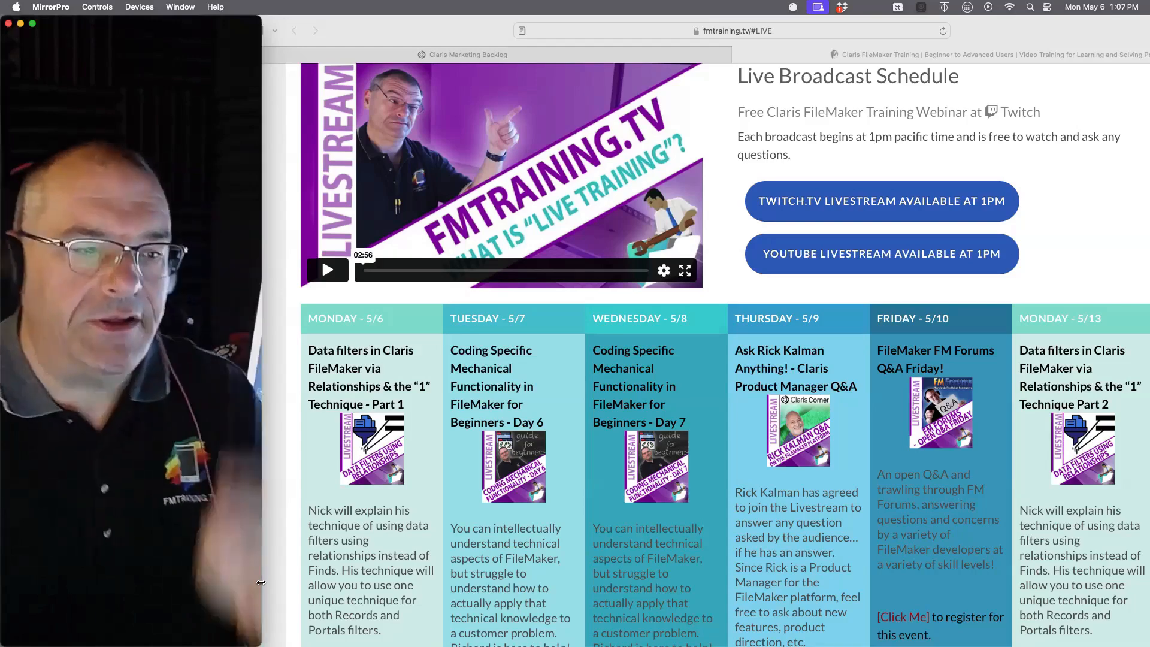
# Step: Leave the fmtraining.tv schedule page and go to the Filter file's Accounts layout in FileMaker Pro
pyautogui.moveTo(3, 413)
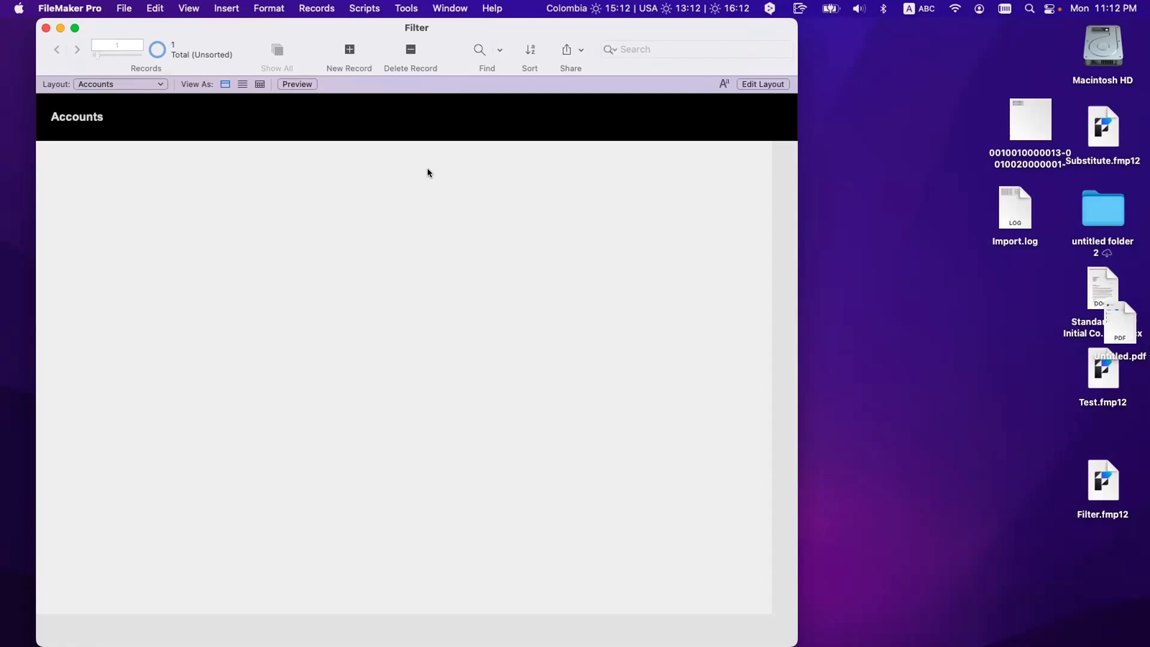
# Step: Create an __ID Account field in the Accounts table
pyautogui.press('super+shift+d')
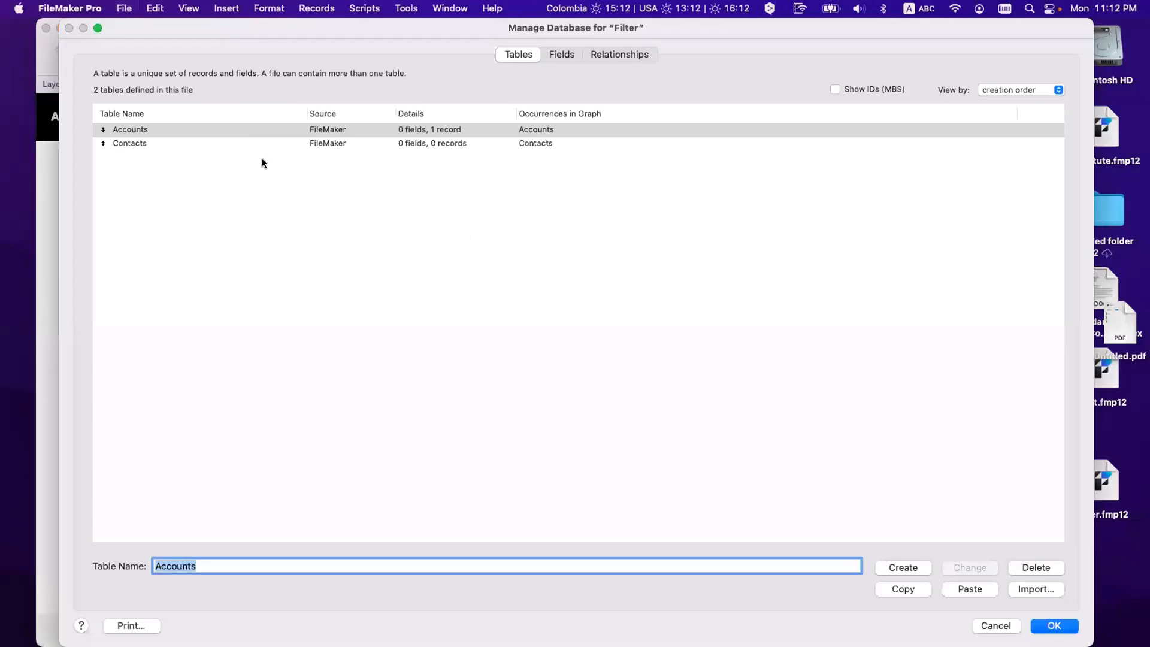
pyautogui.keyDown('shift'); pyautogui.click(200, 146); pyautogui.keyUp('shift')
pyautogui.click(200, 173)
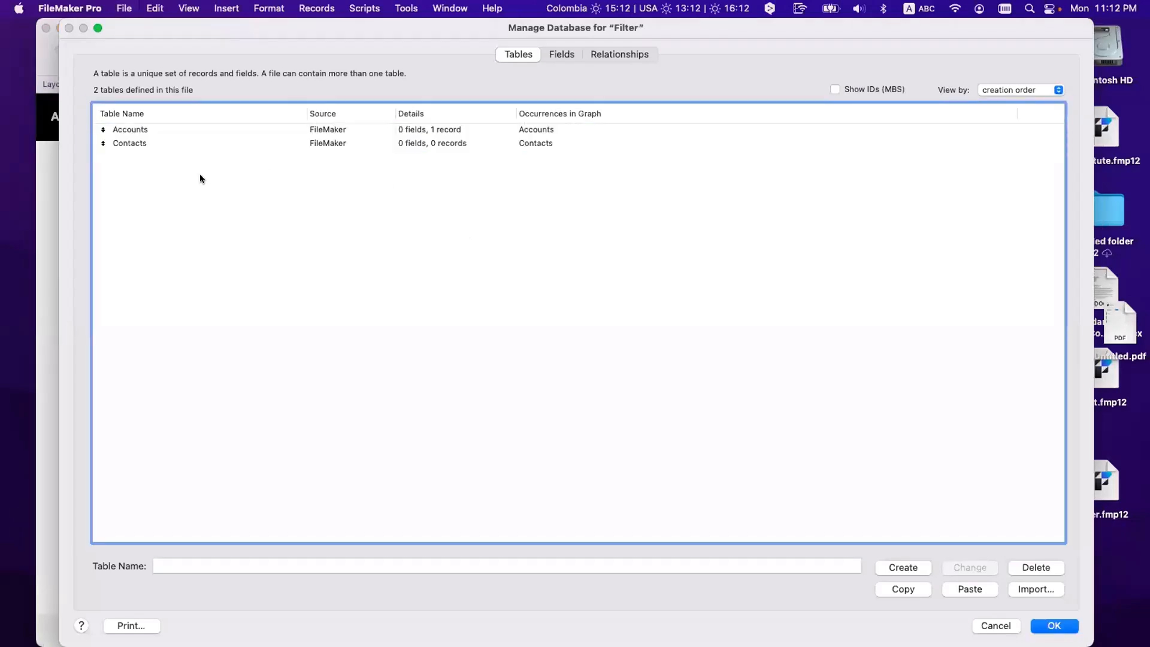
pyautogui.click(158, 128)
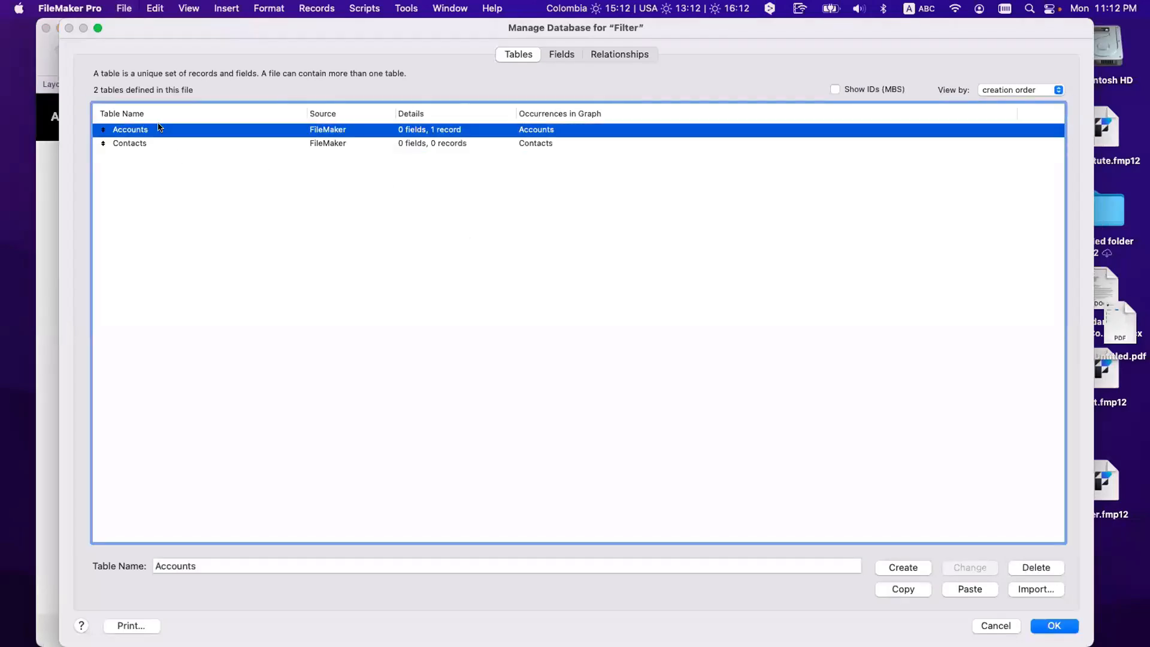
pyautogui.doubleClick(160, 128)
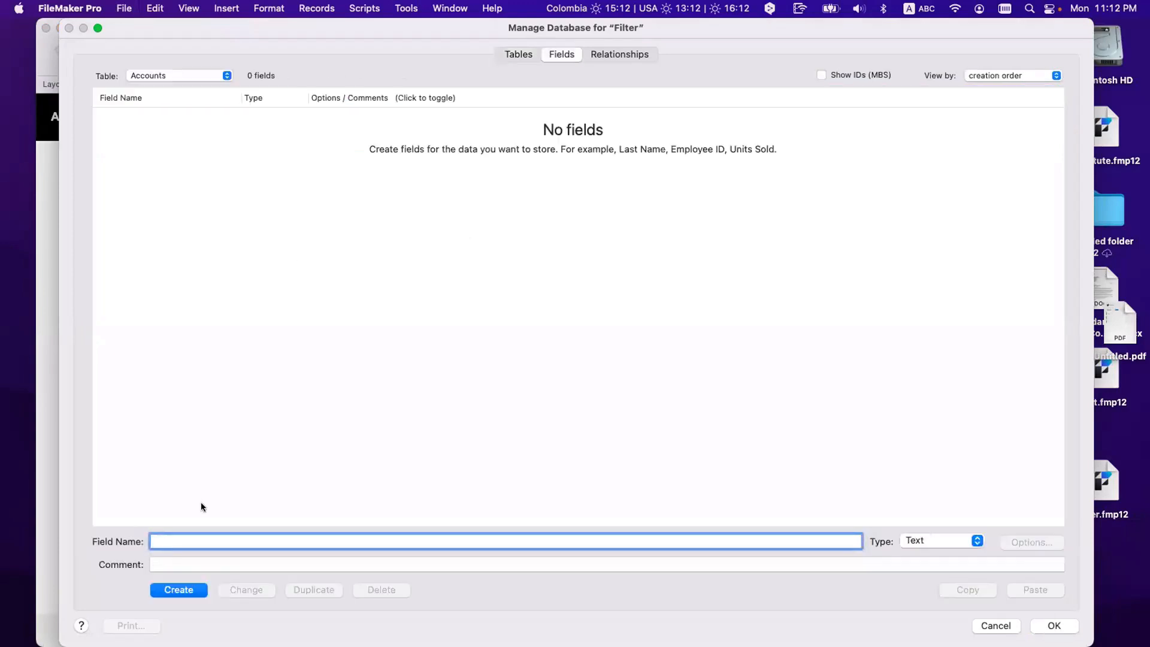
pyautogui.write('__Id Account')
pyautogui.click(170, 541)
pyautogui.press('BackSpace')
pyautogui.write('D')
pyautogui.click(171, 591)
# Step: Give __ID Account an auto-enter calculation of Get ( UUID )
pyautogui.click(1049, 544)
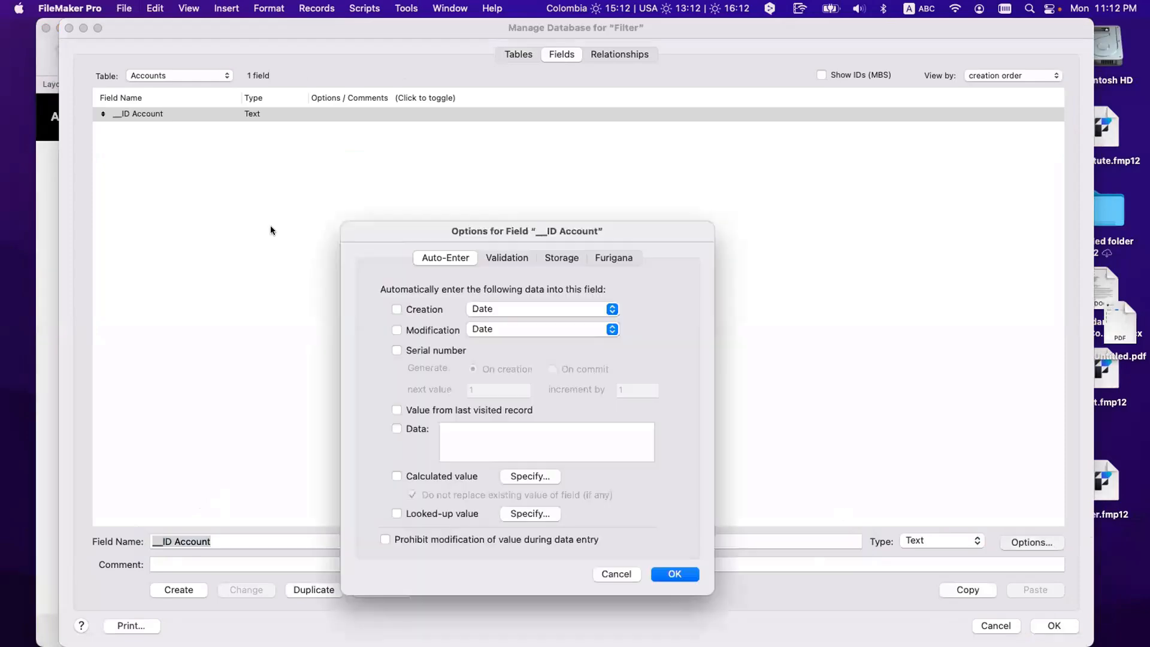
pyautogui.click(520, 477)
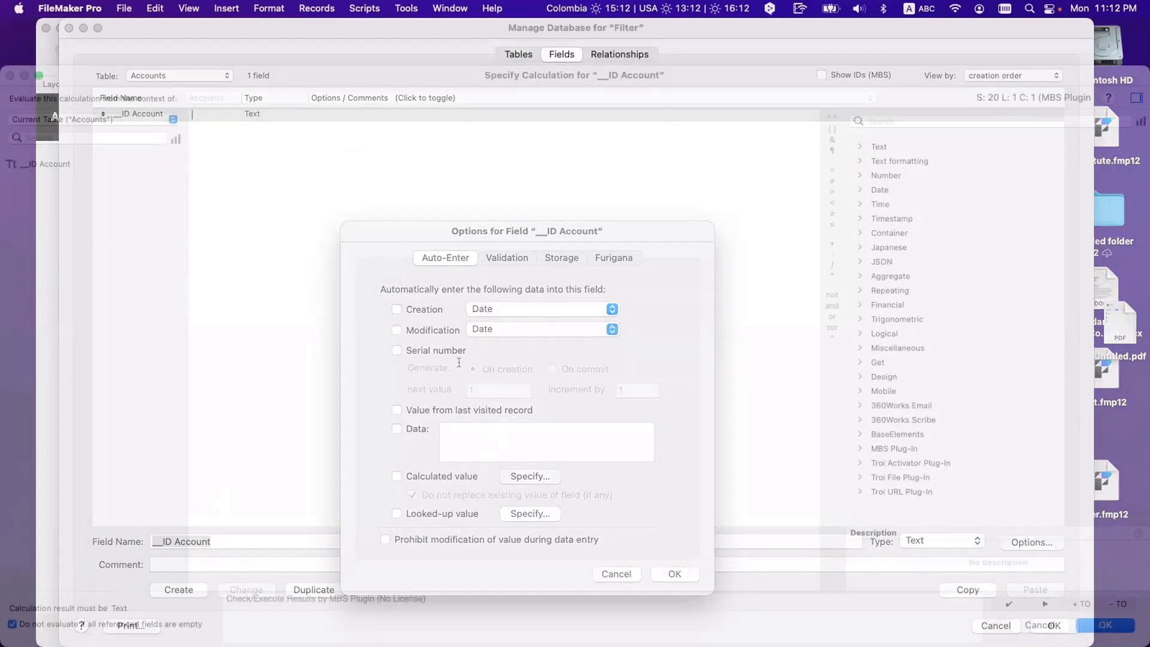
pyautogui.write('get')
pyautogui.press('Return')
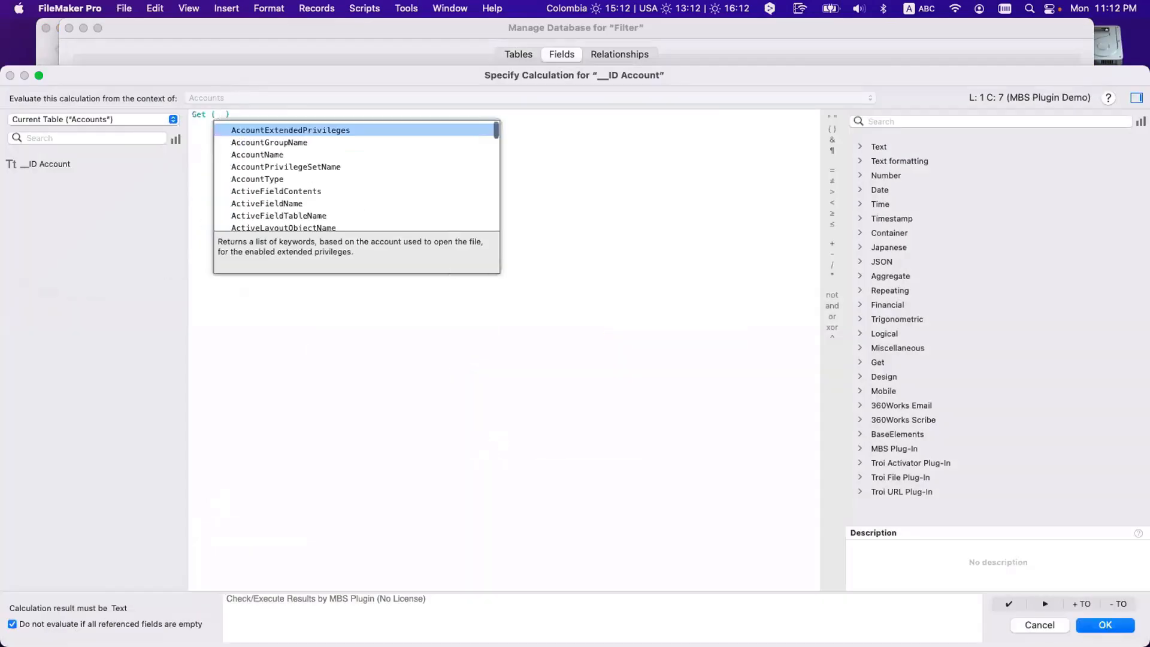
pyautogui.write('uui')
pyautogui.press('Return')
pyautogui.press('Return')
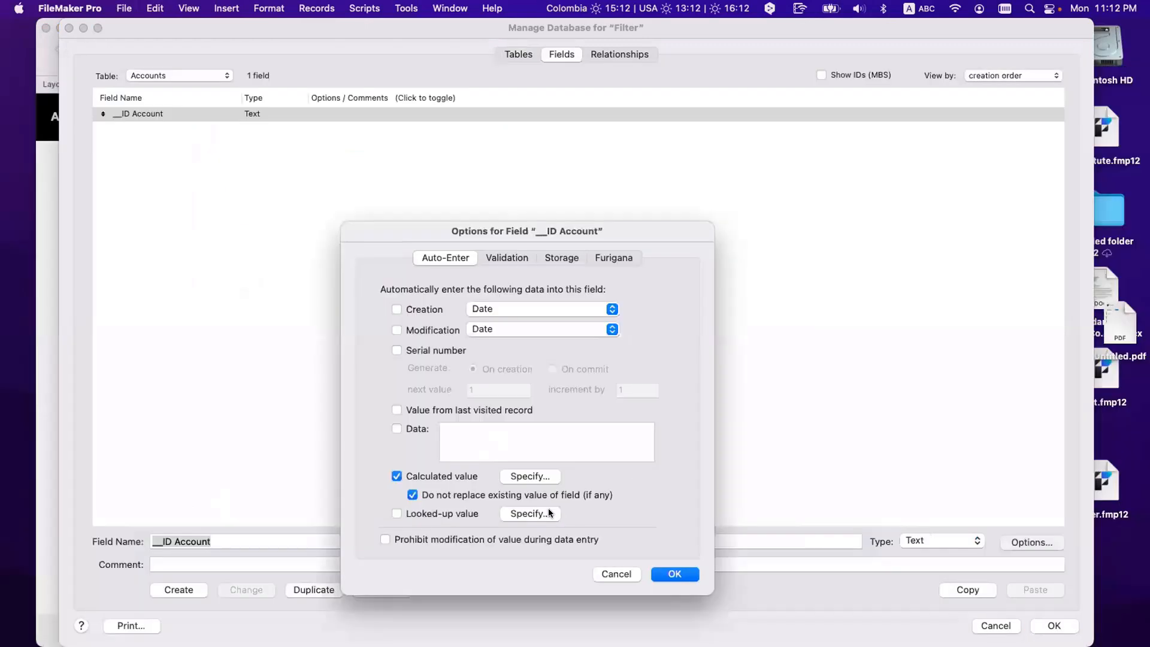
pyautogui.click(675, 574)
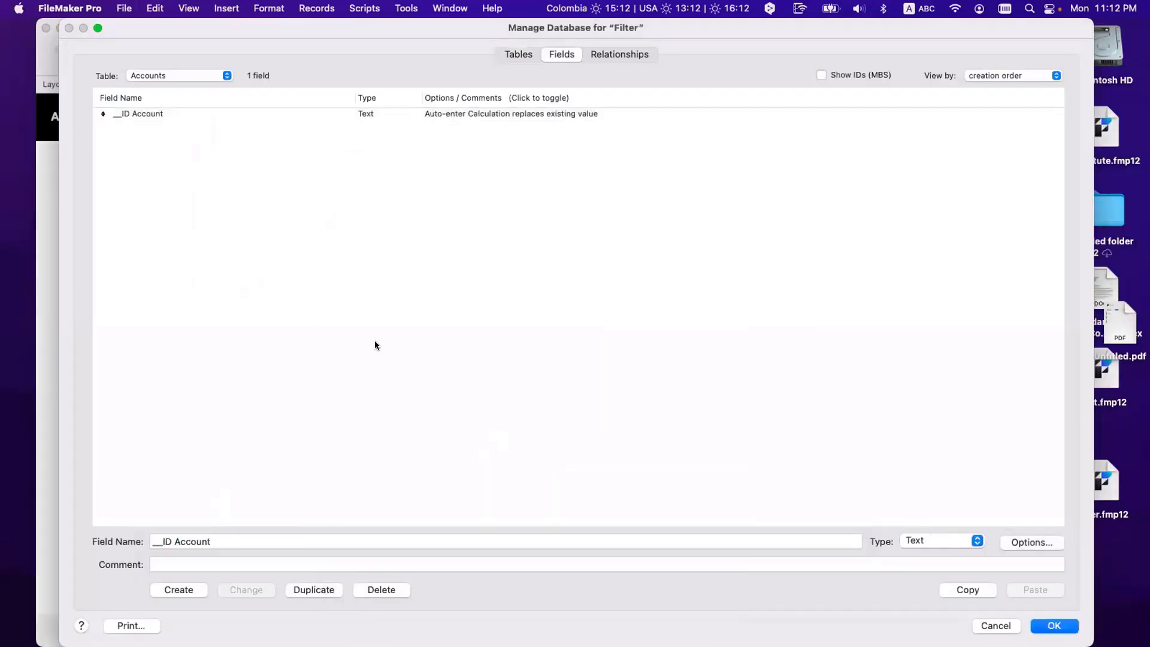
# Step: Add a Name text field to the Accounts table
pyautogui.click(179, 116)
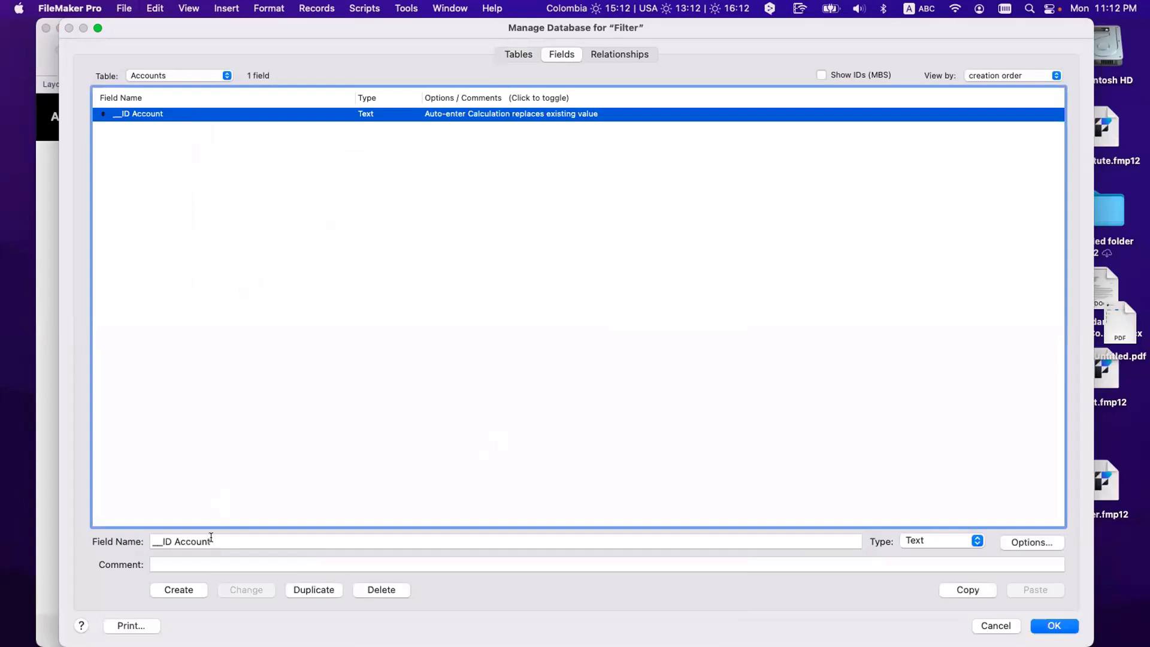
pyautogui.moveTo(210, 539); pyautogui.dragTo(144, 541)
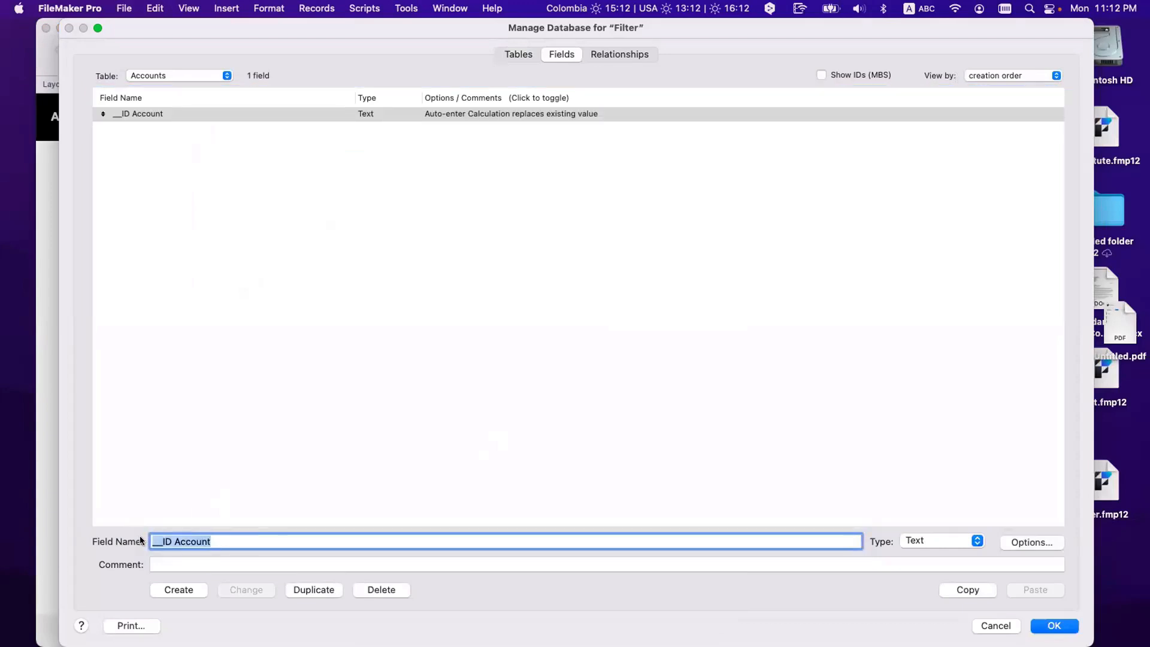
pyautogui.write('Acc')
pyautogui.press('BackSpace')
pyautogui.press('BackSpace')
pyautogui.press('BackSpace')
pyautogui.write('Na')
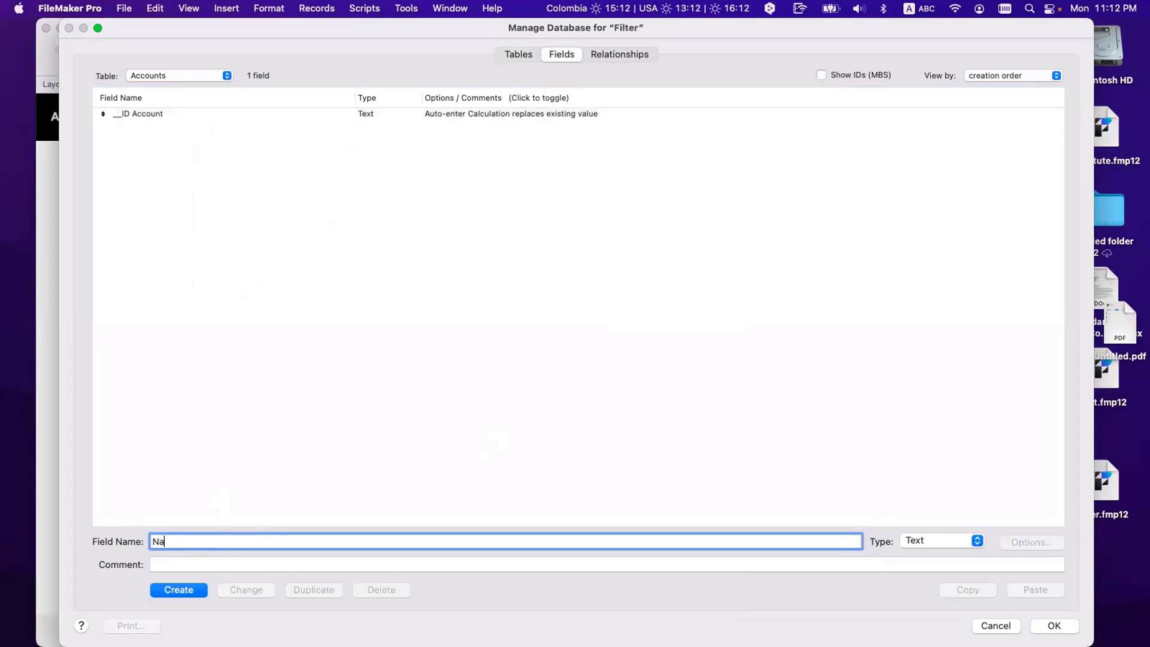
pyautogui.write('me')
pyautogui.click(168, 587)
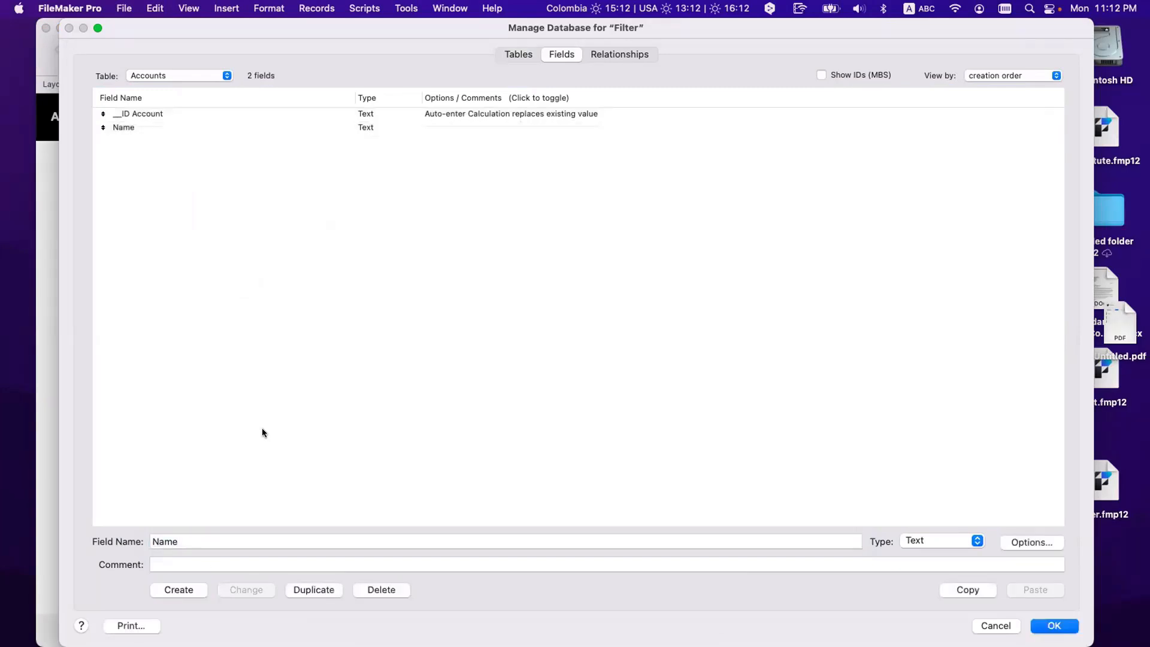
pyautogui.click(180, 76)
# Step: Create an __ID Contact field in the Contacts table
pyautogui.click(181, 90)
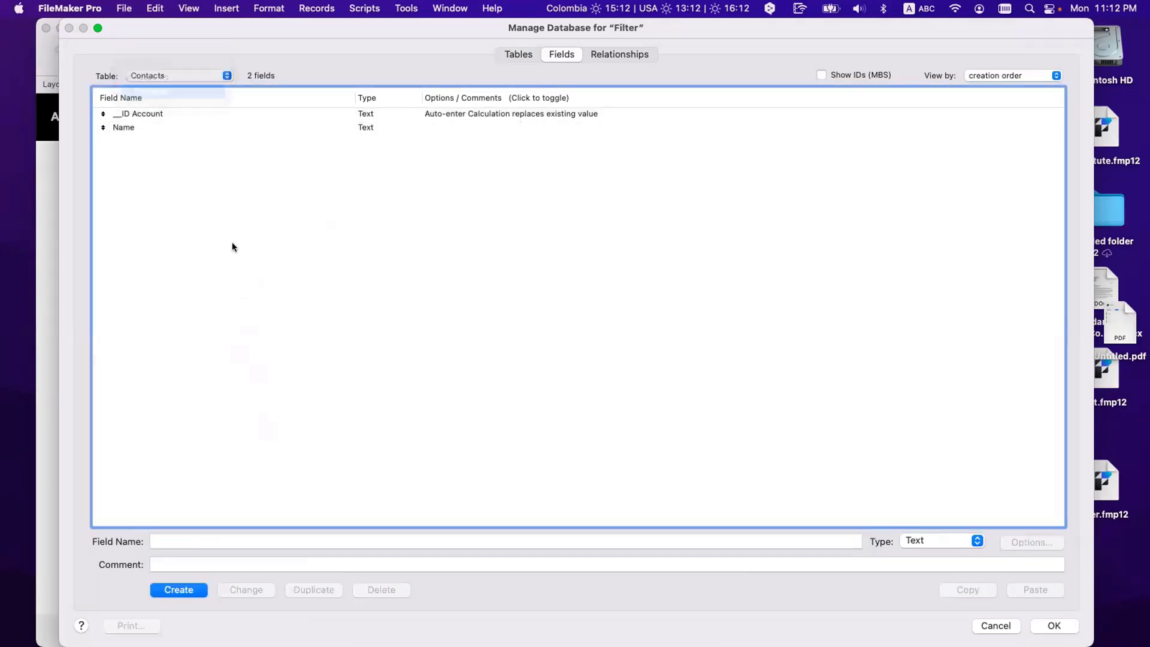
pyautogui.write('__')
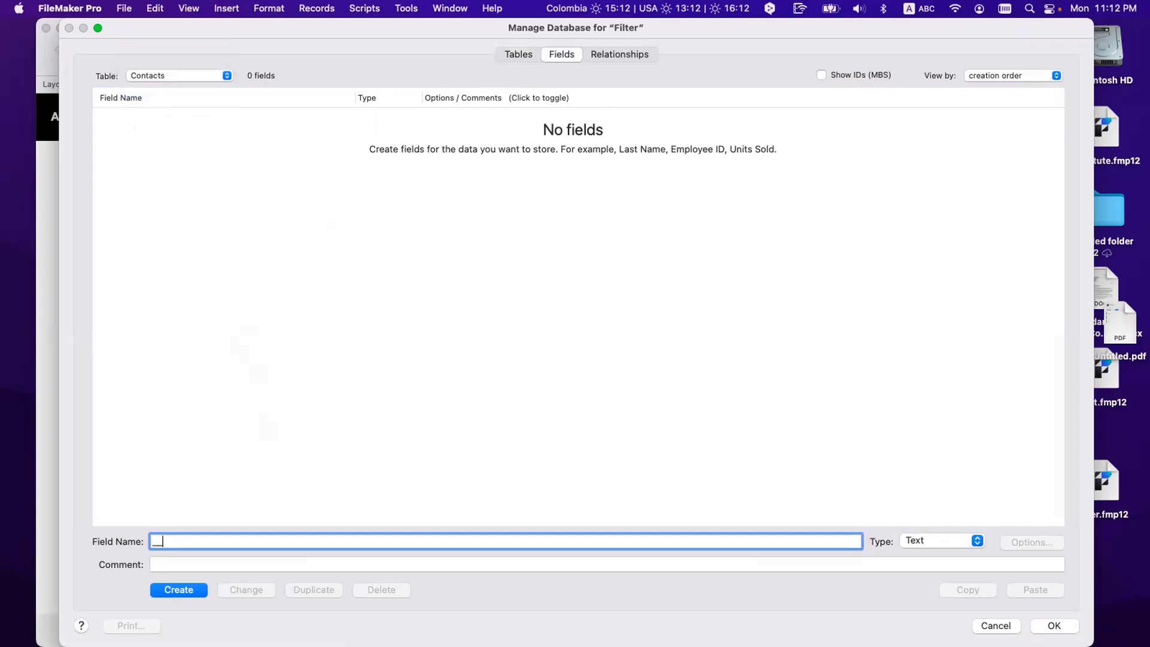
pyautogui.write('ID Conatct')
pyautogui.press('BackSpace')
pyautogui.press('BackSpace')
pyautogui.press('BackSpace')
pyautogui.press('BackSpace')
pyautogui.write('ctact')
pyautogui.press('BackSpace')
pyautogui.press('BackSpace')
pyautogui.press('BackSpace')
pyautogui.press('BackSpace')
pyautogui.press('BackSpace')
pyautogui.write('tact')
pyautogui.click(178, 590)
# Step: Auto-enter Get ( UUID ) into __ID Contact, replacing any existing values
pyautogui.click(1016, 545)
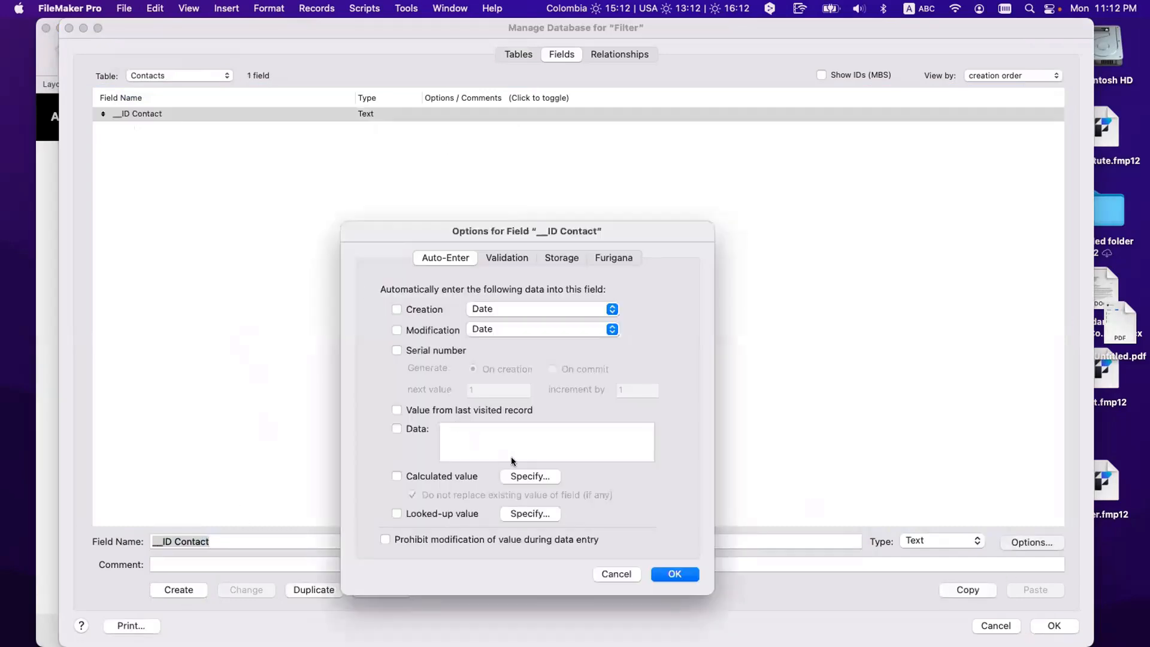
pyautogui.click(530, 477)
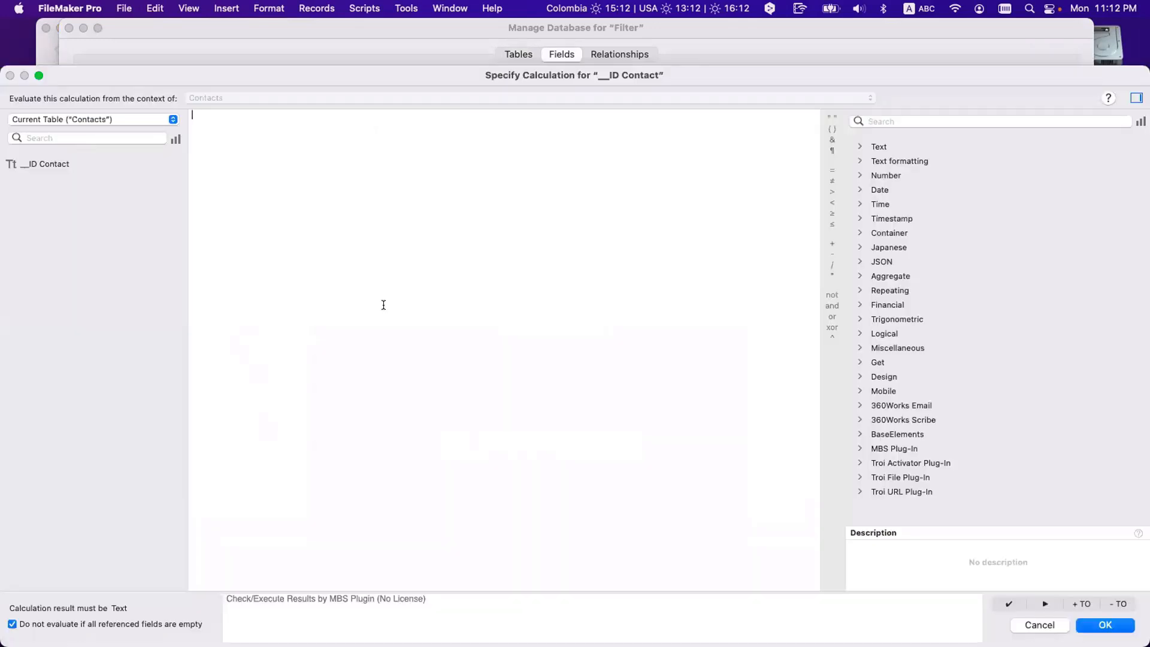
pyautogui.write('get')
pyautogui.press('Return')
pyautogui.write('uui')
pyautogui.press('Return')
pyautogui.press('KP_Enter')
pyautogui.press('Return')
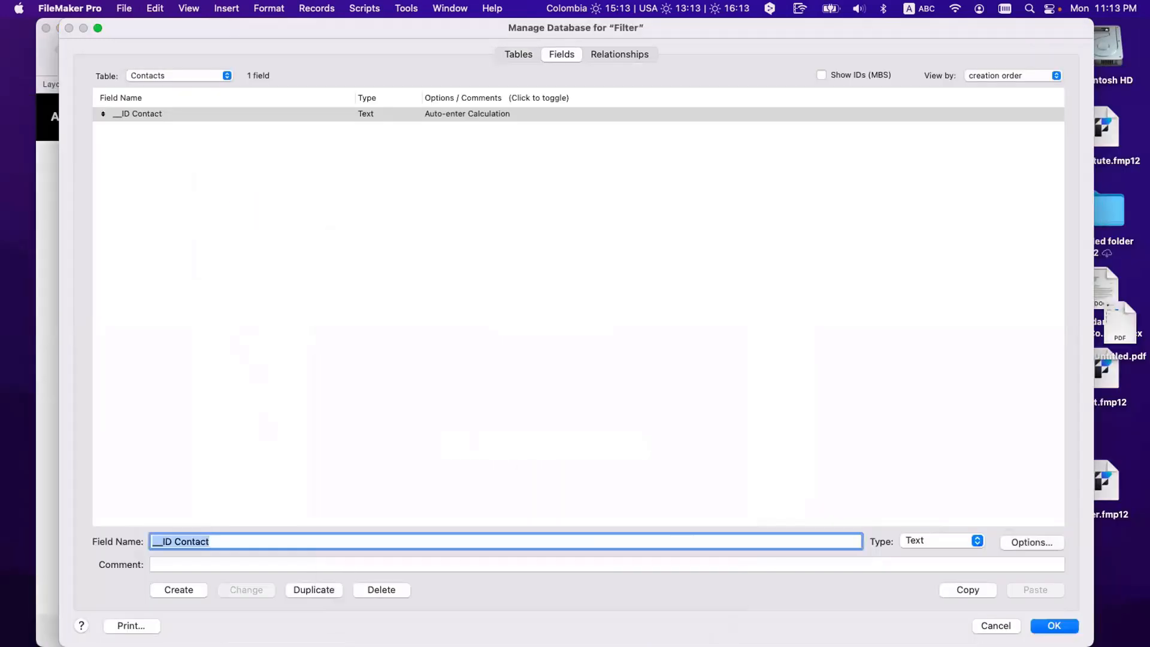
pyautogui.doubleClick(399, 122)
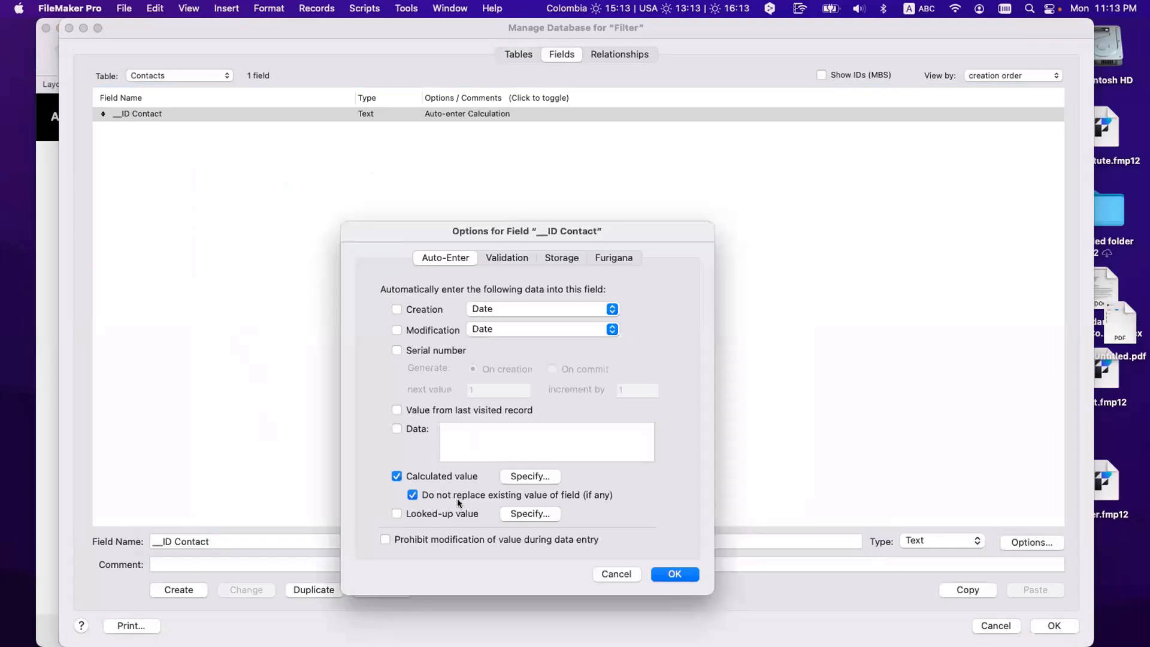
pyautogui.click(473, 492)
pyautogui.click(676, 574)
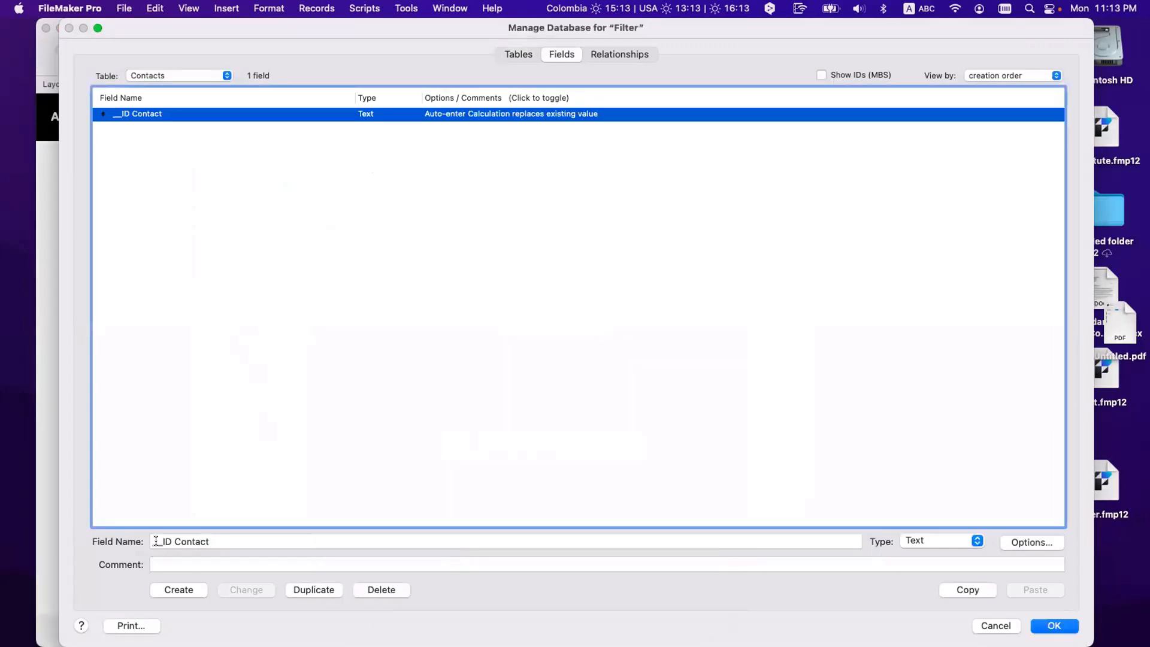
# Step: Rename __ID Contact to _IDf Account by mistake, then restore the name __ID Contact
pyautogui.click(155, 541)
pyautogui.press('BackSpace')
pyautogui.hotkey('alt', 'Right')
pyautogui.write('f')
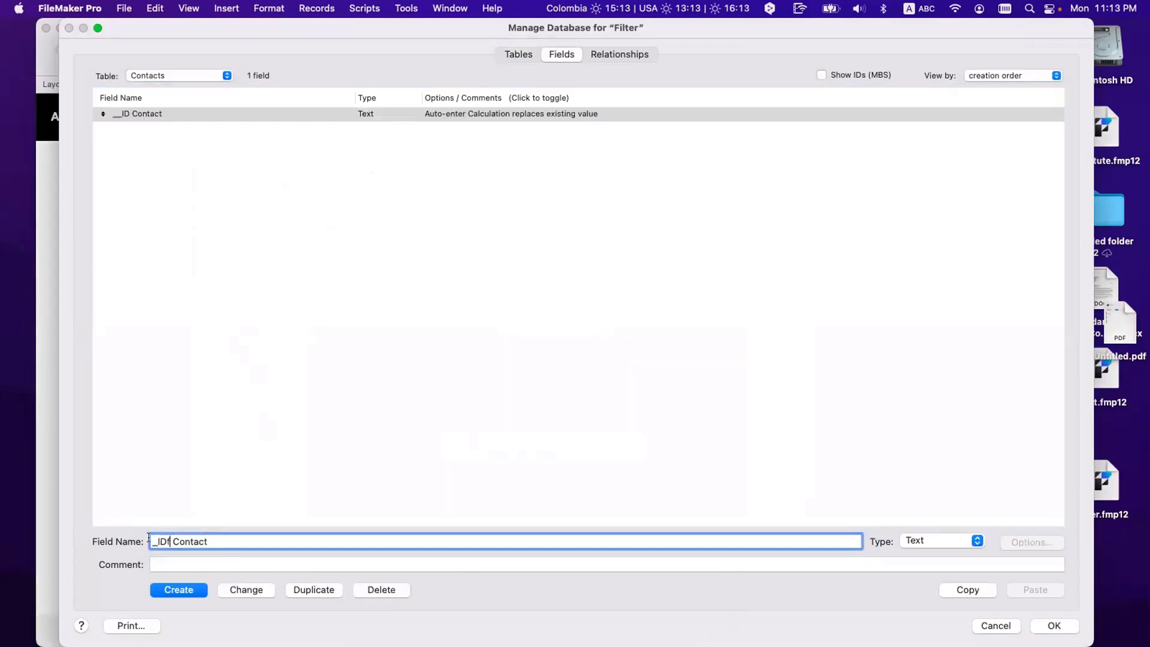
pyautogui.hotkey('alt', 'Right')
pyautogui.hotkey('alt', 'shift', 'Left')
pyautogui.write('Account')
pyautogui.click(239, 590)
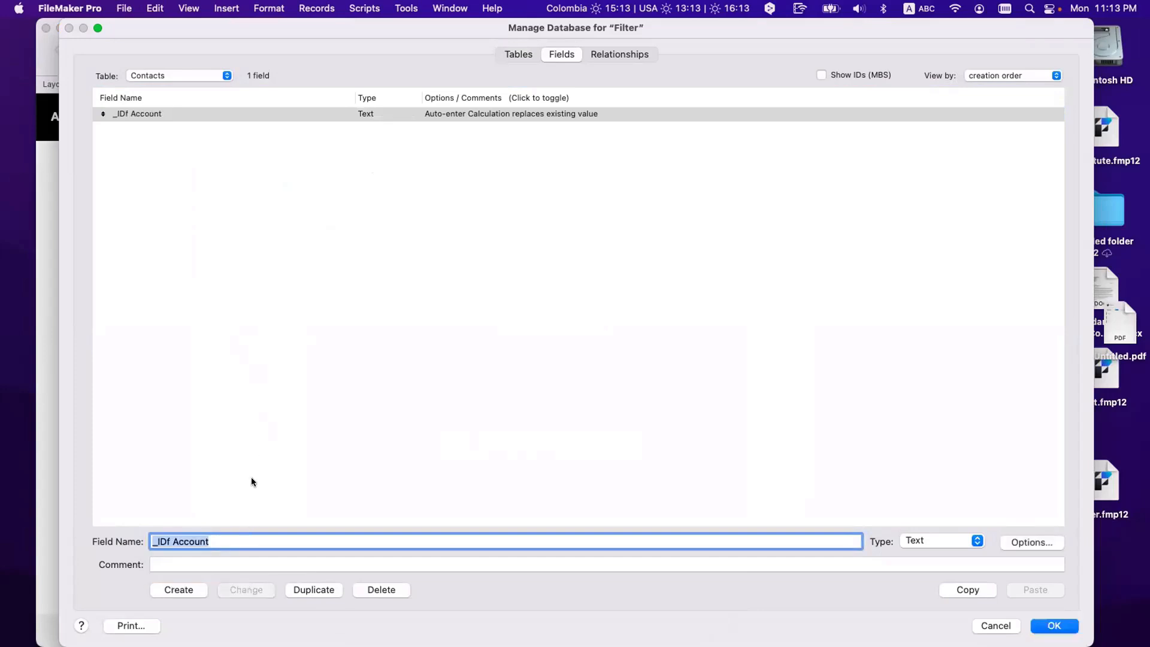
pyautogui.click(163, 540)
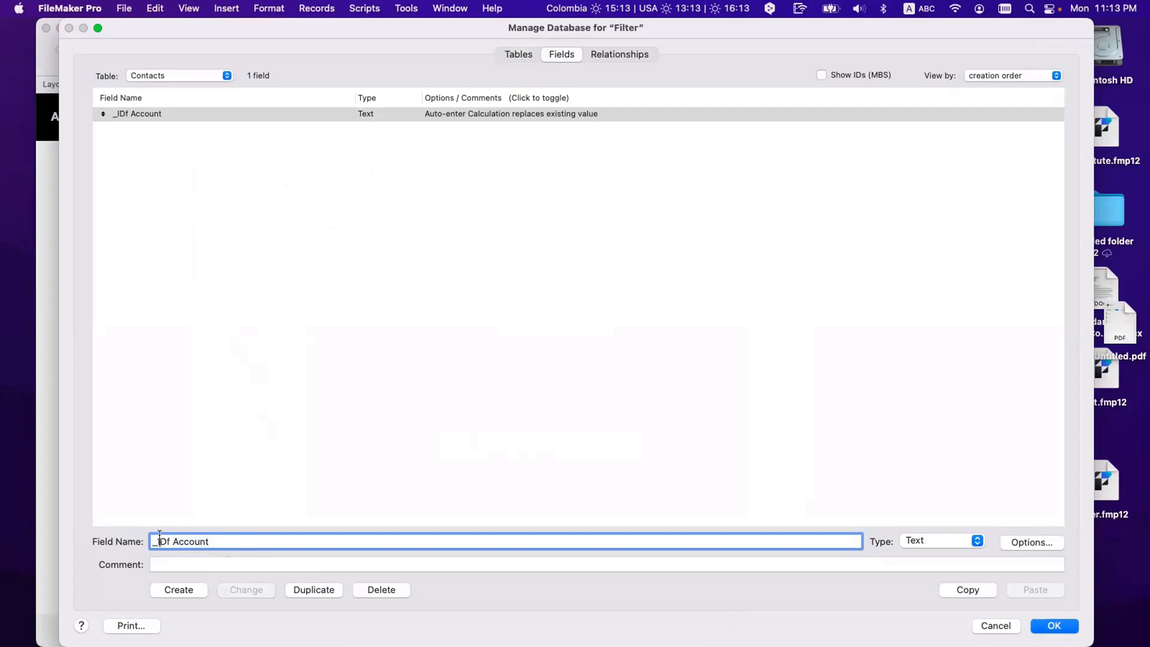
pyautogui.press('super+a')
pyautogui.press('BackSpace')
pyautogui.write('__ID ')
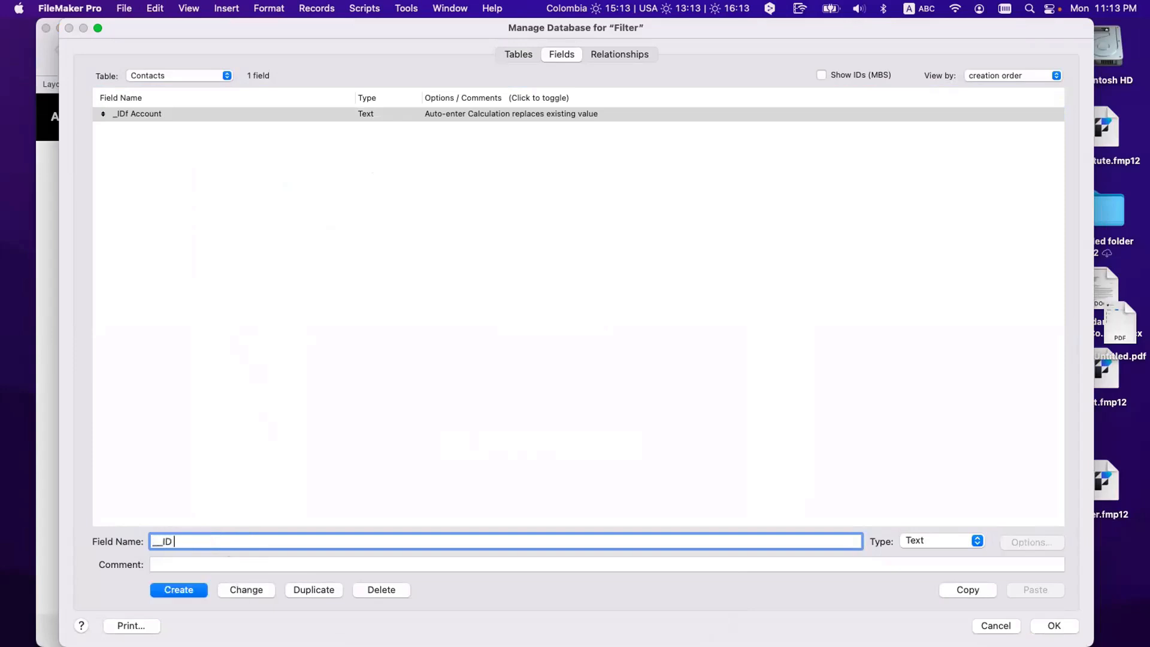
pyautogui.write('Contact')
pyautogui.click(238, 589)
# Step: Create a separate _IDf Account foreign-key field in Contacts
pyautogui.click(158, 541)
pyautogui.press('Delete')
pyautogui.press('Right')
pyautogui.press('Right')
pyautogui.press('Right')
pyautogui.write('f')
pyautogui.doubleClick(192, 543)
pyautogui.write('Account')
pyautogui.click(189, 589)
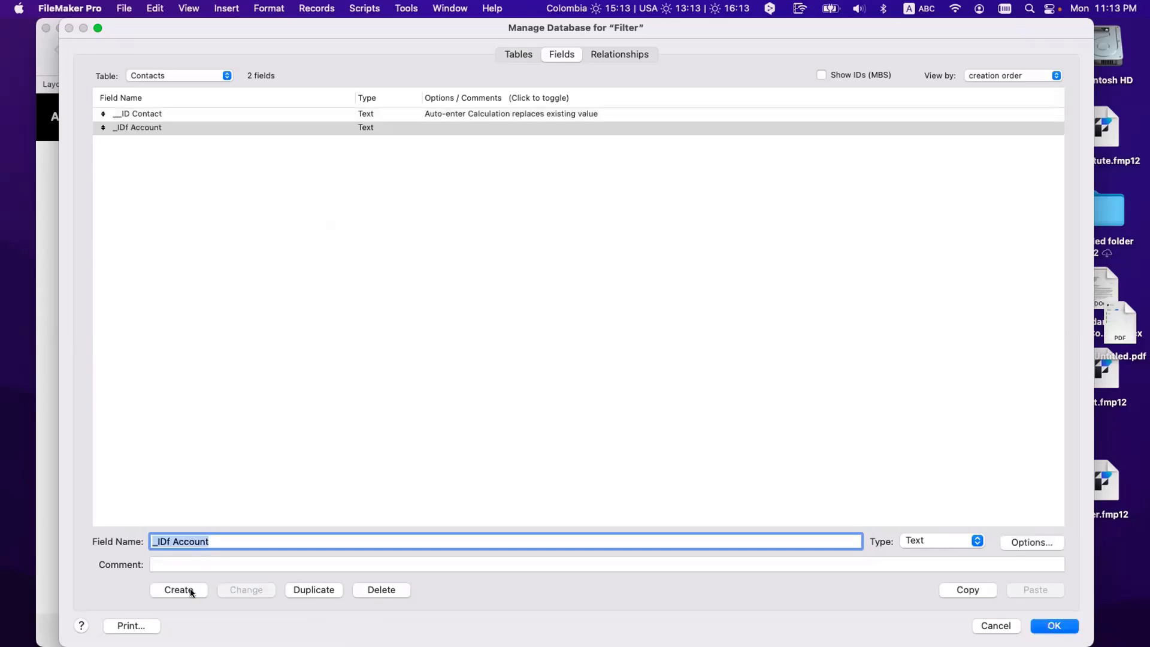
# Step: Add First, Last, City and State fields to Contacts, then show the Accounts fields
pyautogui.write('First')
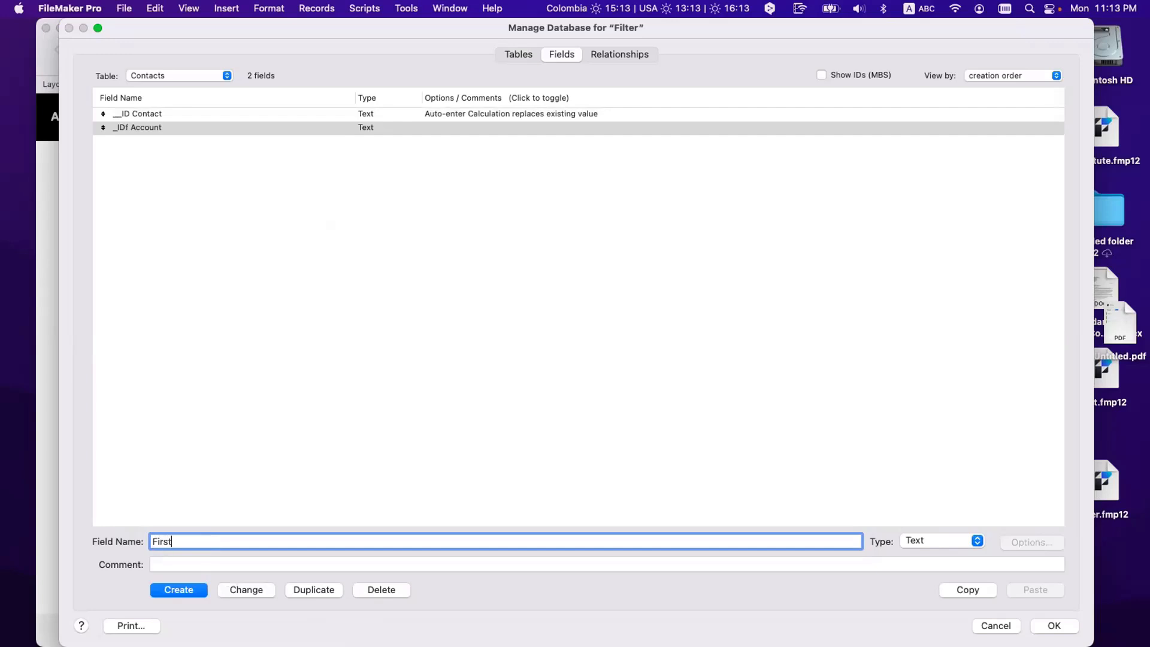
pyautogui.press('Return')
pyautogui.write('Last')
pyautogui.press('Return')
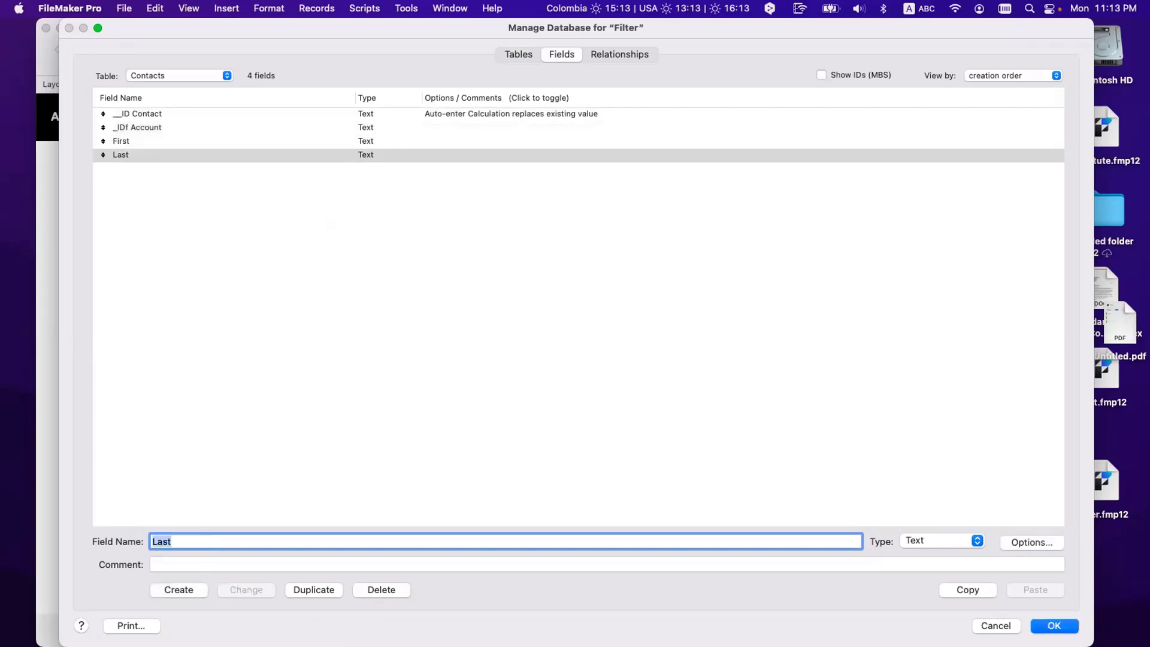
pyautogui.write('City')
pyautogui.press('Return')
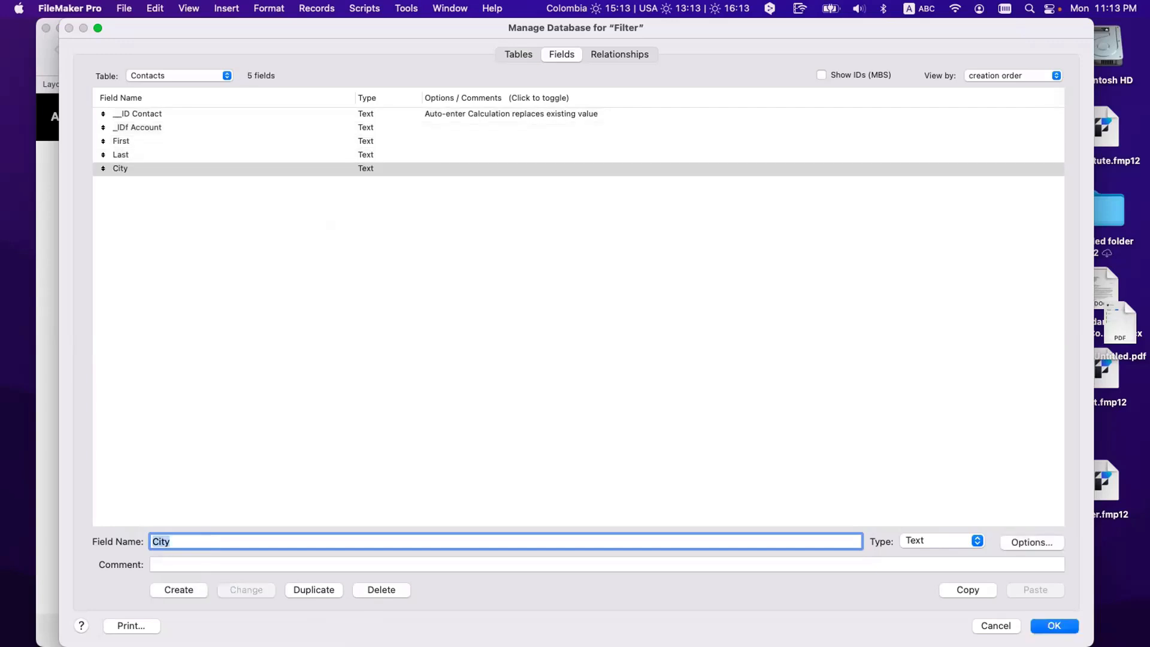
pyautogui.write('State')
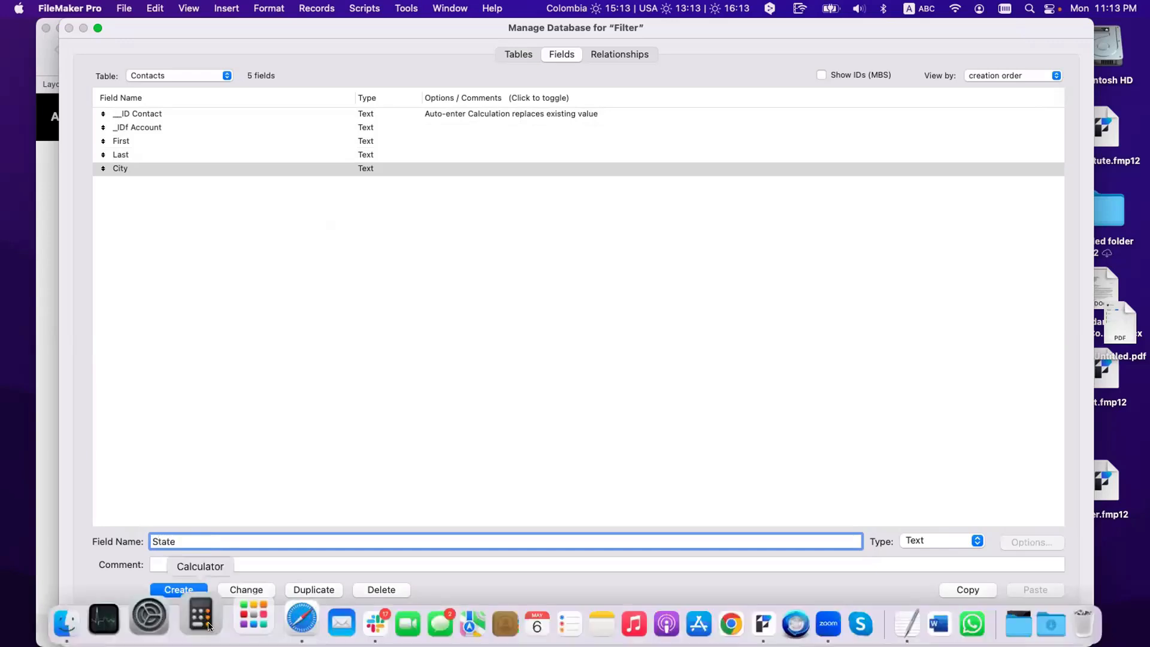
pyautogui.click(192, 591)
pyautogui.click(257, 323)
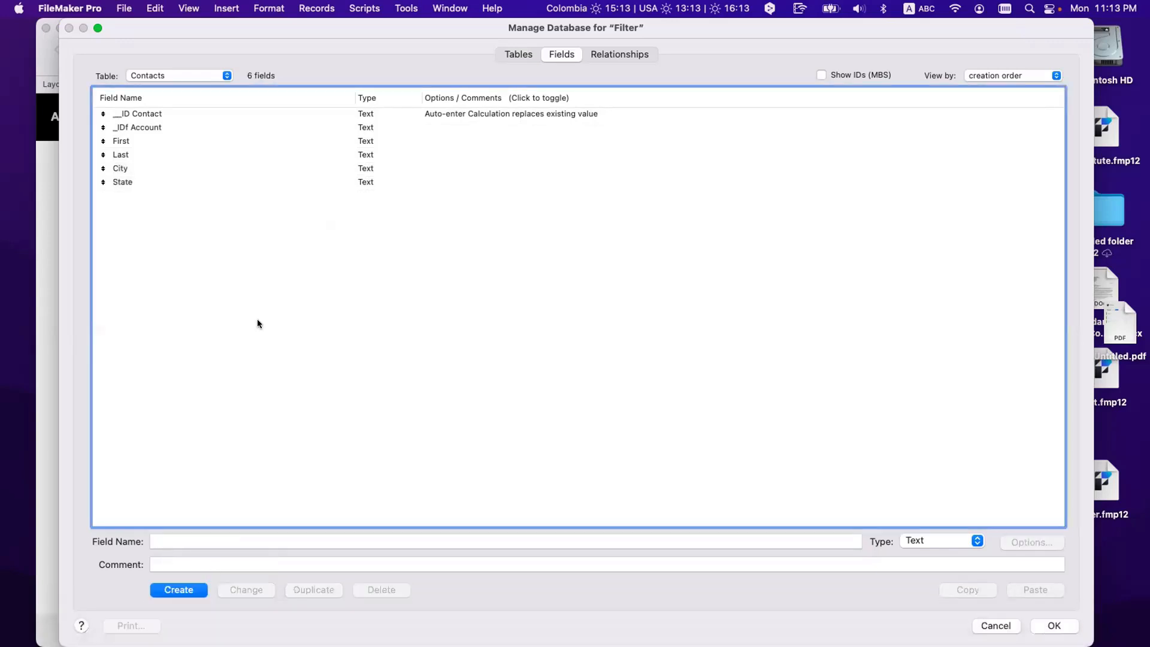
pyautogui.click(192, 75)
pyautogui.click(192, 63)
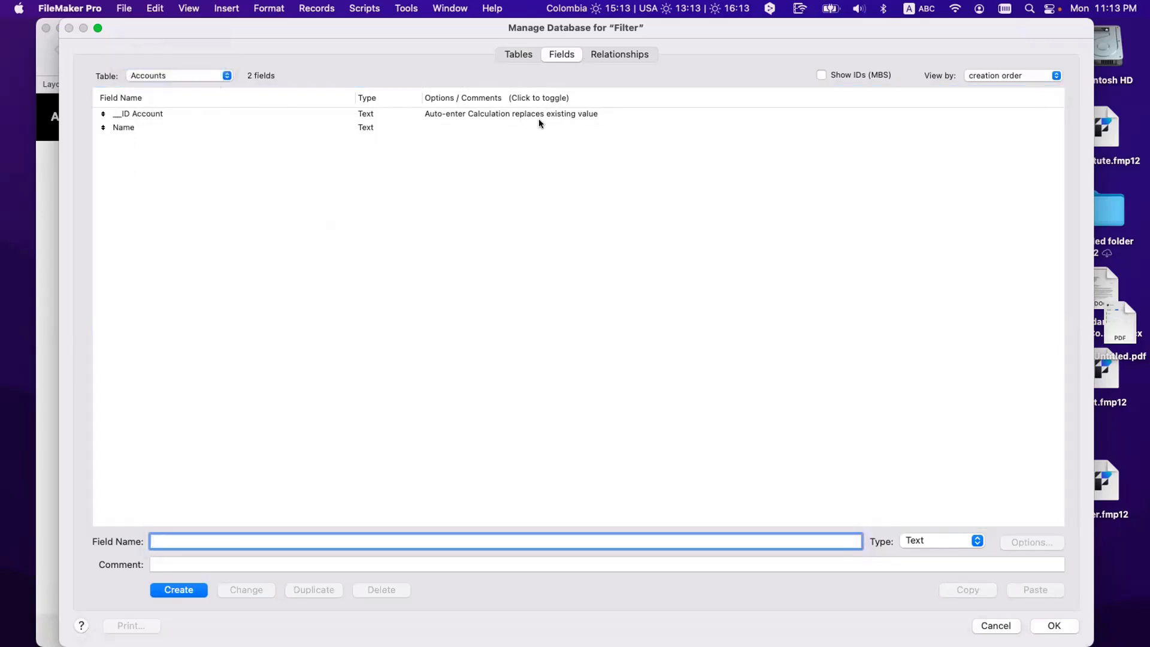
# Step: Join __ID Account to Contacts' _IDf Account, allowing related-contact creation and deletion, and save
pyautogui.click(615, 54)
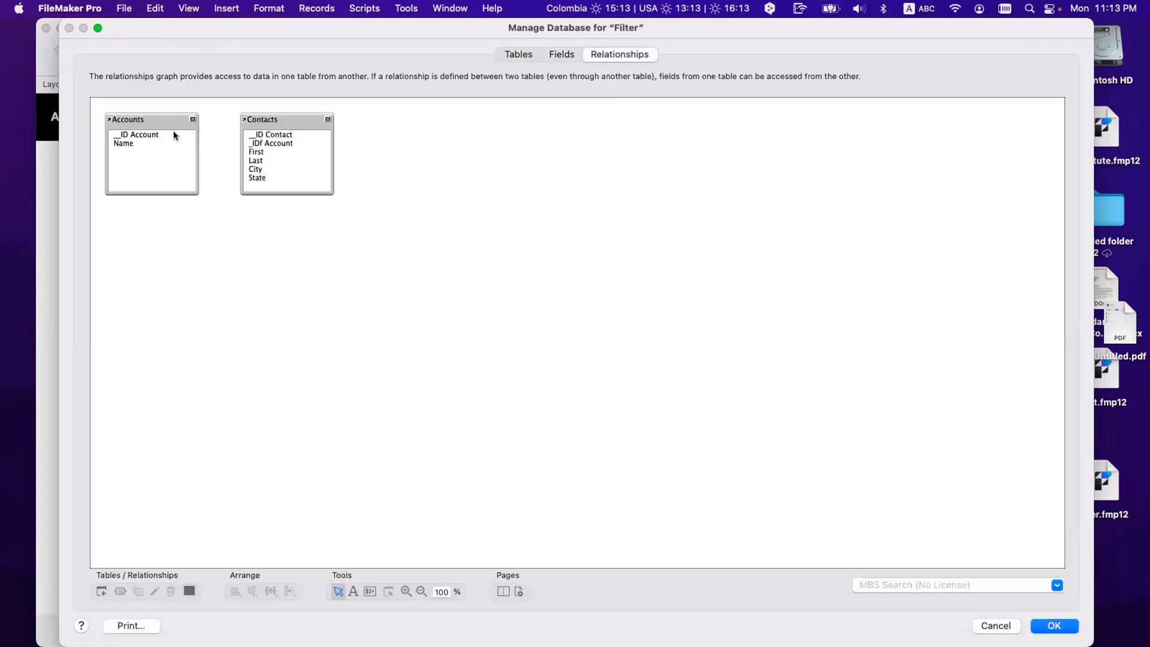
pyautogui.click(155, 136)
pyautogui.moveTo(157, 137); pyautogui.dragTo(258, 144)
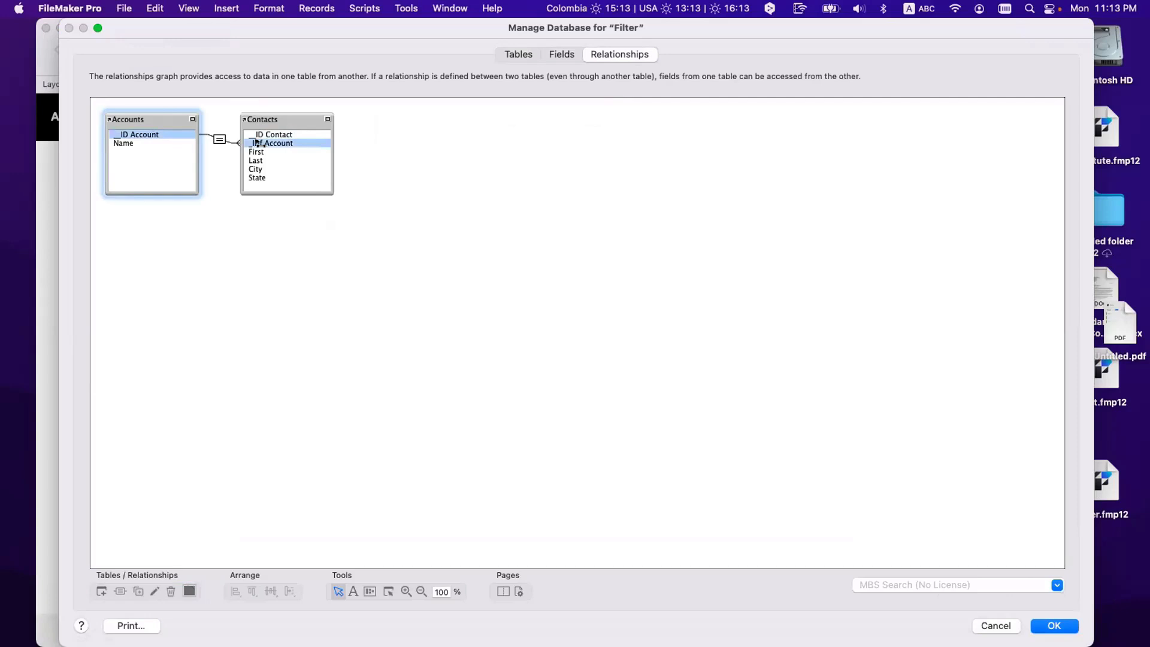
pyautogui.click(219, 131)
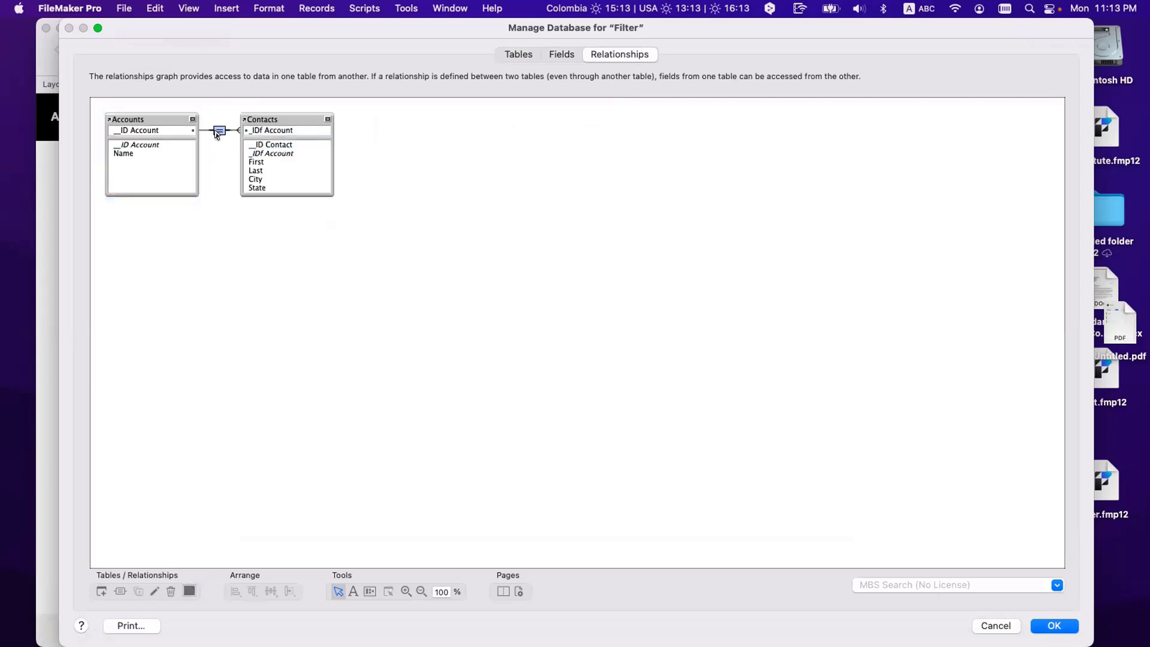
pyautogui.doubleClick(218, 131)
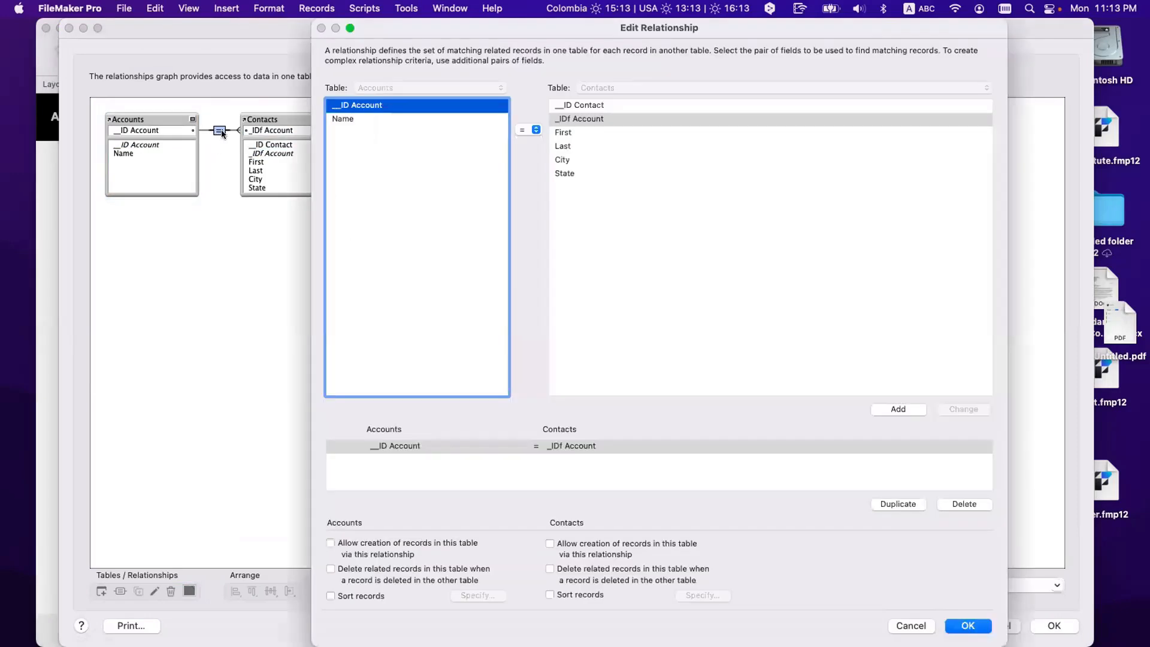
pyautogui.click(561, 542)
pyautogui.click(561, 570)
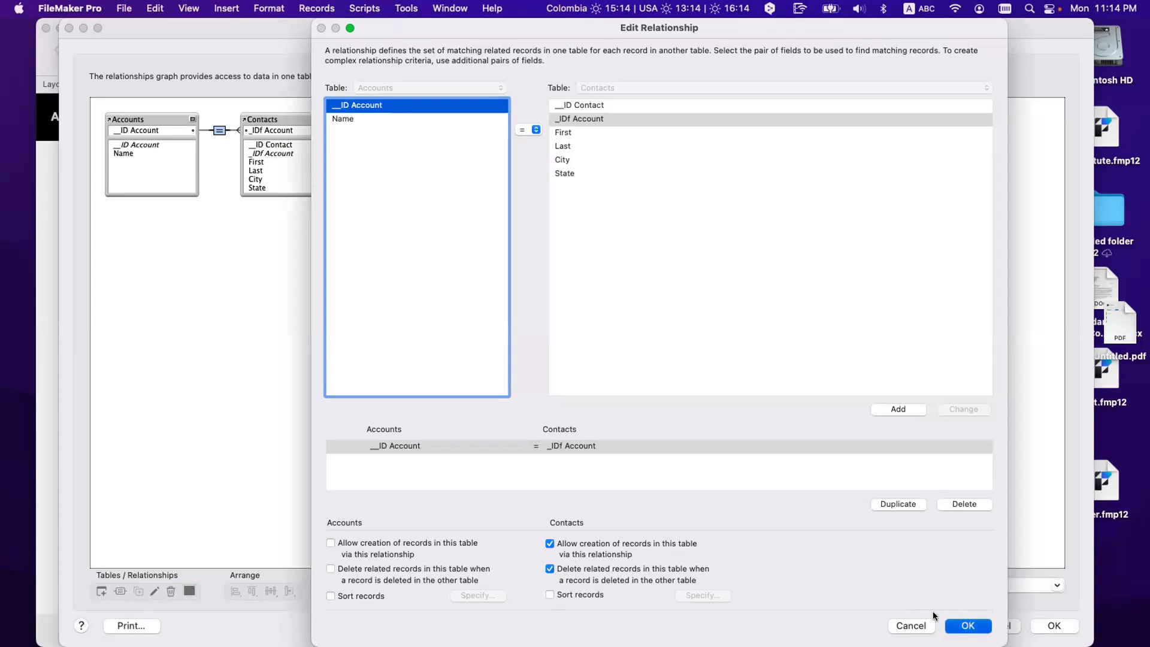
pyautogui.click(968, 626)
pyautogui.click(1050, 624)
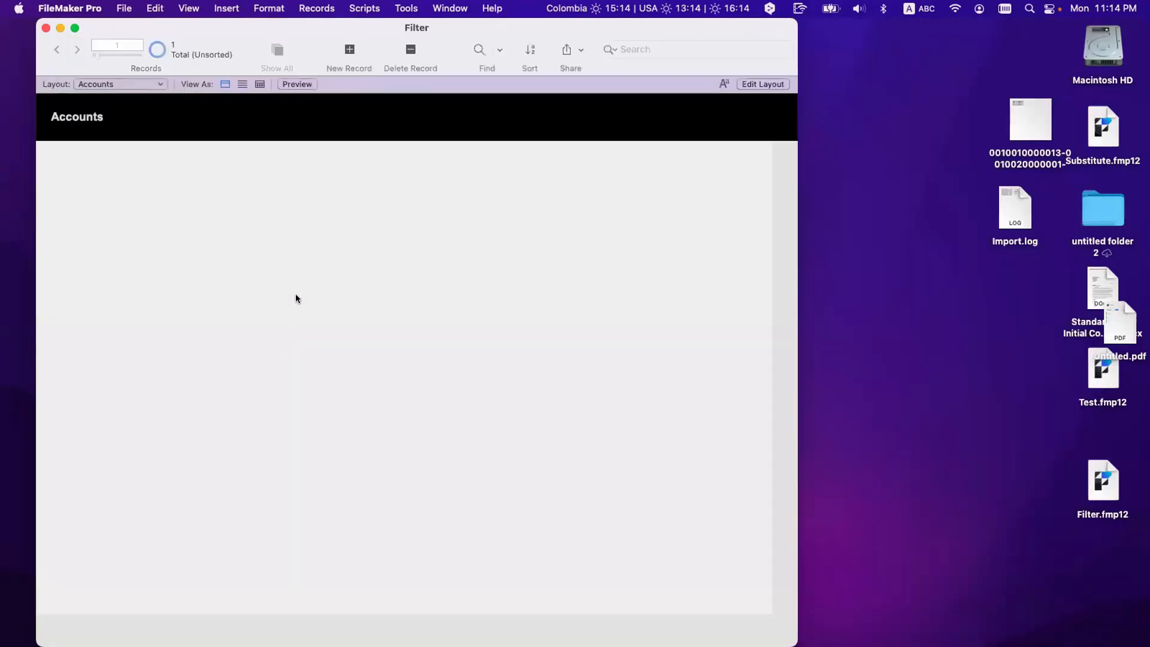
# Step: In Layout mode, place the ID Account and Name fields with labels on the Accounts layout
pyautogui.press('super+l')
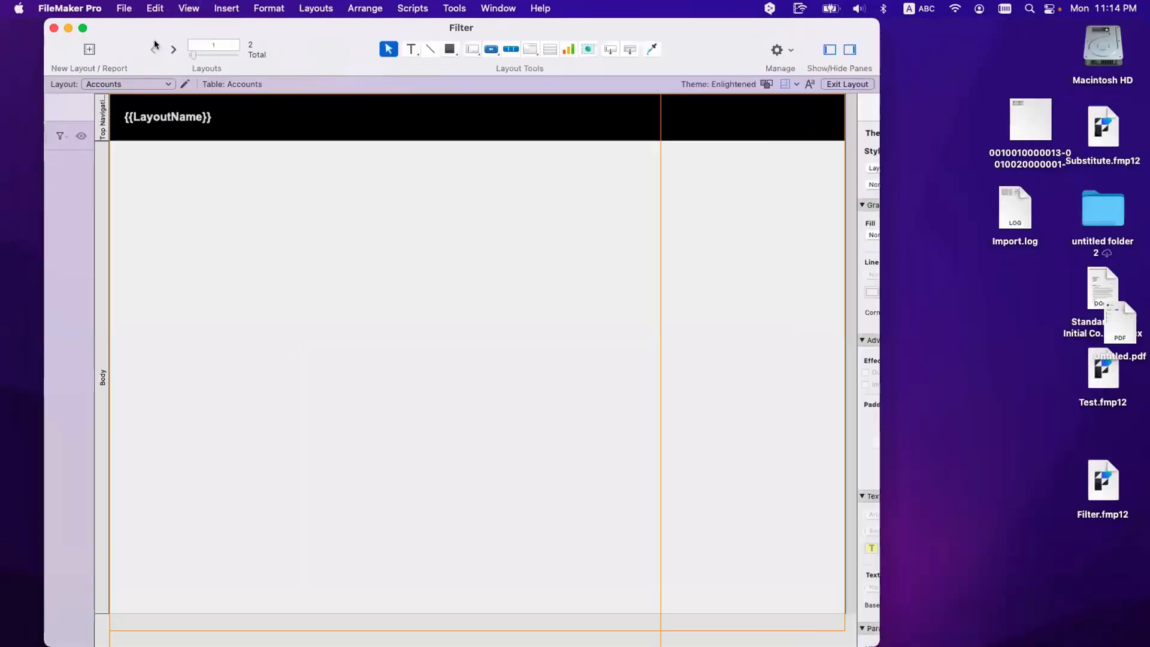
pyautogui.click(31, 111)
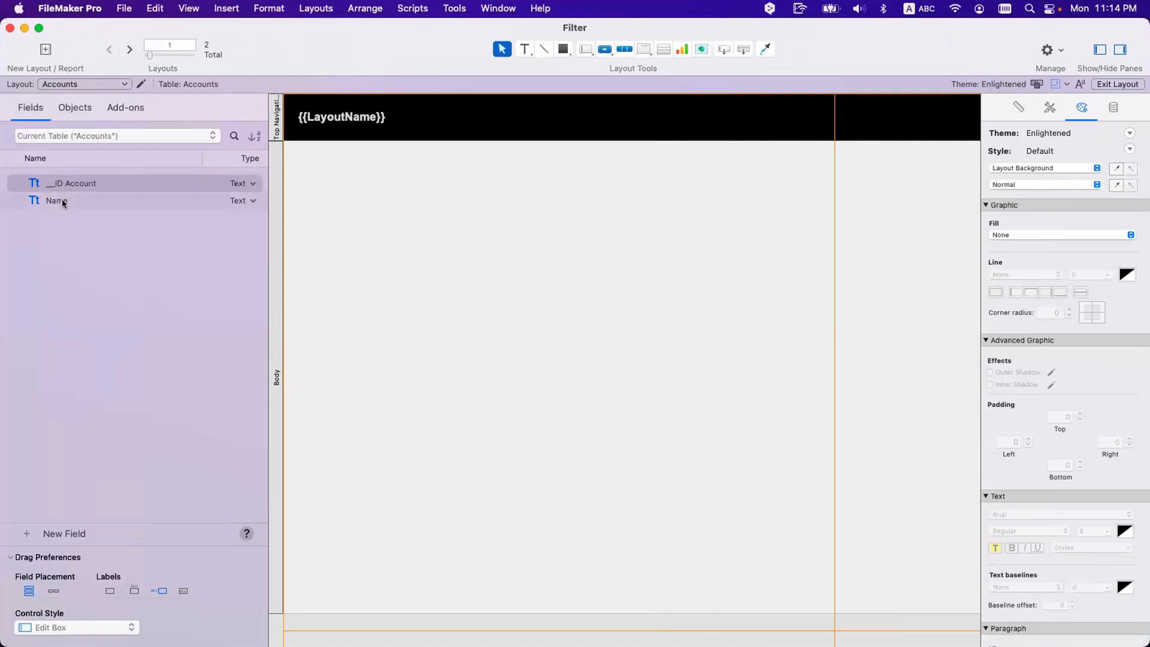
pyautogui.moveTo(62, 200); pyautogui.dragTo(460, 218)
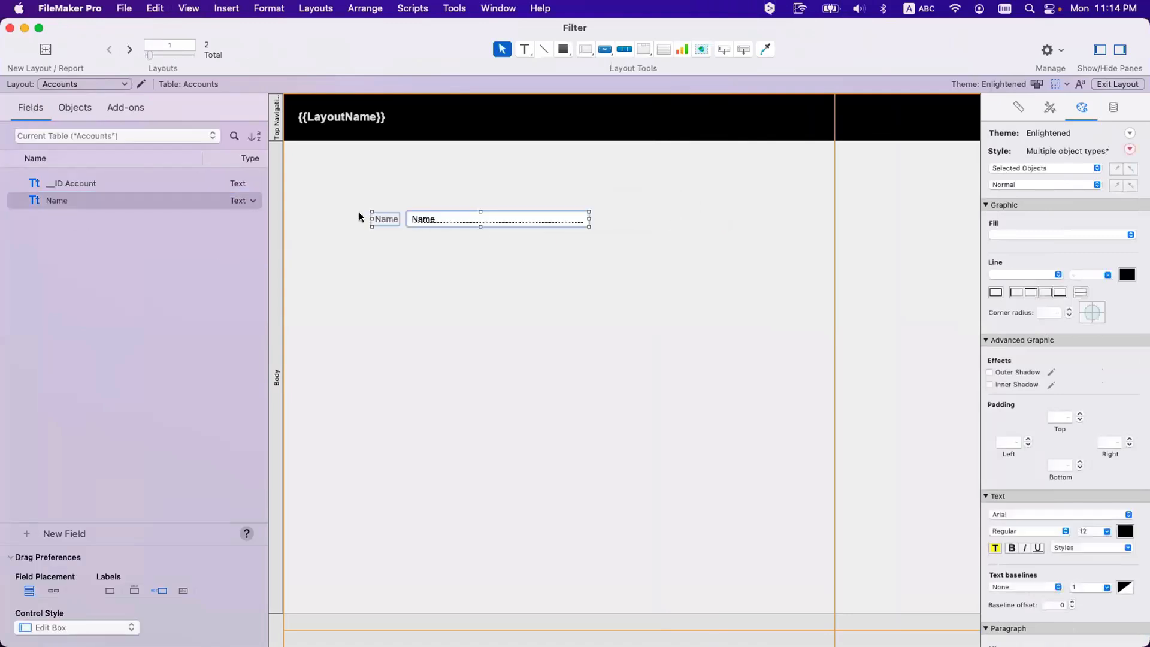
pyautogui.press('super+z')
pyautogui.keyDown('shift'); pyautogui.click(62, 184); pyautogui.keyUp('shift')
pyautogui.moveTo(62, 184); pyautogui.dragTo(419, 177)
pyautogui.click(462, 253)
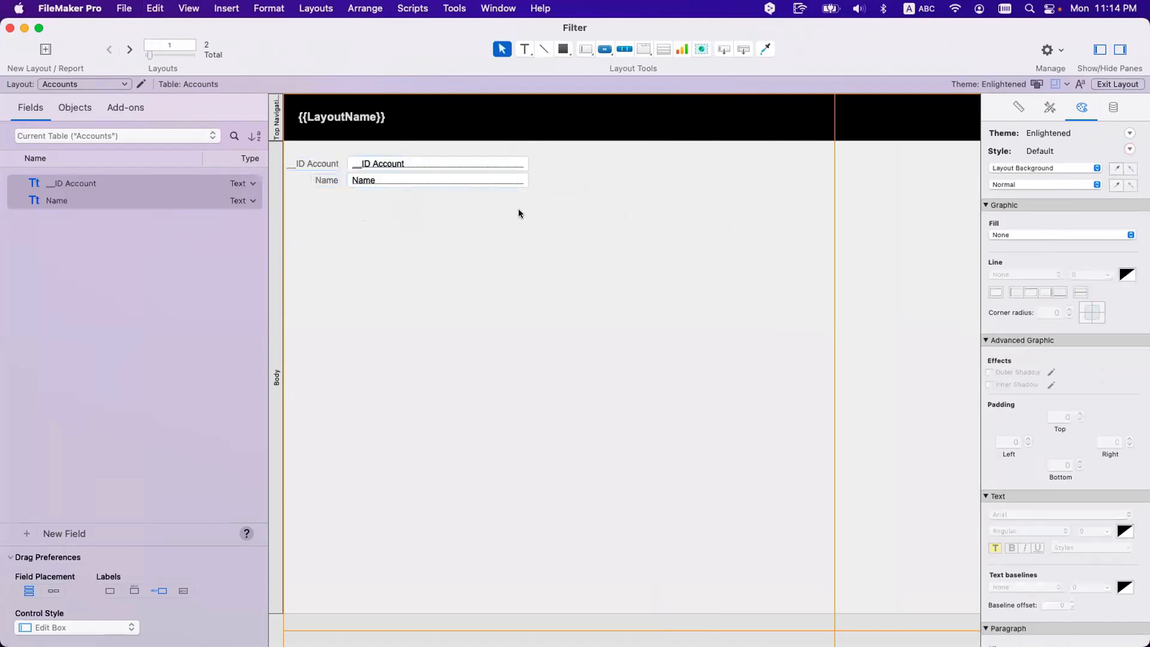
pyautogui.moveTo(518, 211); pyautogui.dragTo(281, 154)
pyautogui.moveTo(378, 168); pyautogui.dragTo(385, 168)
# Step: Widen the ID Account field to 469 pt and draw a portal below Name
pyautogui.click(509, 166)
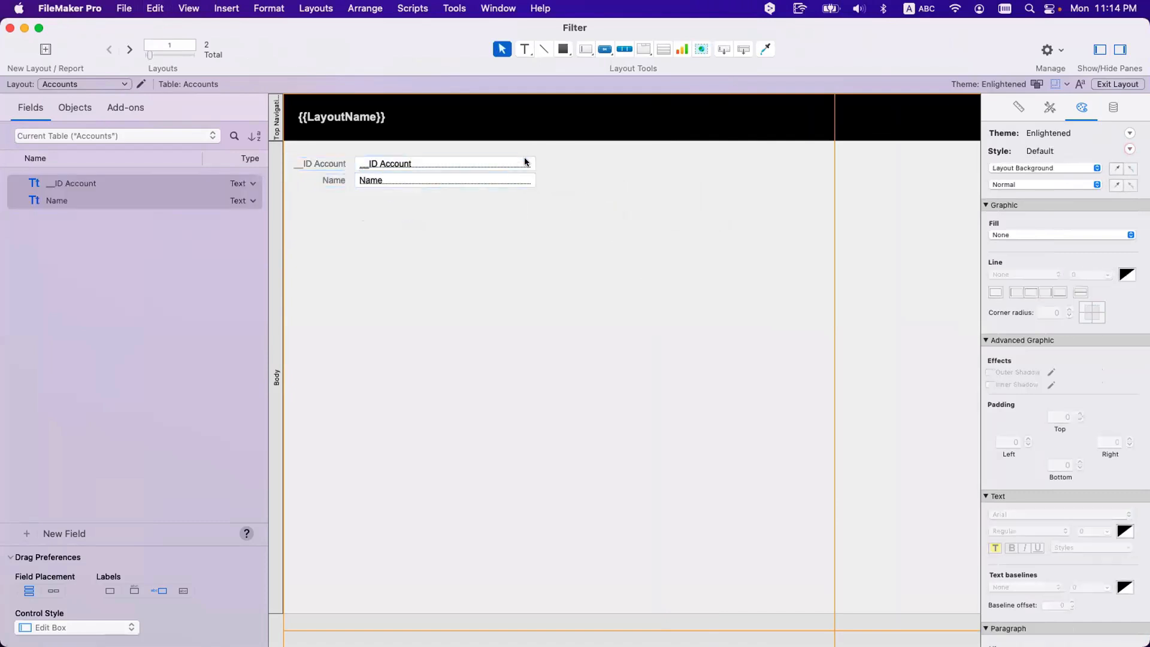
pyautogui.moveTo(535, 171); pyautogui.dragTo(691, 170)
pyautogui.click(411, 213)
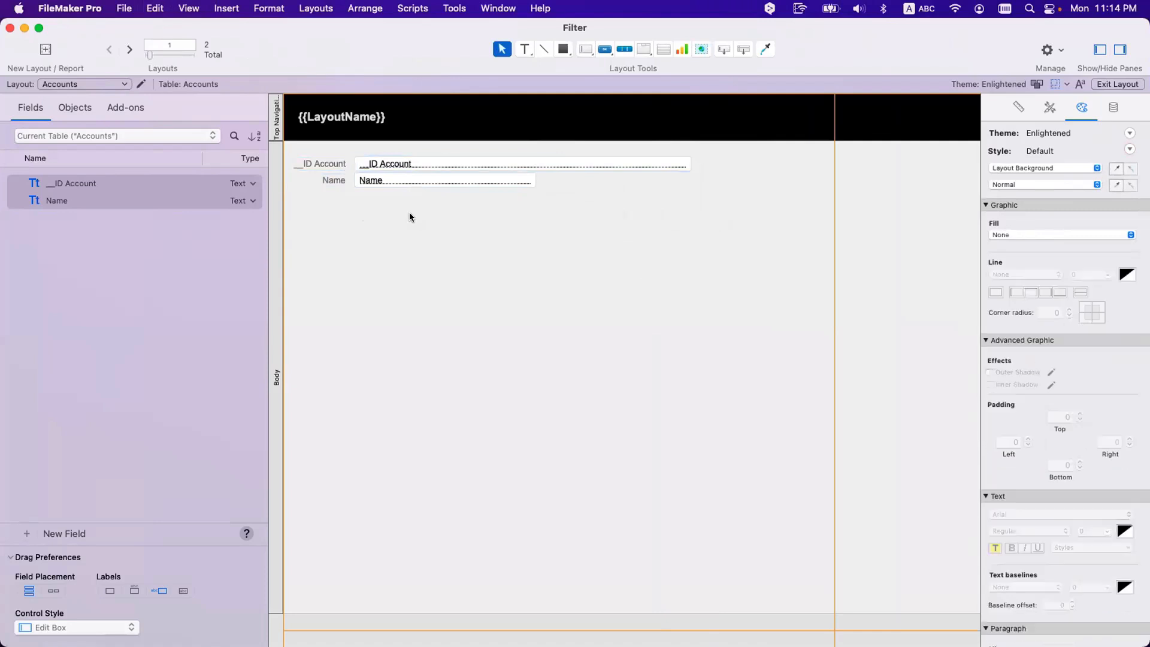
pyautogui.click(664, 49)
pyautogui.moveTo(348, 213); pyautogui.dragTo(683, 528)
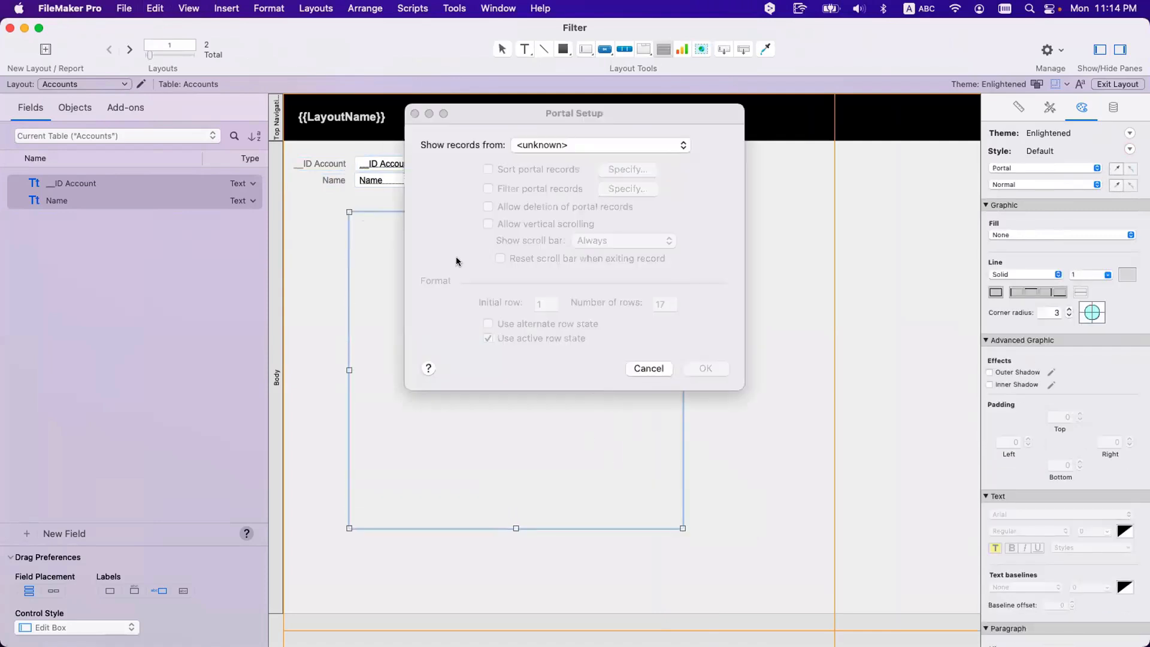
# Step: Set the portal to show records from the Contacts table
pyautogui.click(543, 145)
pyautogui.click(542, 189)
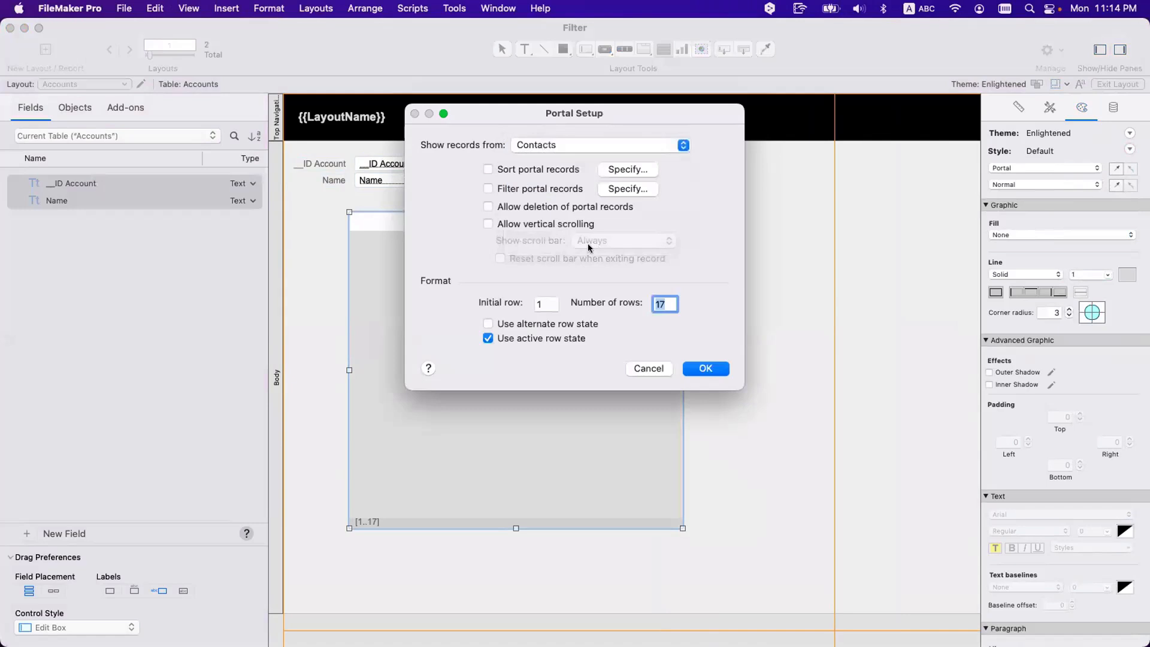
pyautogui.click(707, 369)
# Step: Add First, Last, City and State fields to the portal row and nudge it slightly
pyautogui.doubleClick(235, 189)
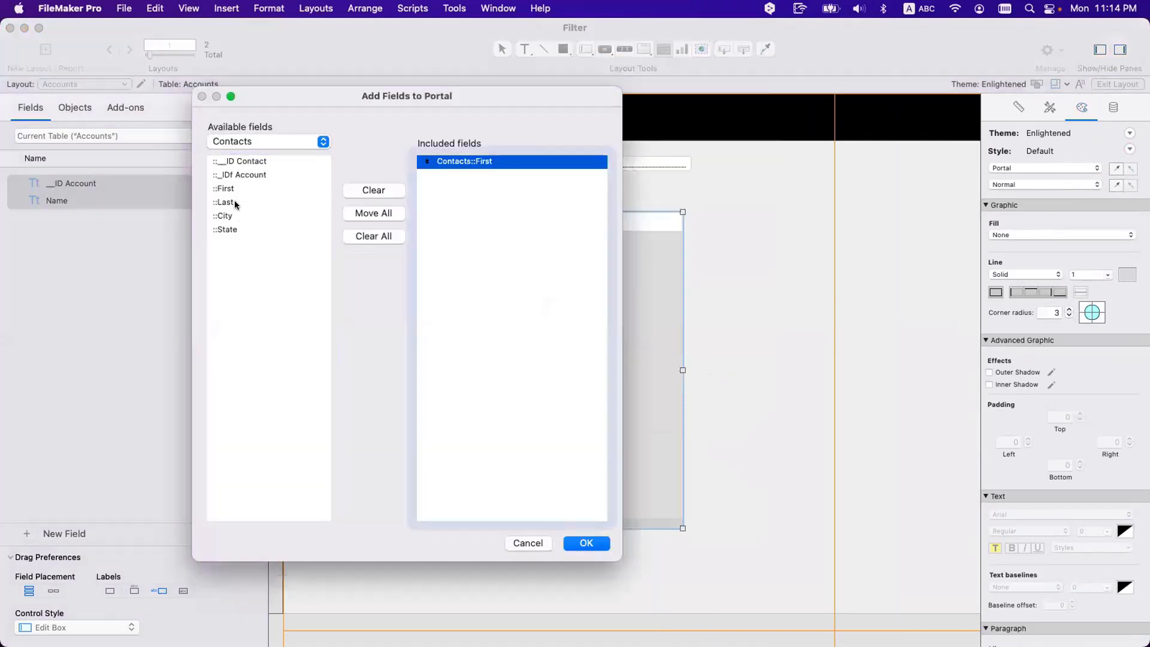
pyautogui.doubleClick(235, 202)
pyautogui.doubleClick(231, 216)
pyautogui.doubleClick(231, 229)
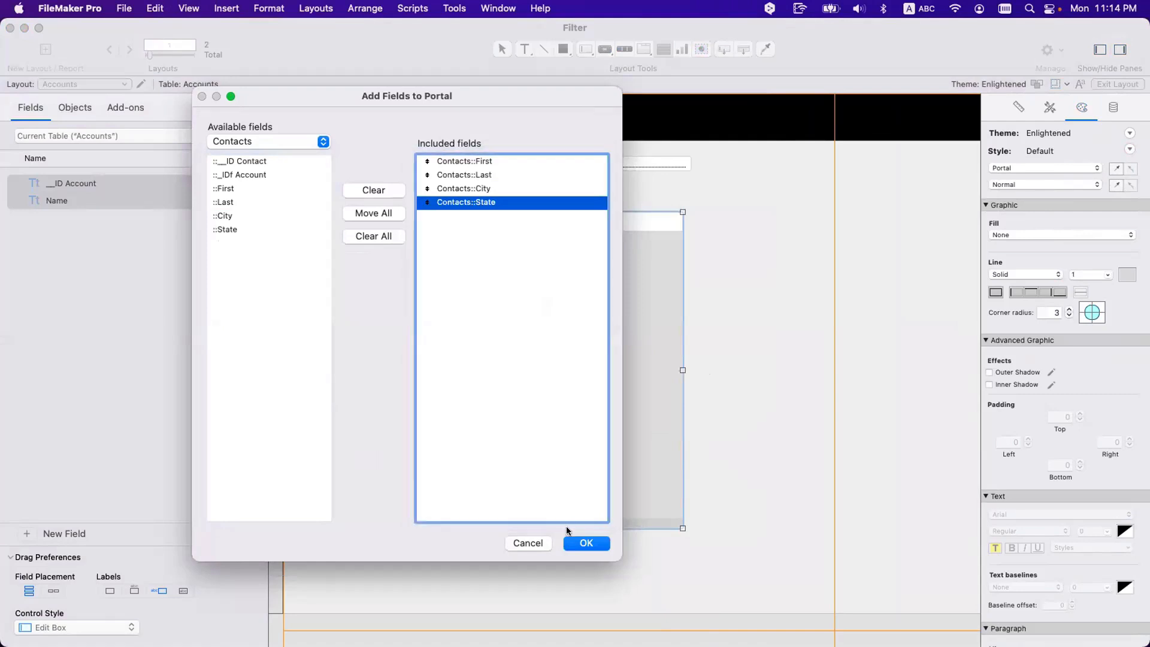
pyautogui.click(572, 542)
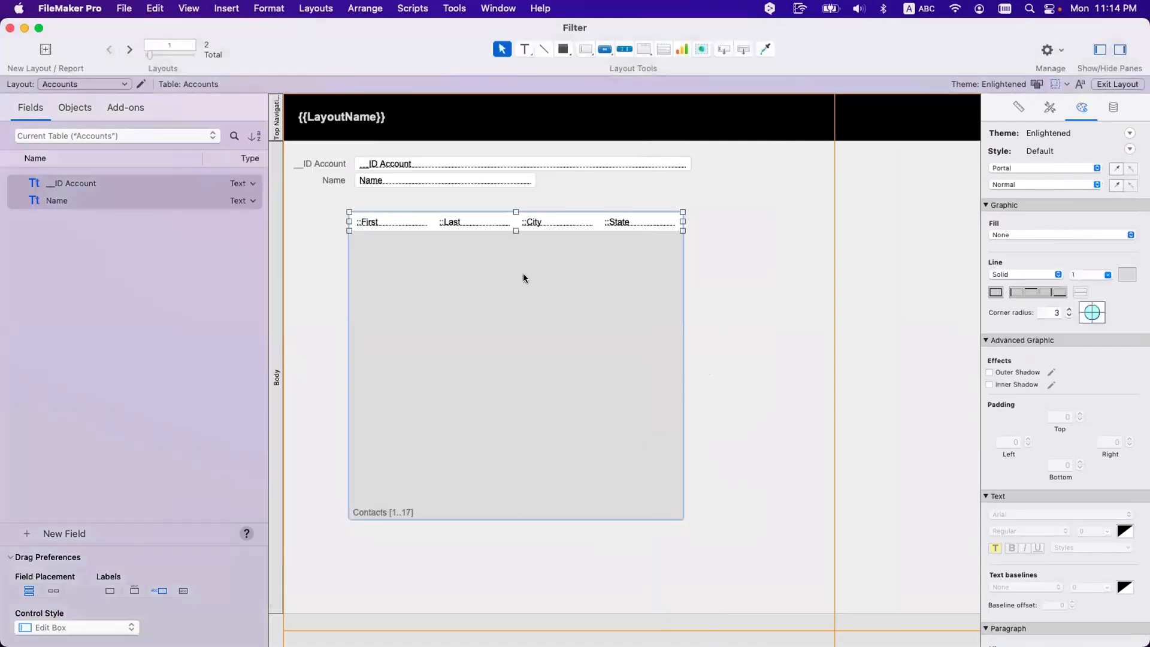
pyautogui.moveTo(520, 271); pyautogui.dragTo(525, 282)
# Step: Add a 'Contacts' text label above the portal
pyautogui.click(525, 49)
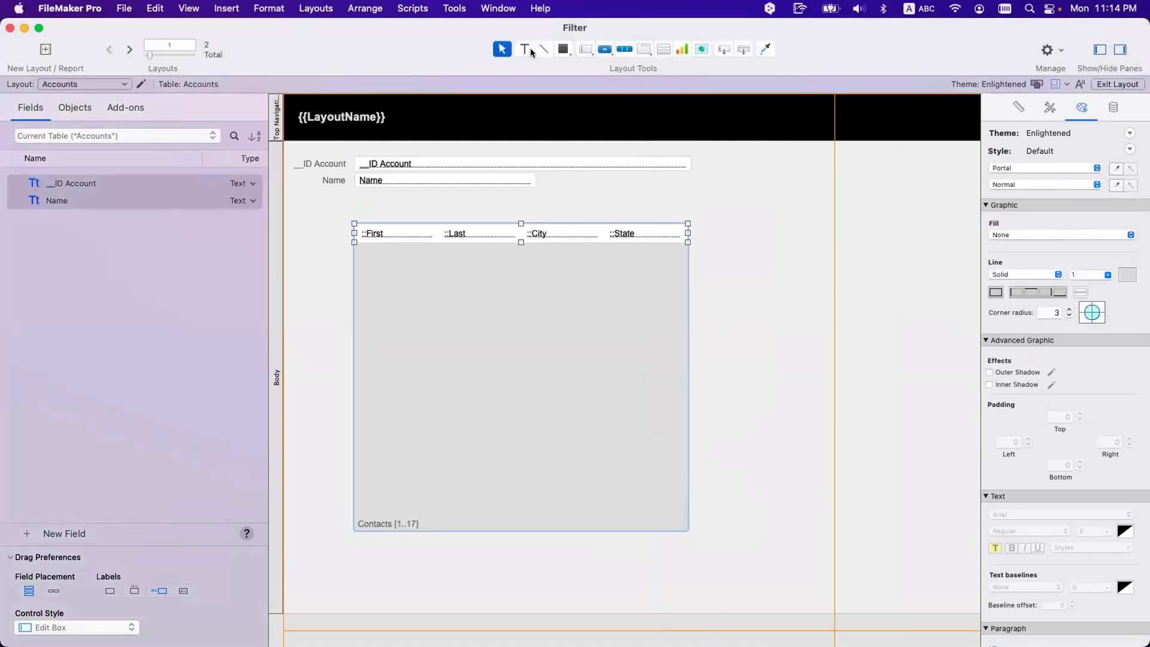
pyautogui.moveTo(365, 202); pyautogui.dragTo(464, 217)
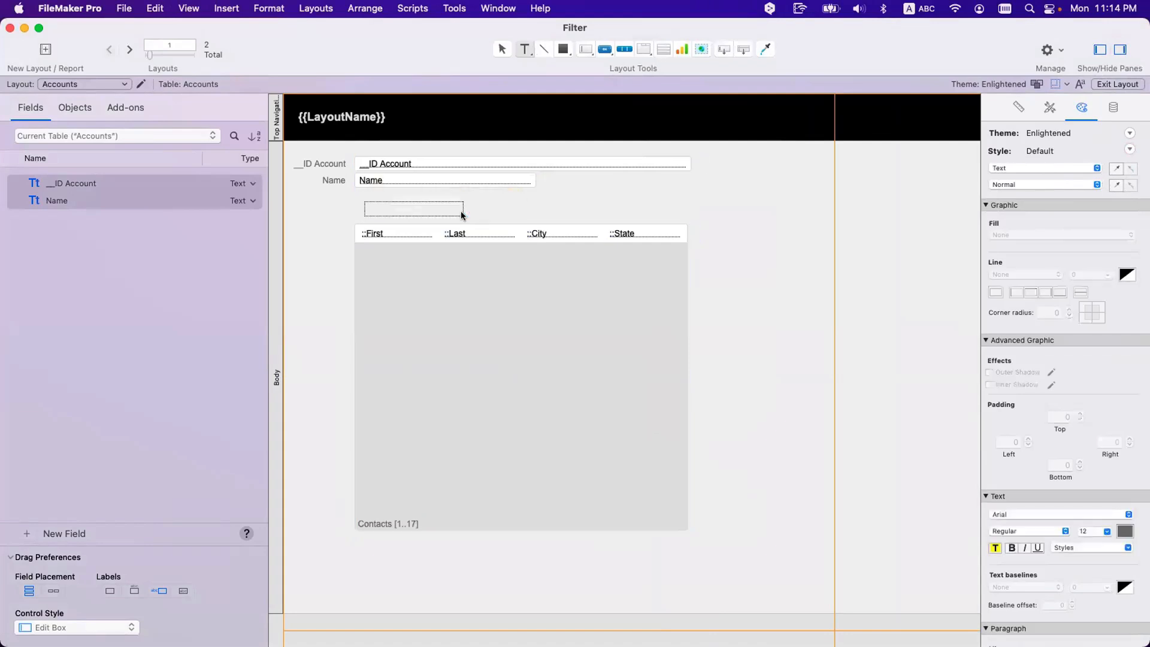
pyautogui.write('Contacts')
pyautogui.press('Escape')
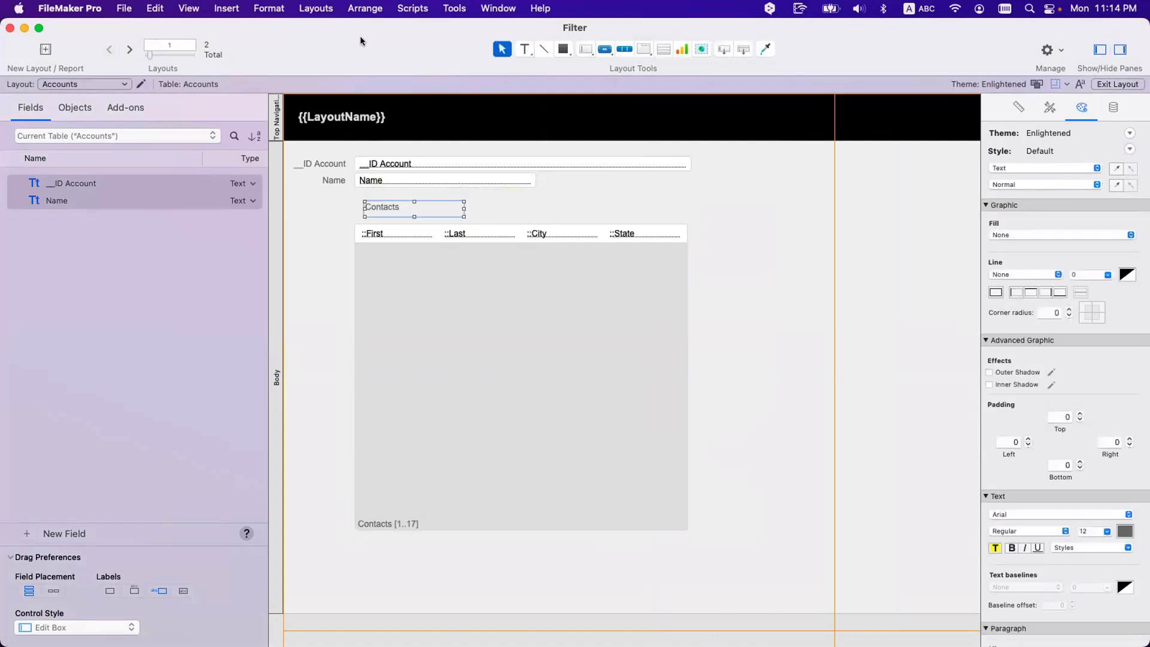
pyautogui.moveTo(361, 37); pyautogui.dragTo(244, 102)
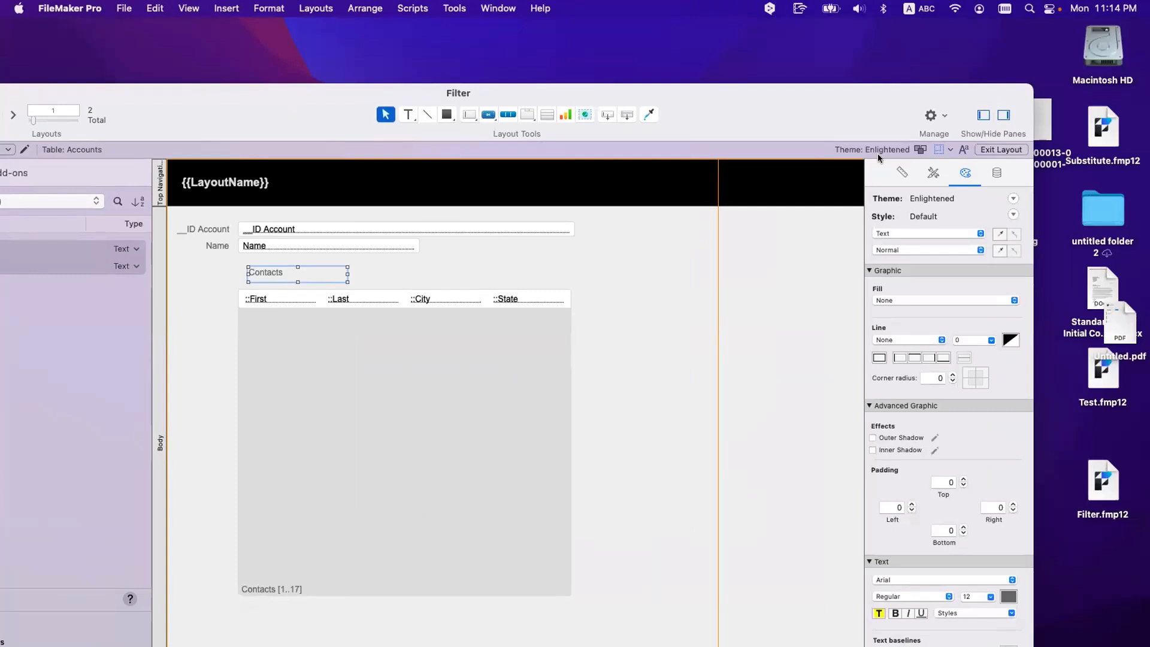
pyautogui.moveTo(749, 120); pyautogui.dragTo(843, 50)
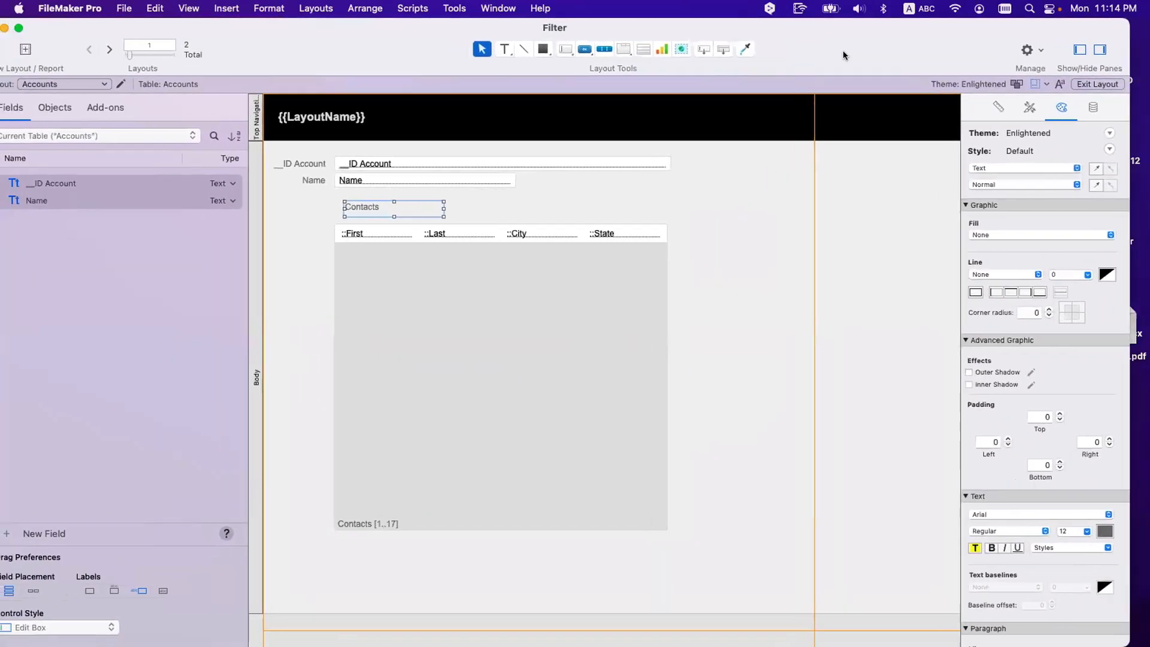
# Step: Style the Contacts heading with Accent Text 1 and shift it slightly left
pyautogui.click(1028, 109)
pyautogui.click(1011, 451)
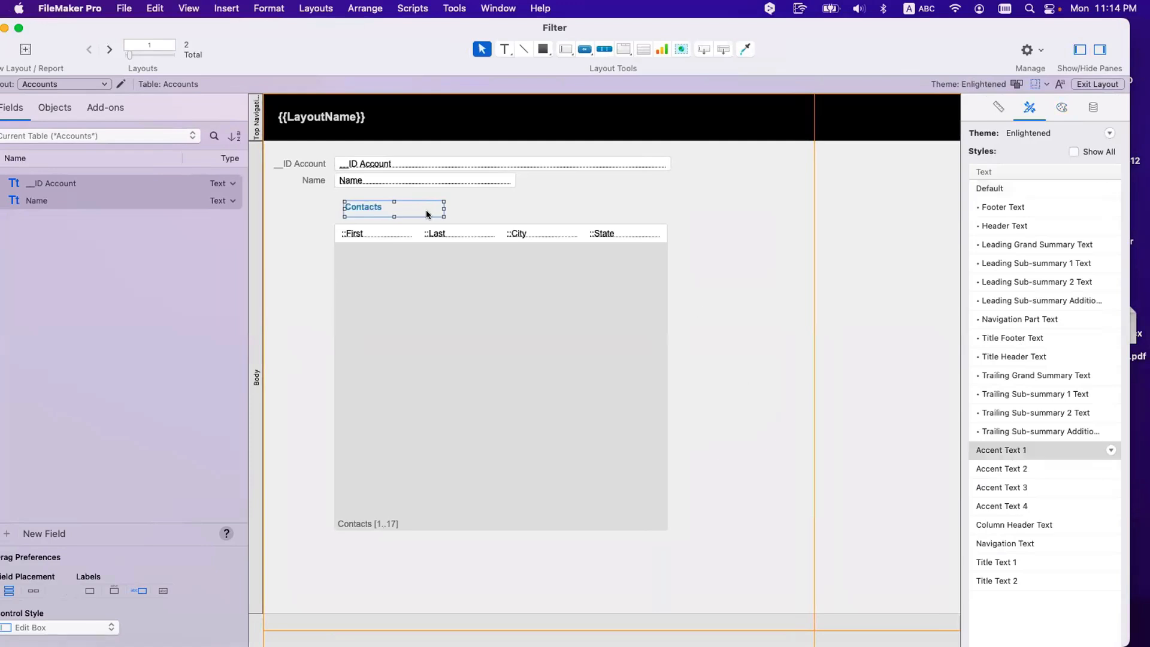
pyautogui.click(391, 196)
pyautogui.moveTo(361, 205); pyautogui.dragTo(353, 206)
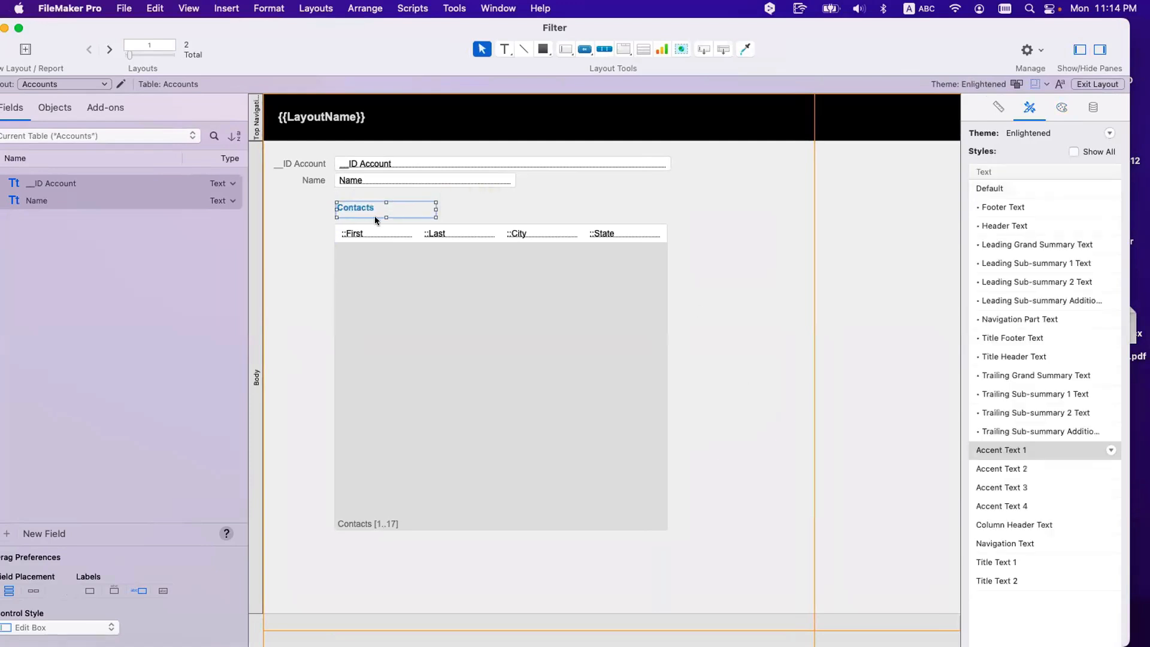
pyautogui.click(484, 216)
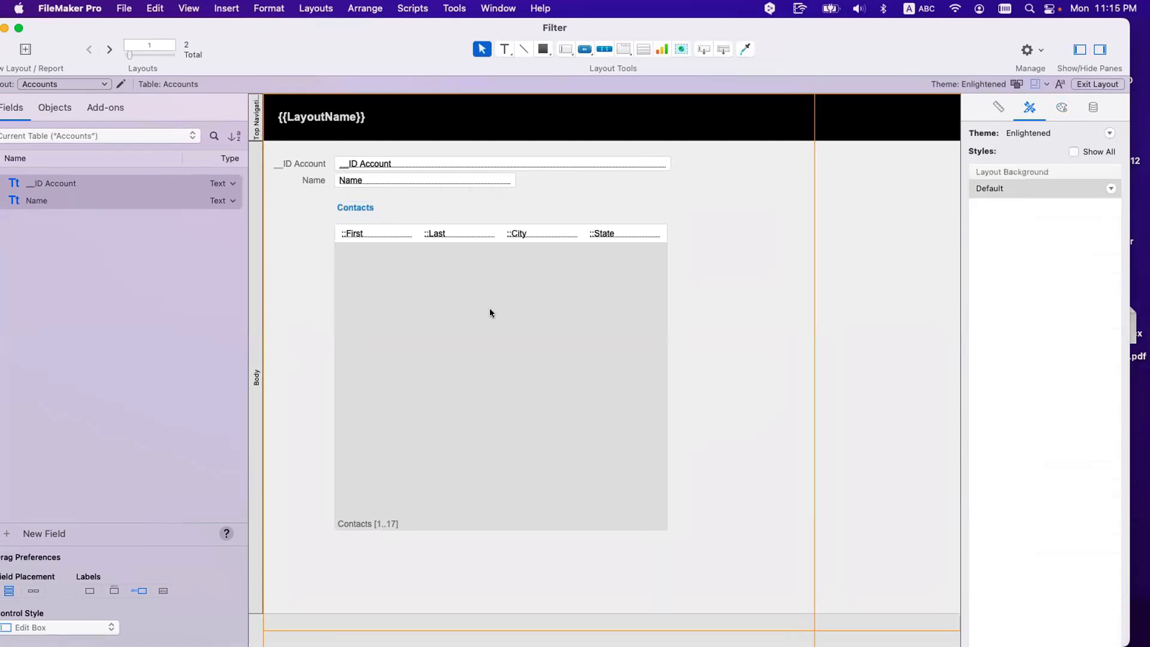
pyautogui.doubleClick(491, 310)
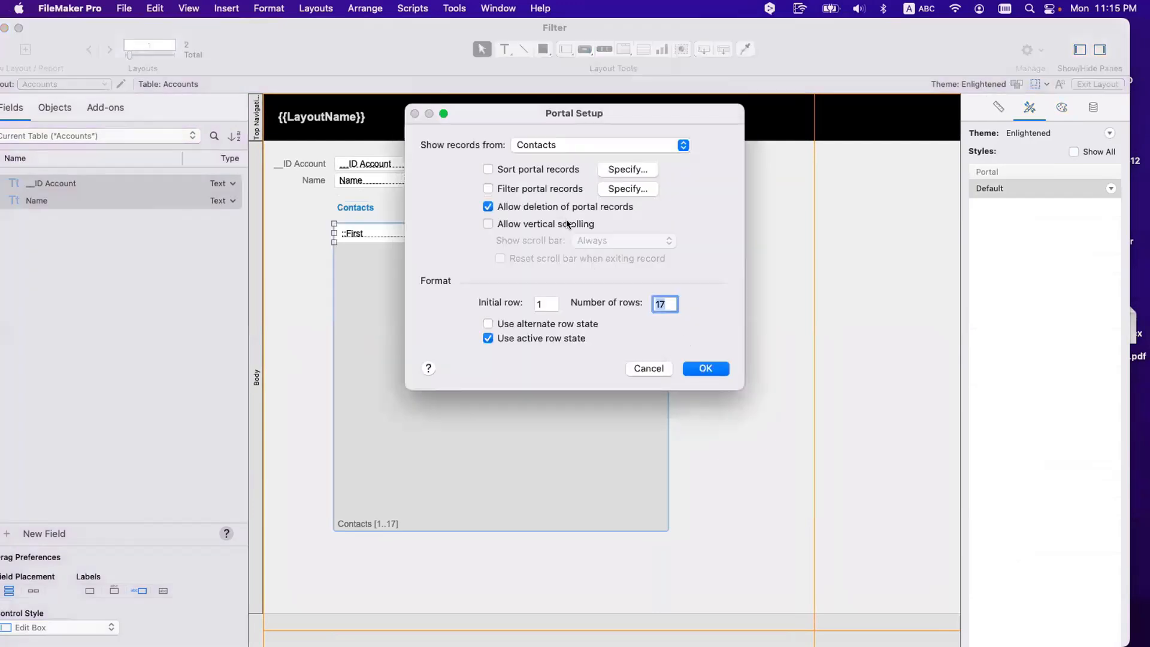
# Step: Allow vertical scrolling in the Contacts portal, widen it for the scroll bar, and enter Browse mode
pyautogui.click(567, 225)
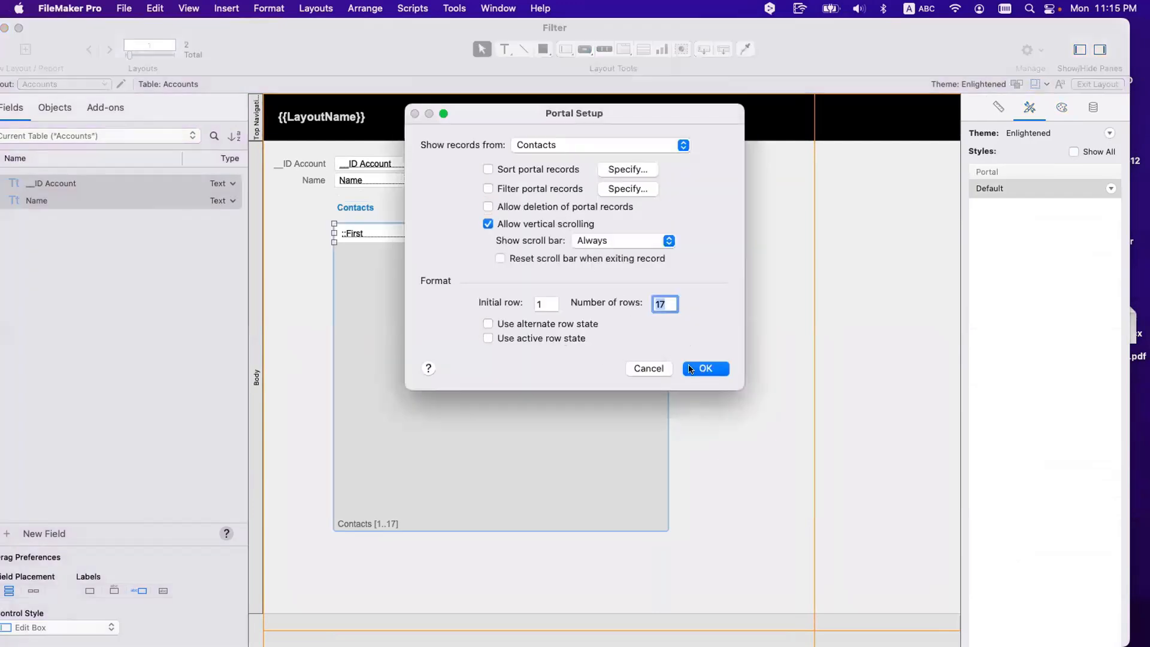
pyautogui.click(695, 369)
pyautogui.click(739, 364)
pyautogui.click(668, 232)
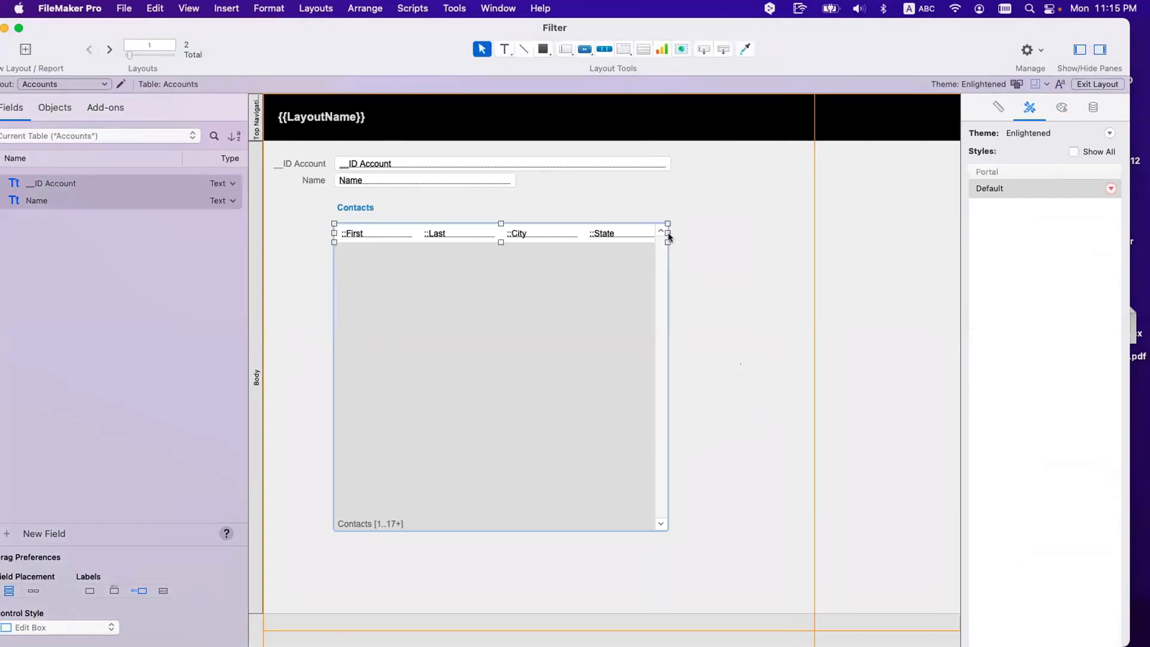
pyautogui.moveTo(667, 232); pyautogui.dragTo(685, 233)
pyautogui.click(711, 253)
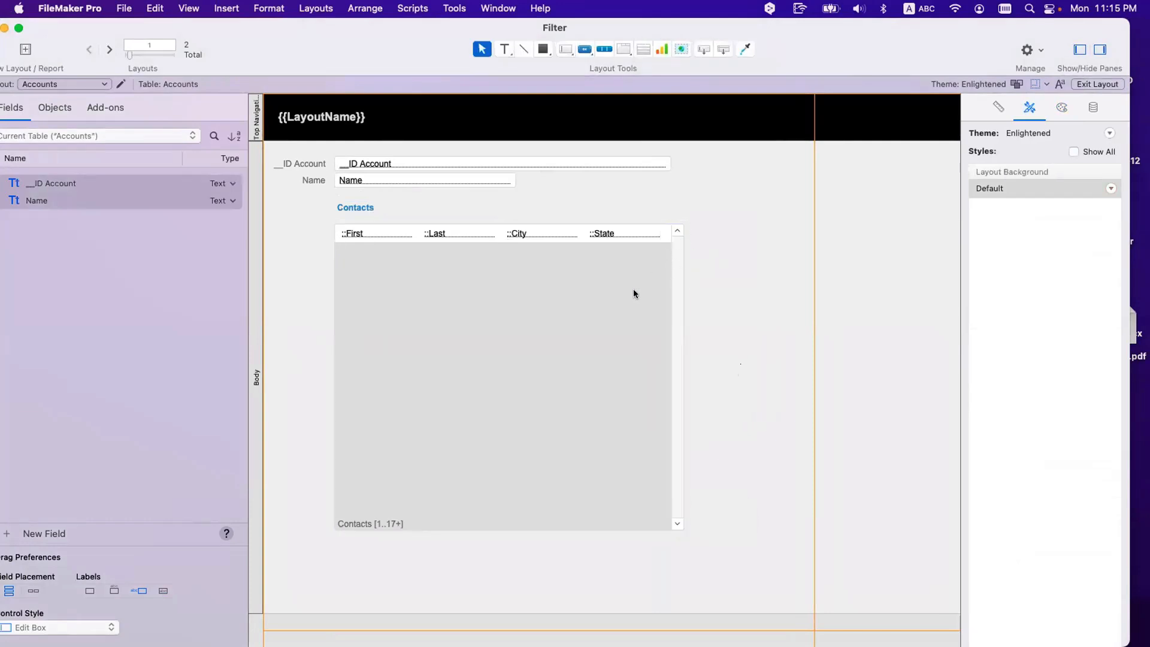
pyautogui.press('super+b')
# Step: Enter account name RCC and a contact's first name, then dismiss the missing-ID warning
pyautogui.click(363, 232)
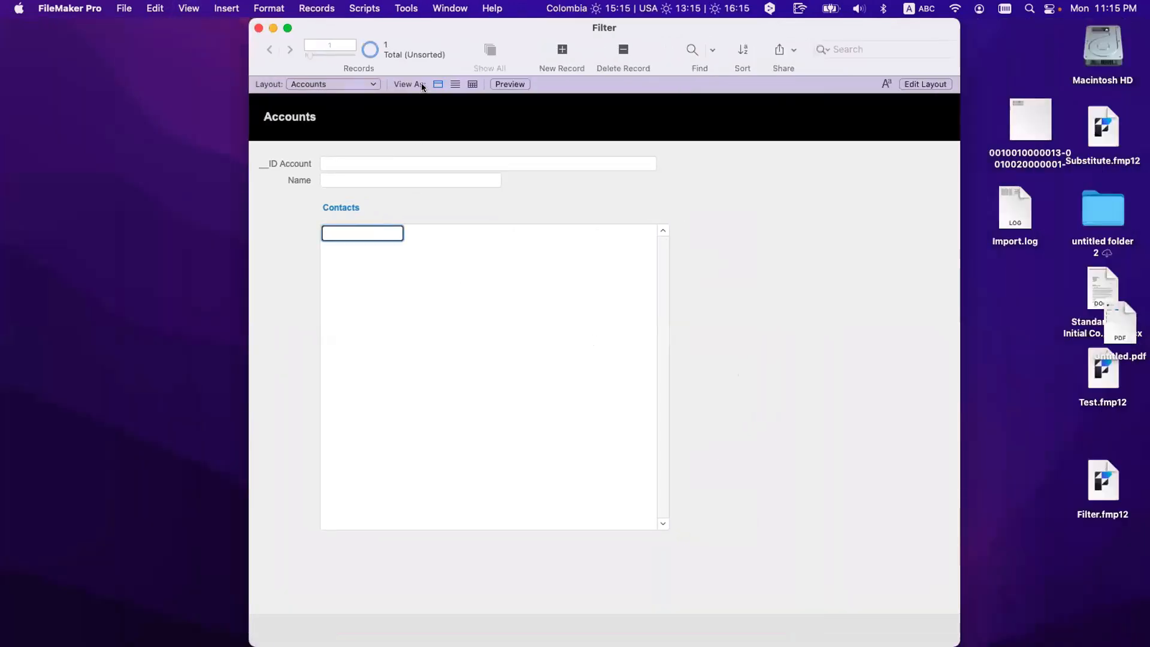
pyautogui.click(350, 180)
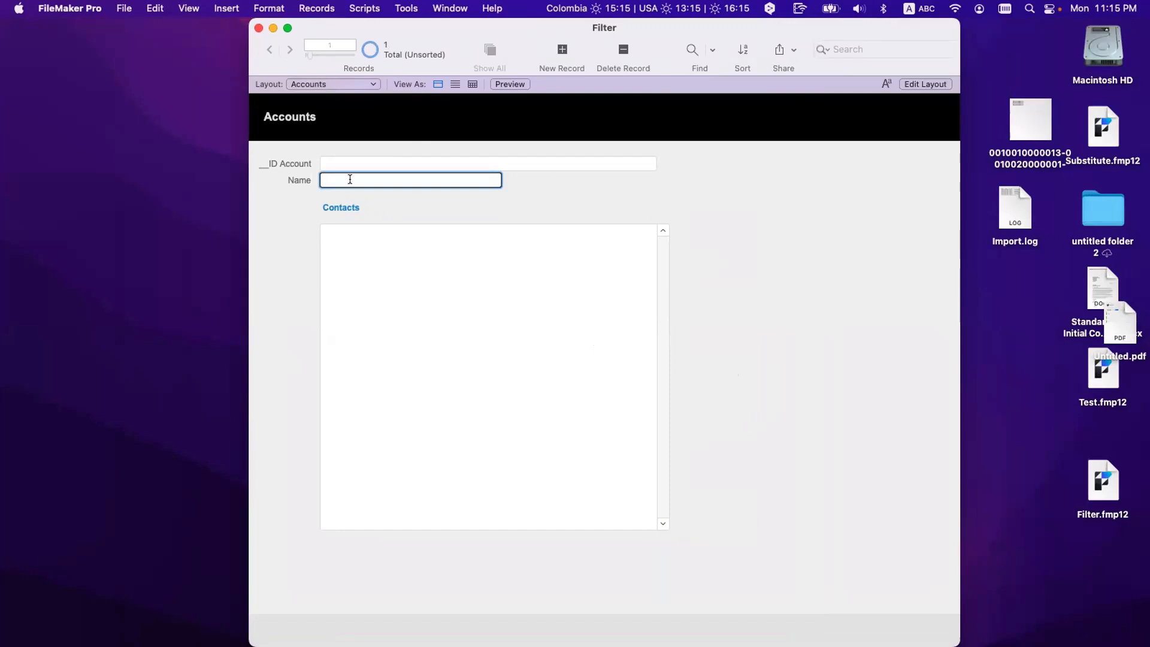
pyautogui.write('RCC')
pyautogui.click(383, 224)
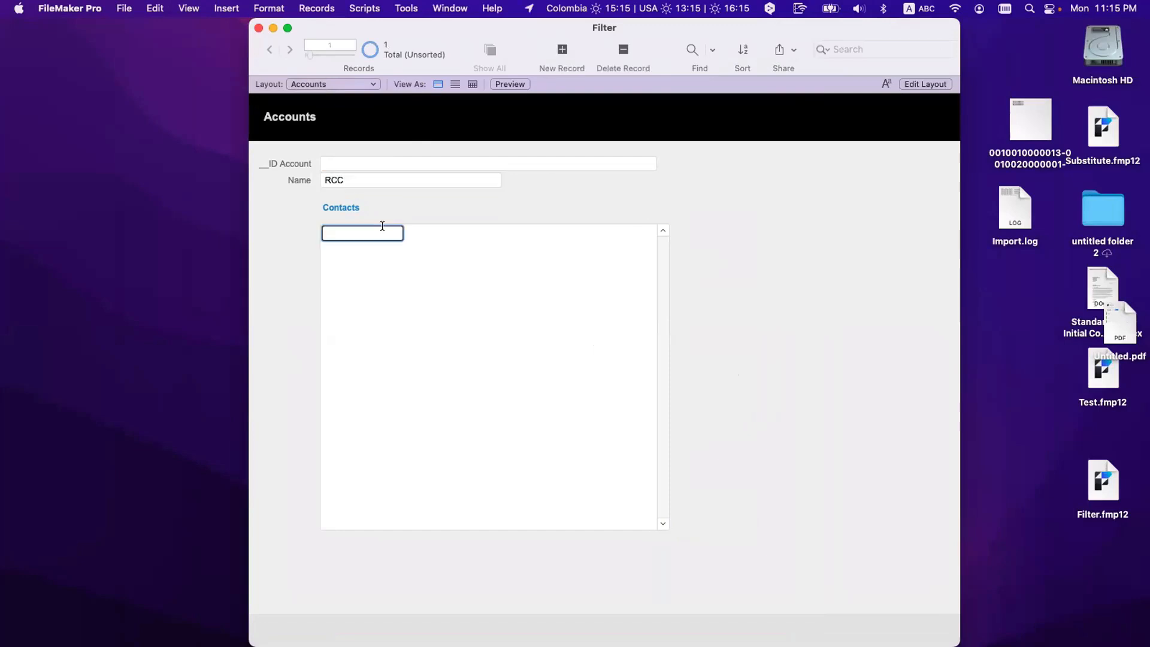
pyautogui.write('MArg')
pyautogui.press('BackSpace')
pyautogui.press('BackSpace')
pyautogui.press('BackSpace')
pyautogui.write('arg')
pyautogui.click(429, 236)
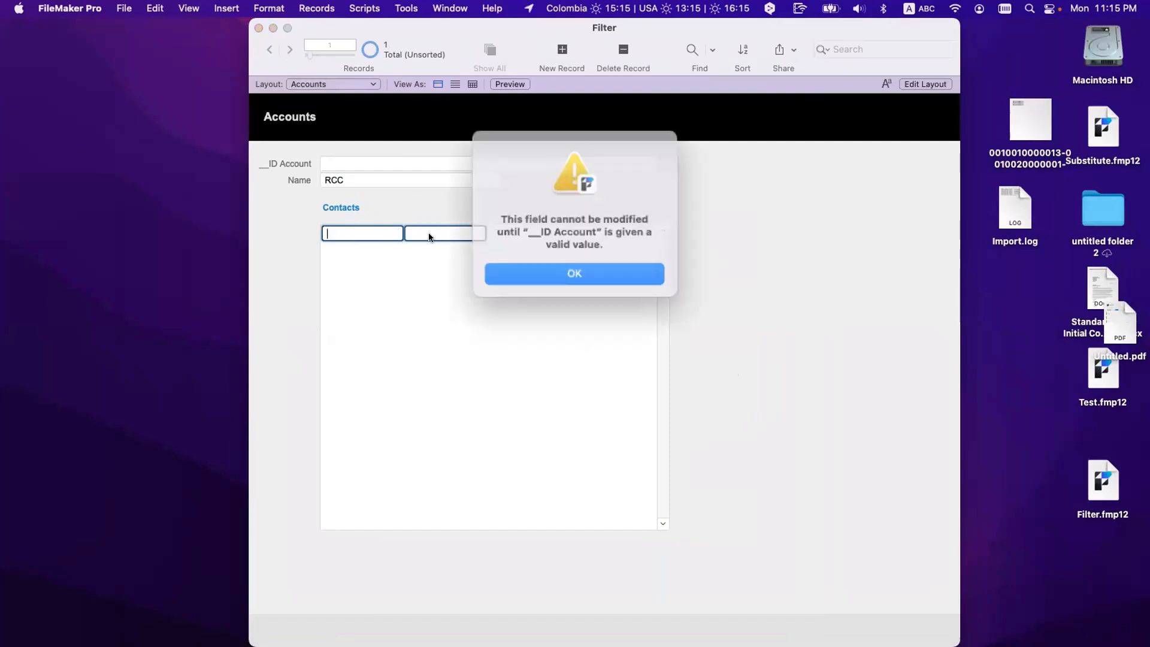
pyautogui.click(533, 273)
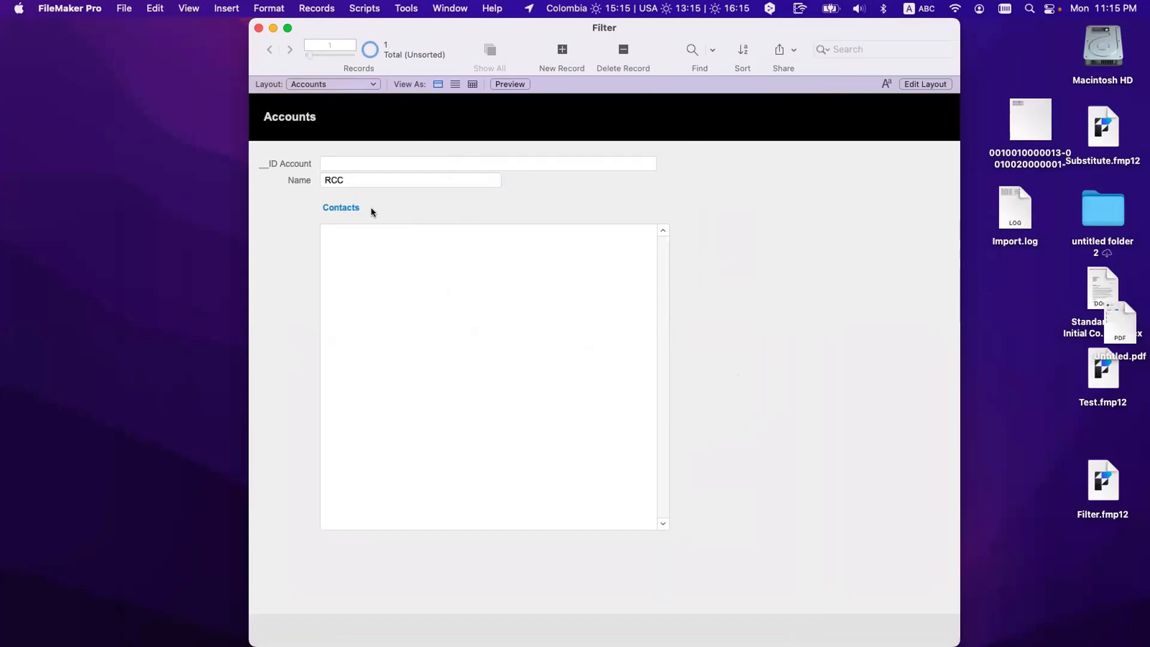
# Step: Delete the ID-less account record and create a new one with an auto-generated UUID
pyautogui.press('super+e')
pyautogui.click(543, 258)
pyautogui.click(562, 50)
pyautogui.click(389, 190)
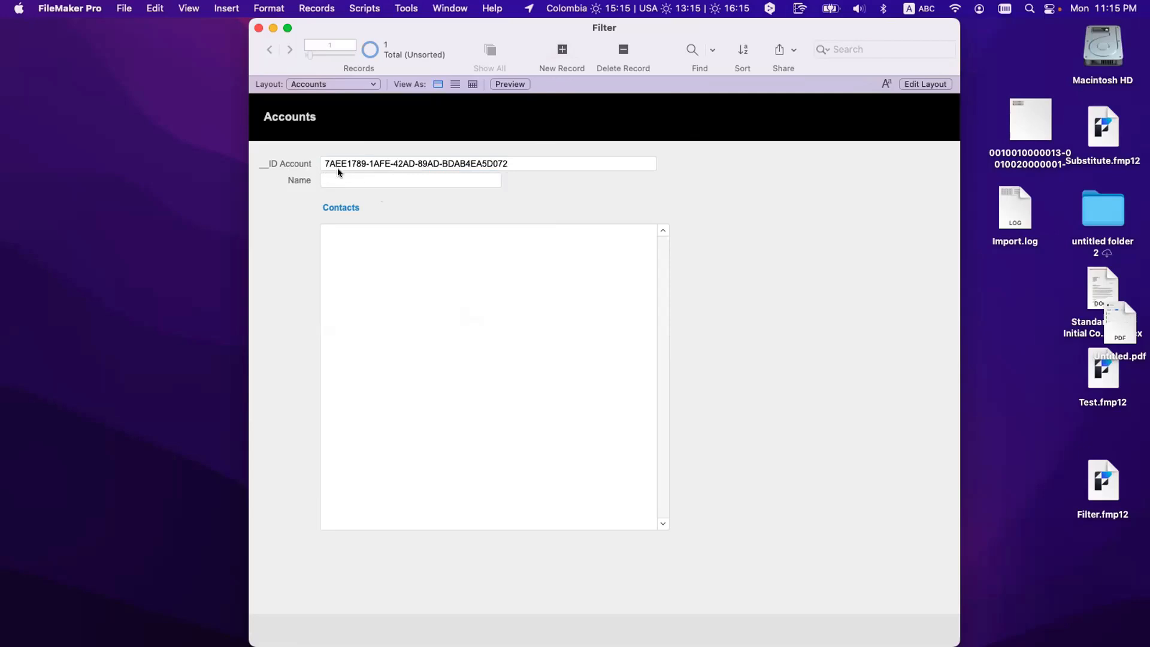
# Step: Name the account RCC and add a first related contact located in Fairfield, CA
pyautogui.click(346, 181)
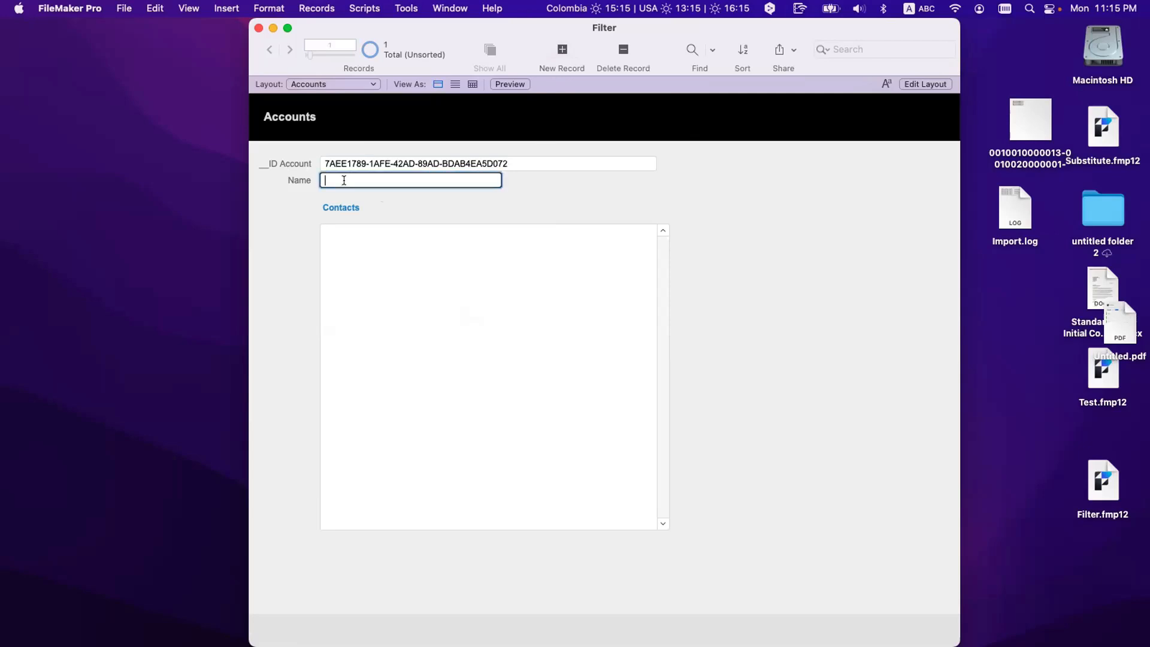
pyautogui.write('RCC')
pyautogui.click(374, 231)
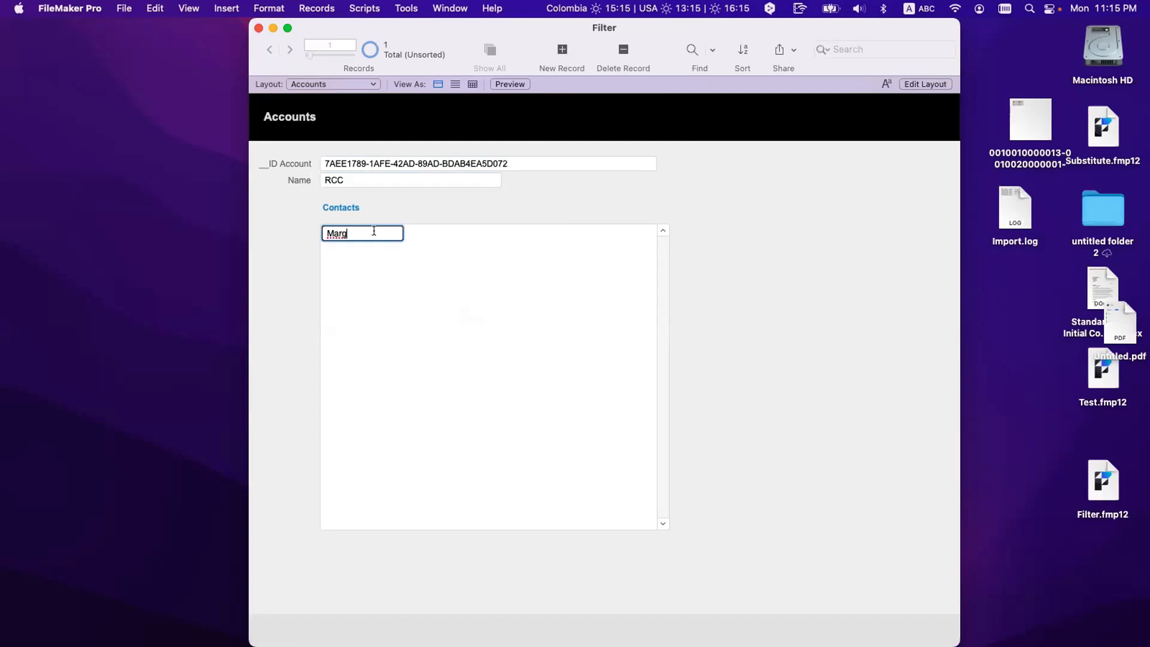
pyautogui.click(450, 231)
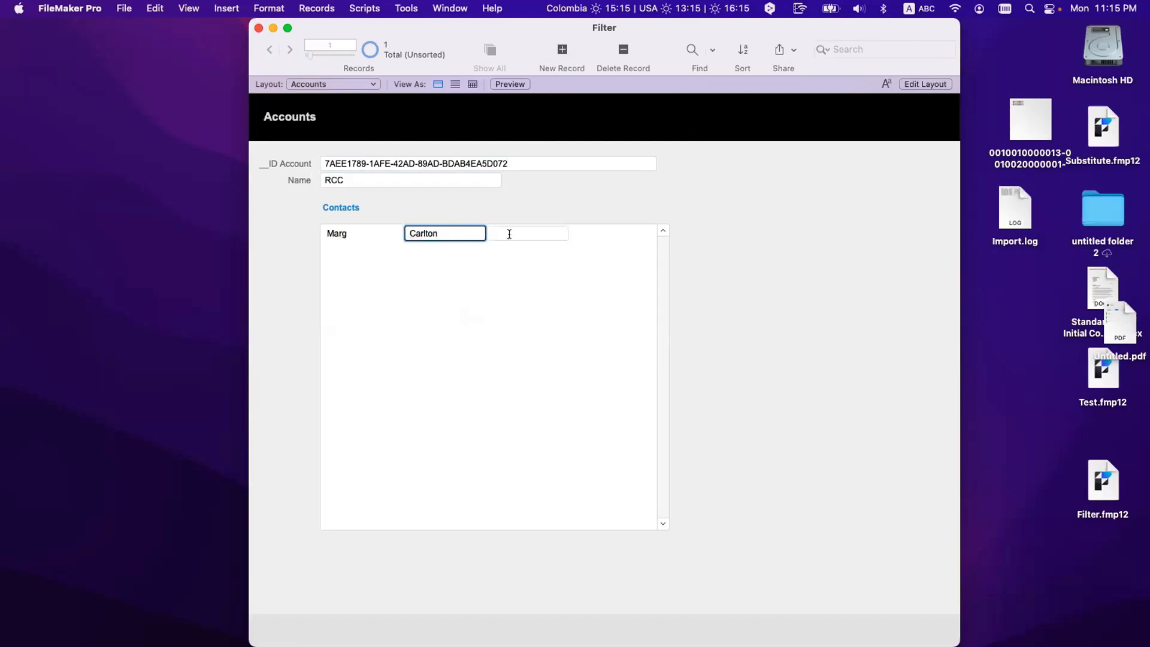
pyautogui.click(509, 235)
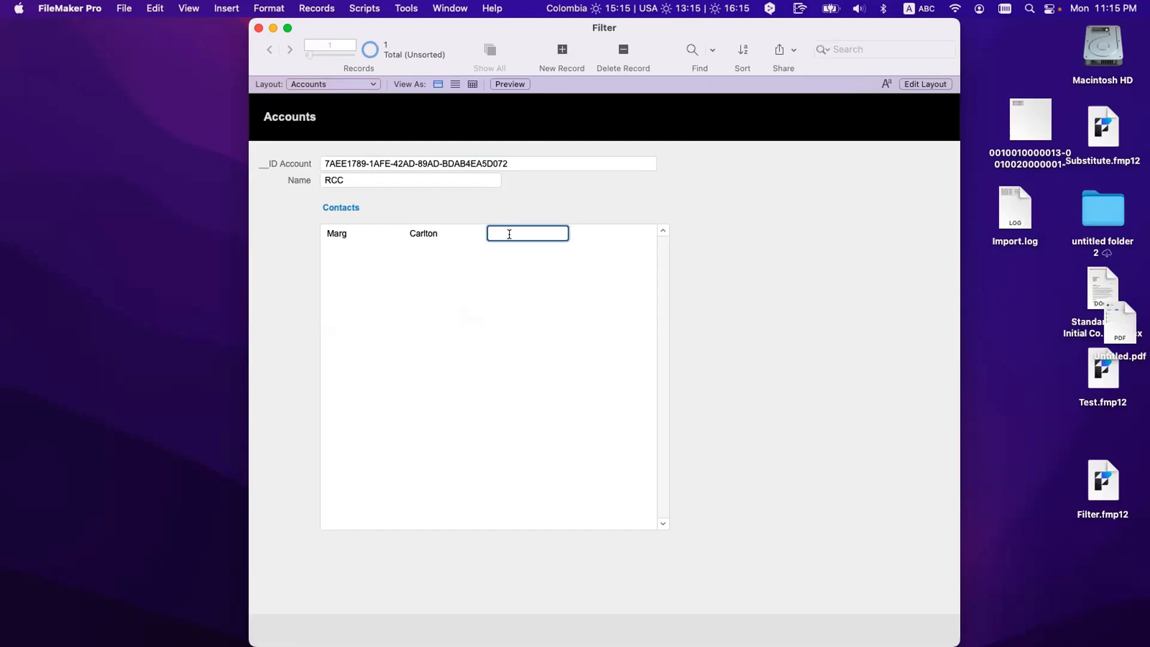
pyautogui.press('super+l')
pyautogui.press('super+b')
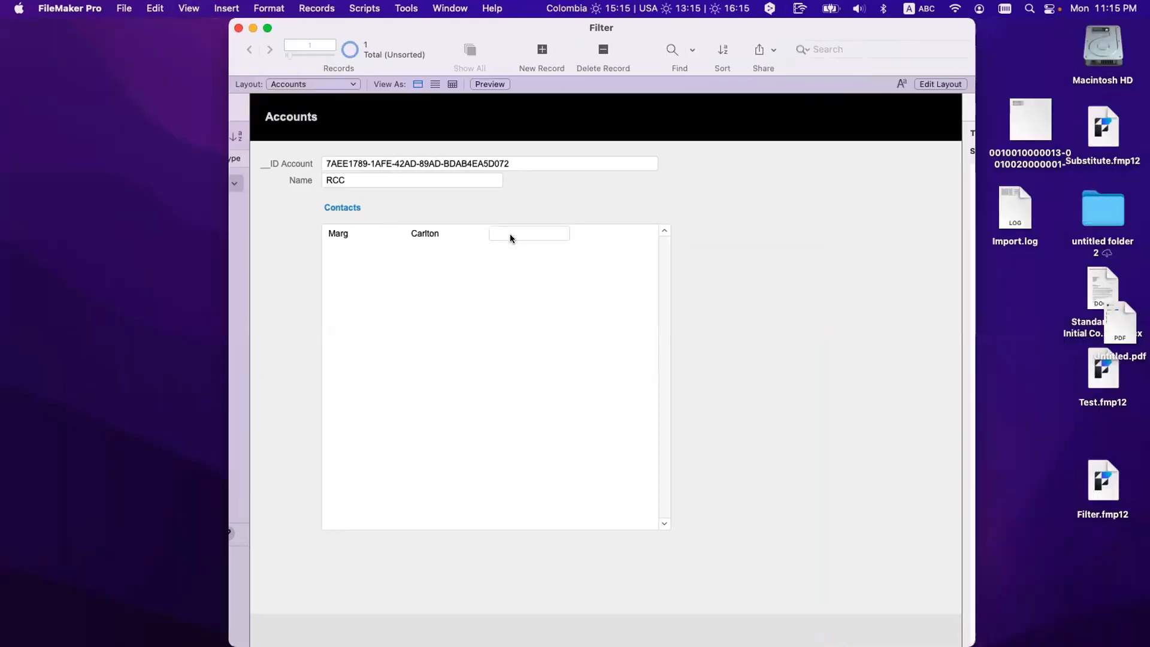
pyautogui.click(504, 233)
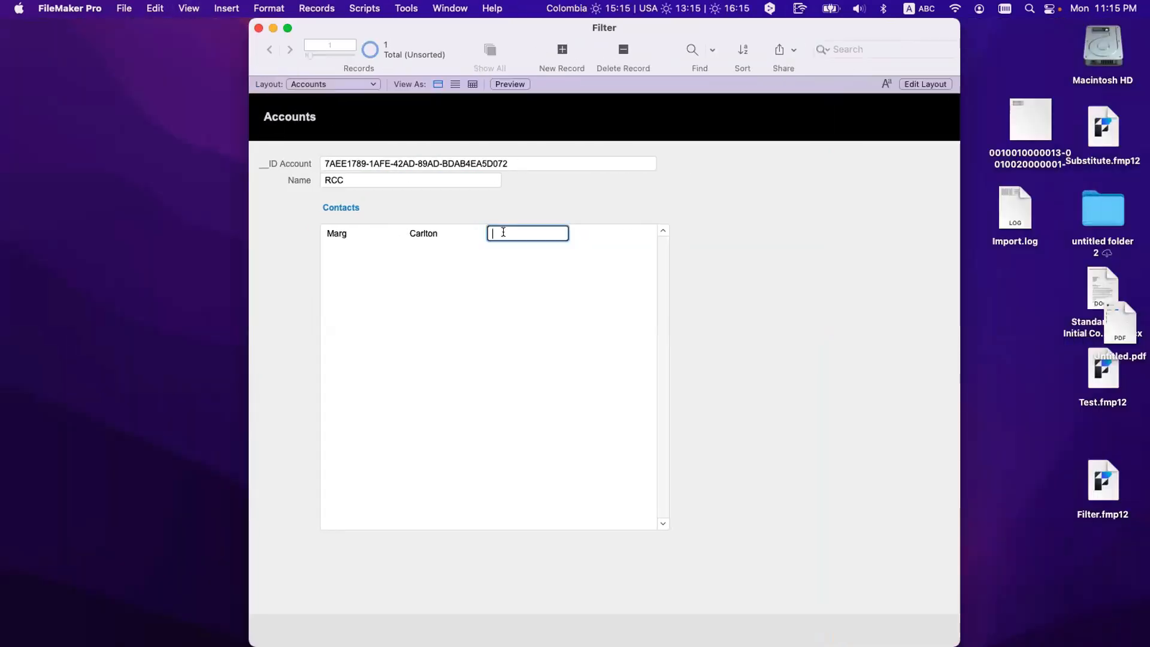
pyautogui.write('Fairfield')
pyautogui.click(593, 234)
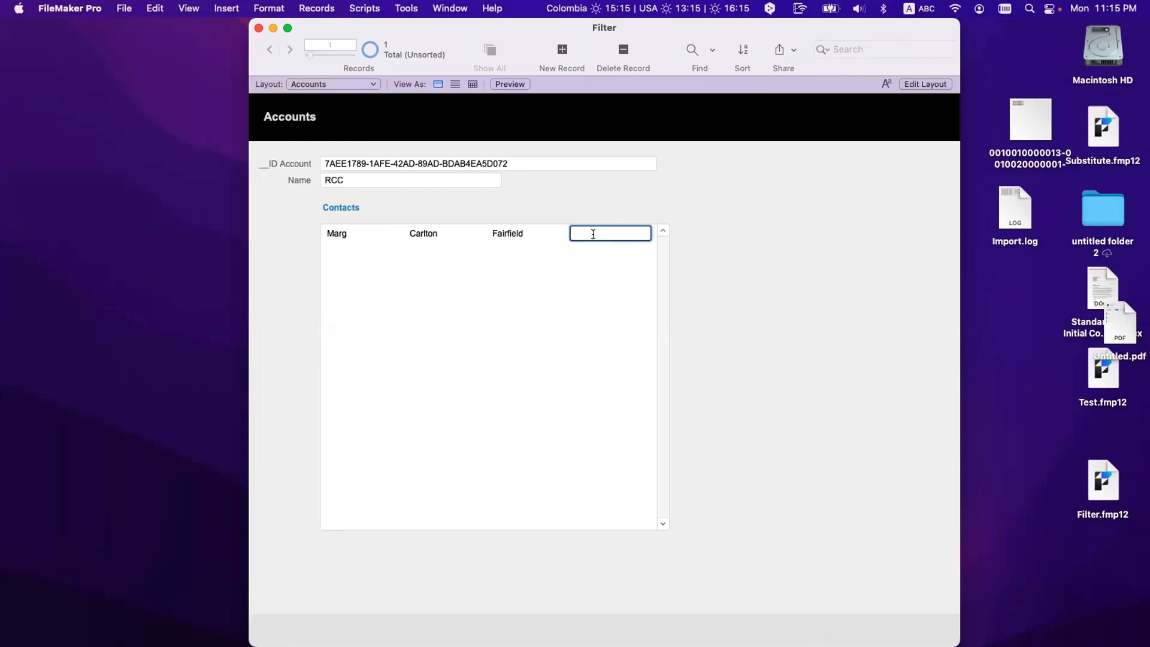
pyautogui.write('CA')
# Step: Add a second contact in Santa Clara, CA, reusing the first contact's last name
pyautogui.click(365, 251)
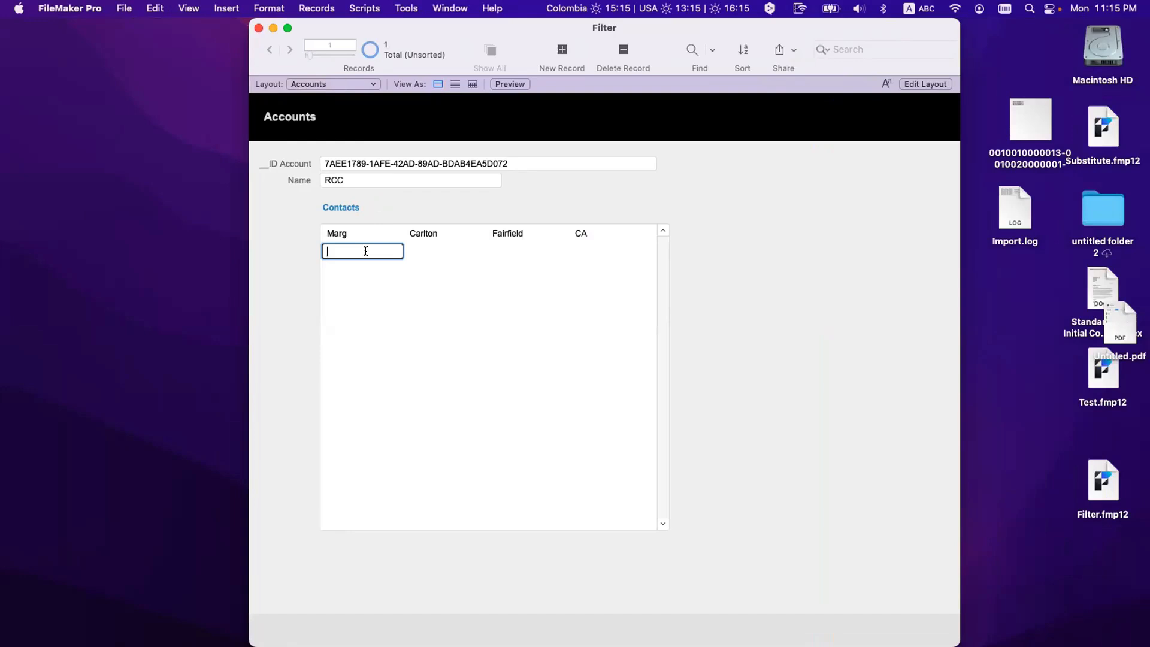
pyautogui.click(417, 234)
pyautogui.press('cmd+c')
pyautogui.click(425, 251)
pyautogui.press('cmd+v')
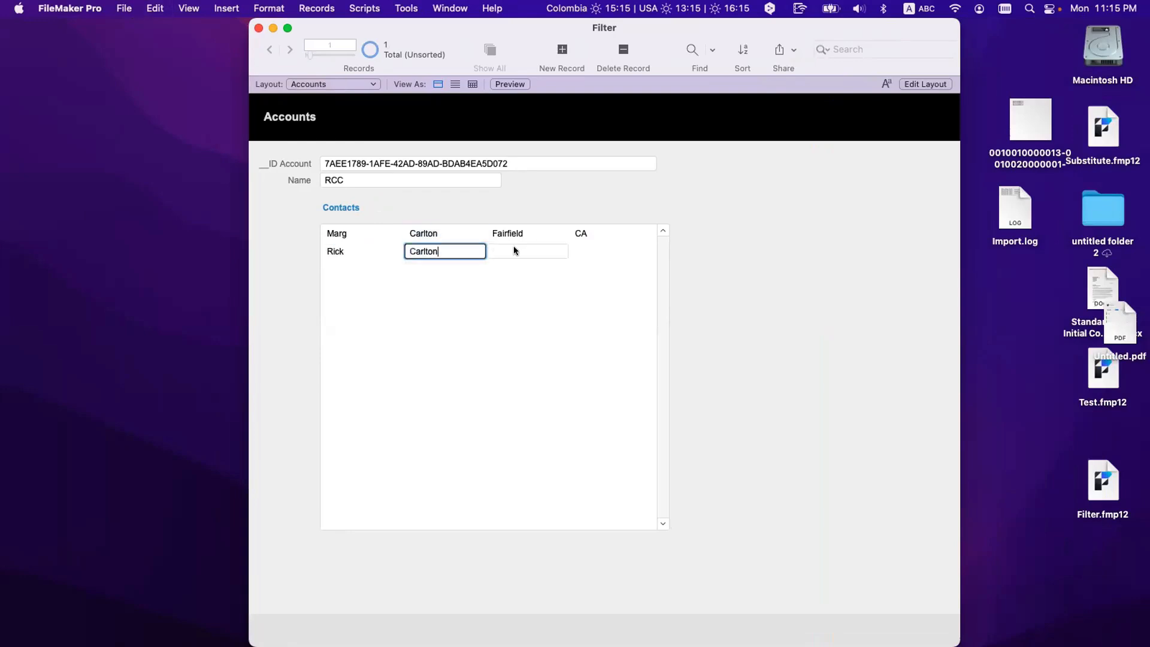
pyautogui.click(513, 245)
pyautogui.write('Sa')
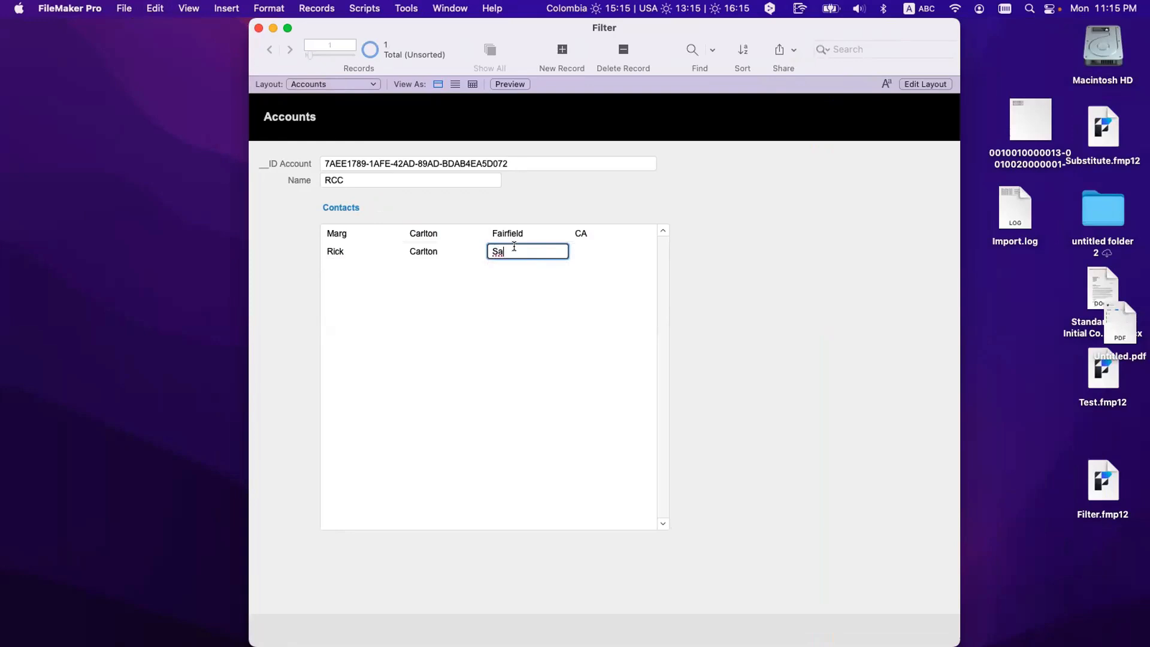
pyautogui.write('nta Clara')
pyautogui.press('Tab')
pyautogui.write('CA')
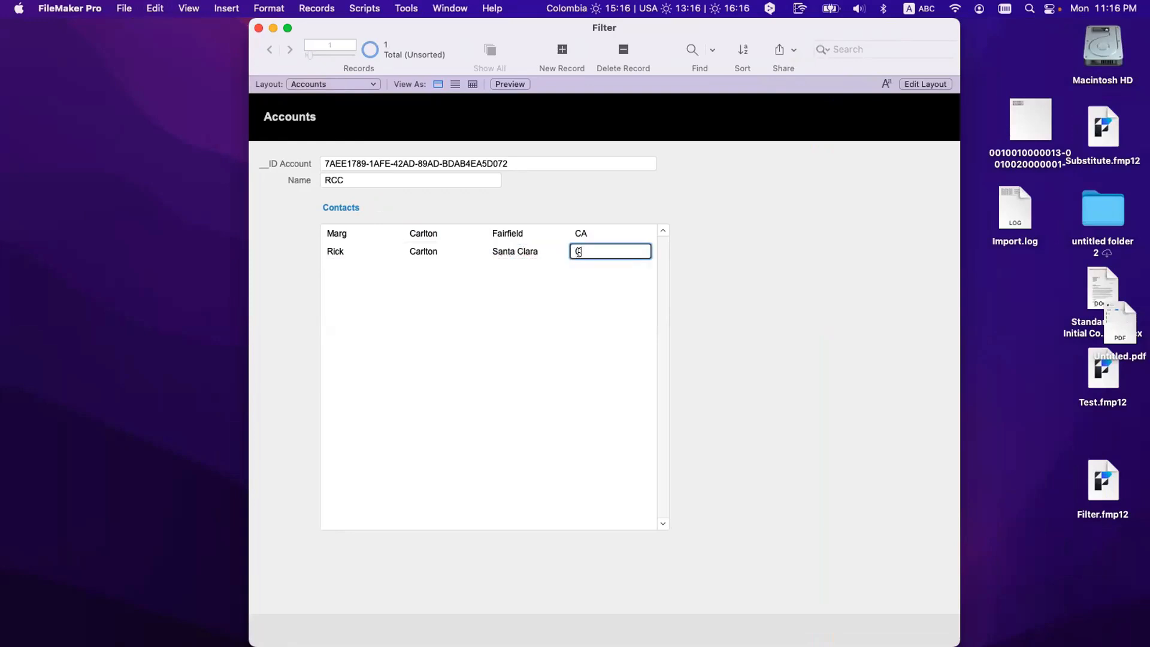
pyautogui.click(491, 296)
# Step: Add a third contact located in Corfu, GR
pyautogui.click(353, 275)
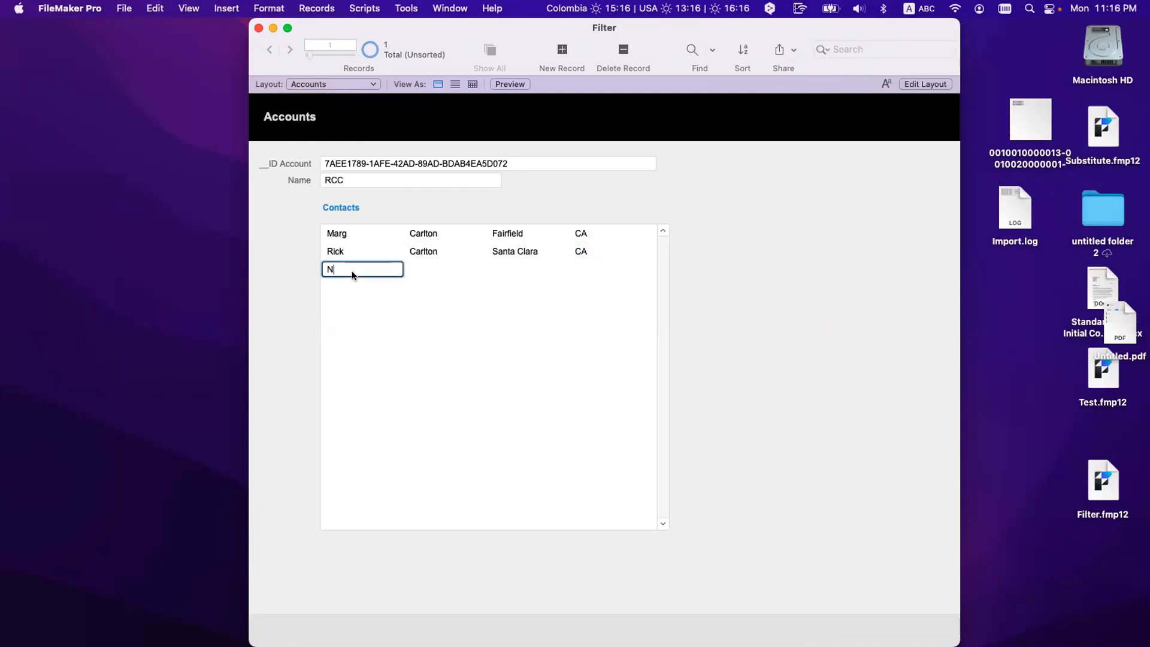
pyautogui.click(410, 267)
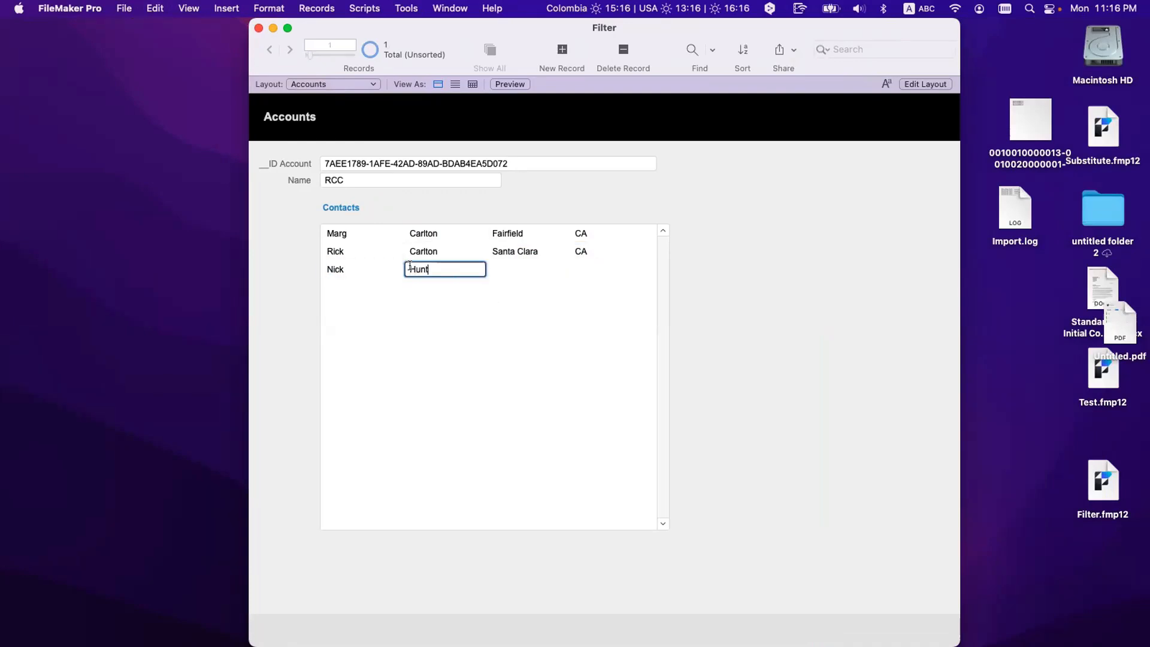
pyautogui.click(511, 267)
pyautogui.write('Crofu')
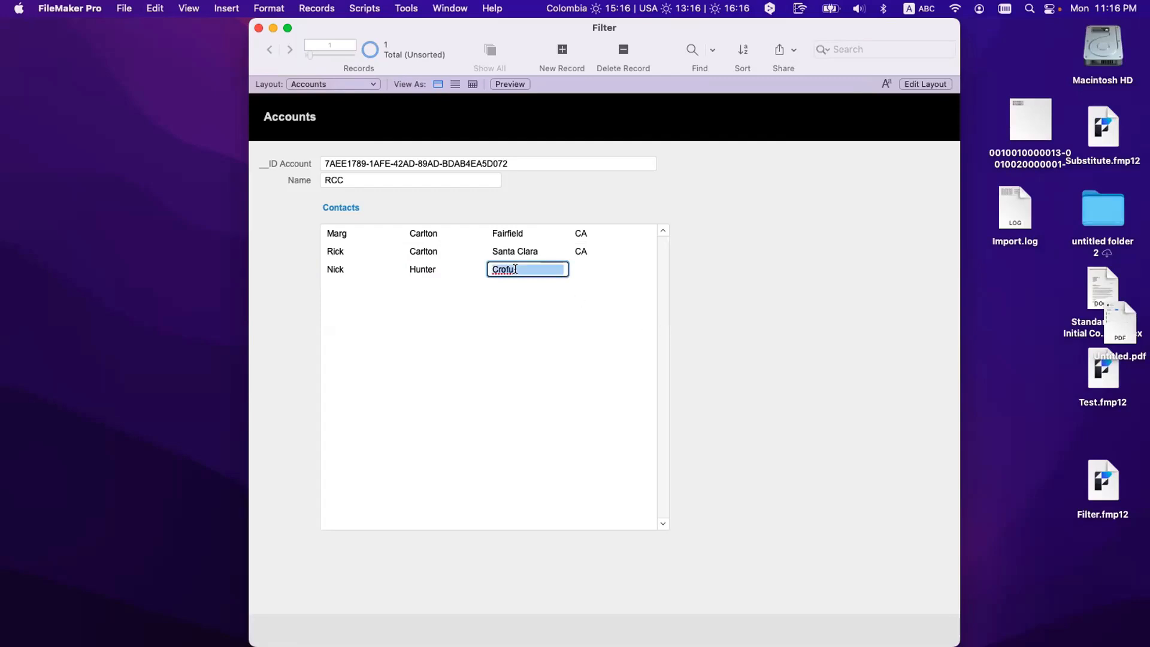
pyautogui.press('BackSpace')
pyautogui.press('BackSpace')
pyautogui.press('BackSpace')
pyautogui.press('BackSpace')
pyautogui.write('orfu')
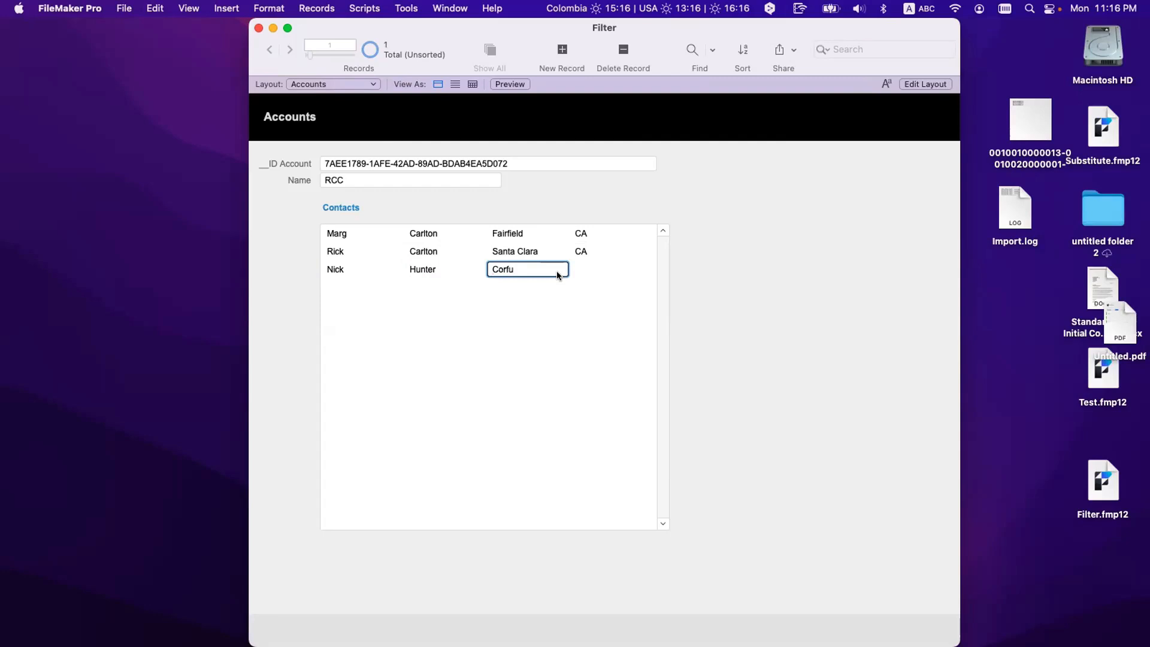
pyautogui.click(593, 271)
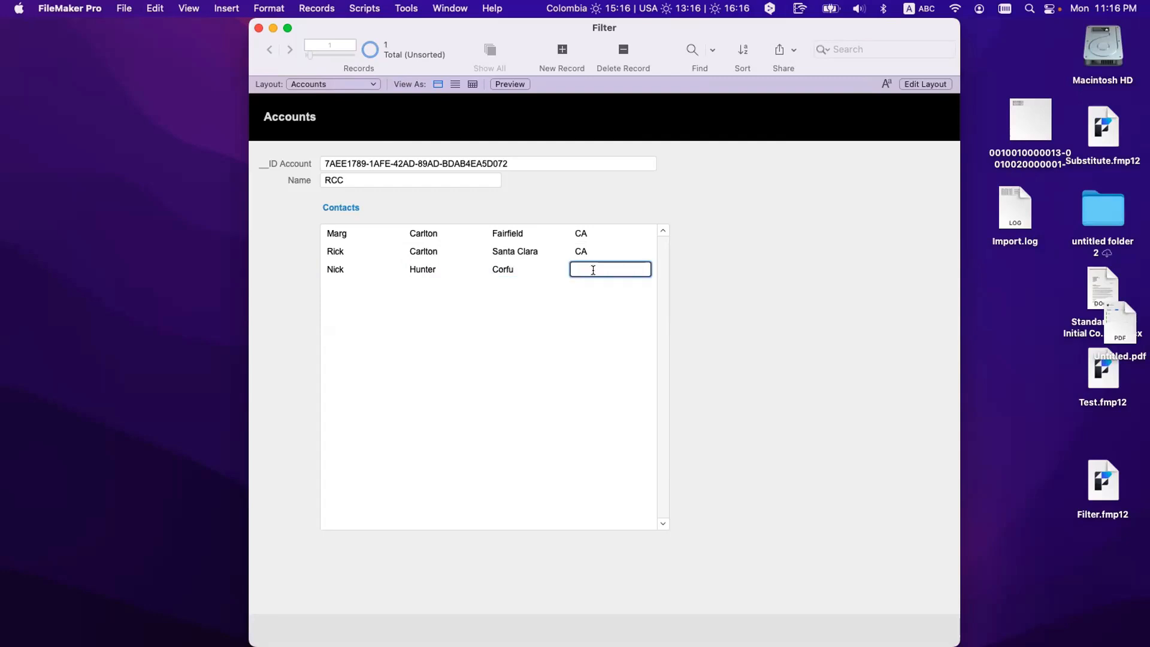
pyautogui.write('GR')
pyautogui.click(348, 293)
# Step: Add a fourth contact located in El Paso, TX
pyautogui.click(361, 285)
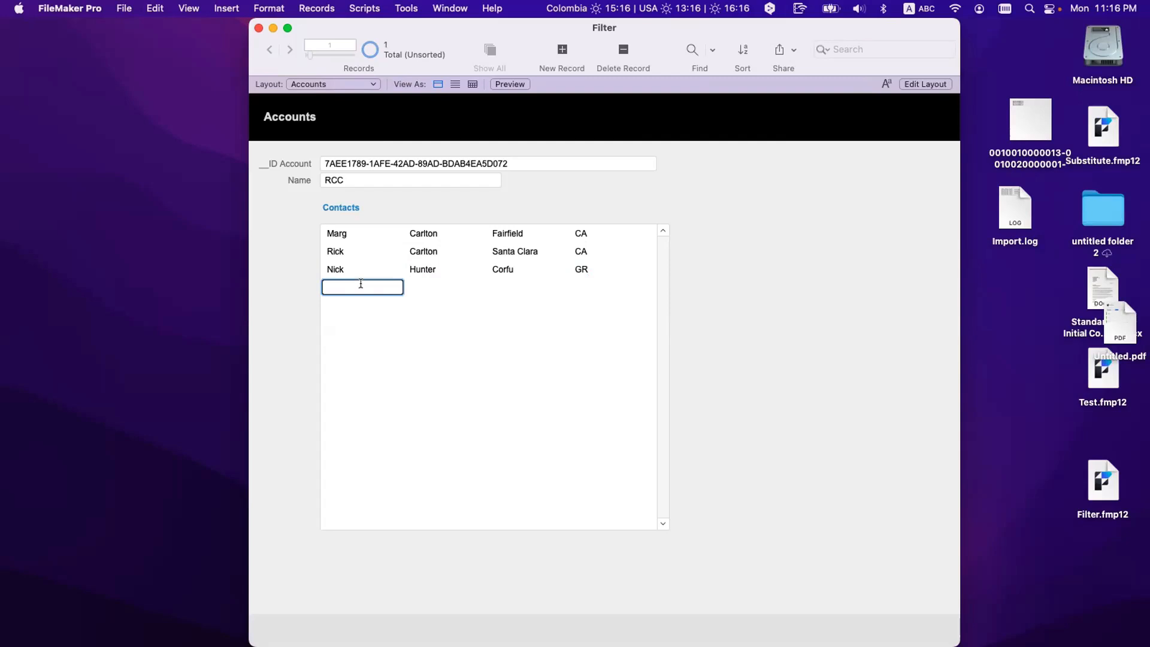
pyautogui.click(422, 284)
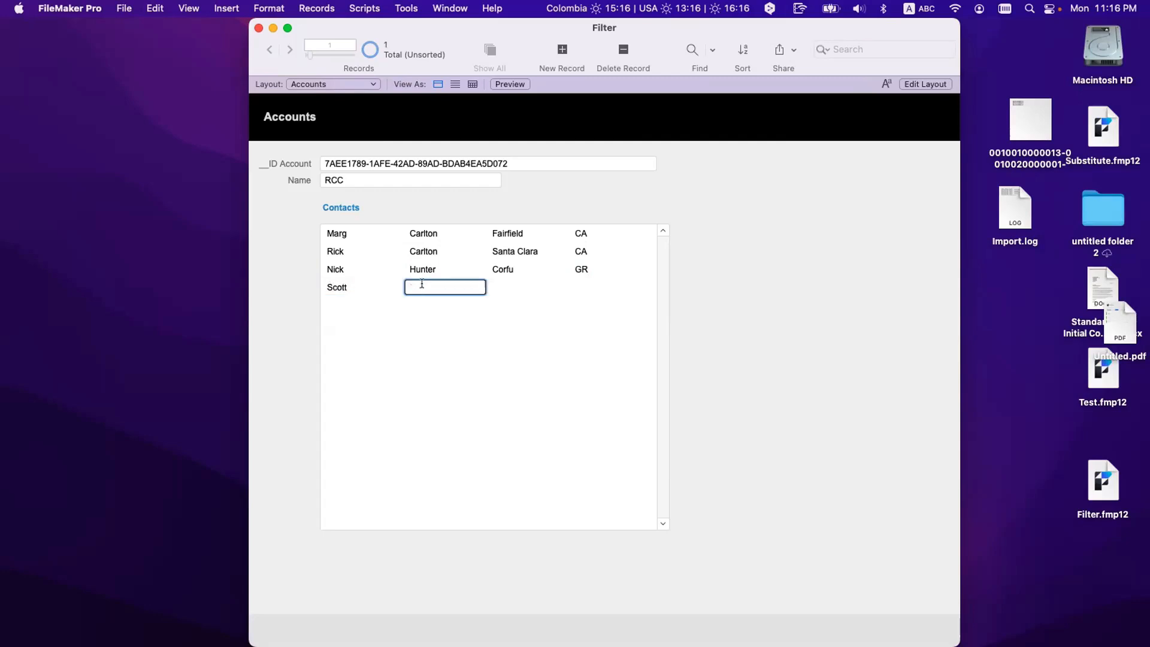
pyautogui.click(514, 288)
pyautogui.write('houston')
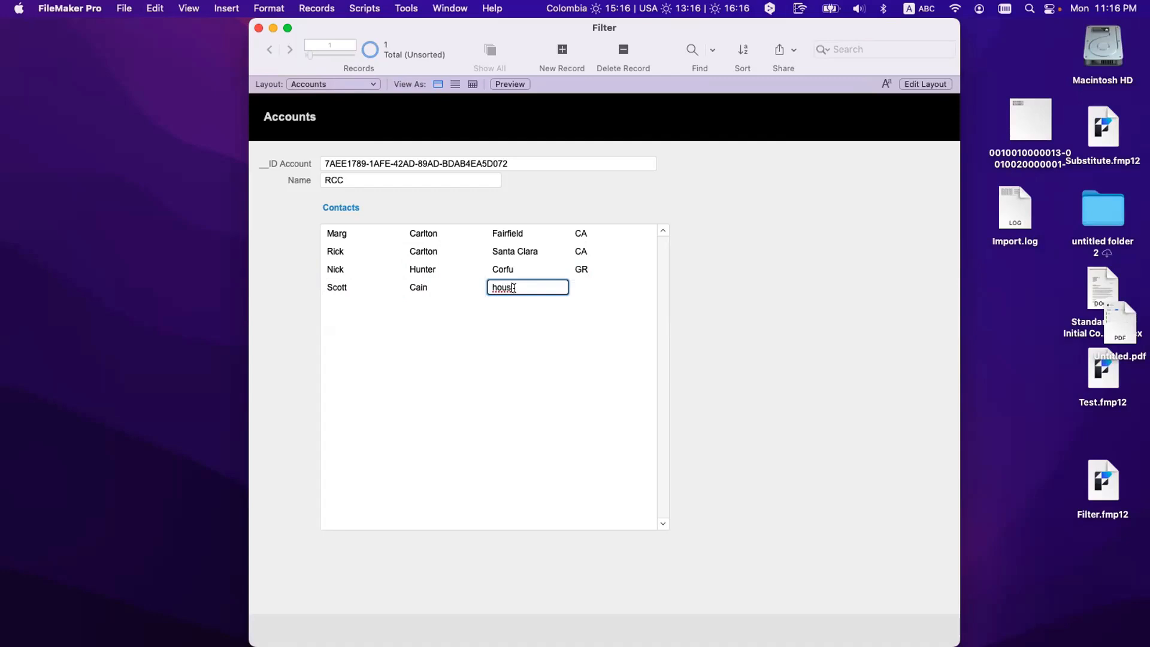
pyautogui.press('BackSpace')
pyautogui.press('BackSpace')
pyautogui.press('BackSpace')
pyautogui.press('BackSpace')
pyautogui.press('BackSpace')
pyautogui.press('BackSpace')
pyautogui.press('BackSpace')
pyautogui.write('El Paso')
pyautogui.moveTo(563, 289); pyautogui.dragTo(511, 289)
pyautogui.press('BackSpace')
pyautogui.write('aso')
pyautogui.click(571, 288)
pyautogui.write('TX')
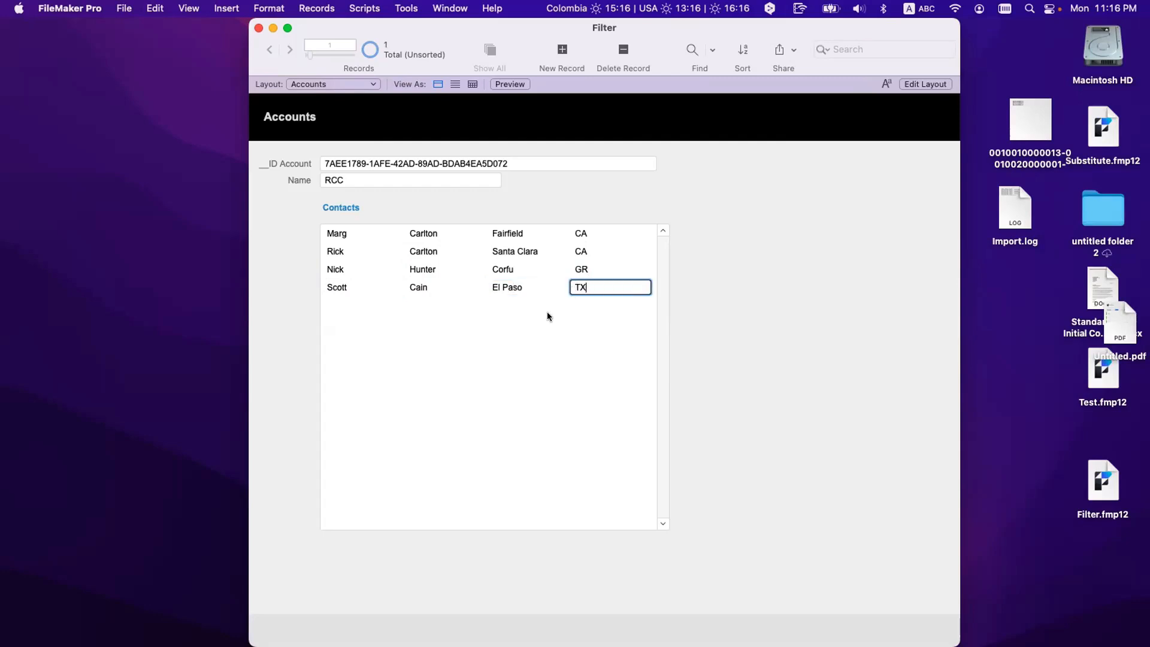
pyautogui.click(519, 337)
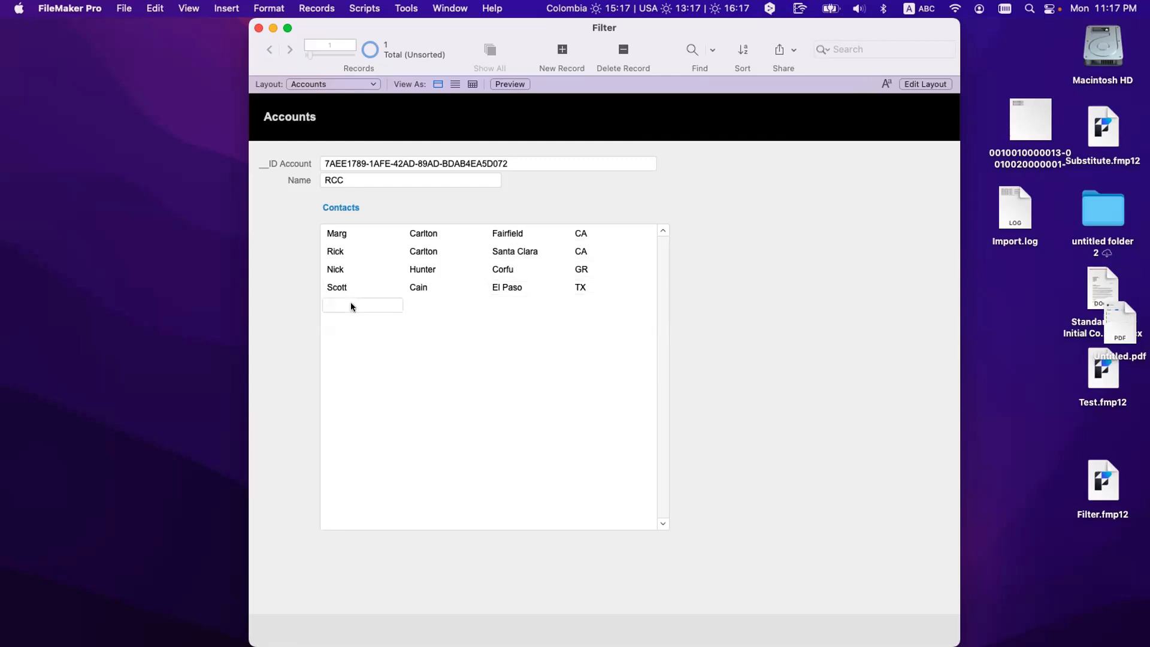
# Step: Enter a fifth contact's first and last name with city Houston and state TX
pyautogui.click(352, 305)
pyautogui.click(440, 300)
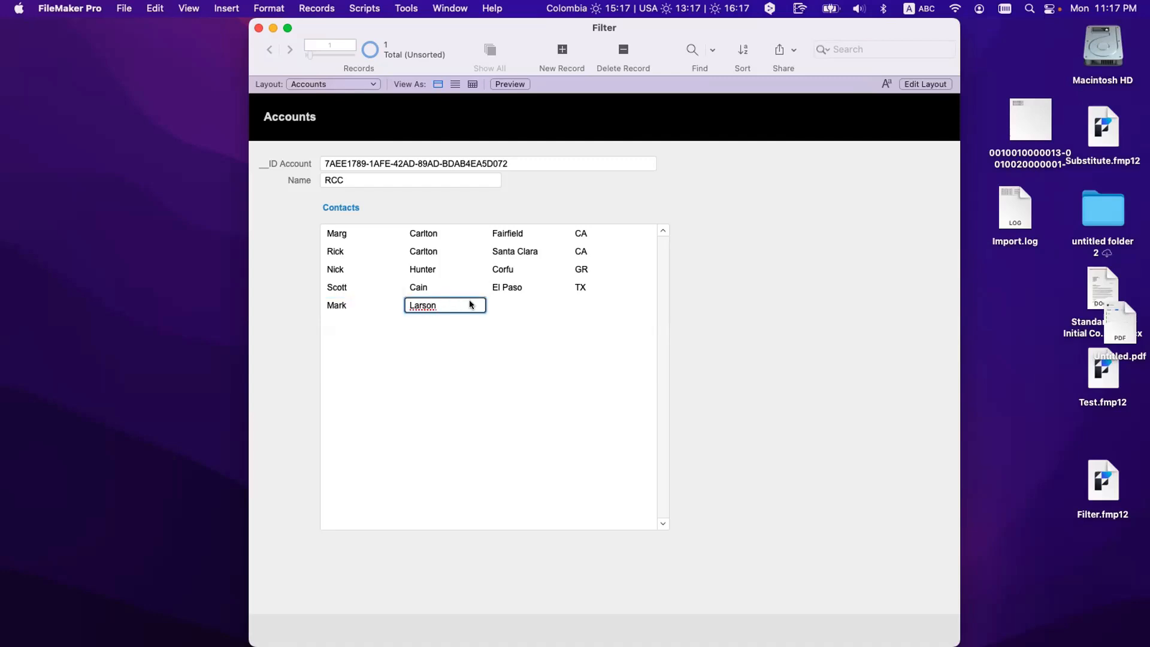
pyautogui.click(504, 300)
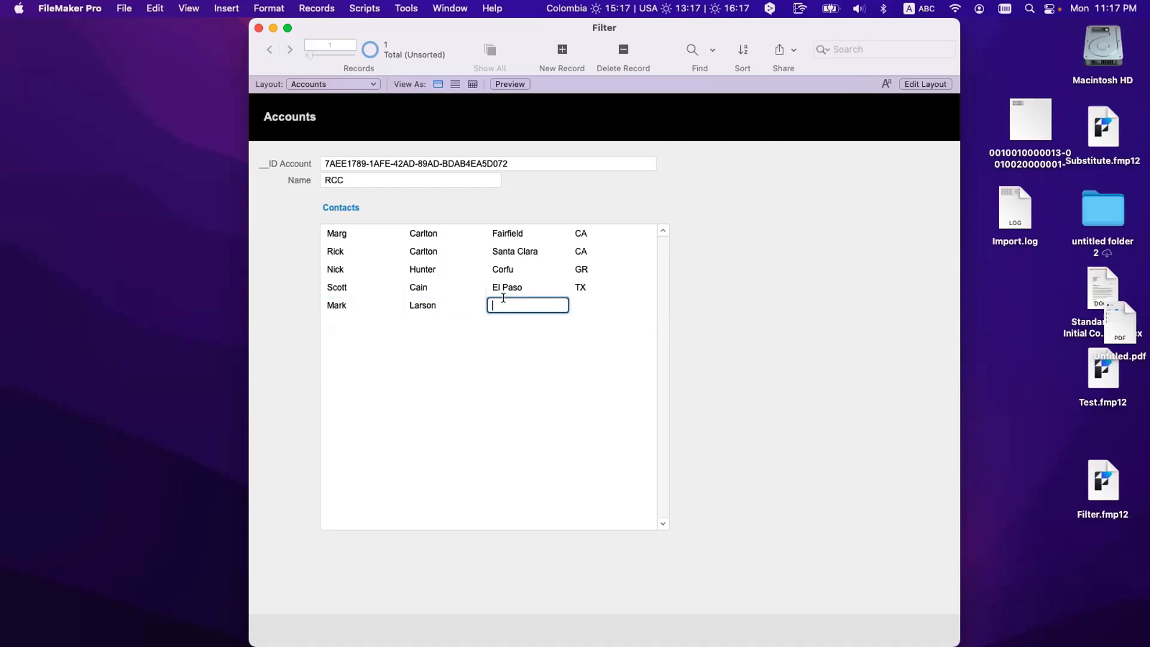
pyautogui.write('Houston')
pyautogui.click(583, 304)
pyautogui.write('TX')
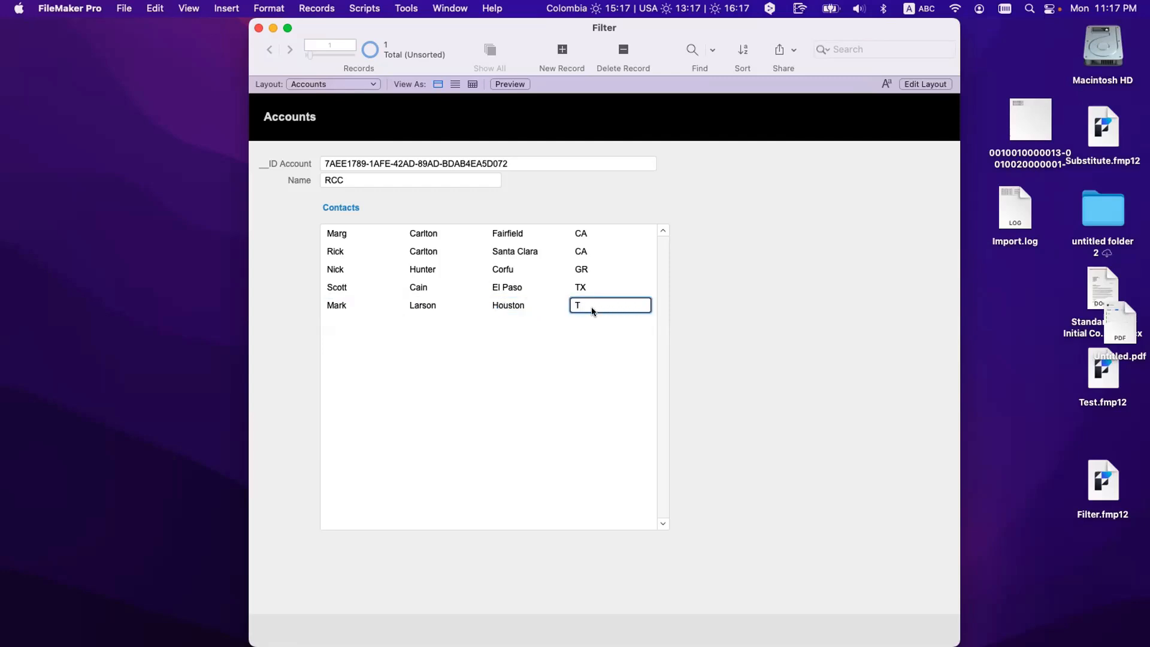
pyautogui.click(606, 352)
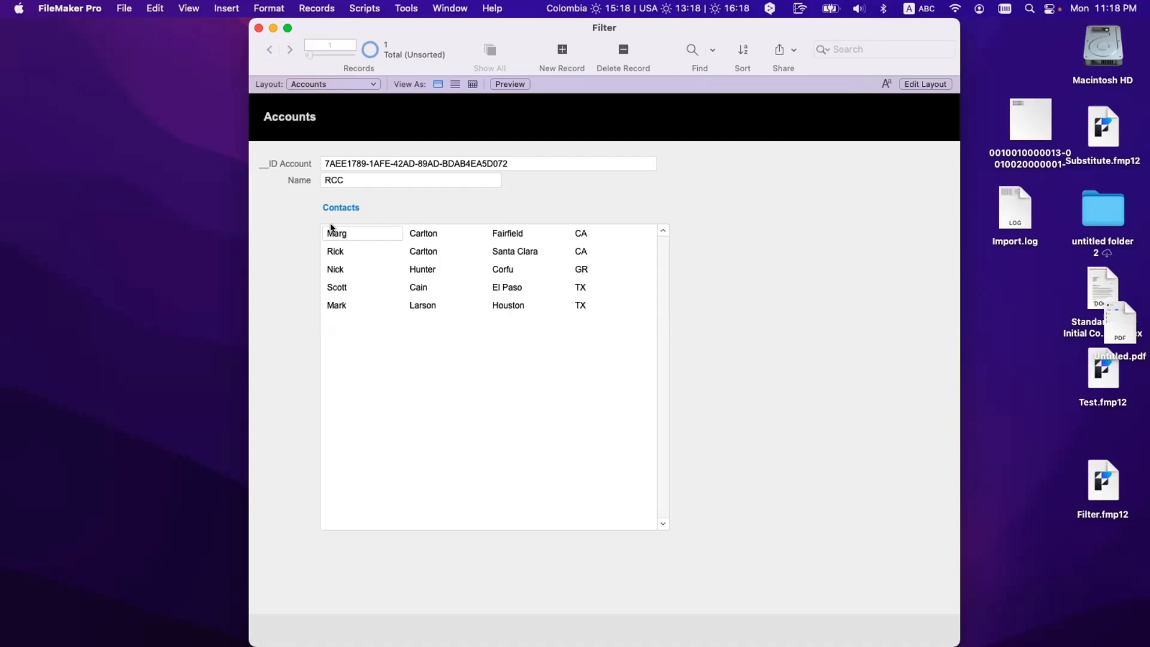
# Step: Switch to the Contacts layout in Layout mode and apply the Enlightened theme
pyautogui.click(340, 85)
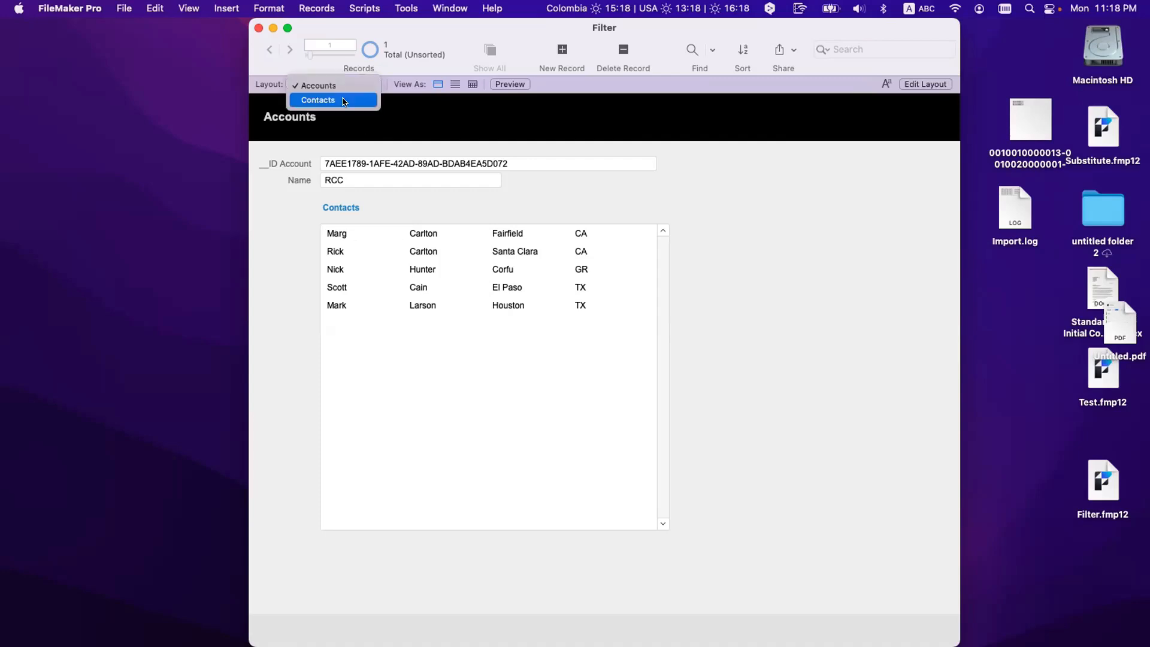
pyautogui.click(341, 97)
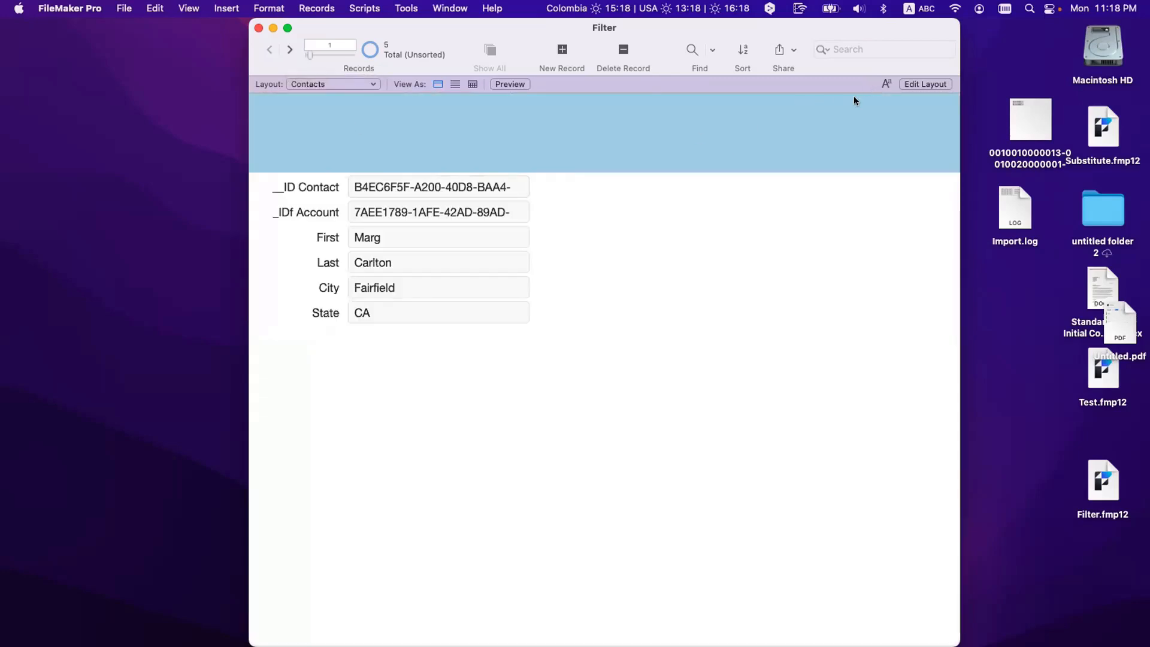
pyautogui.press('super+l')
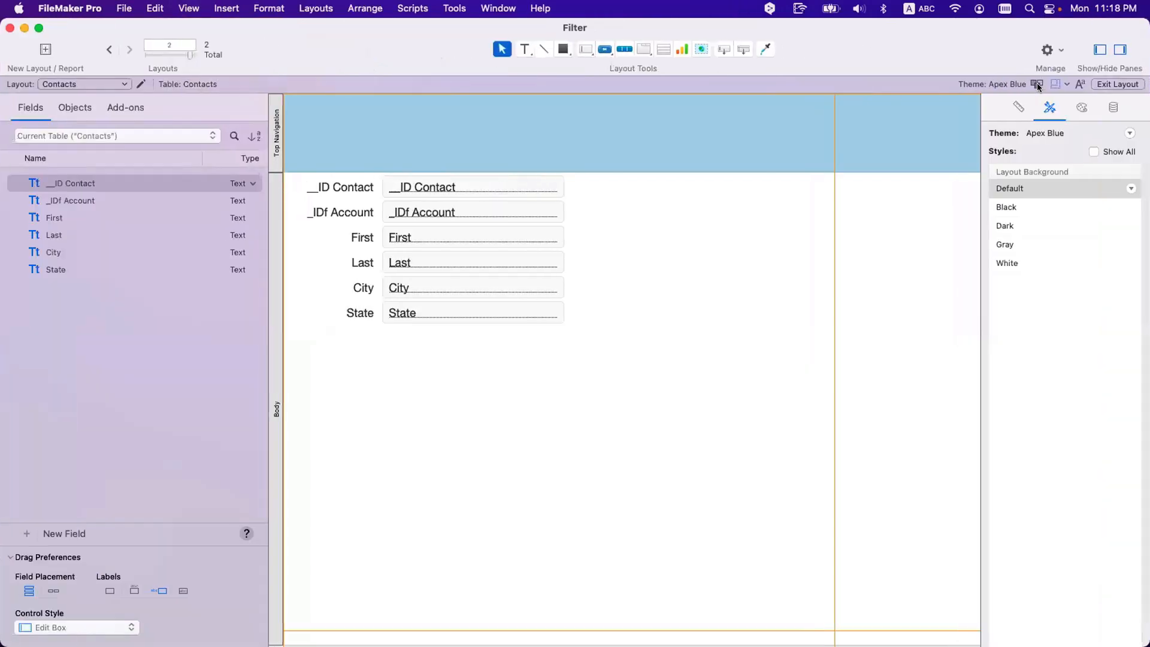
pyautogui.click(1037, 84)
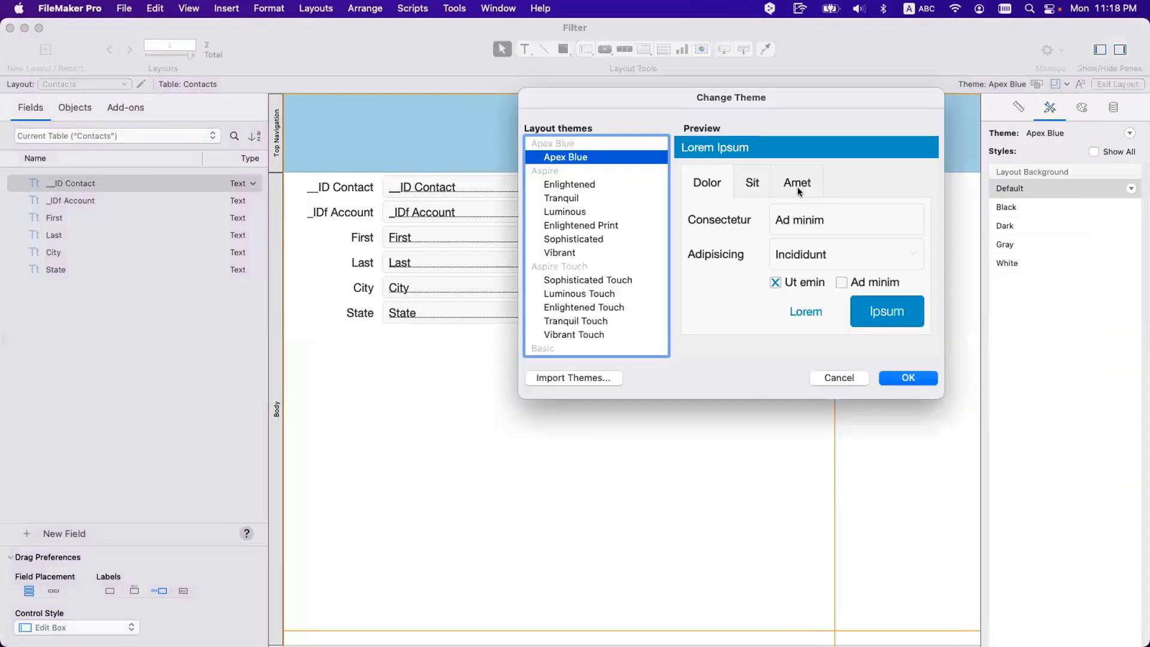
pyautogui.click(578, 184)
pyautogui.click(893, 376)
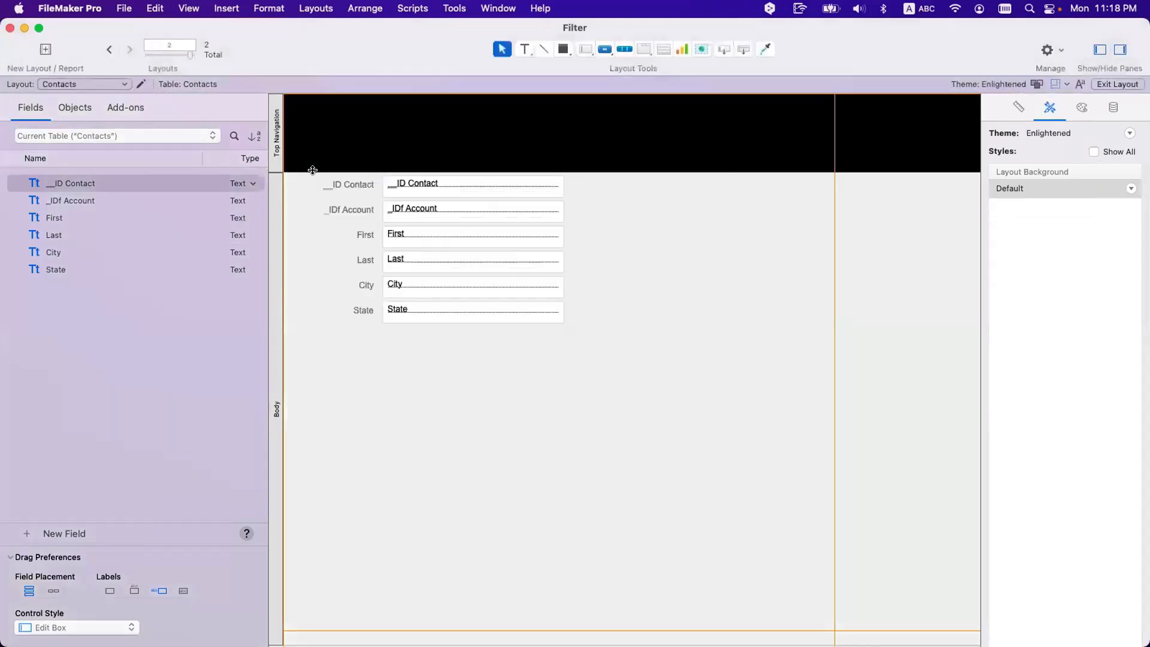
# Step: Shrink the header and delete all existing fields, labels and a stray text block
pyautogui.moveTo(312, 170); pyautogui.dragTo(309, 131)
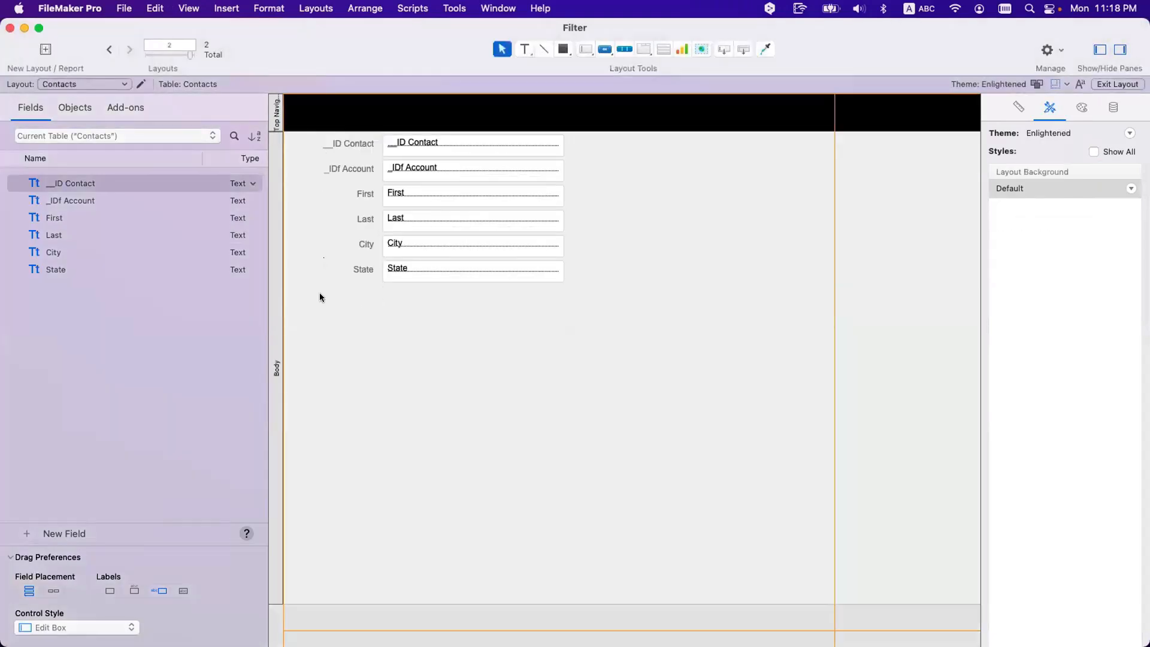
pyautogui.moveTo(523, 310); pyautogui.dragTo(344, 133)
pyautogui.press('BackSpace')
pyautogui.write('=')
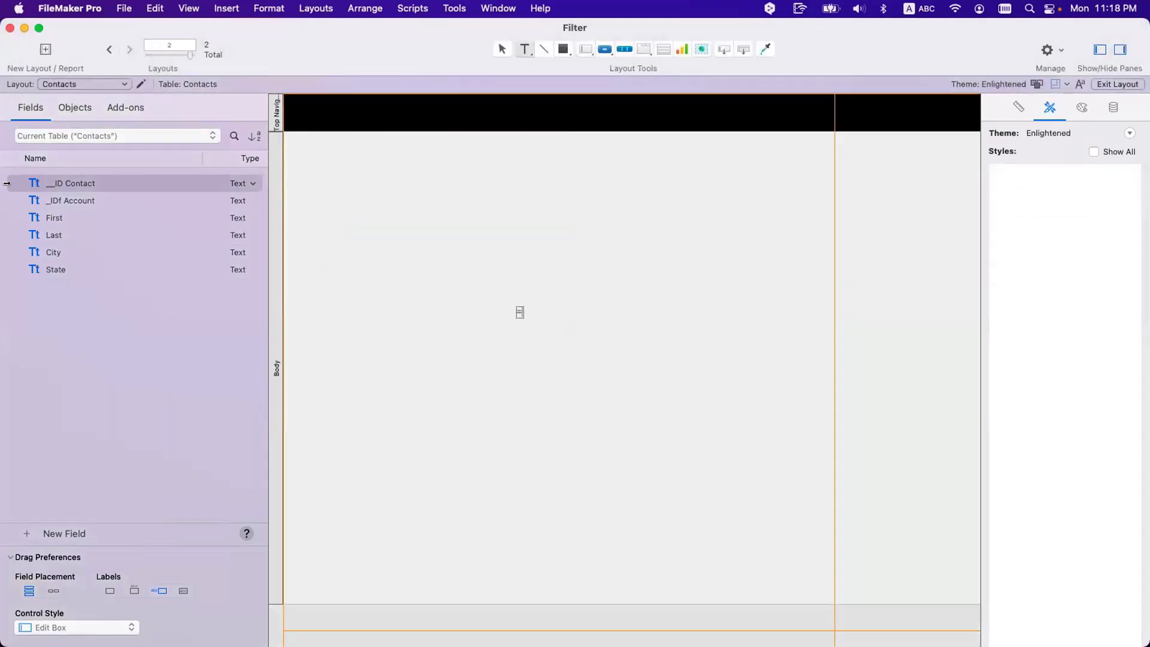
pyautogui.click(542, 369)
pyautogui.press('BackSpace')
# Step: Place the _IDf Account, First, Last, City and State fields on the body and return to Browse
pyautogui.click(79, 219)
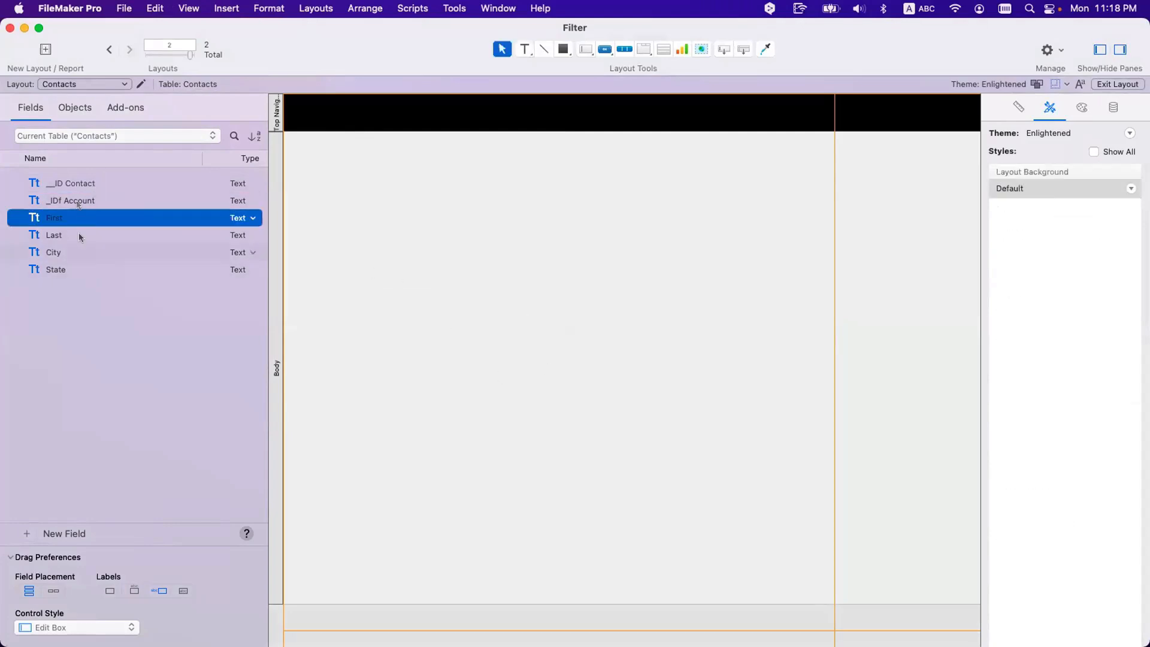
pyautogui.click(75, 202)
pyautogui.keyDown('shift'); pyautogui.click(66, 270); pyautogui.keyUp('shift')
pyautogui.moveTo(67, 203); pyautogui.dragTo(520, 294)
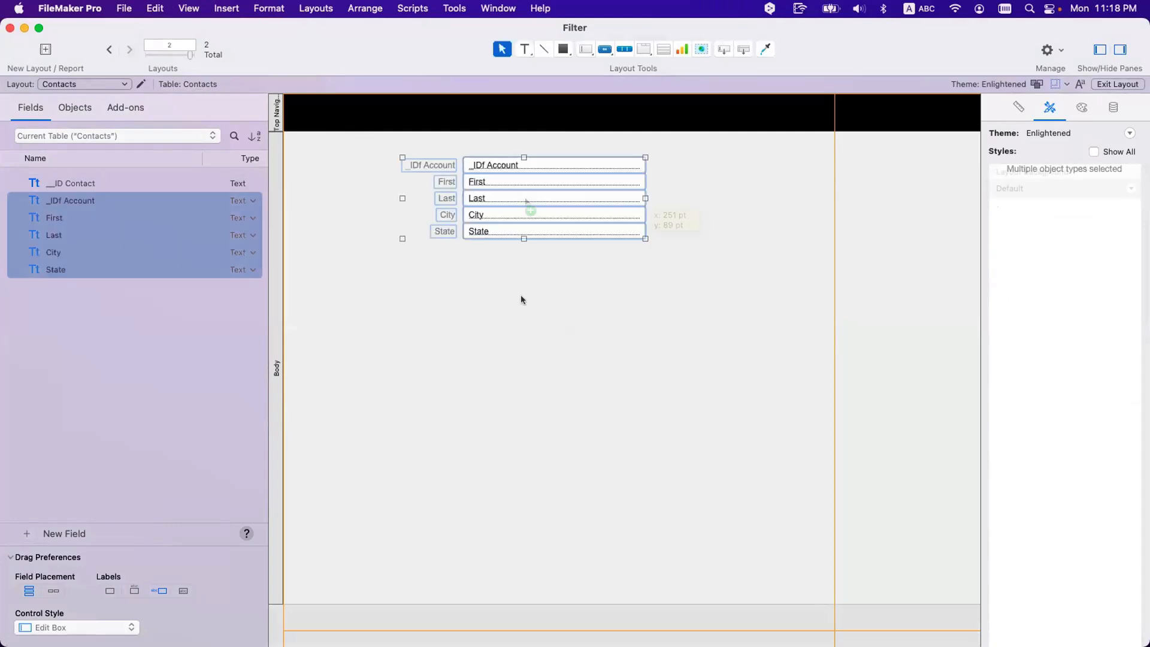
pyautogui.press('super+b')
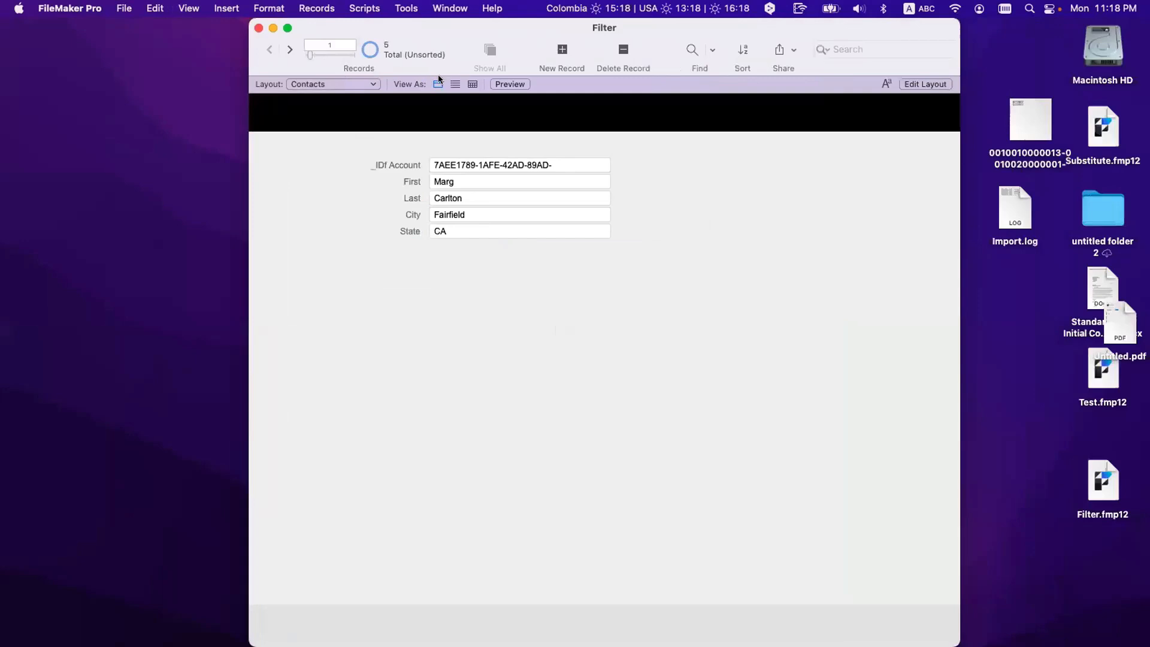
# Step: View the five contacts as a table and move the Filter window to the left
pyautogui.click(471, 84)
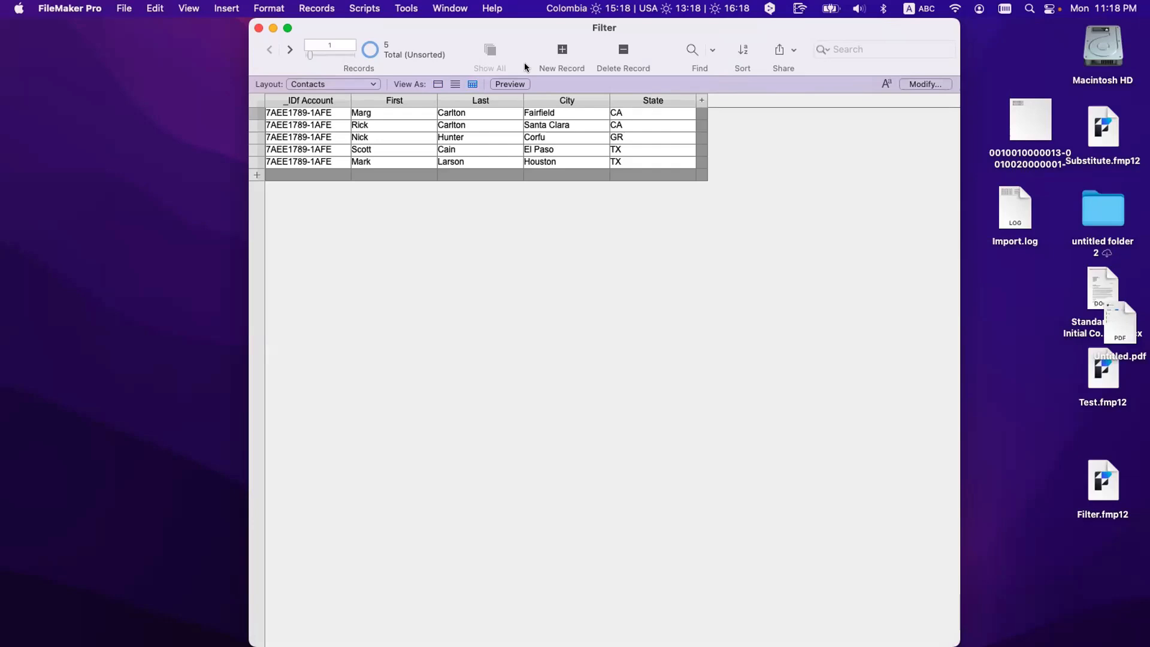
pyautogui.moveTo(511, 27); pyautogui.dragTo(340, 33)
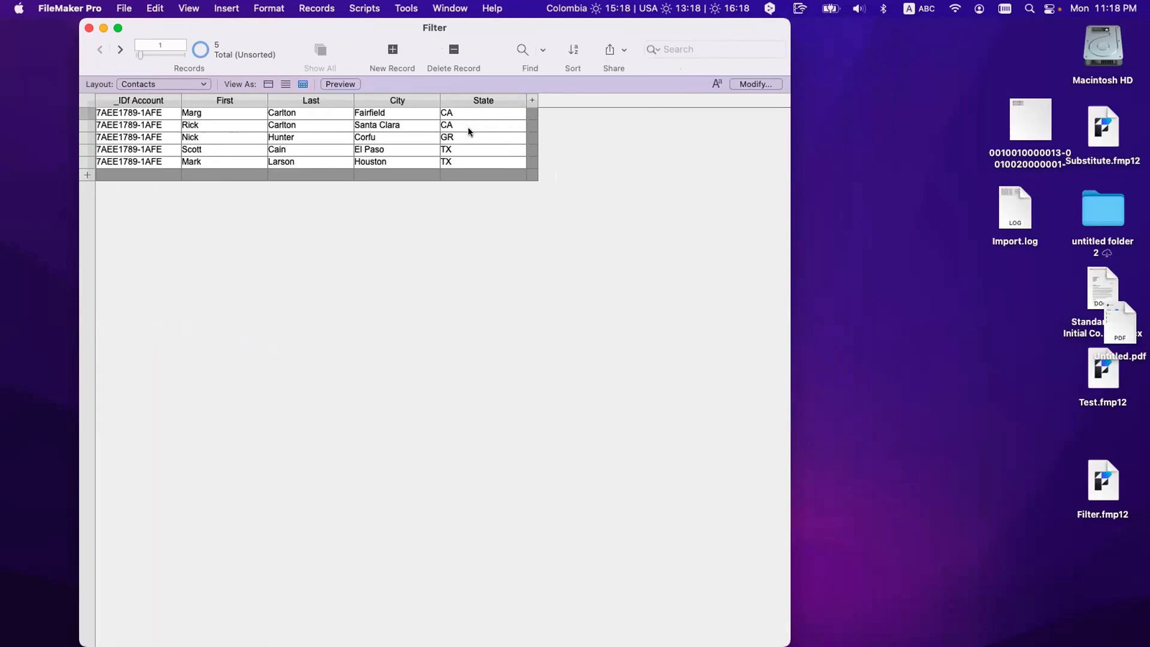
pyautogui.press('super+shift+s')
# Step: Create and save a new script named Search
pyautogui.click(9, 48)
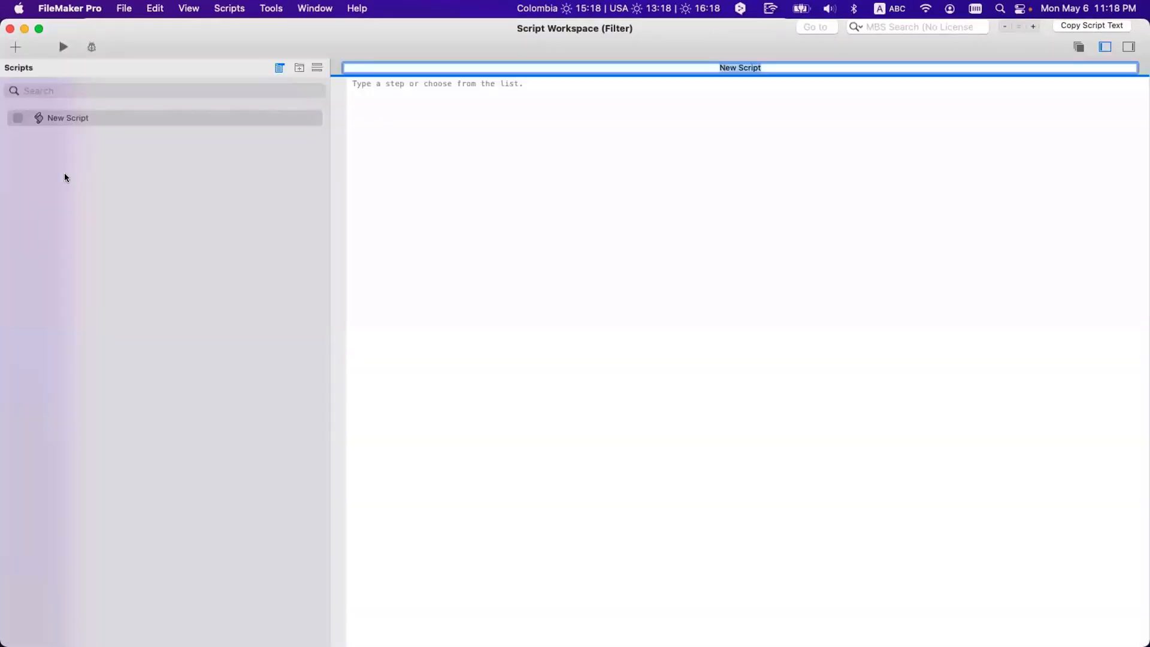
pyautogui.write('Search')
pyautogui.press('Return')
pyautogui.press('super+s')
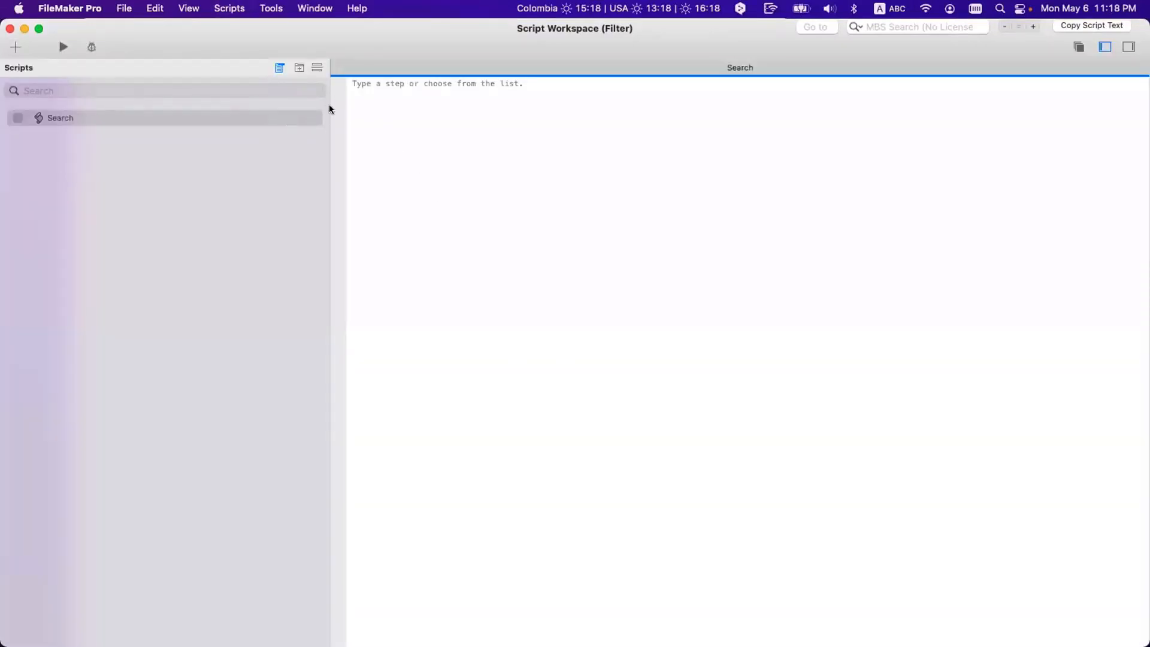
# Step: Rename the script to 'Perfom Find' with a capital F
pyautogui.click(178, 132)
pyautogui.doubleClick(63, 118)
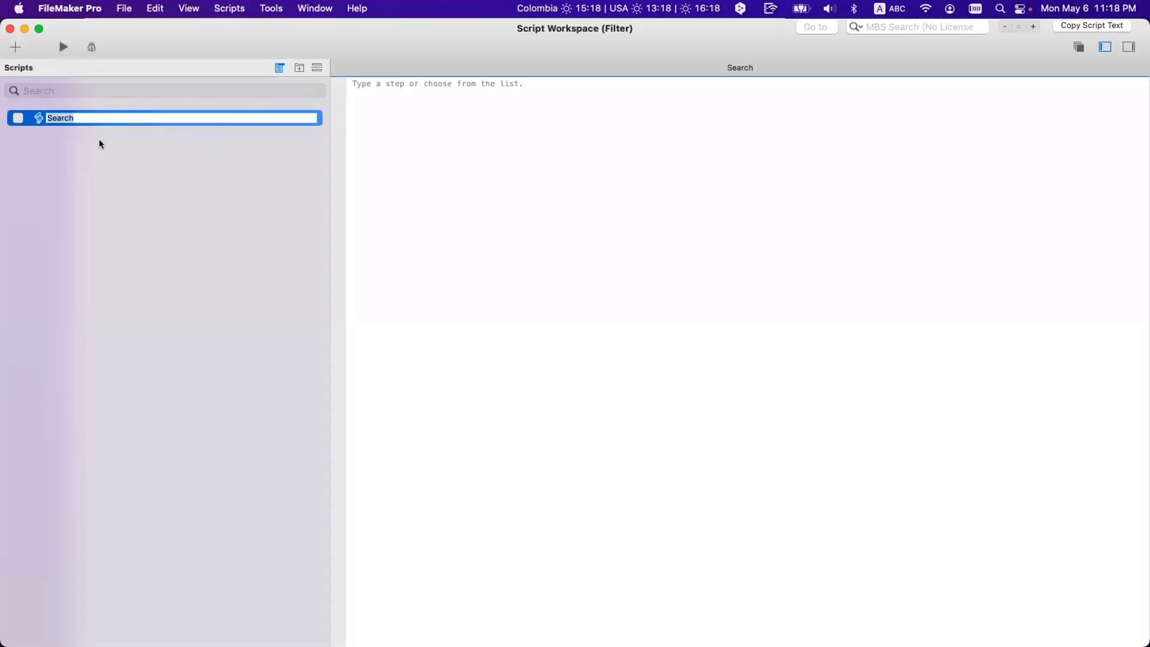
pyautogui.write('Perfom find')
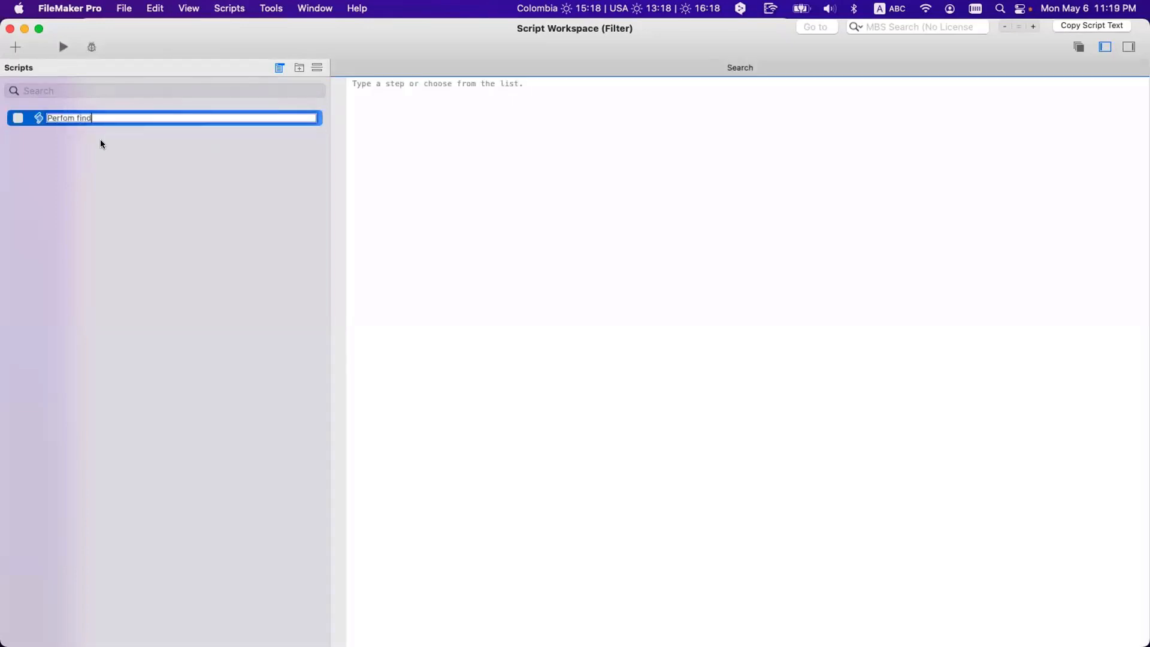
pyautogui.click(157, 169)
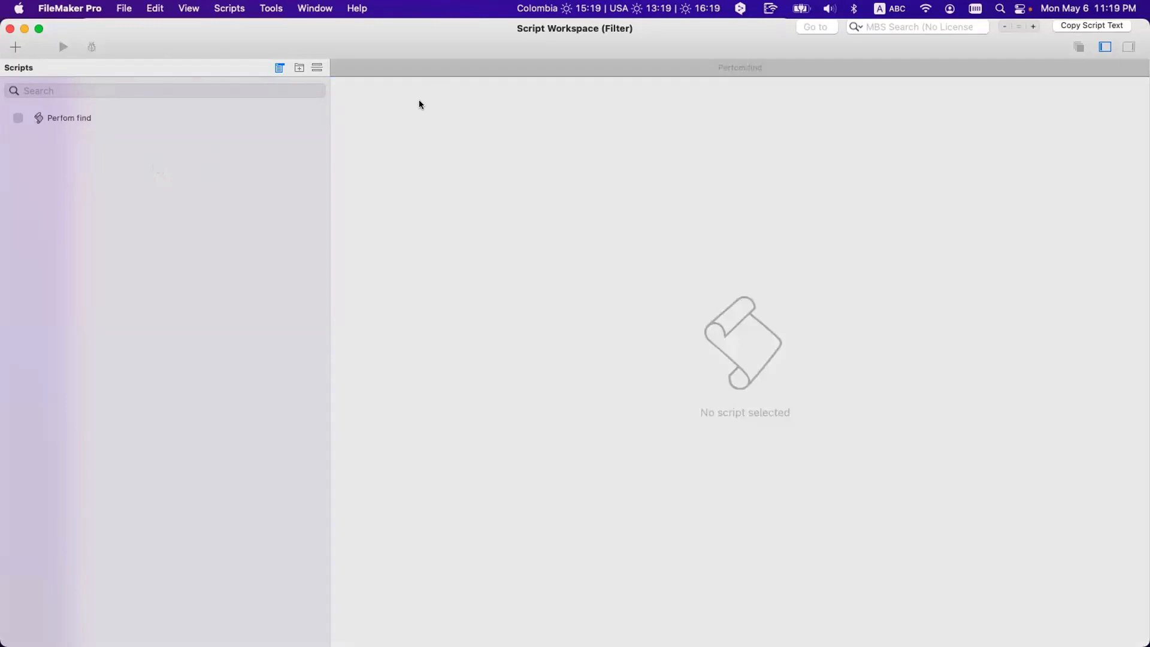
pyautogui.click(85, 116)
pyautogui.click(82, 118)
pyautogui.click(83, 118)
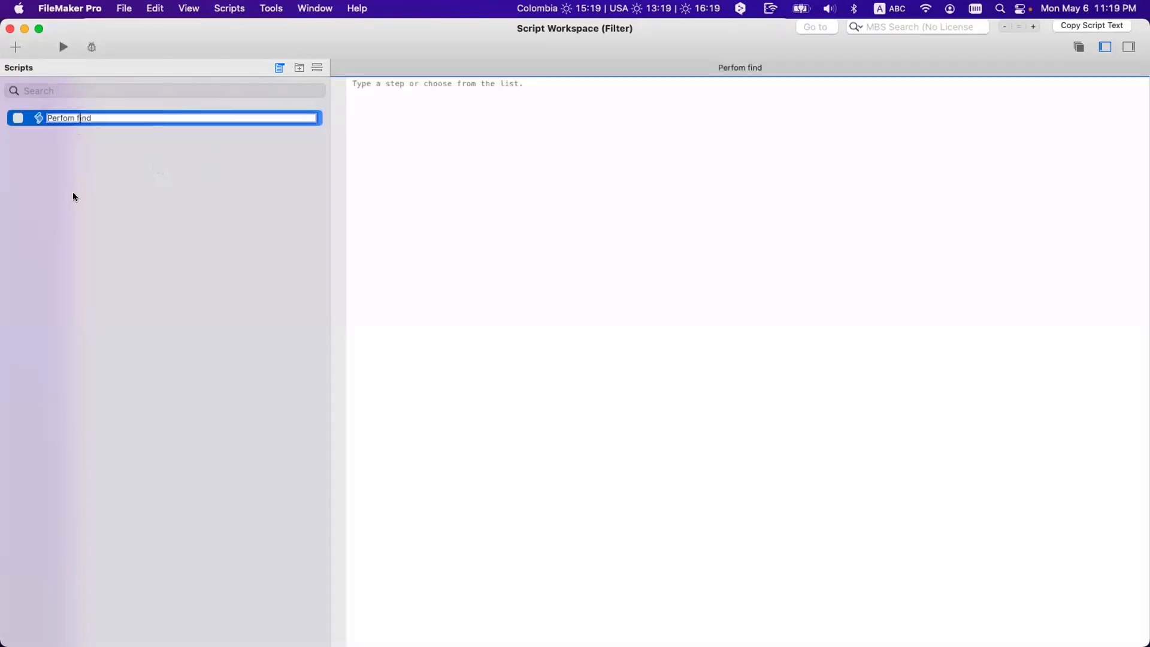
pyautogui.press('Left')
pyautogui.press('BackSpace')
pyautogui.write('F')
pyautogui.click(145, 203)
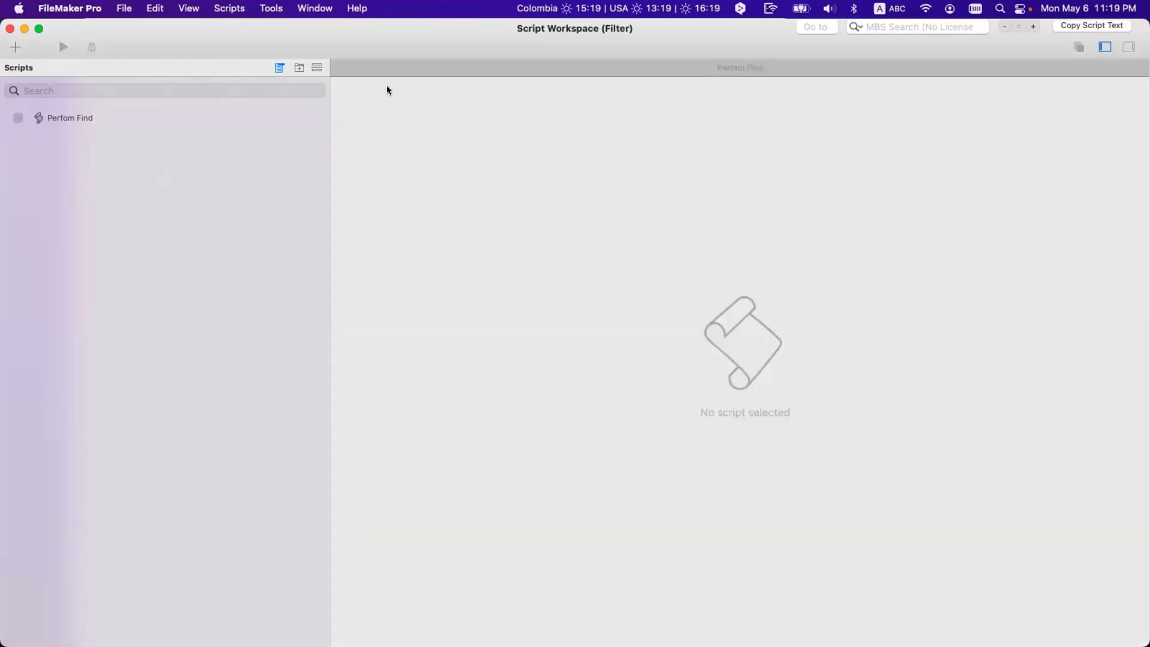
pyautogui.click(152, 117)
# Step: Correct the script name's typo so it reads 'Perform Find'
pyautogui.click(393, 88)
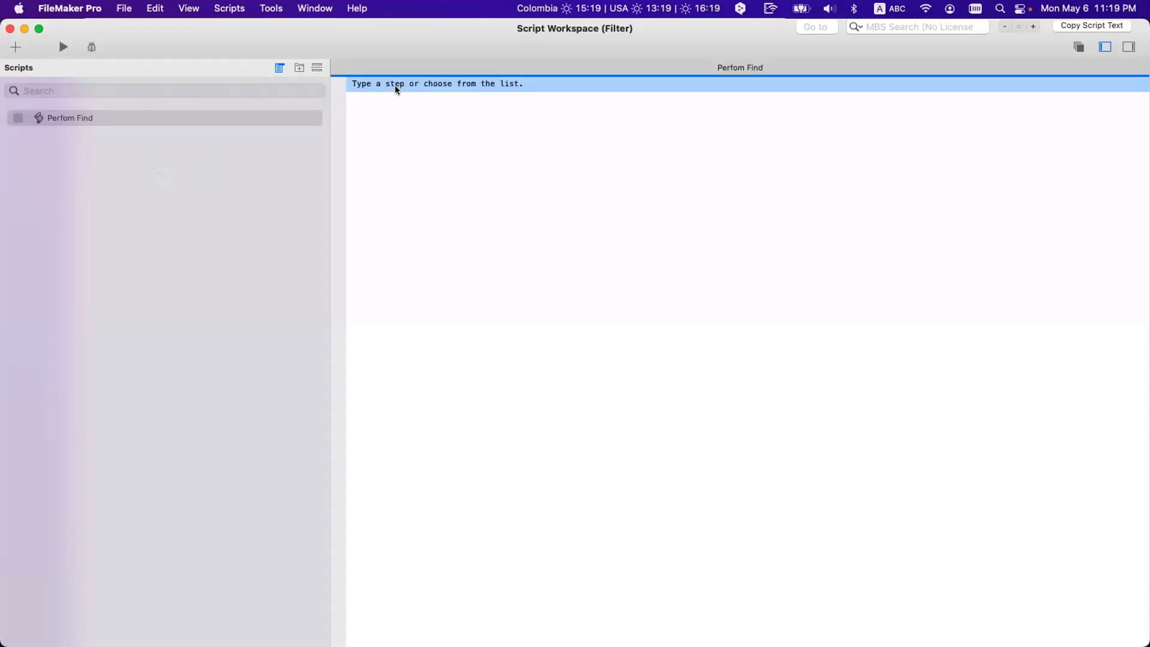
pyautogui.click(66, 118)
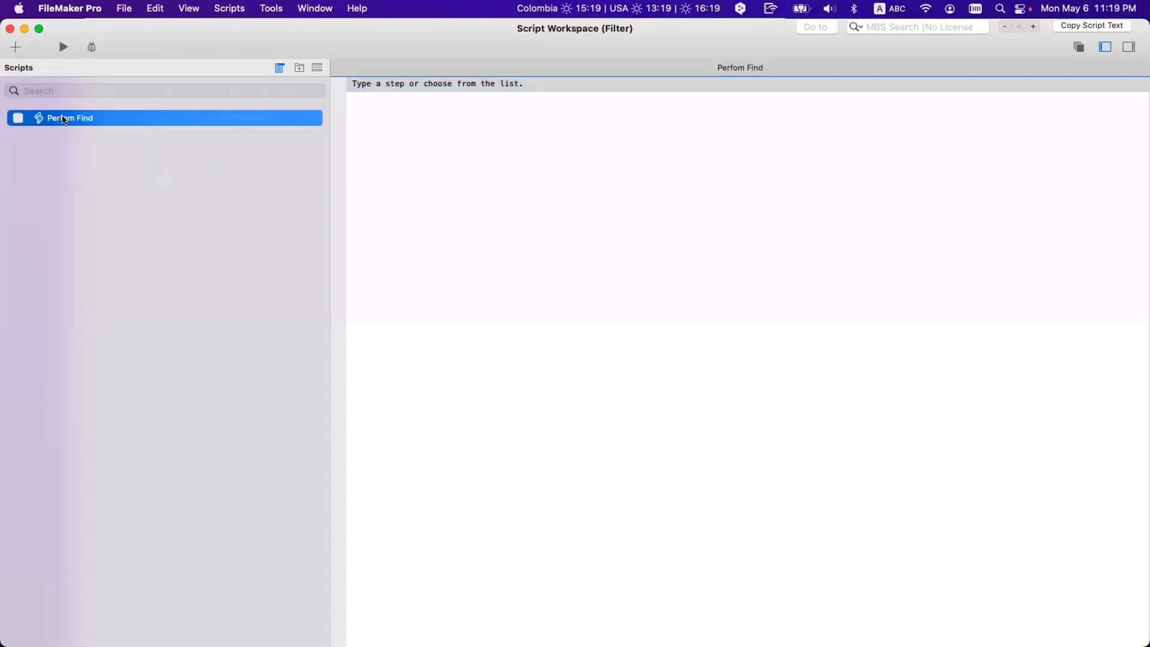
pyautogui.click(66, 119)
pyautogui.write('r')
pyautogui.click(78, 149)
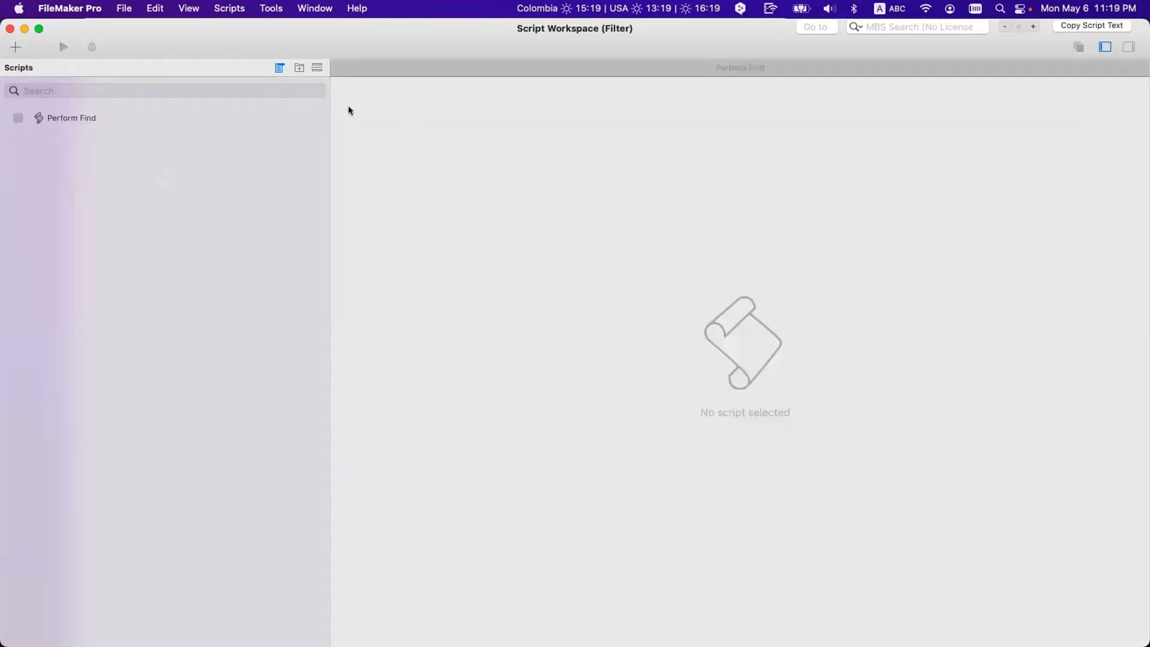
# Step: Insert Perform Find as the script's first step using the 'perfo' search
pyautogui.click(152, 112)
pyautogui.click(375, 85)
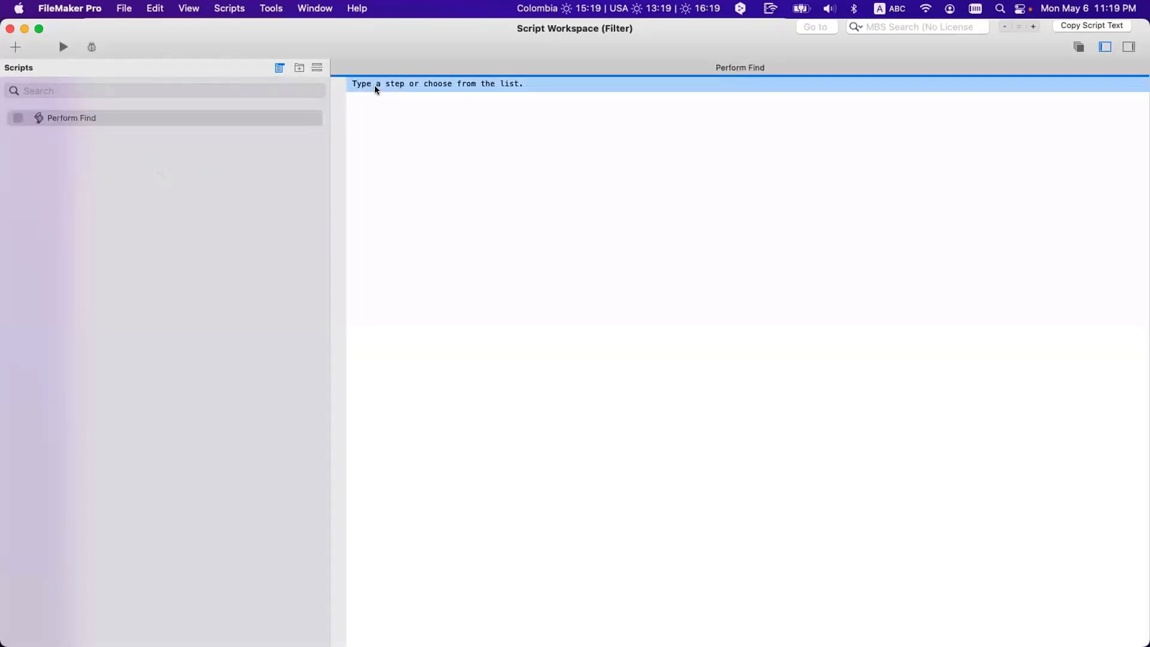
pyautogui.write('perfo')
pyautogui.press('Down')
pyautogui.press('Return')
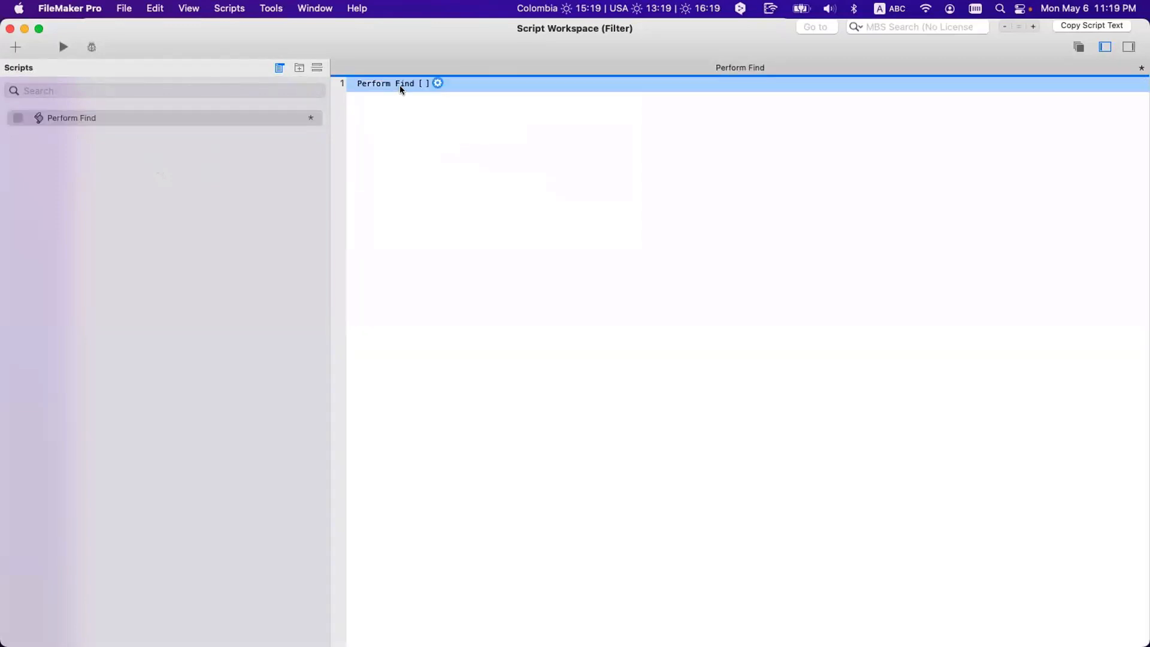
# Step: Store a find request in the Perform Find step for Contacts::State equal to CA
pyautogui.click(479, 111)
pyautogui.click(442, 354)
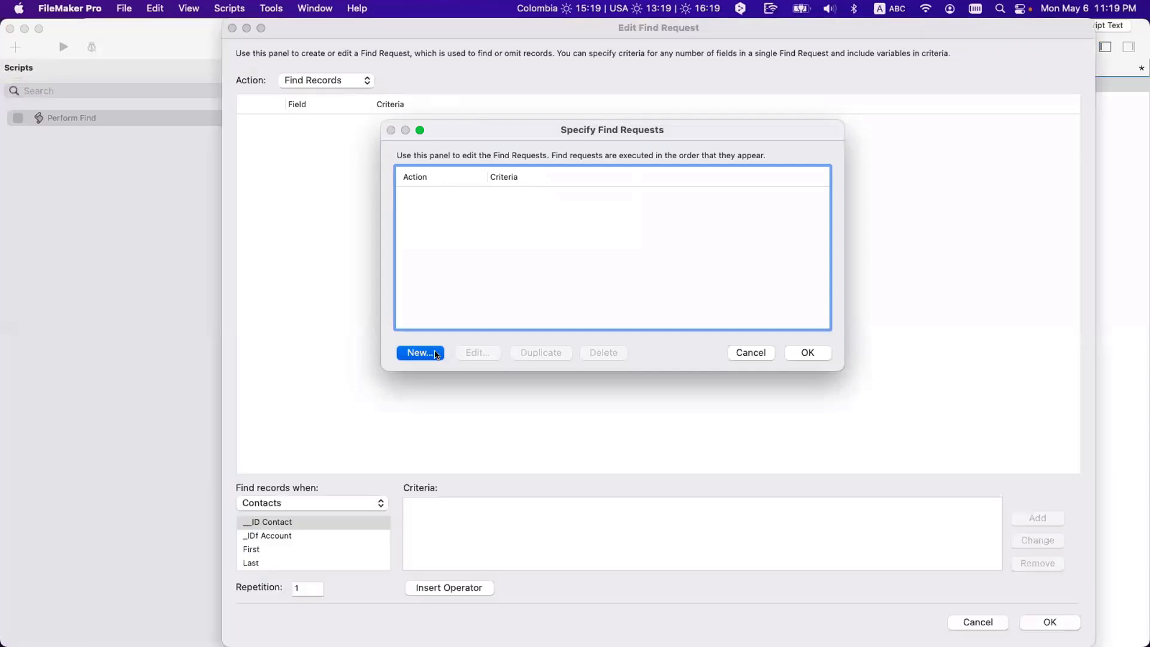
pyautogui.scroll(-2, 297, 537)
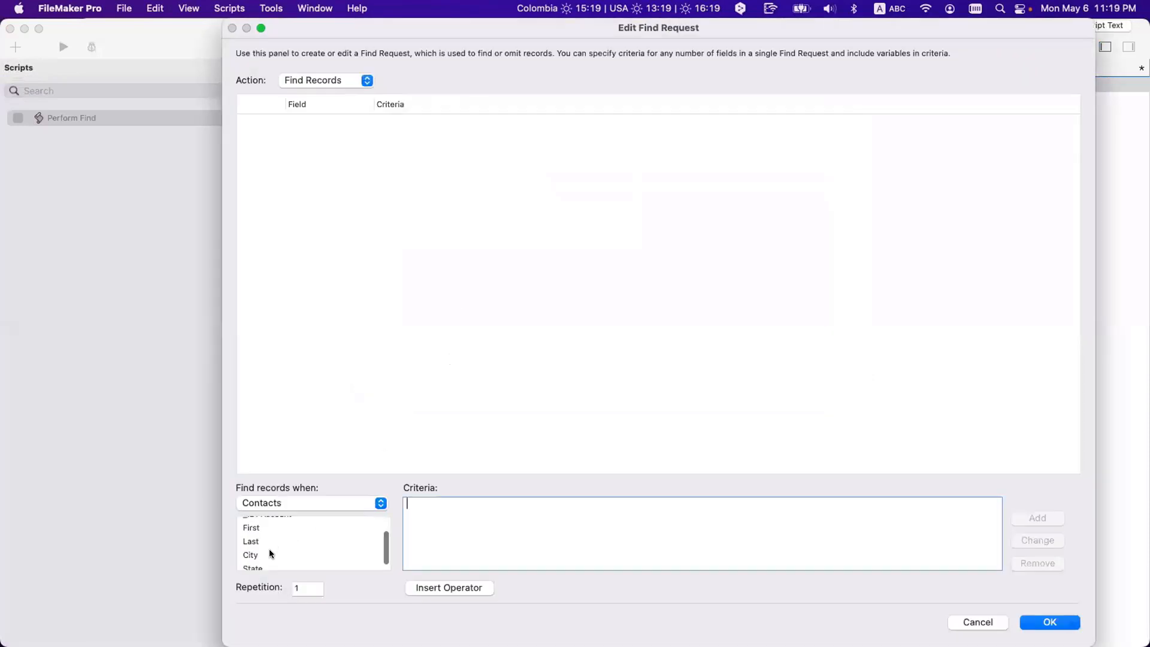
pyautogui.click(271, 562)
pyautogui.click(457, 523)
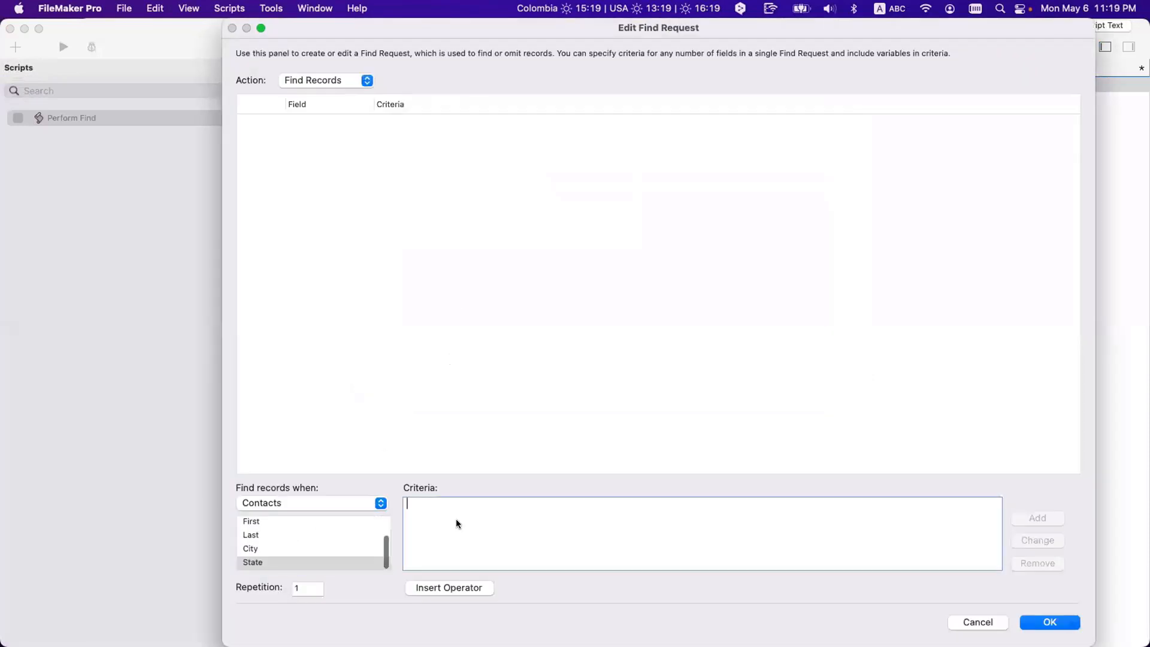
pyautogui.write('CA')
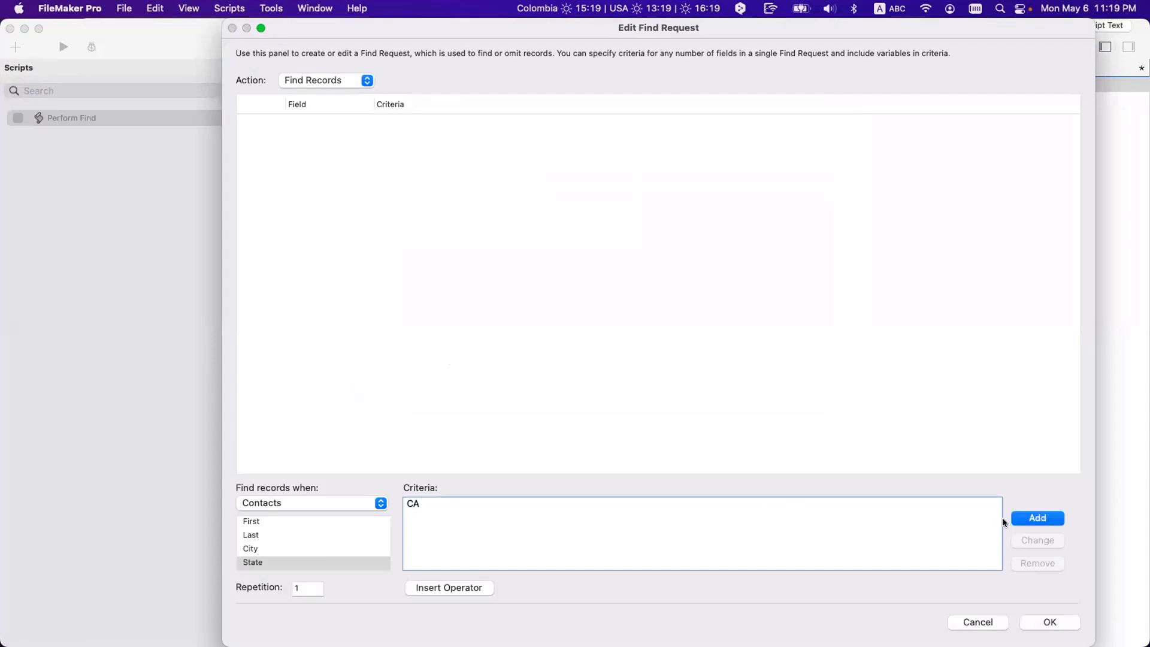
pyautogui.click(1038, 518)
pyautogui.click(1050, 624)
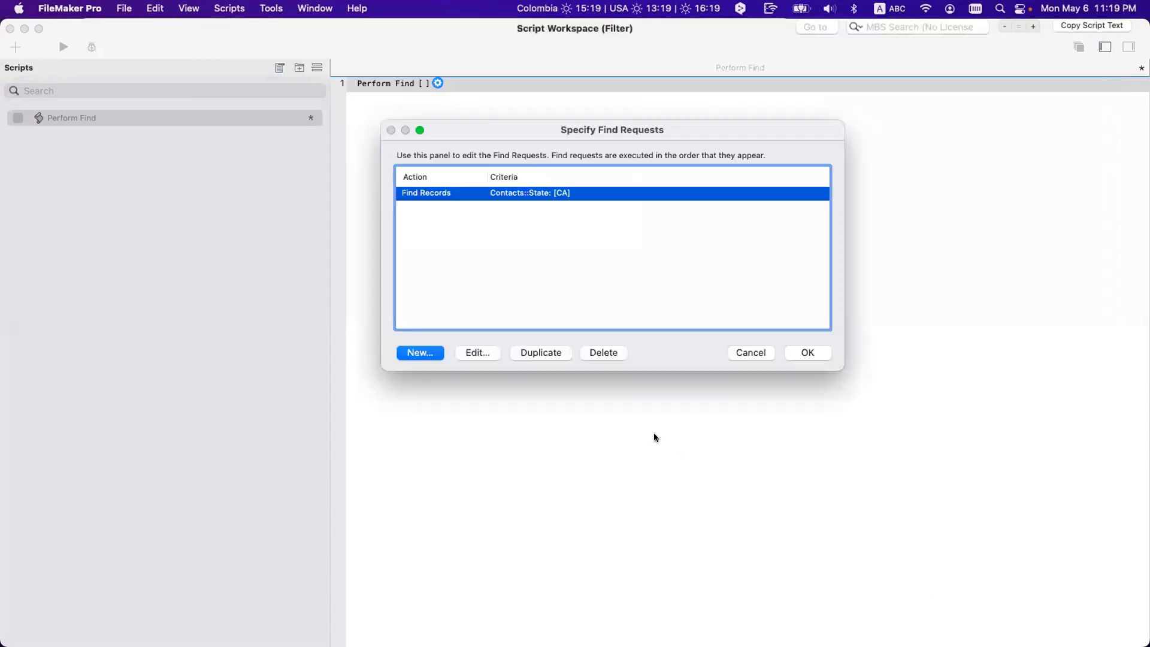
pyautogui.click(808, 353)
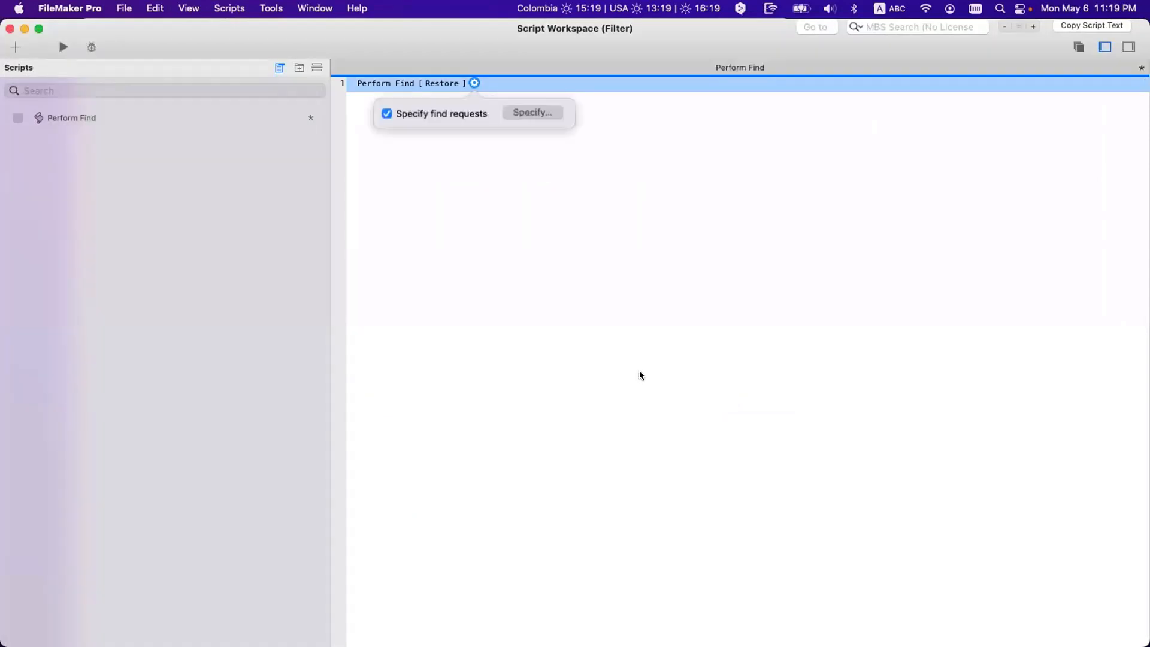
pyautogui.click(638, 372)
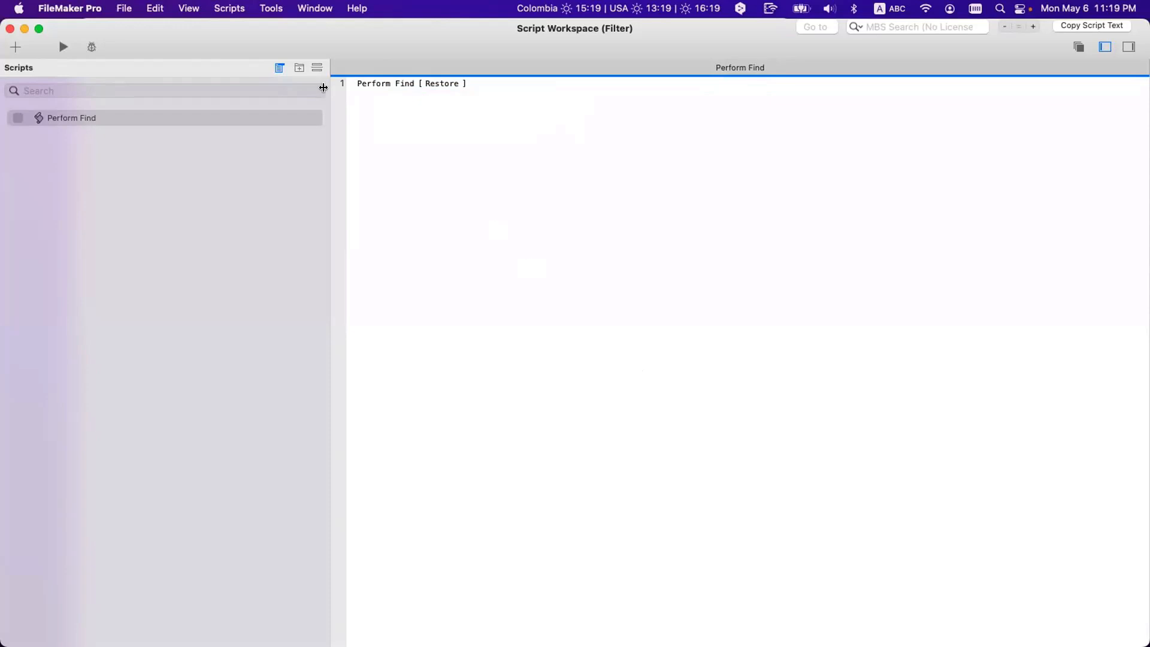
# Step: Run the script to find the two CA contacts, then show all five records again
pyautogui.doubleClick(295, 40)
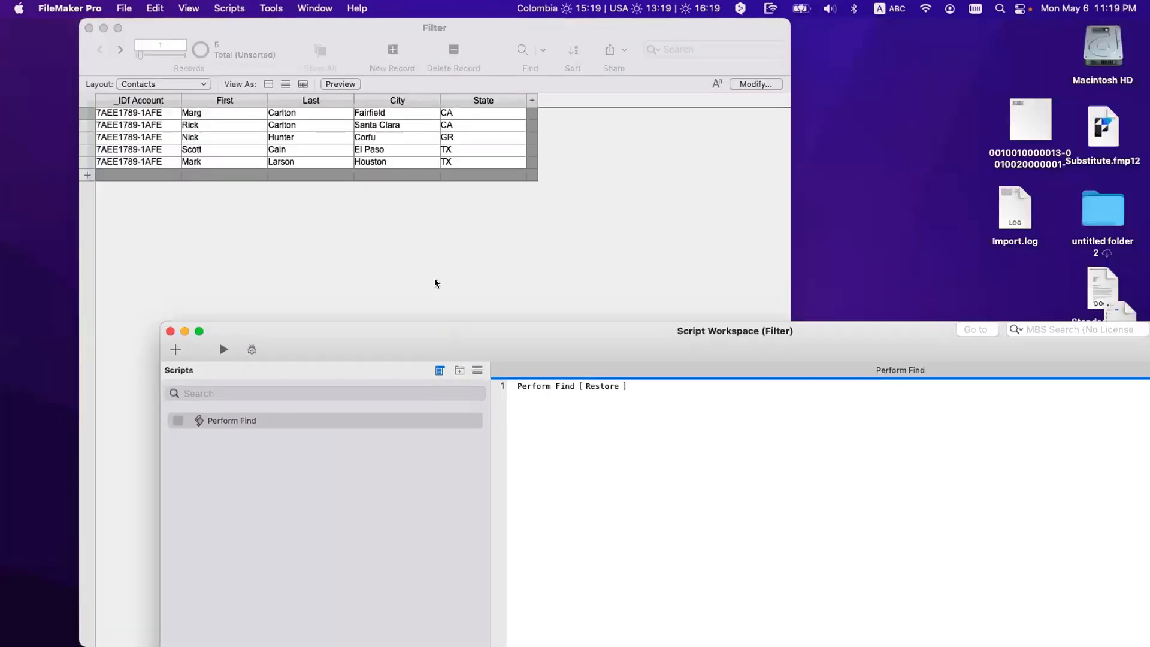
pyautogui.click(169, 226)
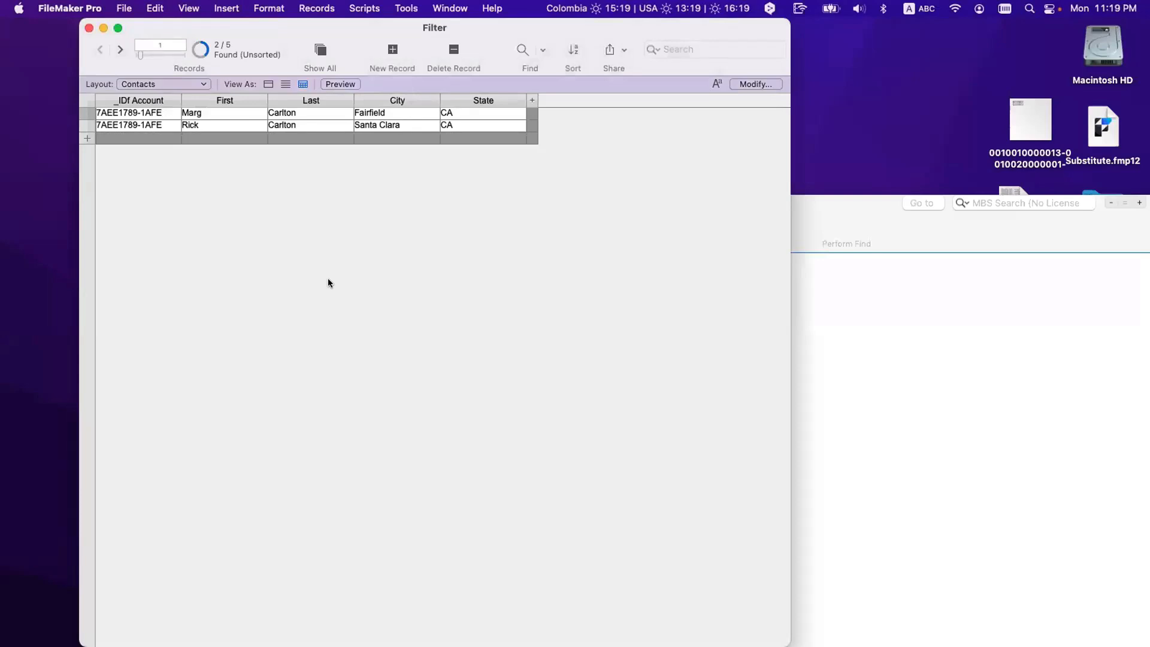
pyautogui.click(329, 67)
pyautogui.click(880, 327)
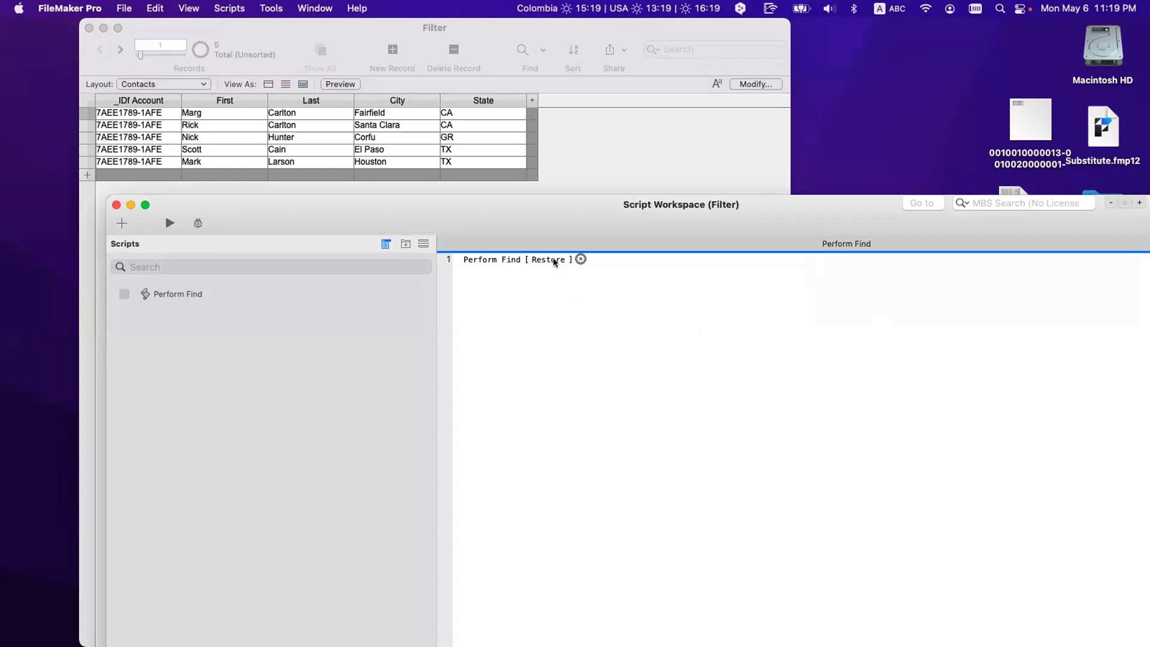
# Step: Duplicate the CA find request and change the copy's State criterion to TX
pyautogui.click(581, 259)
pyautogui.click(502, 194)
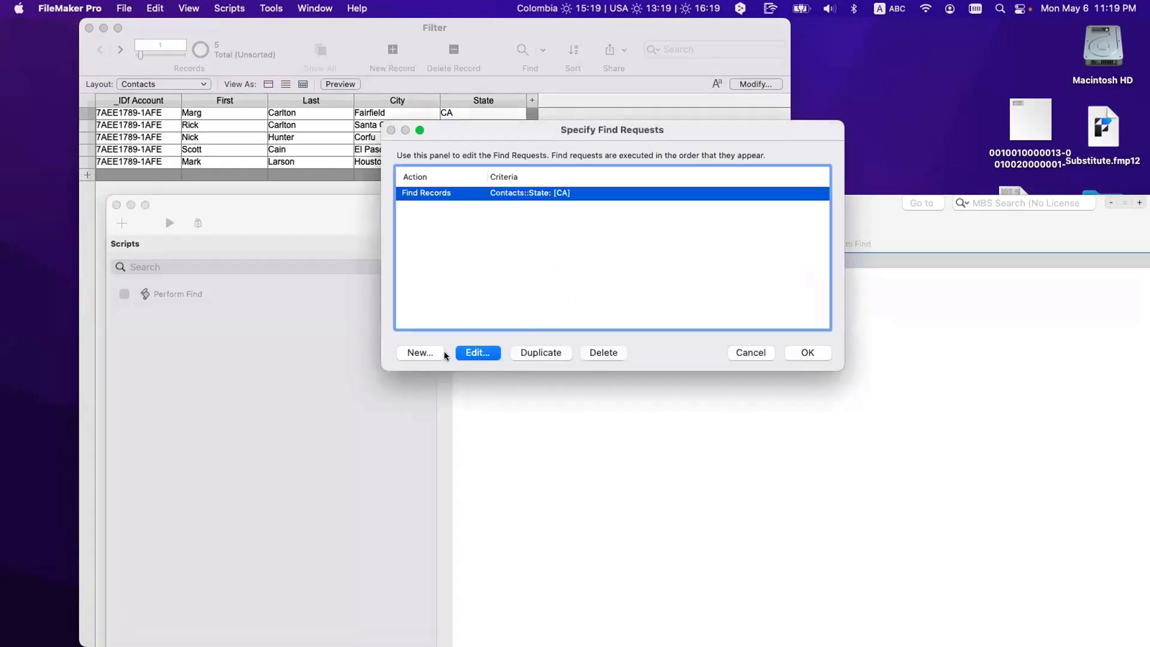
pyautogui.click(535, 352)
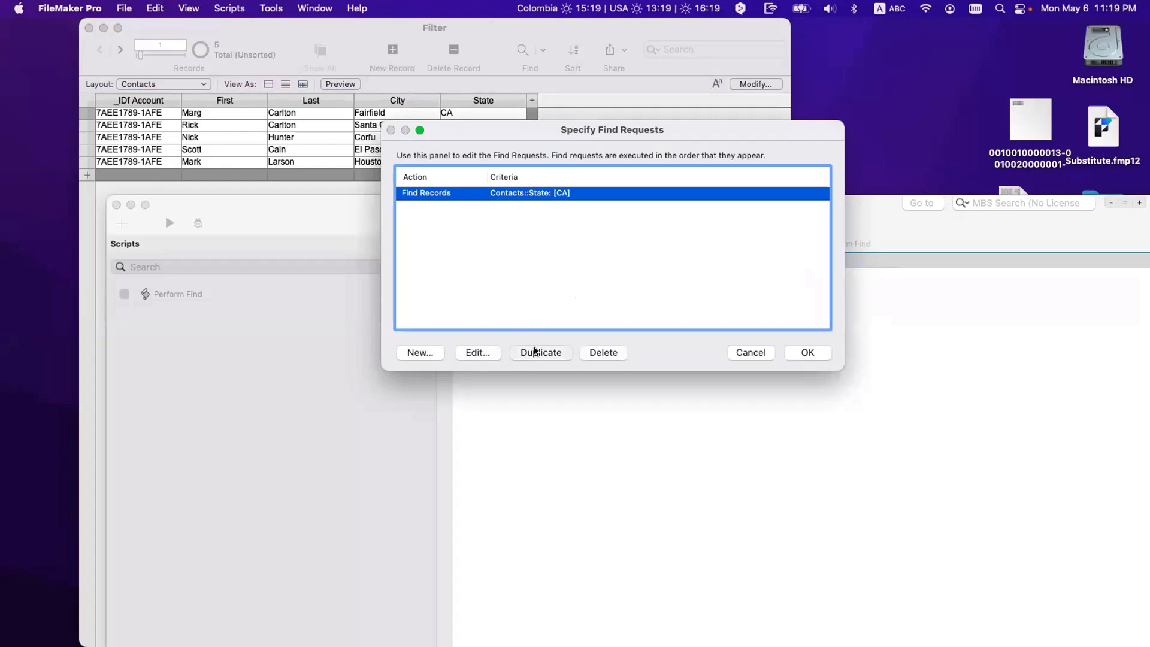
pyautogui.doubleClick(570, 207)
pyautogui.click(384, 122)
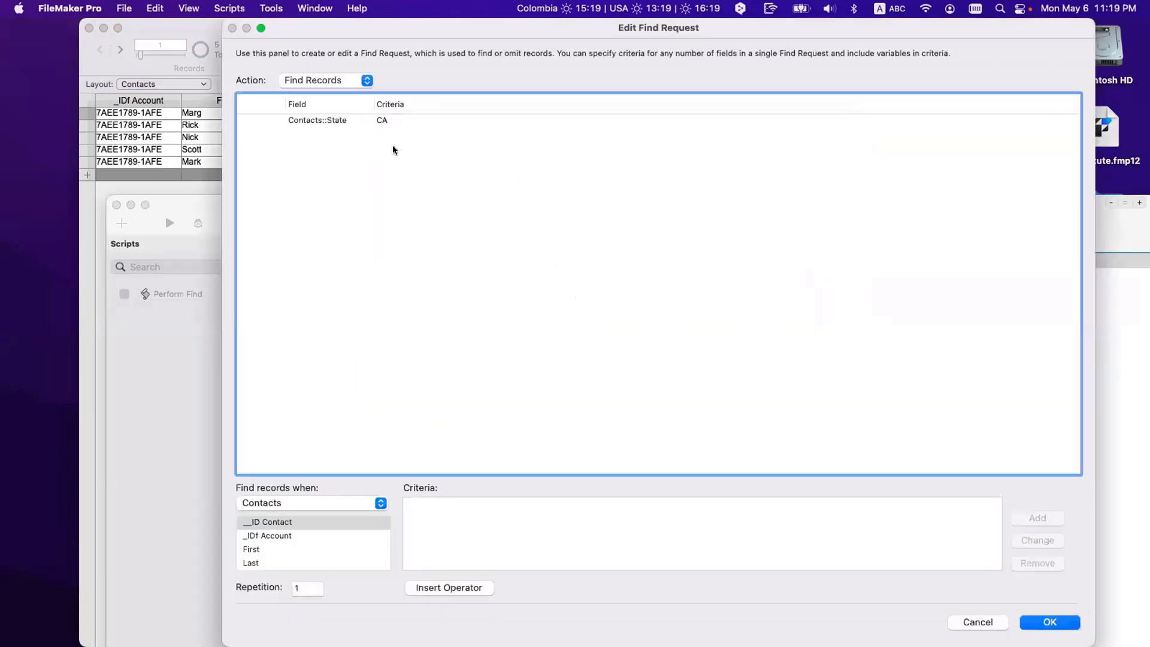
pyautogui.doubleClick(413, 502)
pyautogui.write('TX')
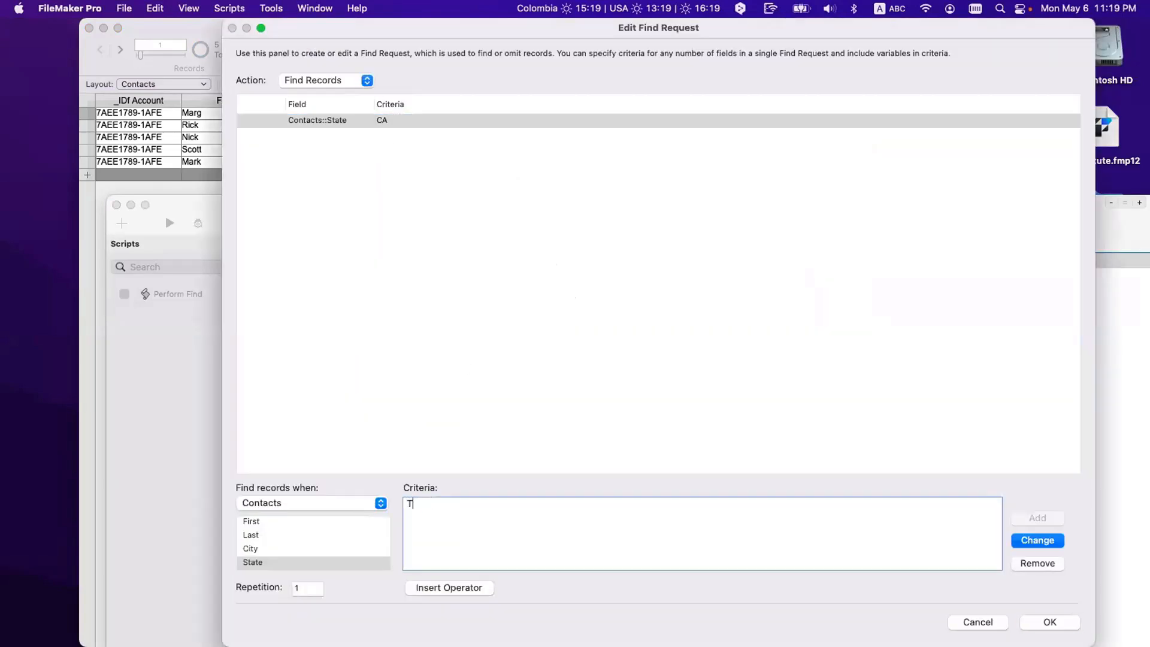
pyautogui.click(1036, 540)
pyautogui.click(1041, 620)
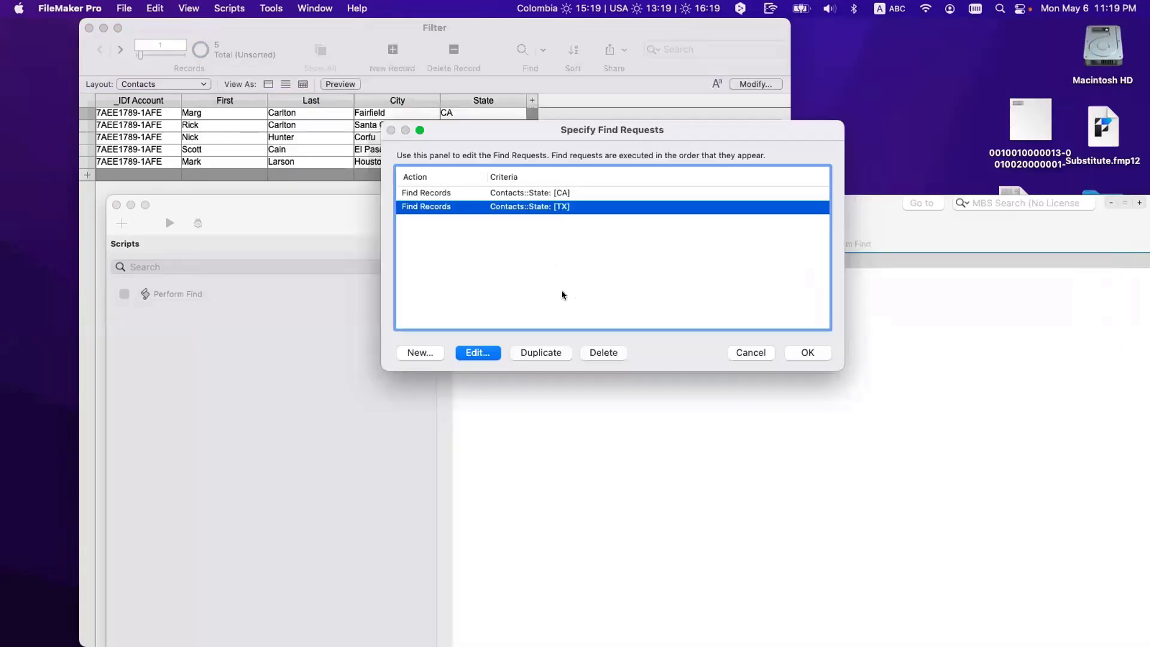
# Step: Keep both CA and TX requests and run the script, finding four contacts
pyautogui.click(512, 193)
pyautogui.keyDown('shift'); pyautogui.click(516, 207); pyautogui.keyUp('shift')
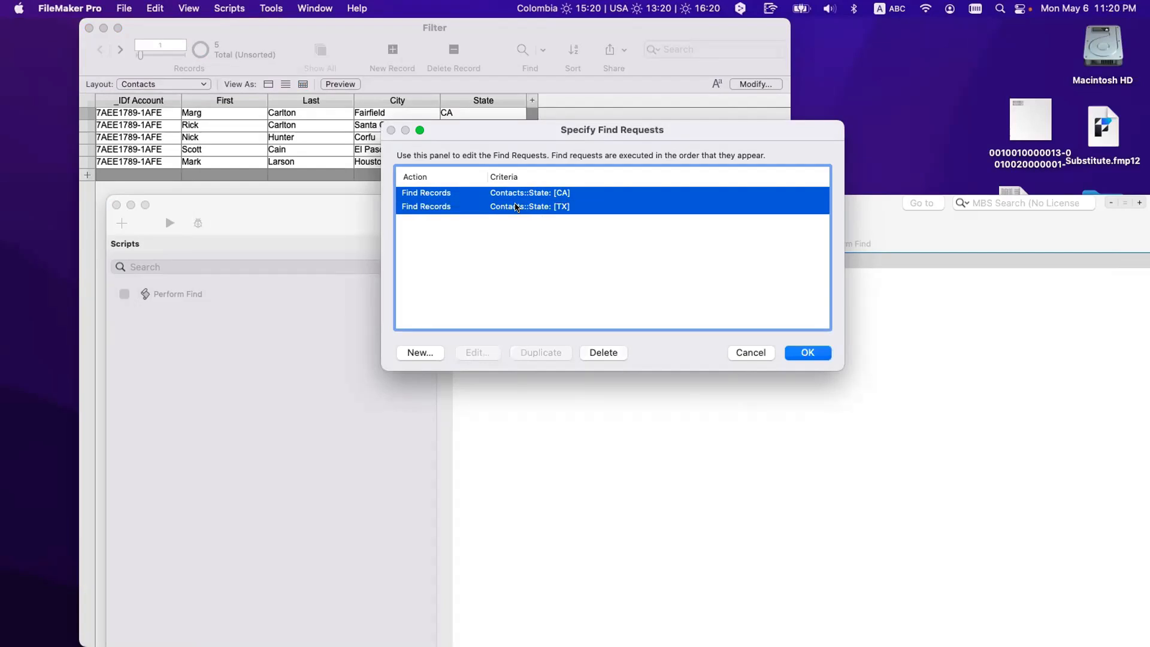
pyautogui.click(516, 225)
pyautogui.click(517, 194)
pyautogui.doubleClick(517, 195)
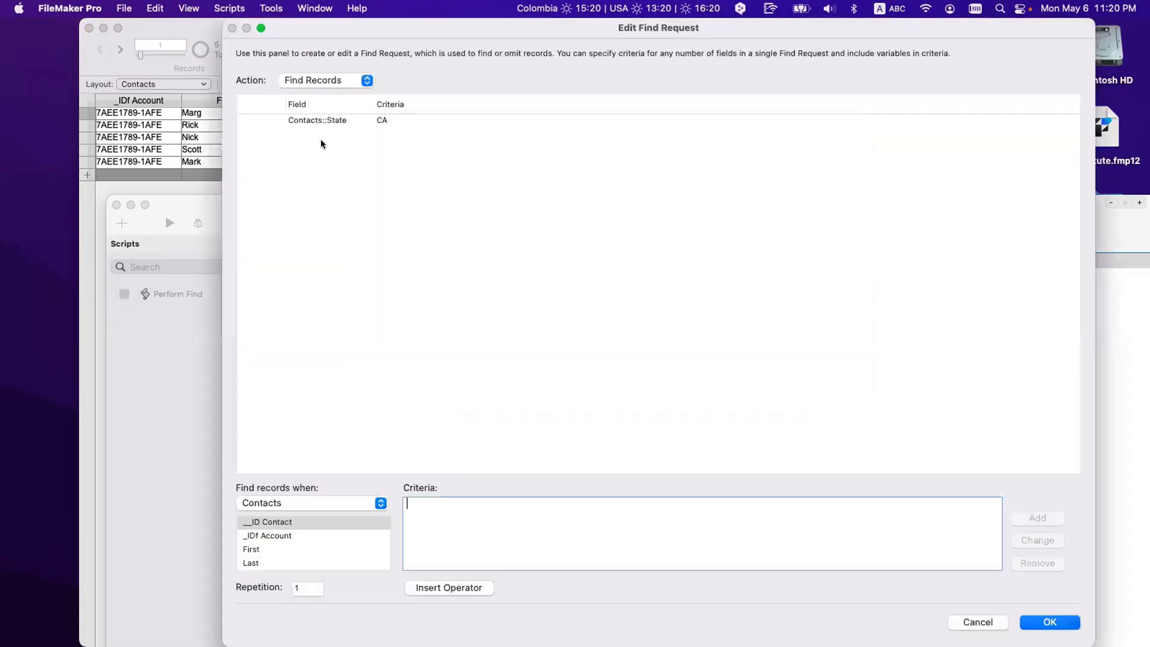
pyautogui.click(331, 123)
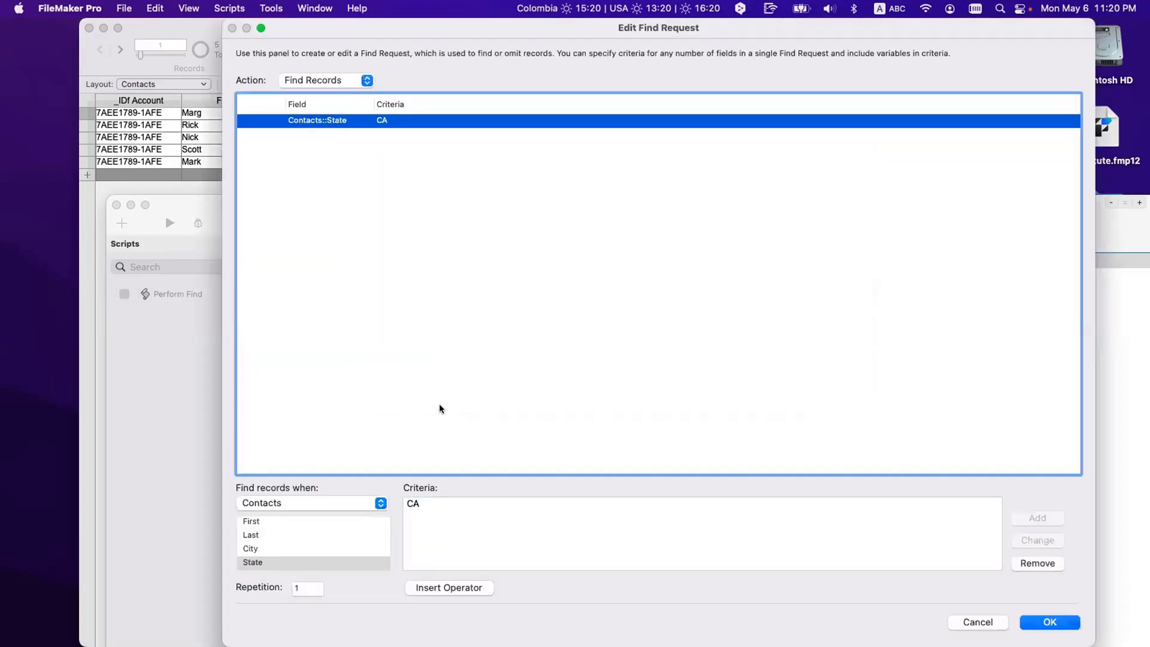
pyautogui.press('Escape')
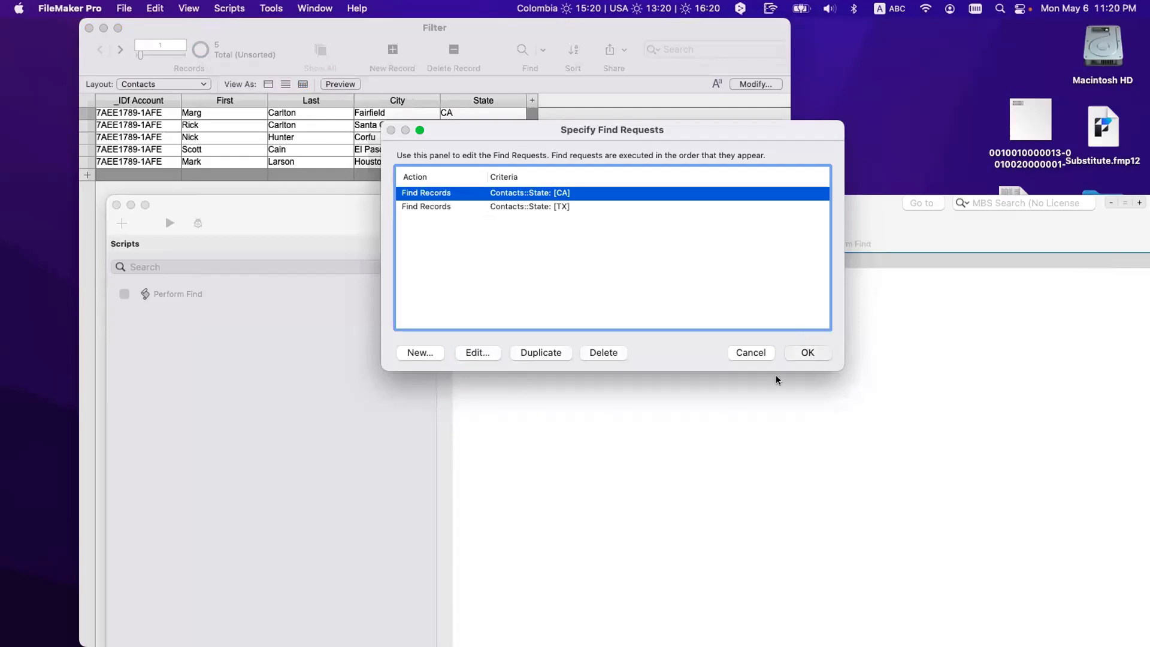
pyautogui.press('Return')
pyautogui.click(170, 222)
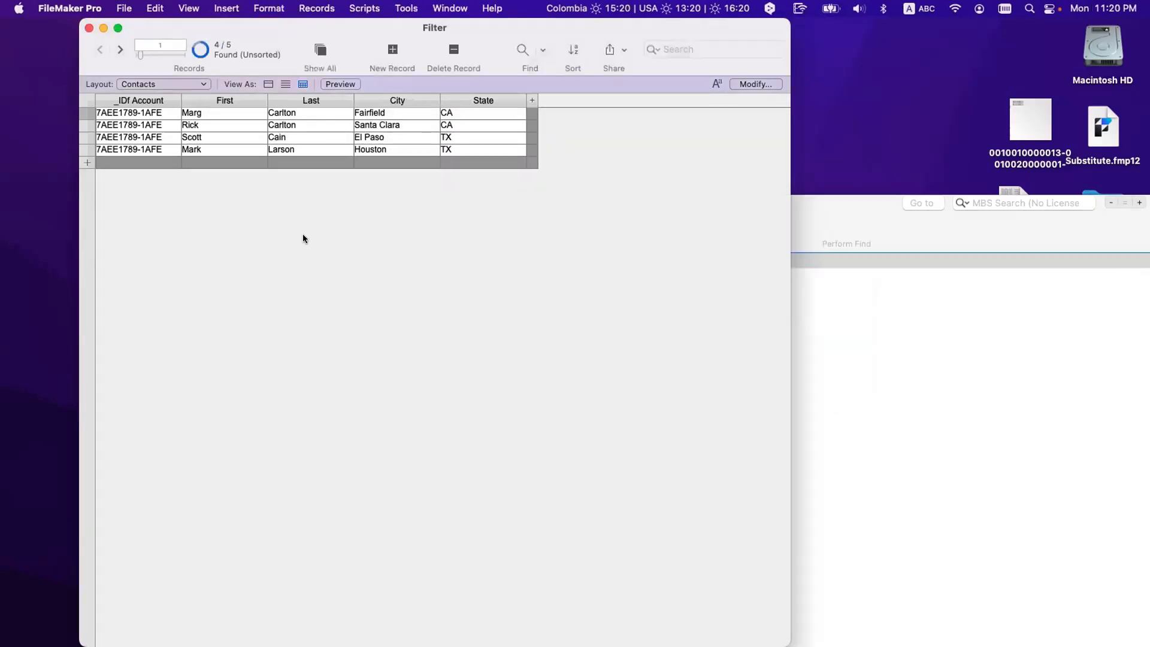
pyautogui.click(822, 270)
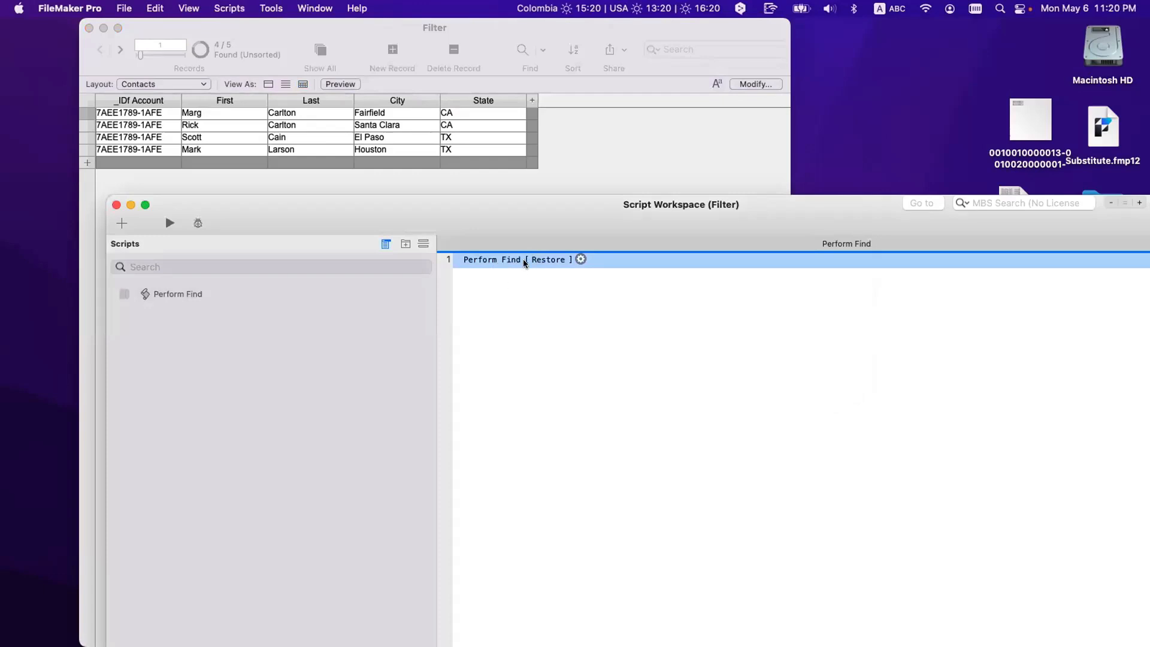
pyautogui.click(523, 259)
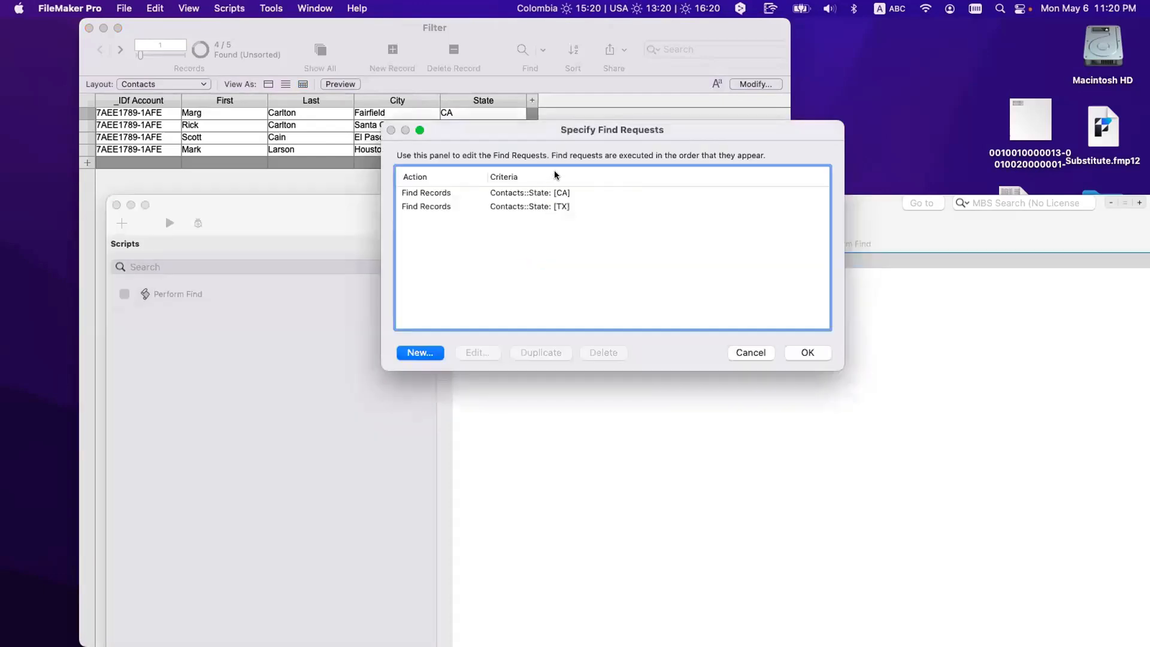
pyautogui.click(476, 193)
pyautogui.click(476, 207)
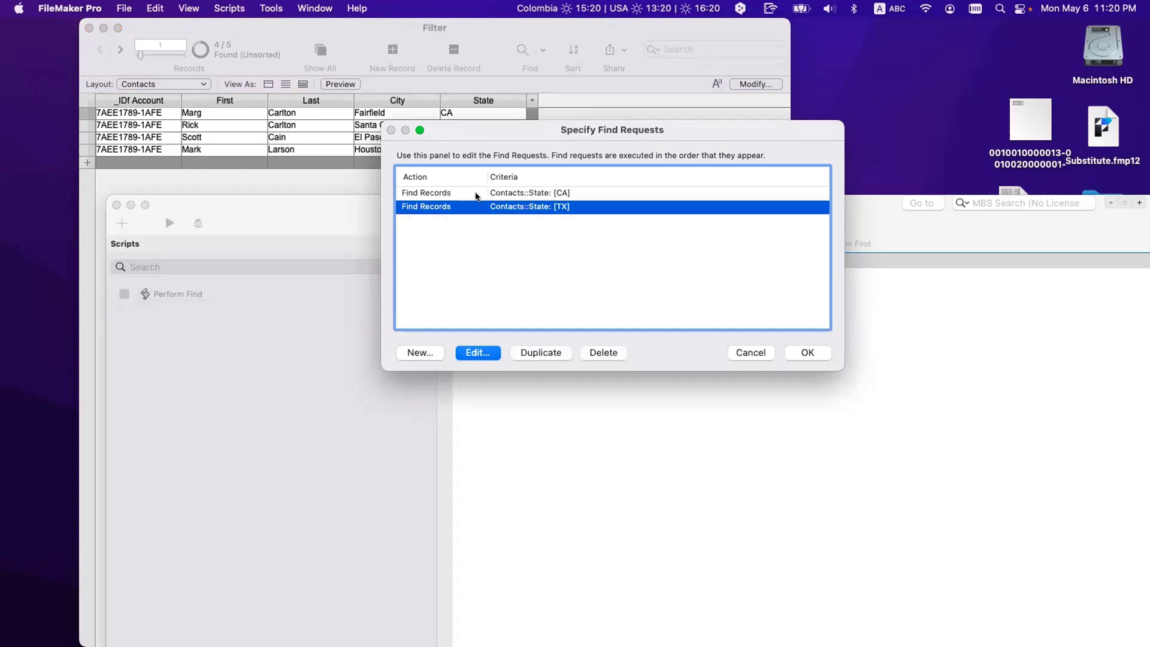
pyautogui.keyDown('shift'); pyautogui.click(477, 194); pyautogui.keyUp('shift')
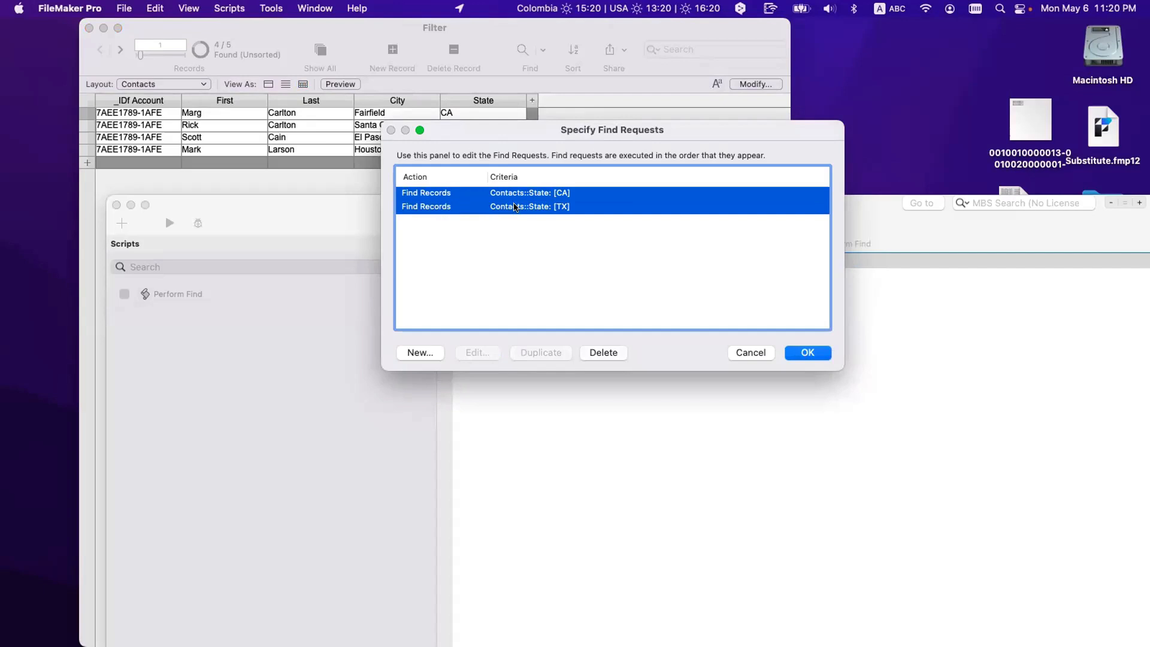
pyautogui.click(757, 355)
pyautogui.click(514, 265)
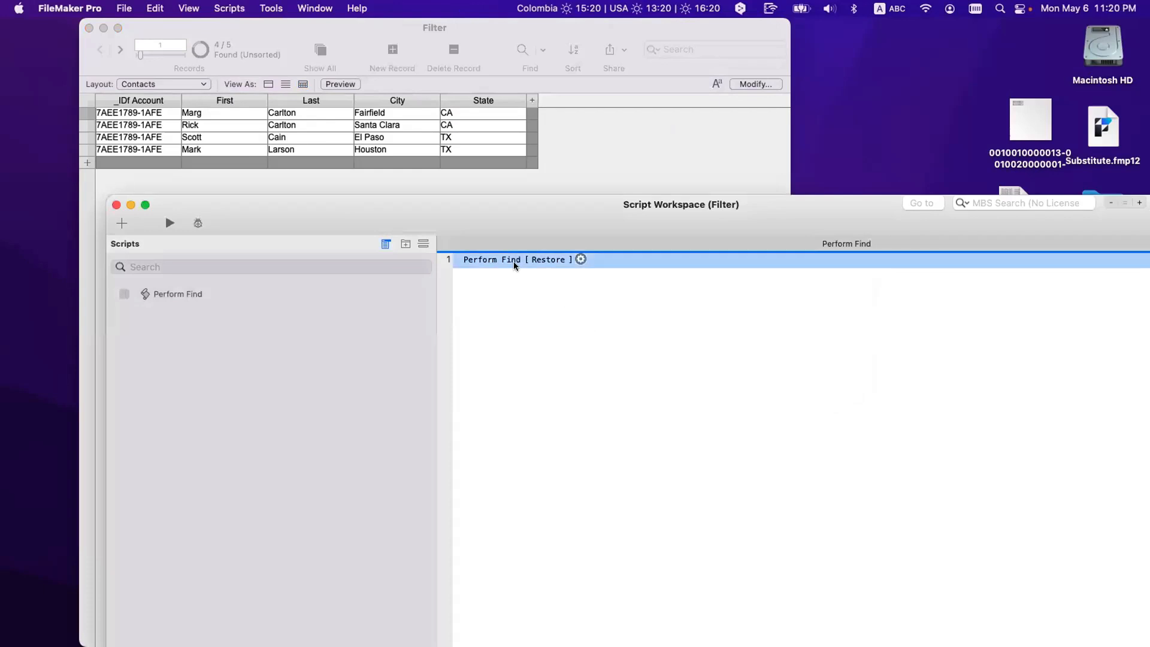
pyautogui.doubleClick(517, 262)
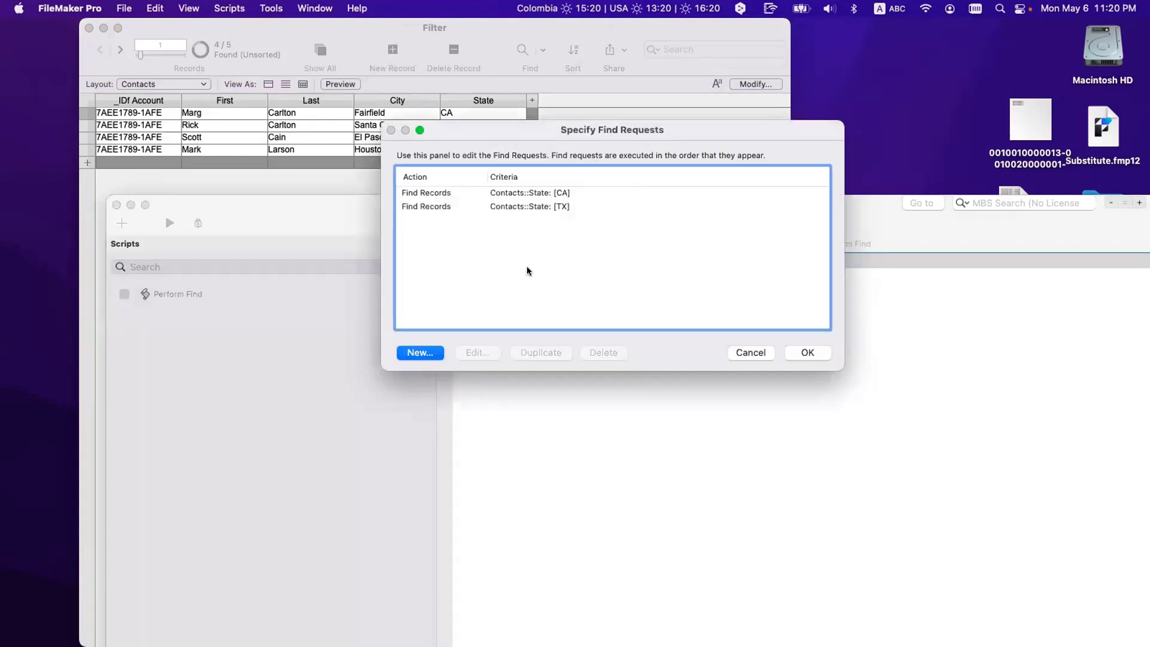
pyautogui.click(560, 197)
pyautogui.keyDown('shift'); pyautogui.click(561, 204); pyautogui.keyUp('shift')
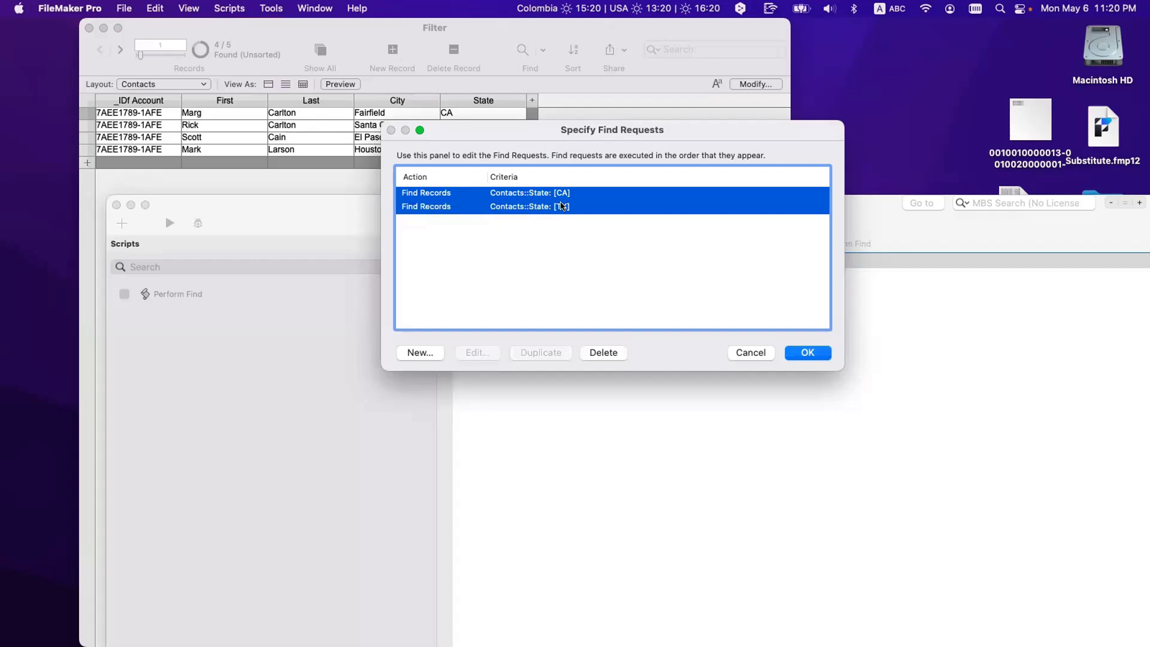
pyautogui.click(570, 228)
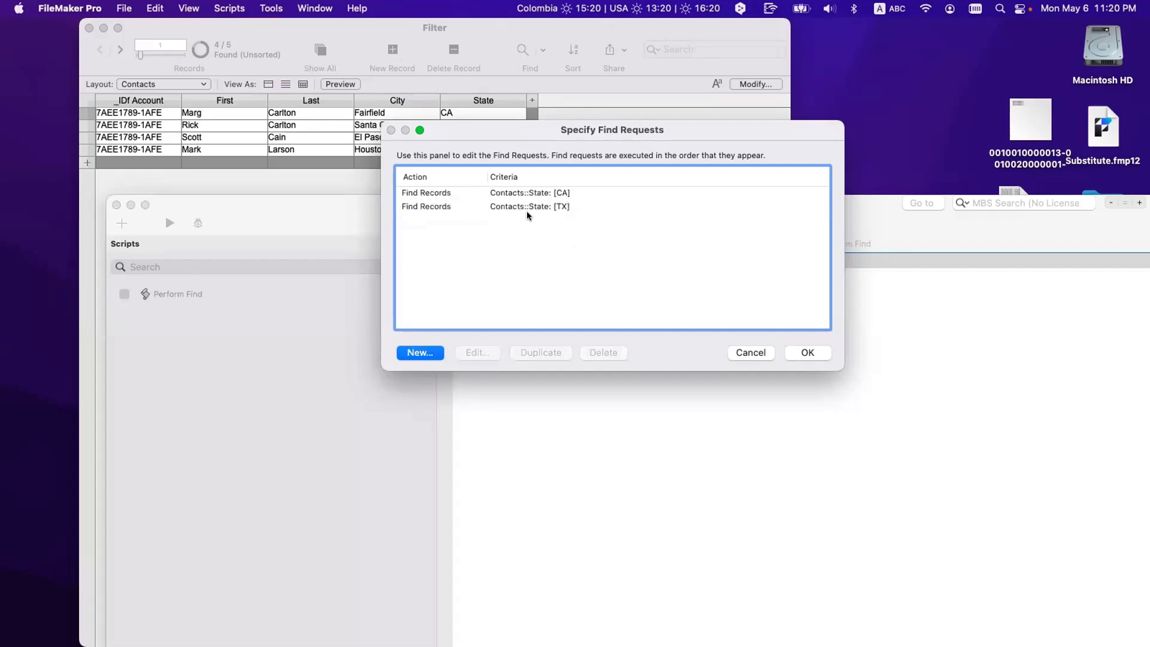
pyautogui.doubleClick(560, 194)
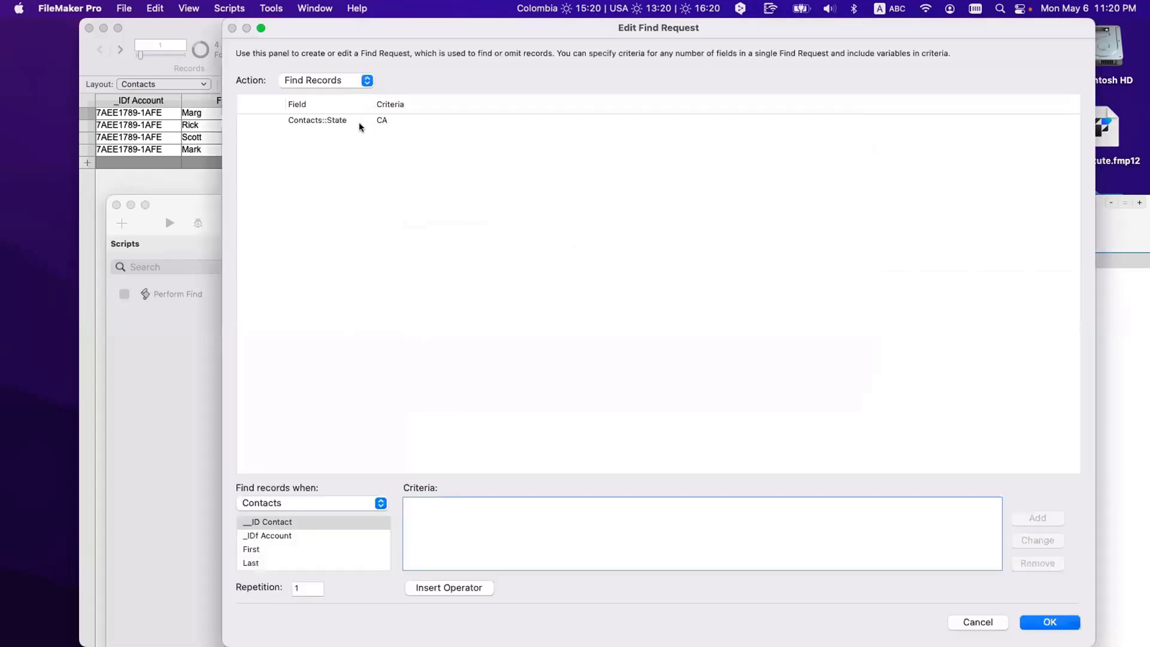
pyautogui.click(360, 120)
pyautogui.press('Escape')
pyautogui.doubleClick(530, 207)
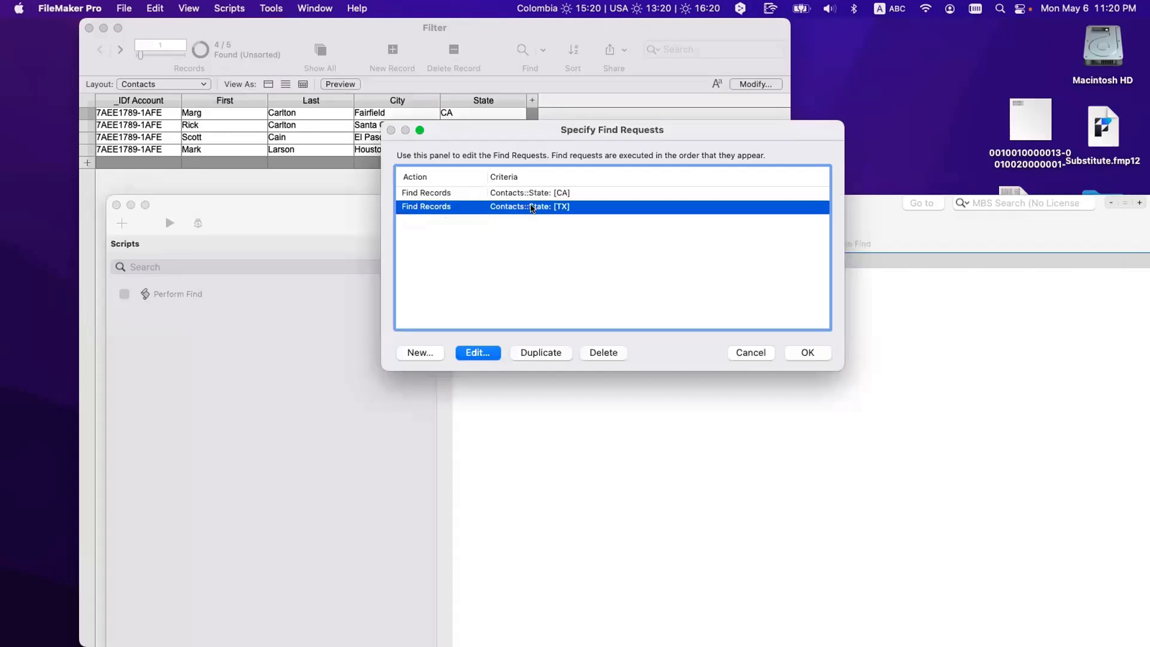
pyautogui.press('Escape')
pyautogui.press('Escape')
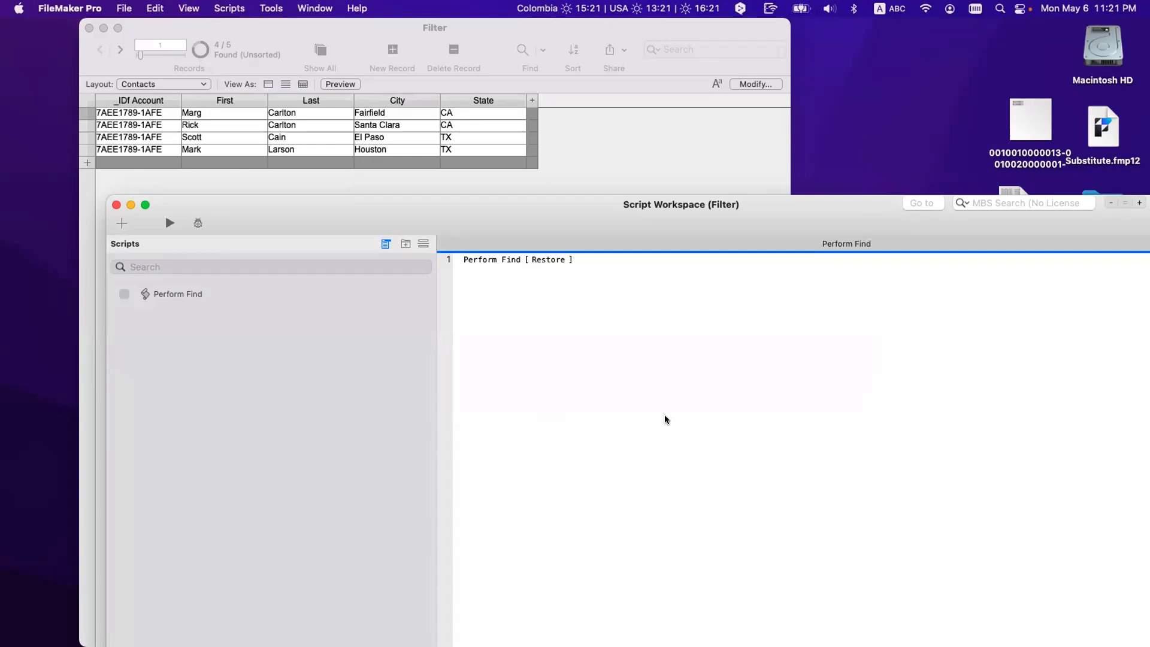
# Step: Duplicate the TX find request in the Perform Find step
pyautogui.click(516, 260)
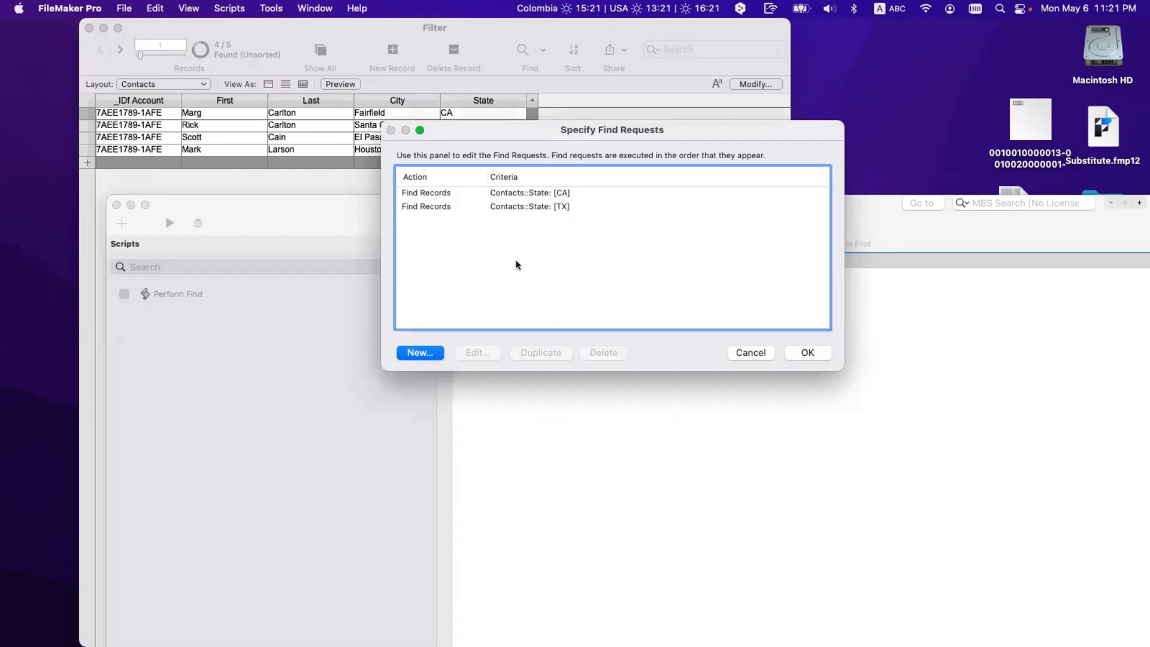
pyautogui.doubleClick(493, 205)
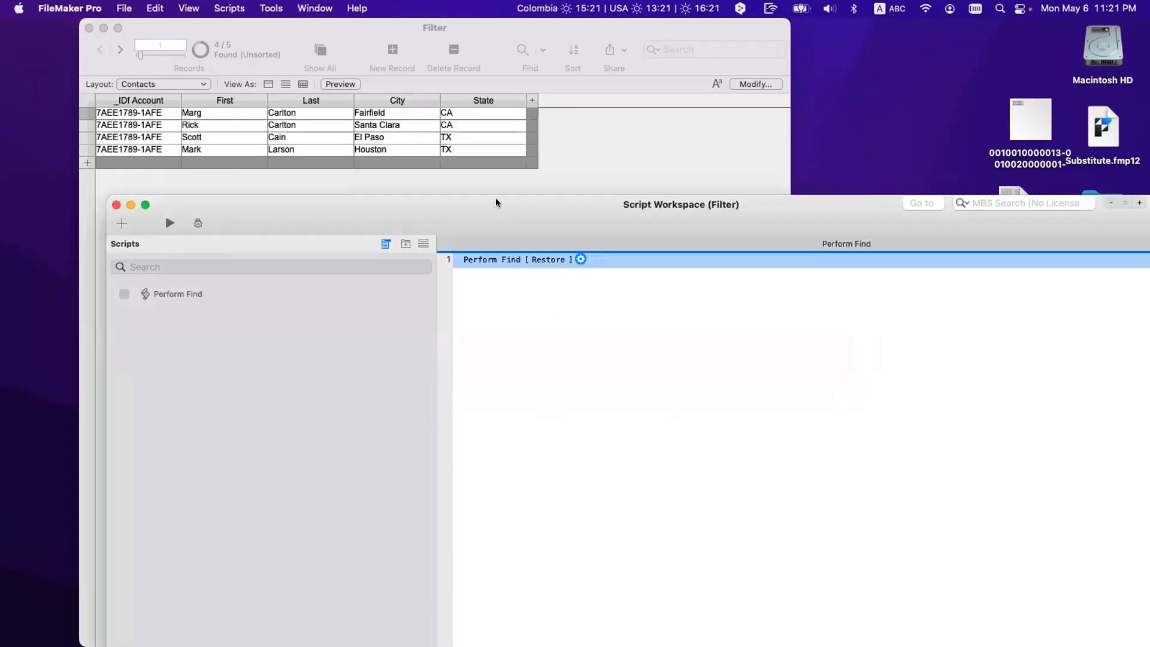
pyautogui.click(496, 262)
pyautogui.click(470, 206)
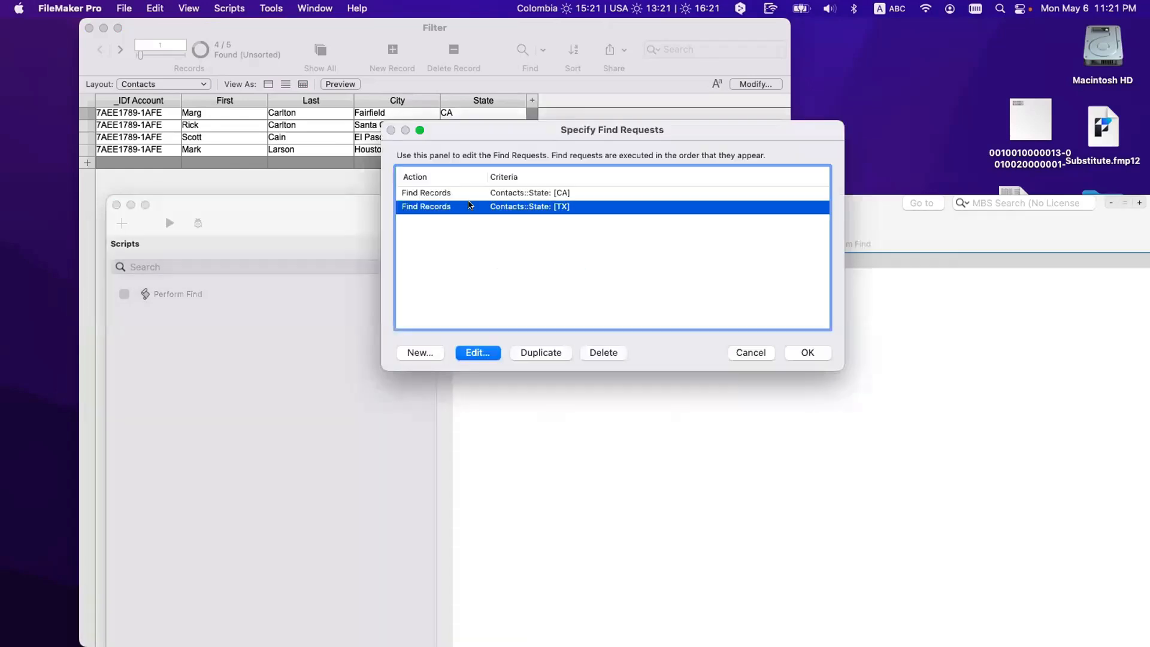
pyautogui.click(538, 352)
# Step: Change the duplicate's State criterion to GR, then run the script to find CA, TX and GR contacts
pyautogui.doubleClick(541, 221)
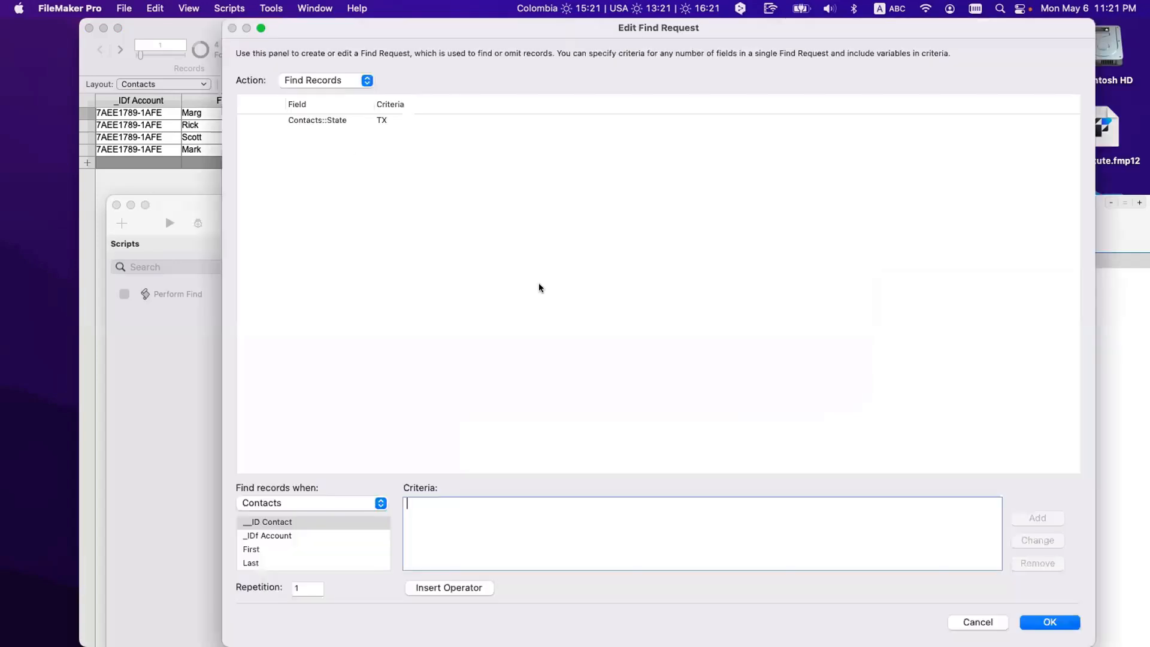
pyautogui.click(360, 120)
pyautogui.doubleClick(421, 505)
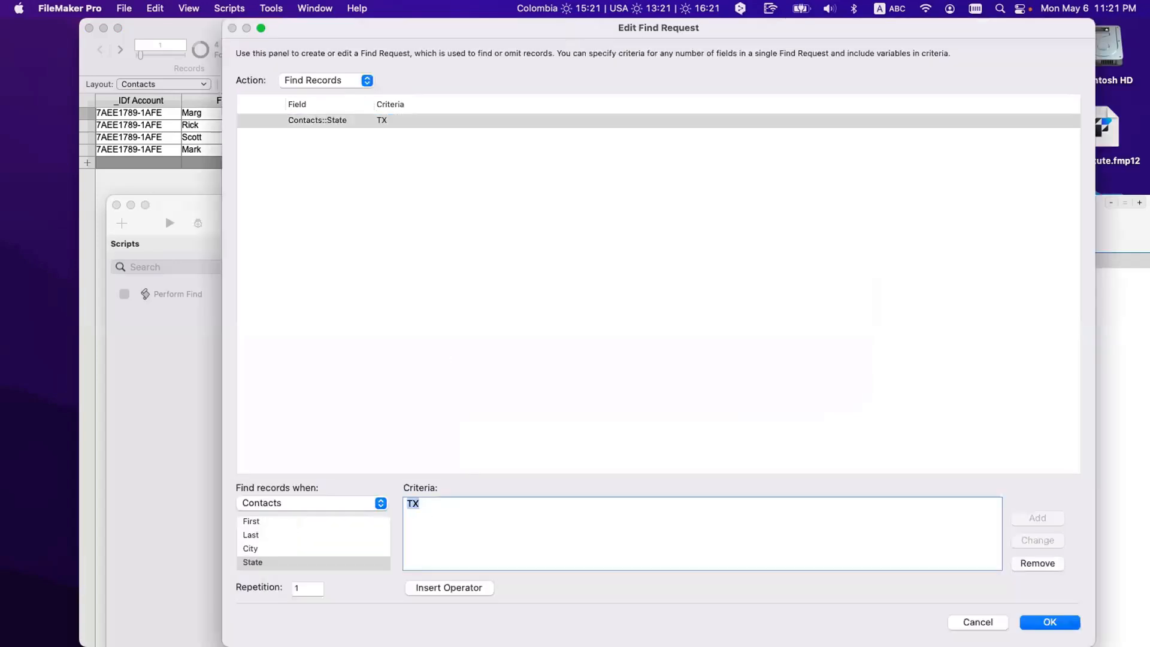
pyautogui.write('GR')
pyautogui.click(1043, 540)
pyautogui.click(1053, 626)
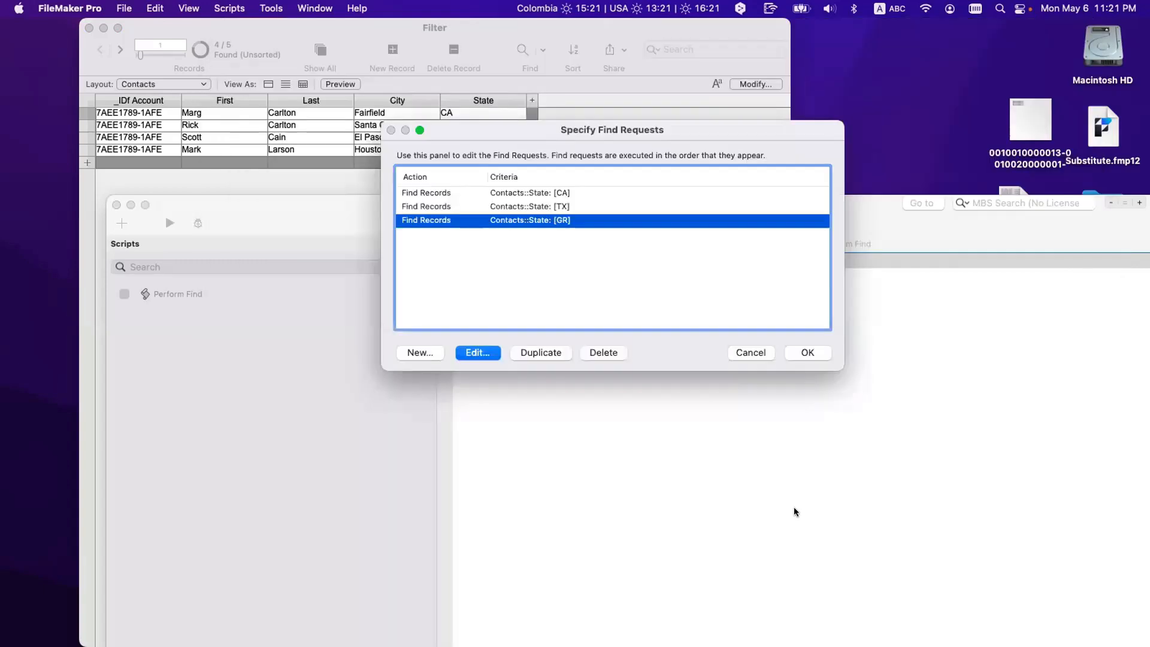
pyautogui.click(807, 354)
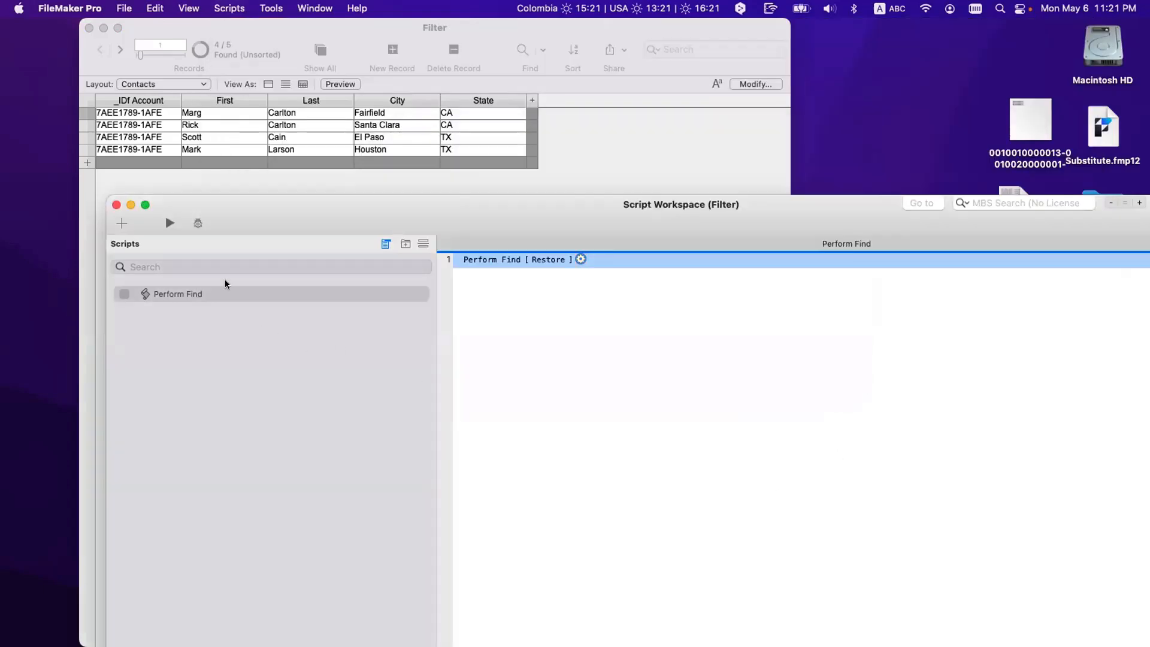
pyautogui.click(173, 224)
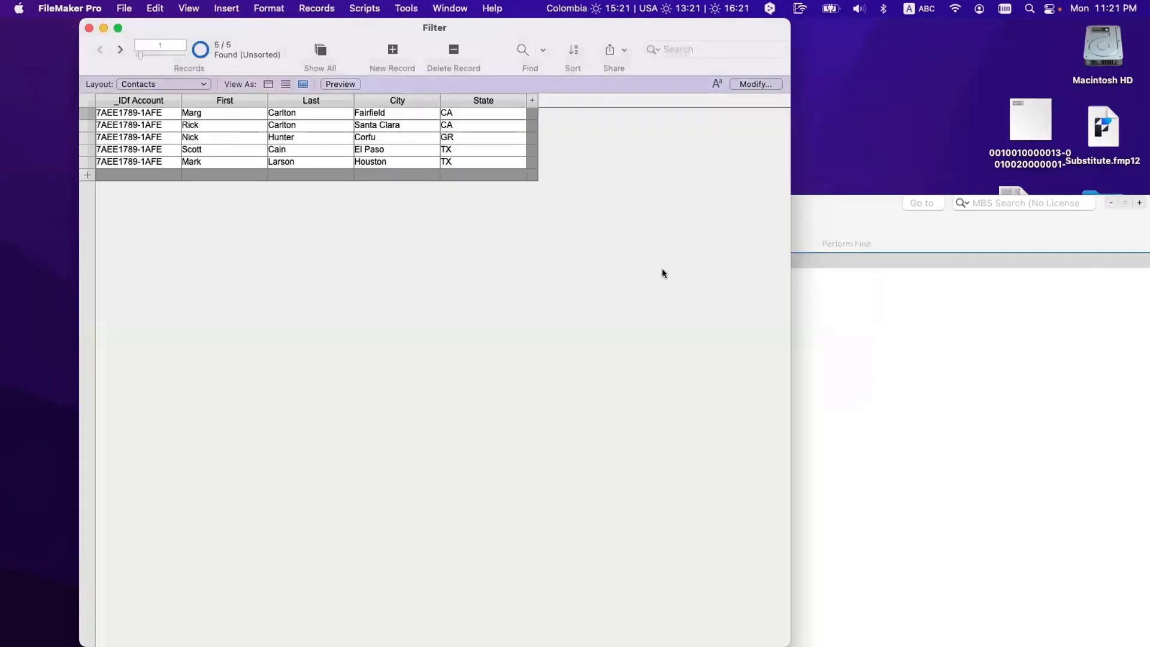
pyautogui.click(936, 364)
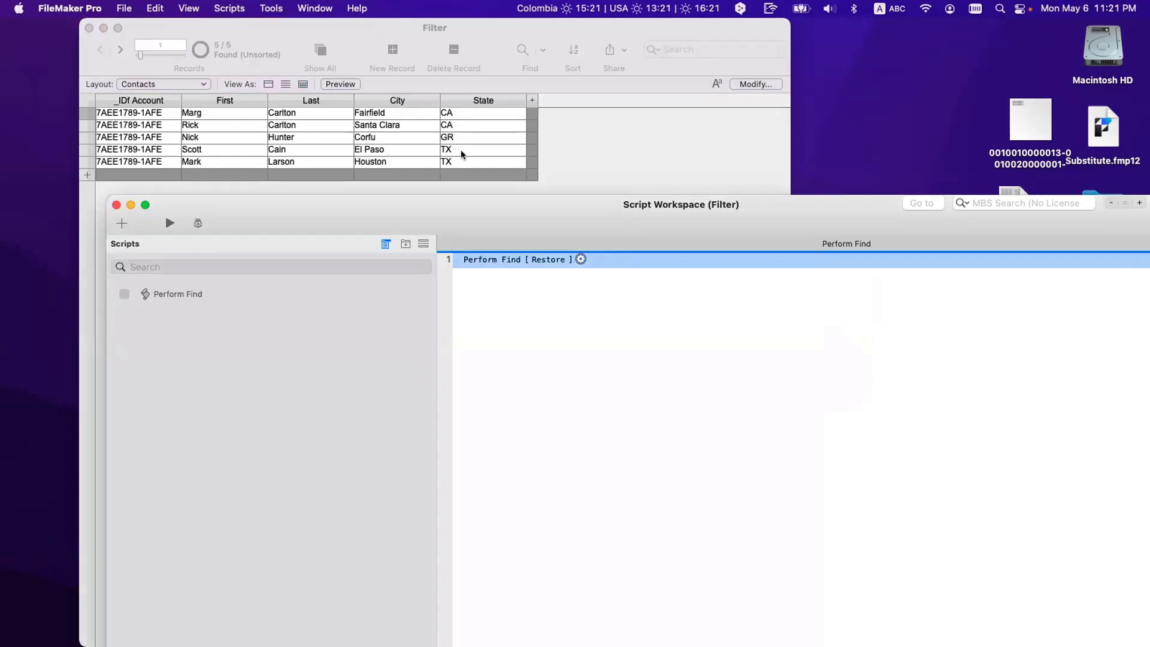
# Step: Move the Script Workspace aside and switch the Filter window to the Accounts layout
pyautogui.moveTo(452, 208); pyautogui.dragTo(583, 261)
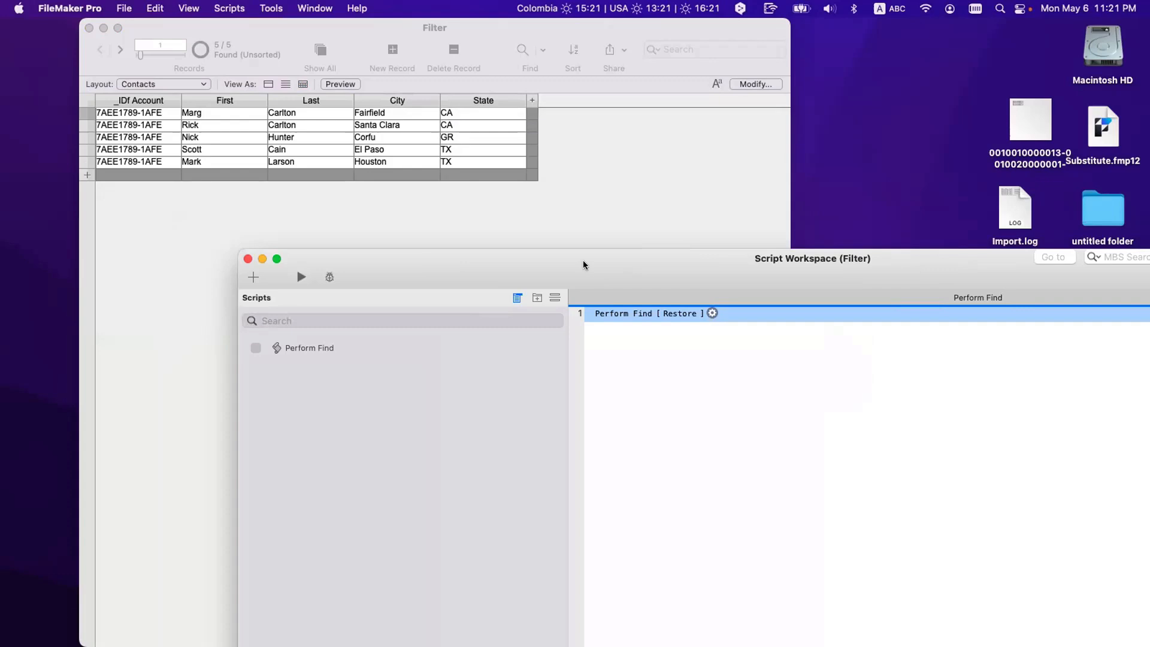
pyautogui.click(576, 217)
pyautogui.click(131, 84)
pyautogui.click(126, 71)
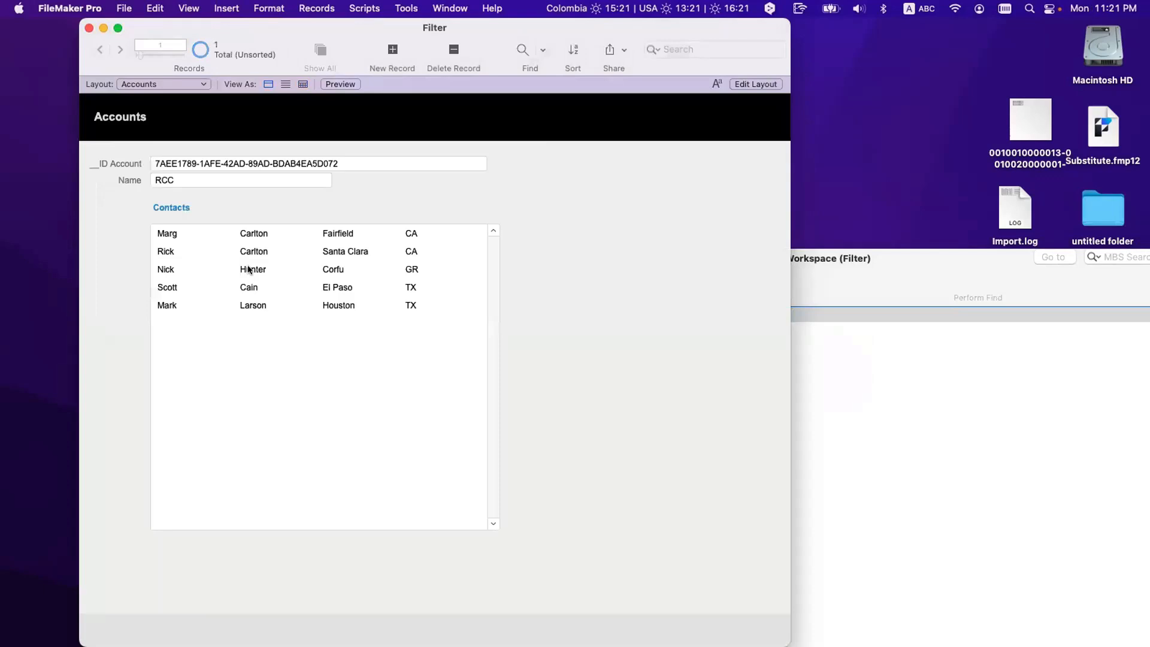
# Step: Switch back to the Contacts layout with the Filter window in front
pyautogui.click(149, 85)
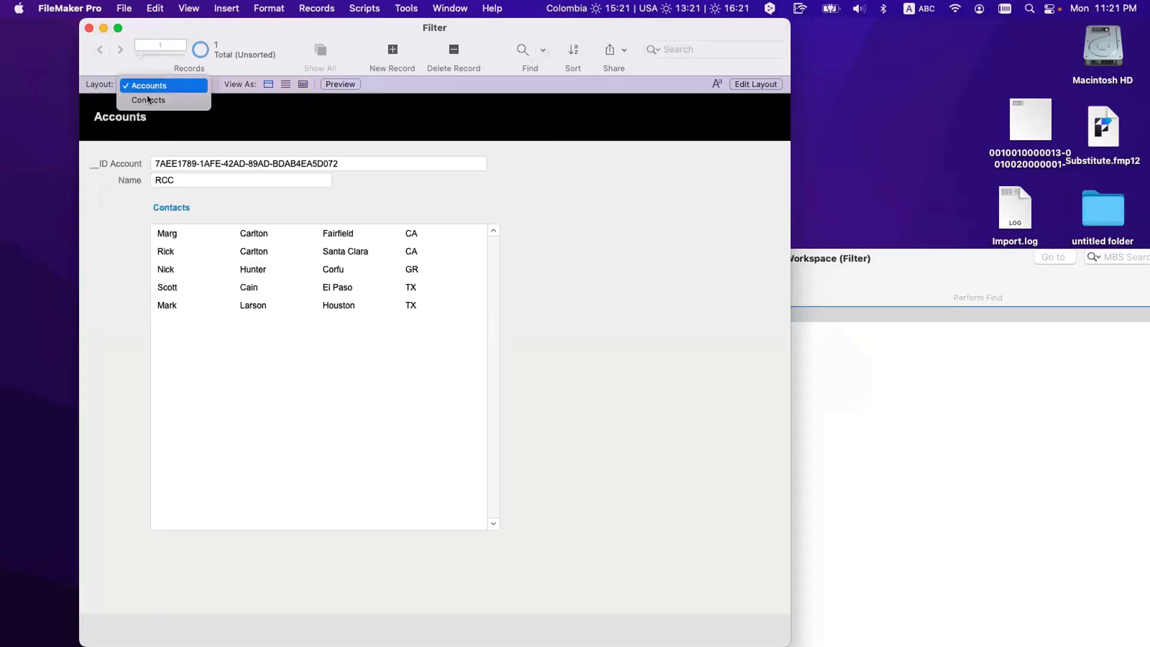
pyautogui.click(146, 100)
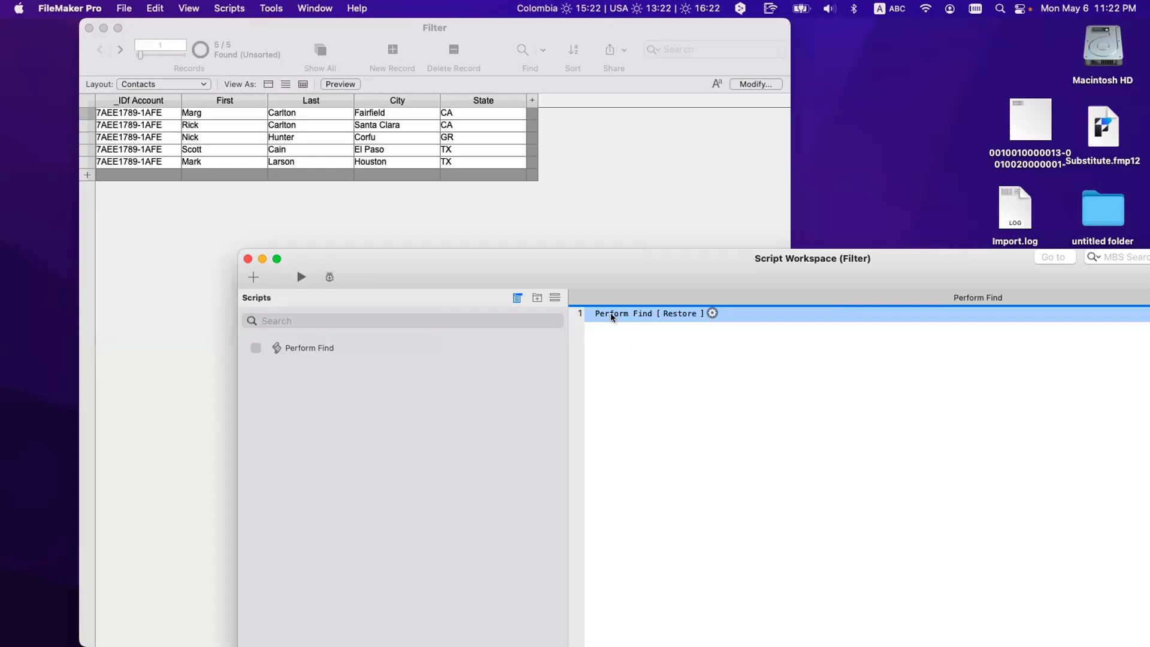
pyautogui.moveTo(580, 258); pyautogui.dragTo(613, 271)
pyautogui.click(581, 212)
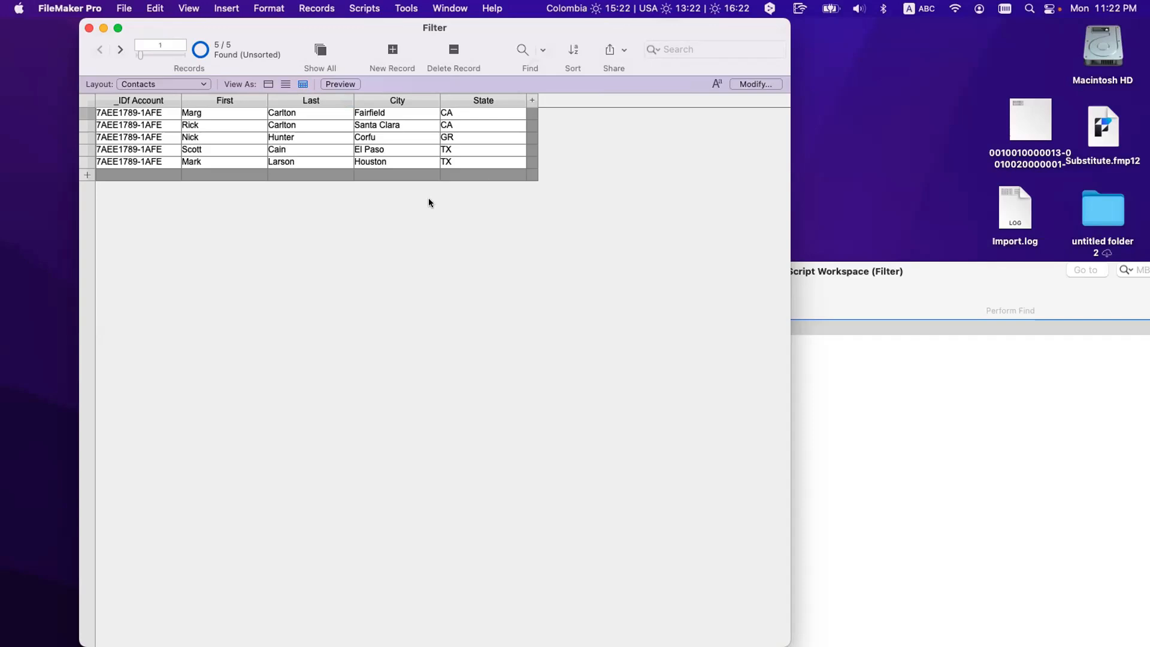
# Step: From the Filter window, open Manage Database on the Contacts table's field list
pyautogui.click(889, 330)
pyautogui.click(635, 215)
pyautogui.press('super+shift+d')
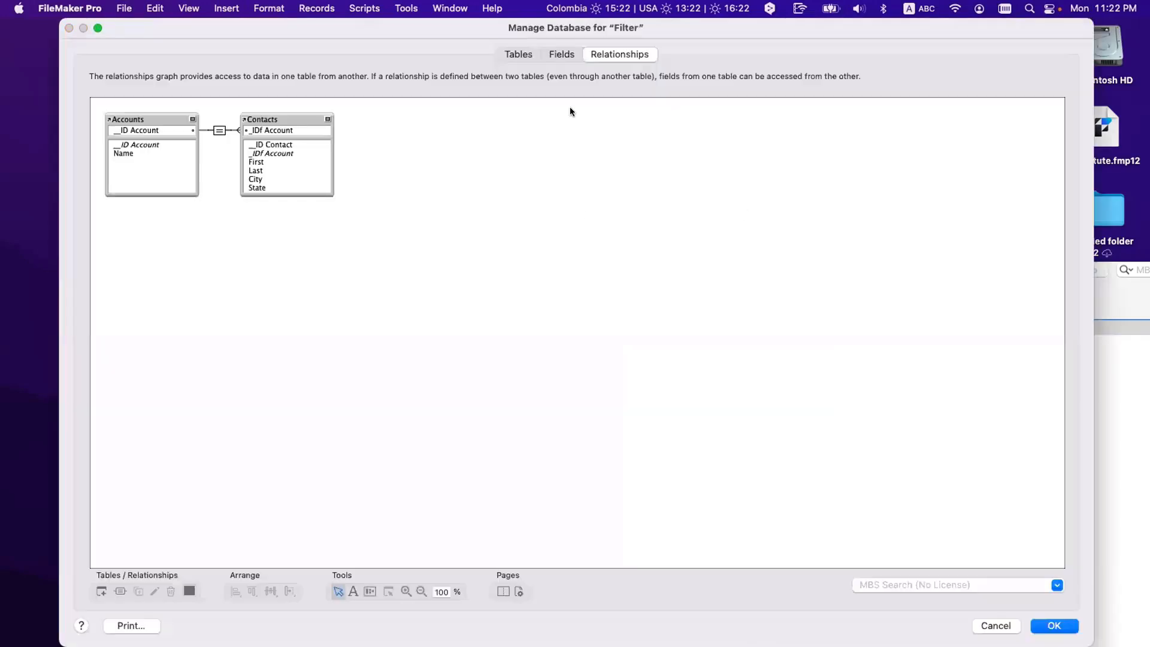
pyautogui.click(561, 55)
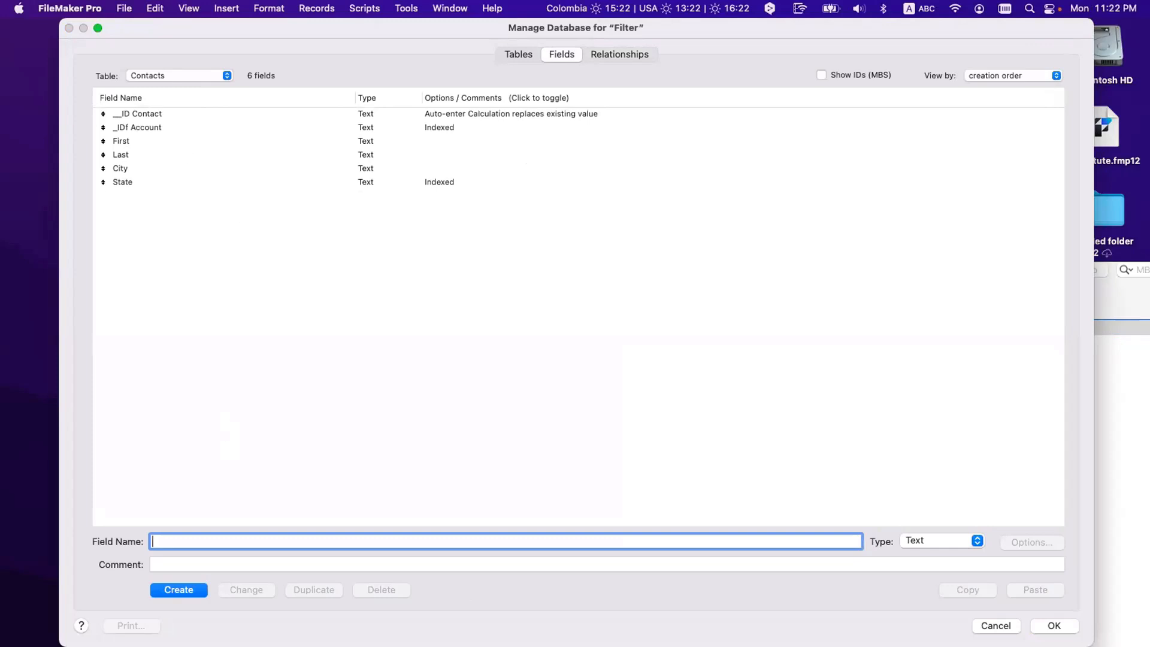
# Step: Create a new text field named _link_Search in the Contacts table
pyautogui.write('_link_')
pyautogui.write('Tr')
pyautogui.write('nsfer')
pyautogui.press('BackSpace')
pyautogui.press('BackSpace')
pyautogui.press('BackSpace')
pyautogui.press('BackSpace')
pyautogui.write('anf')
pyautogui.press('BackSpace')
pyautogui.write('sfer')
pyautogui.moveTo(178, 541); pyautogui.dragTo(245, 541)
pyautogui.write('Search')
pyautogui.click(190, 592)
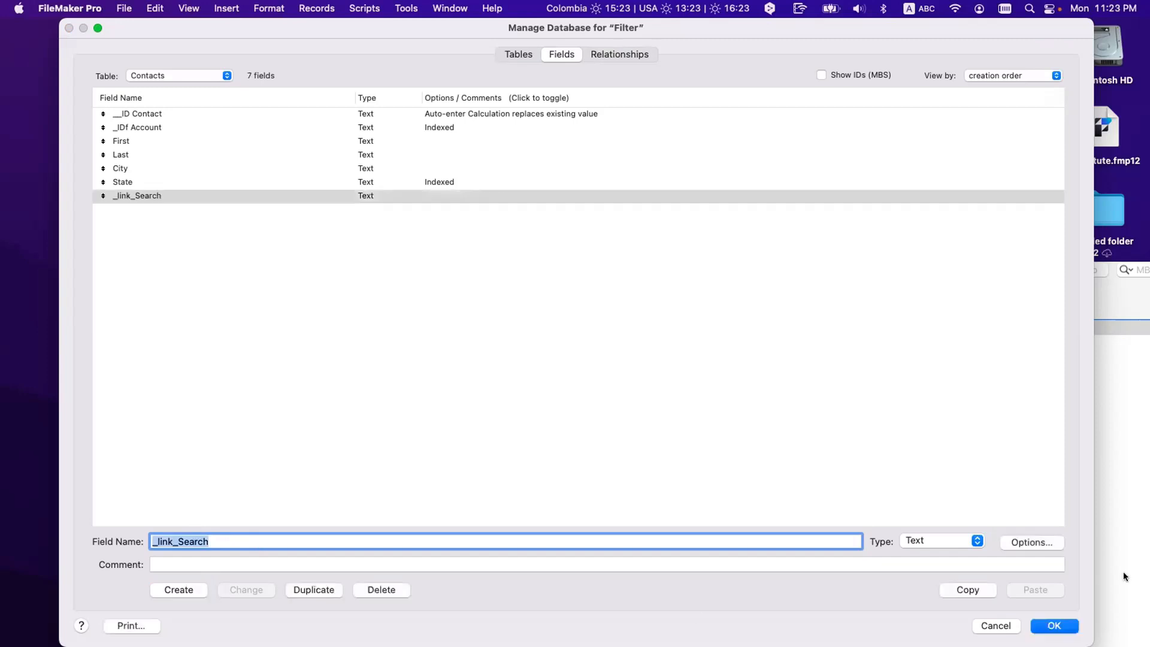
# Step: Set _link_Search to global storage and sort the field list by name
pyautogui.click(1029, 543)
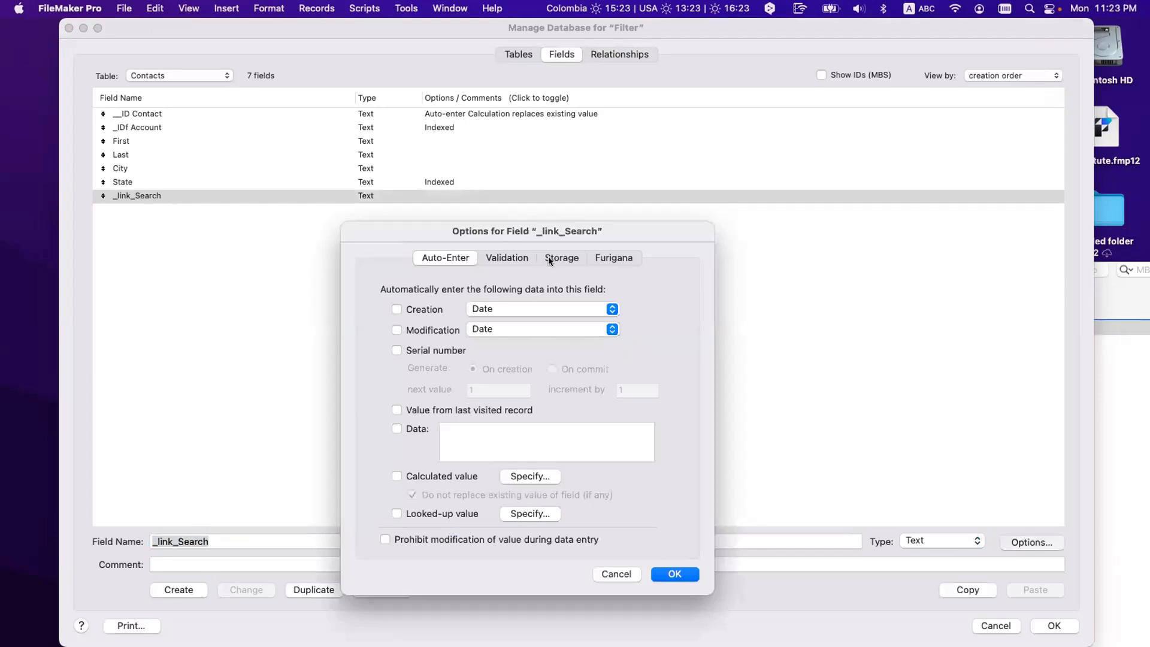
pyautogui.click(549, 259)
pyautogui.click(393, 336)
pyautogui.click(674, 574)
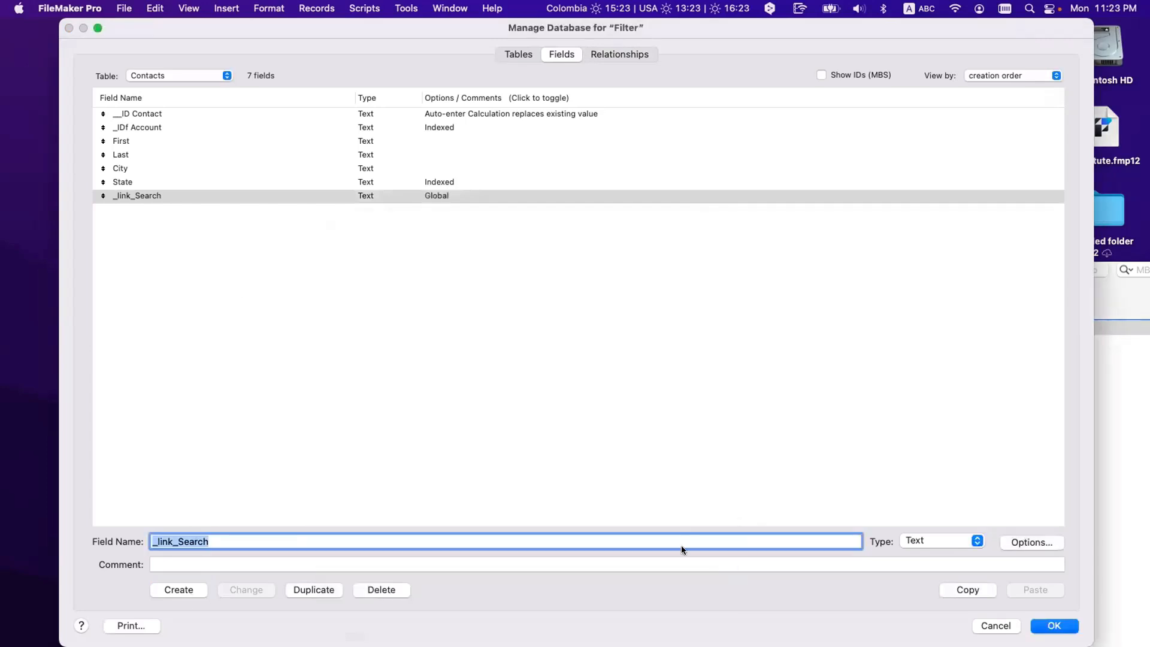
pyautogui.click(123, 199)
pyautogui.click(203, 98)
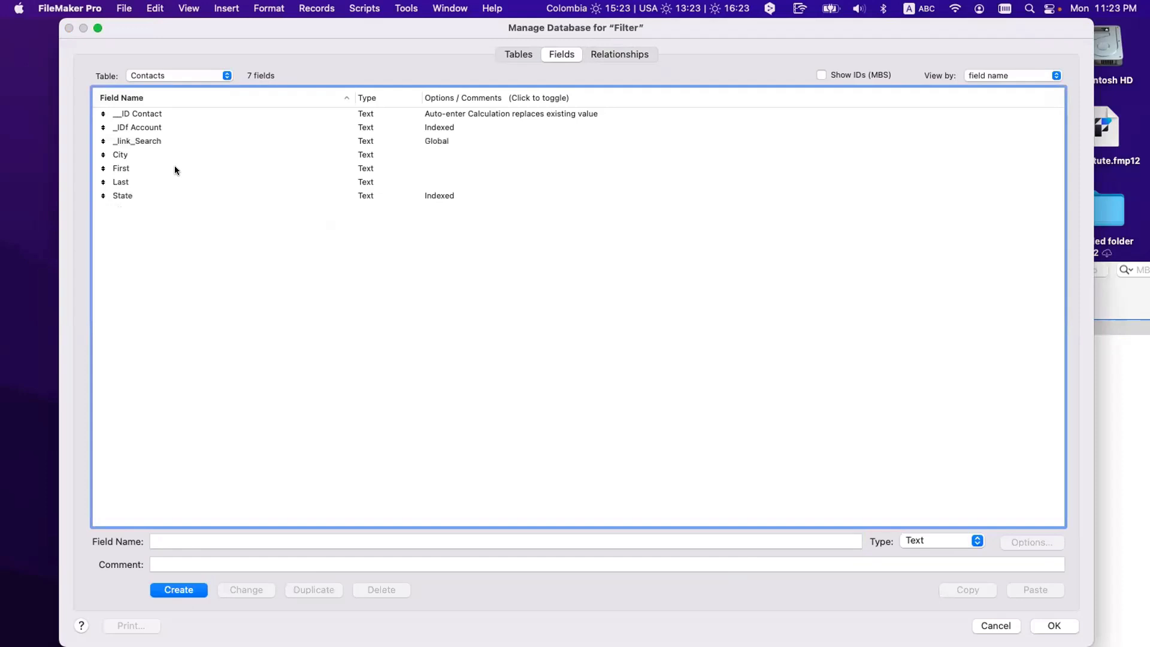
pyautogui.click(172, 128)
pyautogui.click(175, 140)
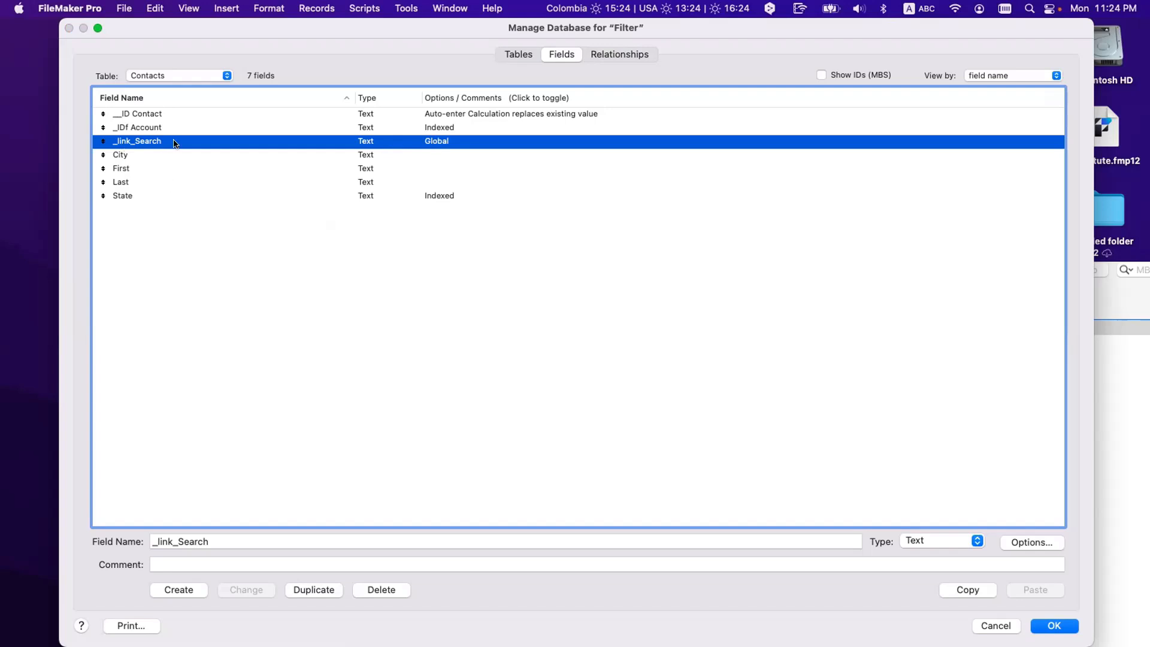
# Step: Add a Contacts occurrence to the relationships graph, then delete the stray Contacts 2
pyautogui.click(620, 55)
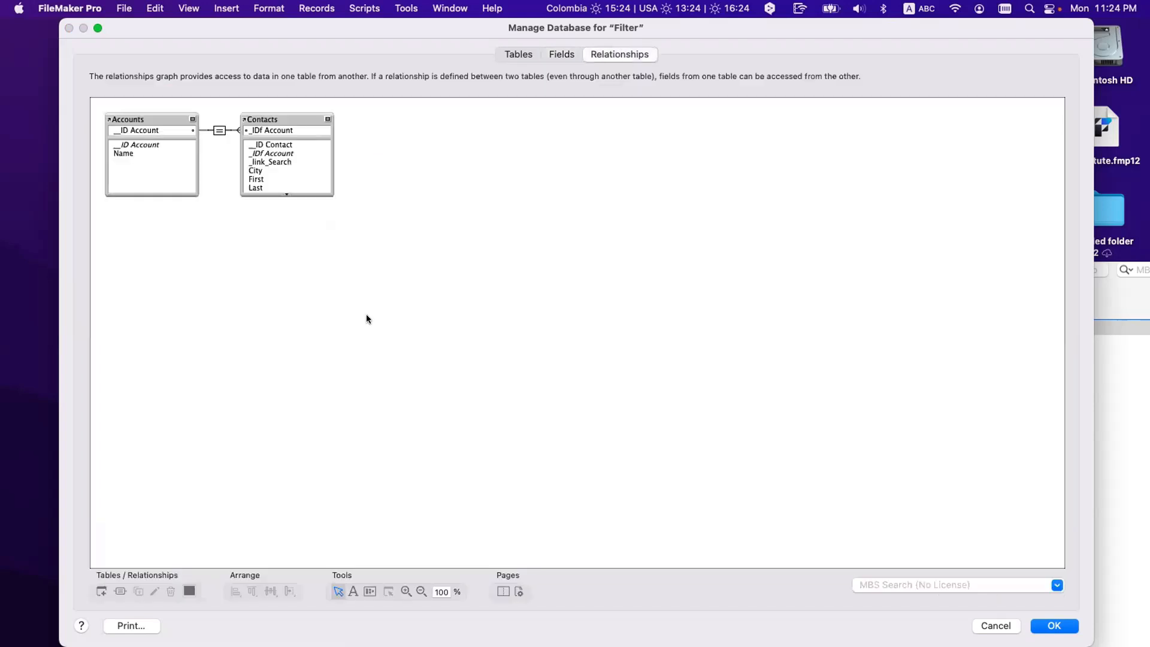
pyautogui.click(286, 117)
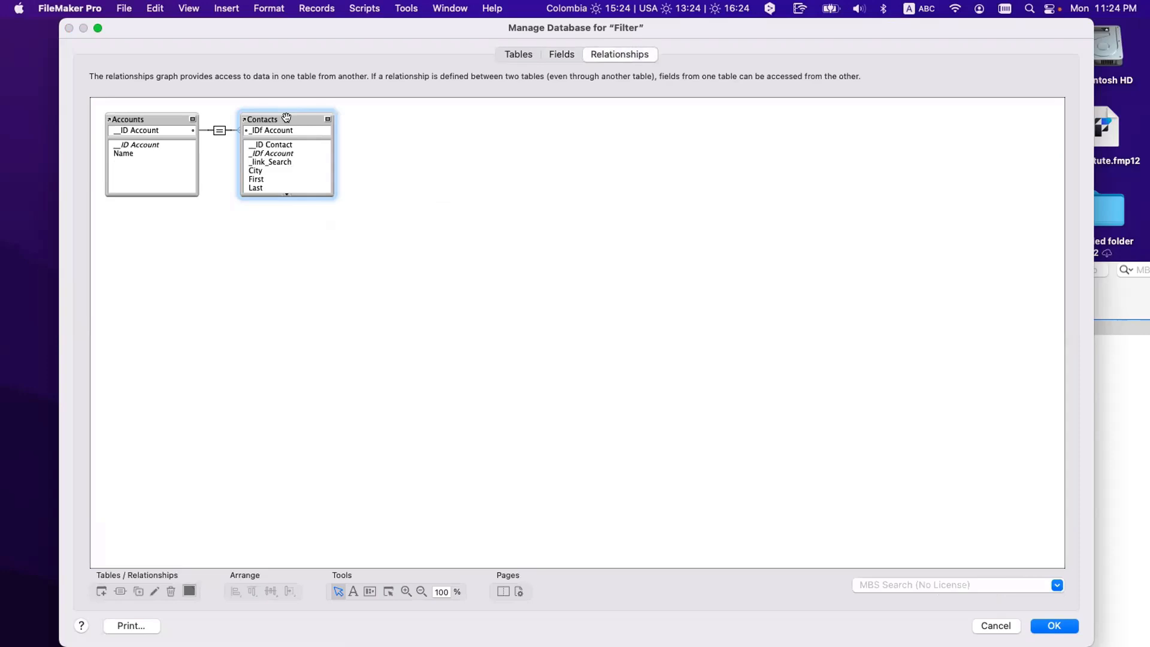
pyautogui.click(101, 591)
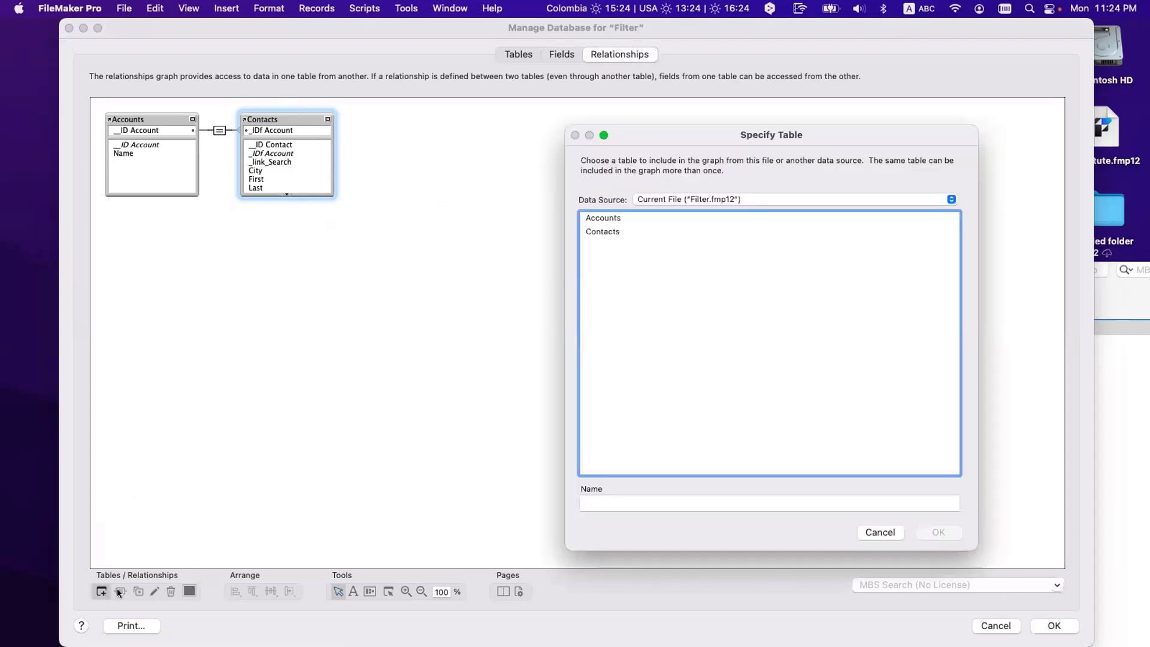
pyautogui.doubleClick(617, 234)
pyautogui.moveTo(550, 298); pyautogui.dragTo(436, 158)
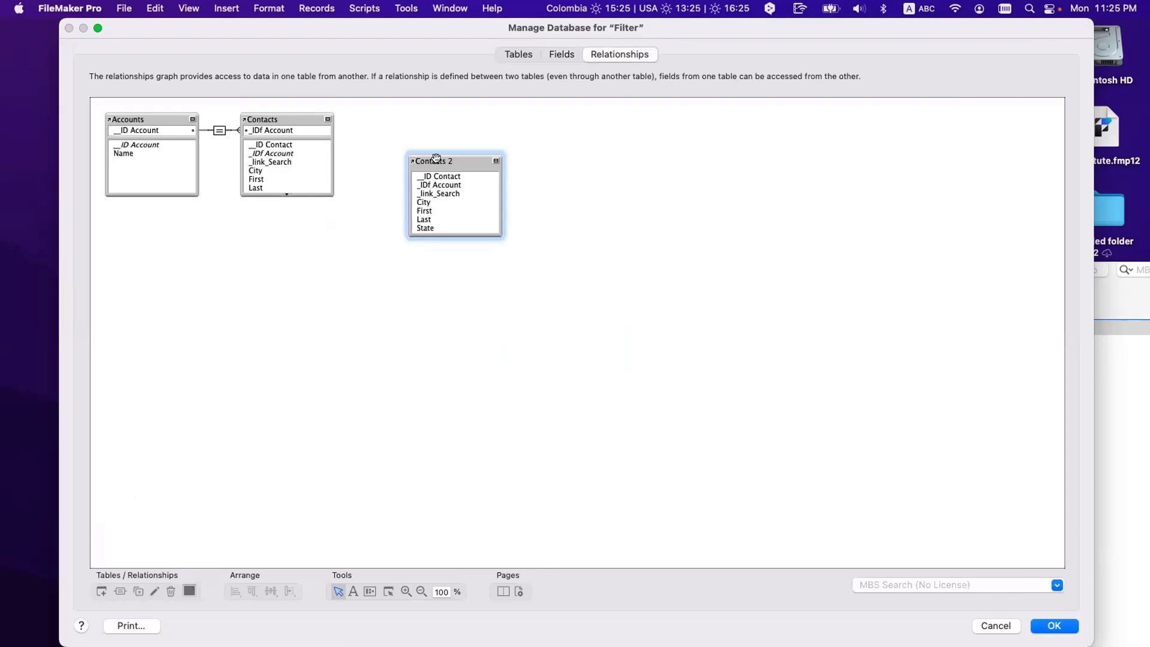
pyautogui.moveTo(436, 158); pyautogui.dragTo(386, 144)
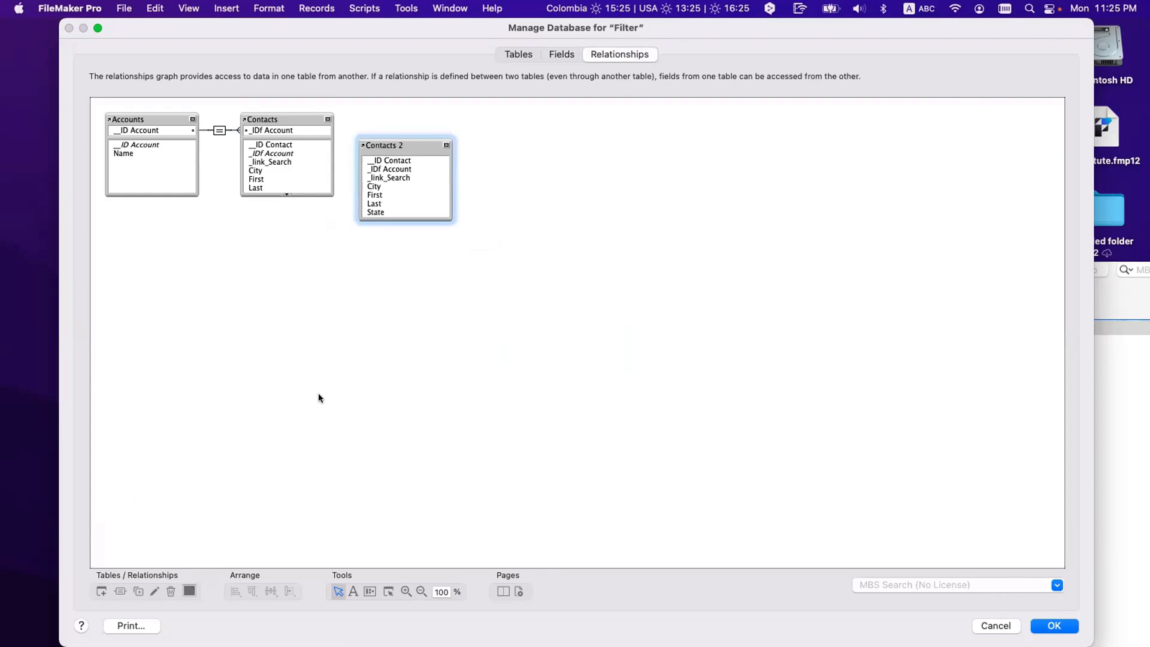
pyautogui.press('Delete')
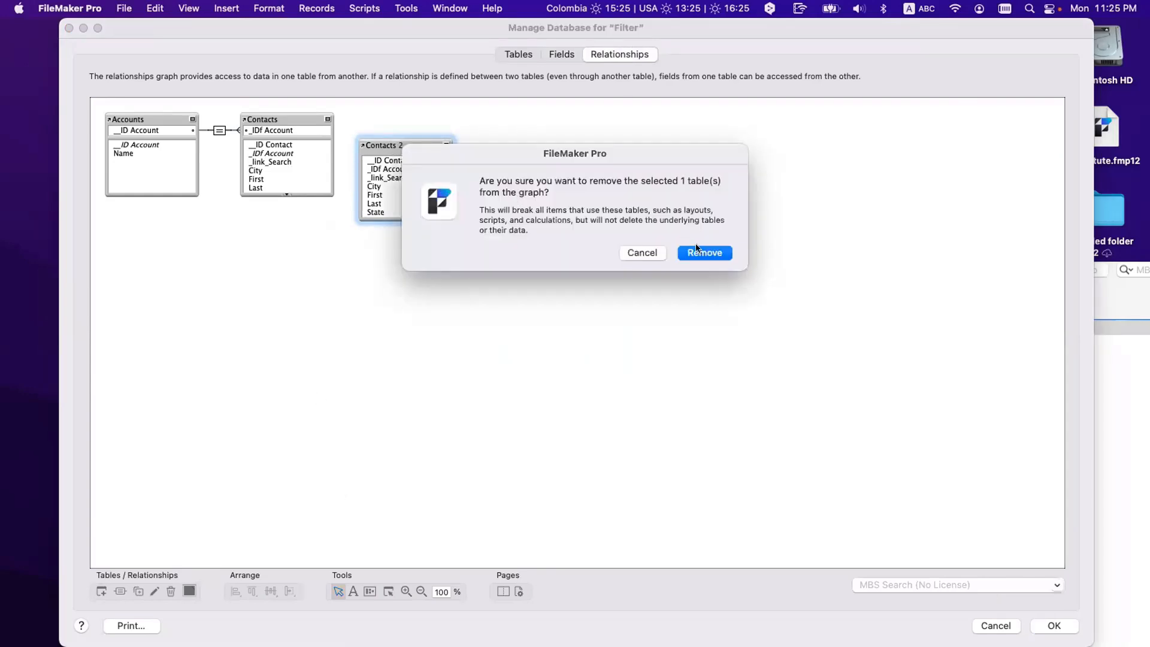
pyautogui.click(698, 252)
# Step: Add the Contacts 3 occurrence and place it right next to Contacts
pyautogui.click(101, 592)
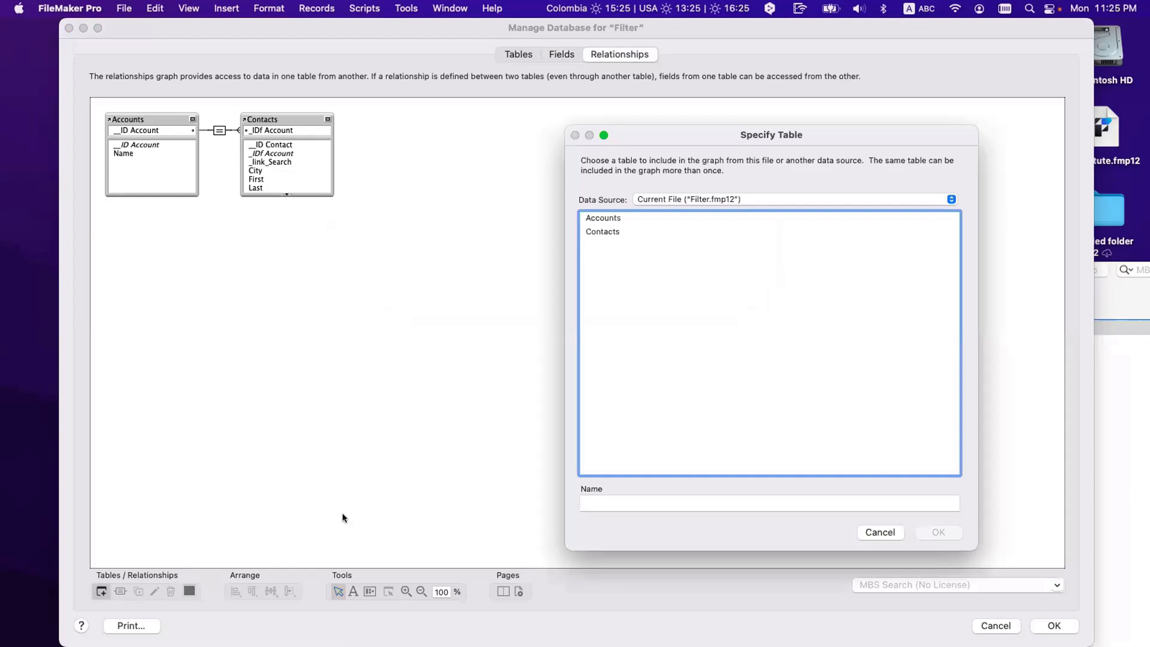
pyautogui.doubleClick(600, 232)
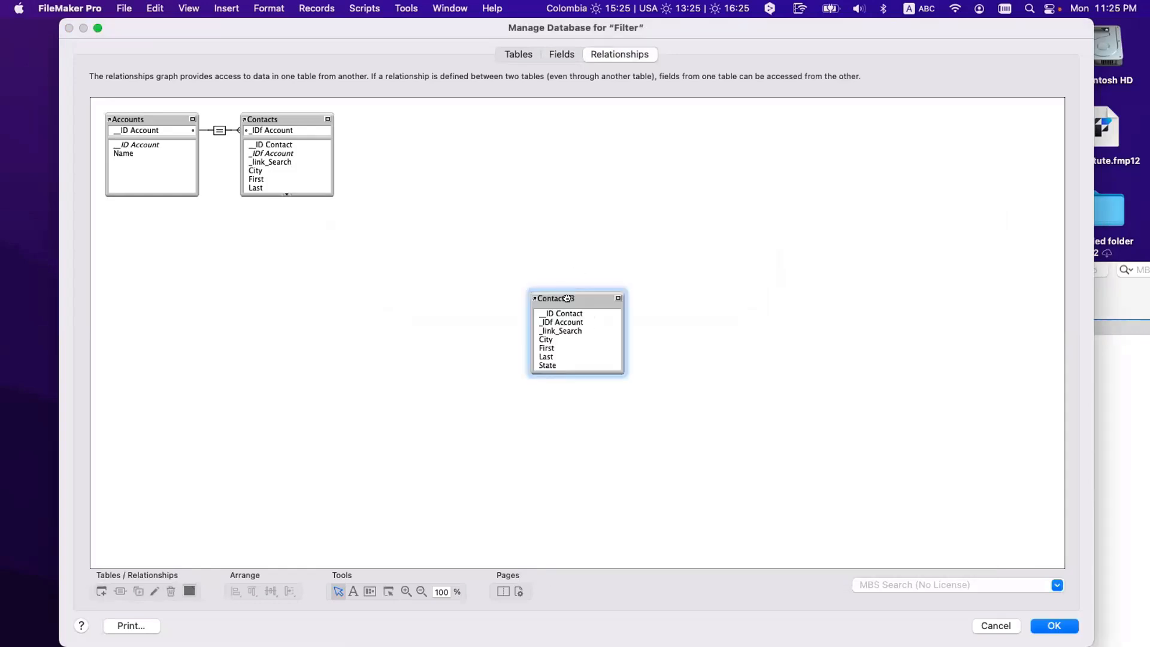
pyautogui.moveTo(551, 301); pyautogui.dragTo(400, 164)
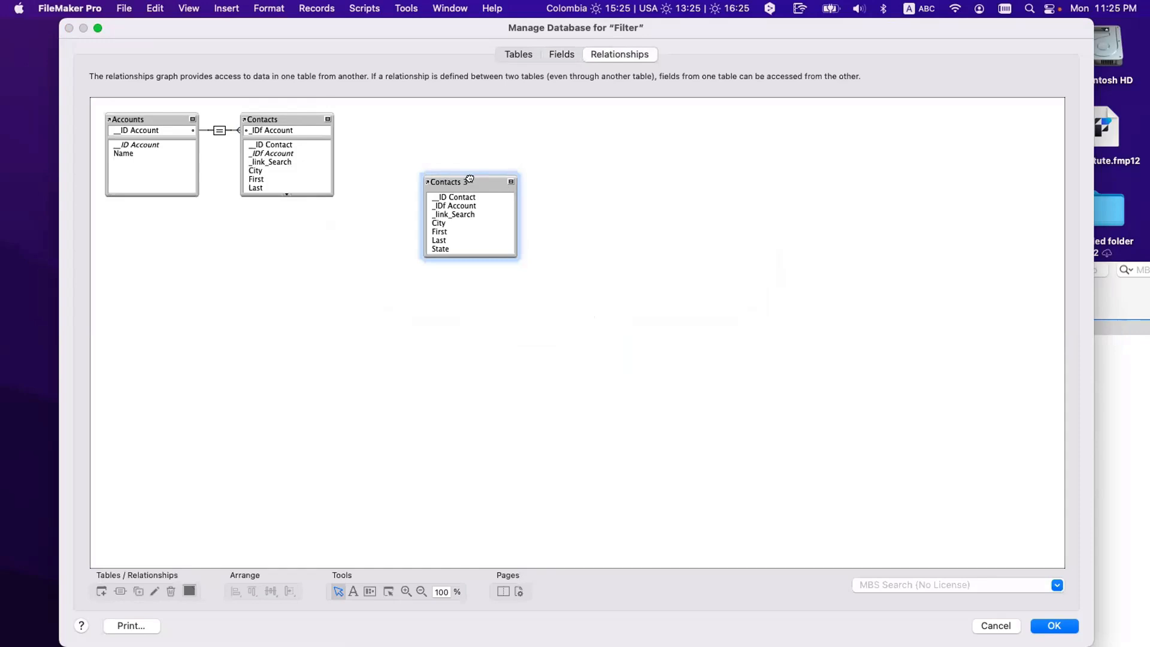
pyautogui.moveTo(468, 181); pyautogui.dragTo(427, 137)
pyautogui.click(443, 298)
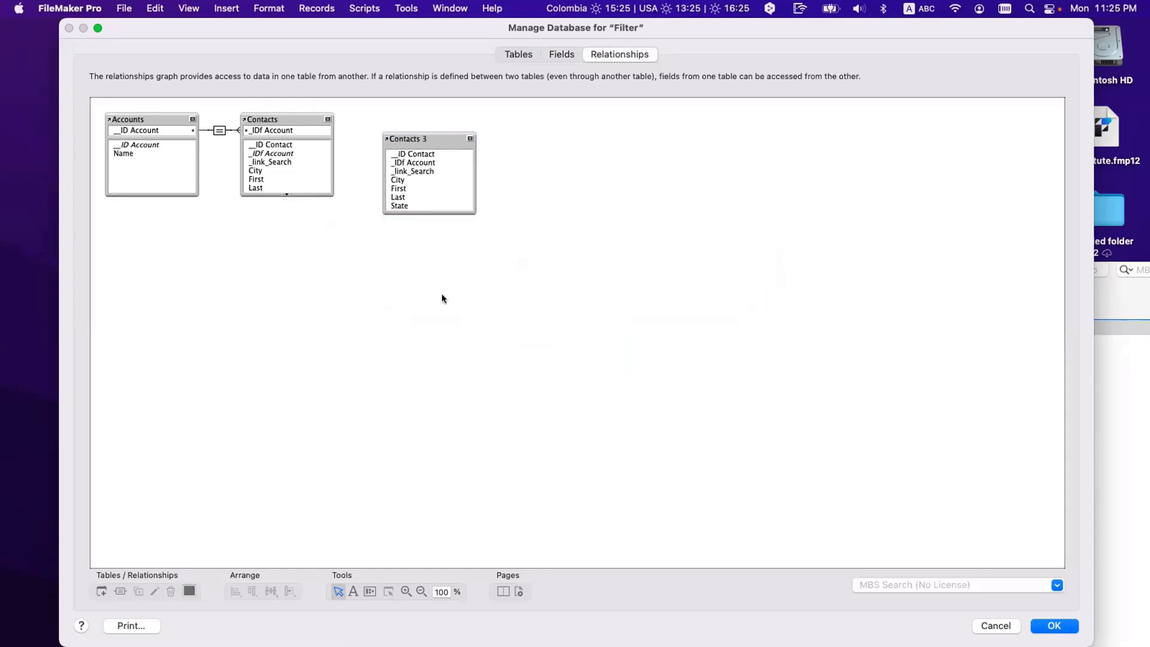
pyautogui.click(267, 115)
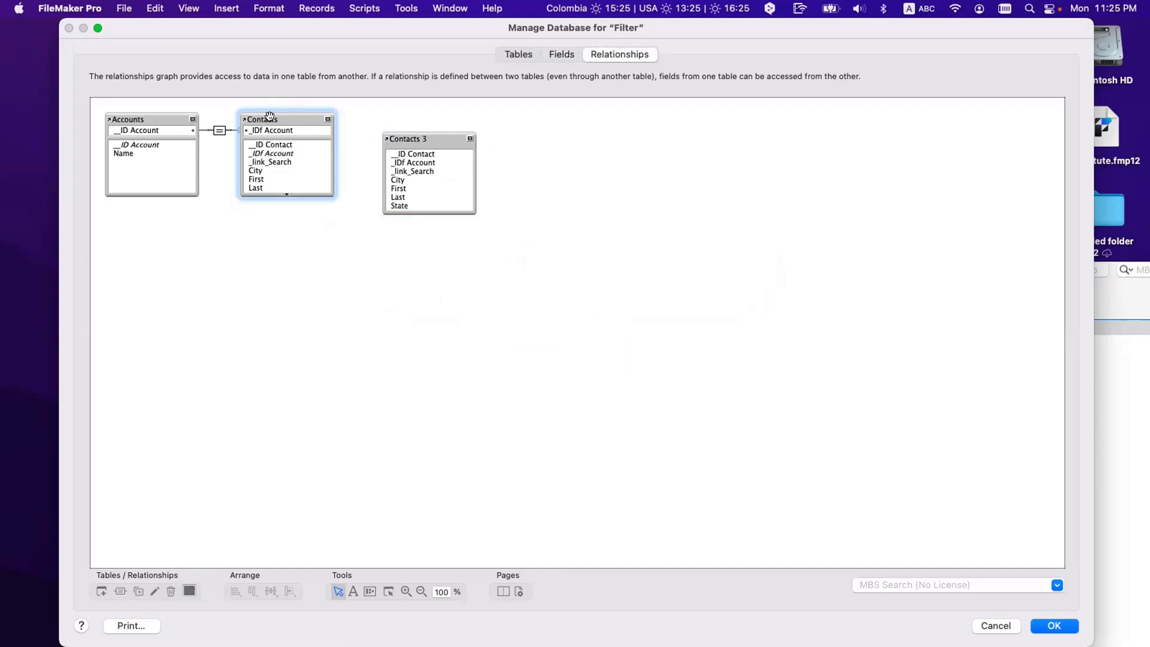
pyautogui.moveTo(407, 136); pyautogui.dragTo(372, 115)
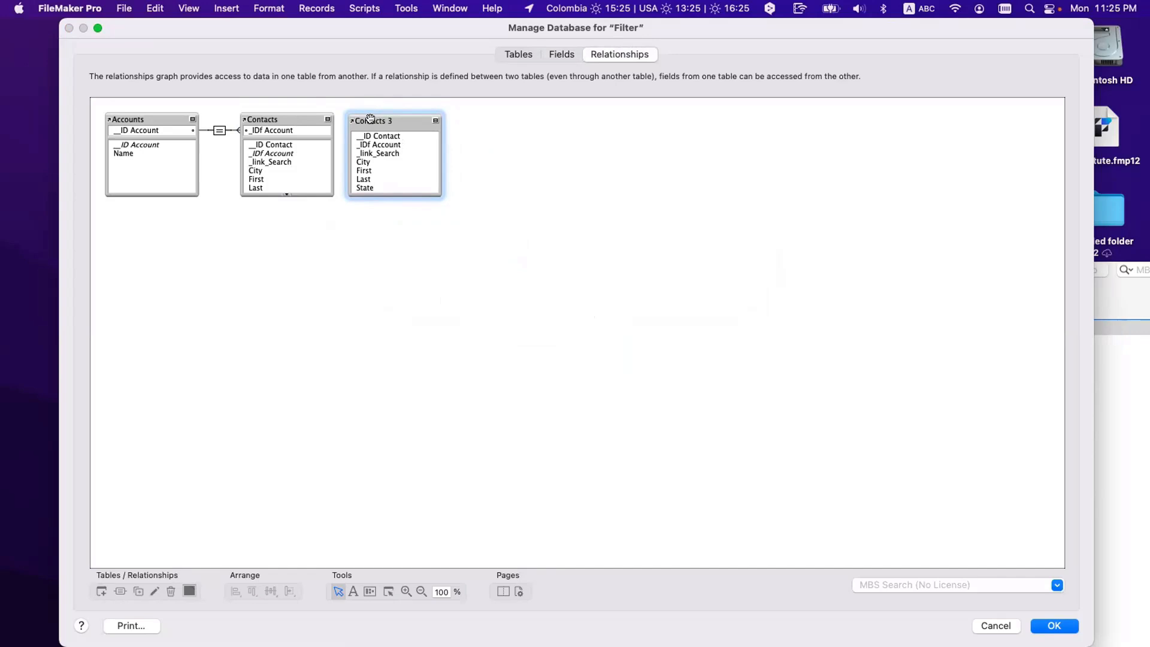
pyautogui.click(297, 114)
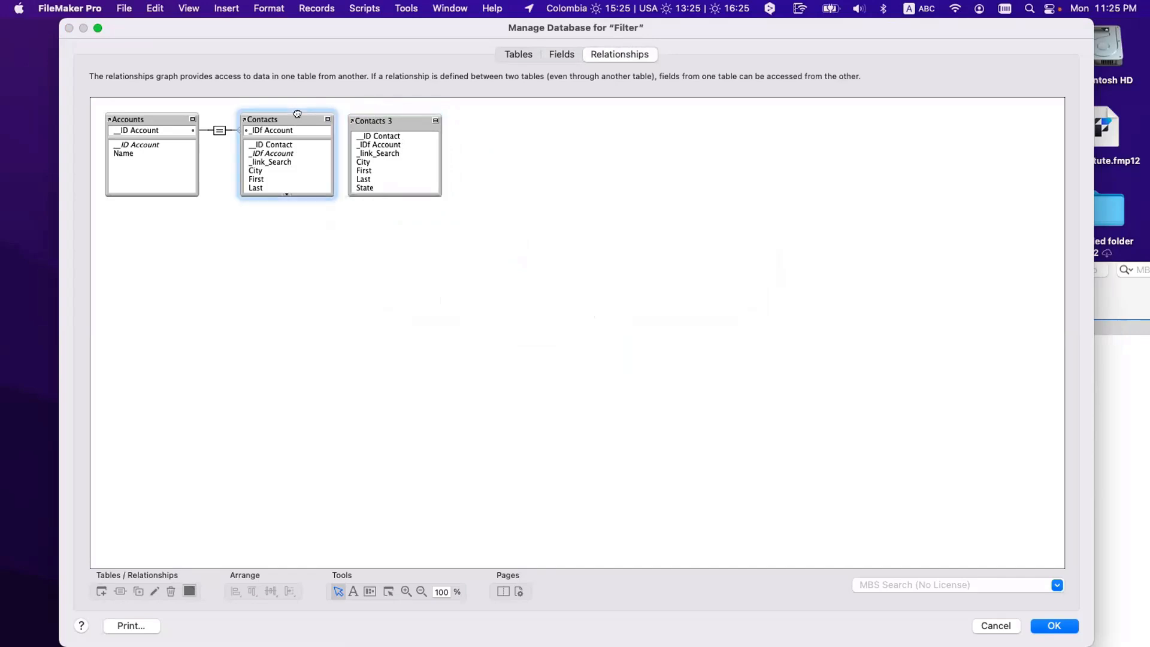
pyautogui.click(379, 116)
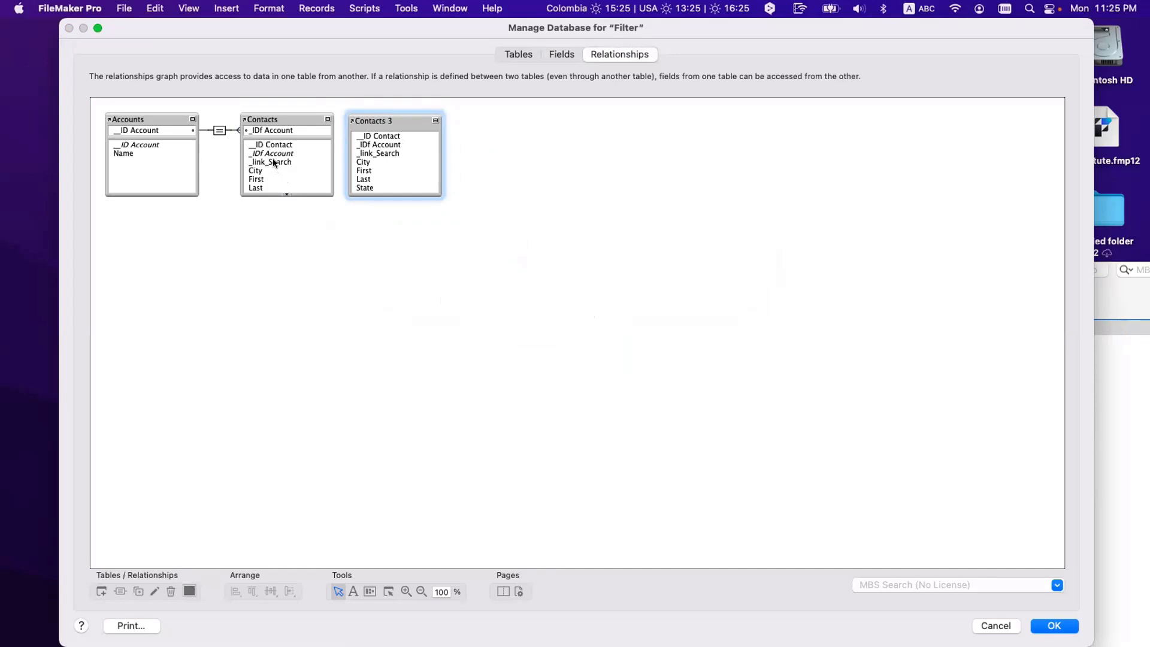
# Step: Relate Contacts' _link_Search to State in Contacts 3, moving Contacts 3 further right
pyautogui.moveTo(273, 162); pyautogui.dragTo(281, 166)
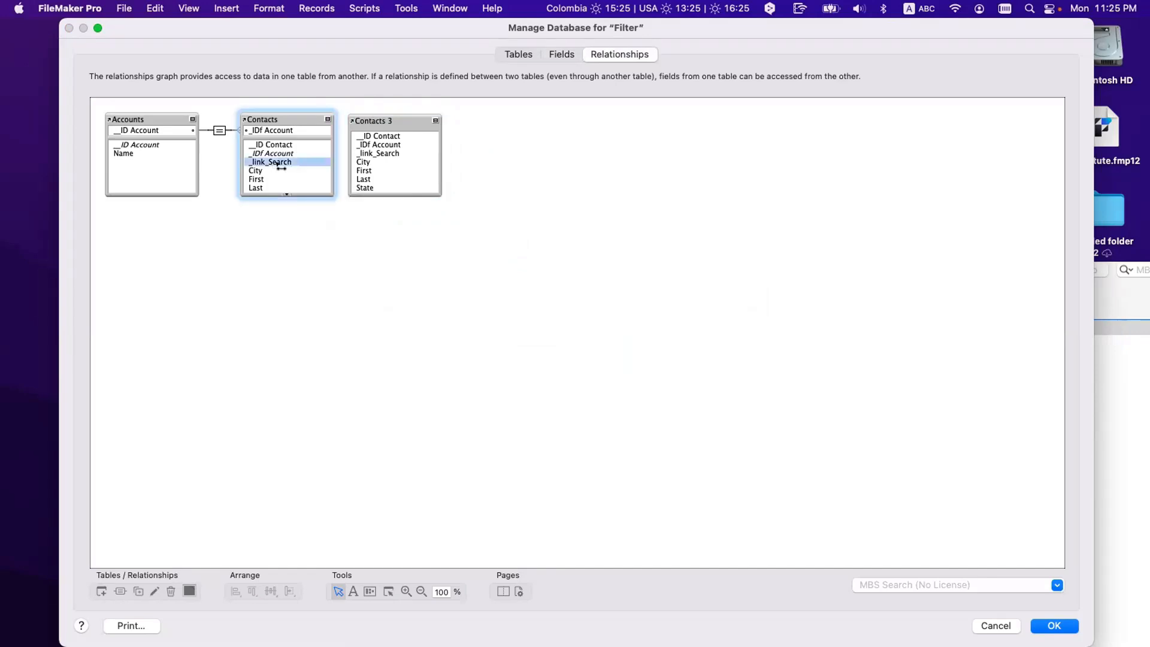
pyautogui.moveTo(281, 166); pyautogui.dragTo(370, 189)
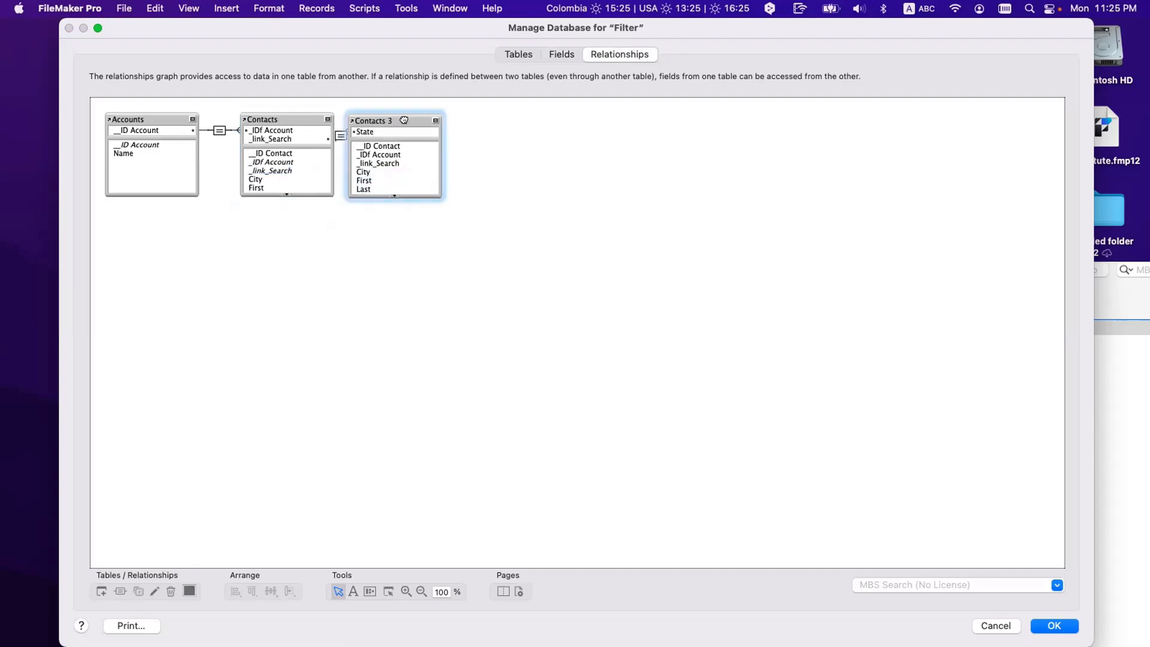
pyautogui.moveTo(400, 121); pyautogui.dragTo(435, 122)
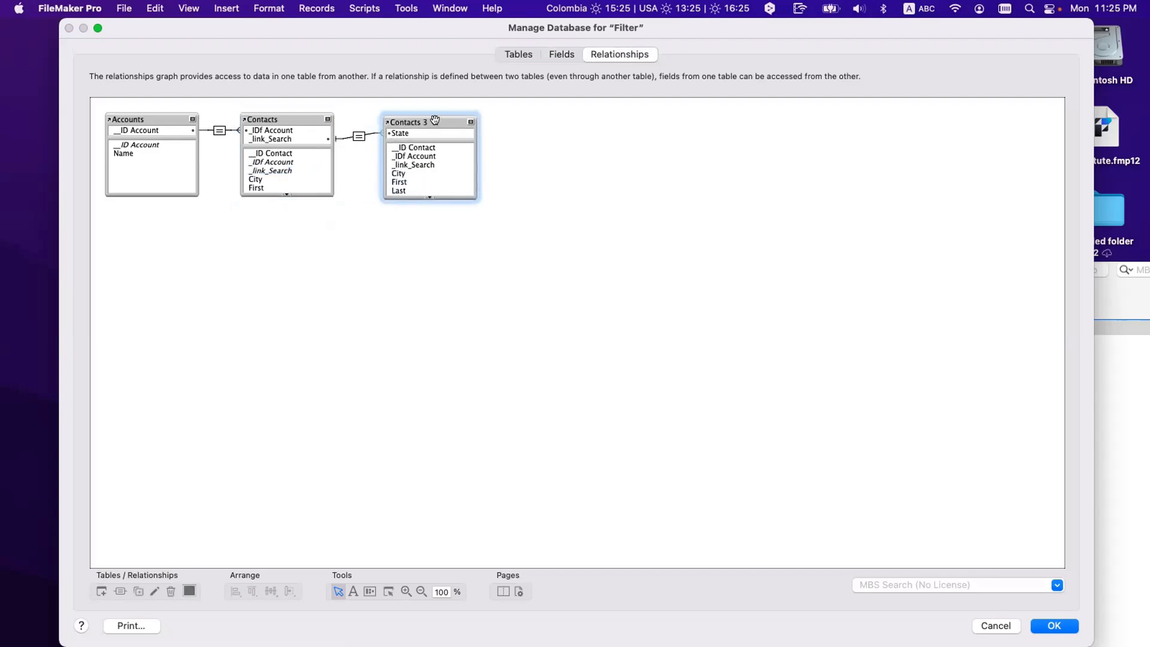
pyautogui.click(271, 139)
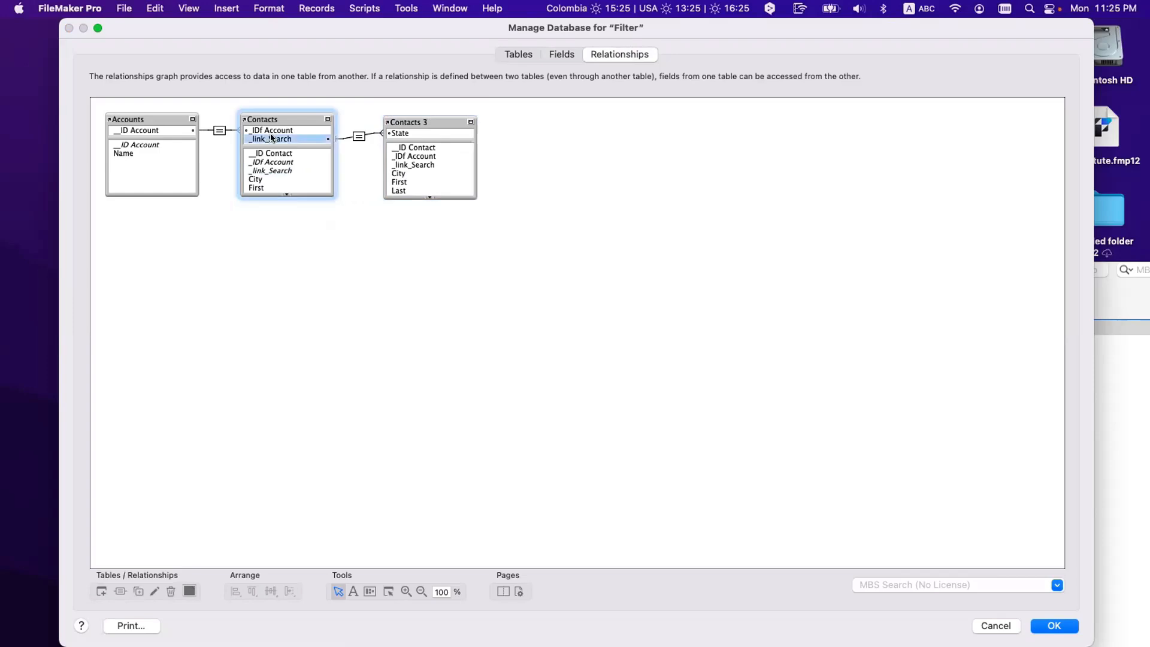
pyautogui.click(350, 139)
pyautogui.click(401, 135)
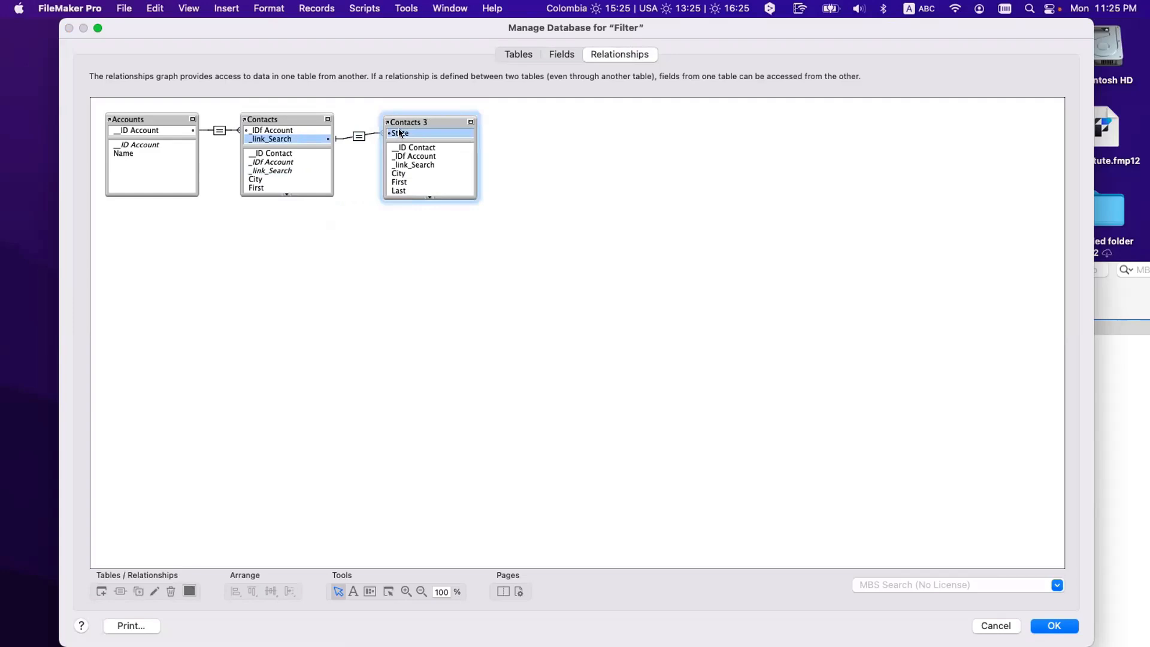
# Step: Rename the Contacts 3 occurrence to Contacts_Self
pyautogui.doubleClick(402, 122)
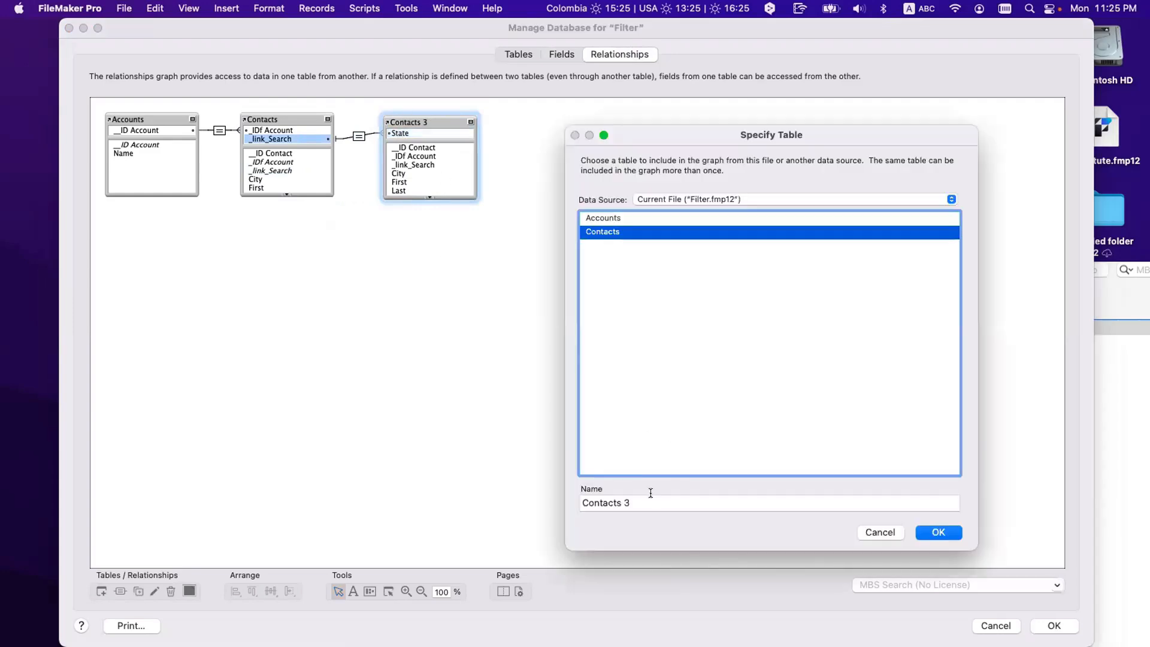
pyautogui.click(650, 492)
pyautogui.press('BackSpace')
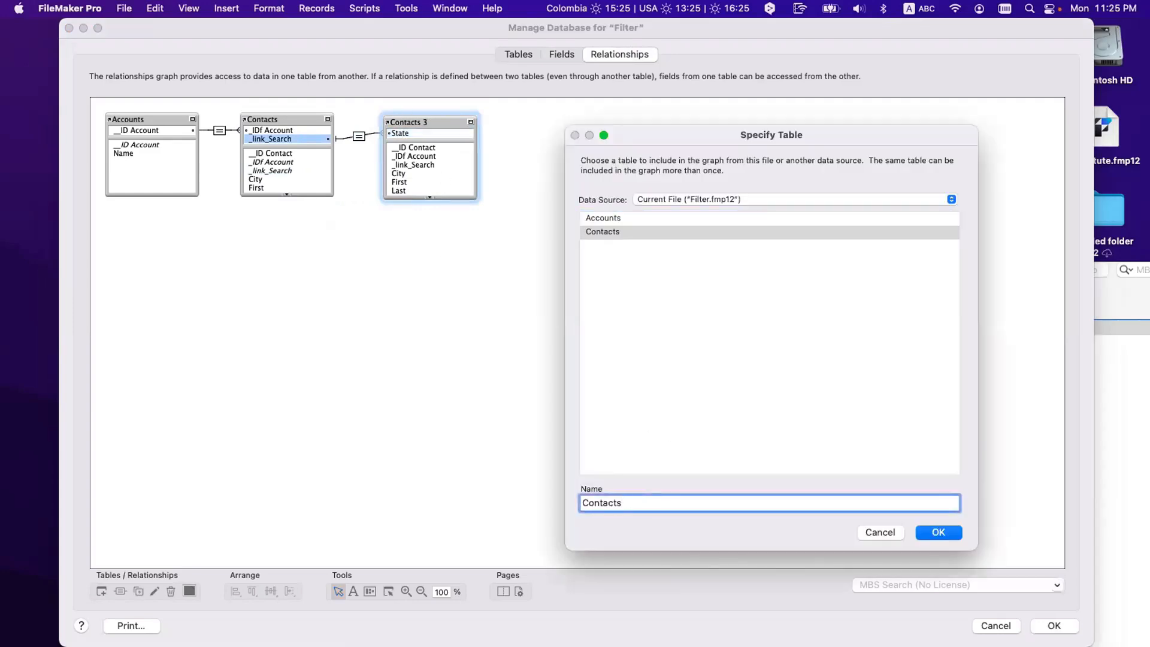
pyautogui.write('_Sefl')
pyautogui.press('BackSpace')
pyautogui.press('BackSpace')
pyautogui.write('lf')
pyautogui.click(937, 533)
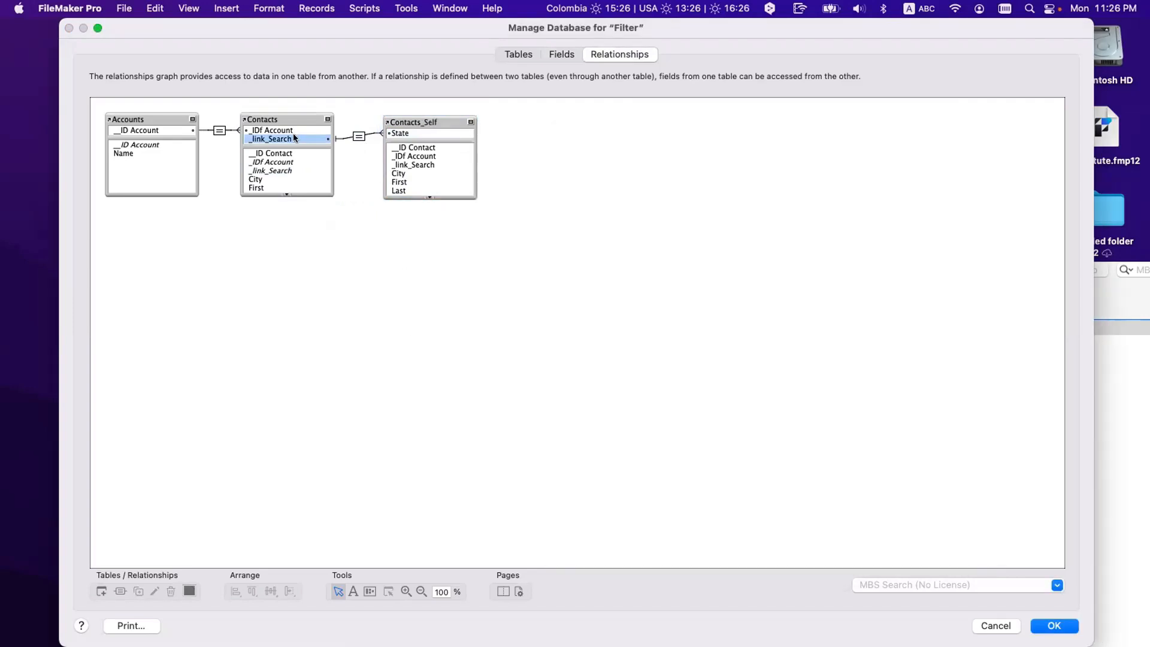
# Step: Review the Contacts and Contacts_Self settings and their _link_Search-to-State match
pyautogui.doubleClick(287, 115)
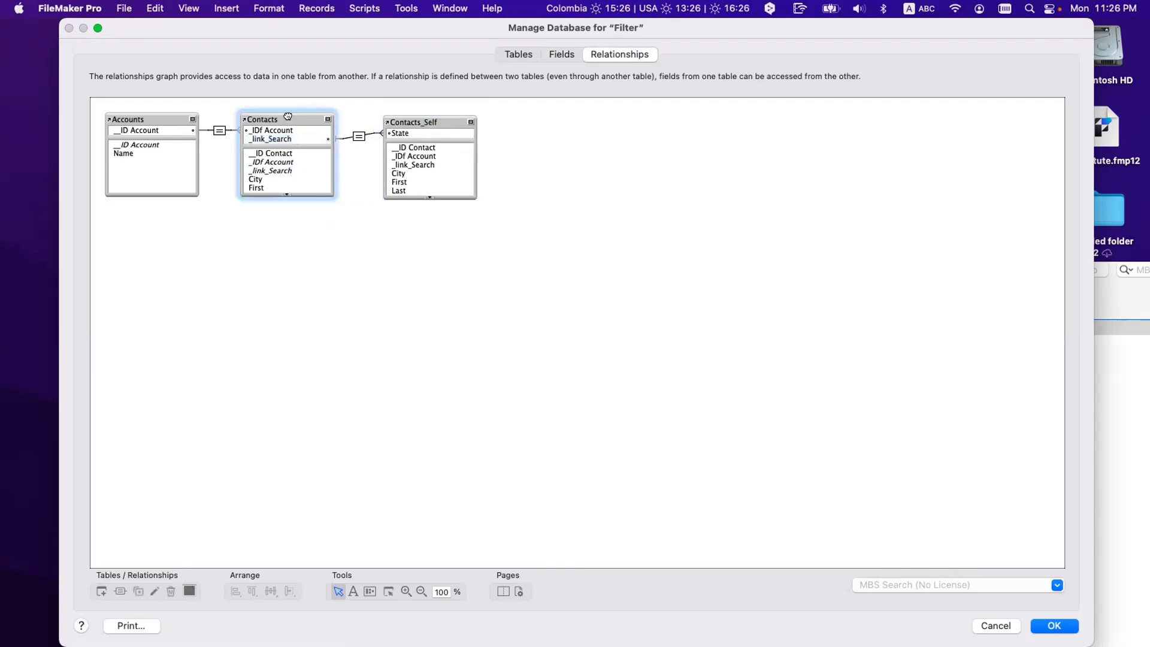
pyautogui.press('Escape')
pyautogui.doubleClick(399, 120)
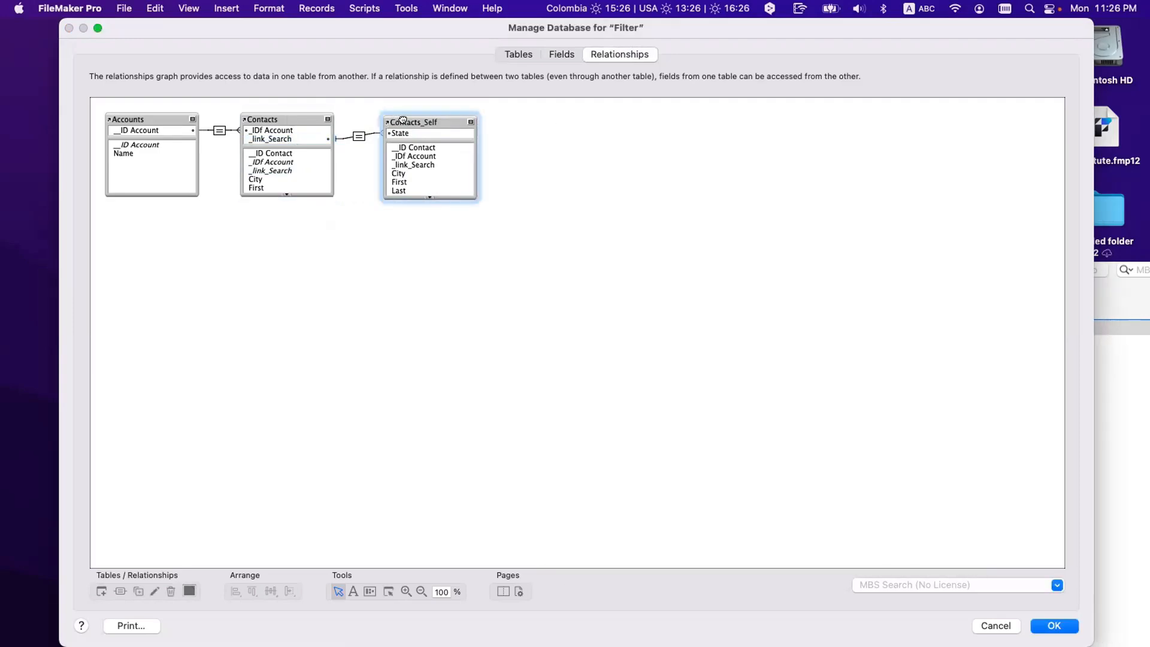
pyautogui.press('Escape')
pyautogui.click(280, 138)
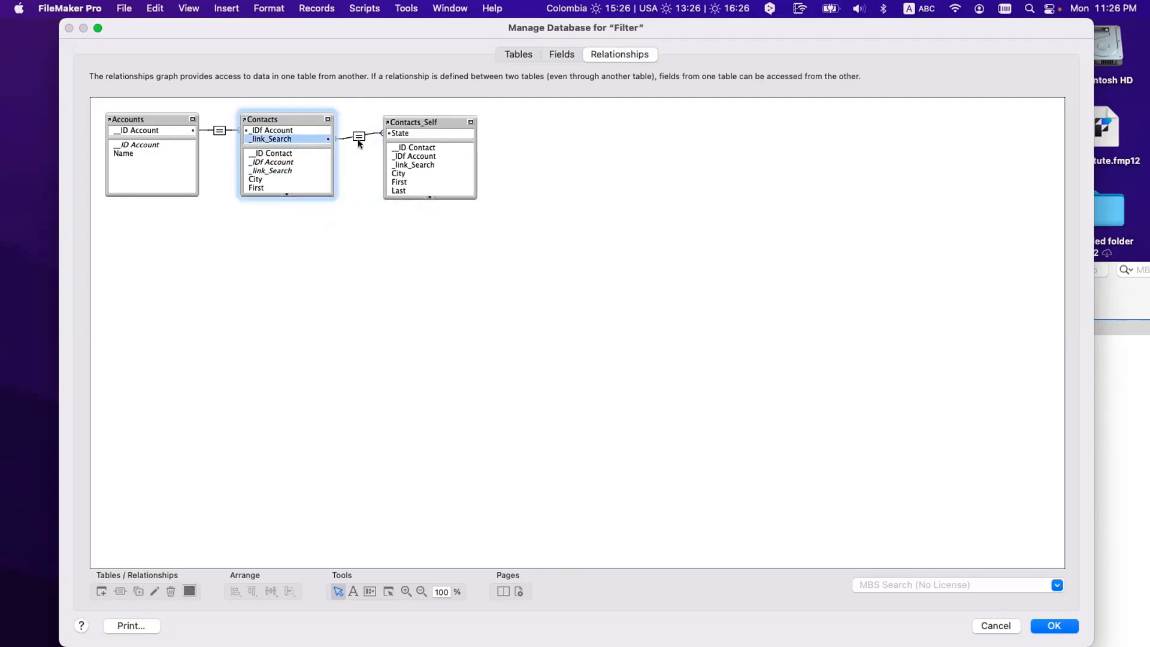
pyautogui.click(410, 133)
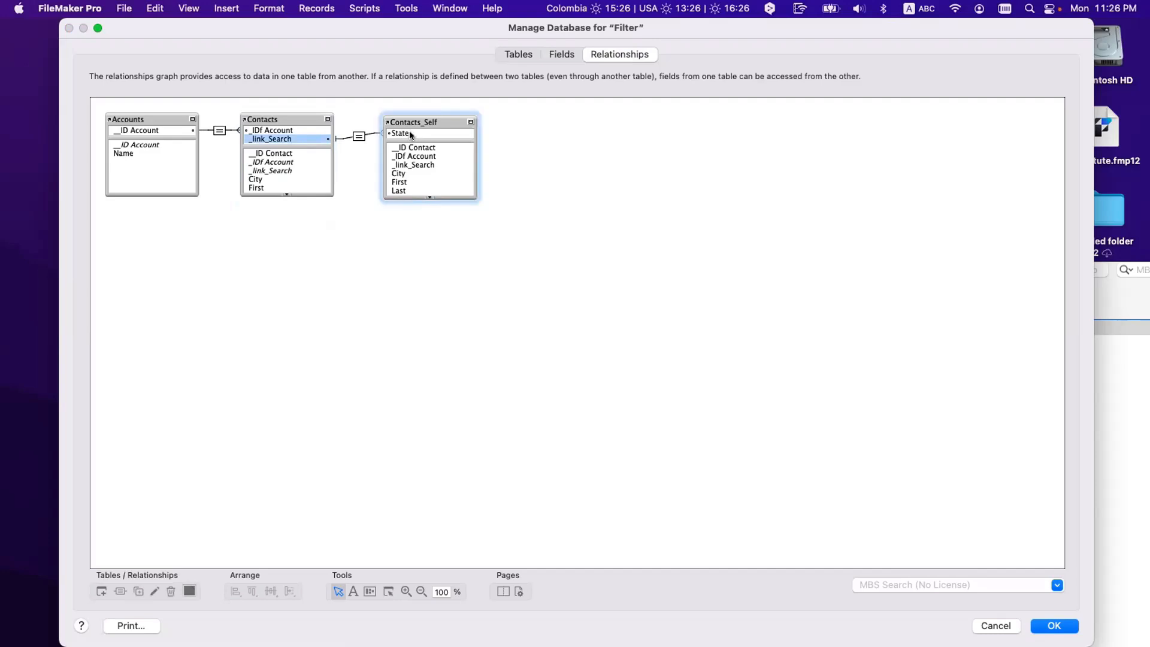
pyautogui.click(409, 133)
# Step: Save the database changes and cycle the records through list, form and table views
pyautogui.click(1053, 625)
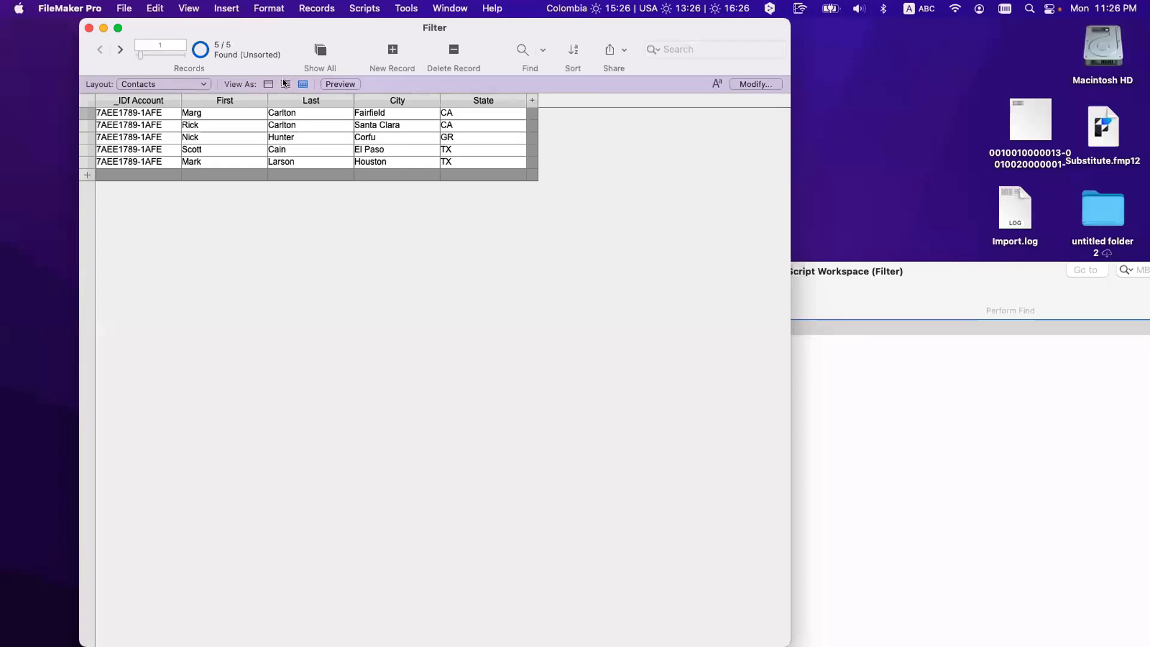
pyautogui.click(285, 84)
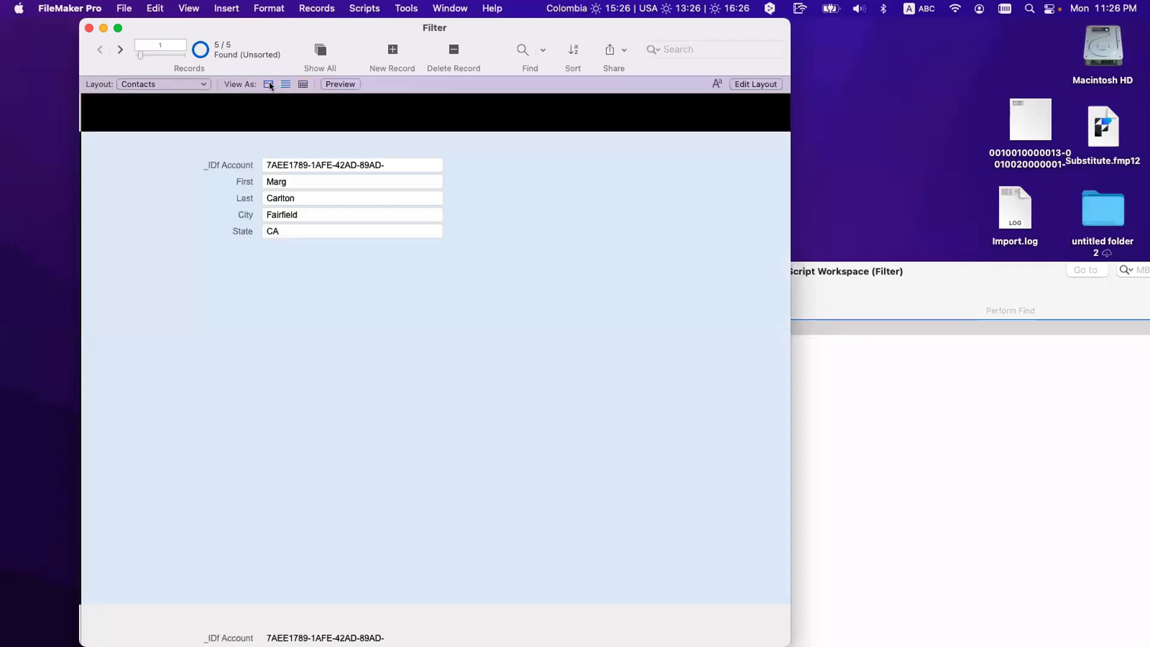
pyautogui.click(268, 83)
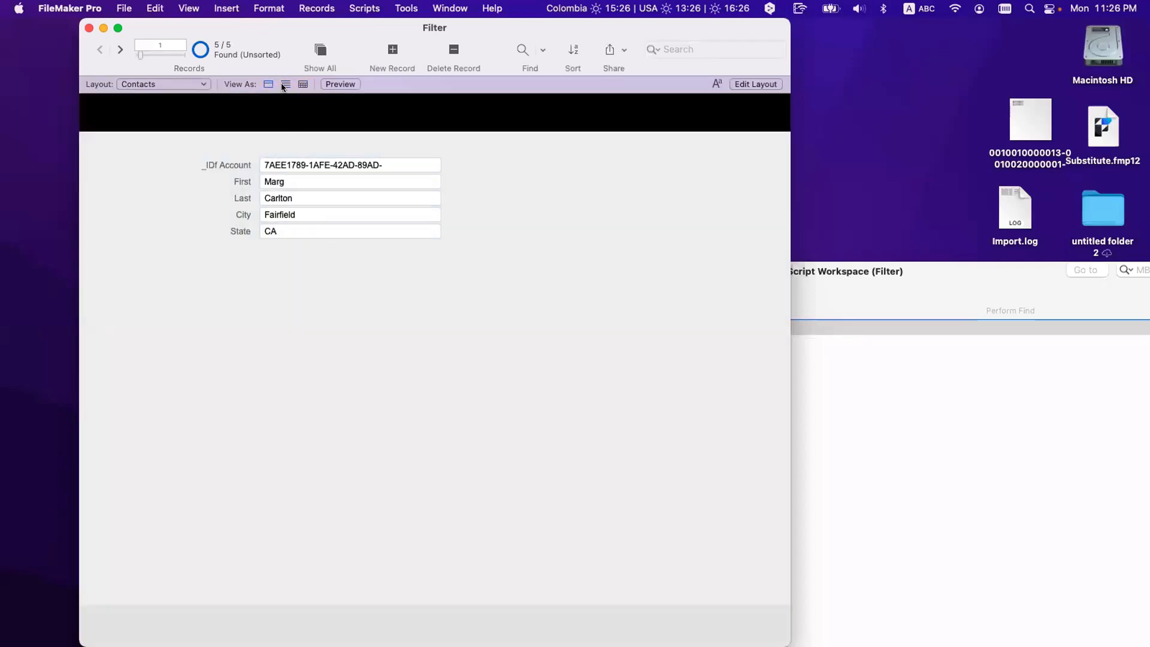
pyautogui.click(303, 84)
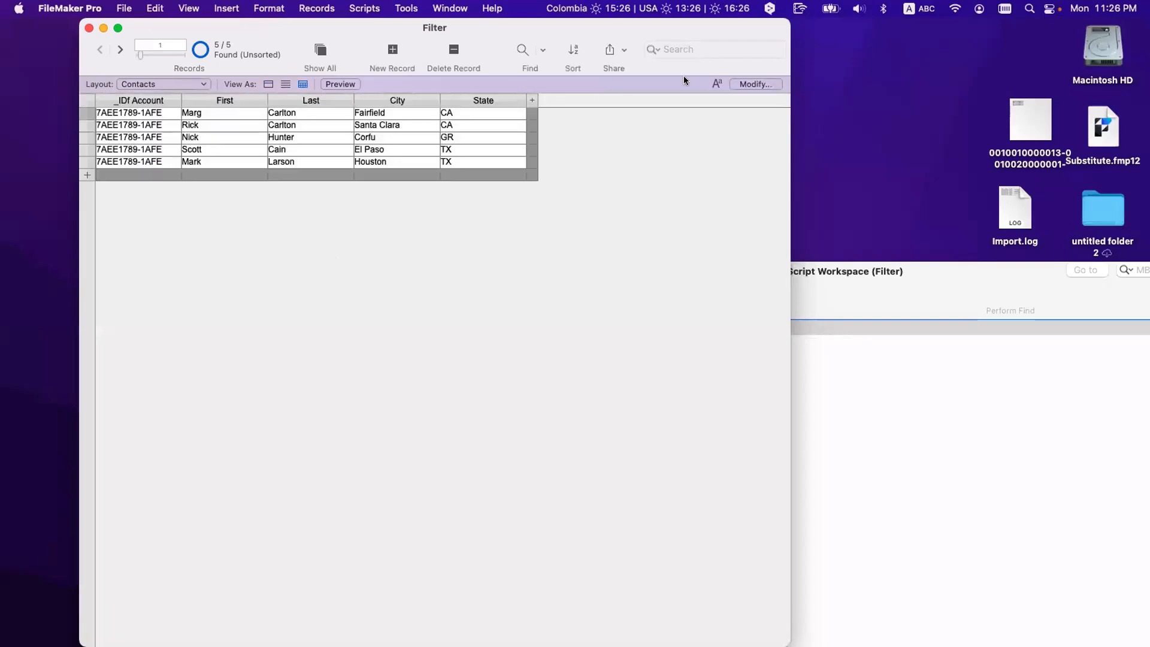
pyautogui.click(767, 81)
pyautogui.press('Escape')
# Step: Enable the Top Navigation part in the Contacts layout's table view properties
pyautogui.press('super+l')
pyautogui.click(141, 84)
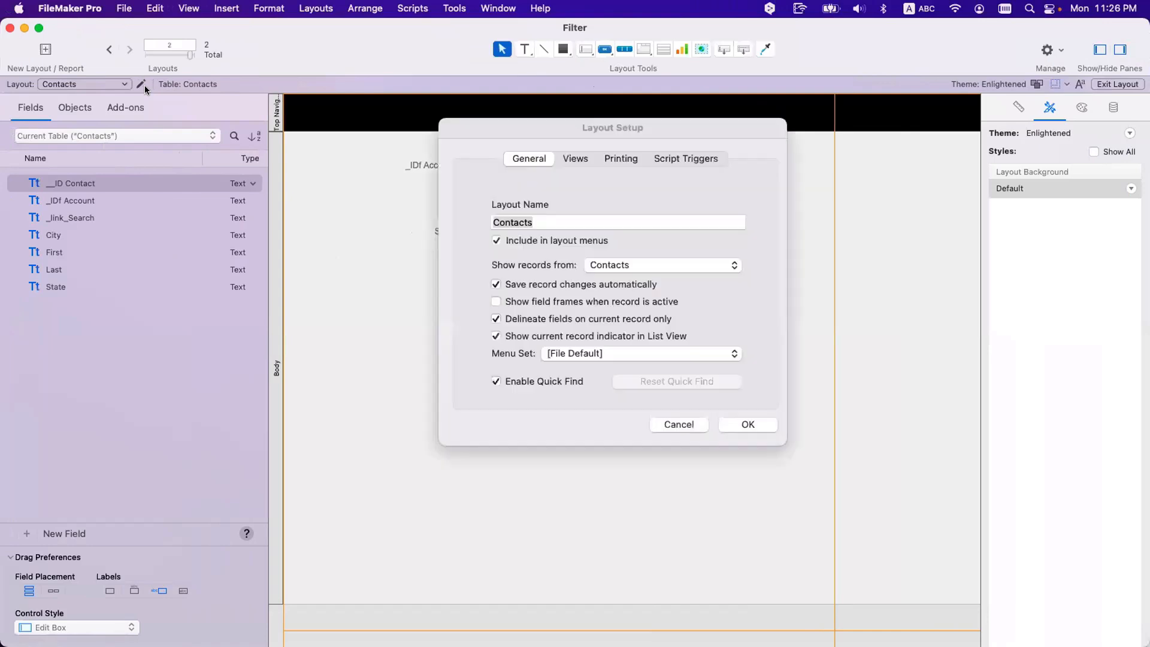
pyautogui.click(575, 159)
pyautogui.click(669, 311)
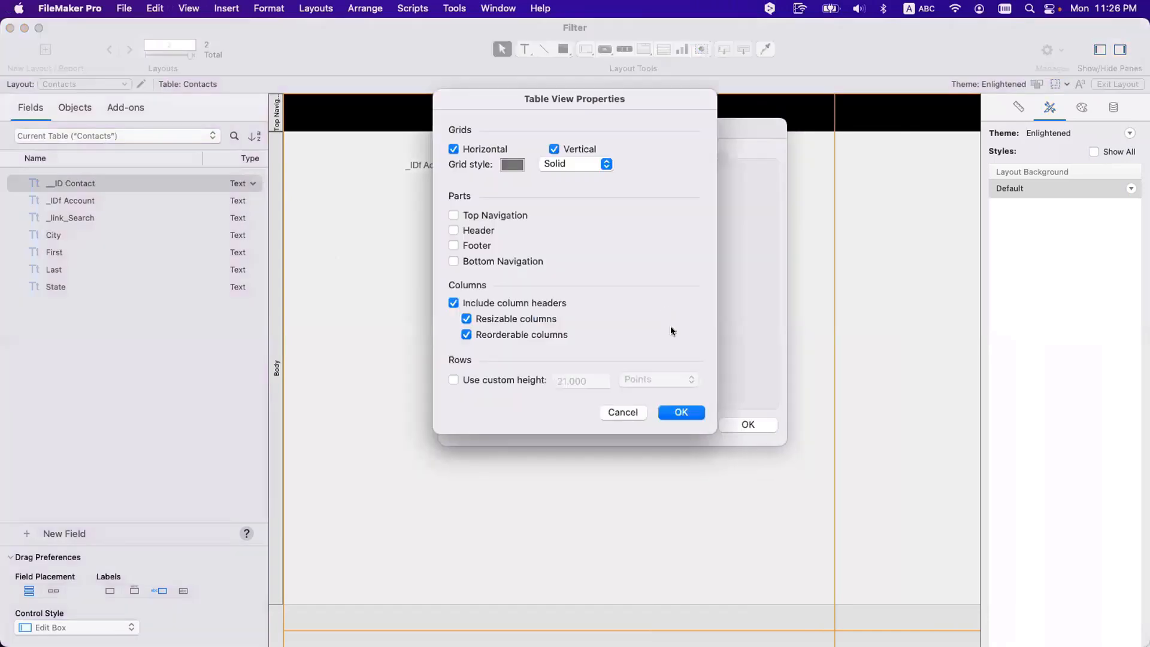
pyautogui.click(491, 216)
pyautogui.press('Return')
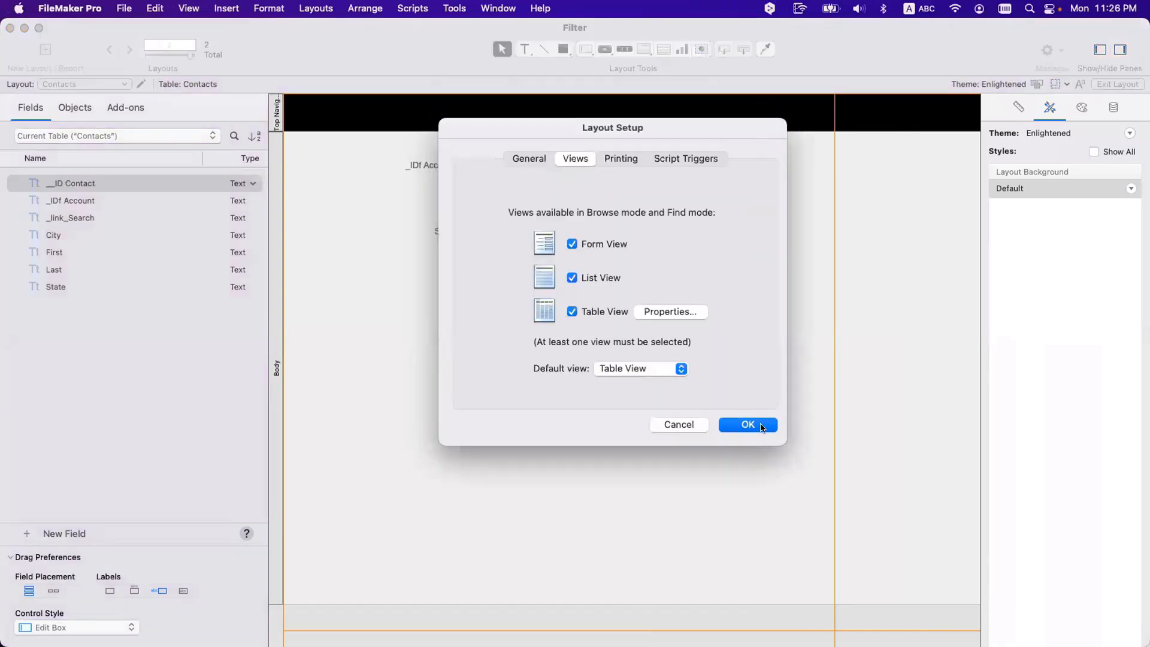
pyautogui.press('Return')
pyautogui.press('super+b')
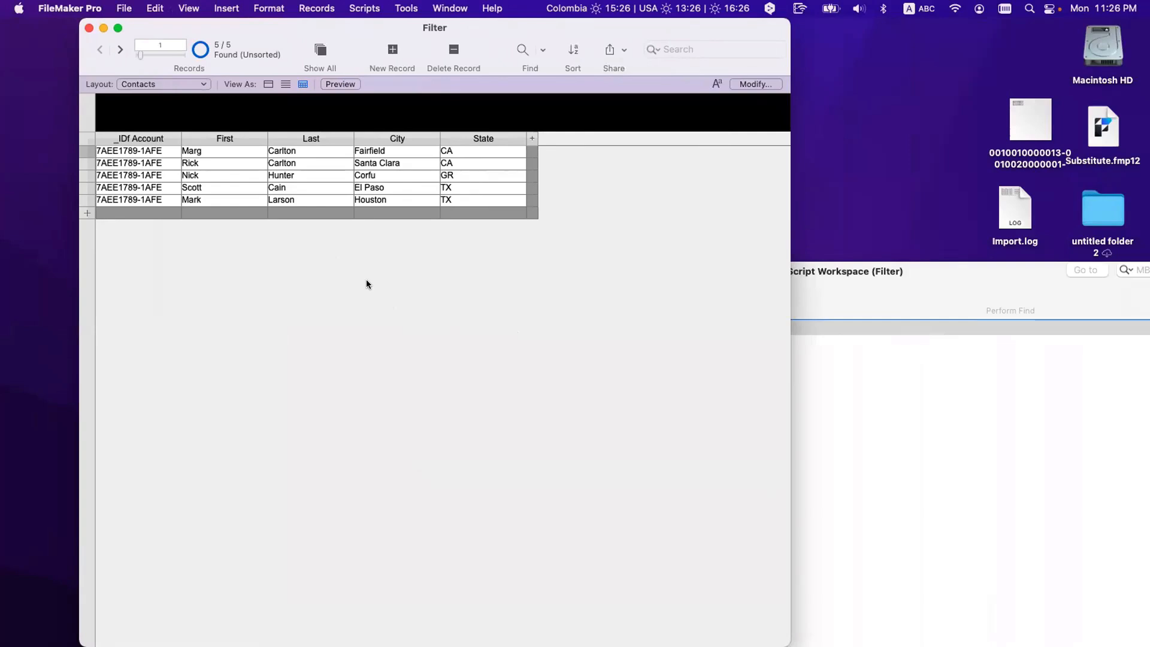
pyautogui.press('super+l')
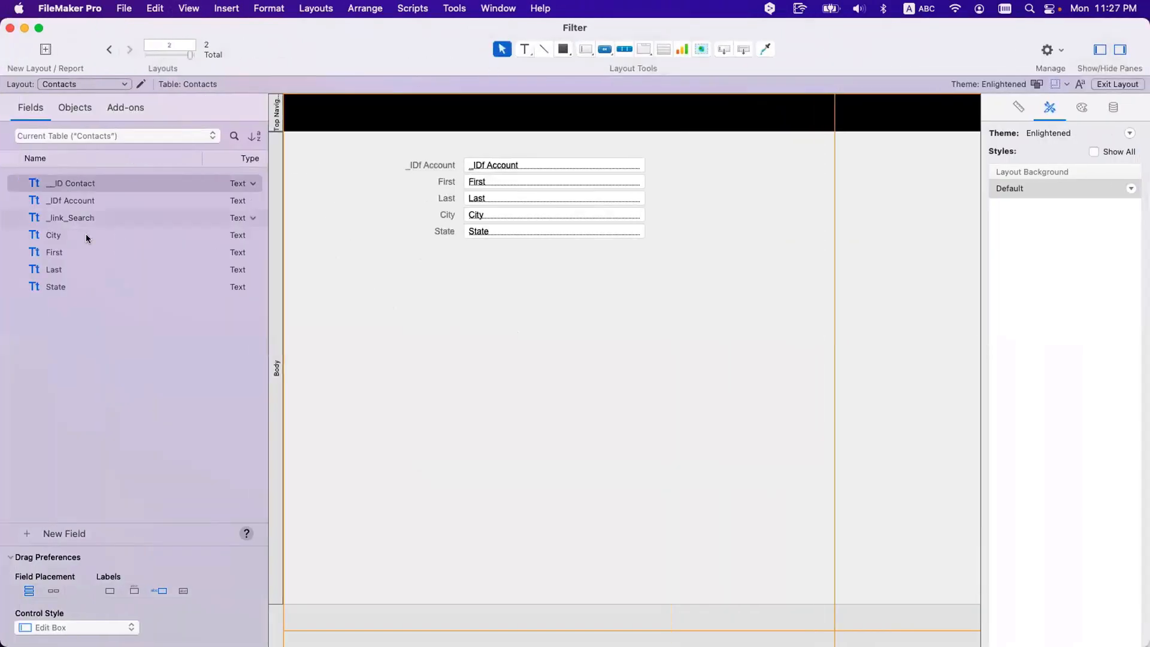
# Step: Place _link_Search in the Top Navigation band and view it in Browse mode
pyautogui.moveTo(79, 219); pyautogui.dragTo(477, 114)
pyautogui.click(413, 114)
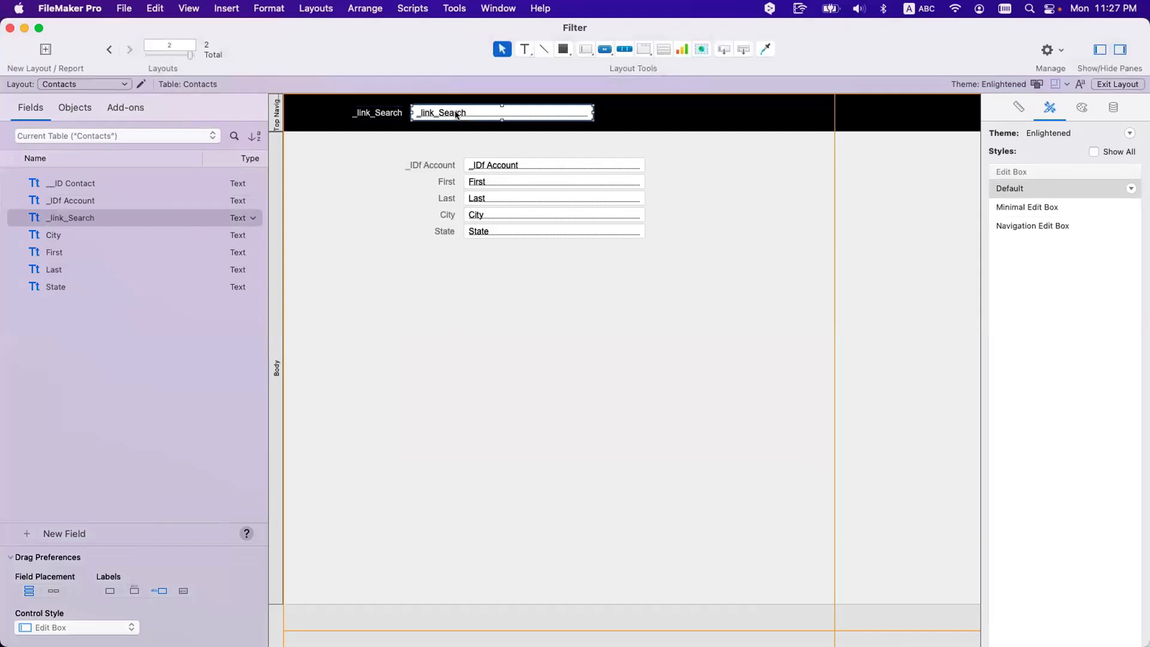
pyautogui.press('super+b')
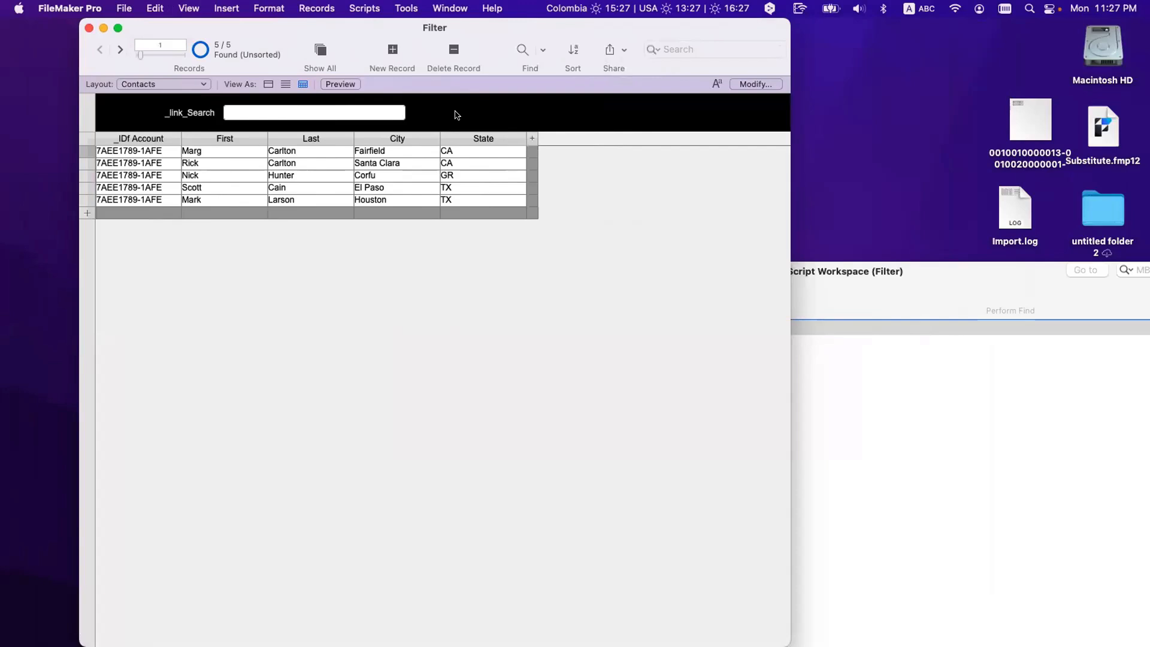
# Step: Type CA into the _link_Search field and commit the value
pyautogui.click(290, 113)
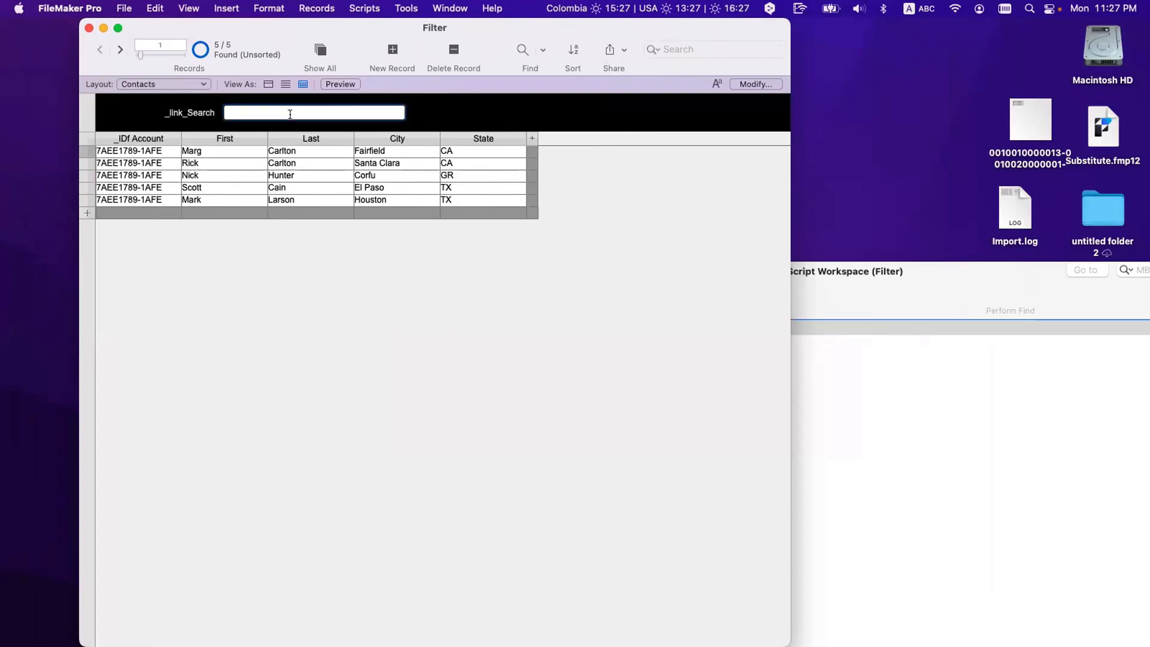
pyautogui.write('CA')
pyautogui.click(358, 260)
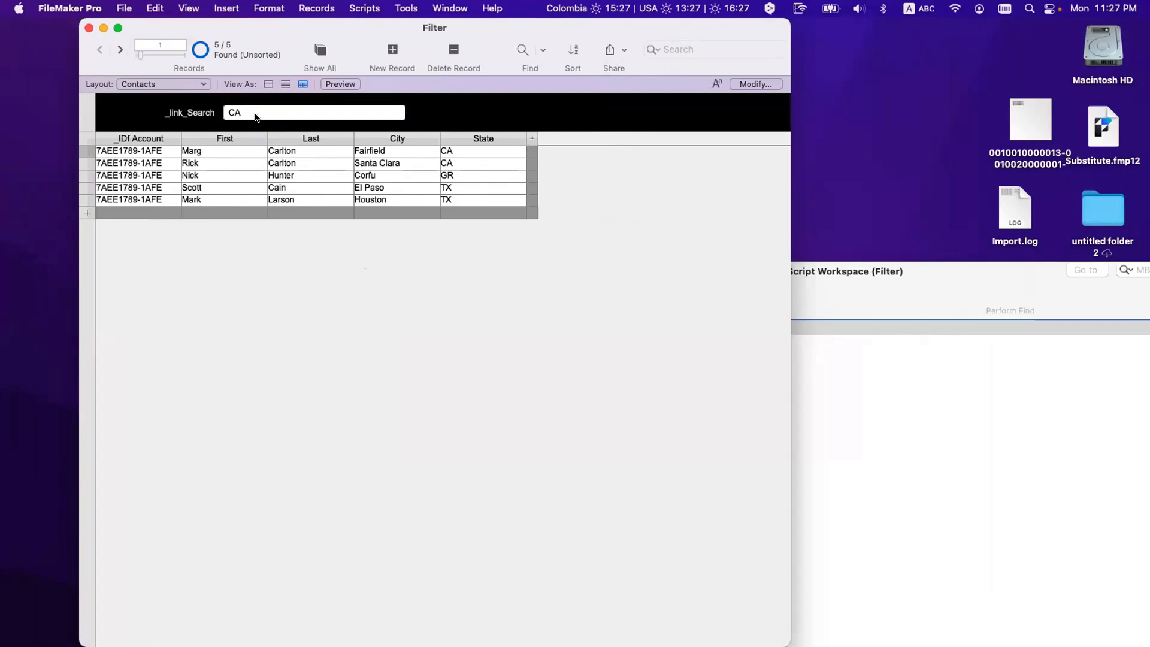
# Step: Open the Data Viewer and start a new watch expression in the Contacts_Self context
pyautogui.click(406, 7)
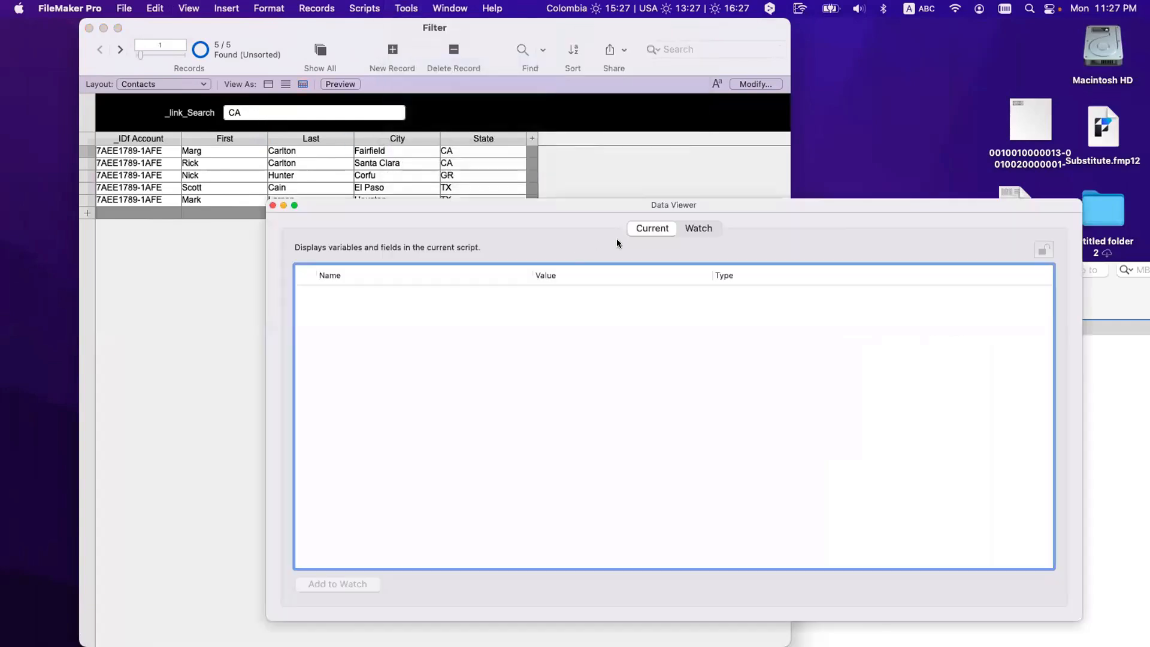
pyautogui.click(697, 228)
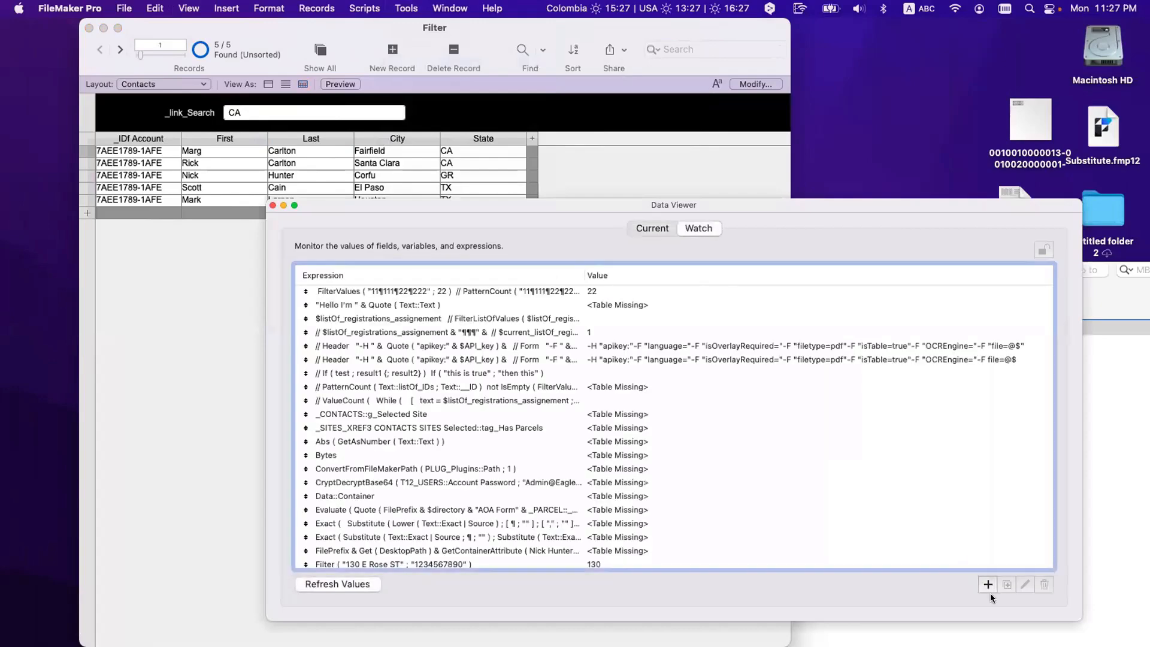
pyautogui.click(992, 581)
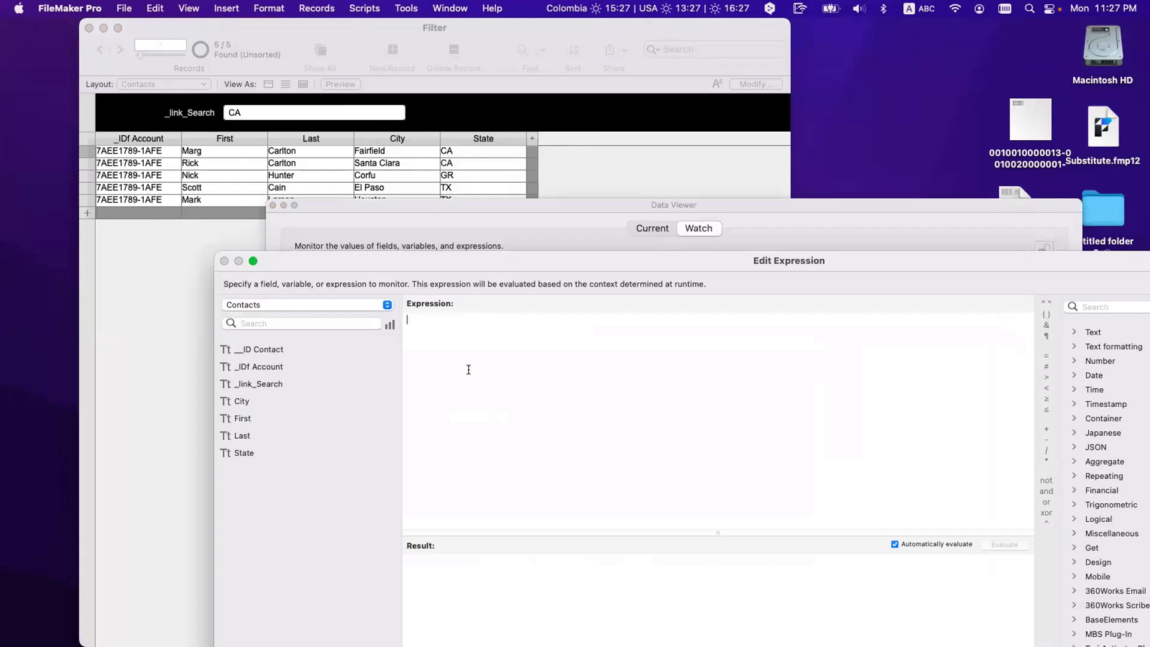
pyautogui.click(333, 307)
pyautogui.click(325, 321)
# Step: Watch List ( Contacts_Self::First ) and move the Data Viewer beside the records
pyautogui.write('list')
pyautogui.press('Return')
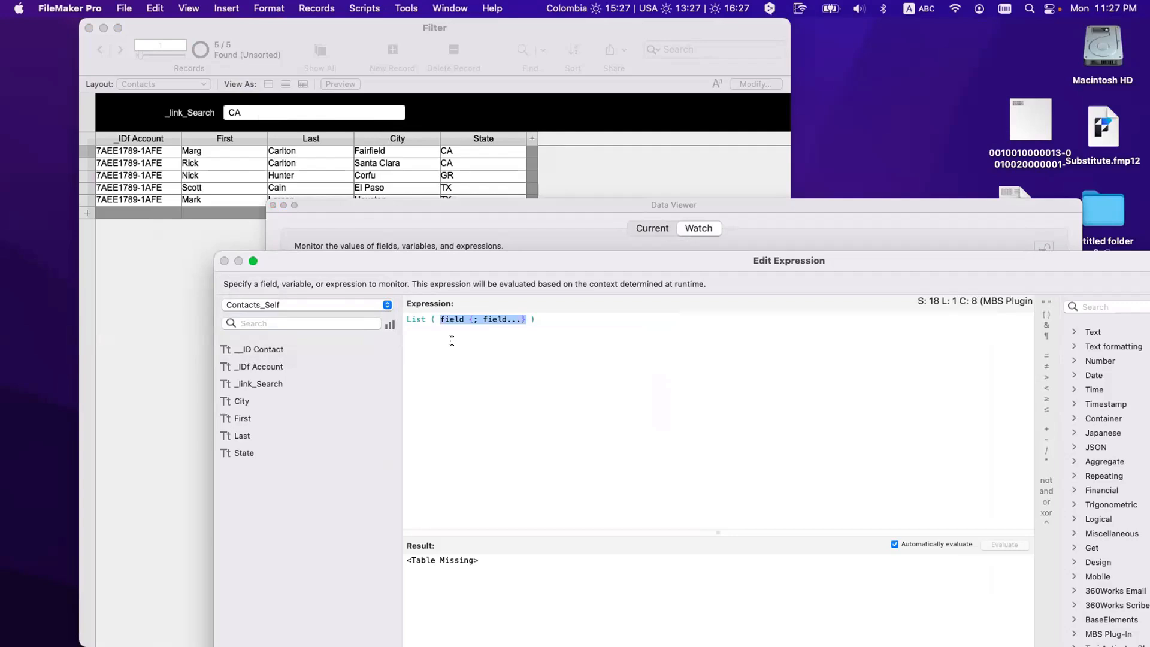
pyautogui.doubleClick(257, 419)
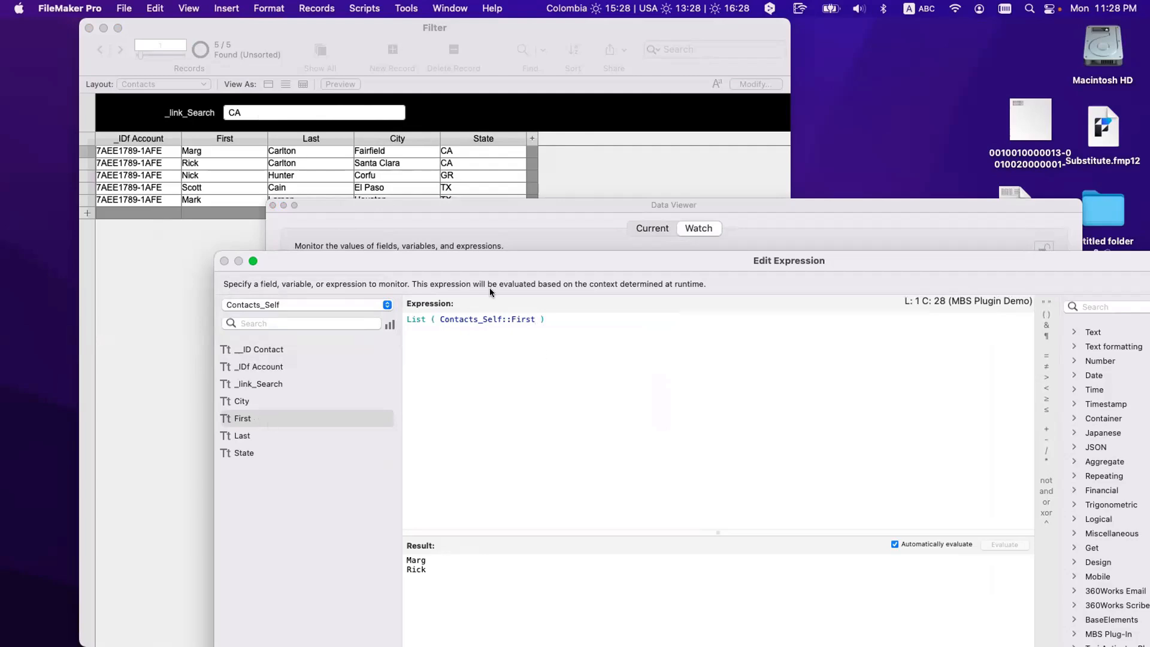
pyautogui.moveTo(498, 263); pyautogui.dragTo(432, 179)
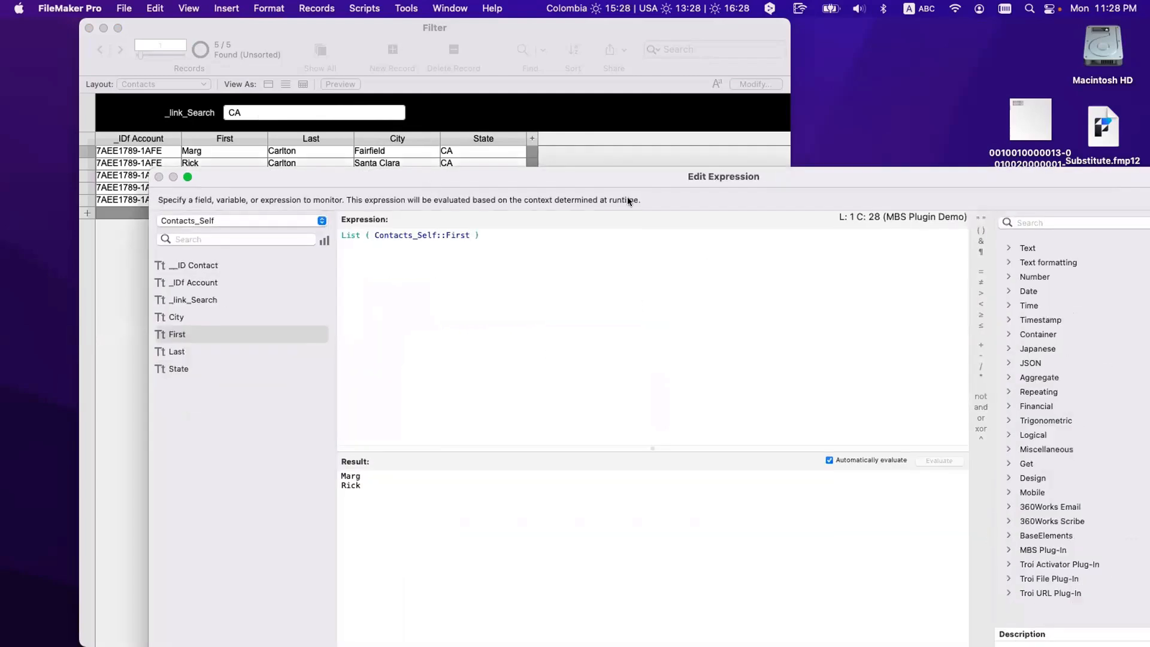
pyautogui.press('Return')
pyautogui.scroll(-1, 597, 563)
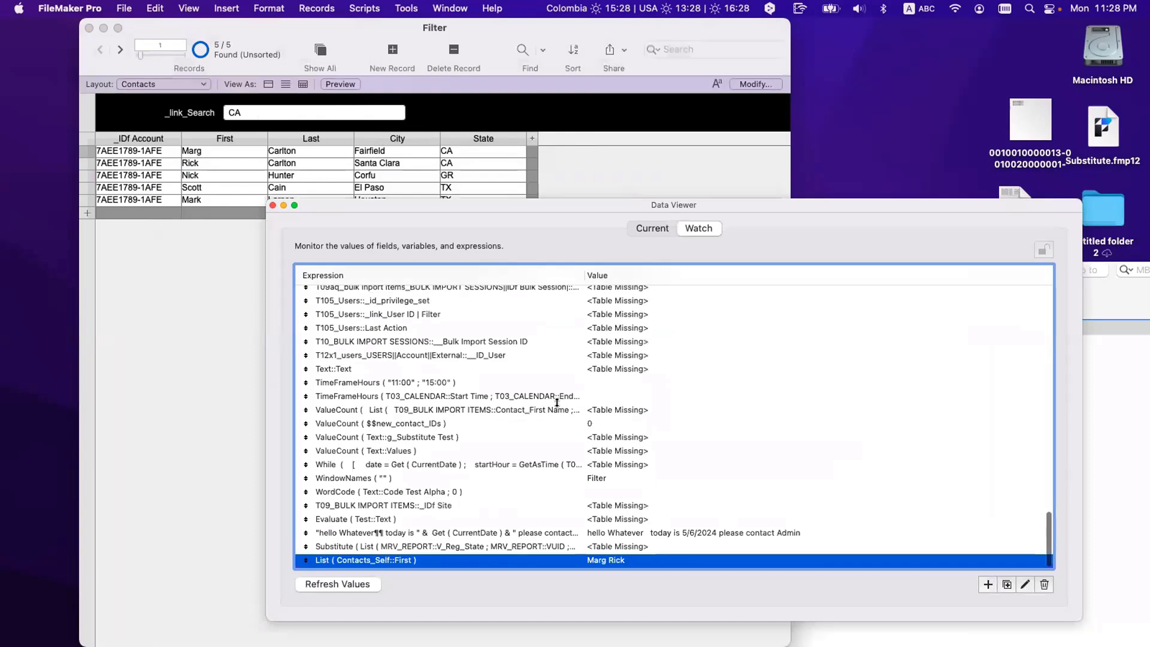
pyautogui.moveTo(496, 204); pyautogui.dragTo(789, 29)
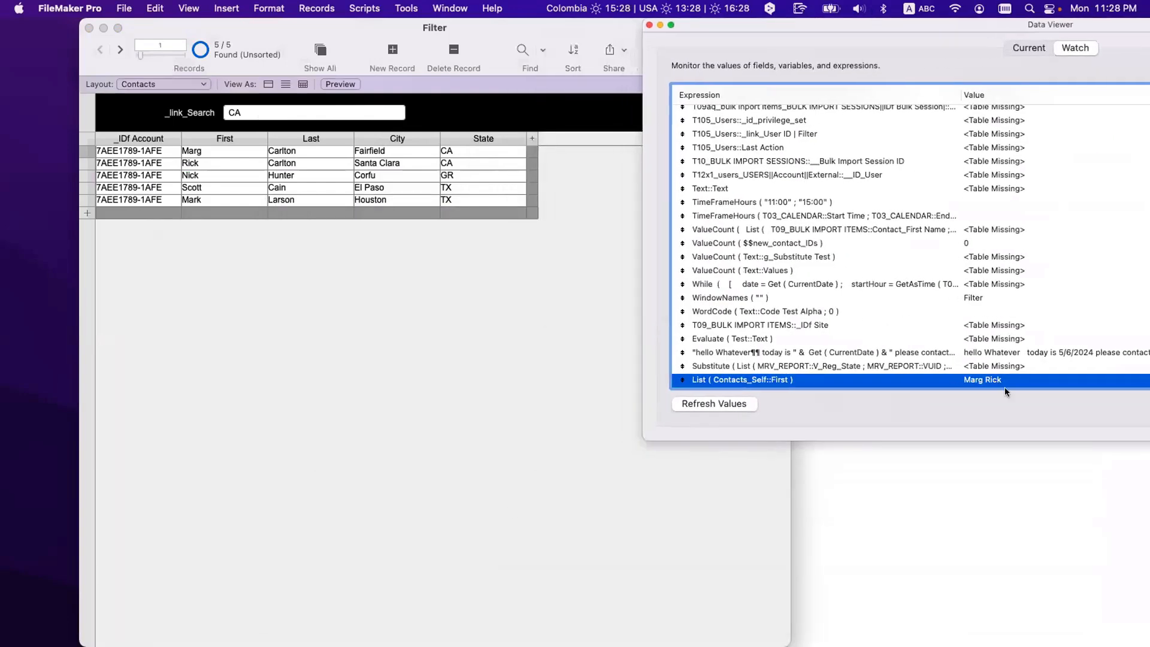
# Step: Replace the CA value in the _link_Search field with TX and commit it
pyautogui.click(328, 356)
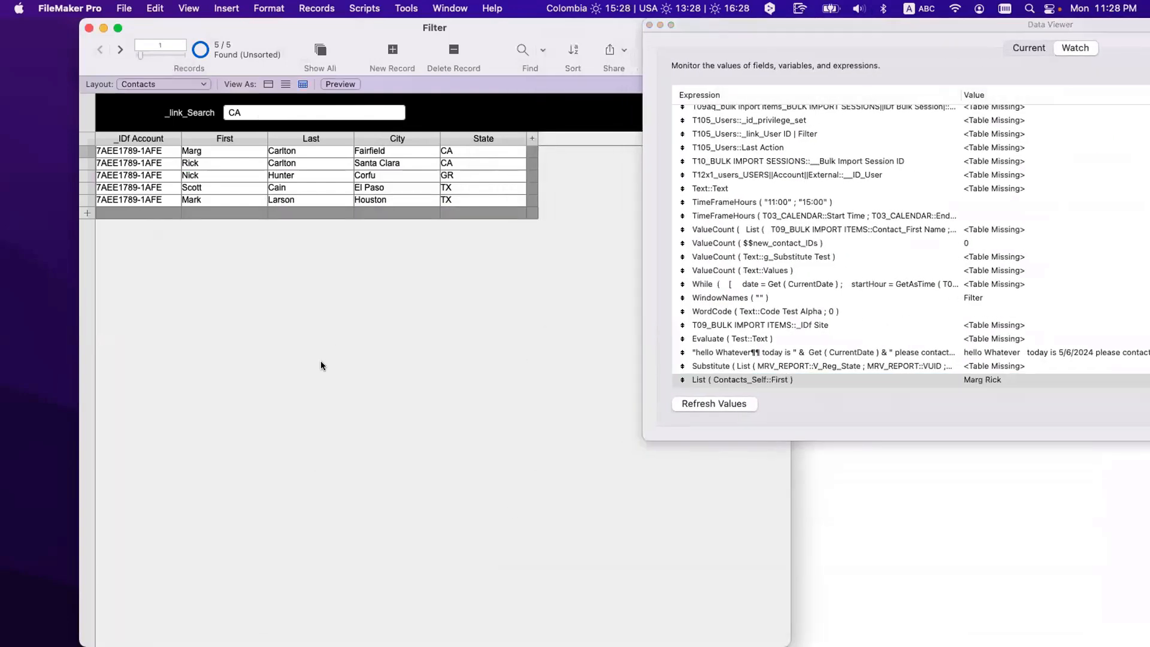
pyautogui.click(285, 110)
pyautogui.tripleClick(285, 109)
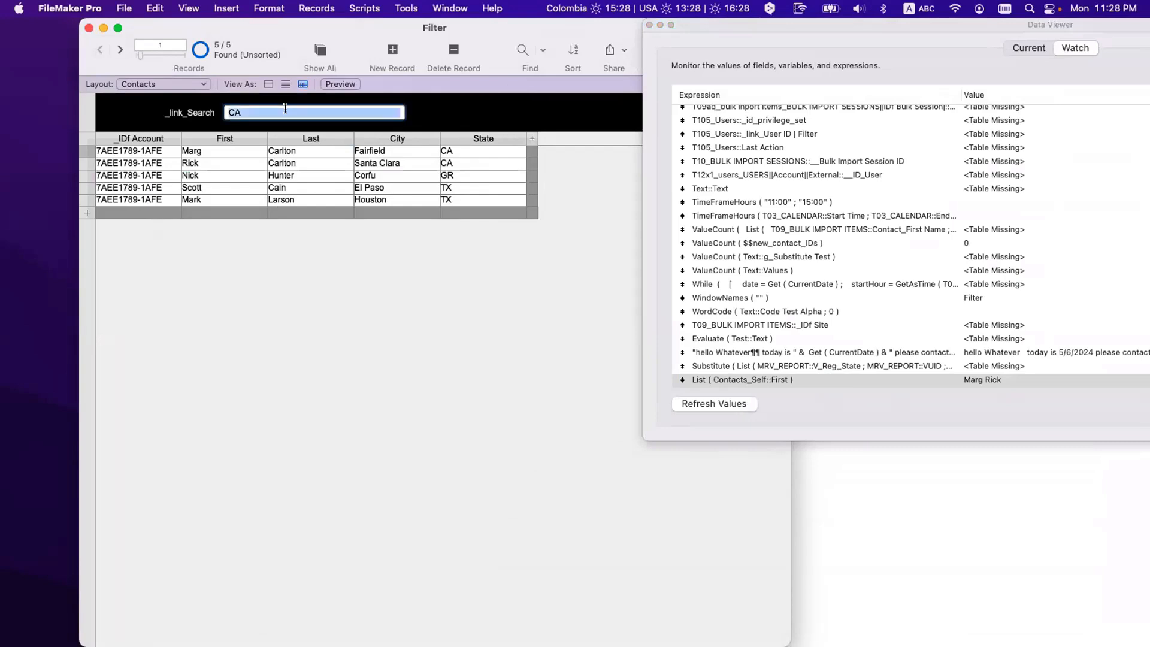
pyautogui.write('TX')
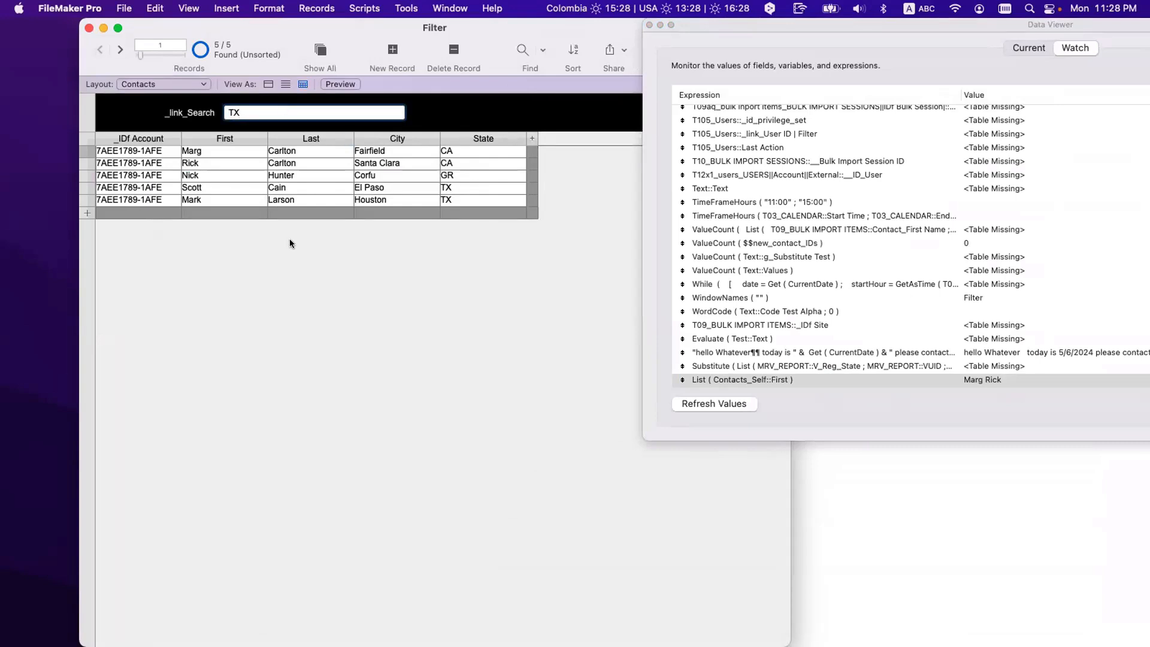
pyautogui.click(290, 244)
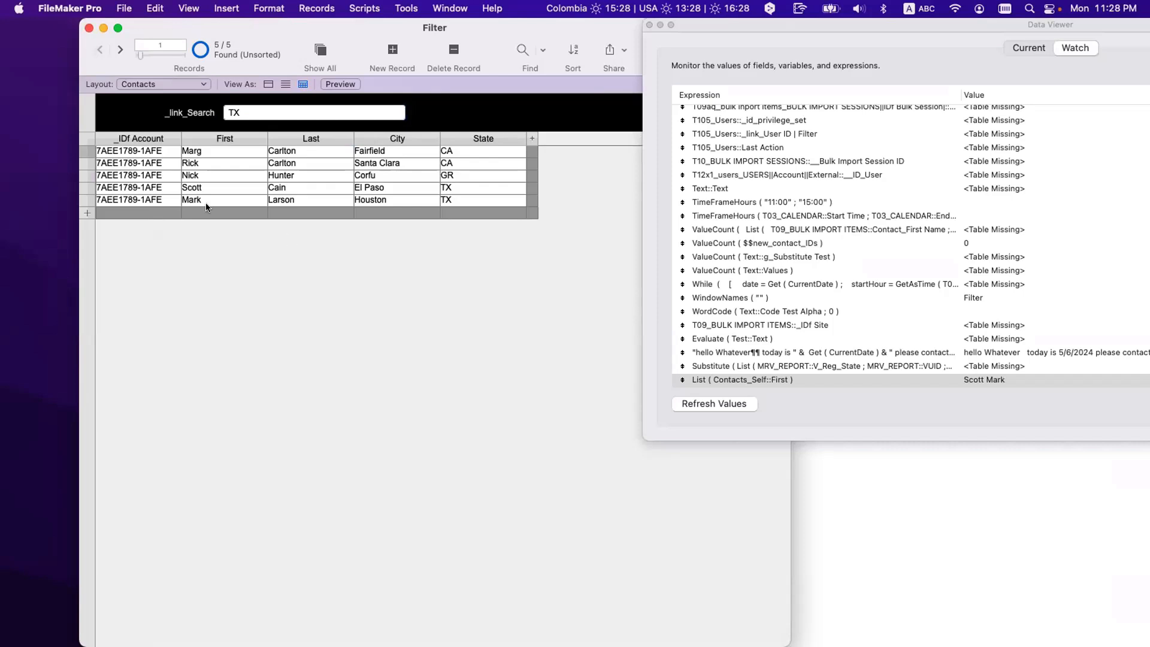
# Step: Change the _link_Search value to GR, close the Data Viewer, and switch to Layout mode
pyautogui.tripleClick(261, 112)
pyautogui.write('GR')
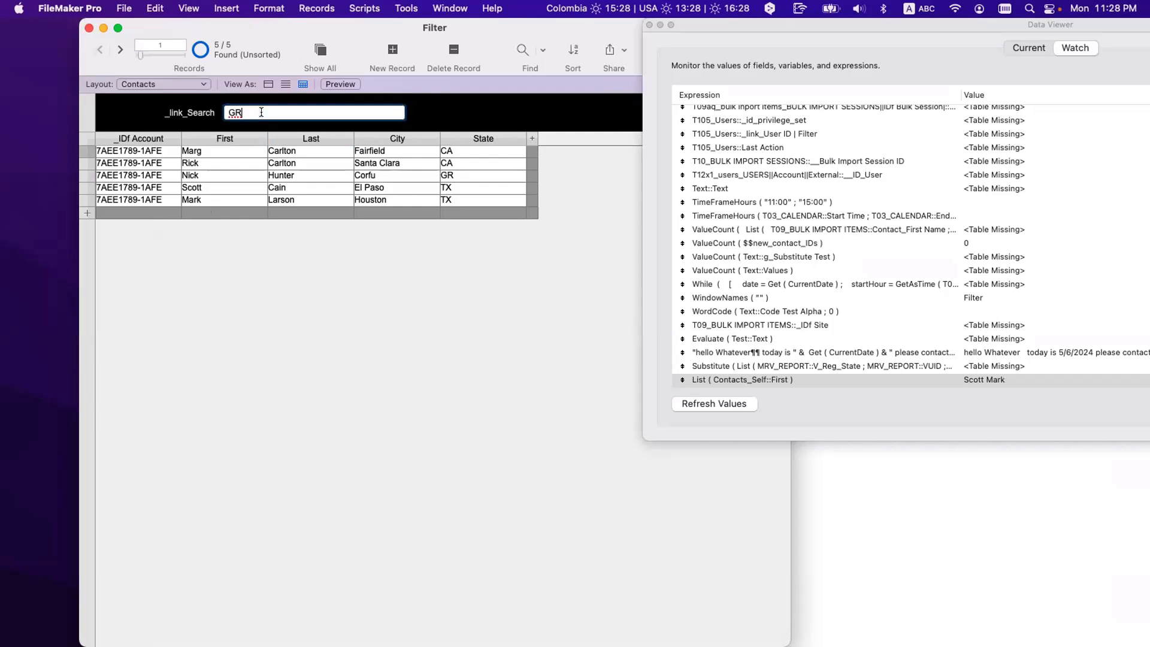
pyautogui.click(279, 267)
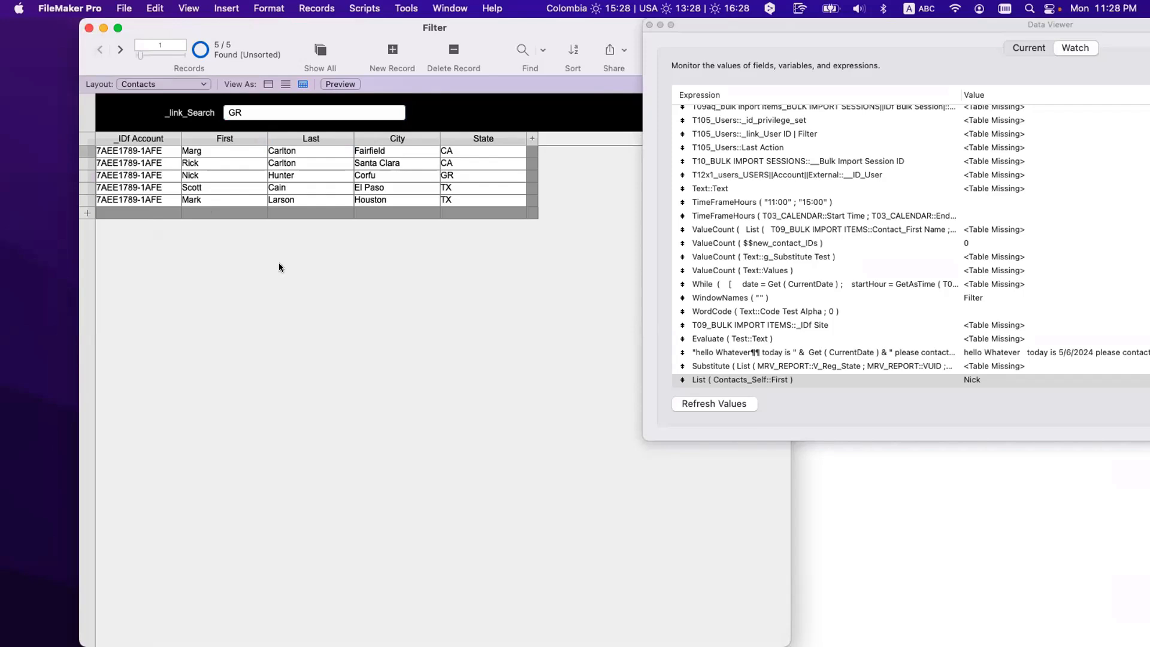
pyautogui.click(650, 25)
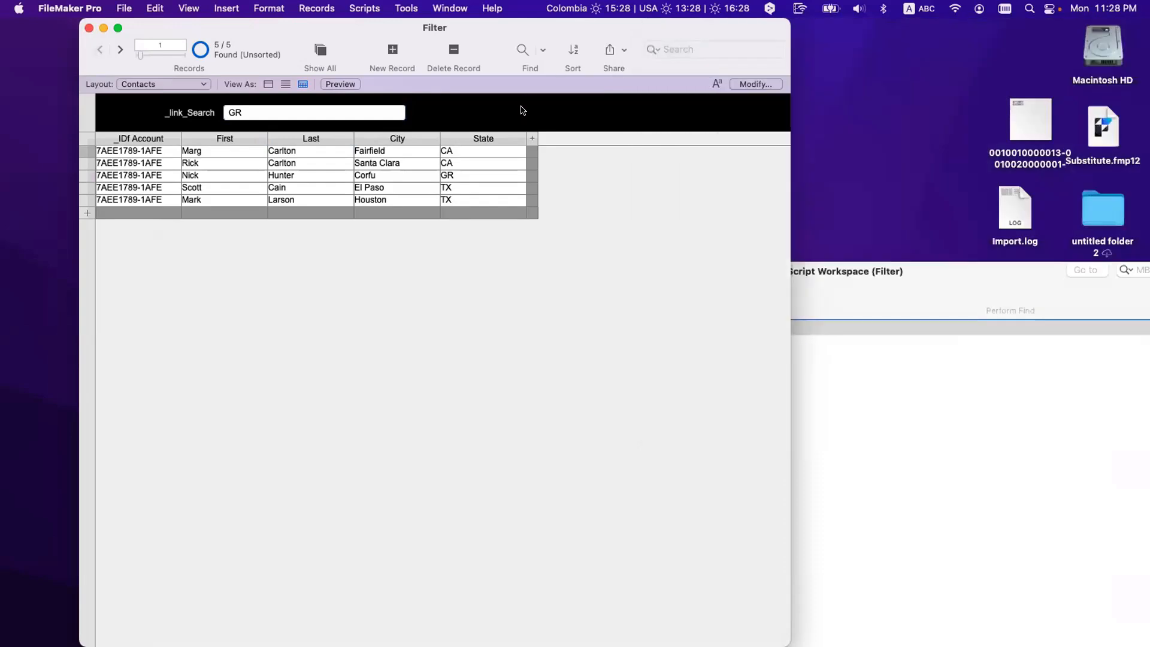
pyautogui.press('super+l')
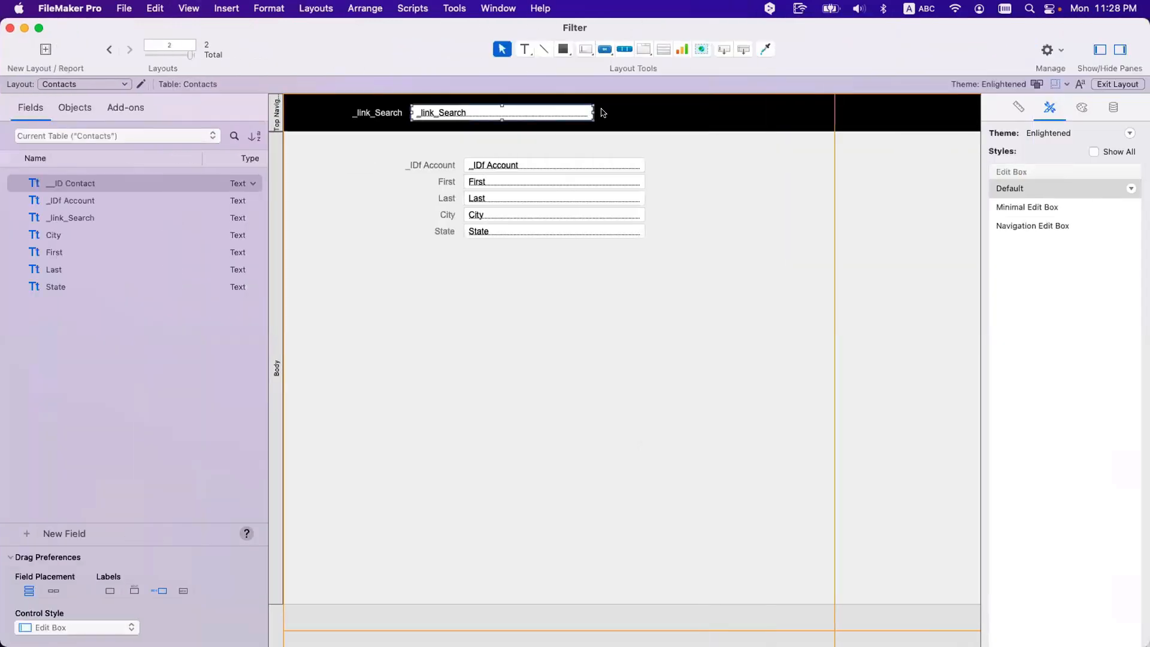
# Step: Narrow the _link_Search field and rearrange the Filter and Script Workspace windows
pyautogui.moveTo(593, 113); pyautogui.dragTo(547, 112)
pyautogui.moveTo(900, 60); pyautogui.dragTo(807, 460)
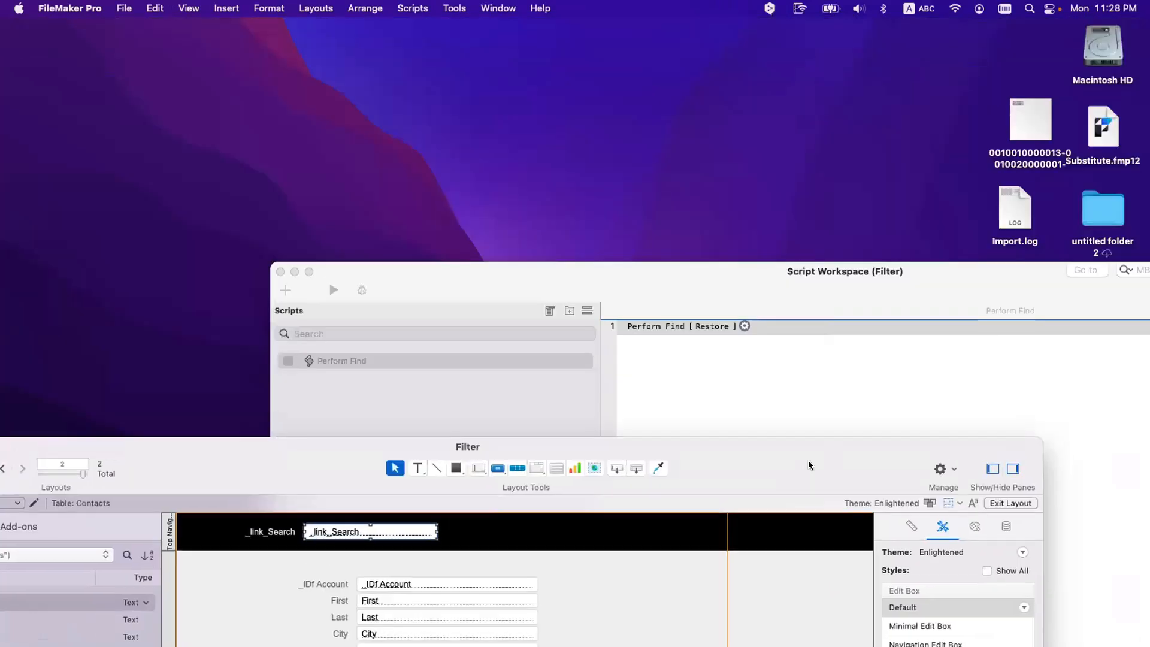
pyautogui.click(651, 327)
pyautogui.moveTo(706, 282); pyautogui.dragTo(822, 247)
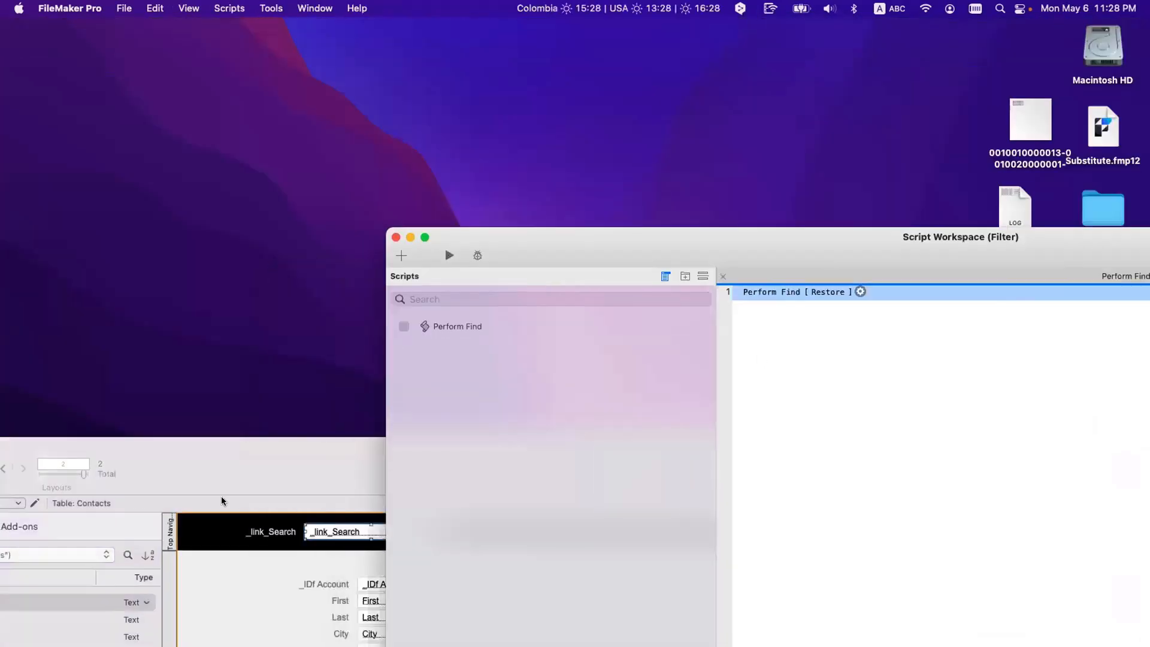
pyautogui.moveTo(221, 476); pyautogui.dragTo(273, 170)
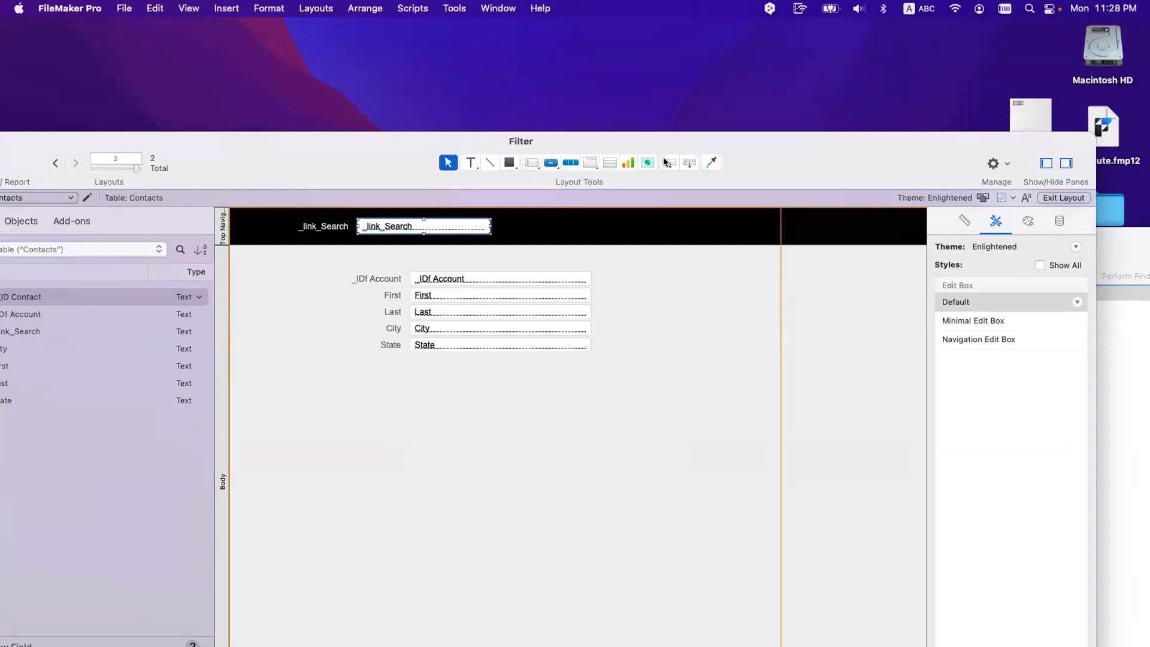
# Step: Draw a button labelled GtRR beside _link_Search with its action set to Single Step
pyautogui.click(551, 162)
pyautogui.moveTo(496, 220); pyautogui.dragTo(563, 235)
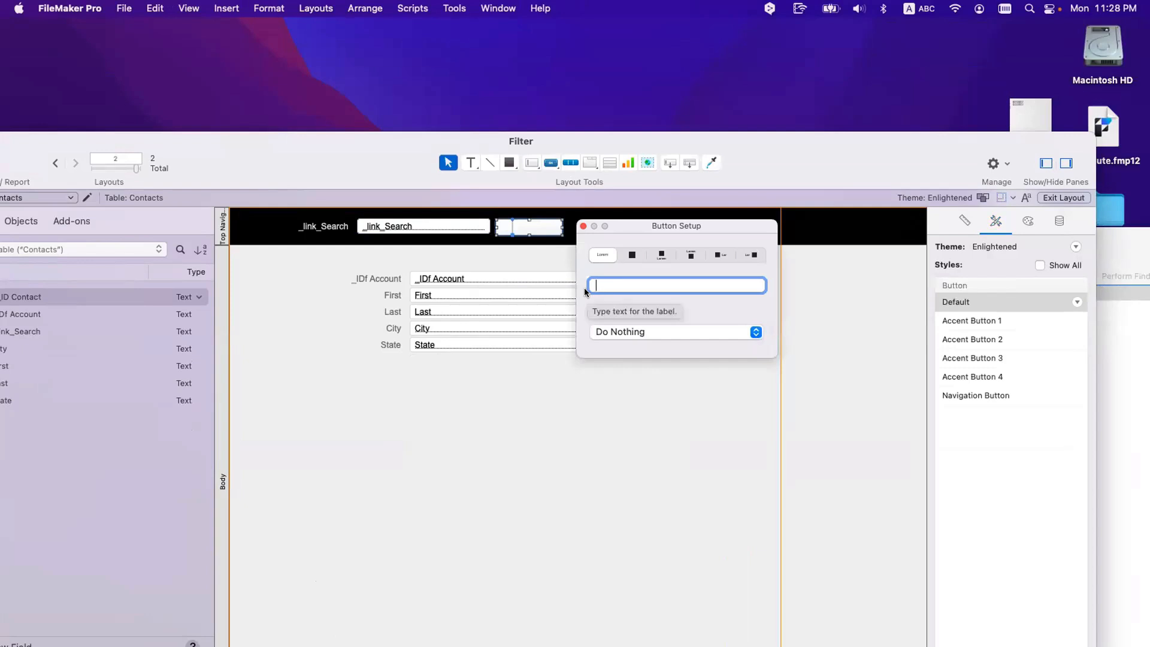
pyautogui.write('GtRR')
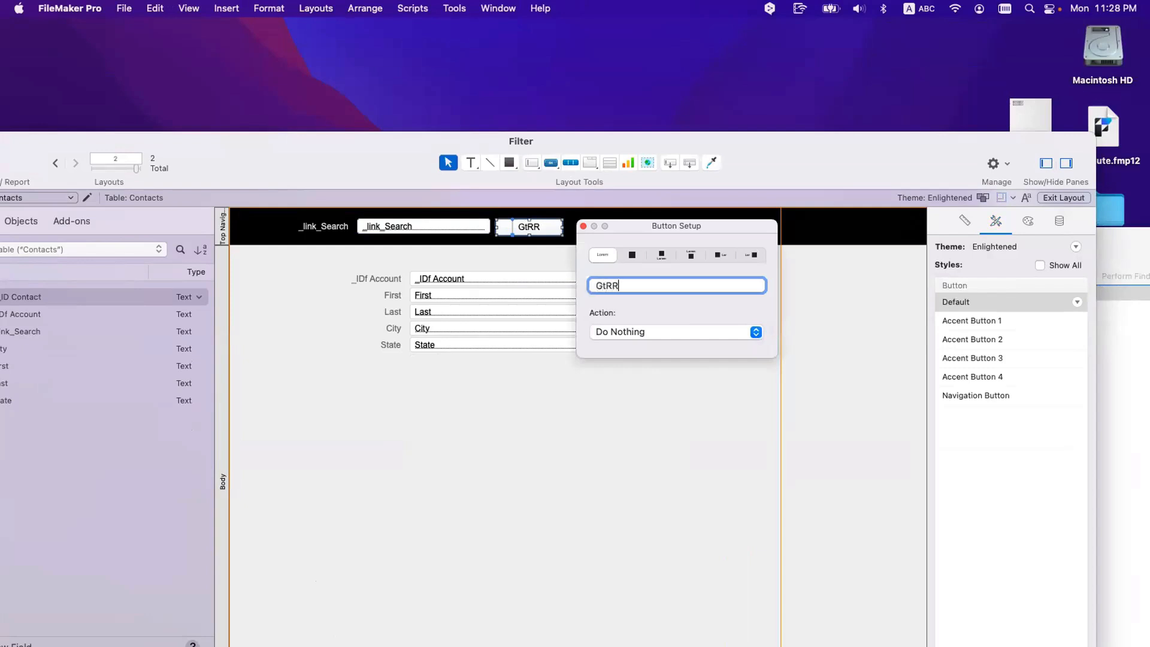
pyautogui.click(627, 330)
pyautogui.click(624, 357)
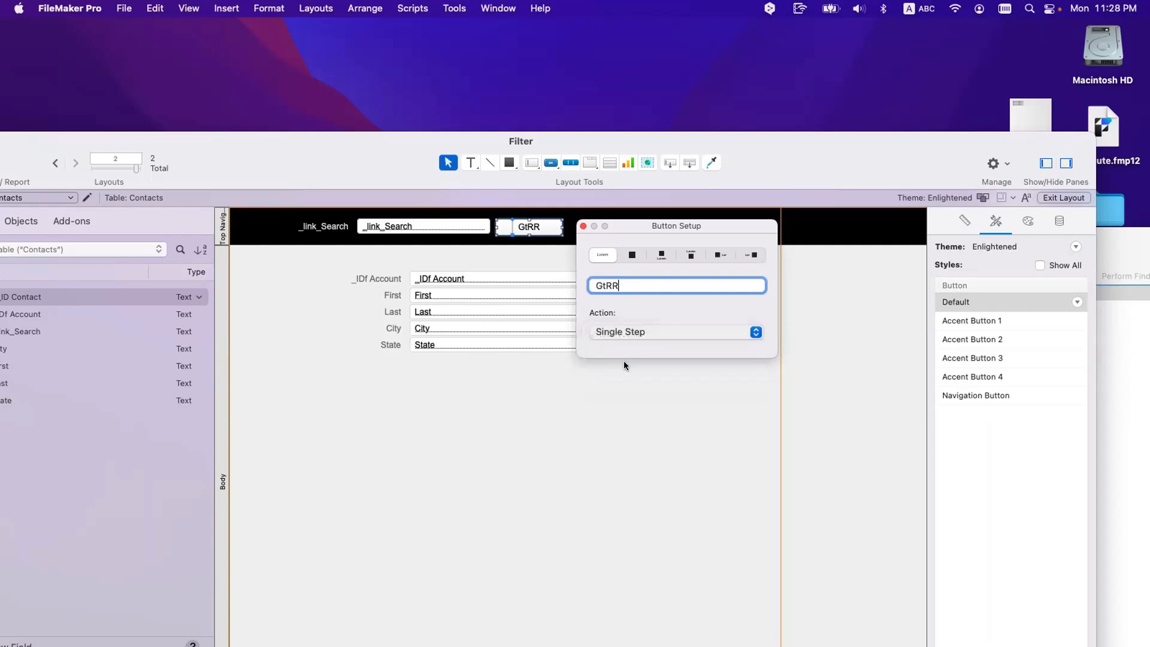
# Step: Make the button's step Go to Related Record using the gtrr shortcut
pyautogui.click(163, 79)
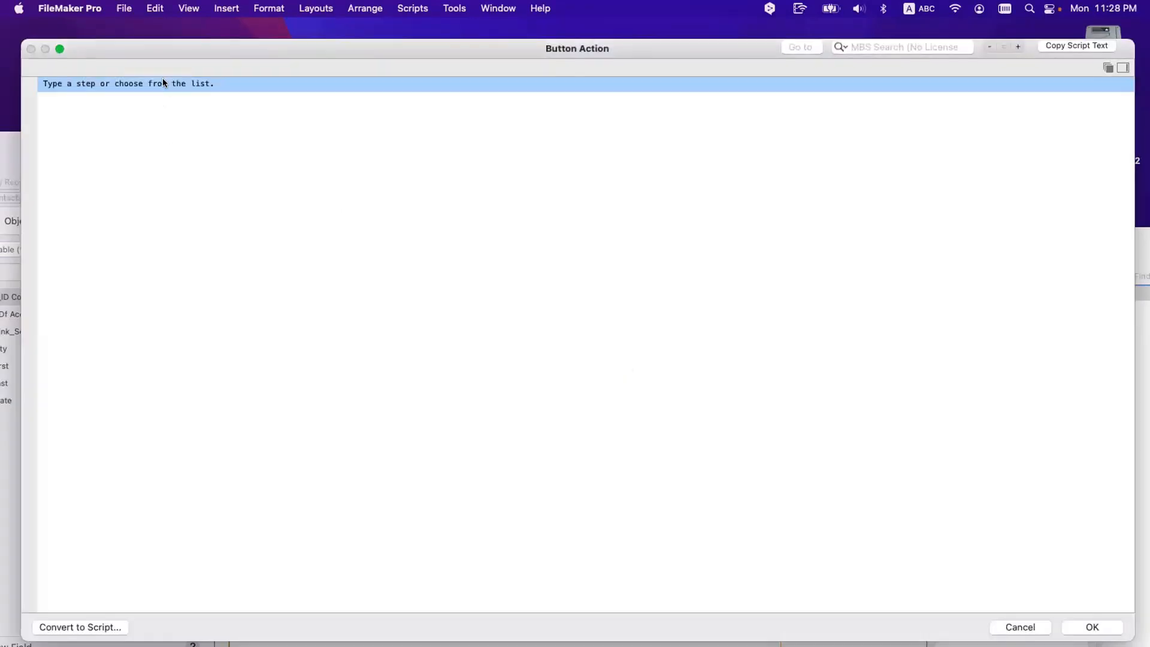
pyautogui.write('gtrr')
pyautogui.press('Return')
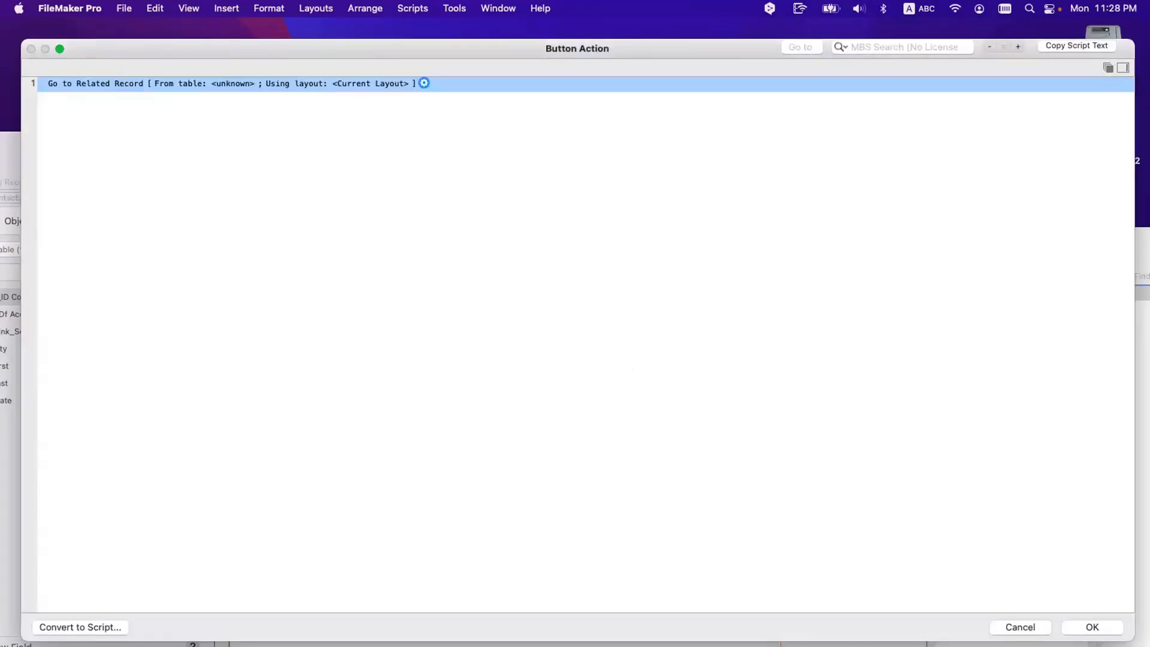
pyautogui.click(821, 223)
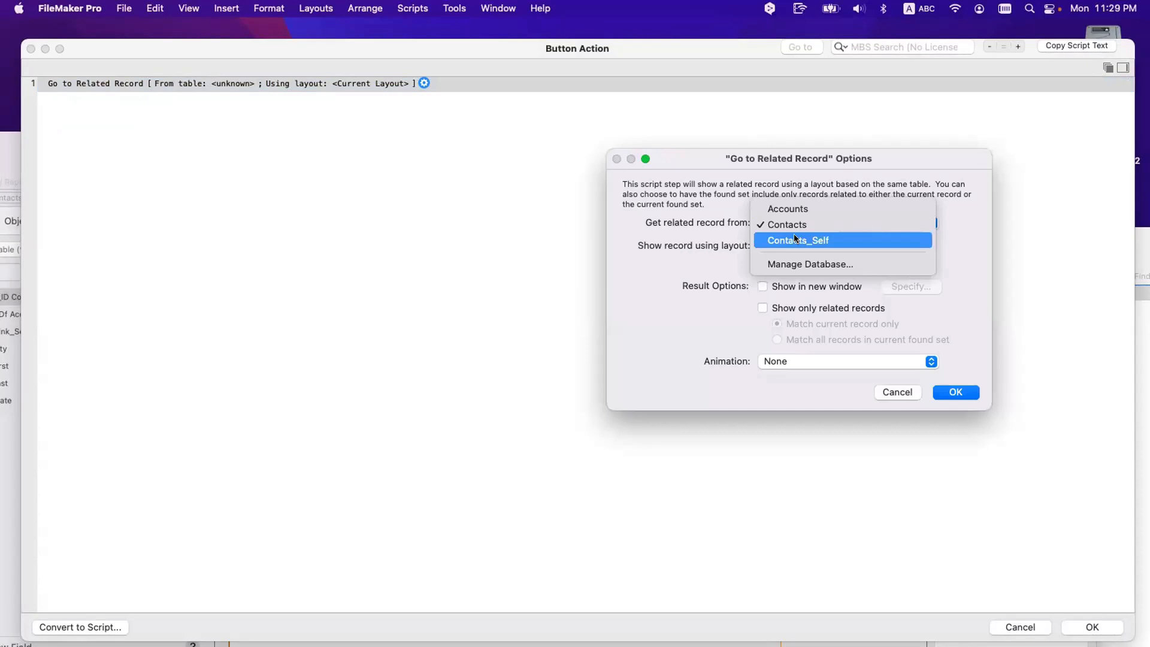
pyautogui.press('Escape')
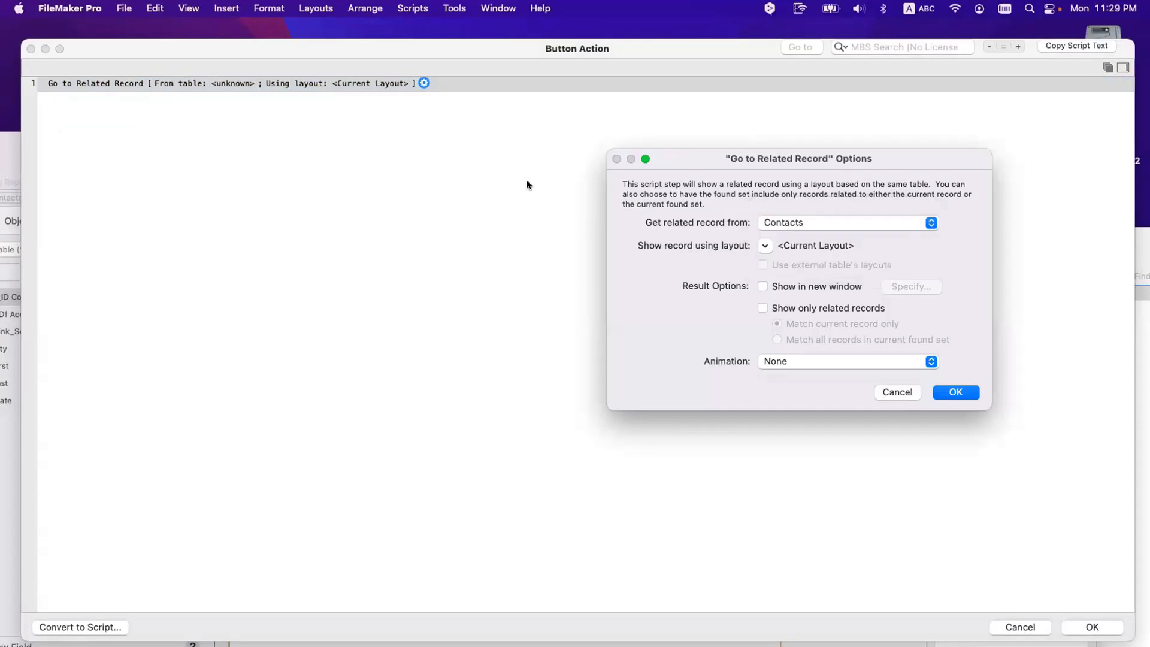
pyautogui.press('Escape')
pyautogui.moveTo(432, 70); pyautogui.dragTo(641, 380)
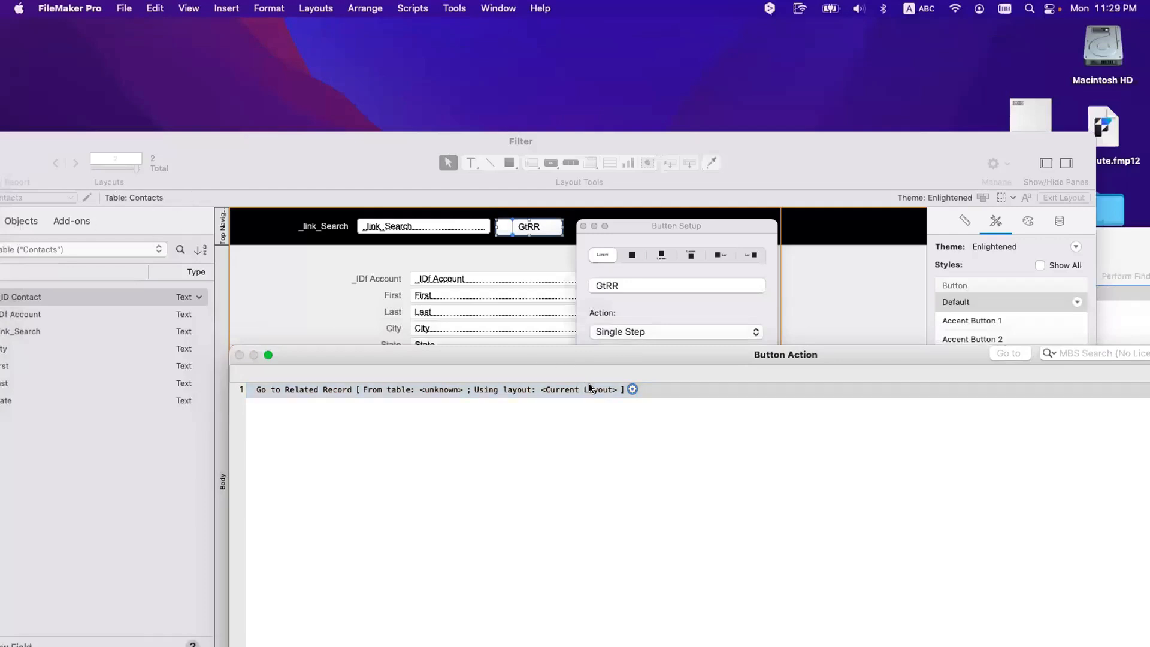
pyautogui.moveTo(628, 363); pyautogui.dragTo(585, 291)
# Step: Set Go to Related Record to get related records from Contacts_Self
pyautogui.doubleClick(357, 165)
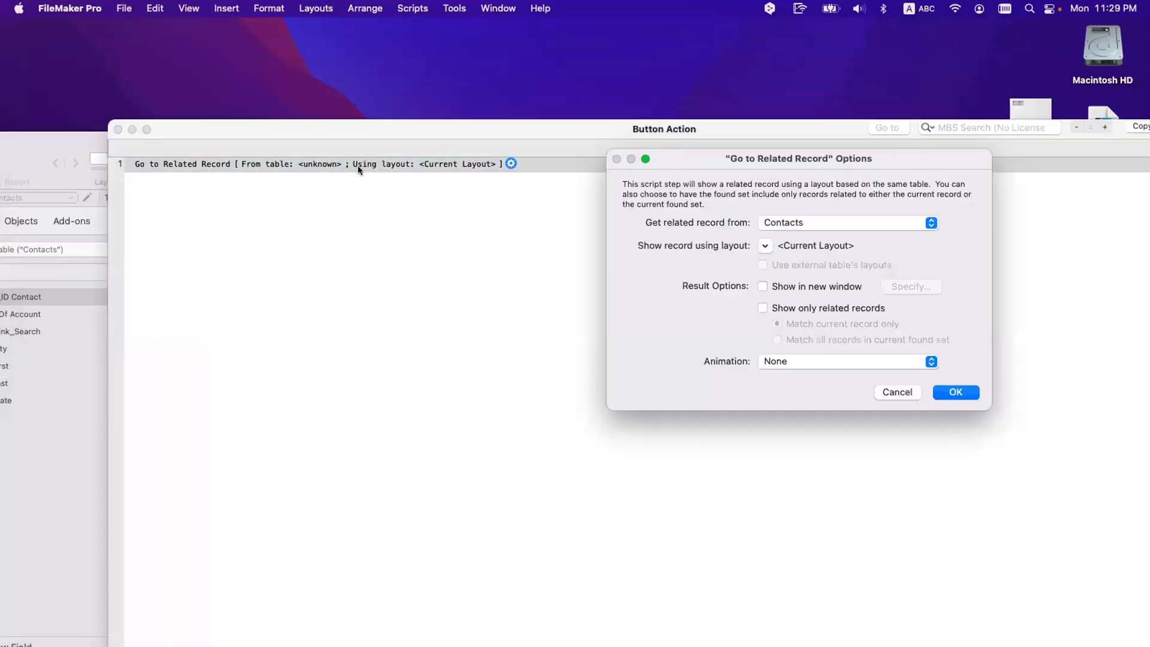
pyautogui.click(786, 222)
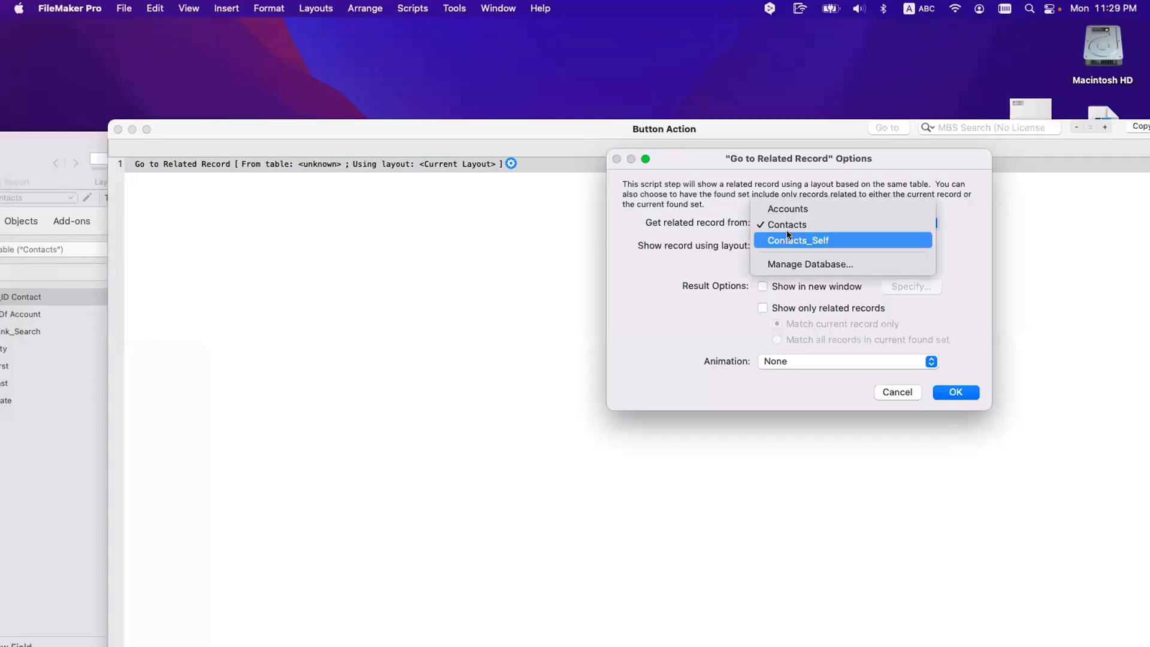
pyautogui.click(787, 235)
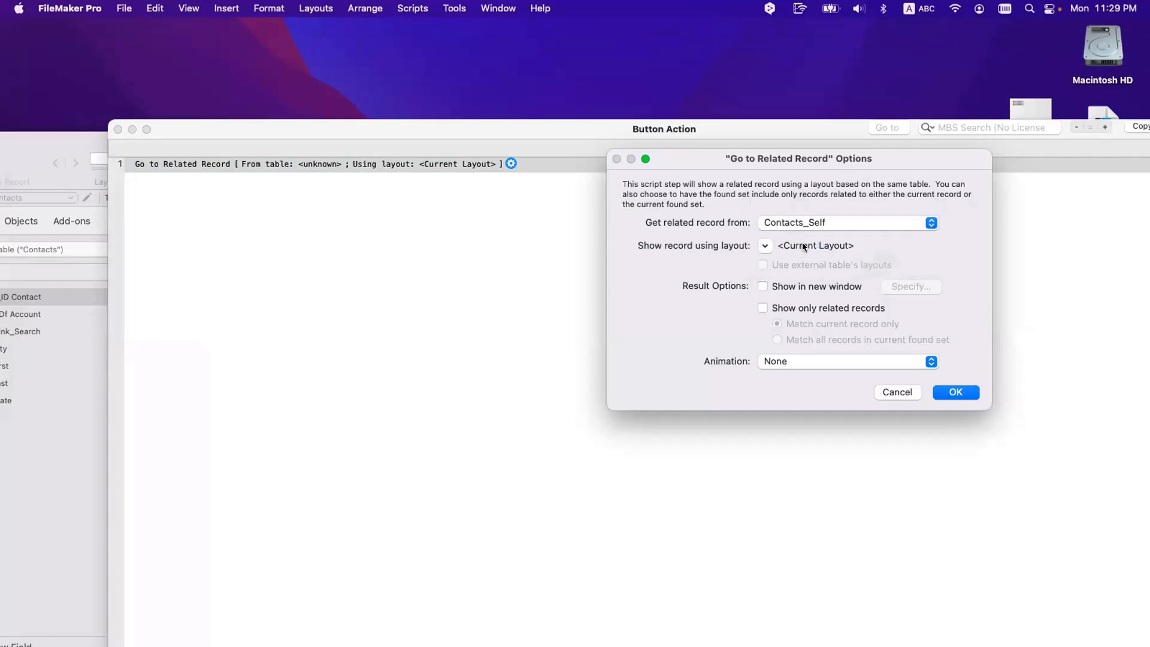
pyautogui.moveTo(405, 127); pyautogui.dragTo(478, 378)
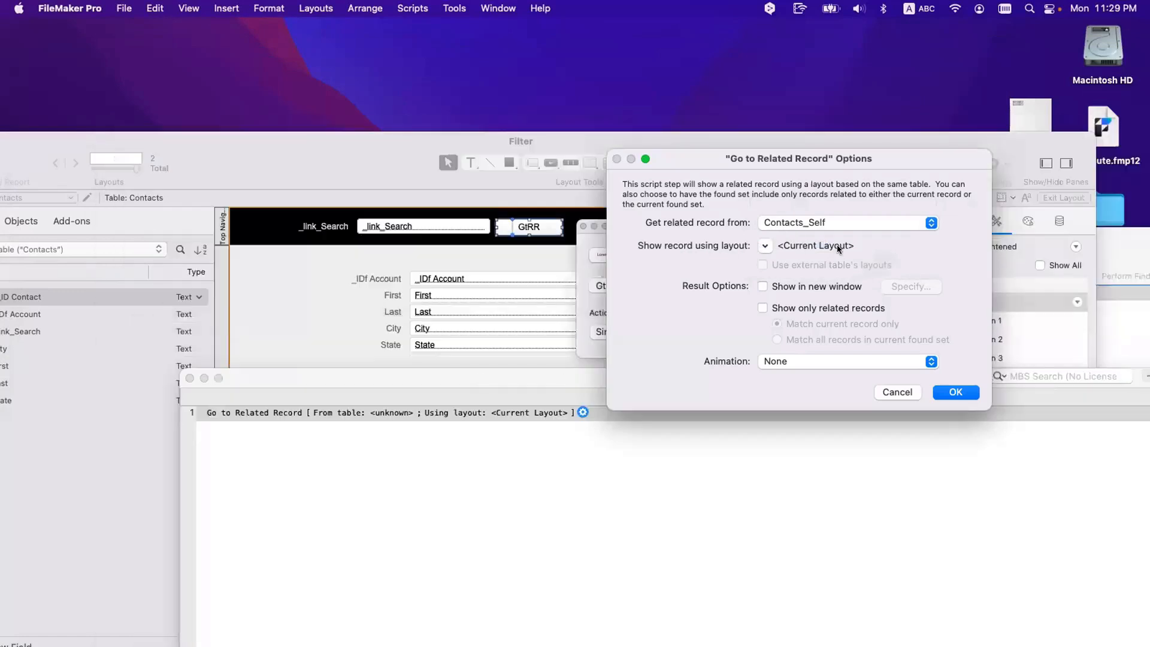
# Step: Show related records on the current layout, keeping Contacts_Self as the related table
pyautogui.click(756, 242)
pyautogui.click(778, 288)
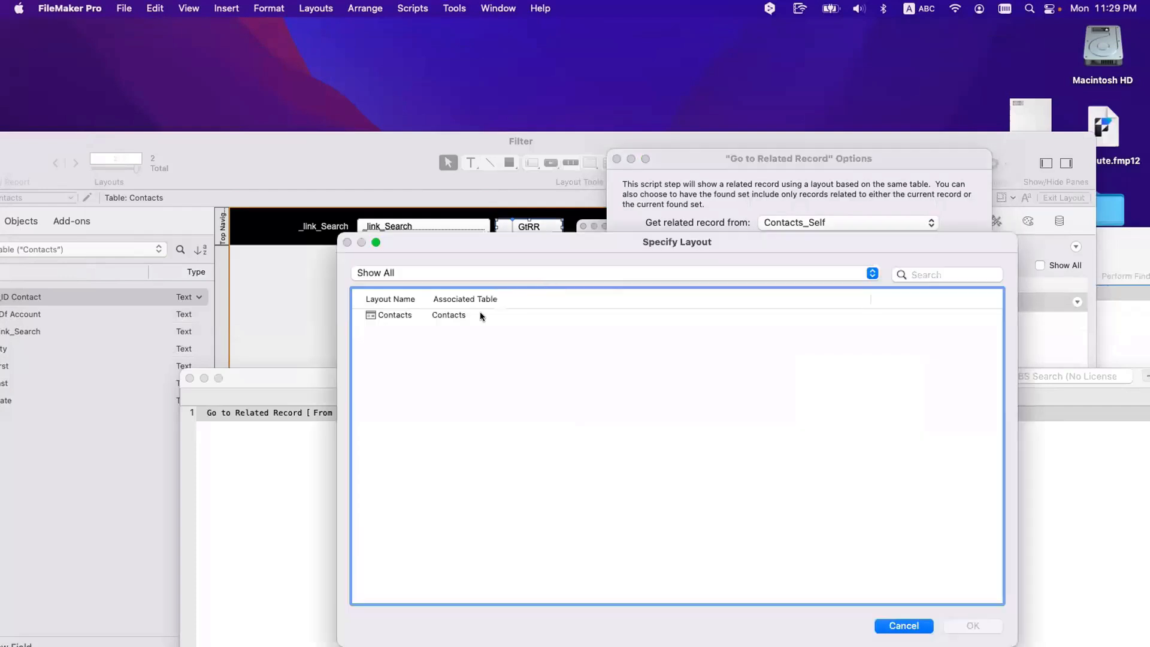
pyautogui.click(454, 315)
pyautogui.press('Return')
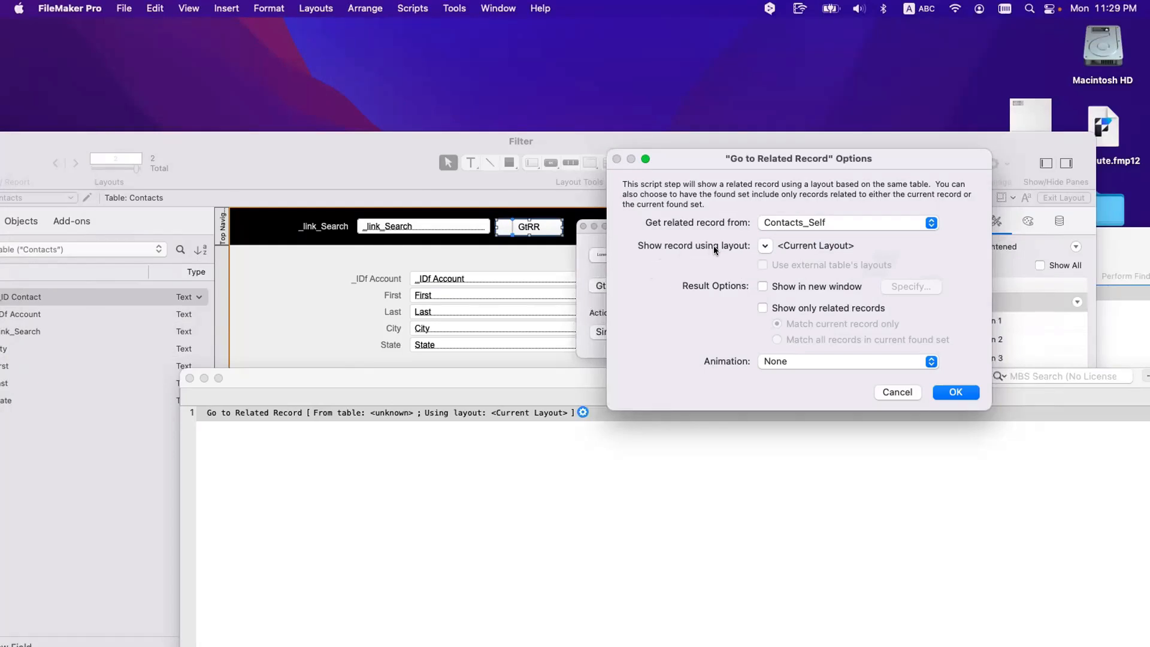
pyautogui.click(796, 227)
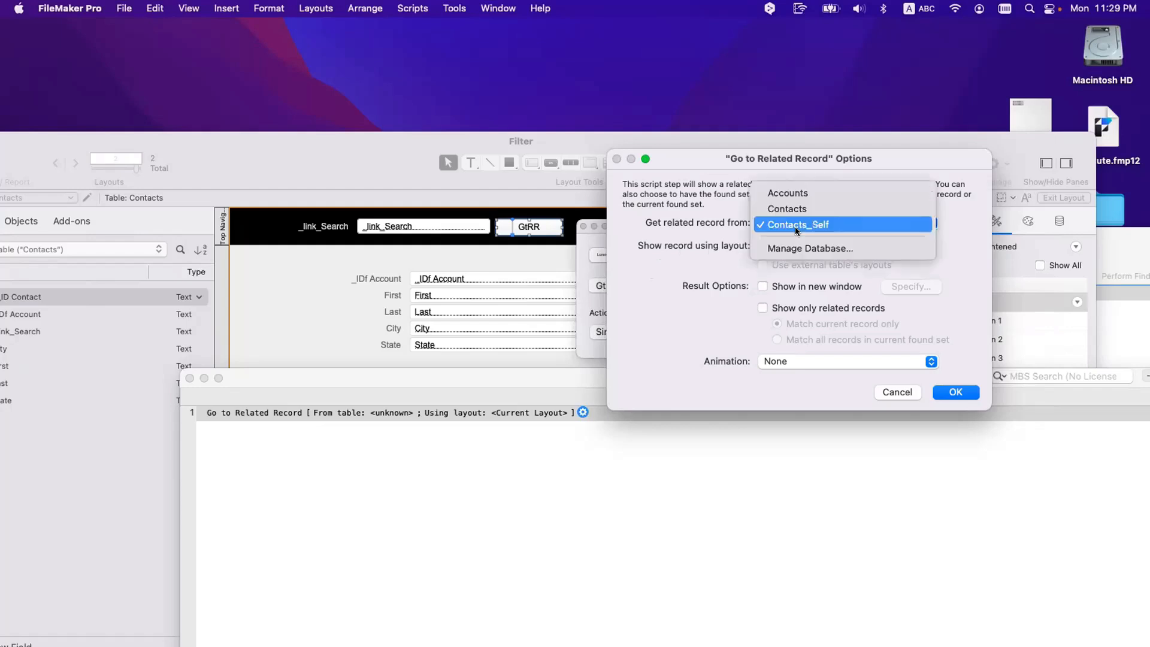
pyautogui.click(797, 225)
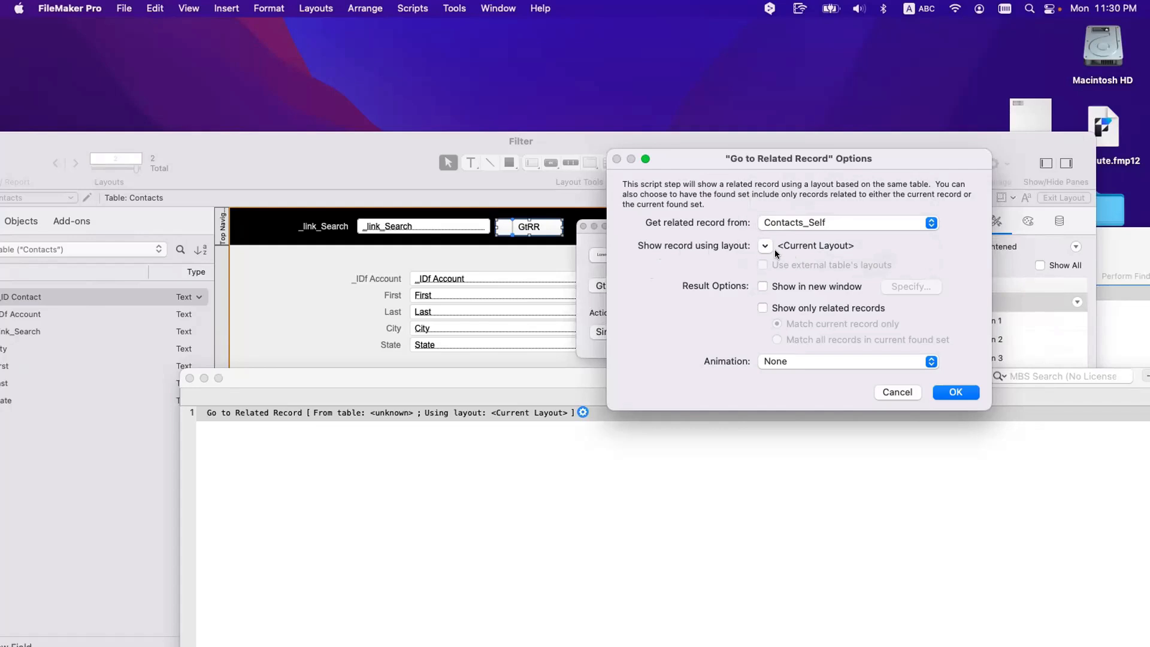
# Step: Make Go to Related Record show only related records on the current layout
pyautogui.click(784, 309)
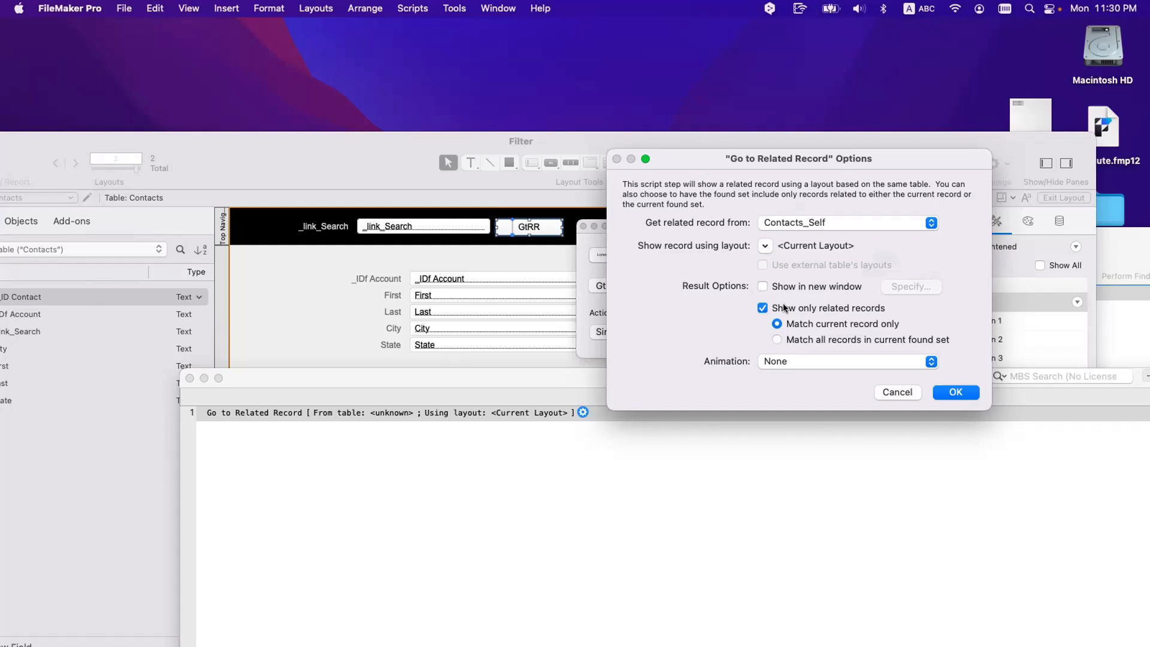
pyautogui.click(956, 392)
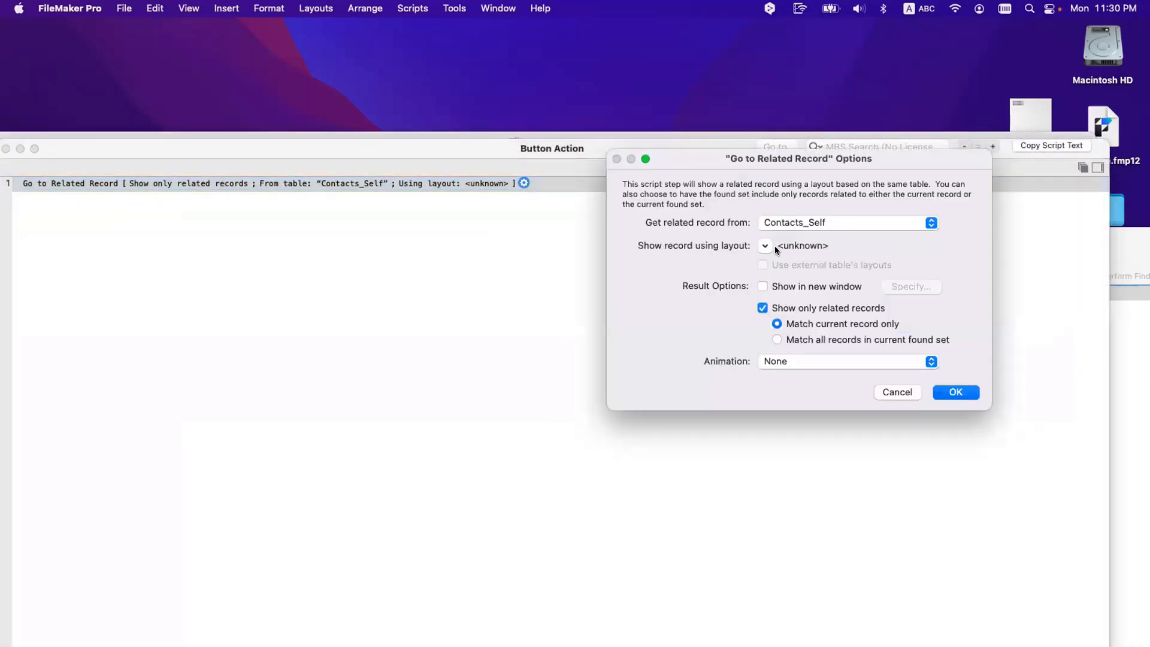
pyautogui.click(766, 245)
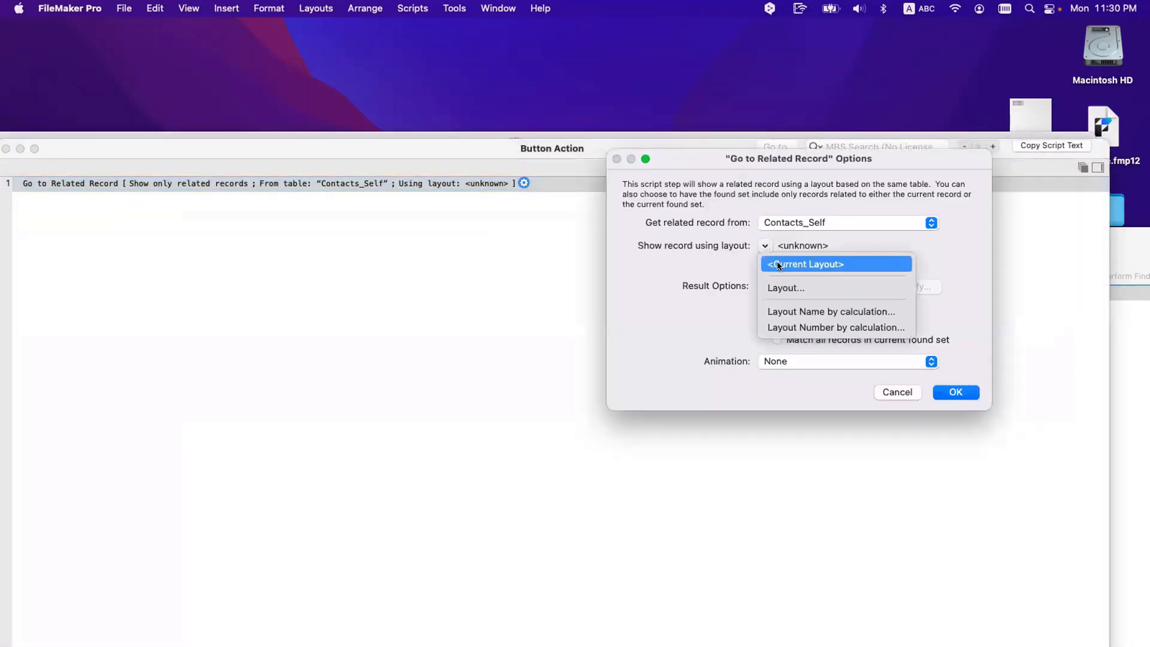
pyautogui.click(779, 264)
pyautogui.click(955, 392)
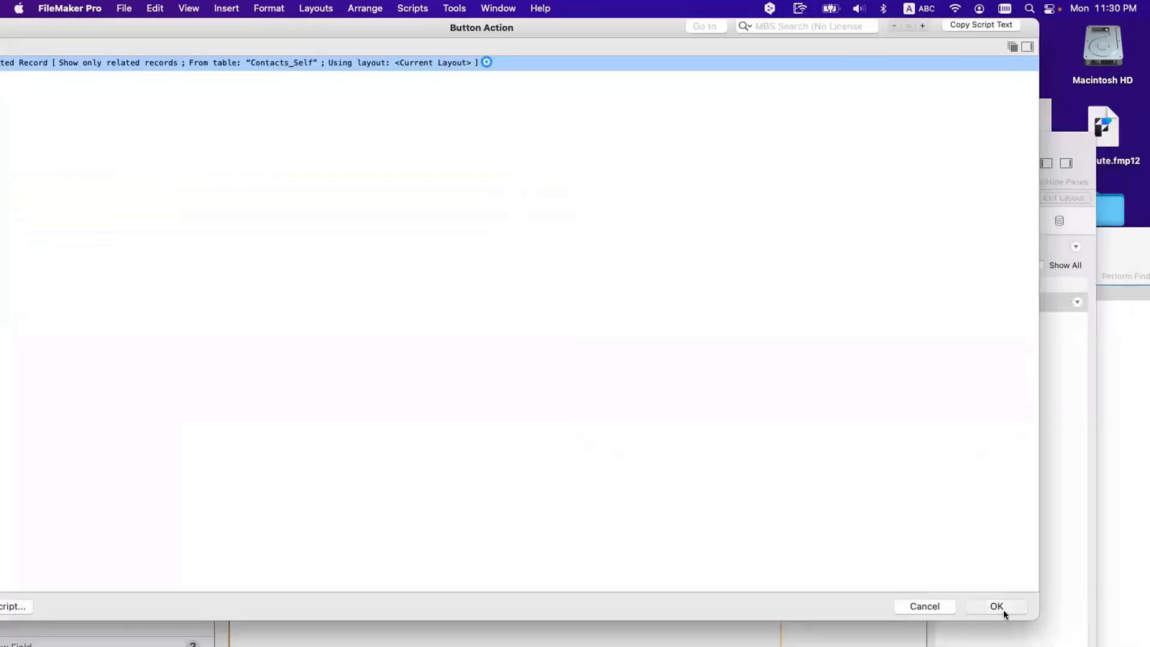
# Step: Finish the button setup, style the GtRR button Accent Button 1, and switch to Browse mode
pyautogui.click(1004, 609)
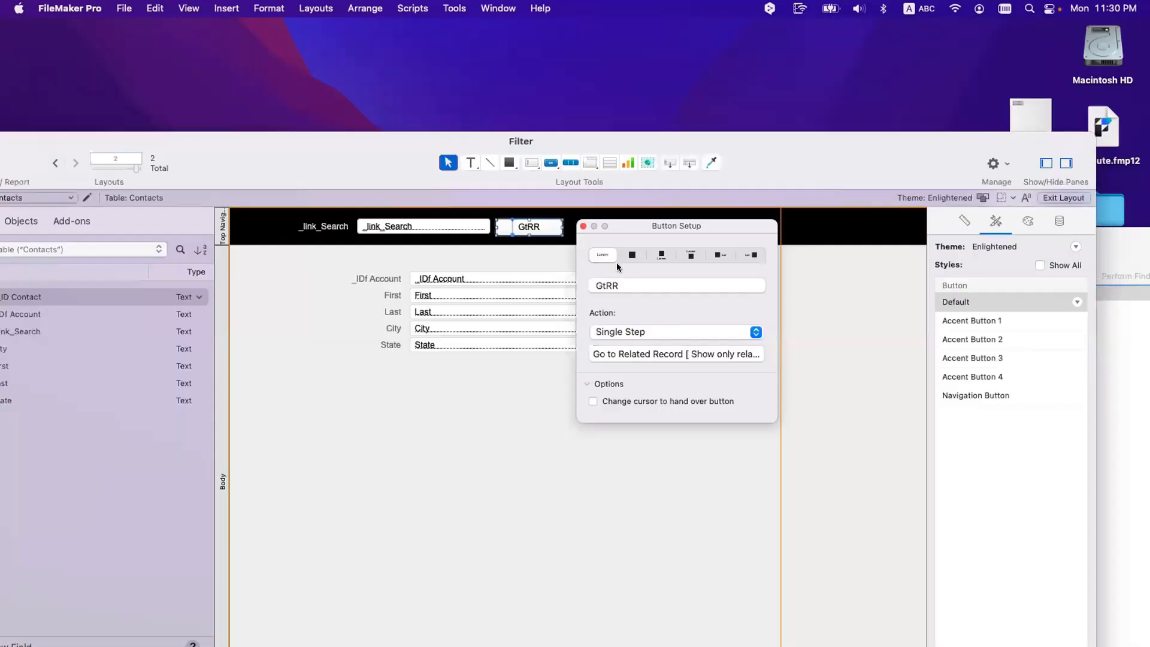
pyautogui.click(581, 226)
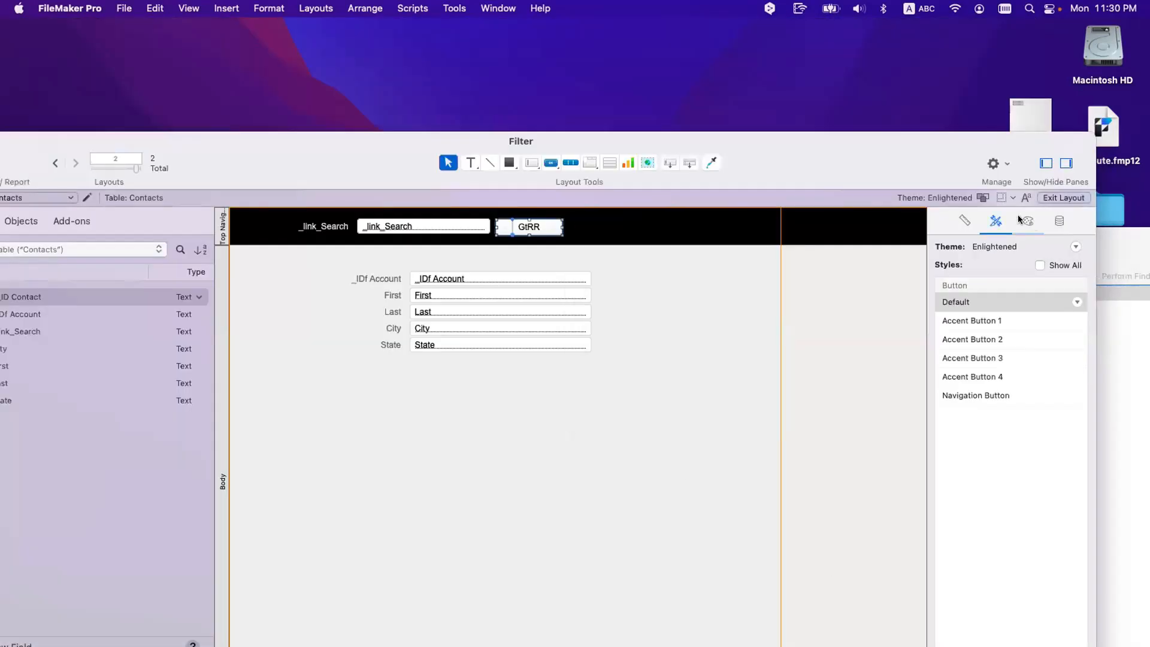
pyautogui.click(983, 321)
pyautogui.moveTo(544, 228); pyautogui.dragTo(542, 225)
pyautogui.click(542, 250)
pyautogui.press('super+b')
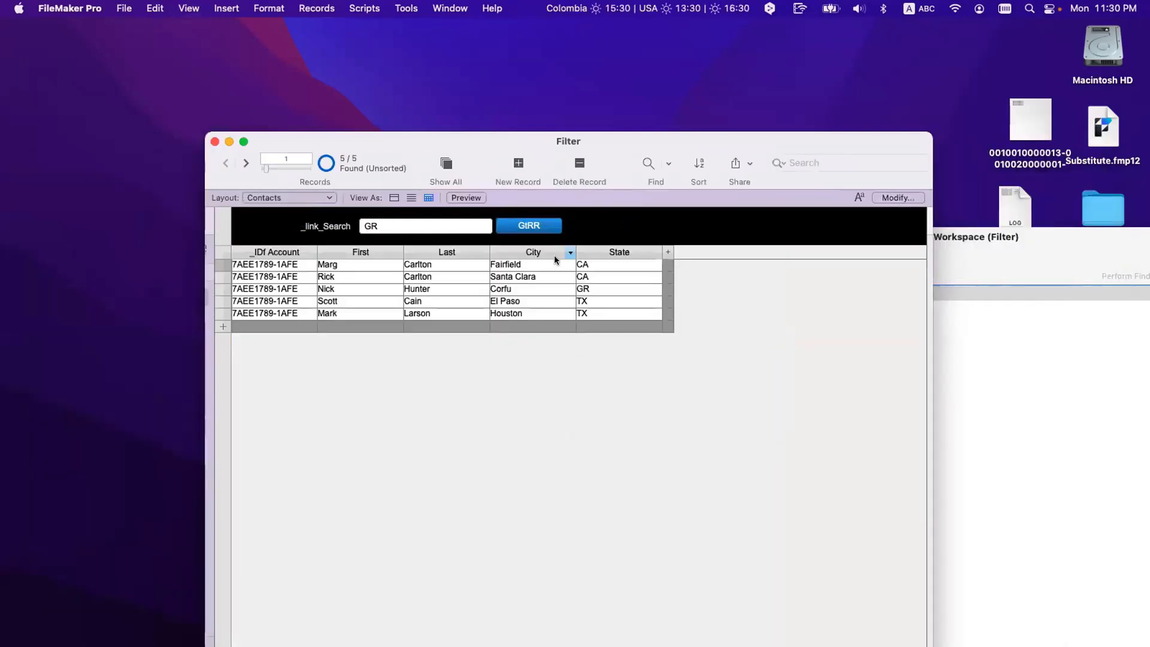
# Step: Filter the contacts with GtRR by state code CA, then by TX
pyautogui.click(478, 230)
pyautogui.press('super+a')
pyautogui.write('CA')
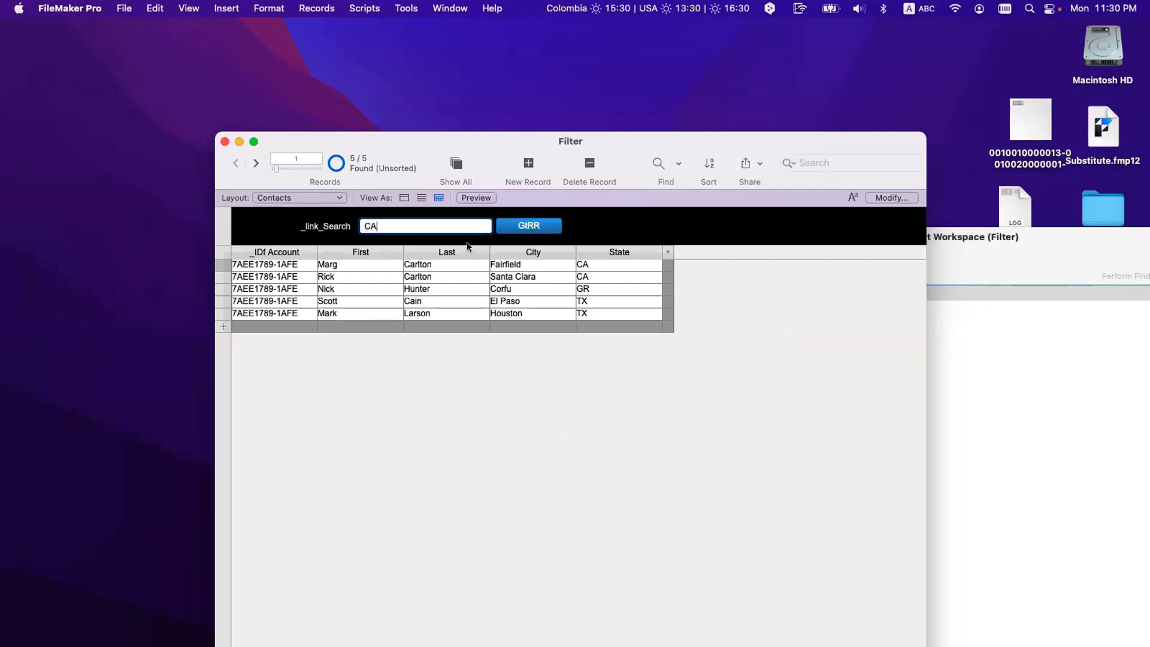
pyautogui.click(543, 225)
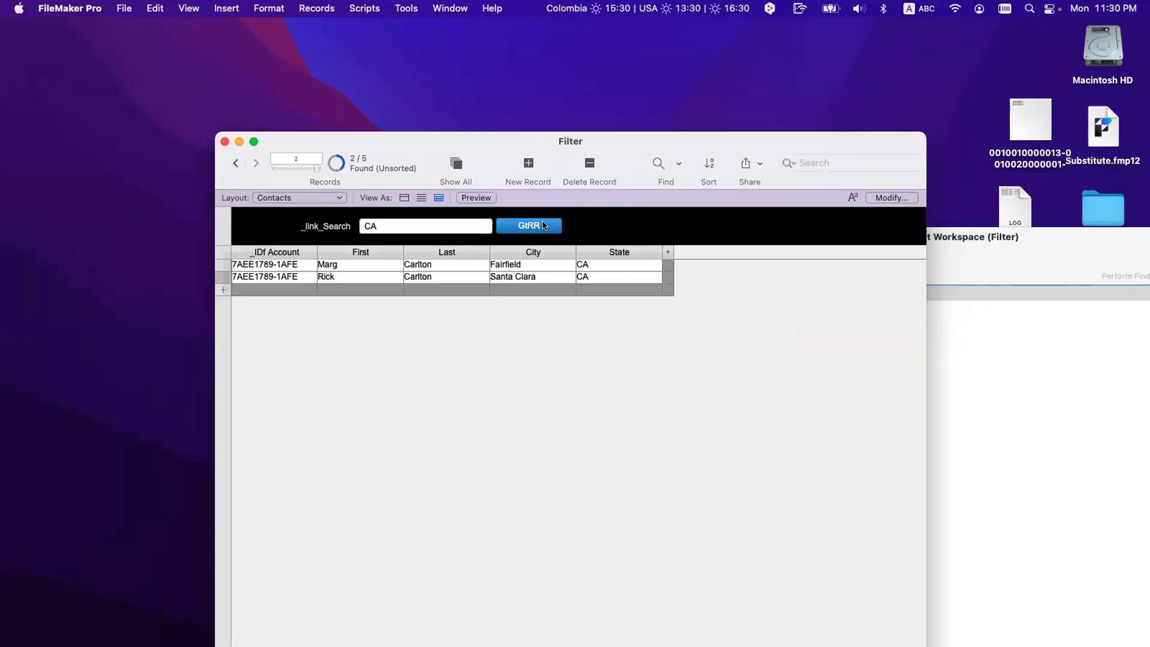
pyautogui.click(456, 225)
pyautogui.press('super+a')
pyautogui.write('T')
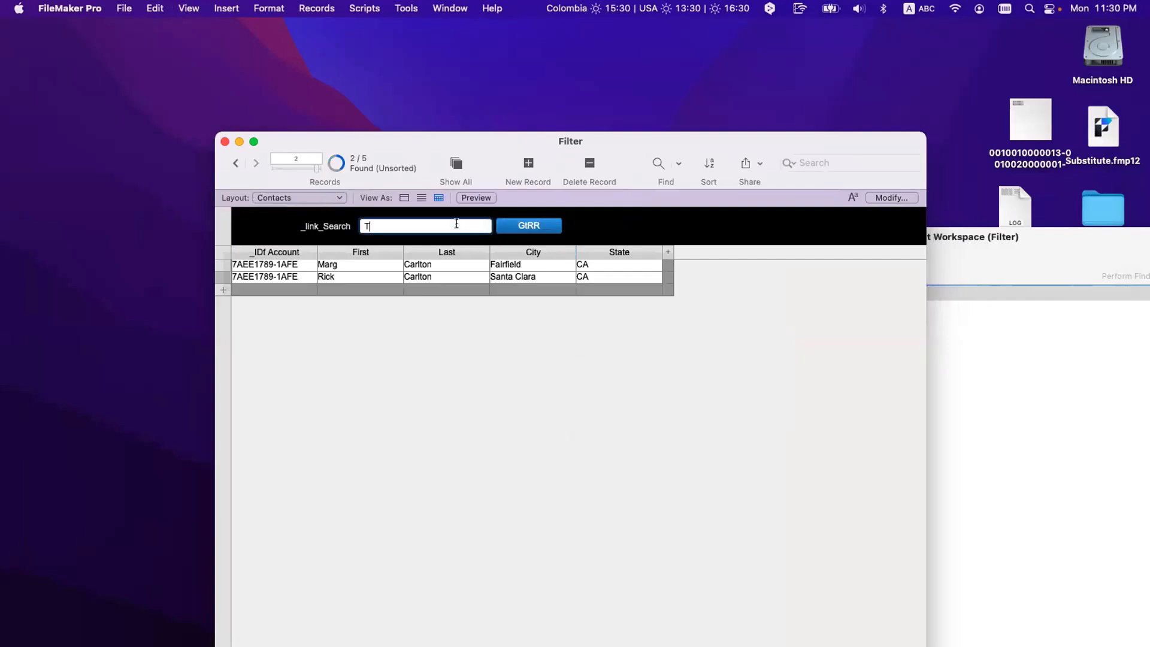
pyautogui.write('X')
pyautogui.click(608, 233)
pyautogui.click(513, 226)
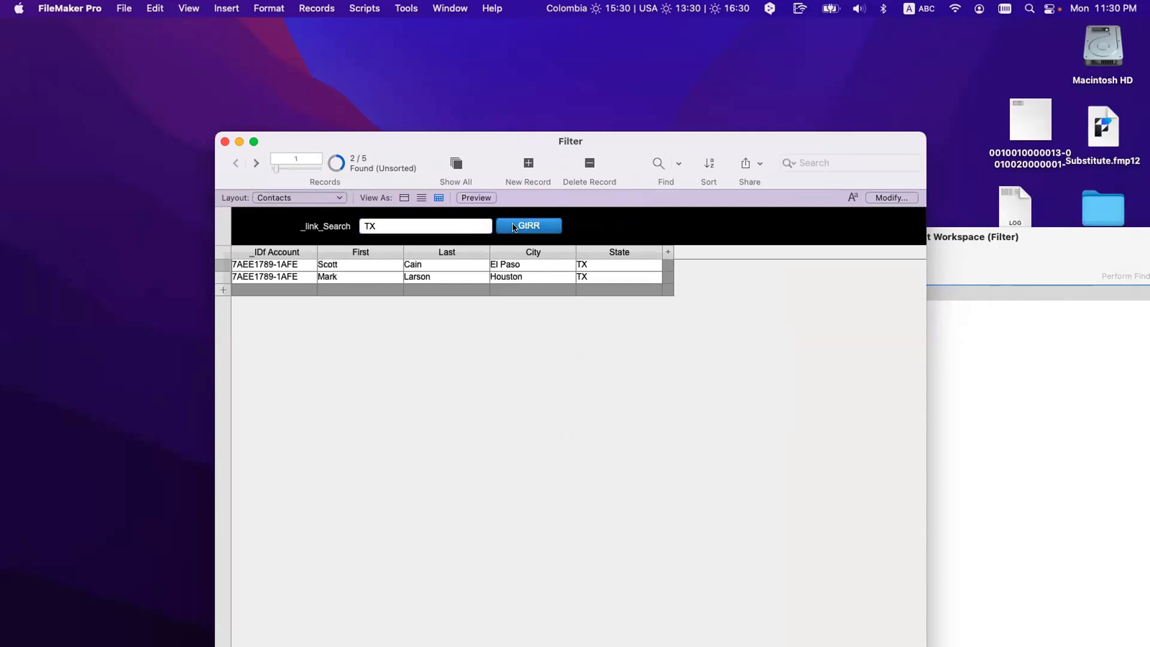
# Step: Filter by state code GR, then show all five contact records again
pyautogui.click(381, 220)
pyautogui.write('GR')
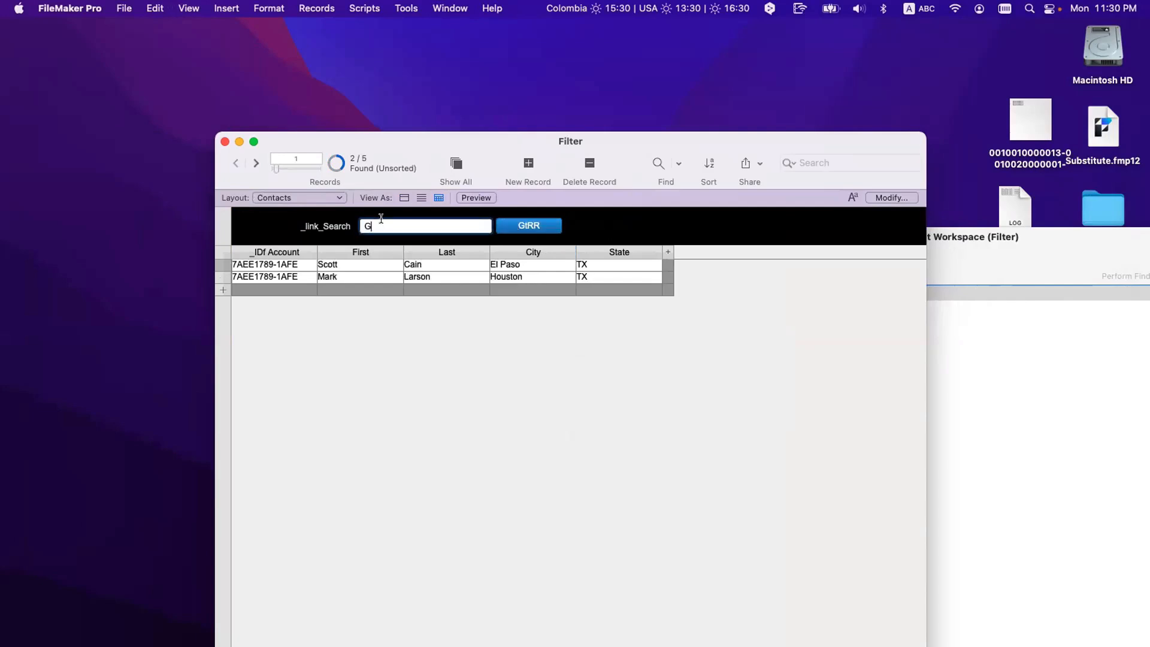
pyautogui.click(540, 228)
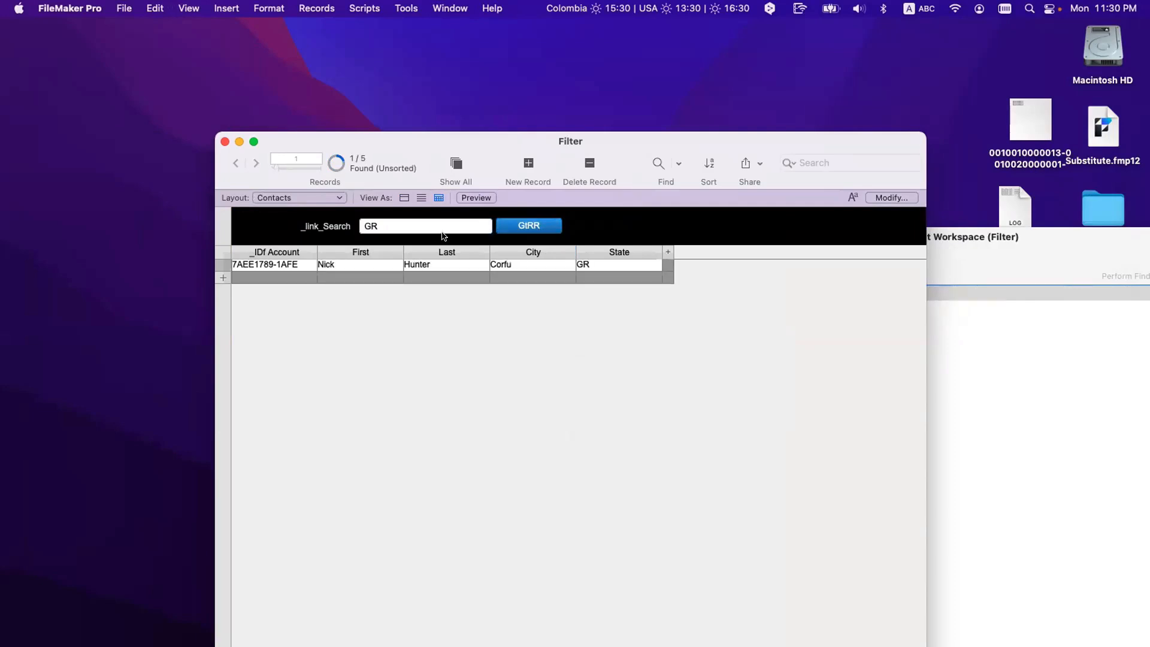
pyautogui.click(453, 162)
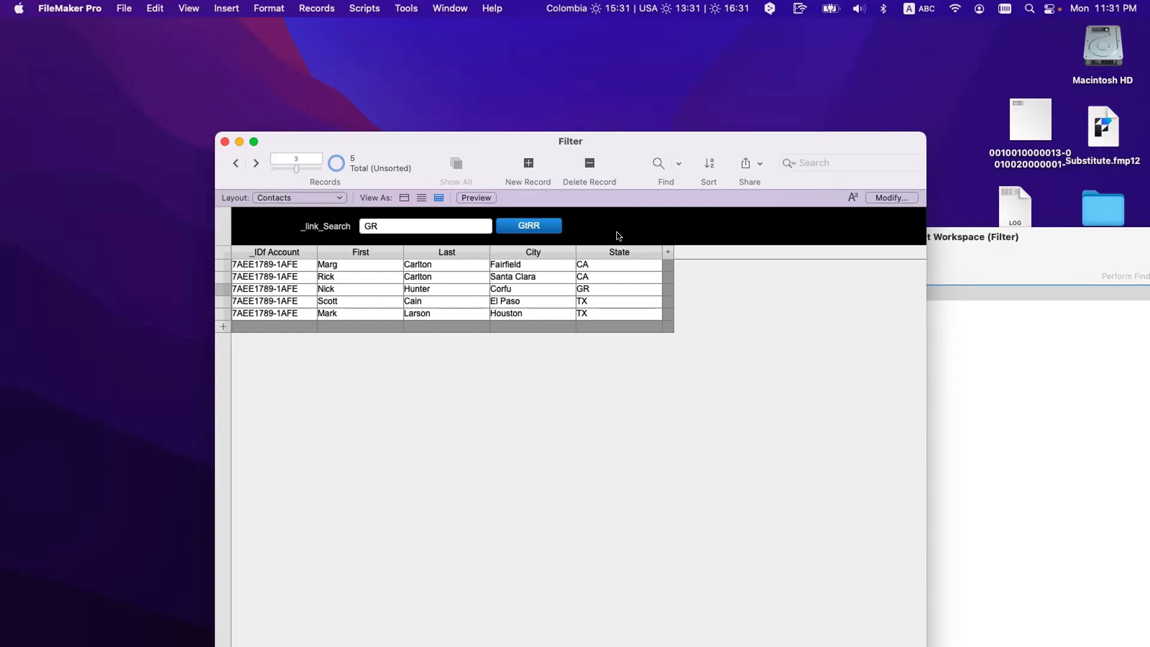
pyautogui.press('super+l')
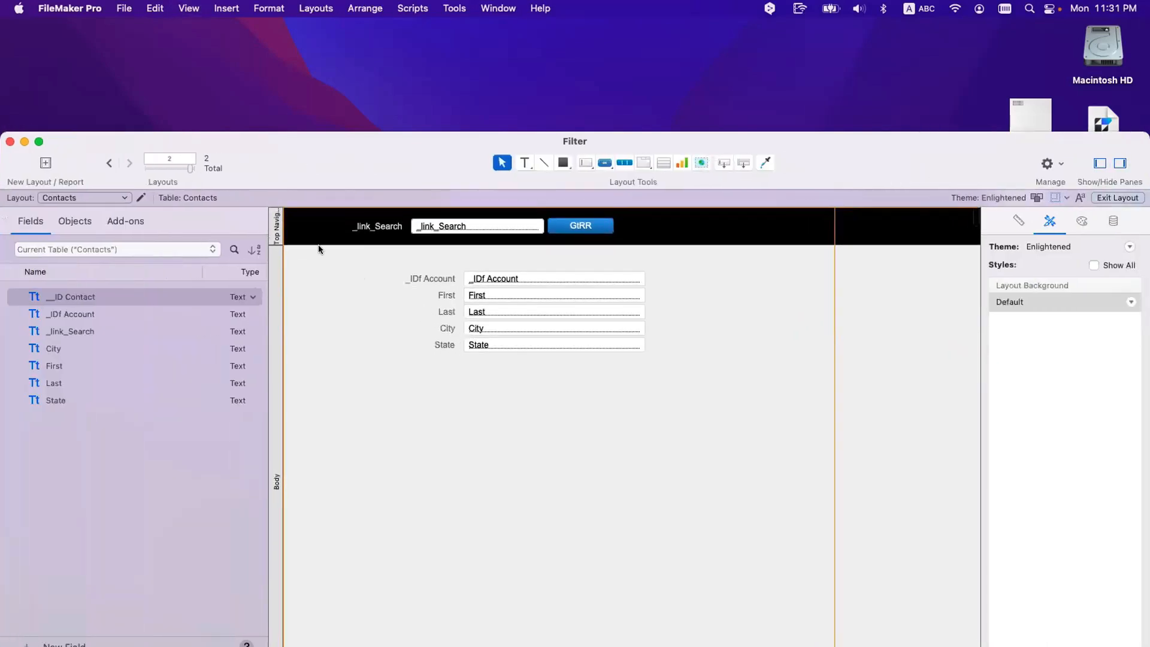
# Step: Make the Top Navigation header taller and stretch _link_Search to about 185 × 69 pt, then browse
pyautogui.moveTo(318, 243); pyautogui.dragTo(318, 289)
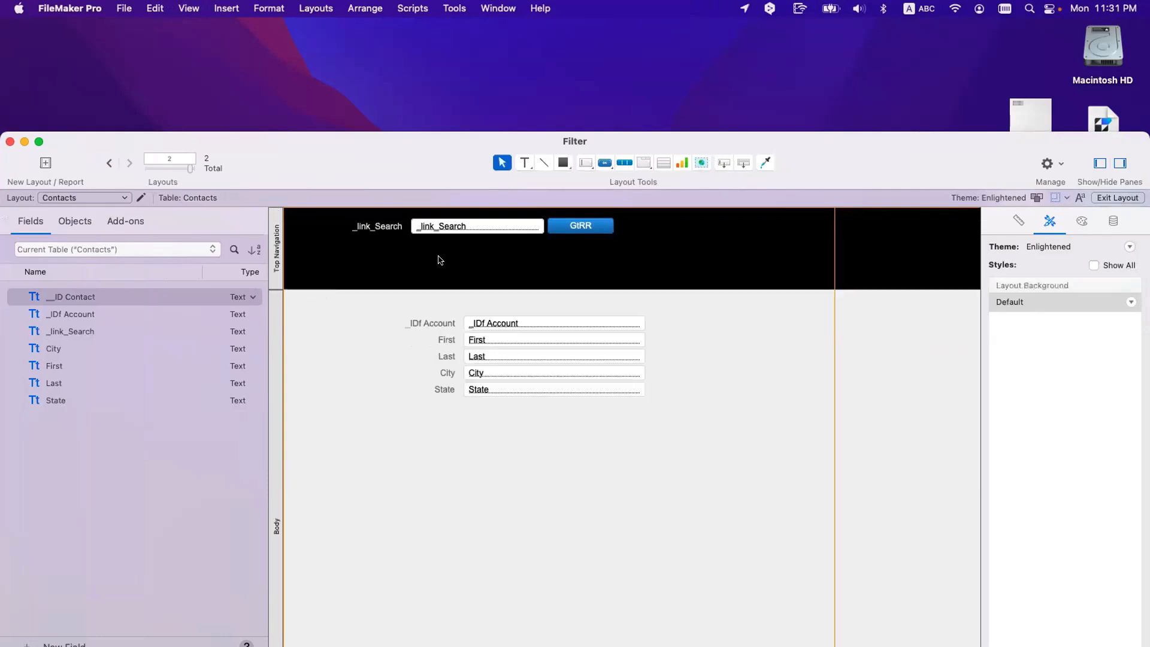
pyautogui.click(485, 228)
pyautogui.moveTo(478, 233); pyautogui.dragTo(477, 282)
pyautogui.click(431, 302)
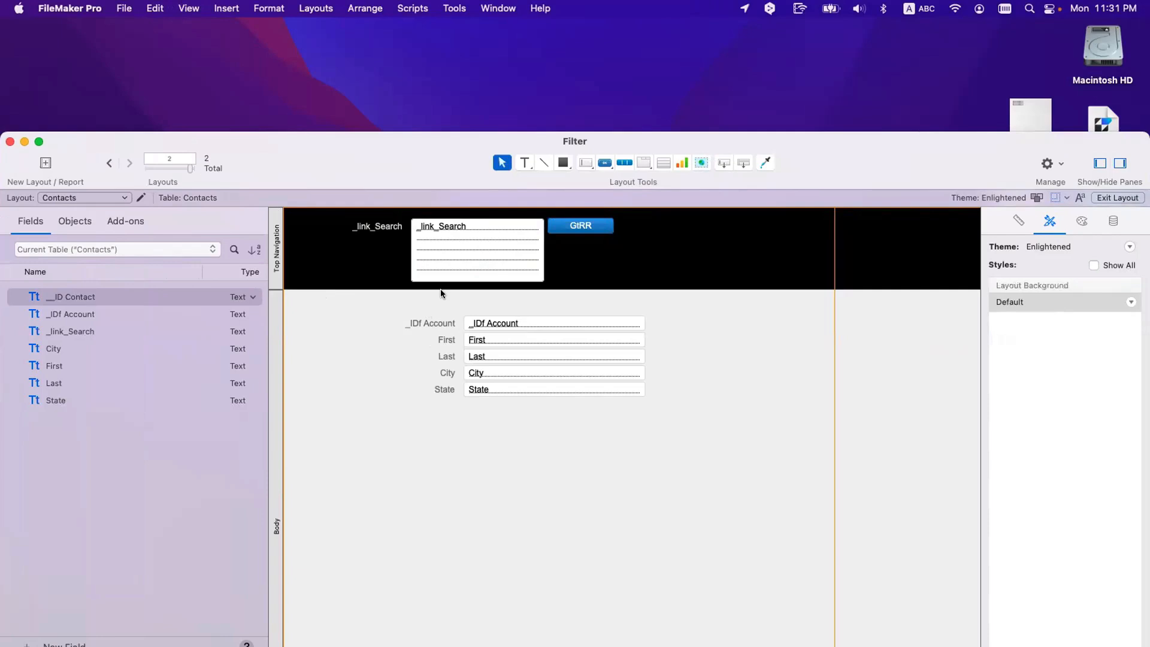
pyautogui.click(440, 290)
pyautogui.click(443, 293)
pyautogui.moveTo(442, 290); pyautogui.dragTo(442, 296)
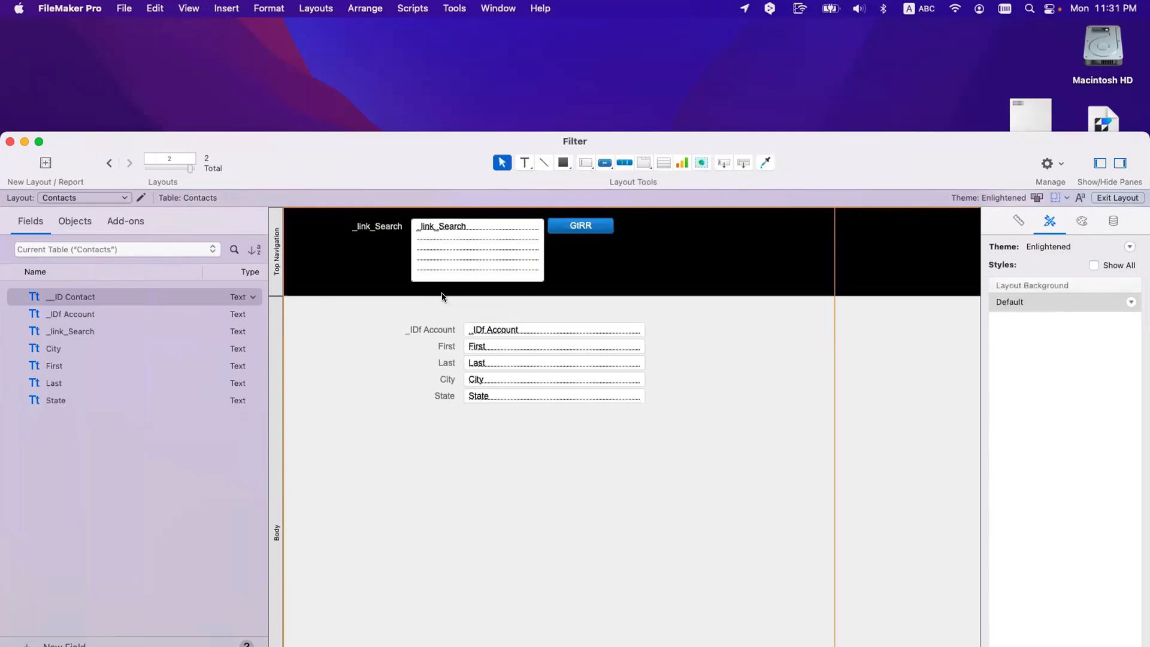
pyautogui.press('super+b')
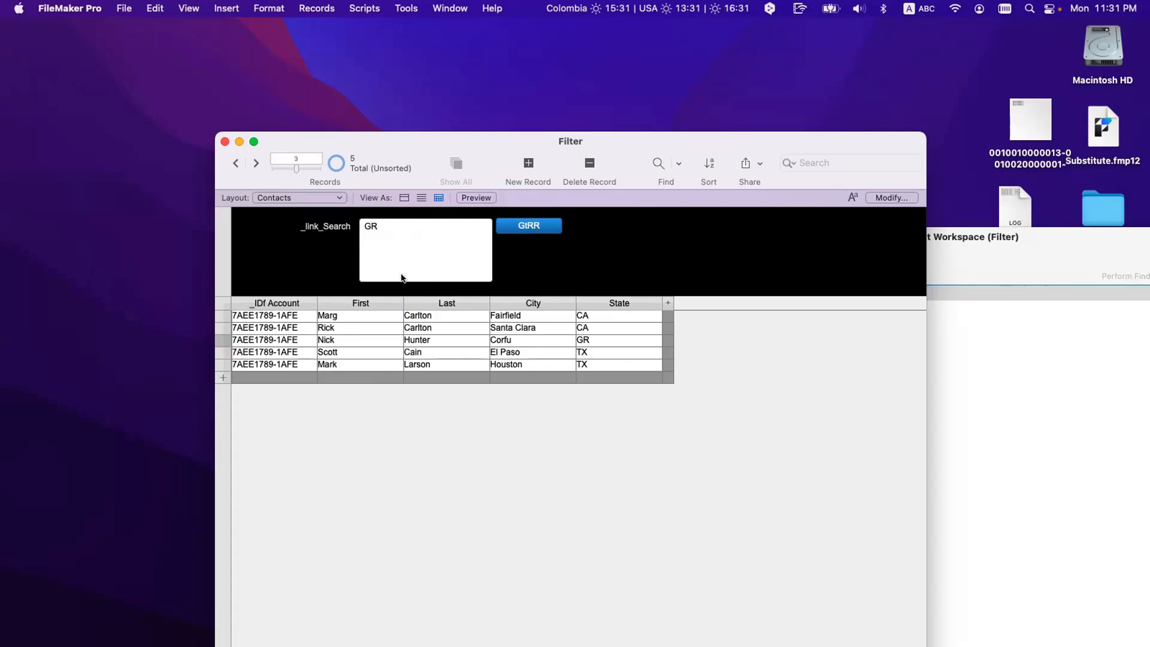
# Step: Review Perform Find [Restore]'s saved requests, cancel, then rearrange the Script Workspace and Filter windows
pyautogui.click(1052, 362)
pyautogui.click(832, 292)
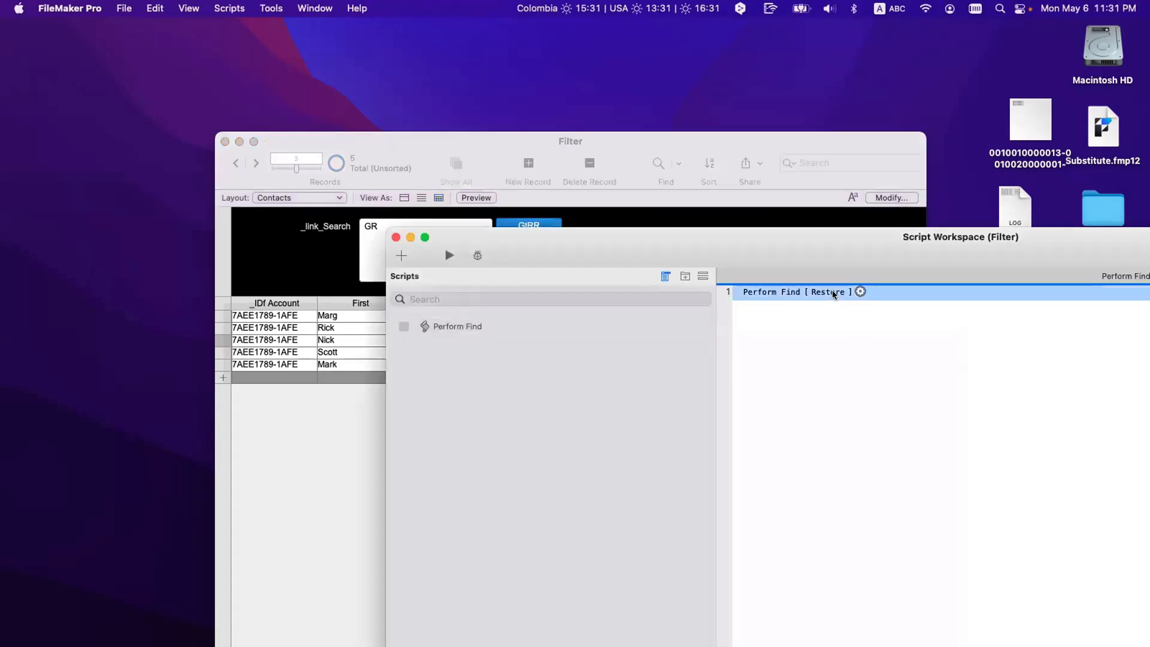
pyautogui.doubleClick(832, 292)
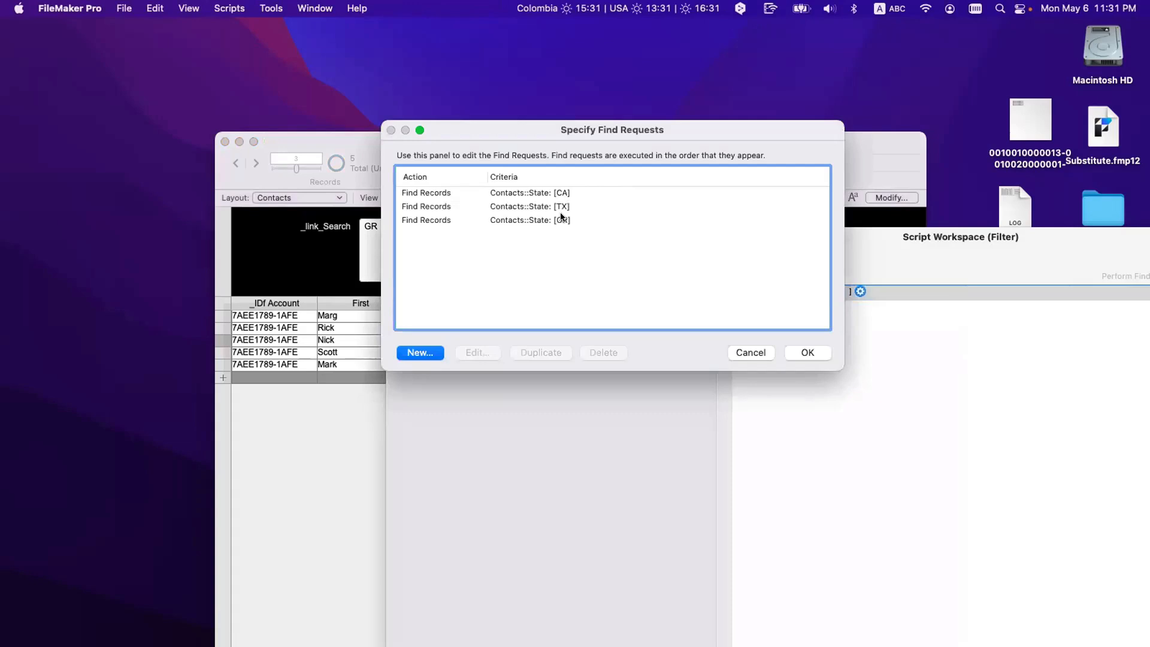
pyautogui.click(751, 353)
pyautogui.click(803, 325)
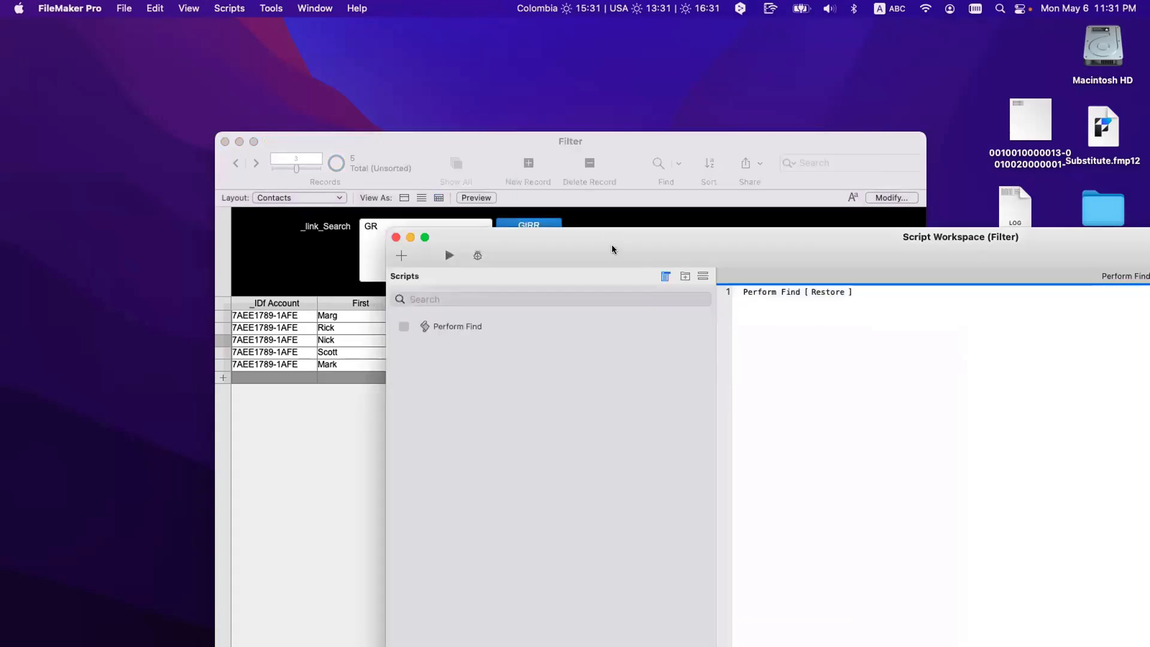
pyautogui.moveTo(677, 257); pyautogui.dragTo(954, 386)
pyautogui.moveTo(613, 144); pyautogui.dragTo(552, 79)
pyautogui.tripleClick(379, 168)
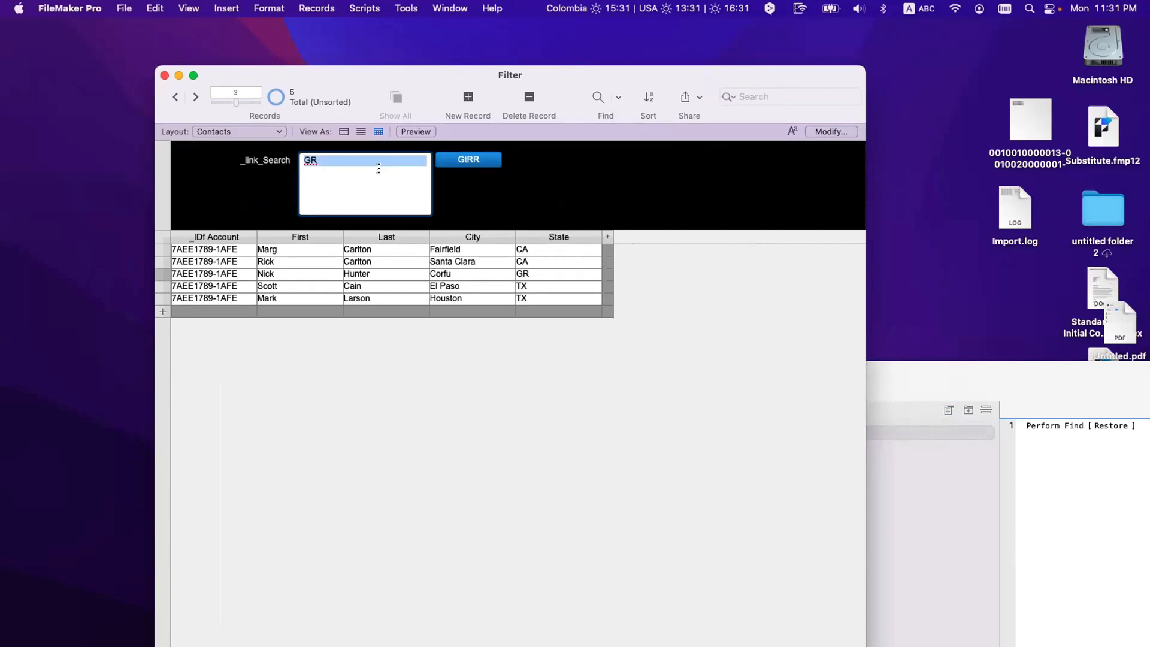
# Step: Filter contacts by CA and TX on separate lines, then by GR and CA
pyautogui.write('CA ')
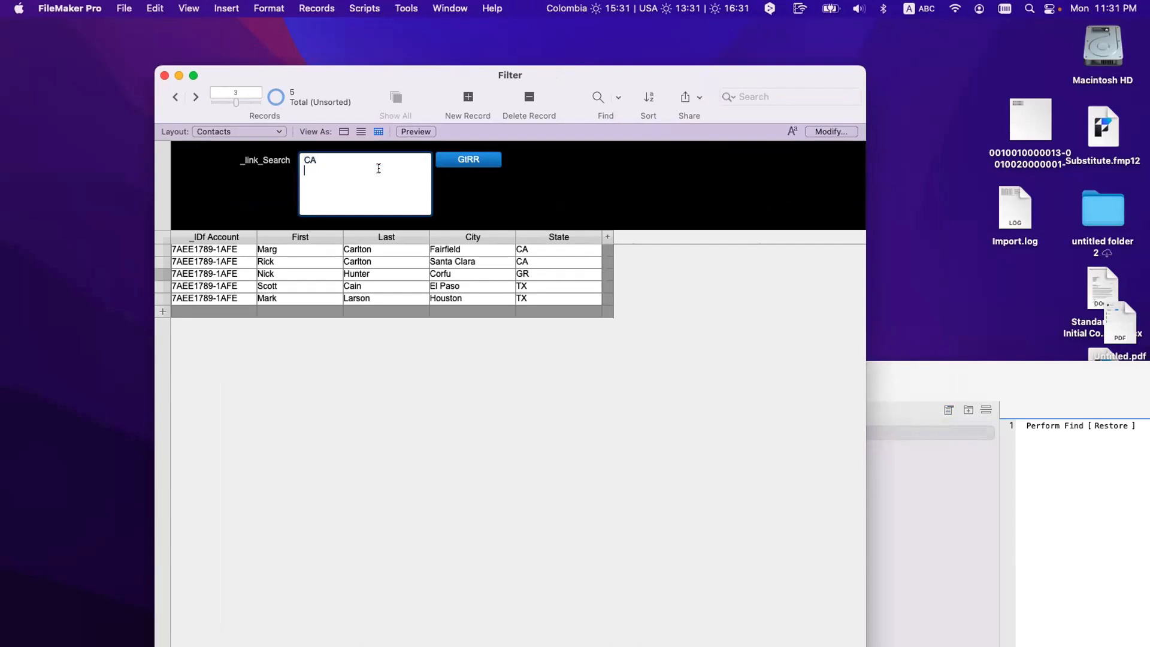
pyautogui.write('TX')
pyautogui.click(444, 178)
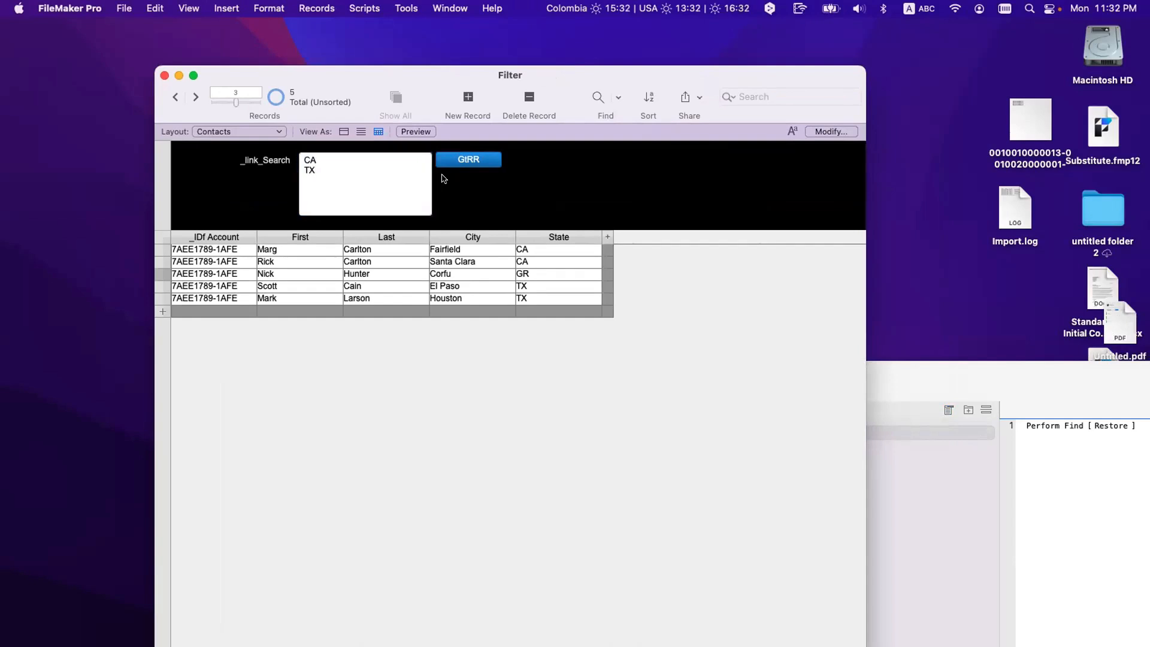
pyautogui.click(455, 163)
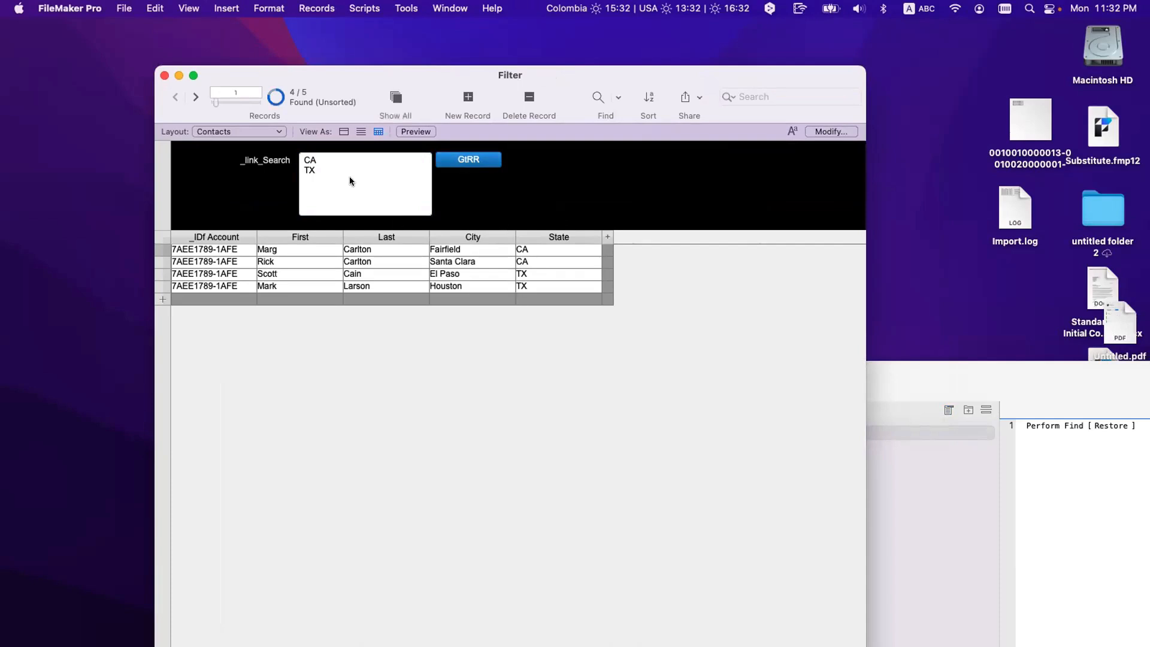
pyautogui.click(350, 176)
pyautogui.press('super+a')
pyautogui.write('GR')
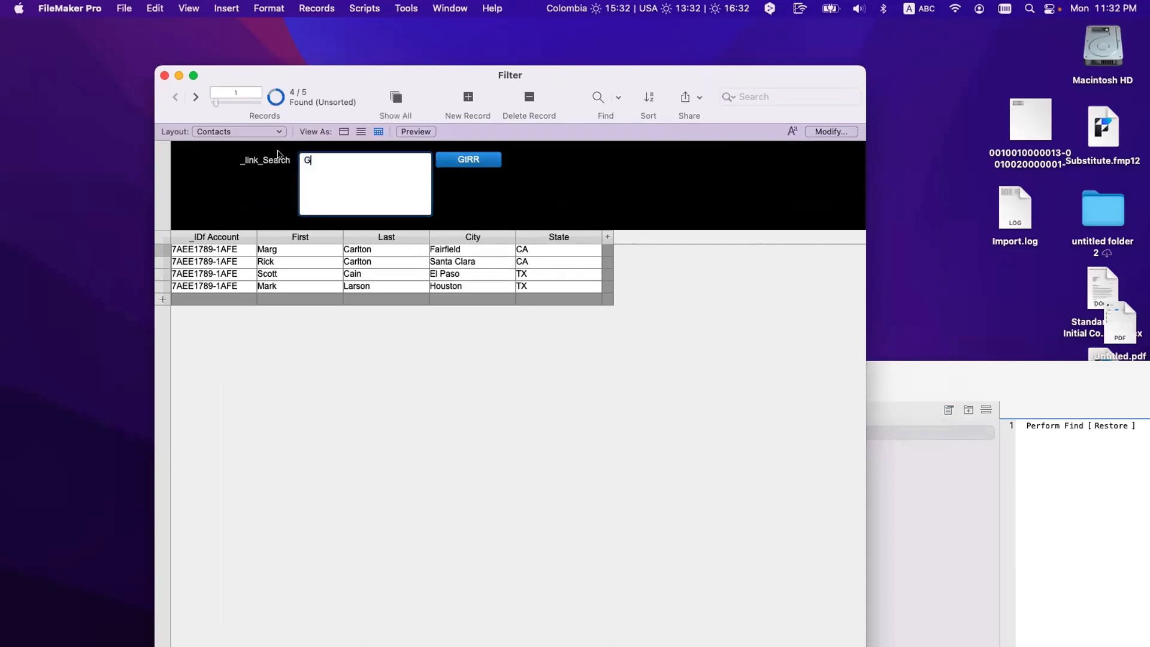
pyautogui.press('Return')
pyautogui.write('CA')
pyautogui.click(465, 158)
# Step: Filter by TX and GR, then again by CA and TX on separate lines
pyautogui.click(376, 167)
pyautogui.press('super+a')
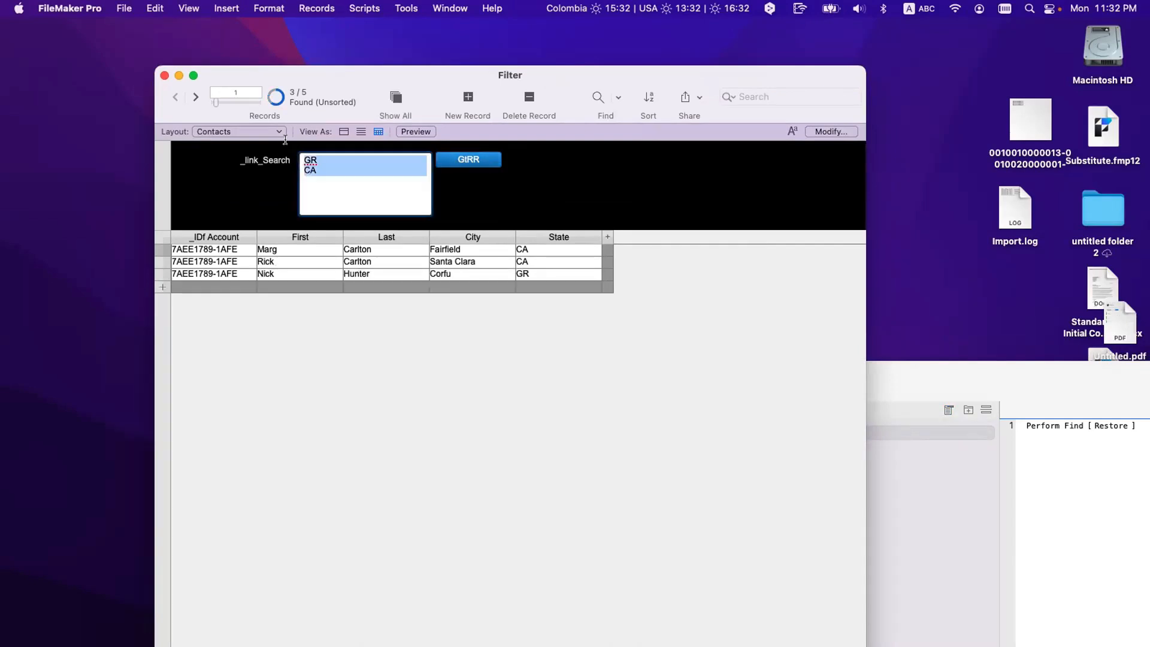
pyautogui.write('TX ')
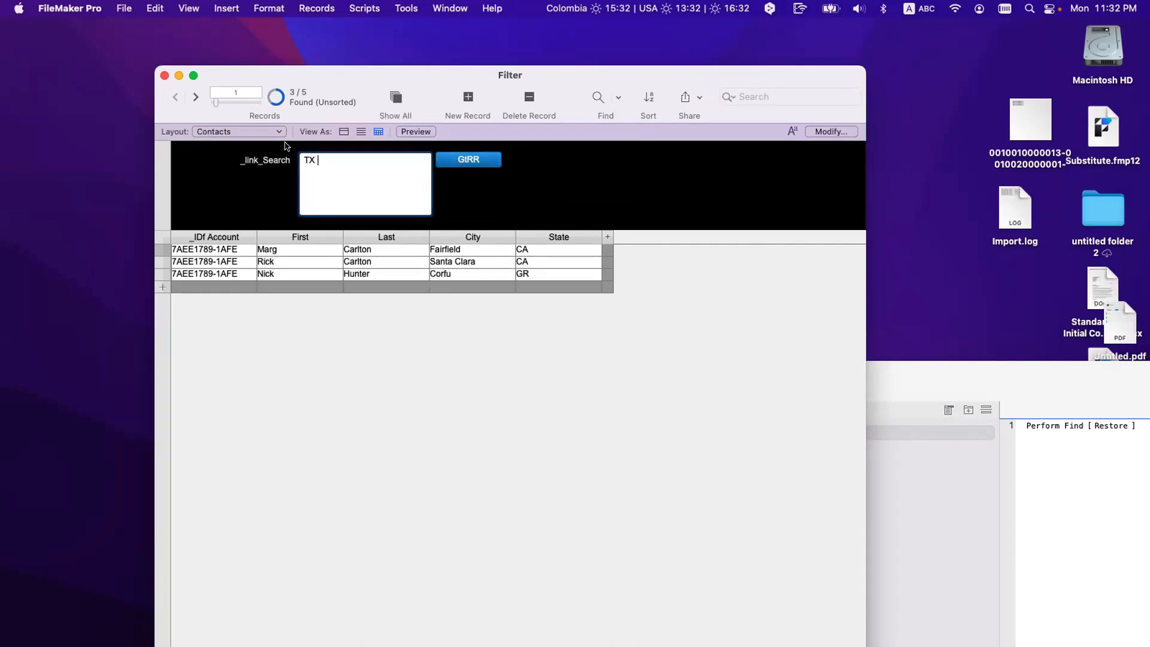
pyautogui.write('GR')
pyautogui.click(445, 155)
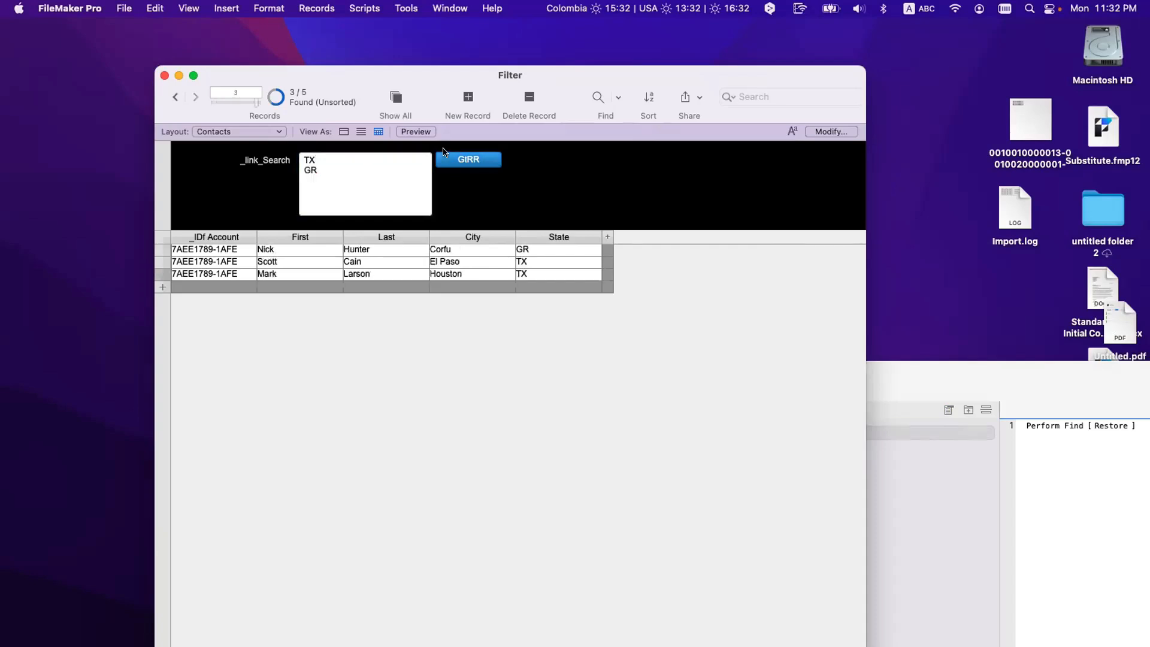
pyautogui.click(329, 157)
pyautogui.write('CA')
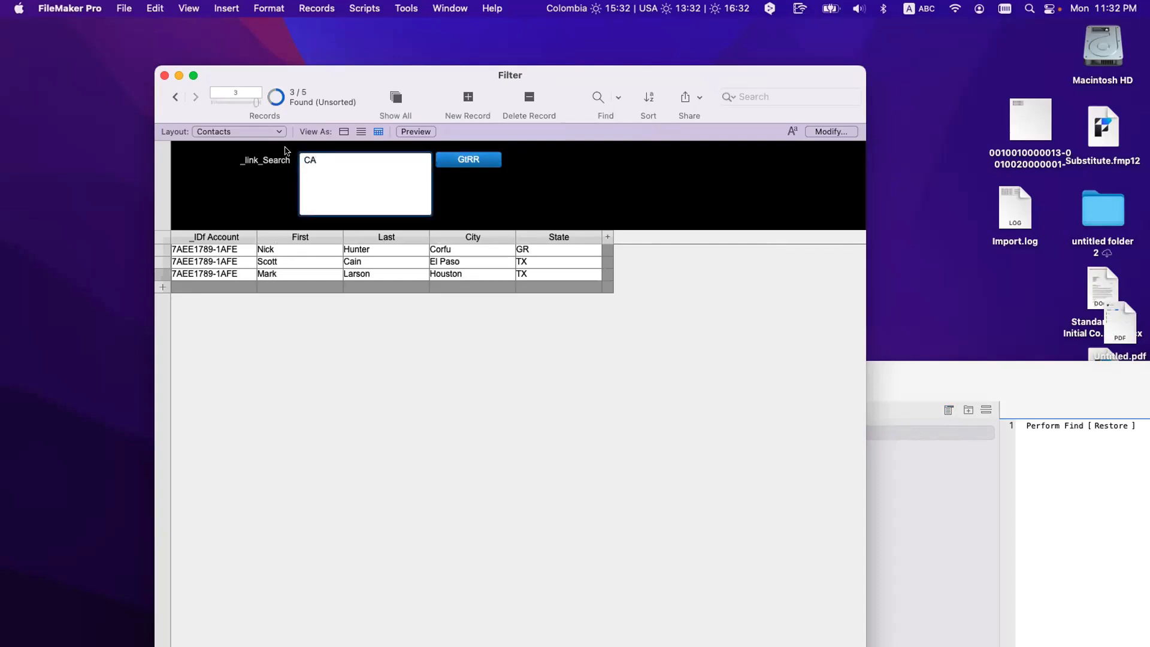
pyautogui.press('Return')
pyautogui.write('TX')
pyautogui.click(477, 159)
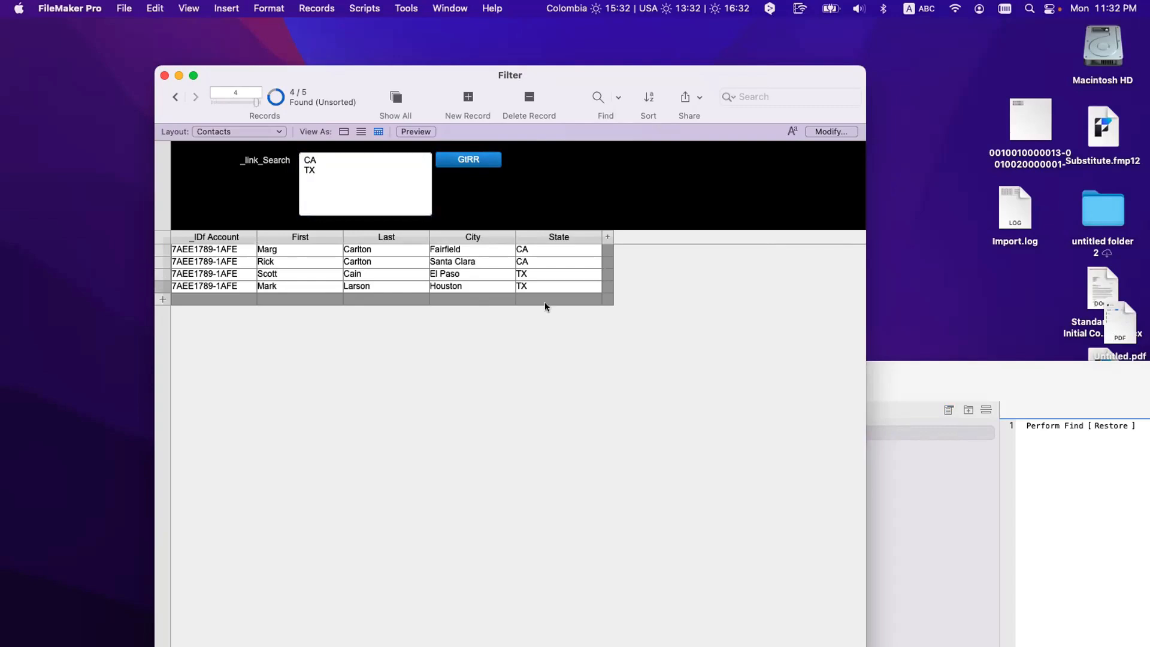
# Step: Select the state codes in the search field, then leave it unchanged with CA and TX
pyautogui.moveTo(337, 174); pyautogui.dragTo(306, 157)
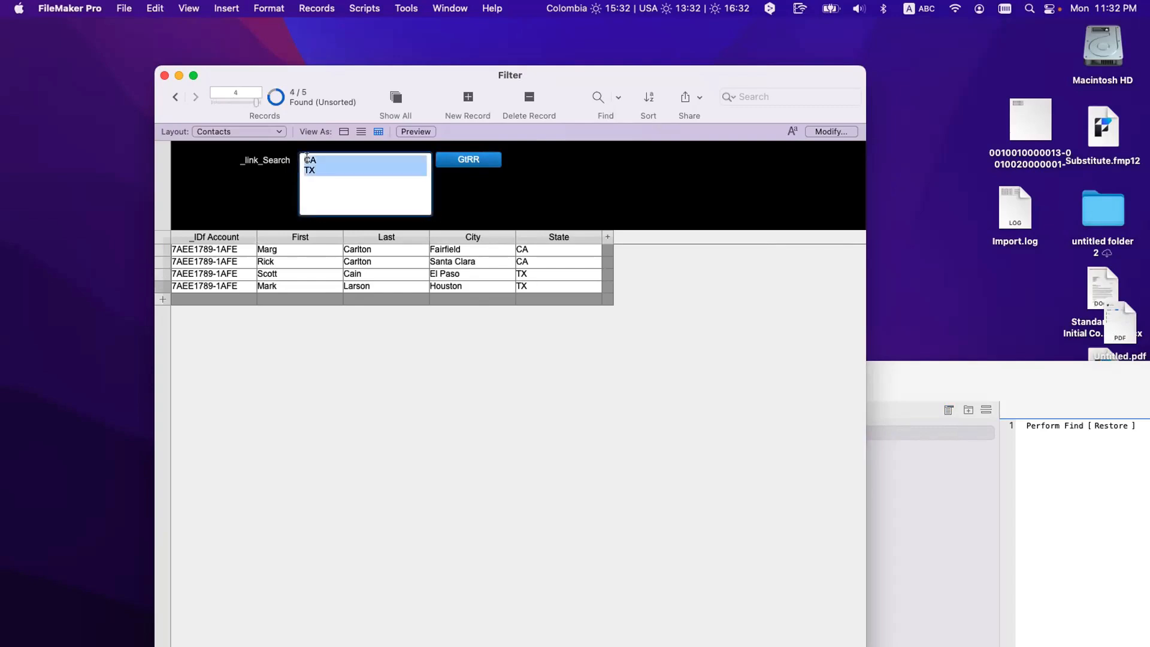
pyautogui.click(305, 158)
pyautogui.press('super+a')
pyautogui.click(311, 158)
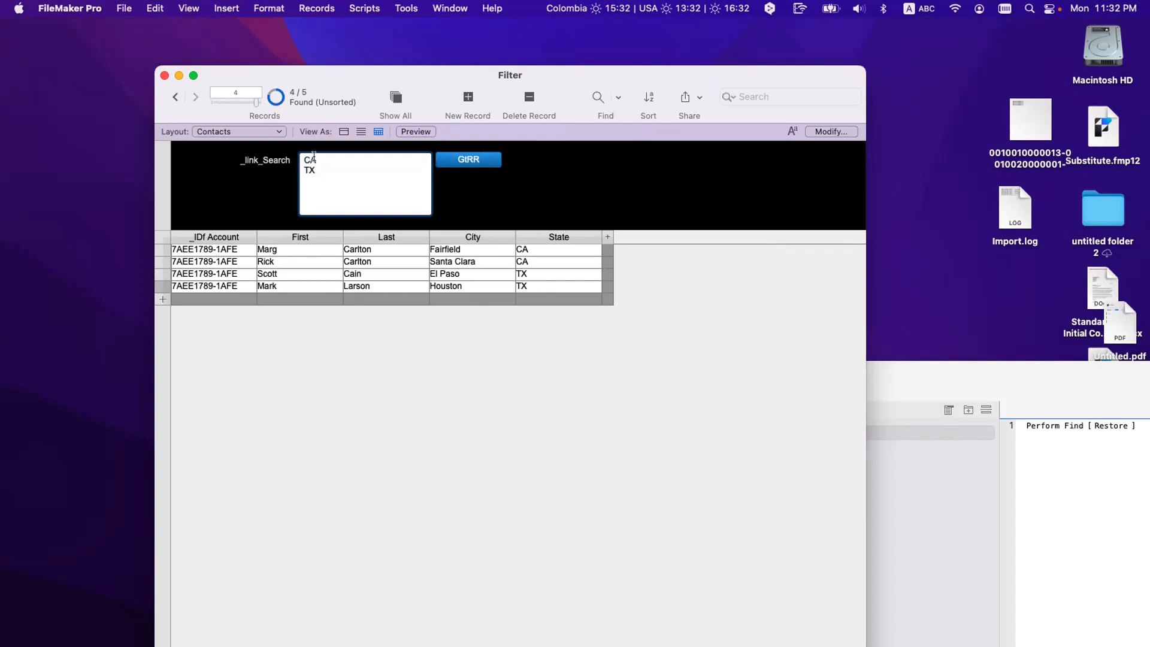
pyautogui.click(432, 198)
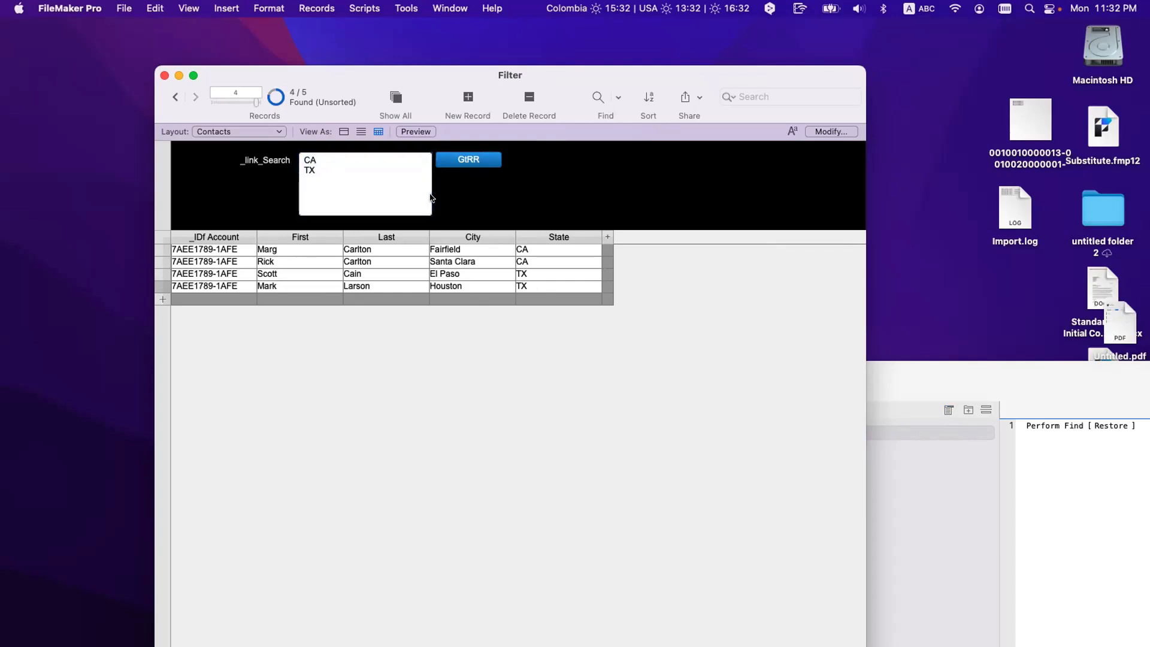
pyautogui.press('super+shift+d')
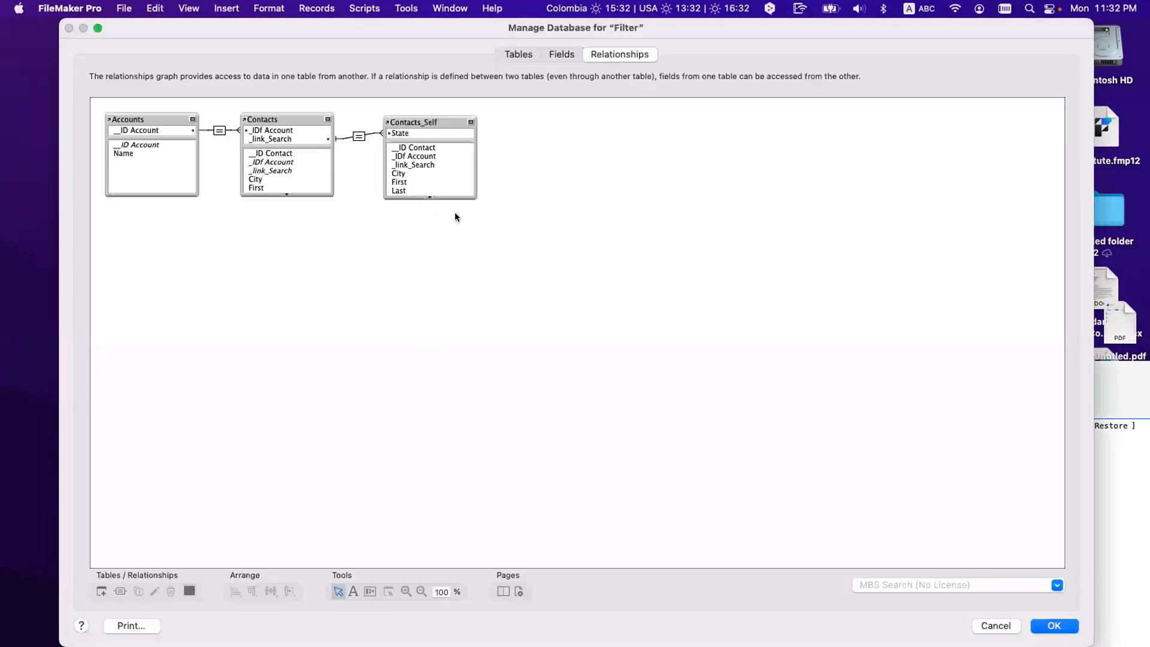
pyautogui.doubleClick(360, 136)
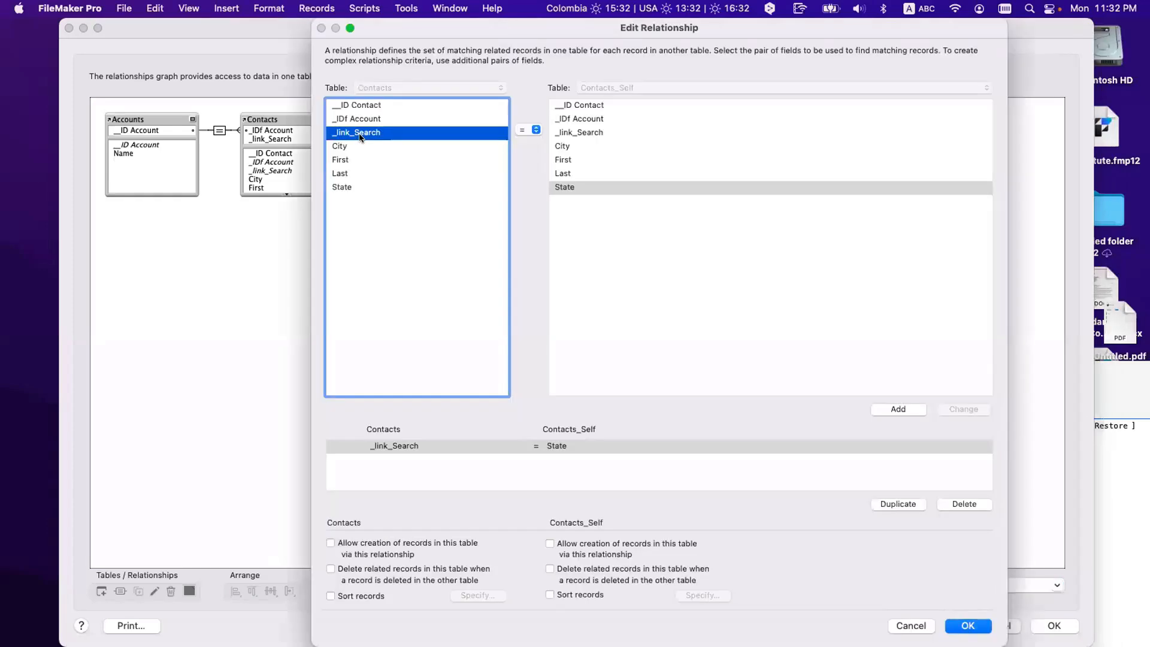
pyautogui.press('Return')
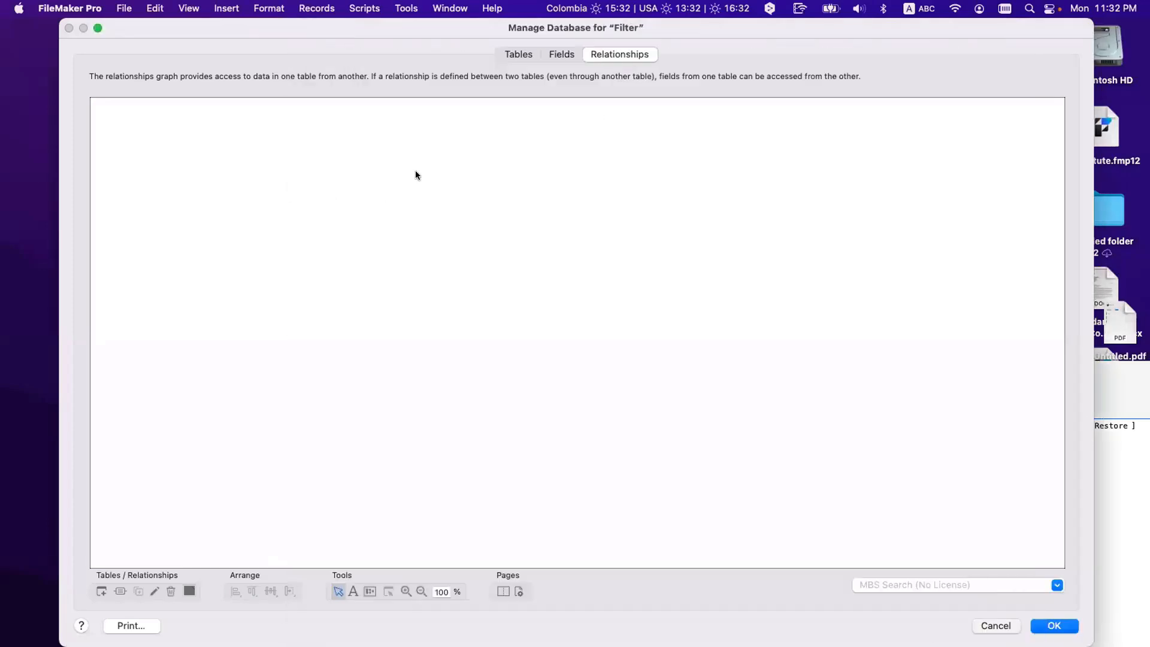
pyautogui.press('Return')
pyautogui.click(363, 181)
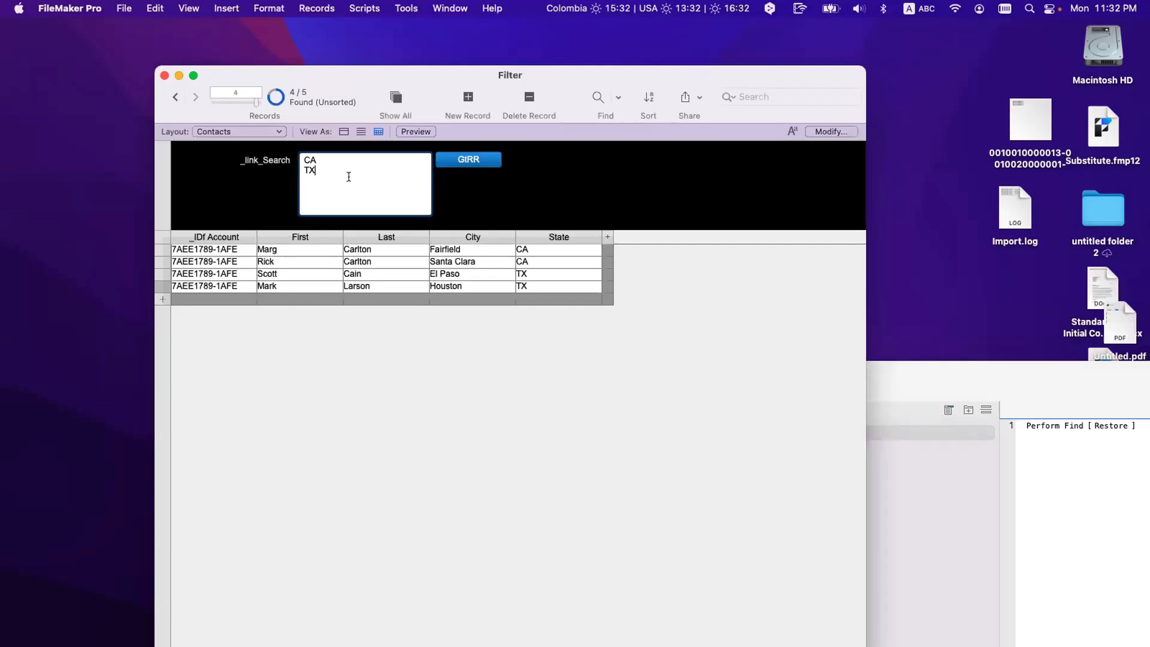
pyautogui.tripleClick(300, 155)
pyautogui.click(315, 159)
pyautogui.tripleClick(301, 157)
pyautogui.click(317, 167)
pyautogui.tripleClick(301, 167)
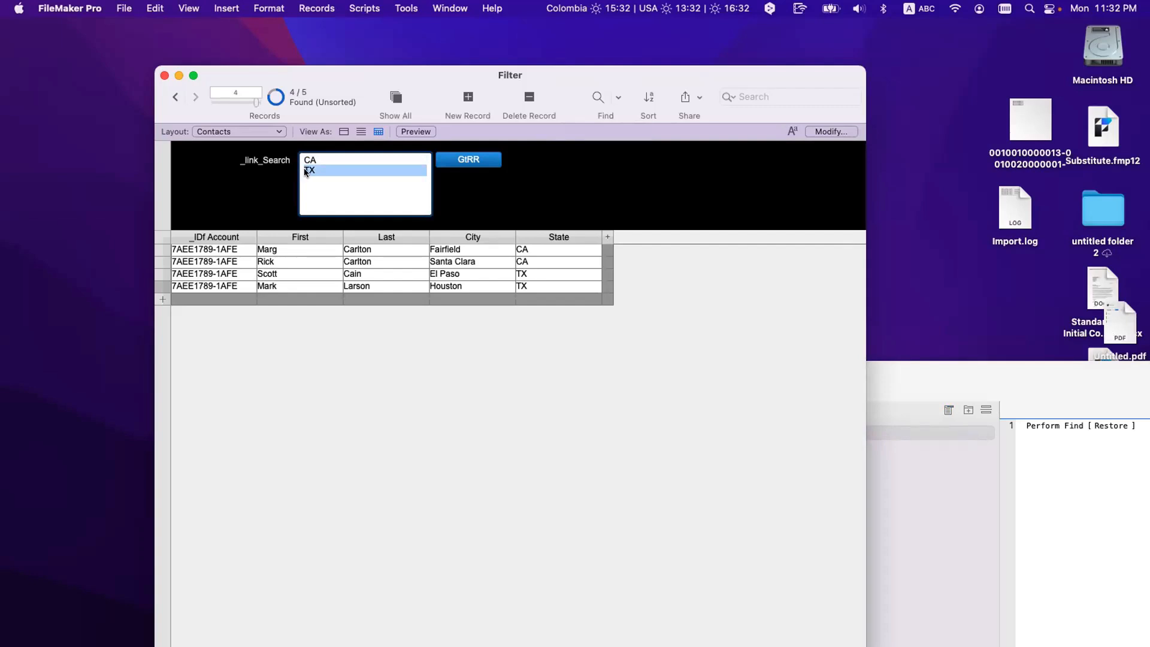
pyautogui.click(315, 157)
pyautogui.tripleClick(314, 159)
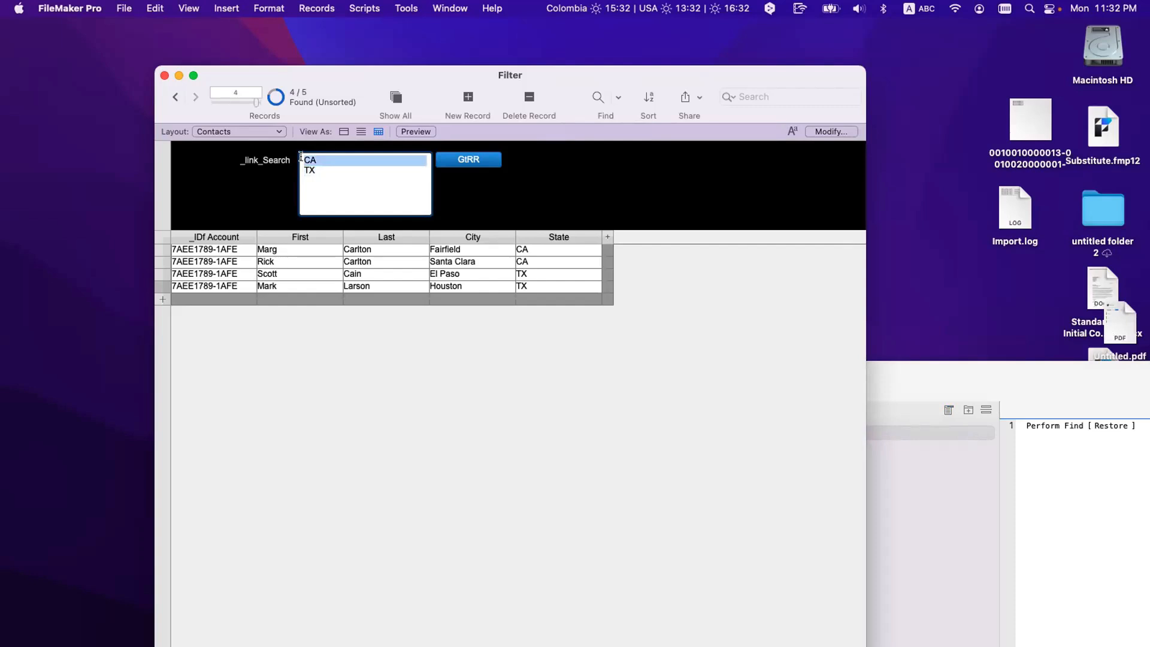
pyautogui.tripleClick(305, 169)
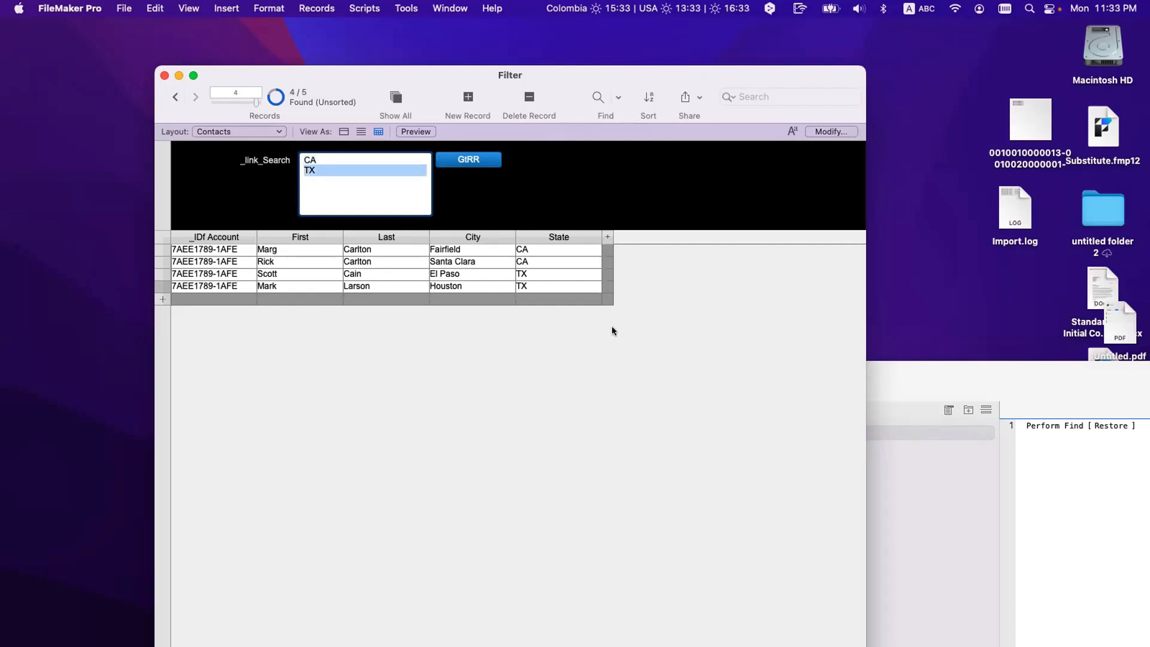
pyautogui.click(394, 180)
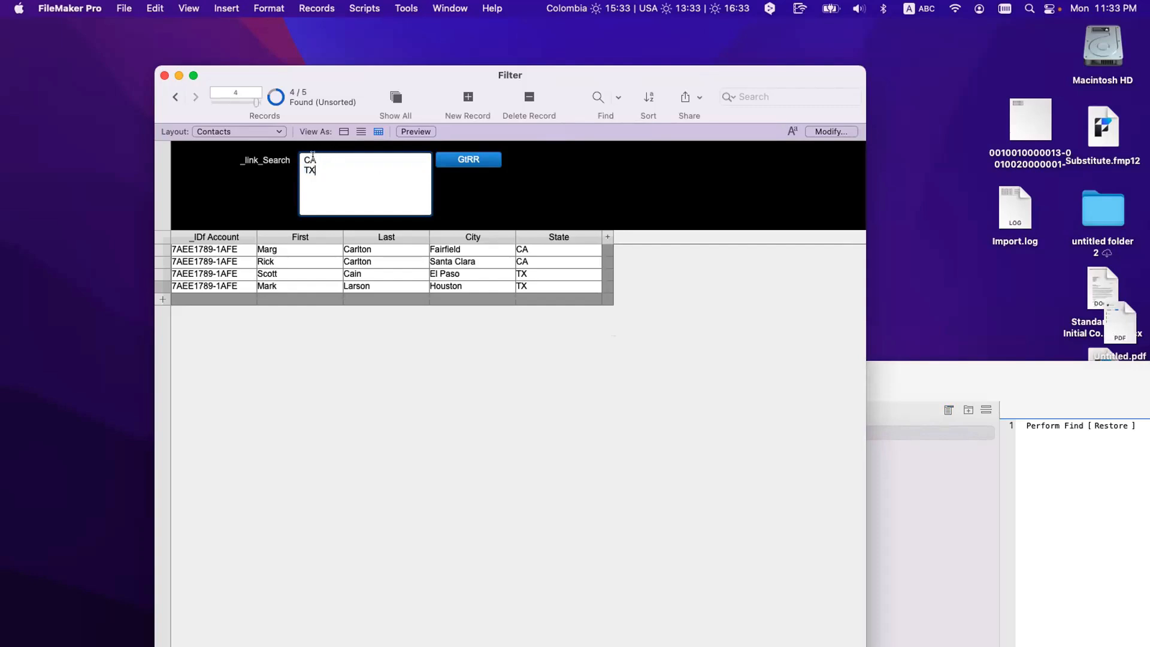
# Step: Add an FL line and then a nonsense text line to the search, running GtRR after each
pyautogui.moveTo(299, 160); pyautogui.dragTo(321, 159)
pyautogui.tripleClick(295, 168)
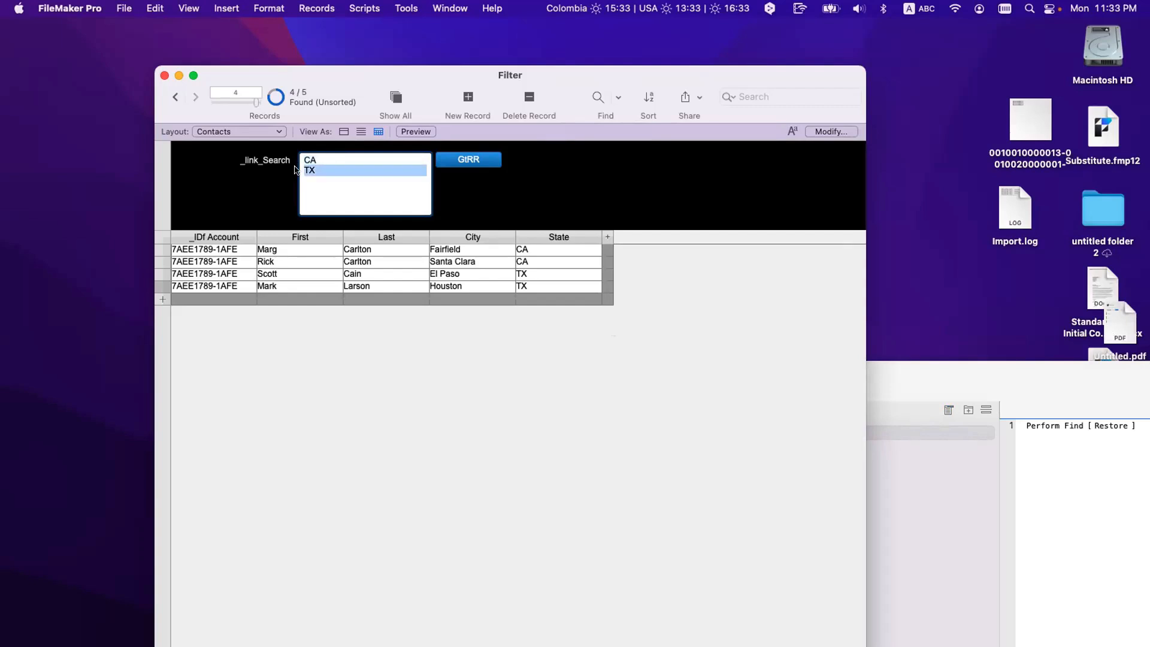
pyautogui.click(327, 183)
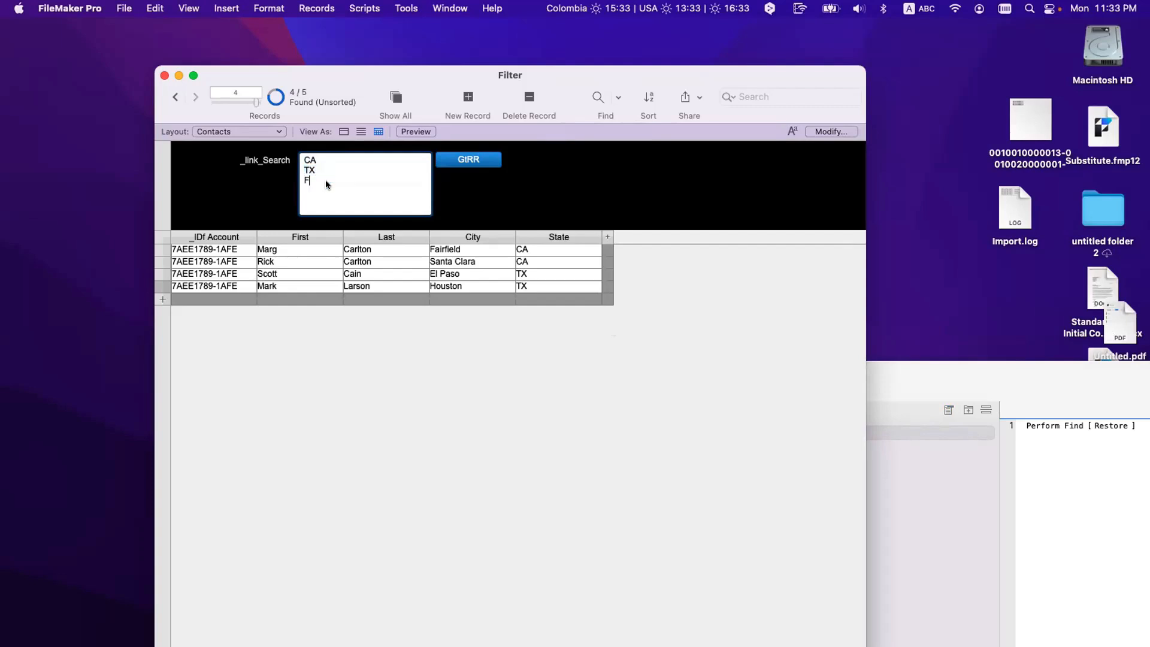
pyautogui.click(483, 192)
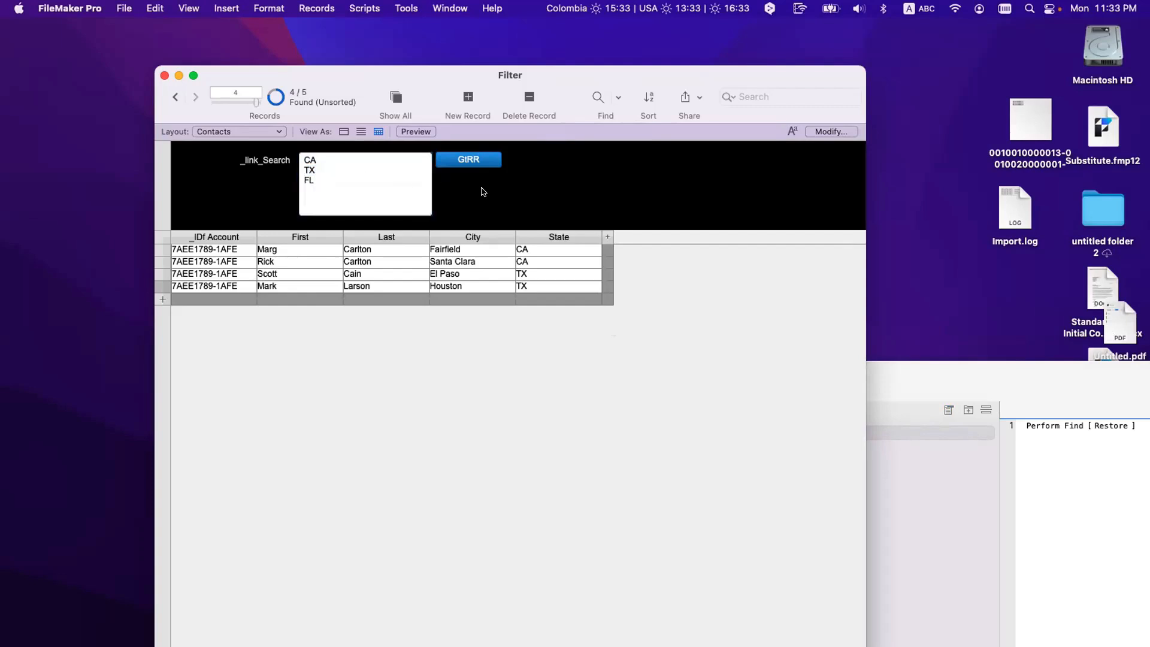
pyautogui.click(475, 164)
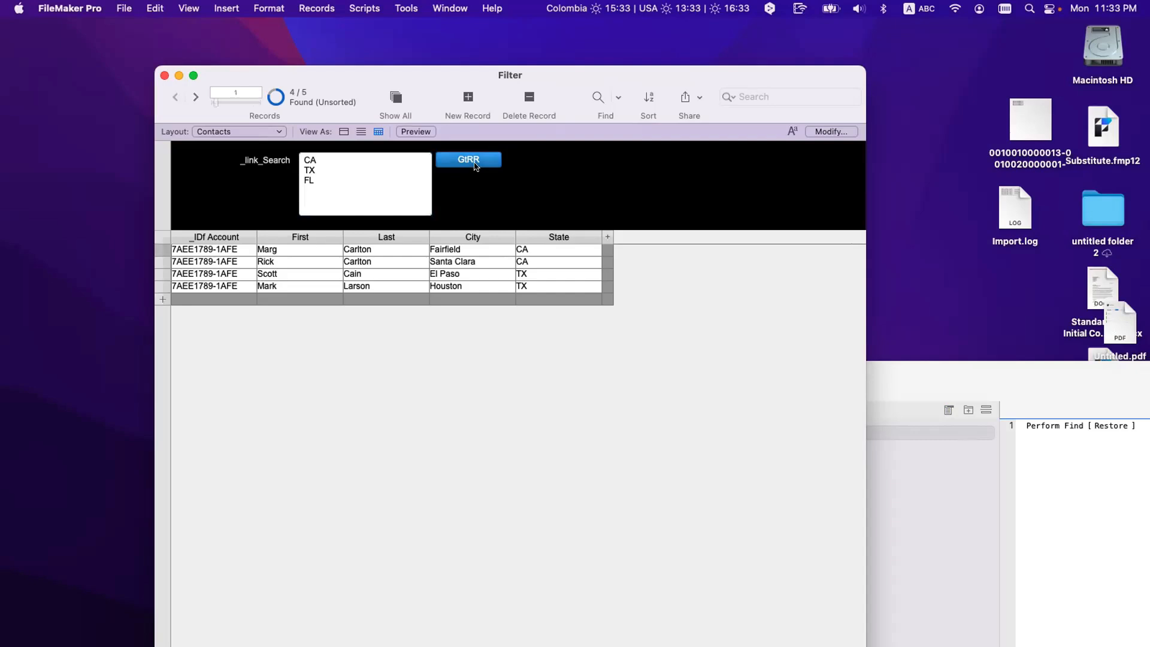
pyautogui.click(474, 165)
pyautogui.click(353, 190)
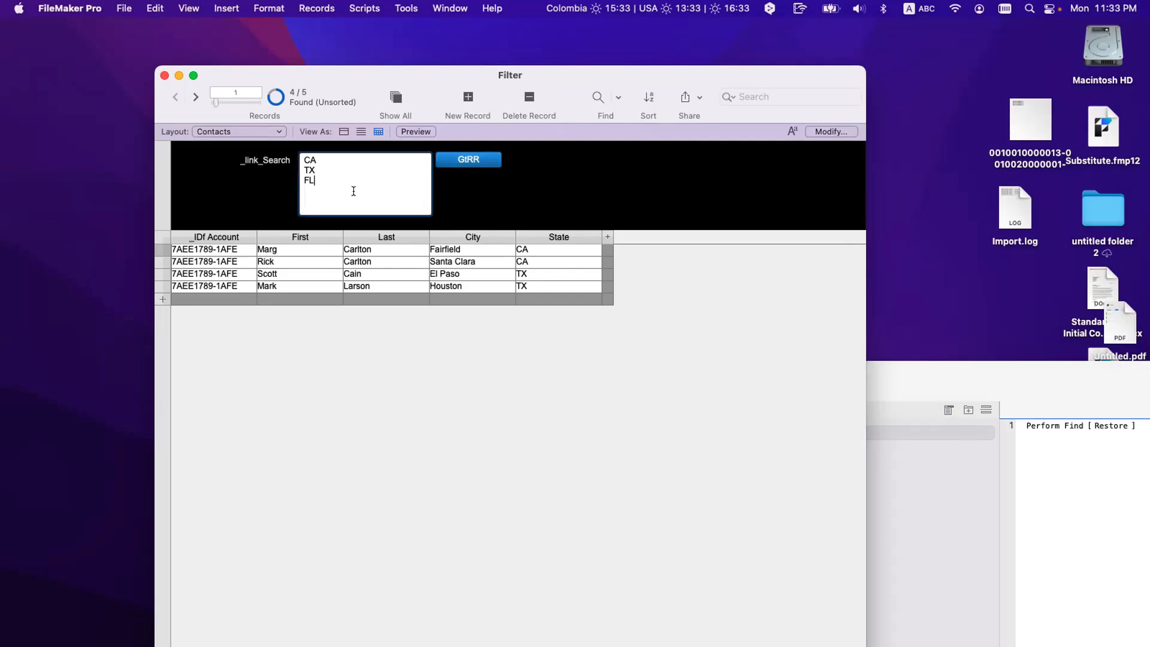
pyautogui.press('Return')
pyautogui.write('sdhsjhsjdhs ')
pyautogui.write("'sjkdhsjhdjs")
pyautogui.click(458, 160)
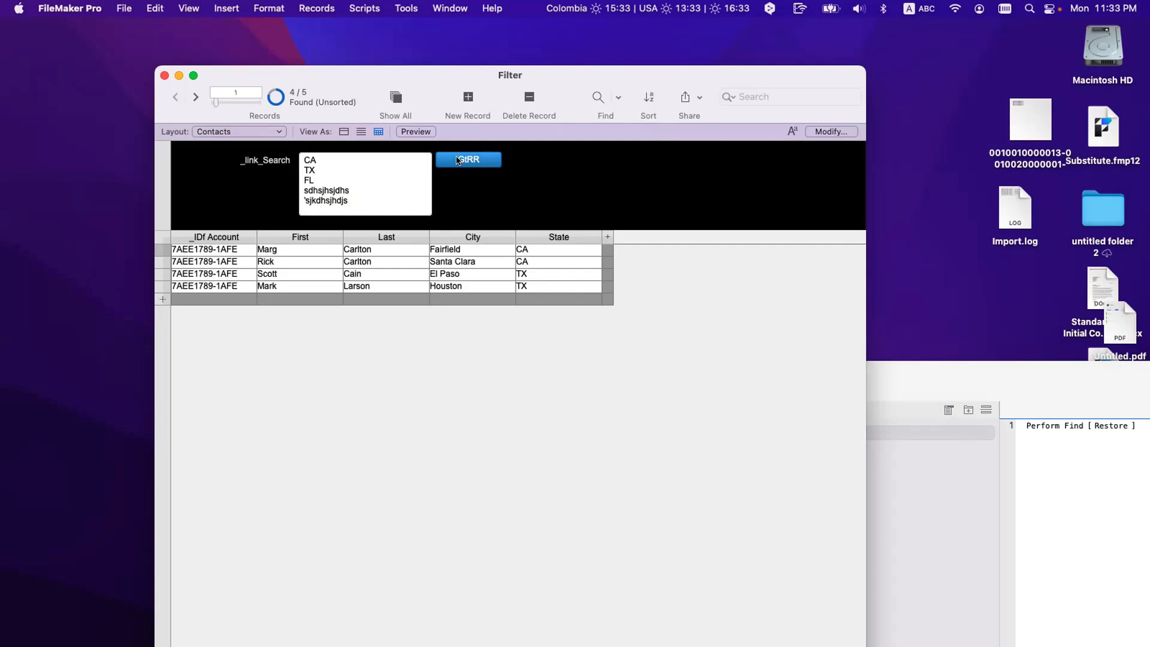
# Step: Replace the search text with junk words plus a final CA line, finding the two CA contacts
pyautogui.moveTo(321, 160); pyautogui.dragTo(296, 180)
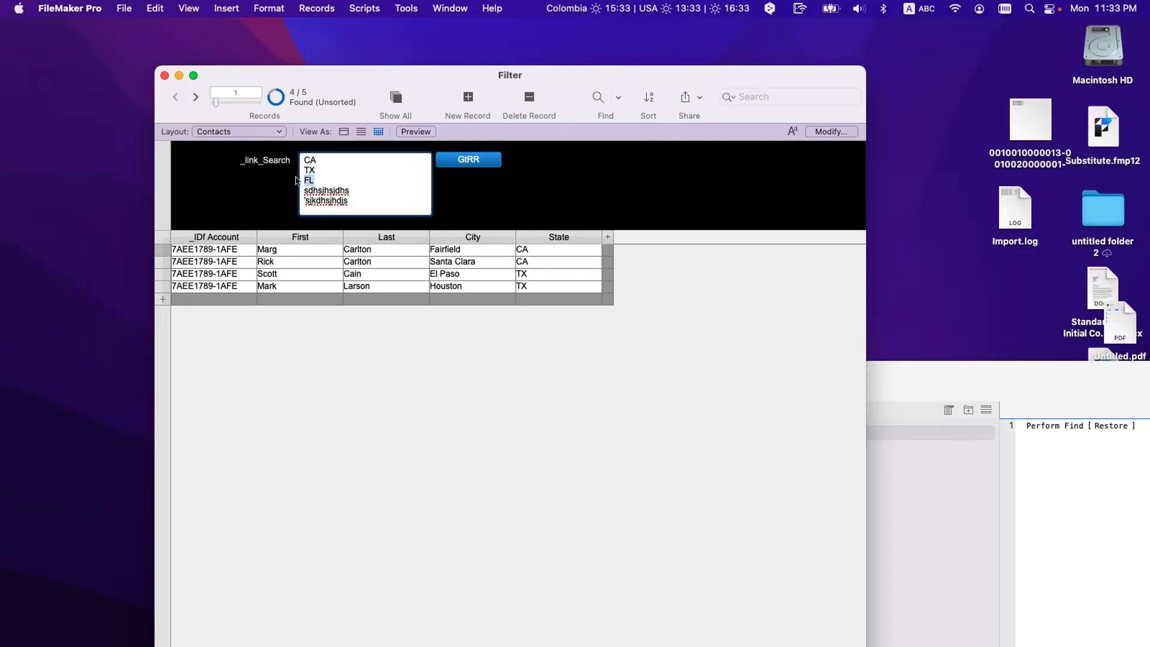
pyautogui.click(359, 201)
pyautogui.moveTo(359, 201); pyautogui.dragTo(280, 154)
pyautogui.write('adkhsdls  dsf ds fs d')
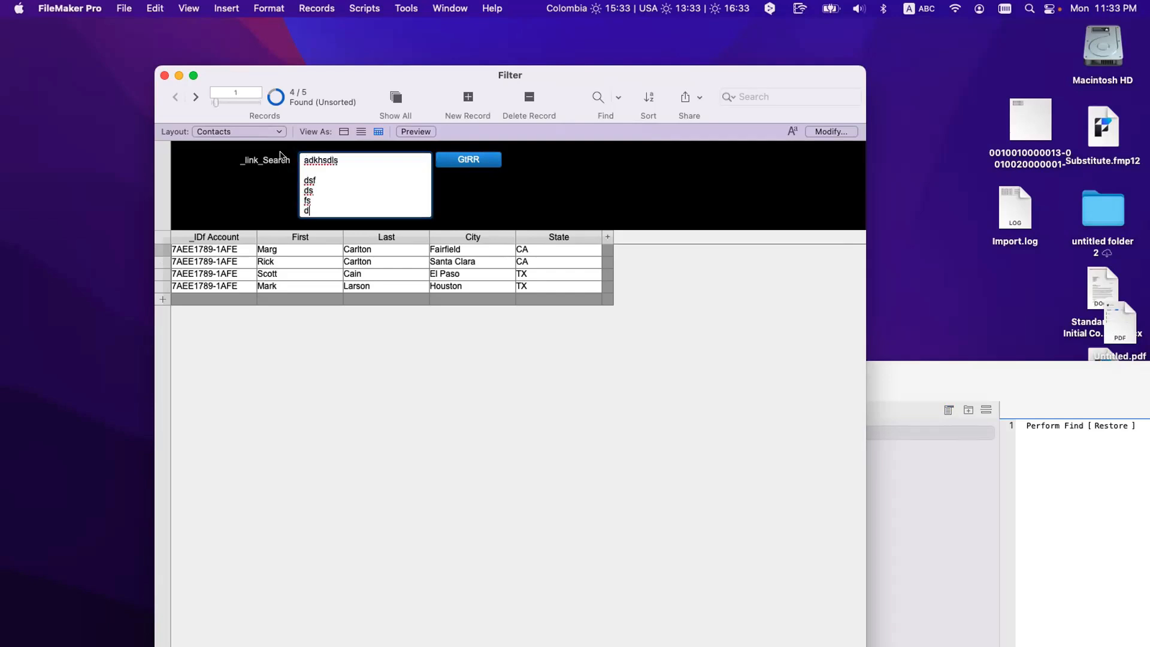
pyautogui.write('f sd fs df s f df d fdf d fd f')
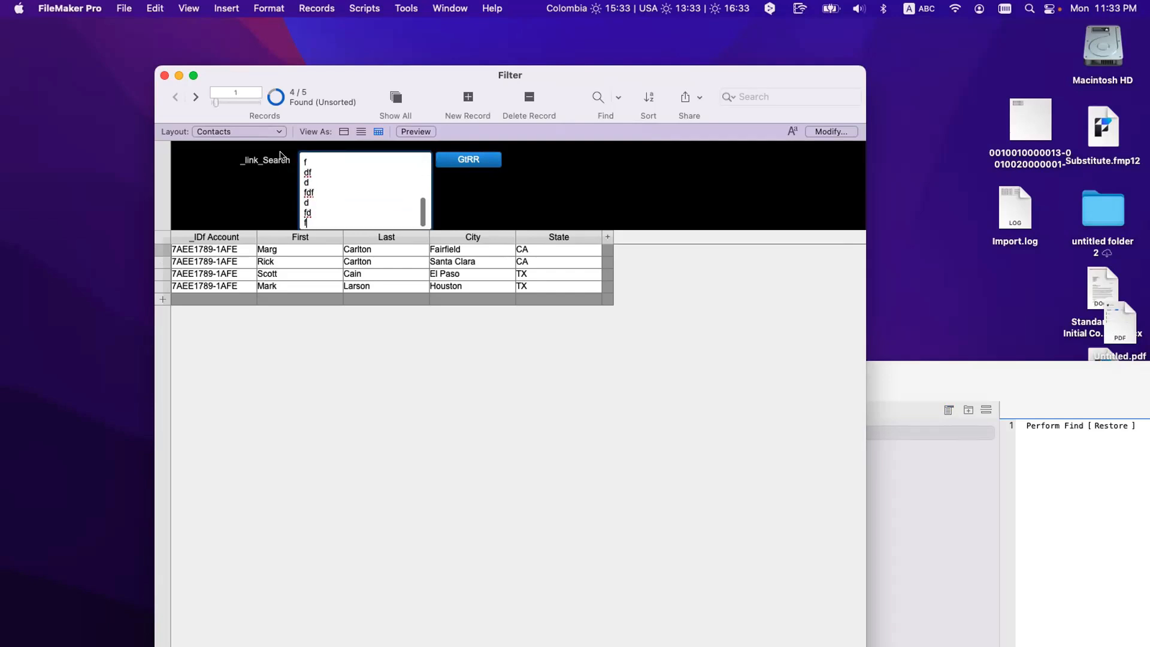
pyautogui.press('Return')
pyautogui.write('CA')
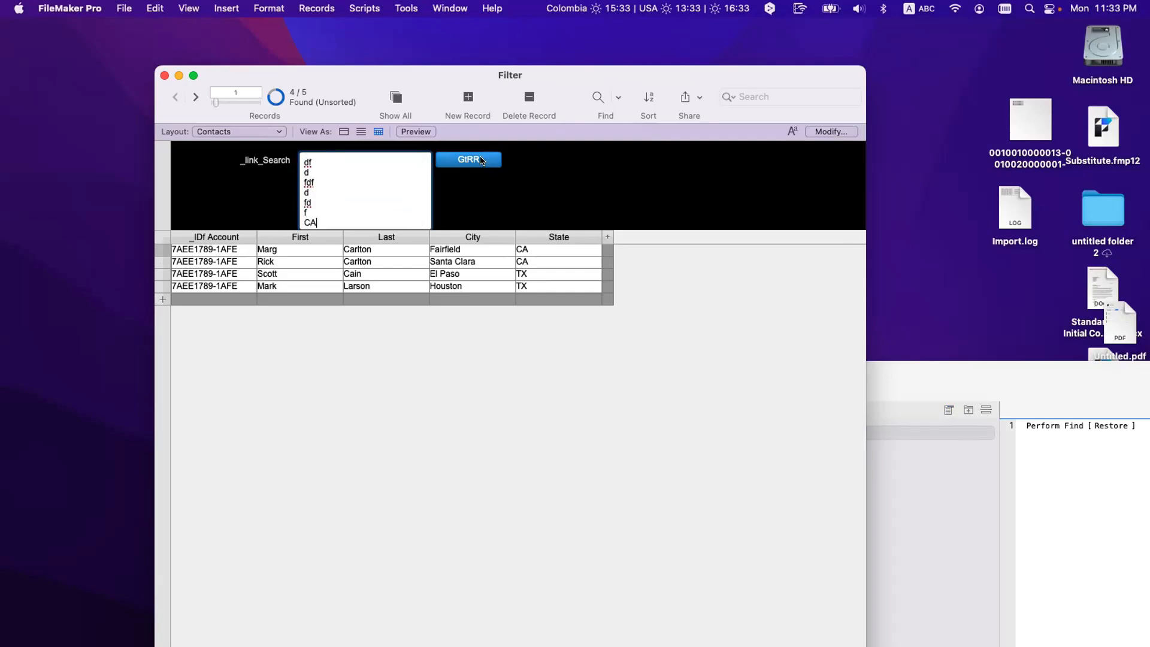
pyautogui.click(481, 160)
# Step: Clear the search field and reposition the Script Workspace window
pyautogui.click(343, 191)
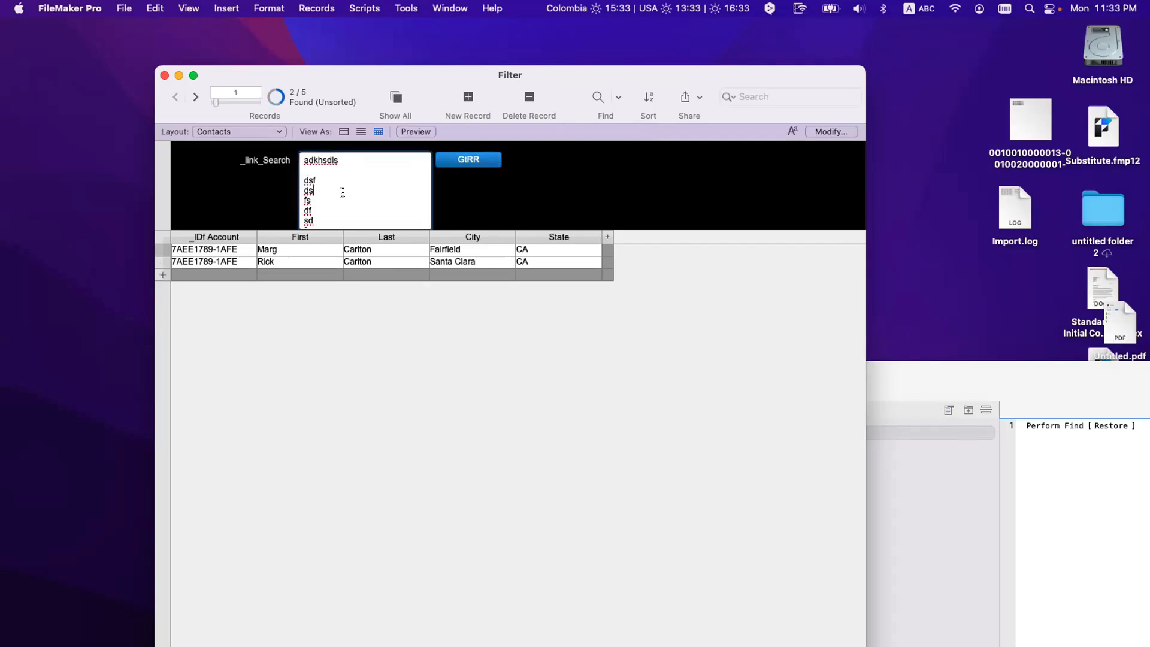
pyautogui.scroll(-5, 343, 191)
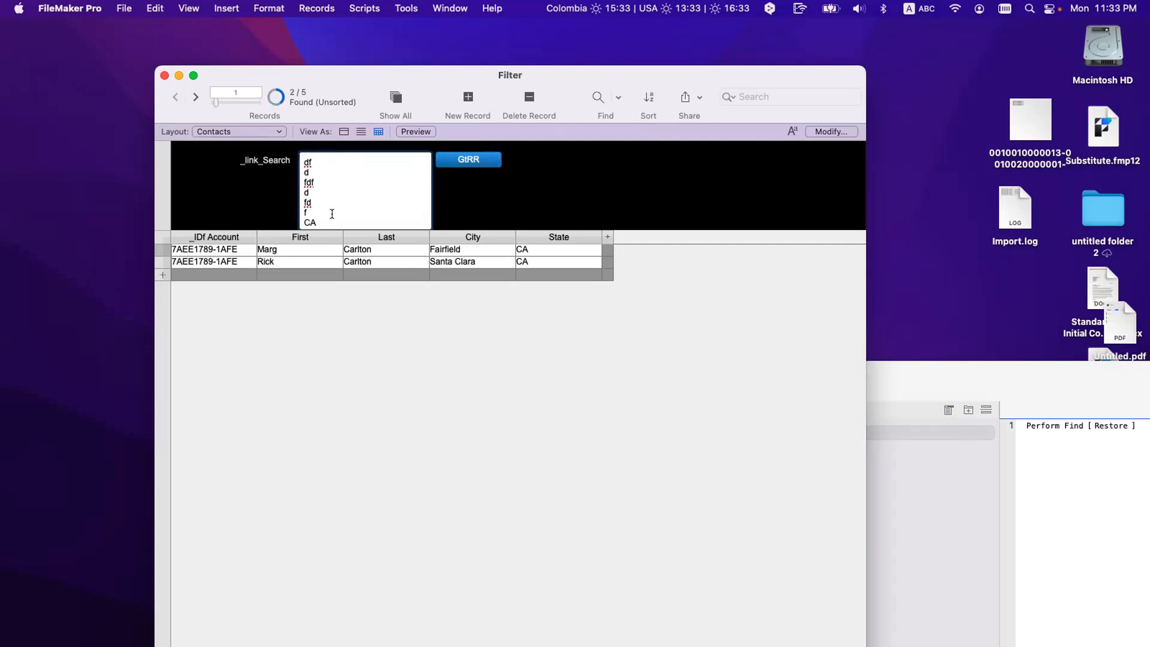
pyautogui.moveTo(330, 222); pyautogui.dragTo(284, 144)
pyautogui.press('BackSpace')
pyautogui.moveTo(1040, 384); pyautogui.dragTo(2, 210)
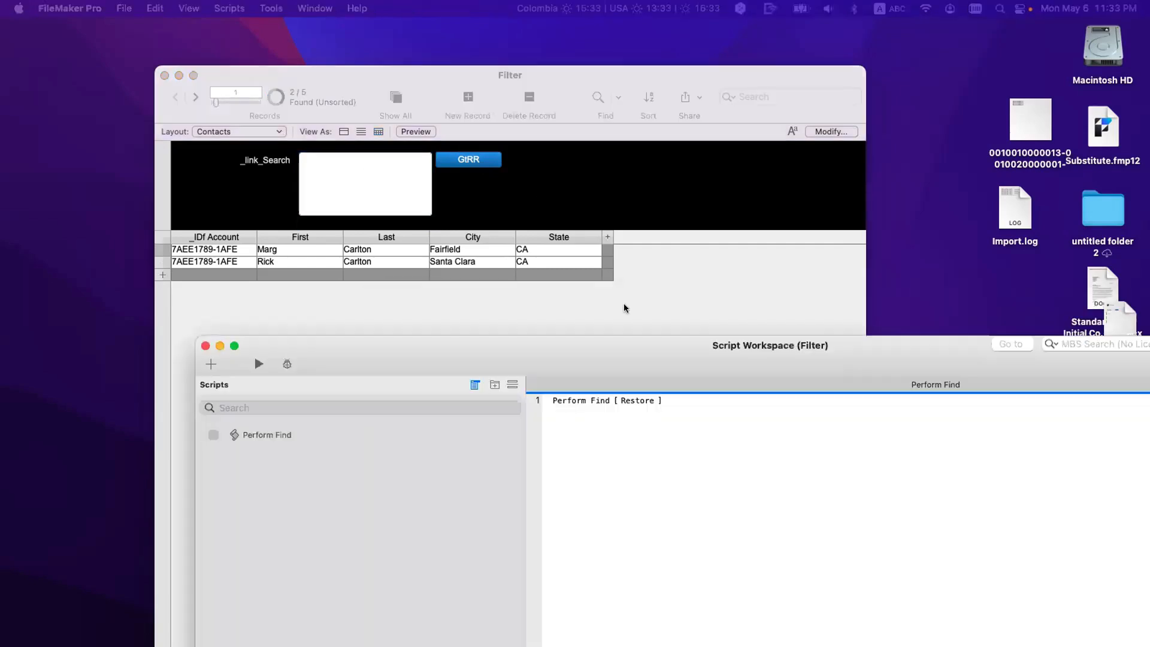
# Step: Inspect the CA, TX and GR find requests of Perform Find [Restore], then close the Script Workspace
pyautogui.moveTo(624, 308); pyautogui.dragTo(977, 208)
pyautogui.doubleClick(331, 260)
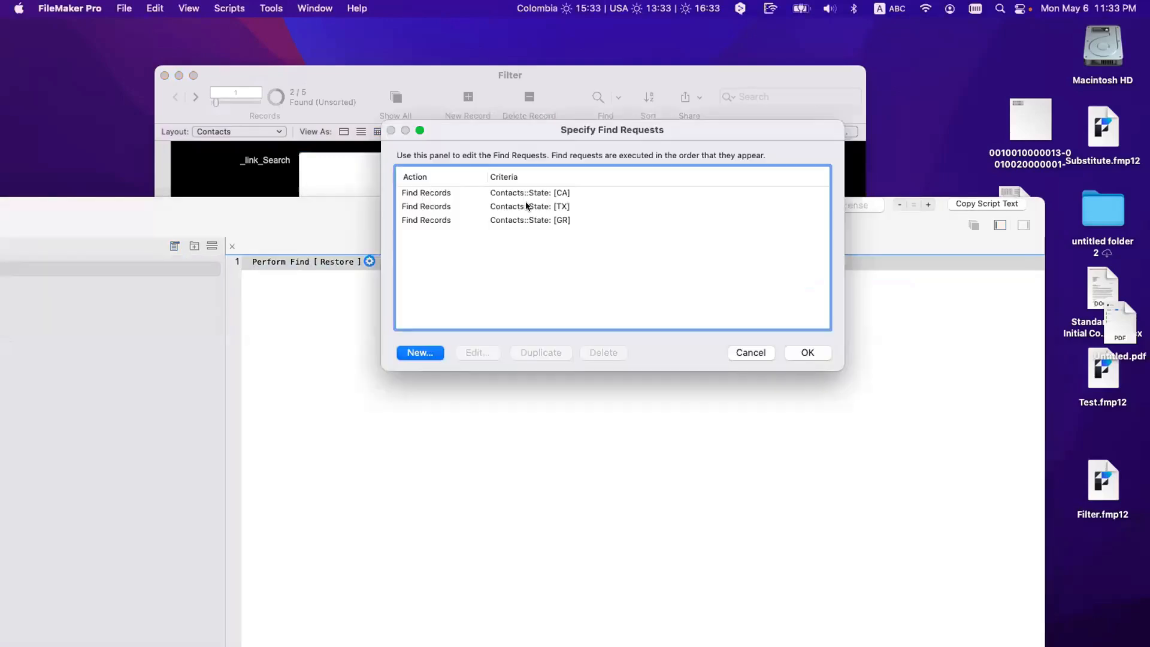
pyautogui.click(558, 192)
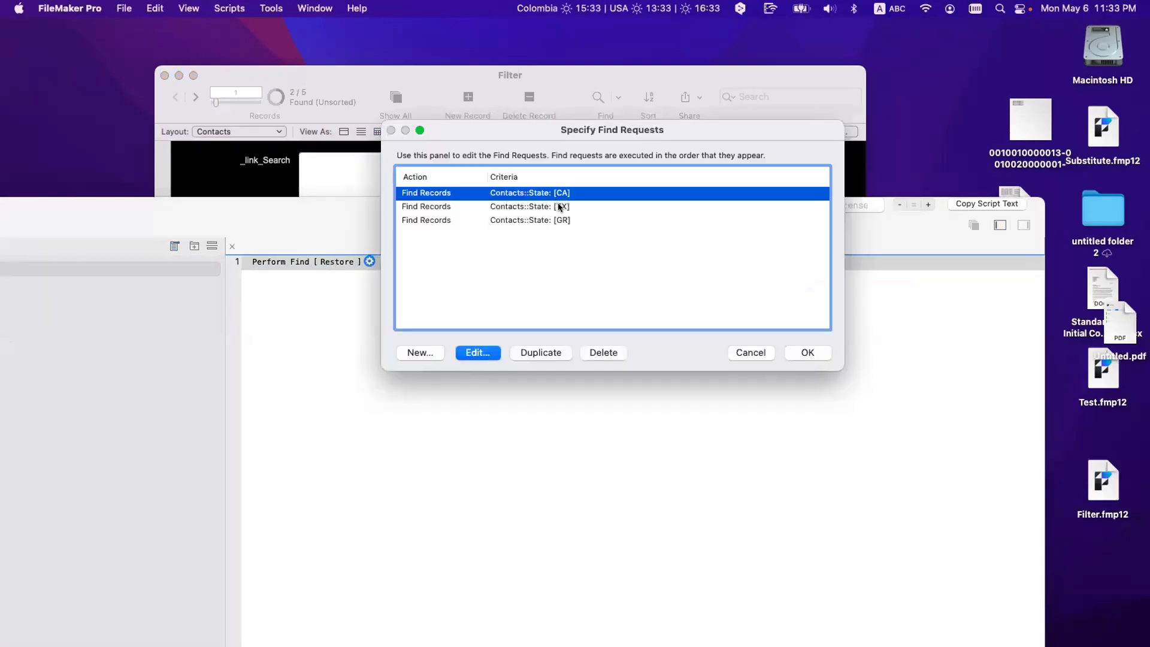
pyautogui.moveTo(558, 206); pyautogui.dragTo(558, 219)
pyautogui.press('Escape')
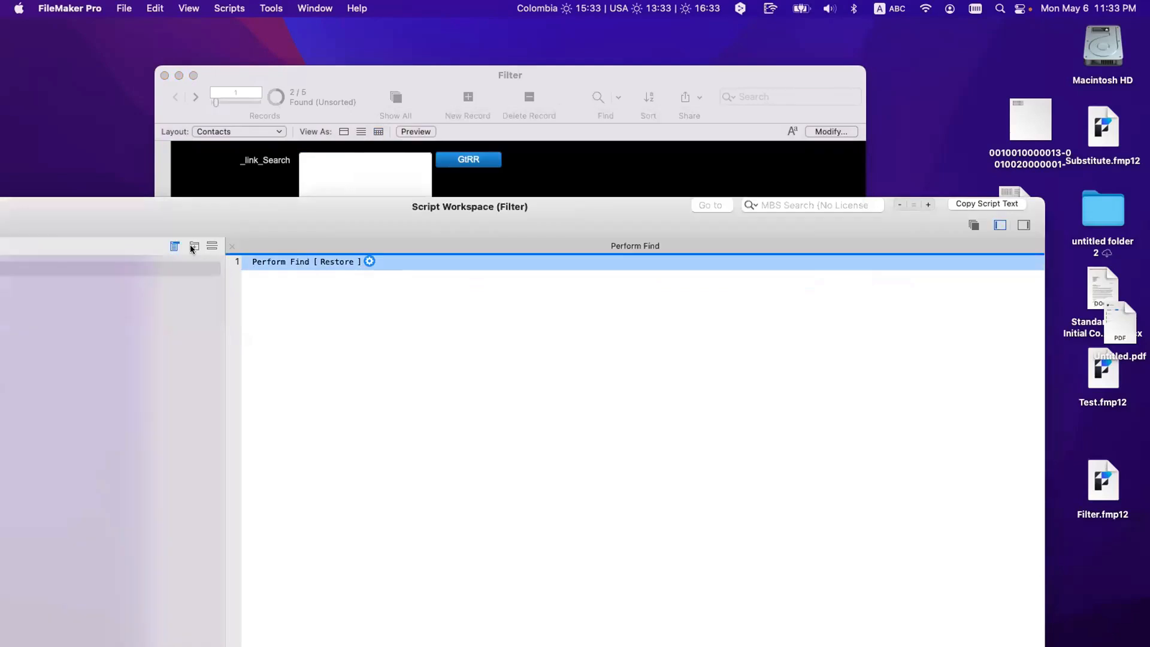
pyautogui.press('super+w')
pyautogui.click(325, 186)
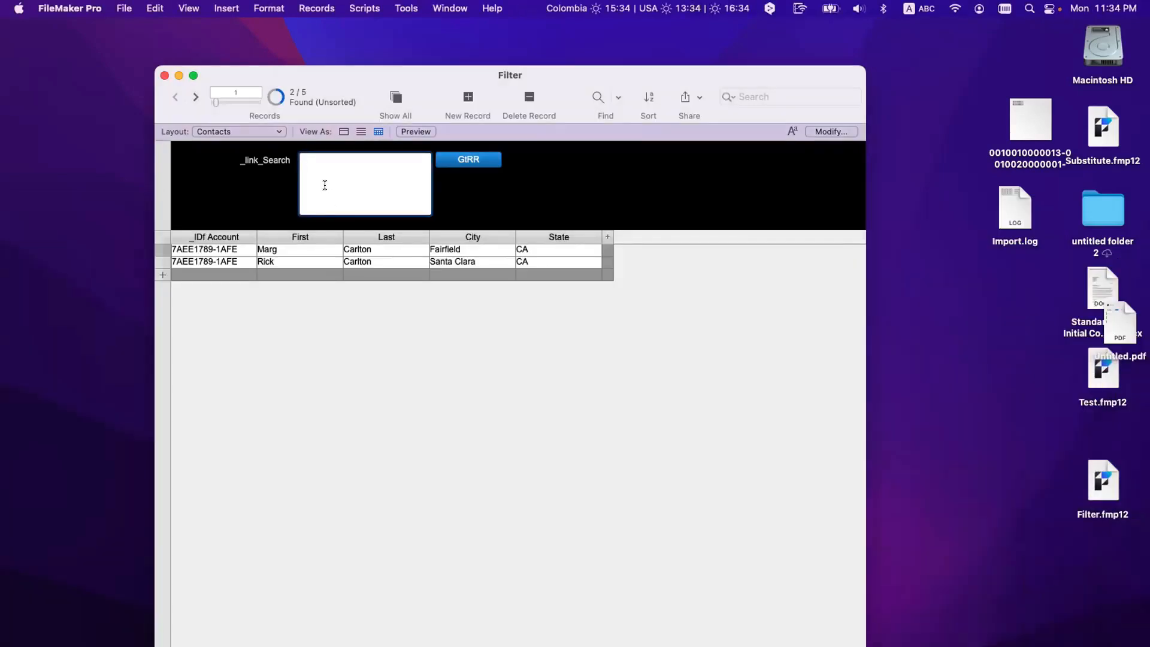
# Step: Filter by TX, then select TX in the search field and place the insertion point after it
pyautogui.write('TX')
pyautogui.click(444, 158)
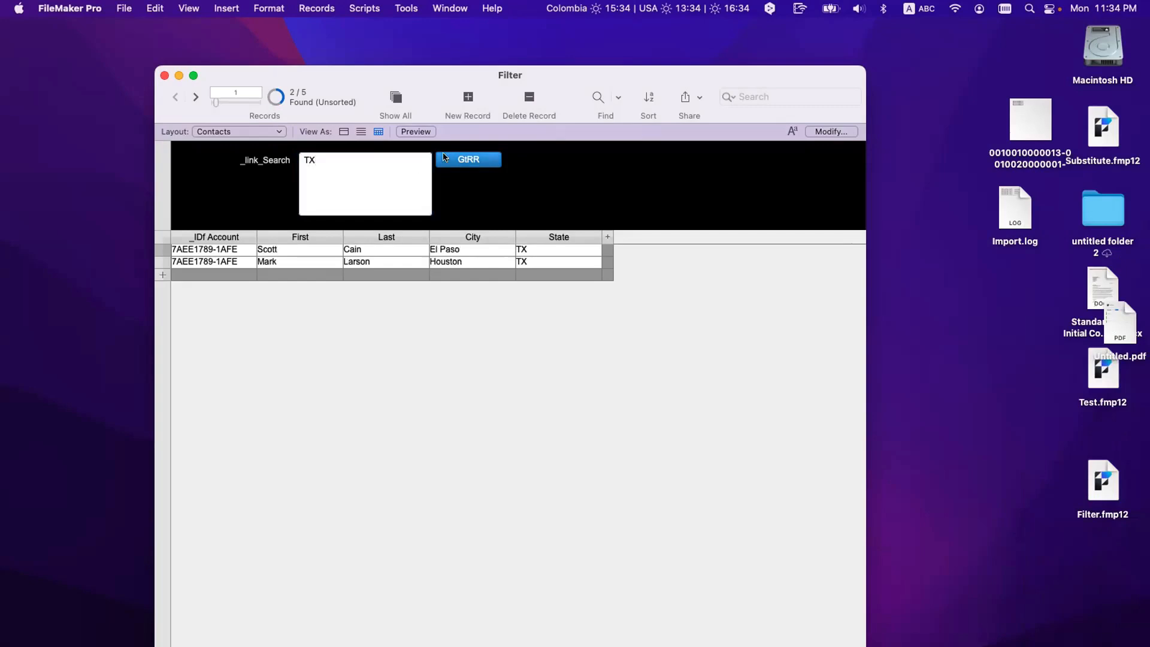
pyautogui.click(319, 161)
pyautogui.press('super+a')
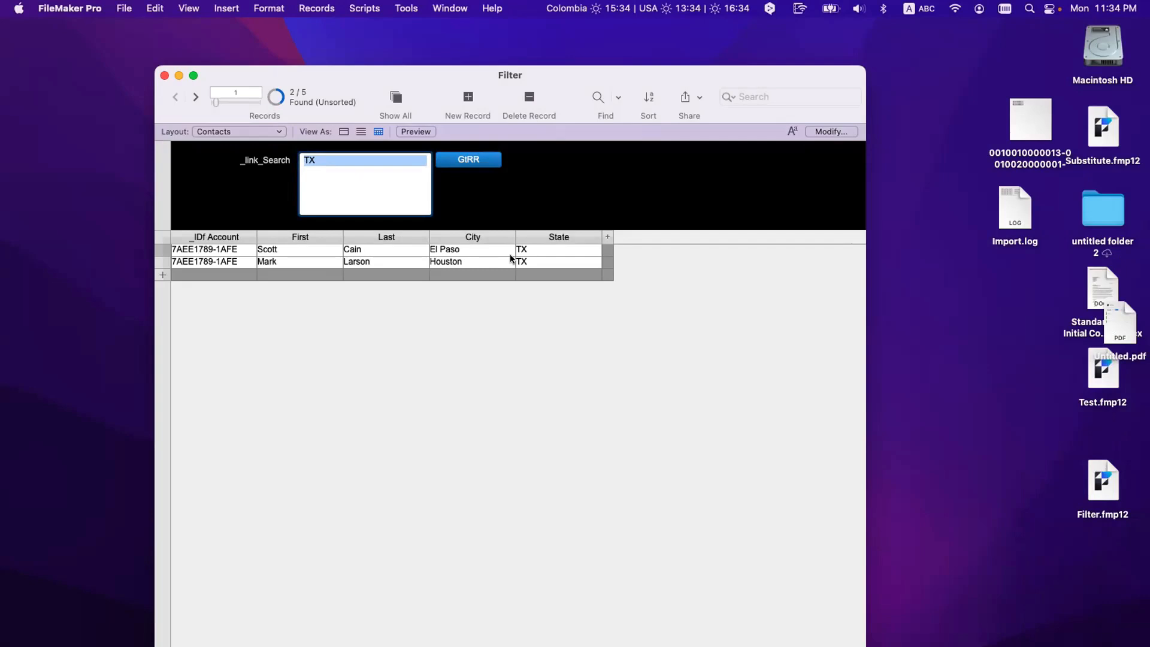
pyautogui.click(338, 180)
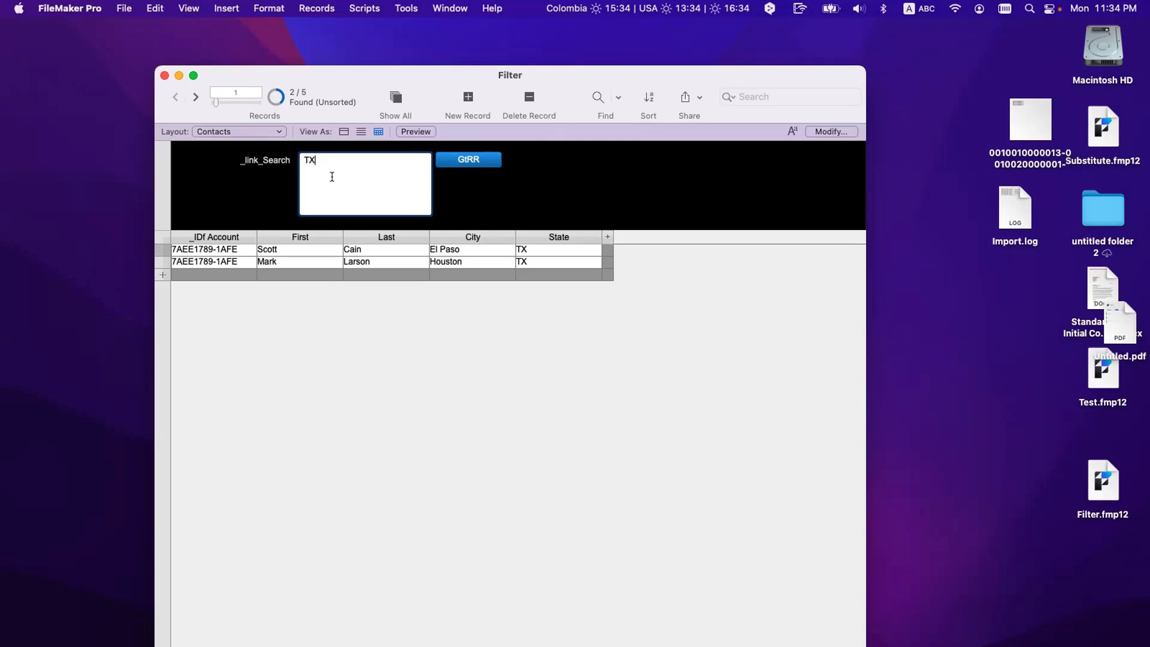
pyautogui.moveTo(327, 157); pyautogui.dragTo(293, 160)
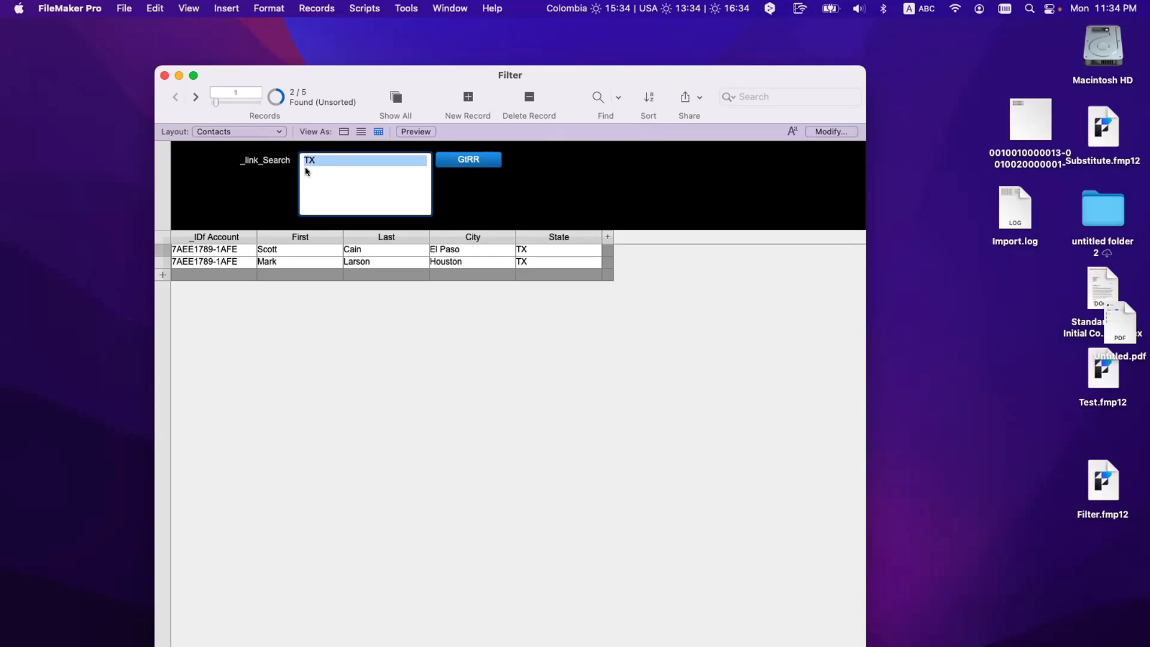
pyautogui.click(314, 171)
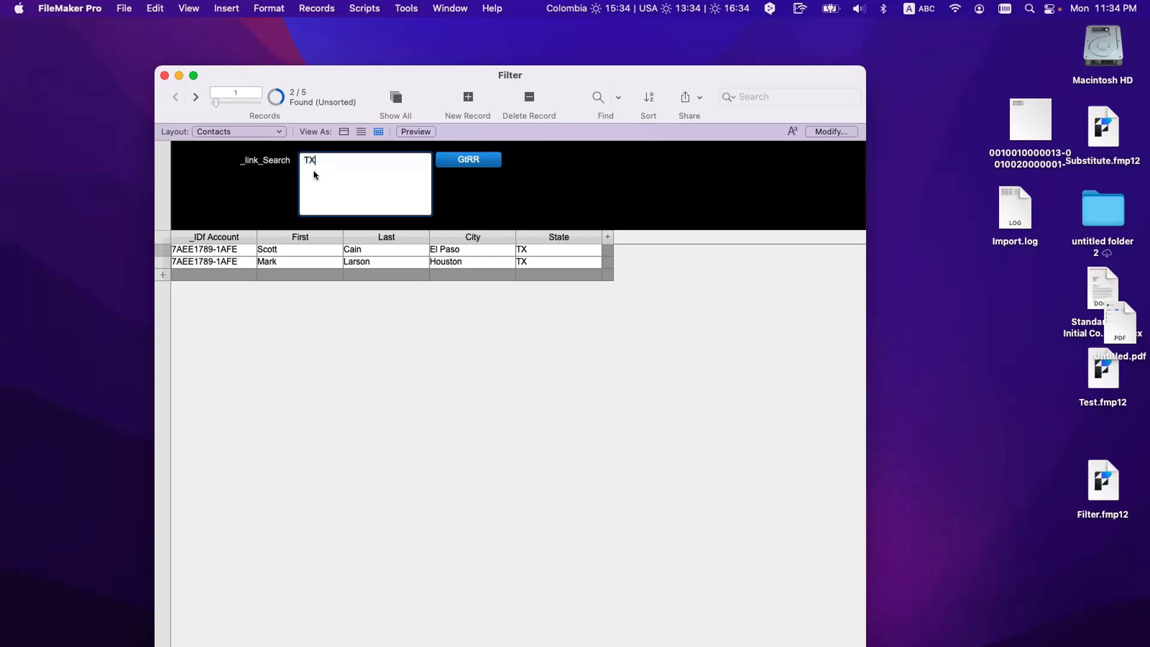
# Step: Run the filter on 'TX CA' on one line, then move CA to its own line and rerun
pyautogui.write('CA')
pyautogui.click(451, 165)
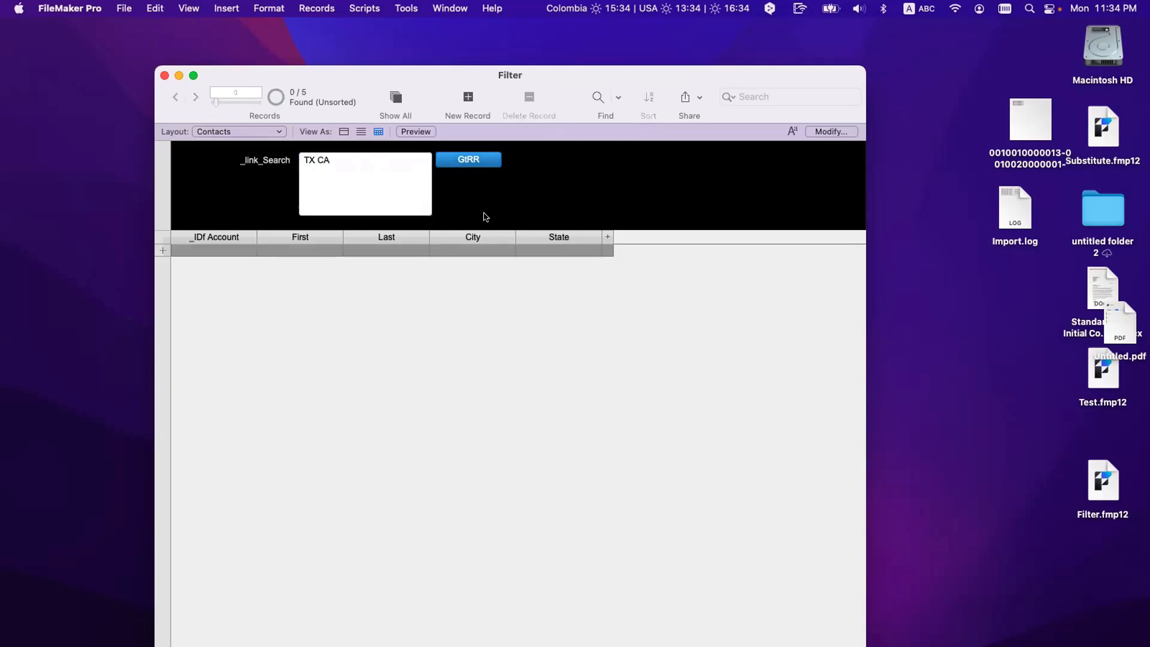
pyautogui.click(317, 170)
pyautogui.press('BackSpace')
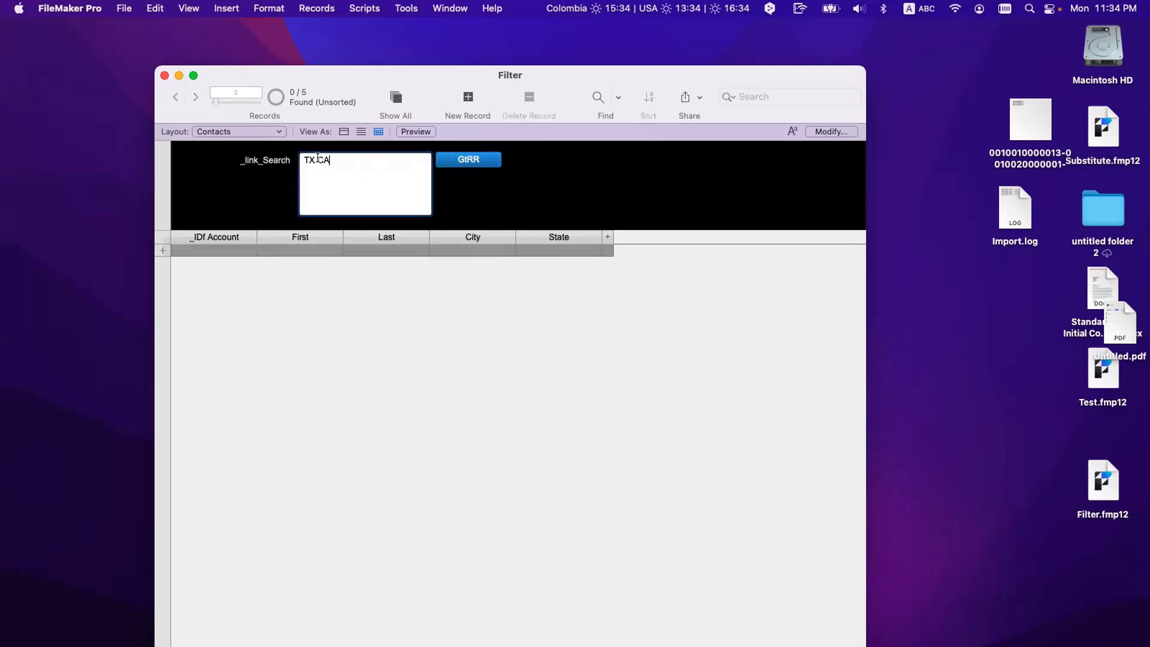
pyautogui.press('Return')
pyautogui.click(467, 160)
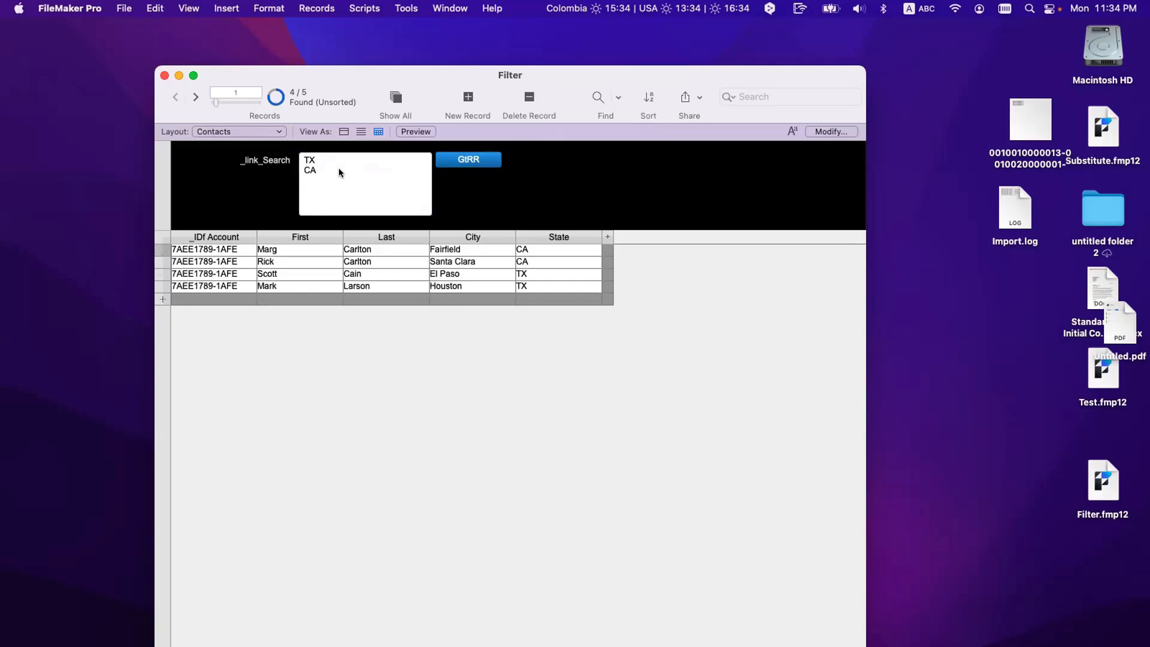
# Step: Check the first record's State, then split CA into 'C A' and rerun the filter
pyautogui.click(519, 247)
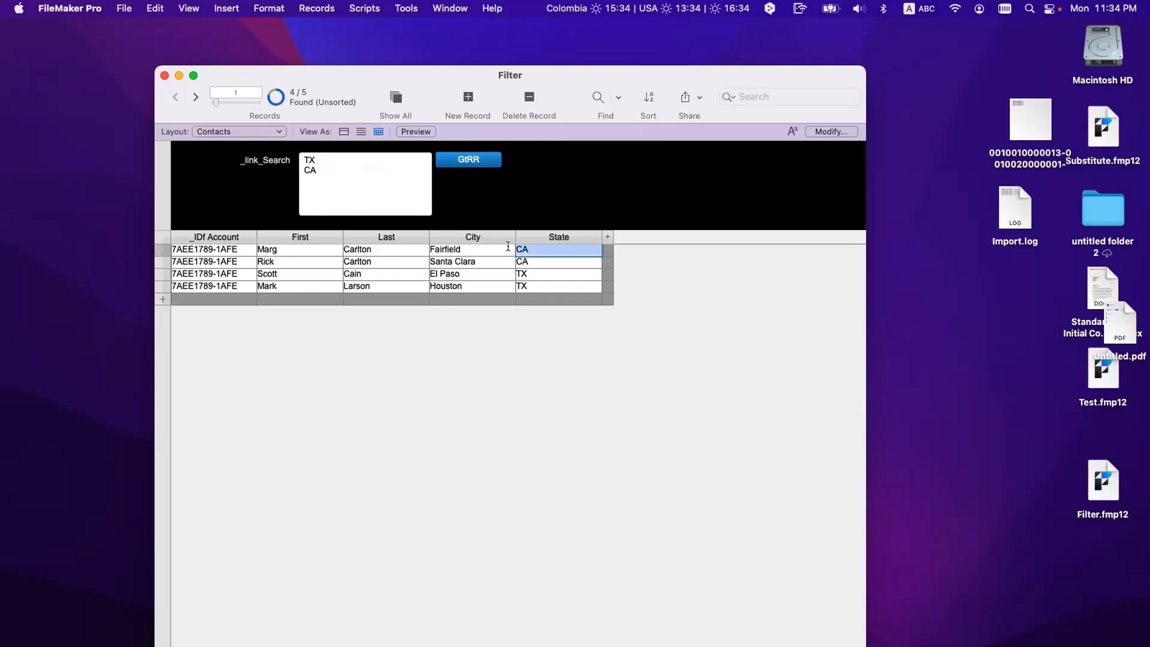
pyautogui.moveTo(326, 158); pyautogui.dragTo(292, 157)
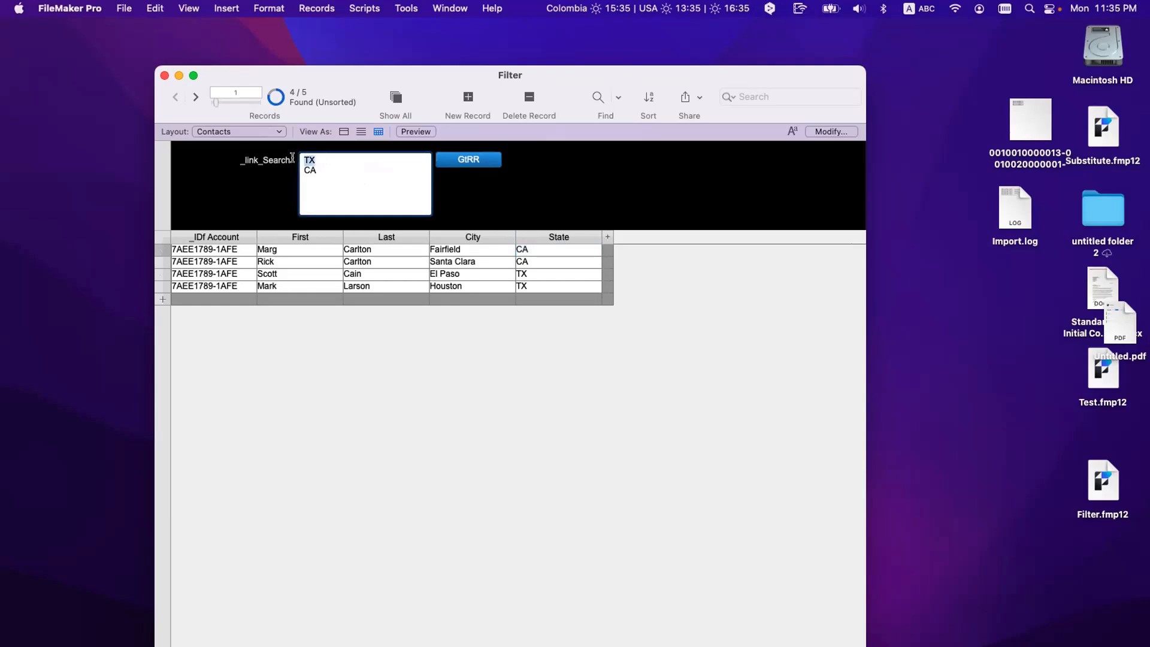
pyautogui.click(320, 171)
pyautogui.tripleClick(306, 168)
pyautogui.moveTo(319, 157); pyautogui.dragTo(294, 158)
pyautogui.click(318, 169)
pyautogui.click(310, 170)
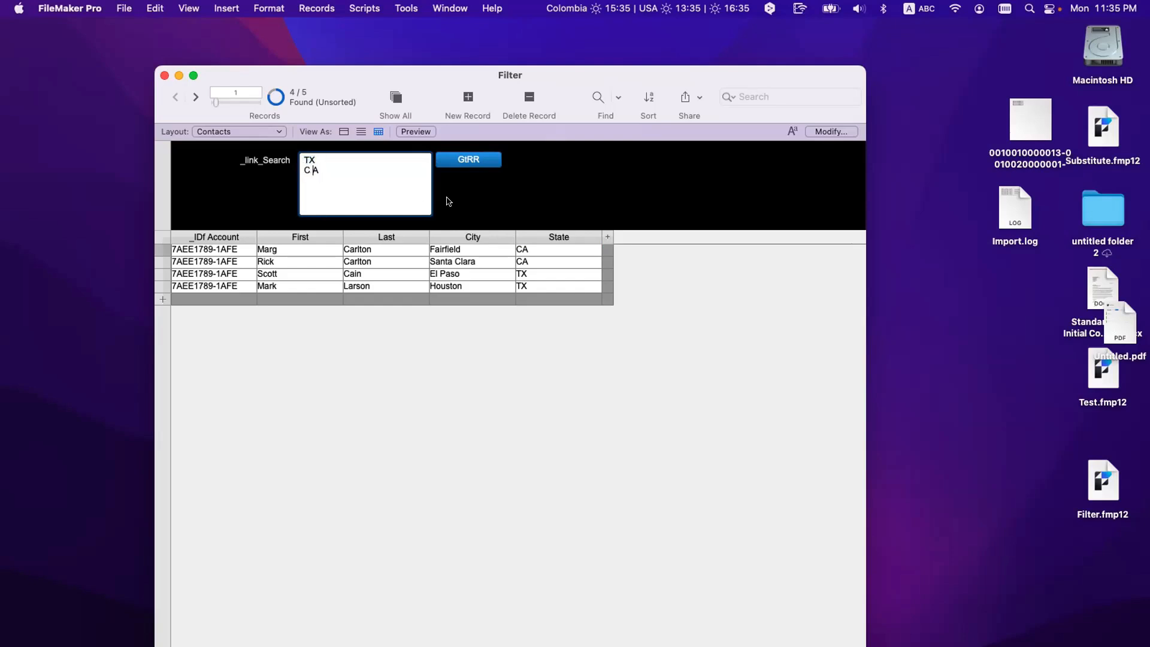
pyautogui.click(462, 160)
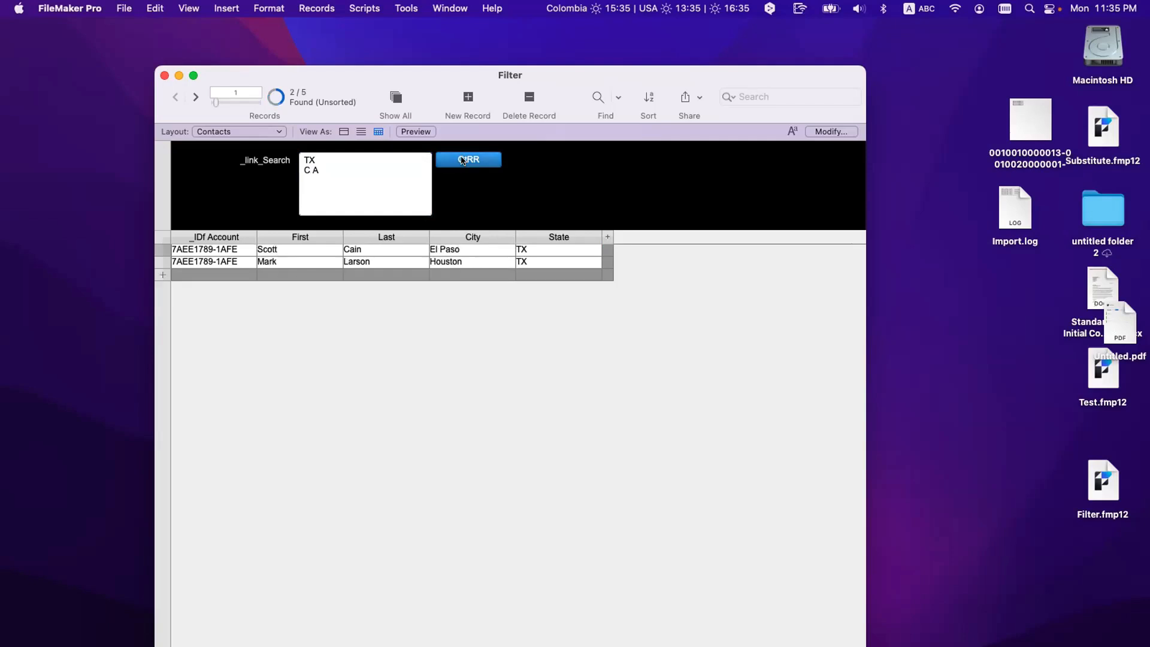
# Step: Test both codes spaced out, then remove the spaces, leaving TX and CA on separate lines
pyautogui.click(308, 159)
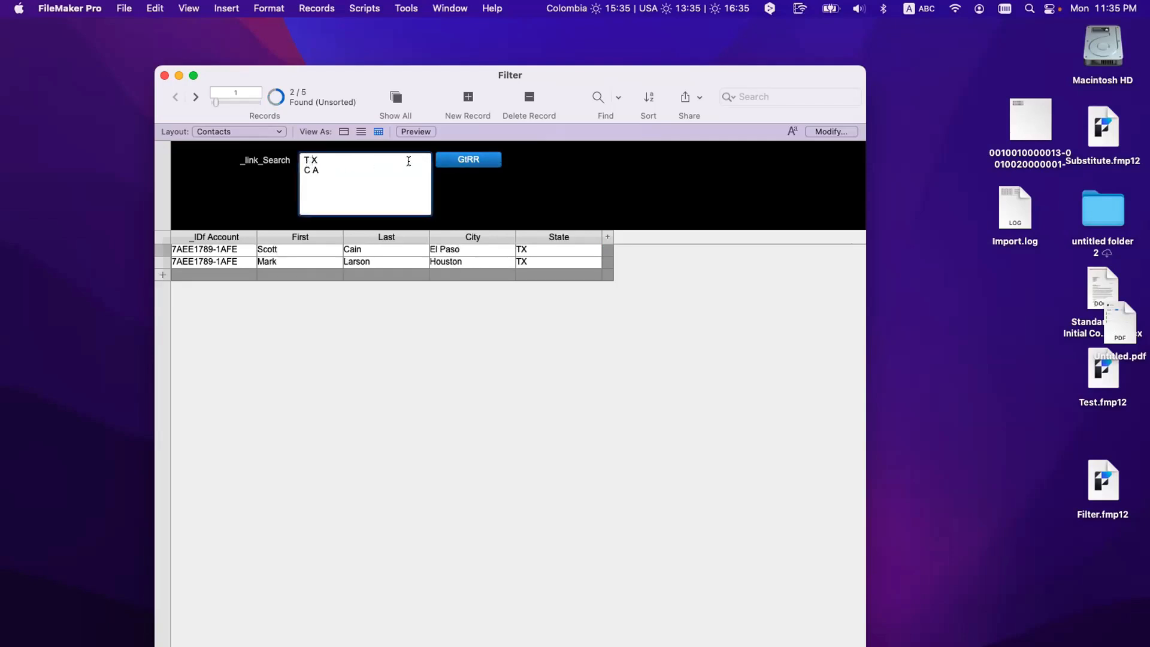
pyautogui.click(446, 159)
pyautogui.click(311, 170)
pyautogui.press('BackSpace')
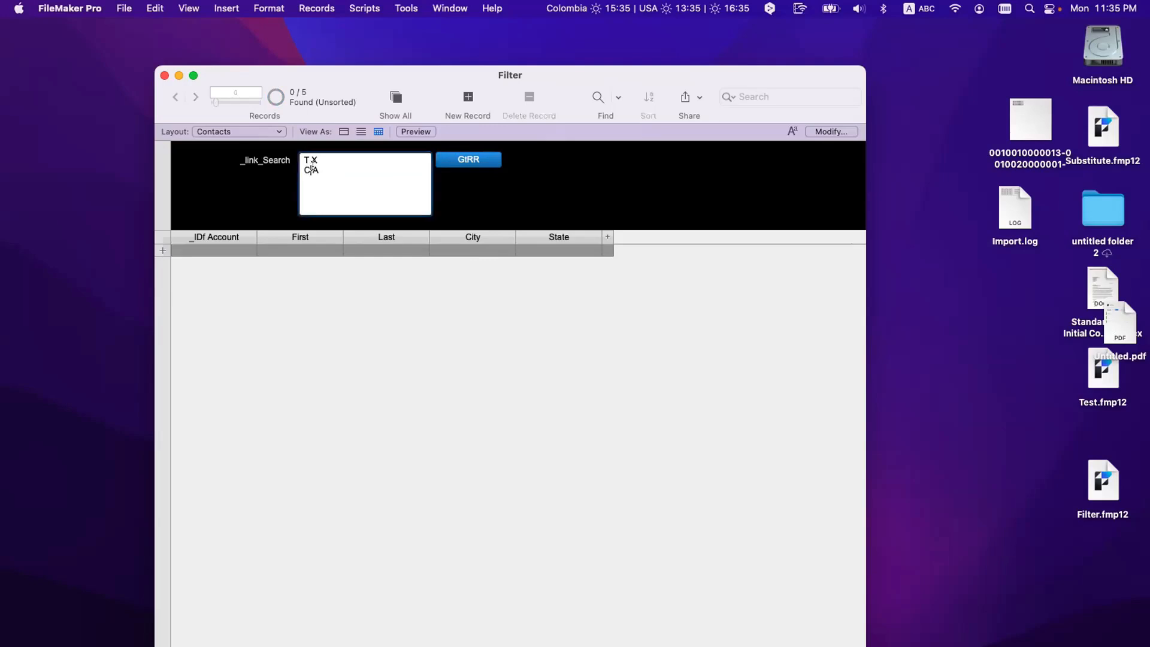
pyautogui.click(453, 159)
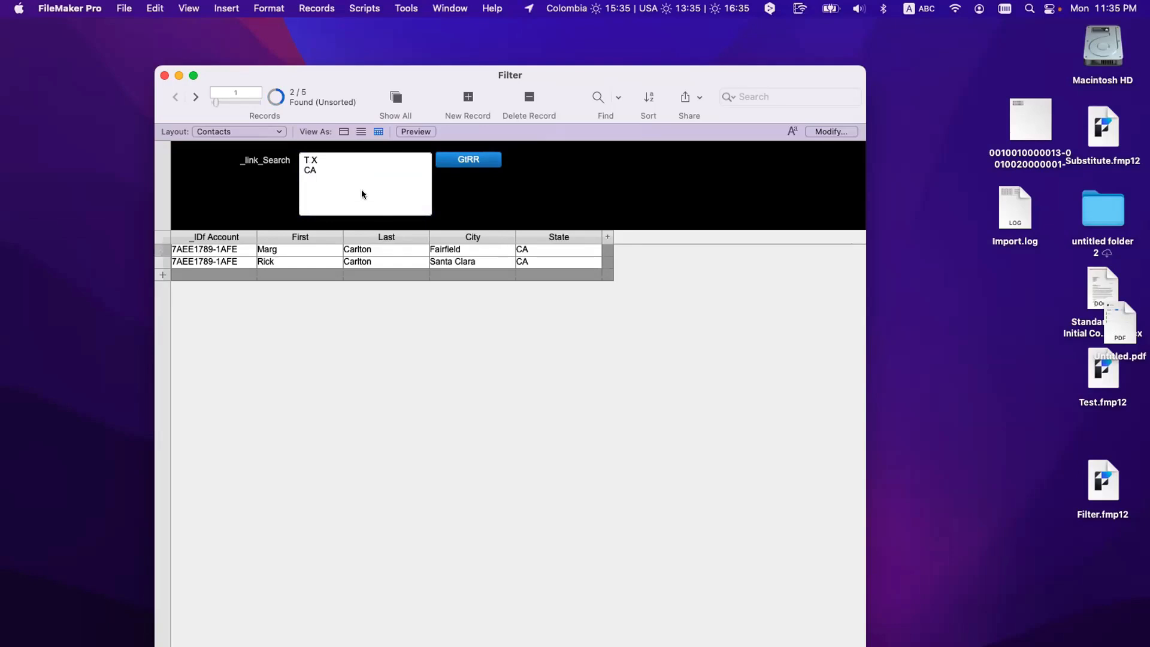
pyautogui.click(326, 170)
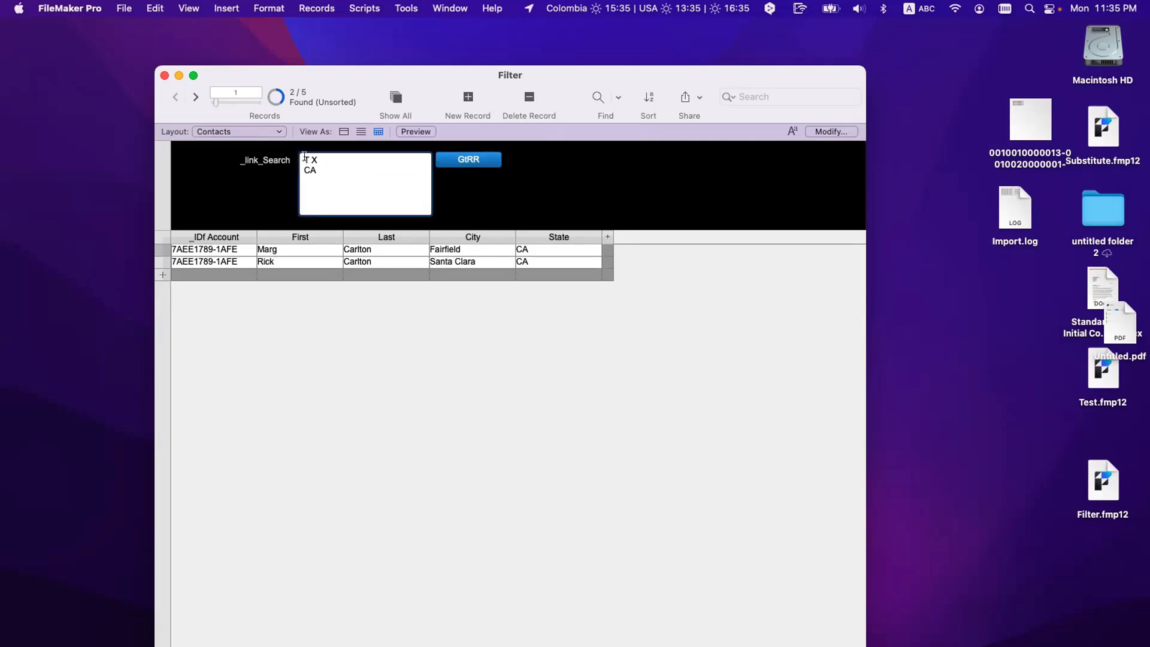
pyautogui.press('BackSpace')
pyautogui.click(338, 174)
pyautogui.click(366, 8)
pyautogui.moveTo(406, 8)
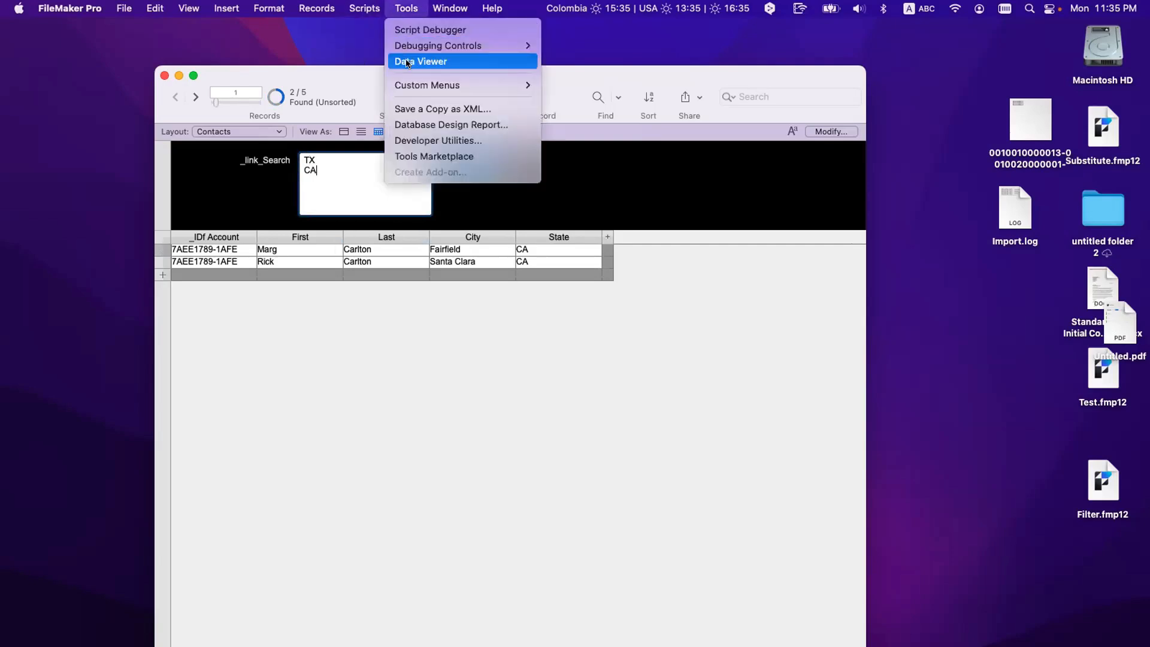
pyautogui.press('Return')
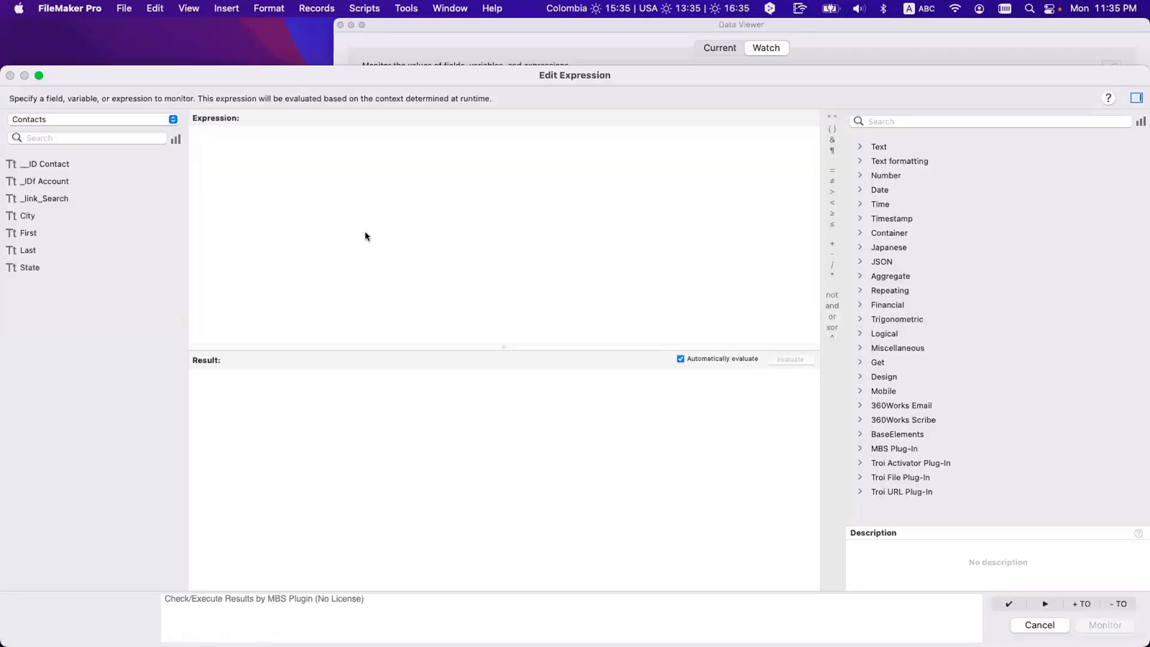
pyautogui.write('va')
pyautogui.press('Escape')
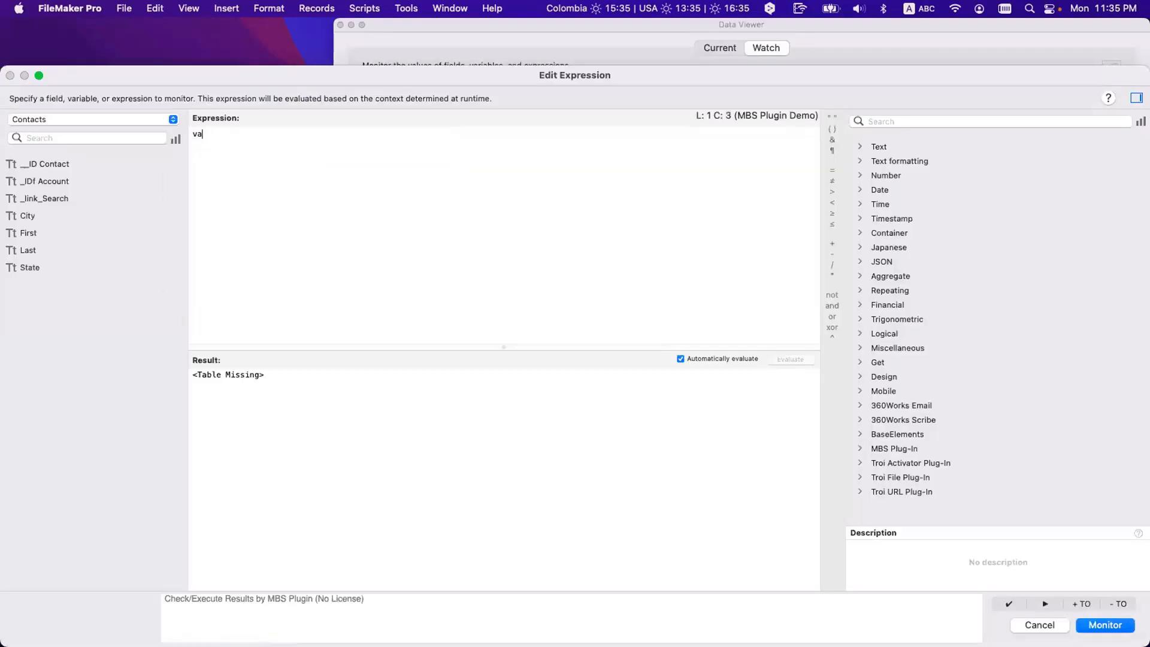
pyautogui.write('lue')
pyautogui.press('Return')
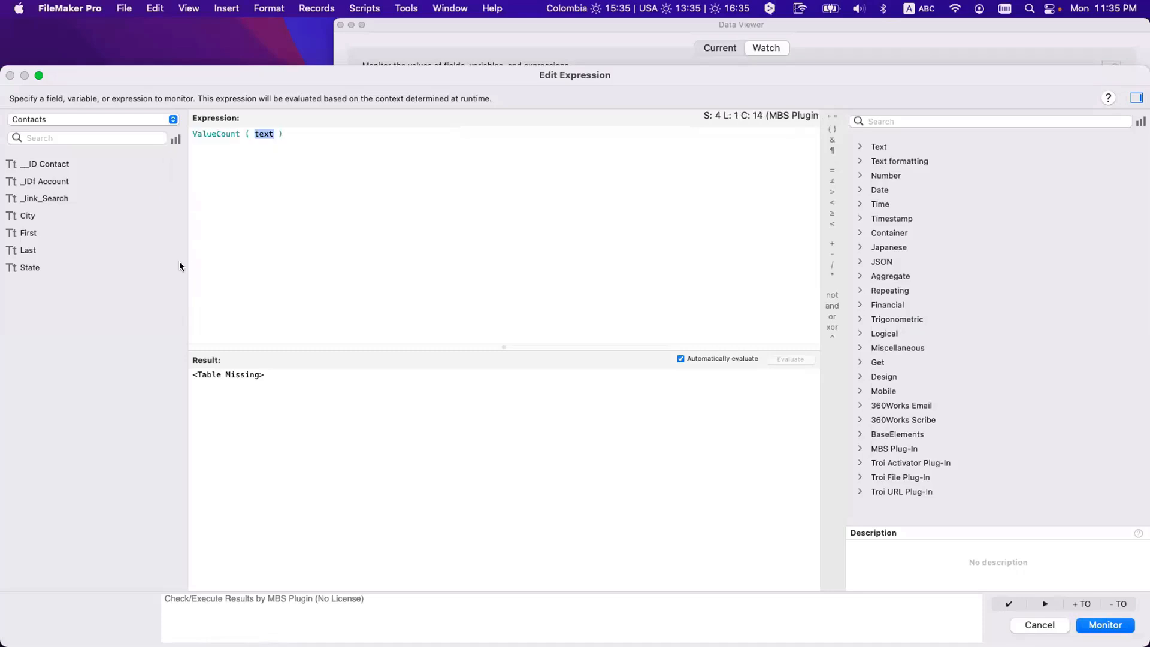
pyautogui.doubleClick(50, 198)
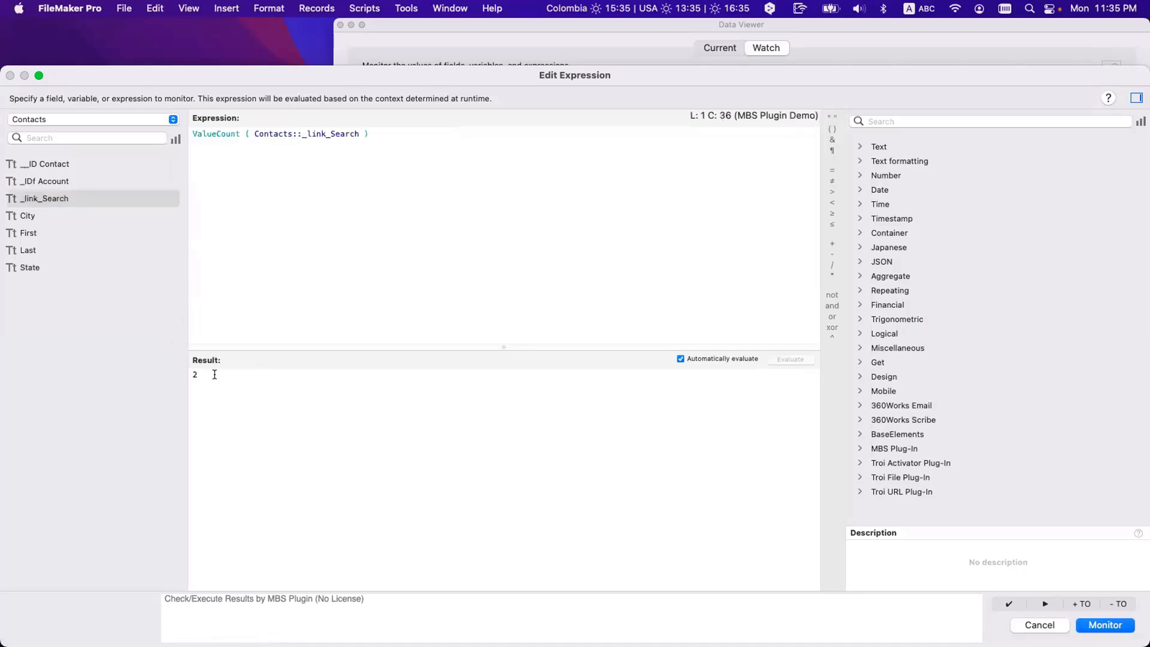
pyautogui.moveTo(214, 375); pyautogui.dragTo(151, 367)
pyautogui.press('Escape')
pyautogui.press('Escape')
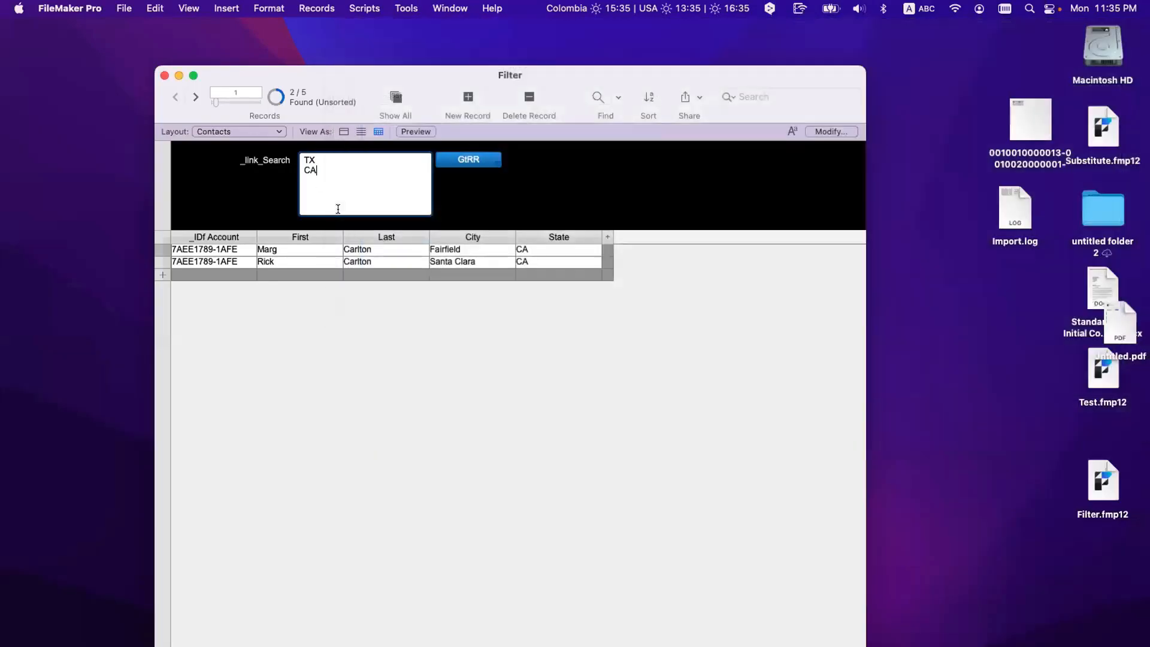
# Step: Test the filter with stray words 'swe' after TX and 'ffdf' after CA, then delete 'swe'
pyautogui.moveTo(315, 160); pyautogui.dragTo(304, 158)
pyautogui.click(312, 170)
pyautogui.write('swe')
pyautogui.click(463, 158)
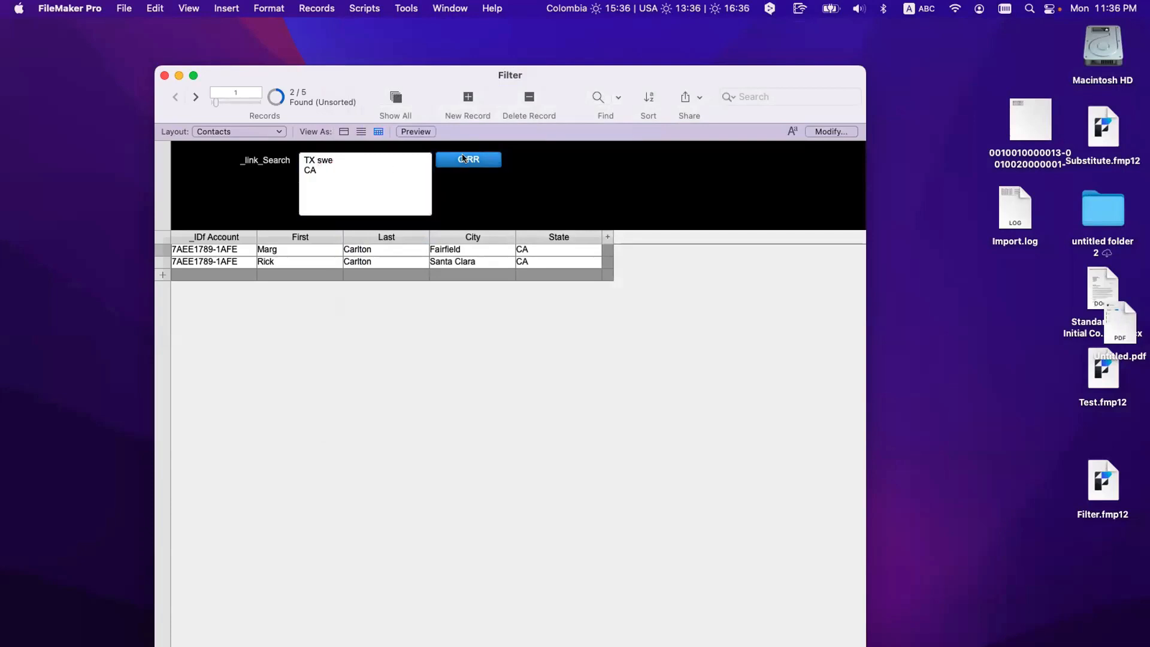
pyautogui.click(324, 171)
pyautogui.write('ffdf')
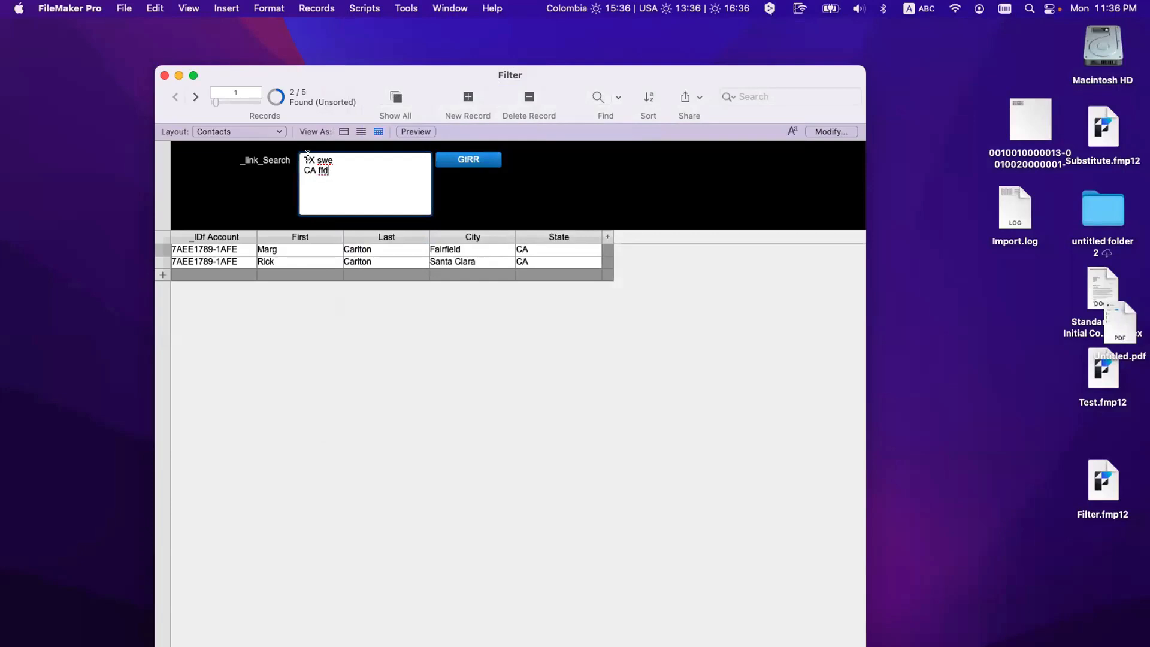
pyautogui.doubleClick(325, 158)
pyautogui.press('BackSpace')
pyautogui.click(455, 154)
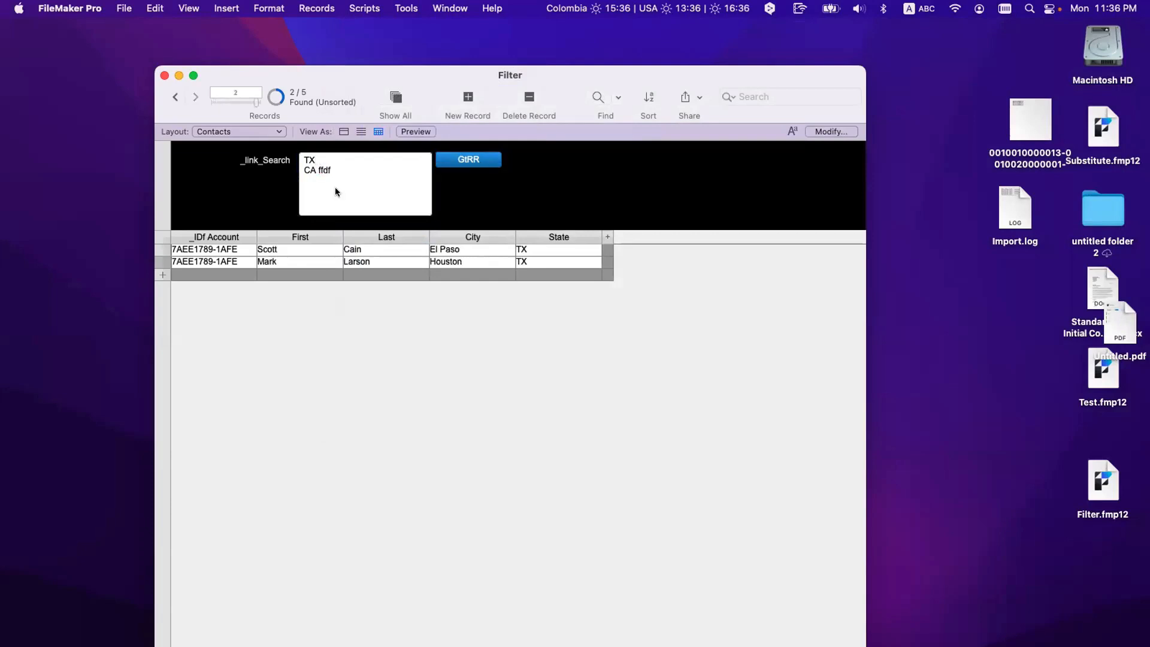
# Step: Remove the stray 'ffdf' text and rerun the GtRR filter for TX and CA
pyautogui.click(320, 170)
pyautogui.moveTo(333, 170); pyautogui.dragTo(283, 171)
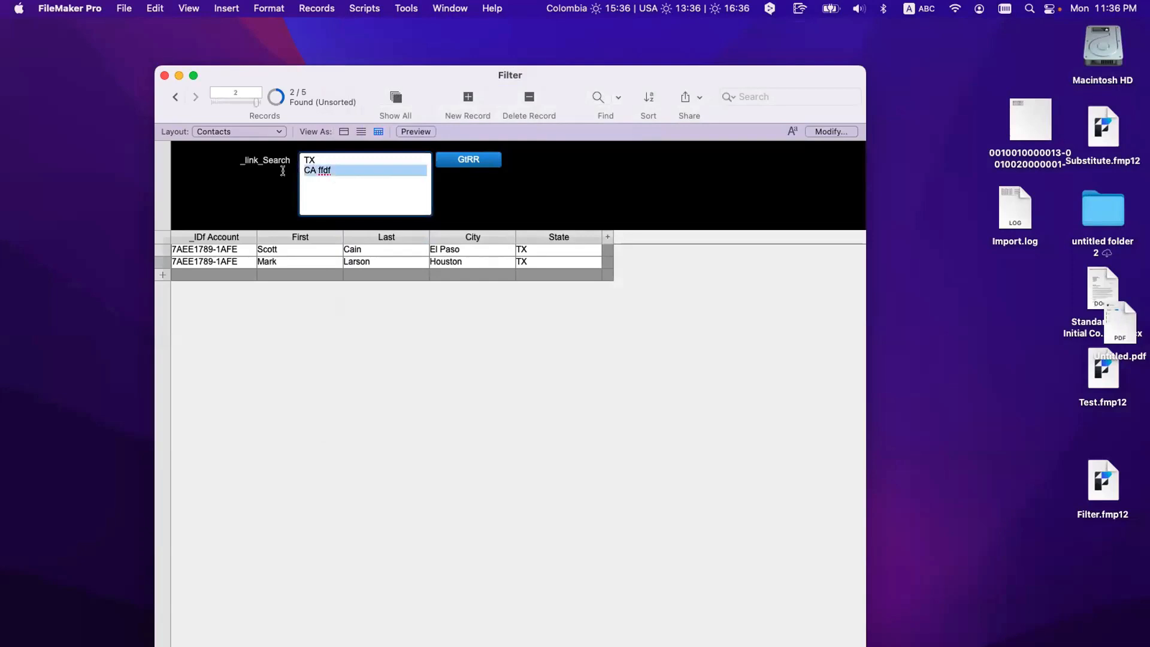
pyautogui.click(369, 171)
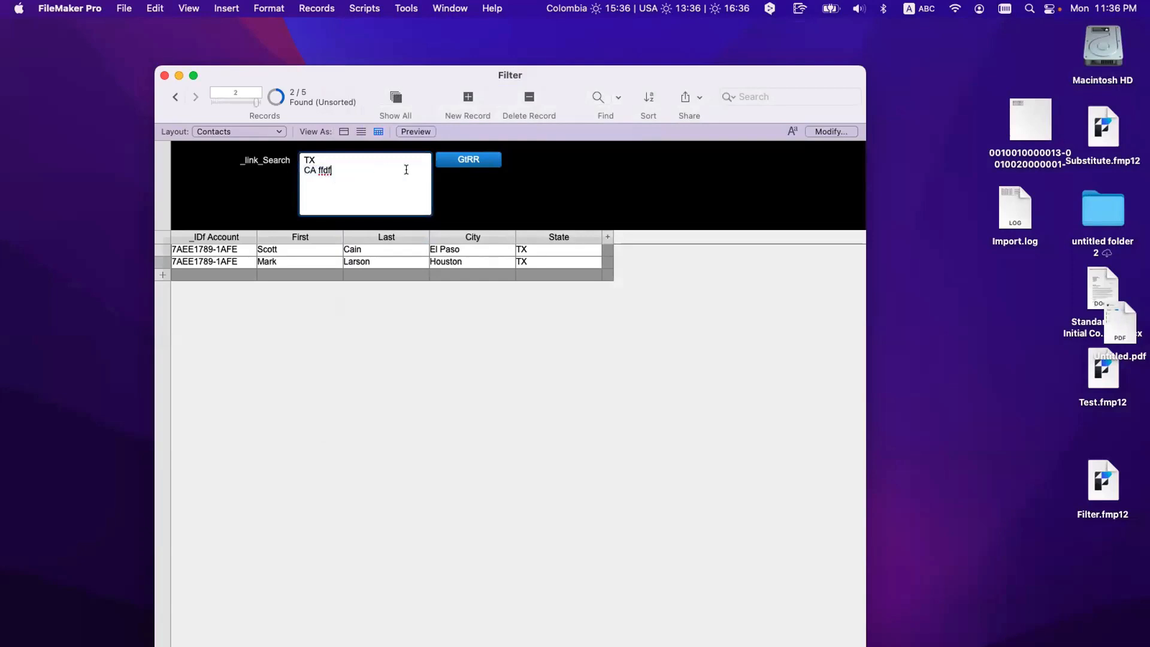
pyautogui.moveTo(403, 170); pyautogui.dragTo(282, 169)
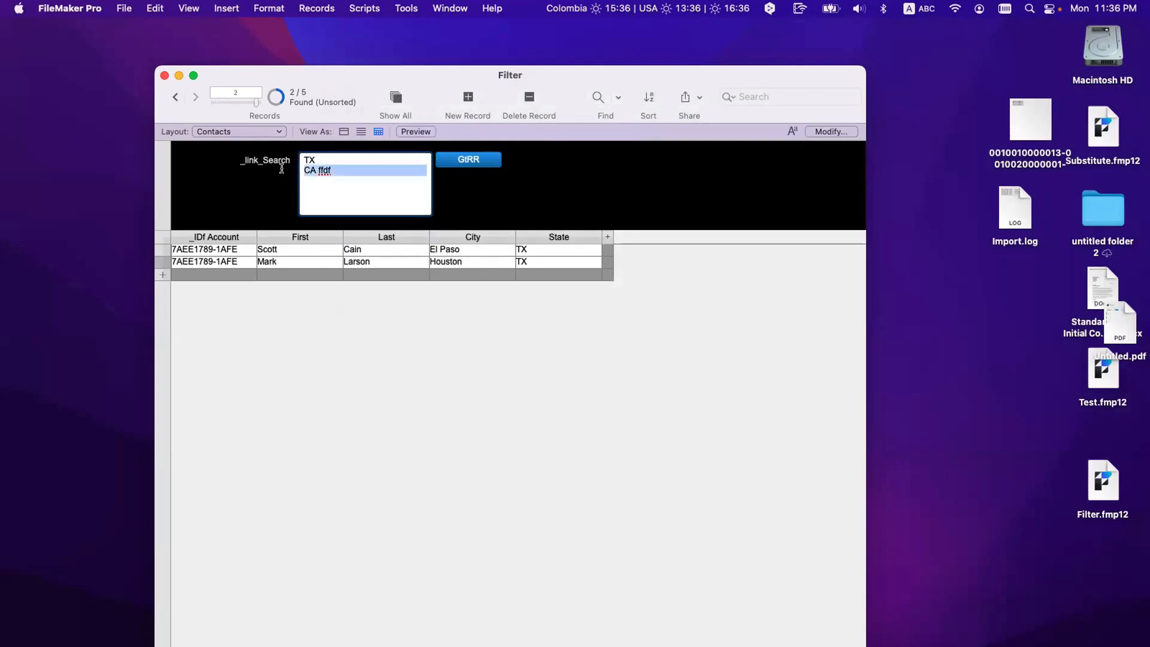
pyautogui.click(545, 261)
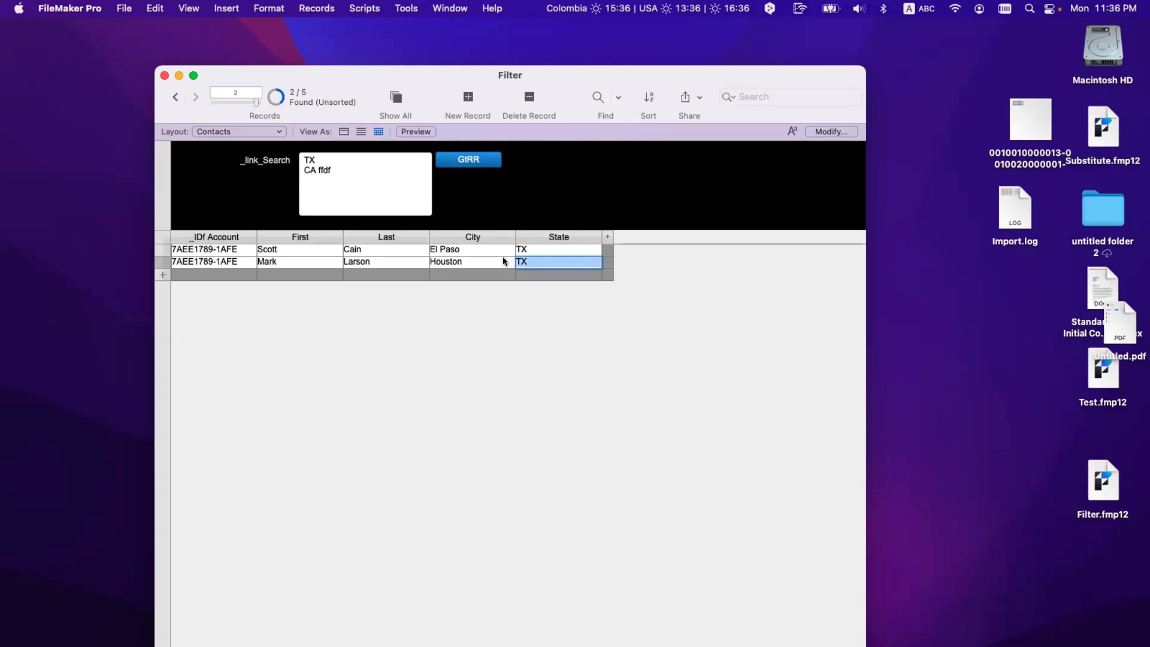
pyautogui.click(359, 184)
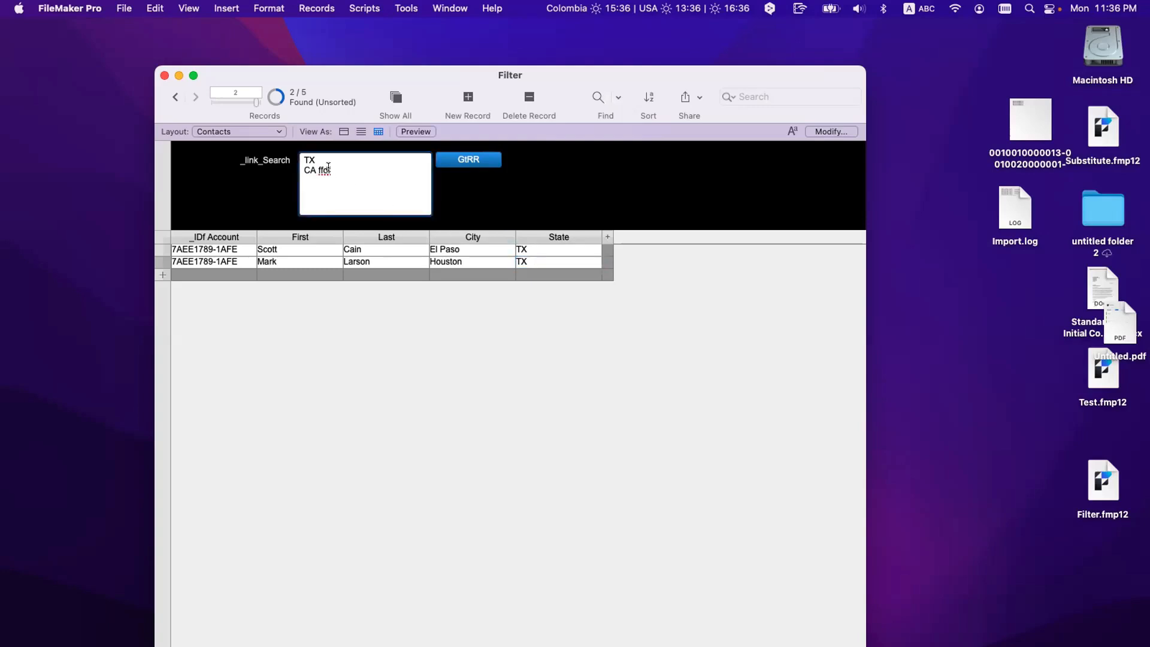
pyautogui.doubleClick(323, 169)
pyautogui.press('BackSpace')
pyautogui.click(464, 461)
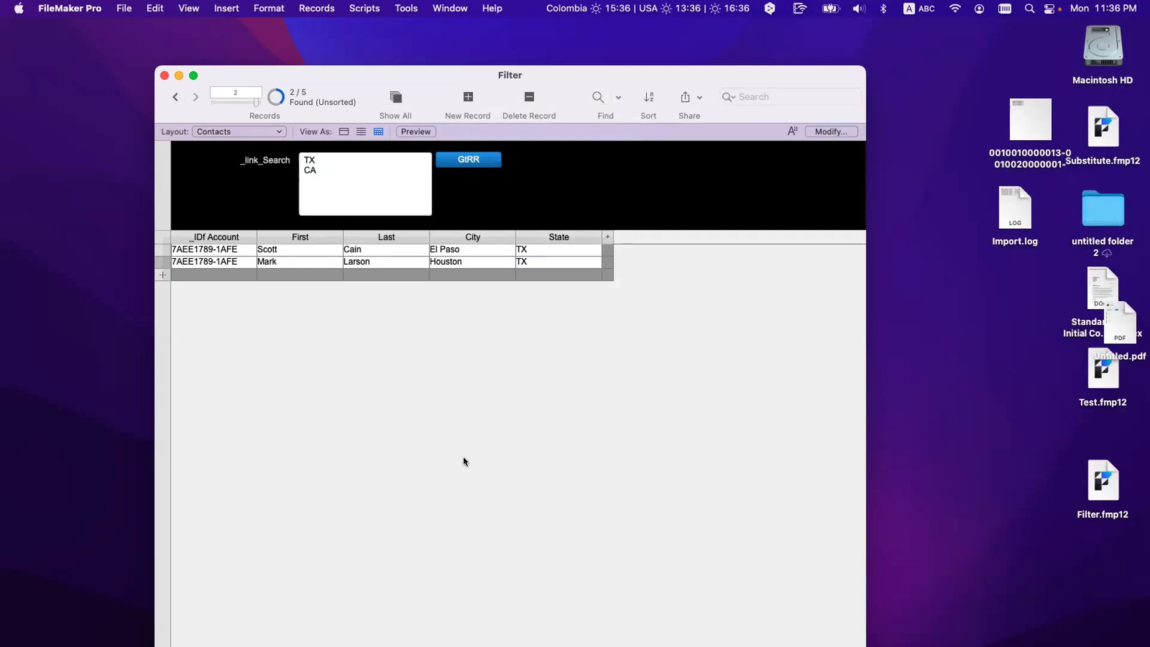
pyautogui.click(479, 161)
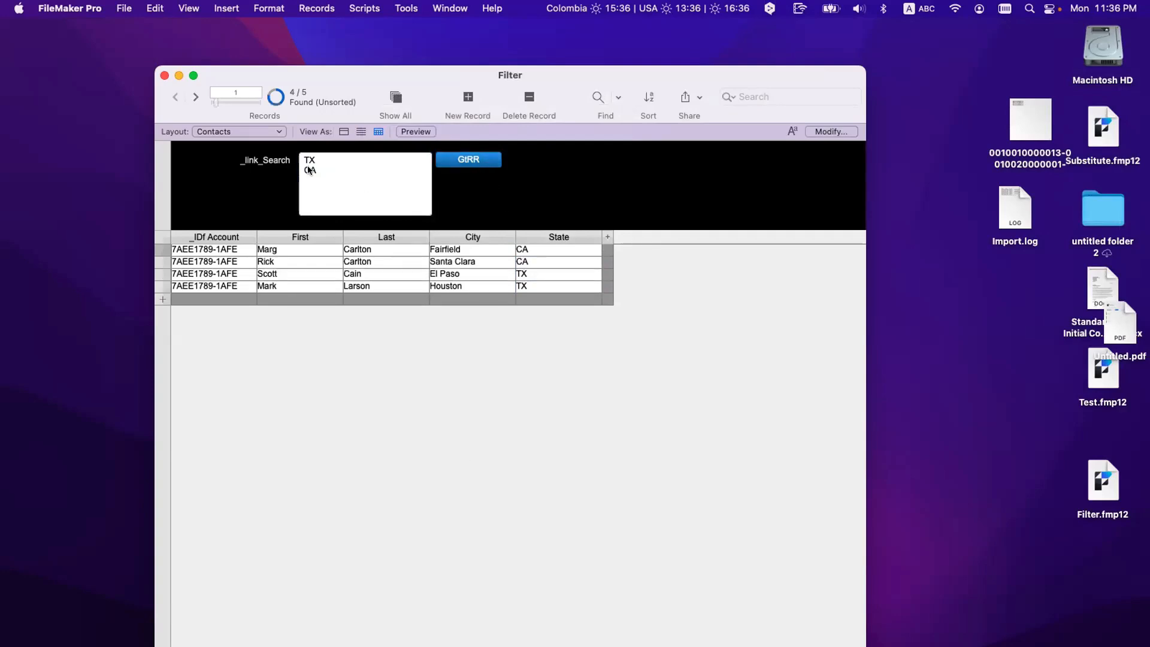
pyautogui.click(310, 170)
pyautogui.moveTo(332, 169); pyautogui.dragTo(297, 158)
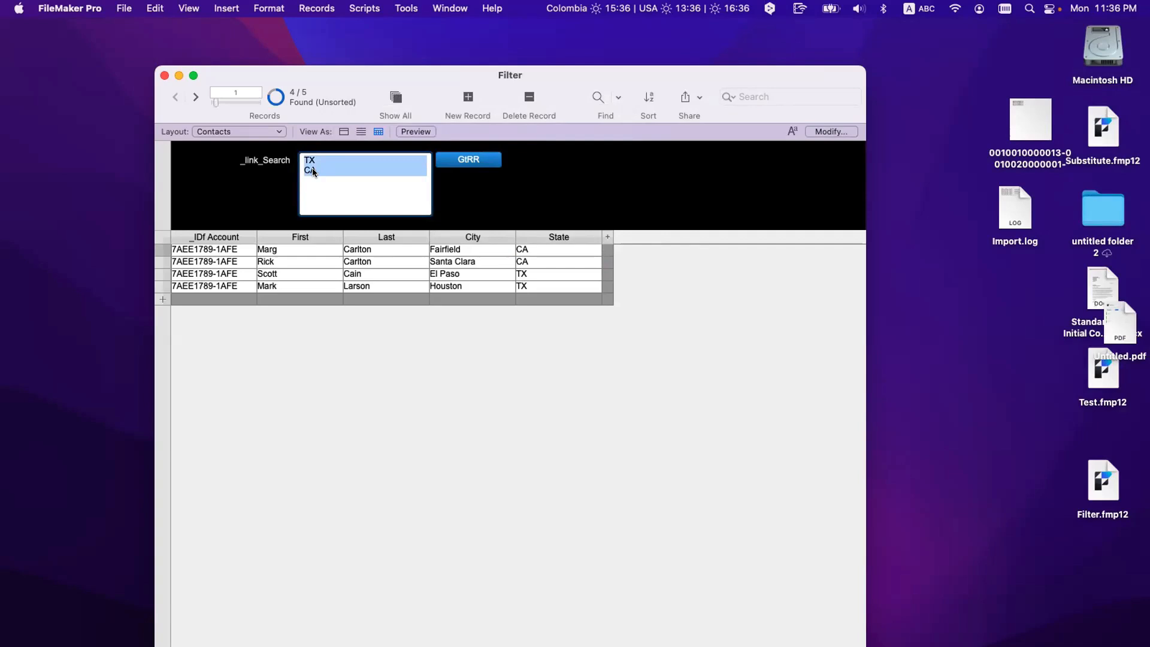
# Step: Create a value list named States drawing its values from the Contacts::State field
pyautogui.click(124, 9)
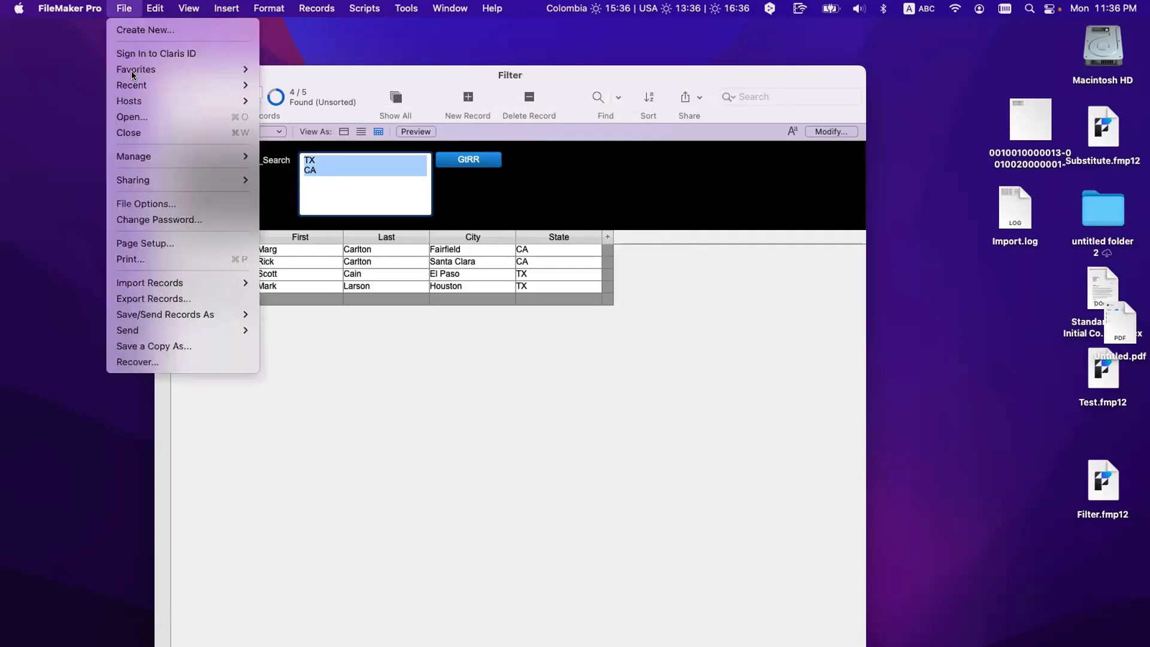
pyautogui.moveTo(148, 159)
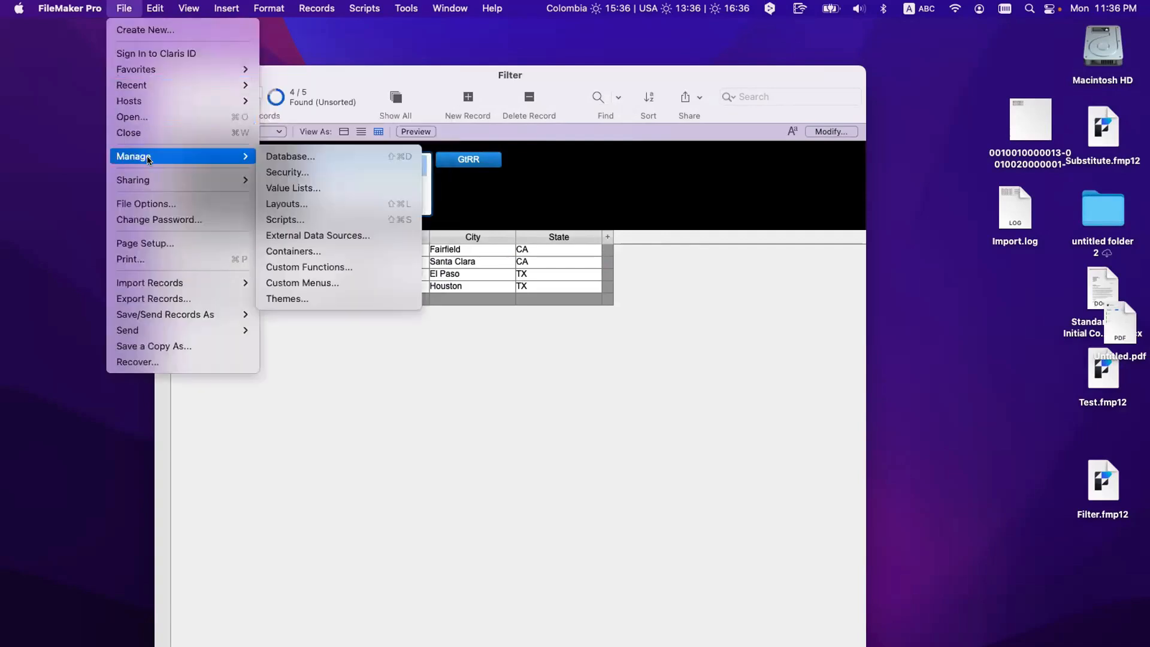
pyautogui.click(296, 189)
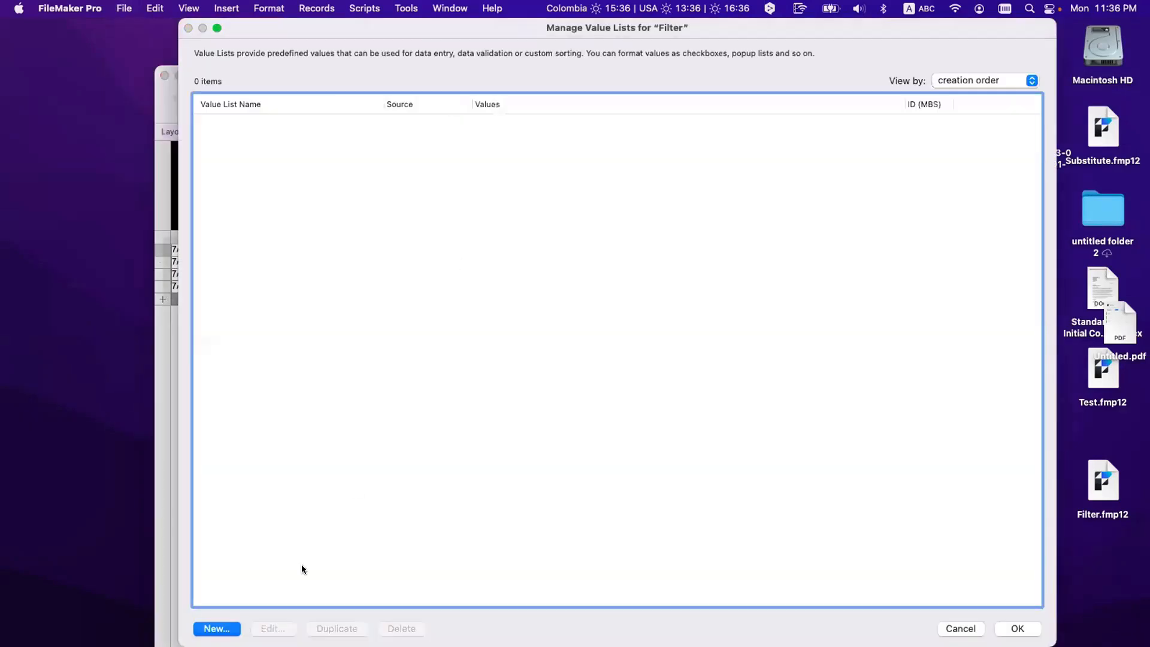
pyautogui.press('Return')
pyautogui.write('States')
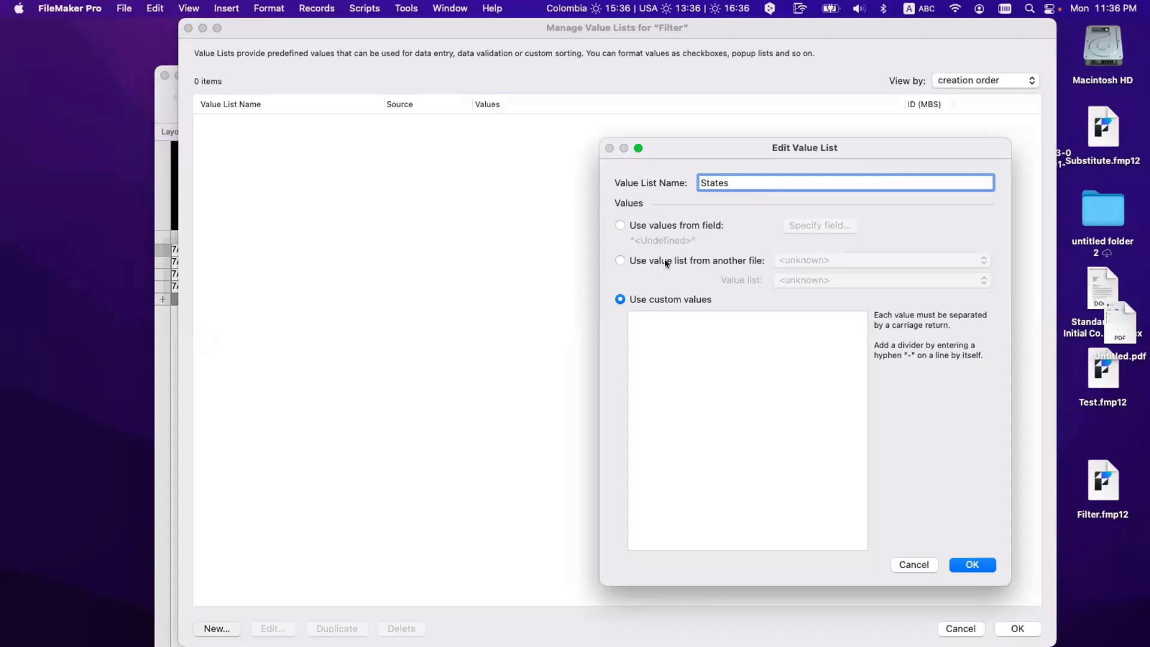
pyautogui.click(672, 226)
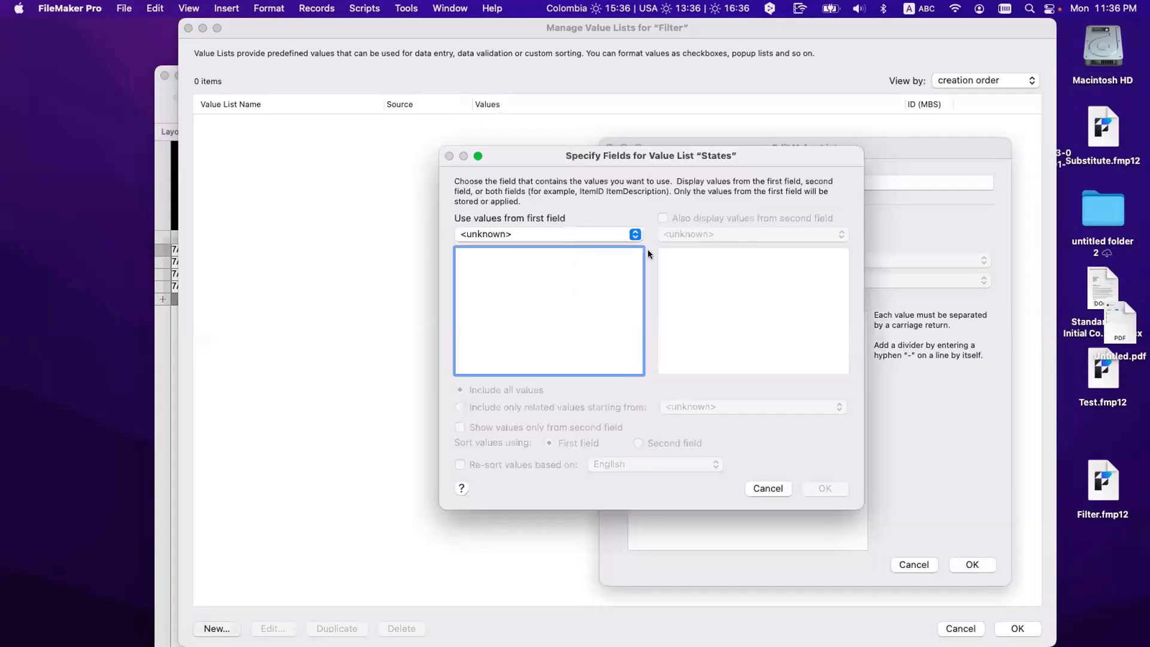
pyautogui.click(530, 231)
pyautogui.click(526, 253)
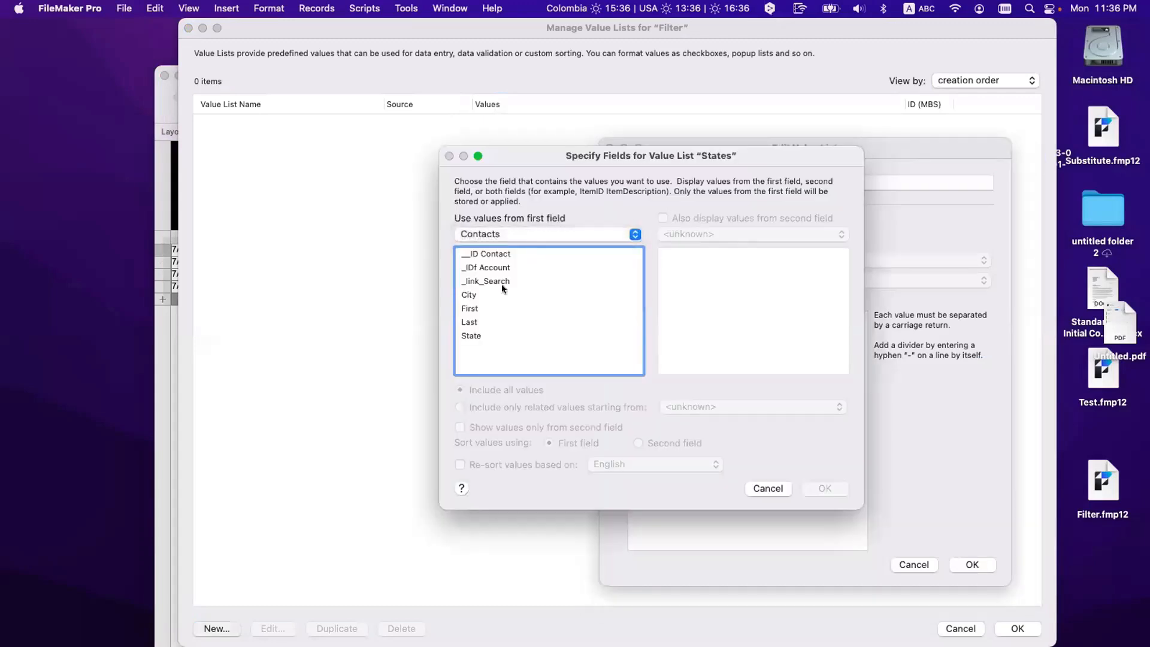
pyautogui.click(484, 333)
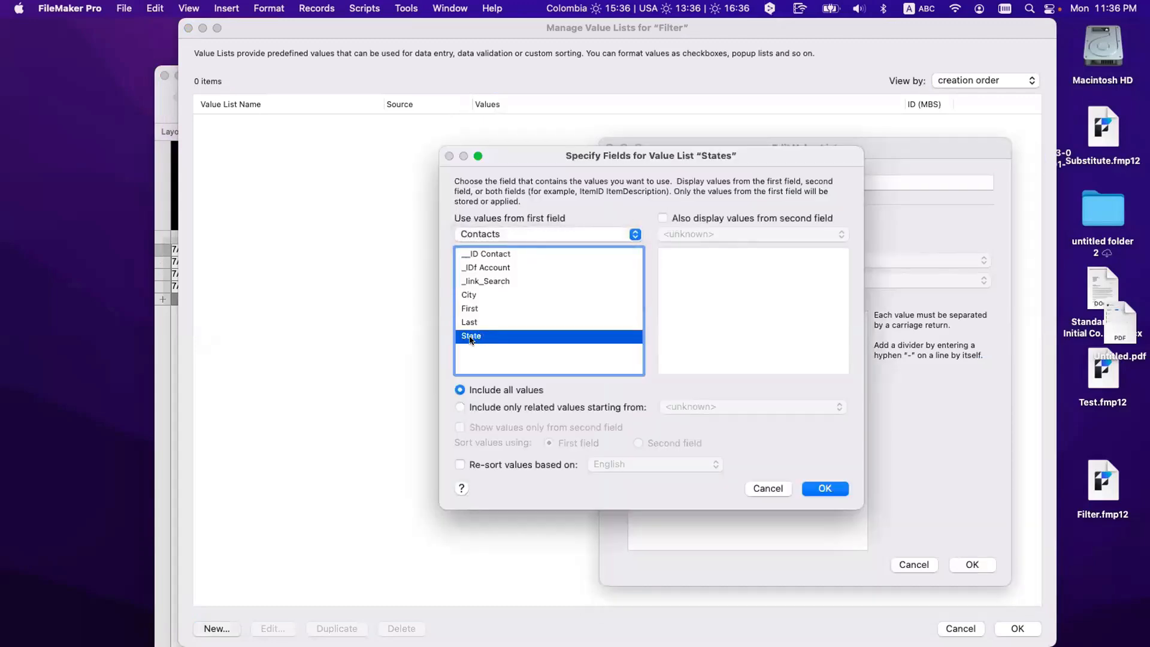
pyautogui.click(821, 486)
pyautogui.click(970, 563)
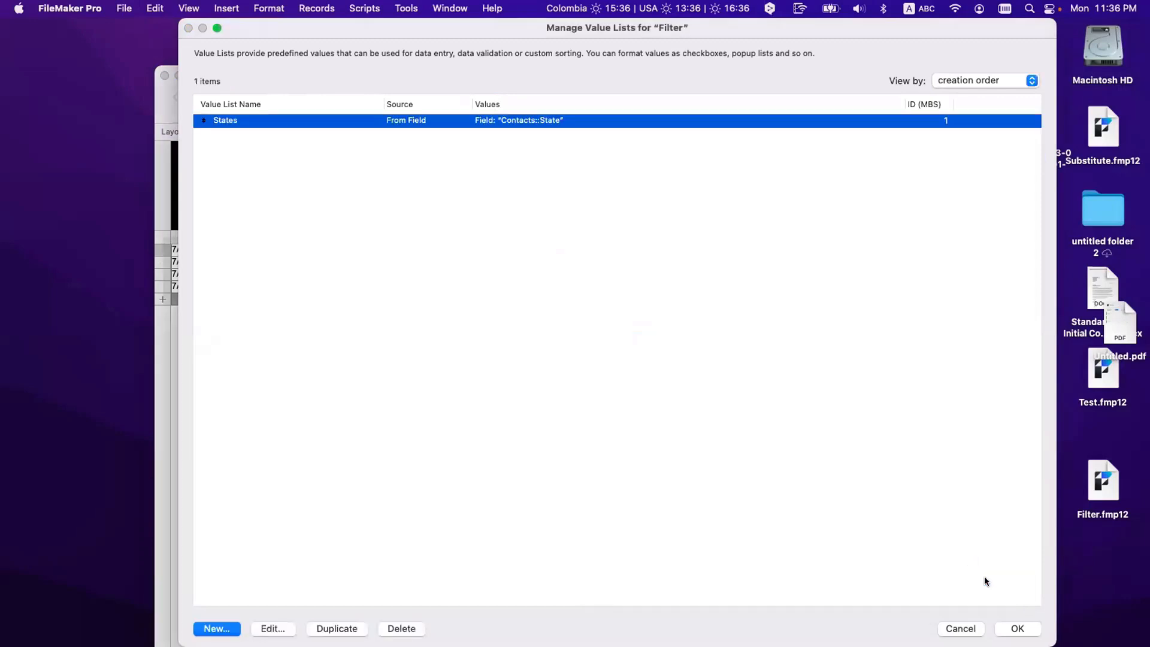
pyautogui.click(1017, 626)
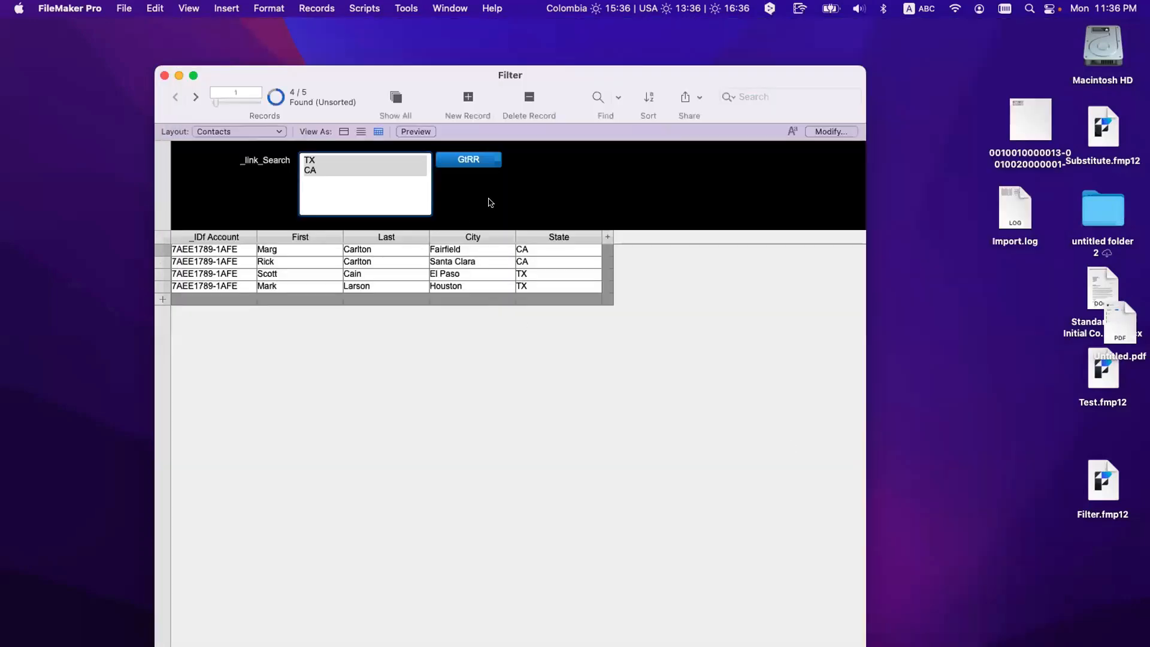
# Step: In Layout mode, make _link_Search a Checkbox Set with values from the States list
pyautogui.press('super+l')
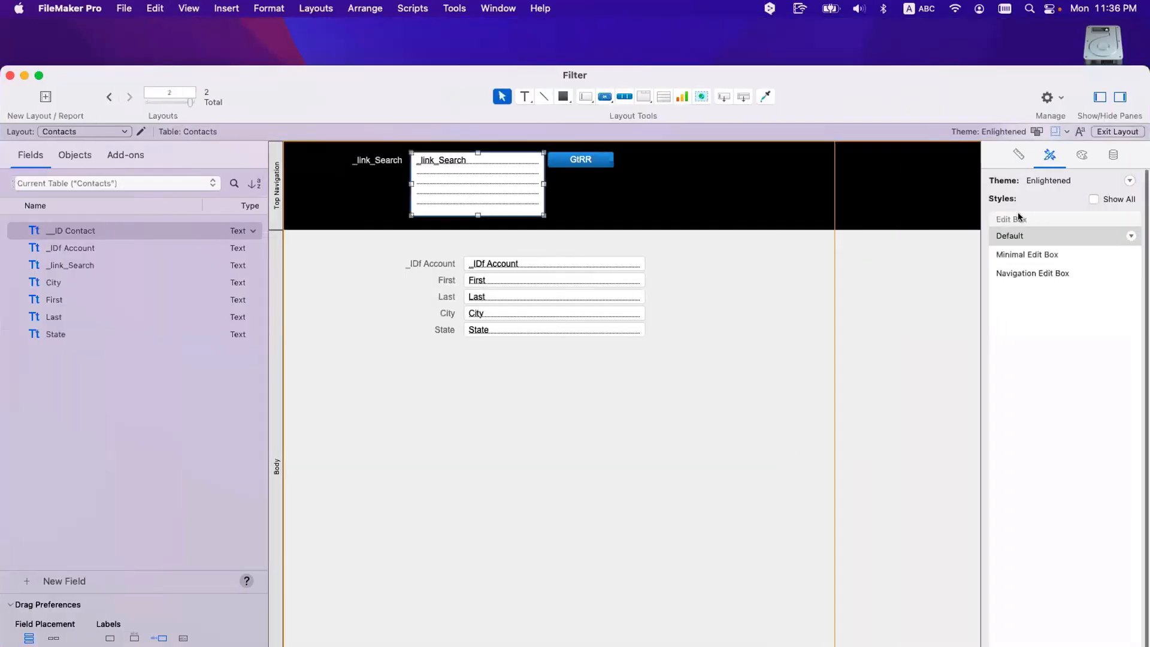
pyautogui.click(1113, 155)
pyautogui.click(1056, 274)
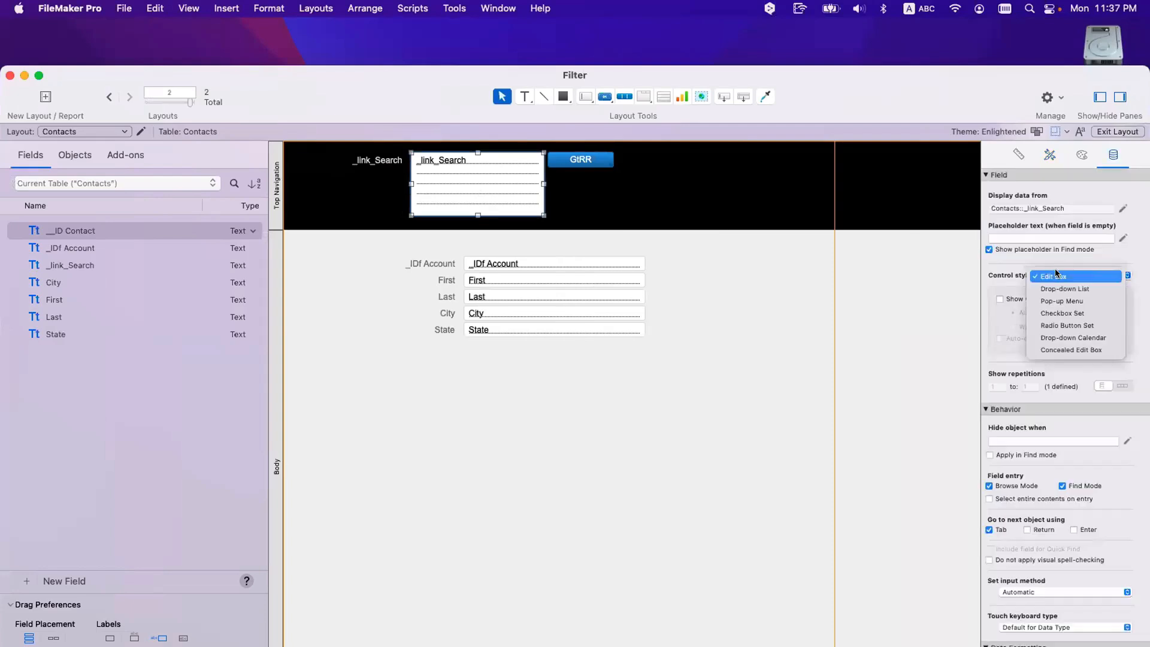
pyautogui.click(1067, 313)
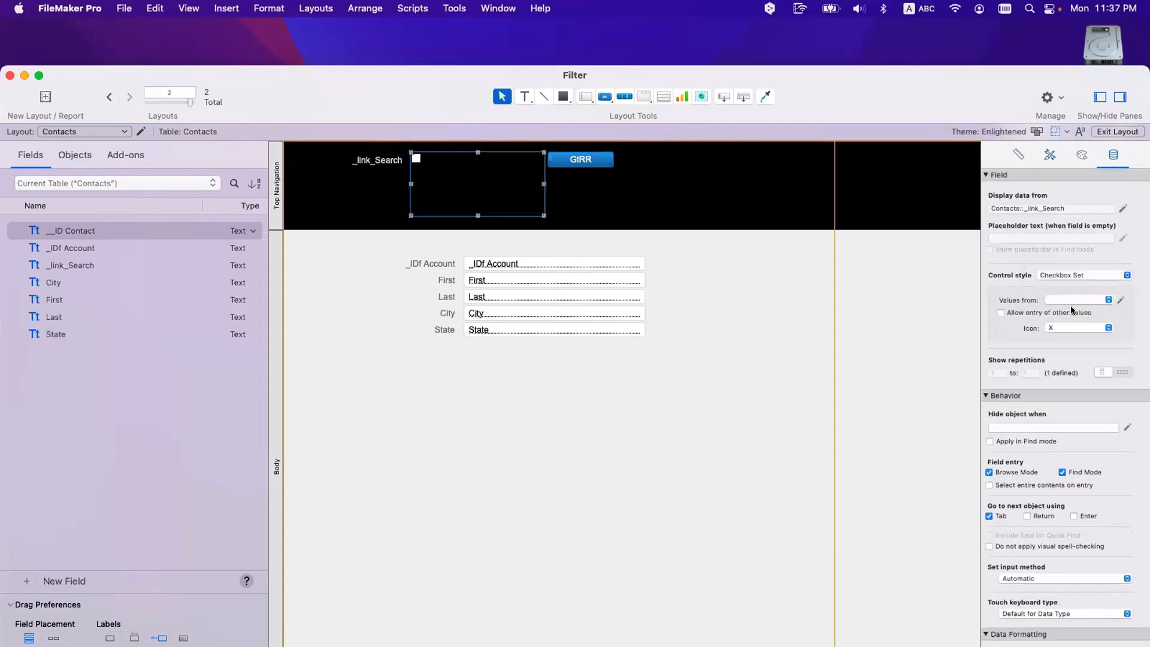
pyautogui.click(1073, 299)
pyautogui.click(1077, 301)
# Step: Apply the Navigation Checkbox Set style to the field and return to Browse mode
pyautogui.click(1050, 155)
pyautogui.click(1030, 257)
pyautogui.click(723, 195)
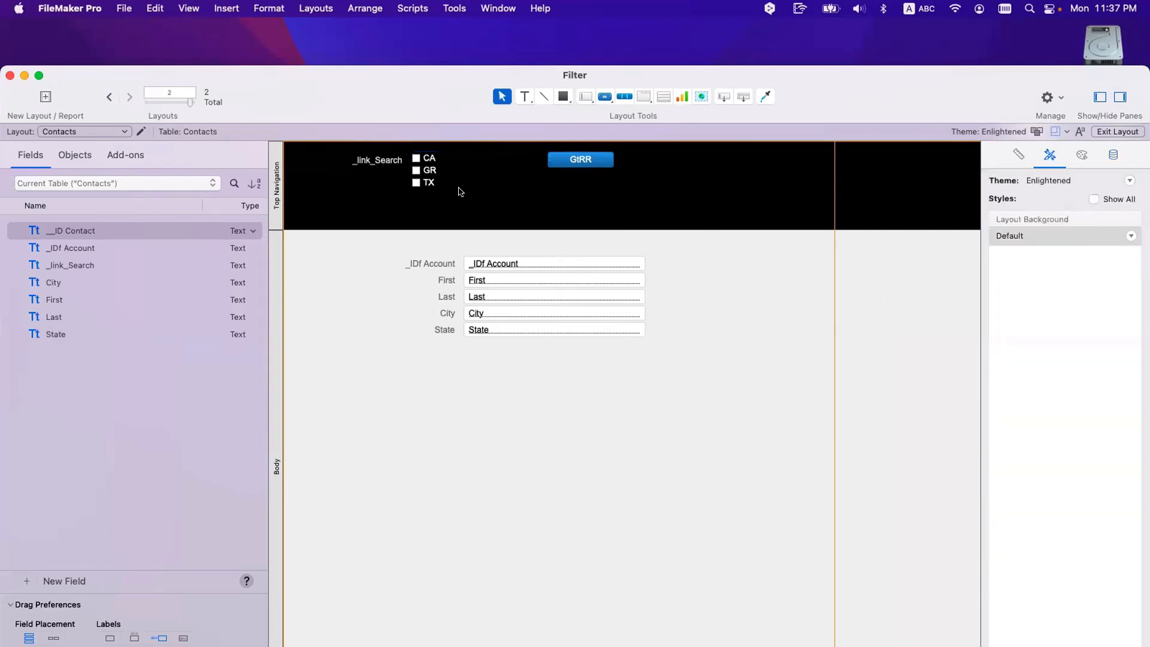
pyautogui.press('super+b')
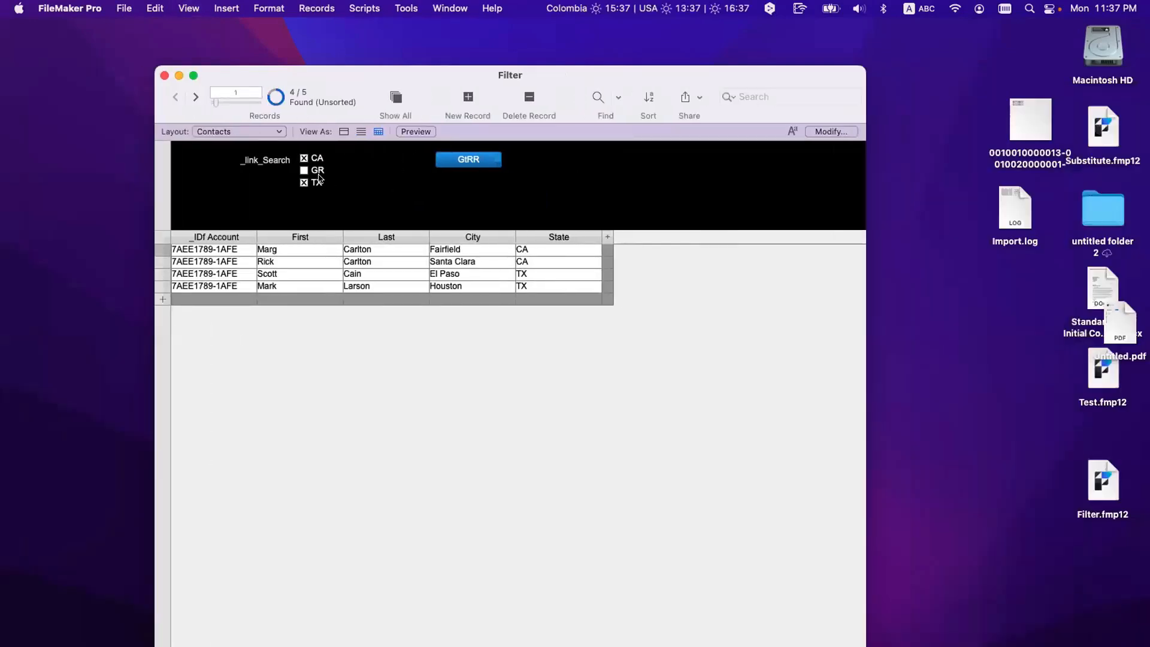
# Step: Clear the checkboxes, tick CA, GR and TX, and run GtRR to find all 5 contacts
pyautogui.click(304, 183)
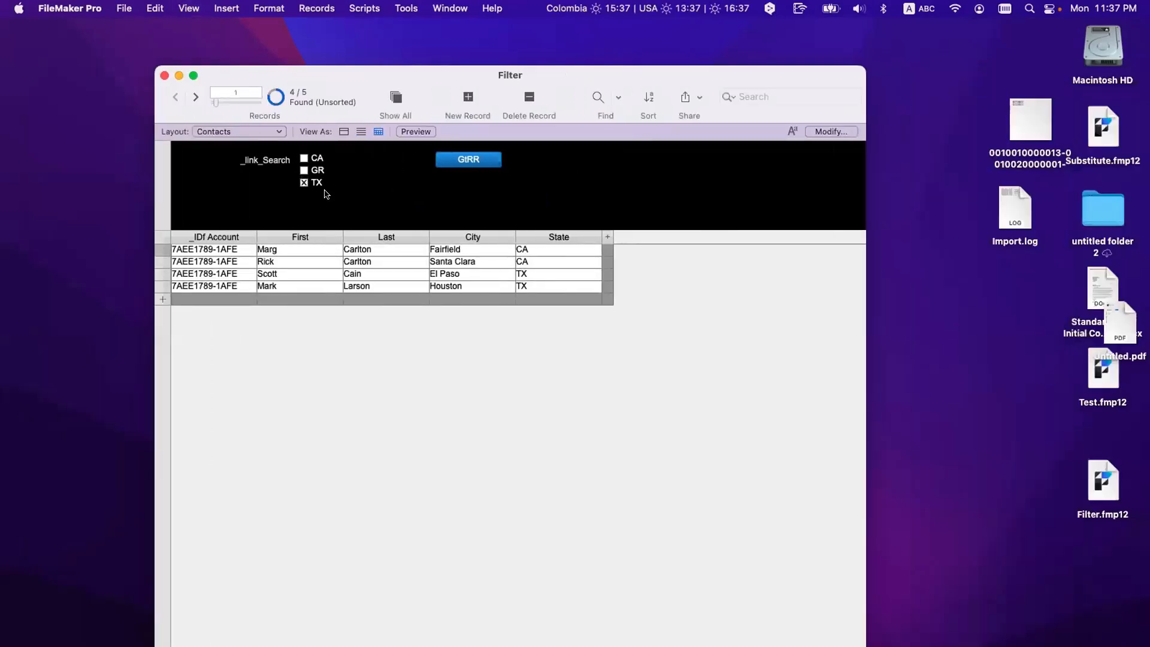
pyautogui.click(304, 159)
pyautogui.click(303, 158)
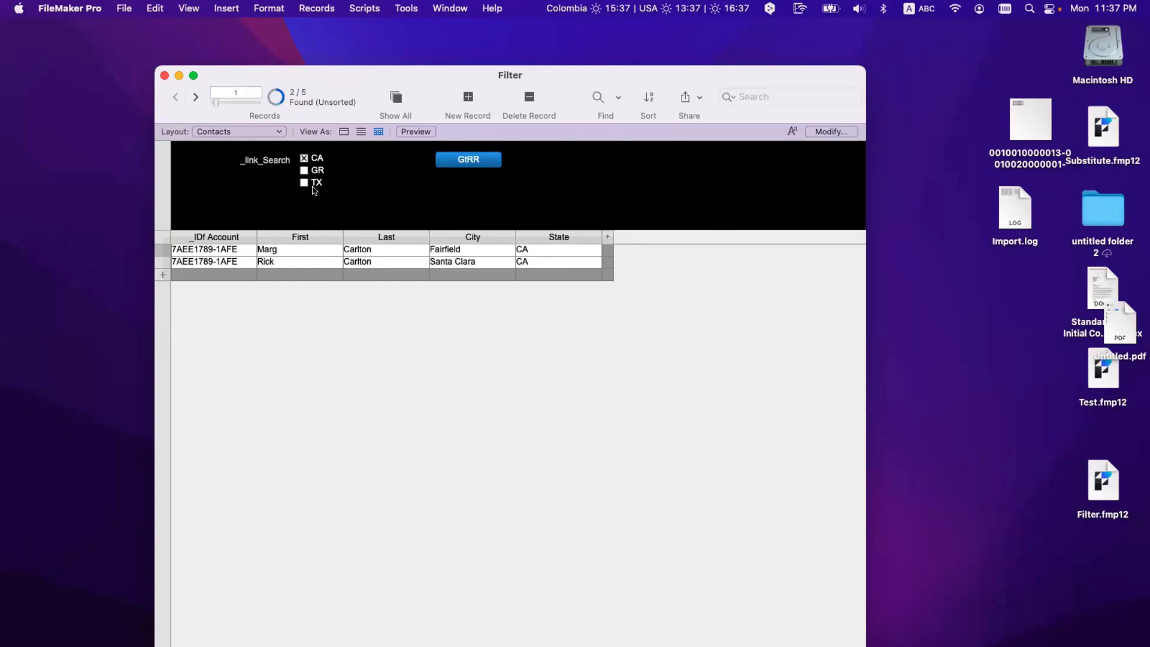
pyautogui.click(304, 171)
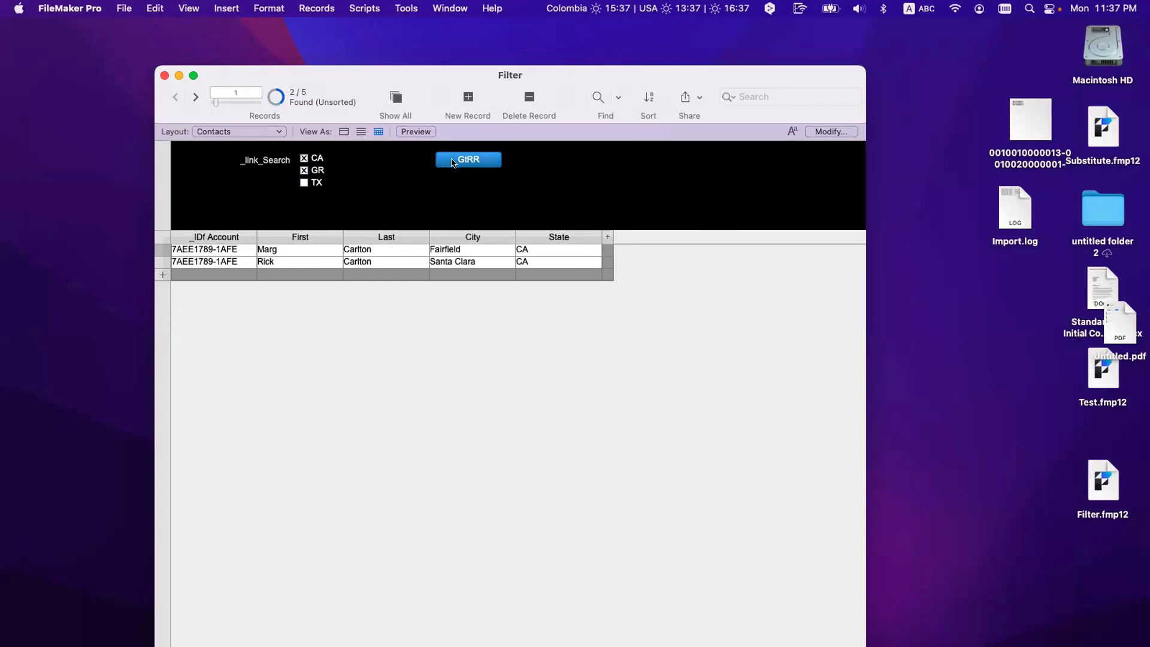
pyautogui.click(304, 182)
pyautogui.click(465, 162)
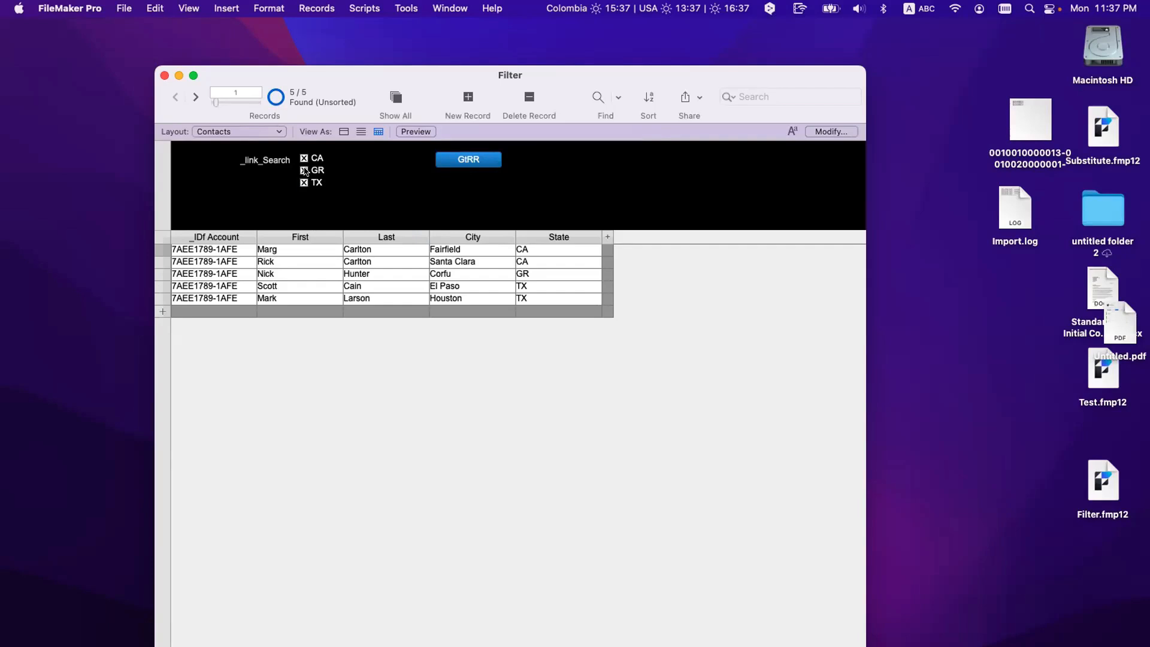
pyautogui.click(203, 313)
# Step: Copy an existing account ID into the new record's _IDf Account cell
pyautogui.click(272, 308)
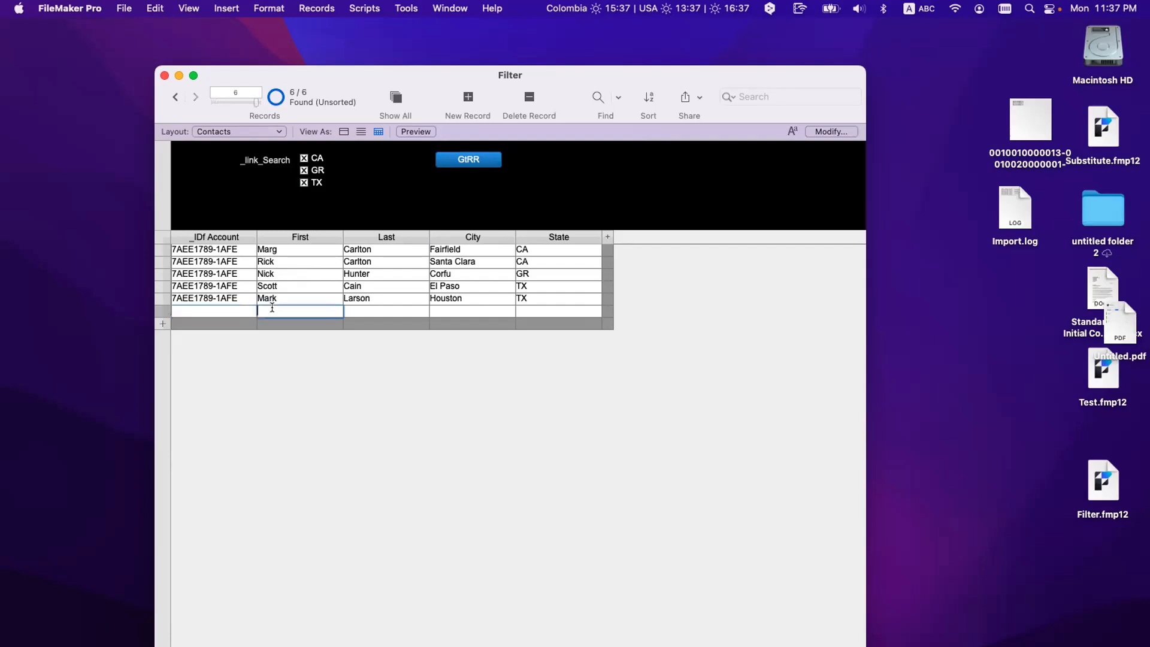
pyautogui.click(235, 302)
pyautogui.press('super+a')
pyautogui.press('super+c')
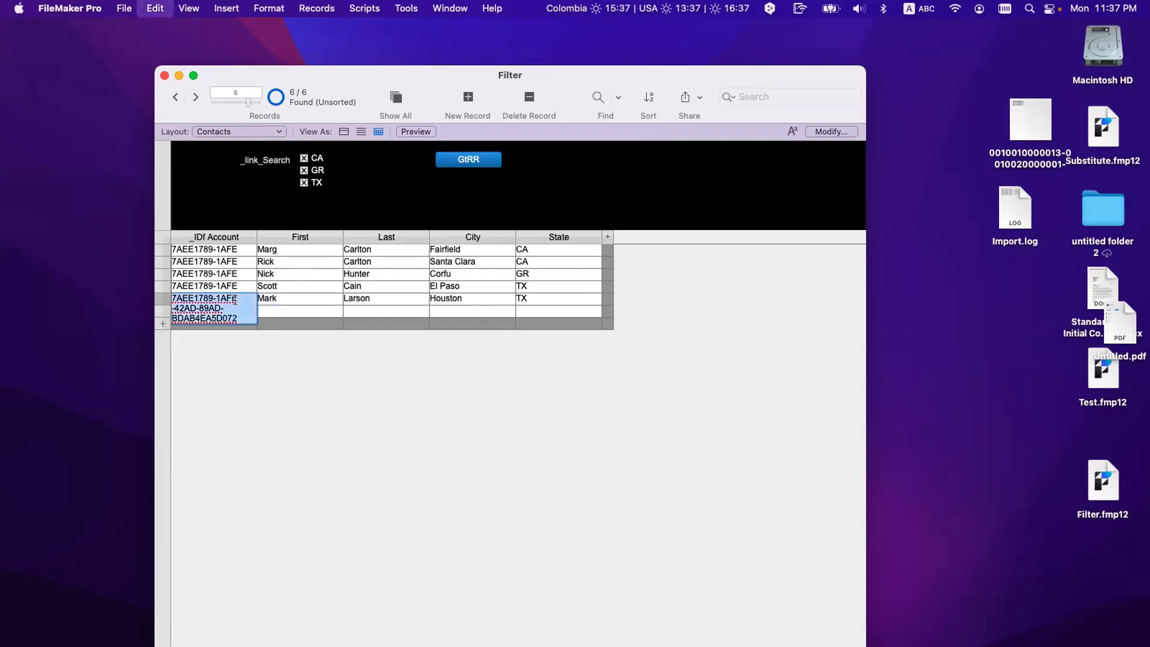
pyautogui.click(255, 369)
pyautogui.click(236, 312)
pyautogui.press('super+v')
pyautogui.press('Tab')
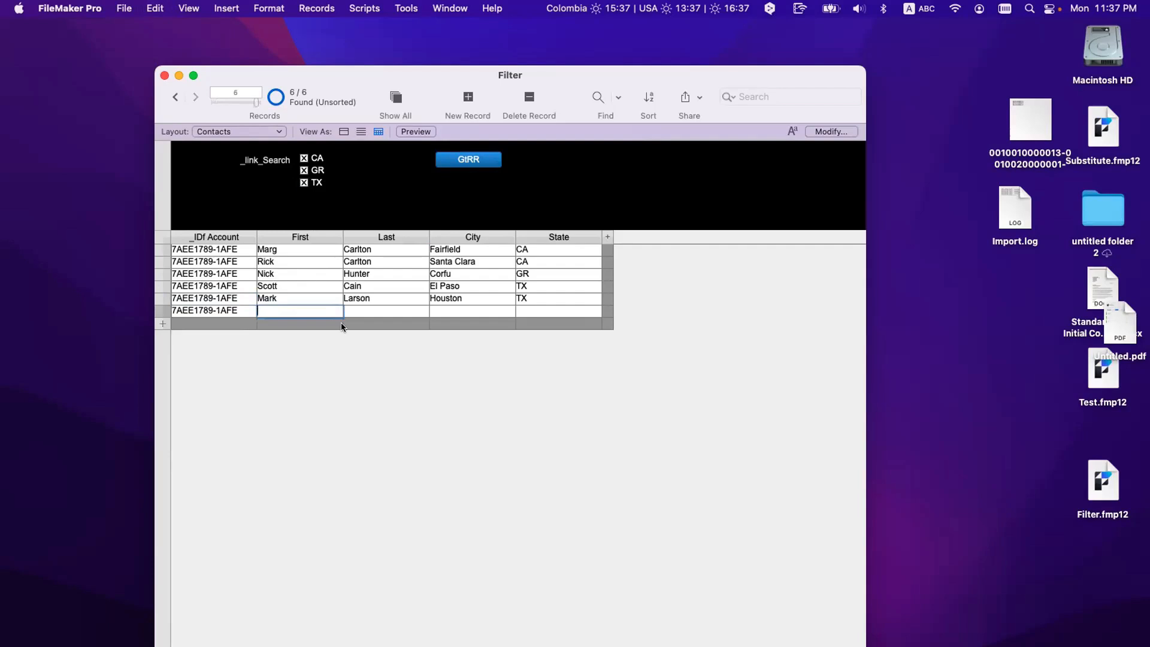
# Step: Enter the new contact's first and last name
pyautogui.press('super+a')
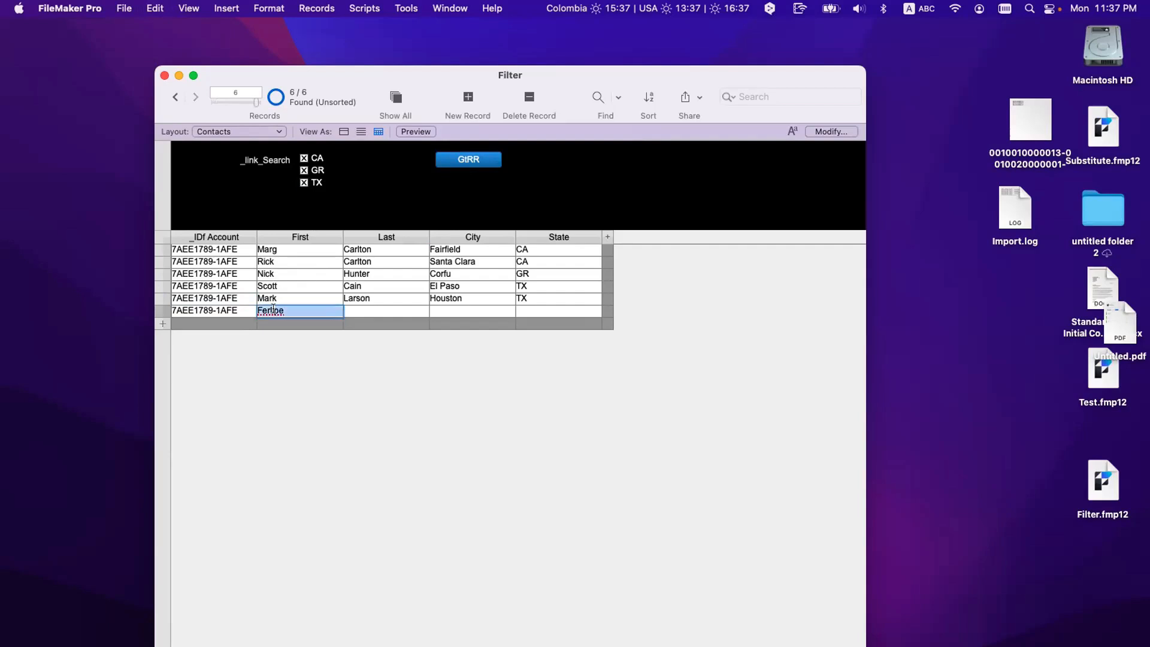
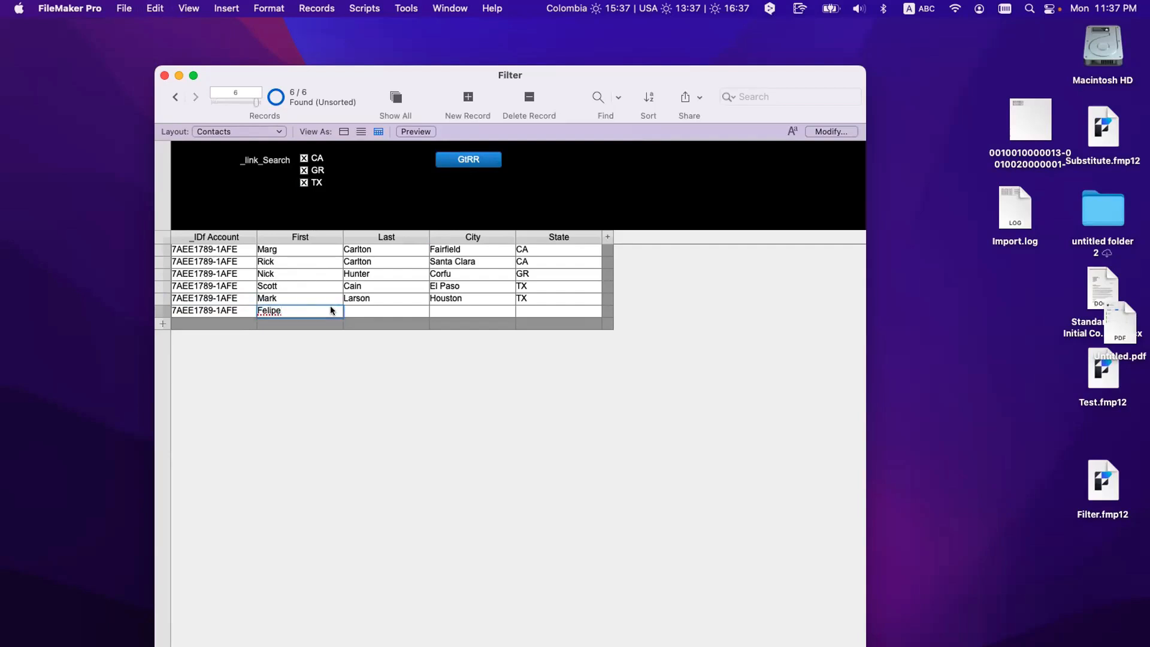
pyautogui.click(347, 310)
pyautogui.write('Roja')
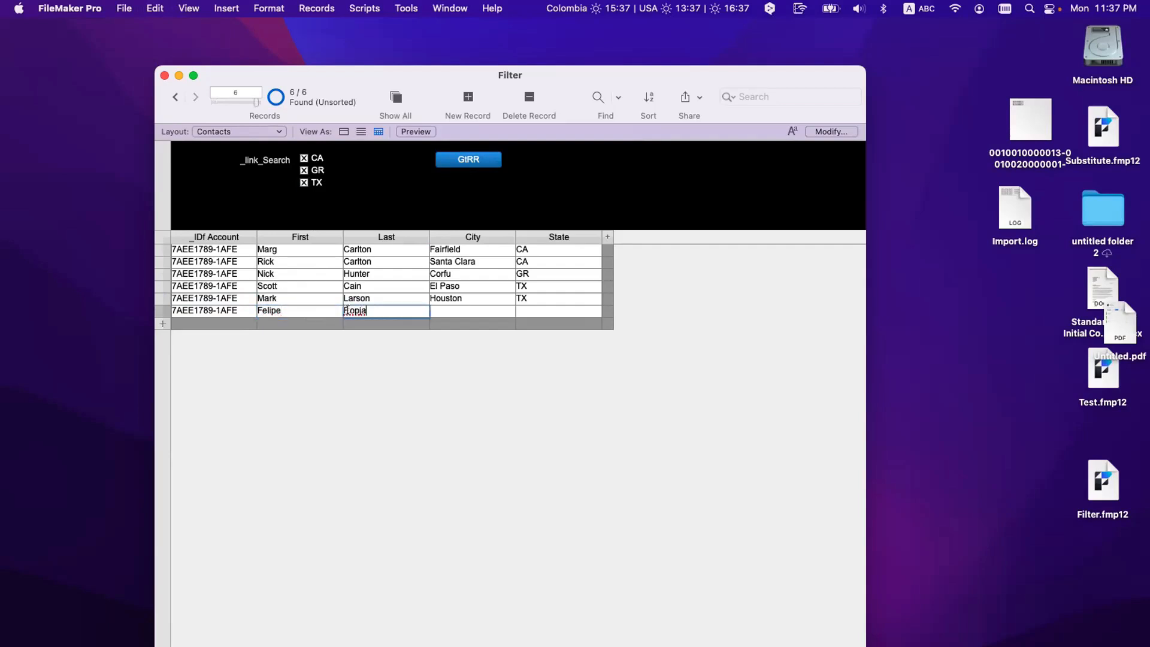
pyautogui.press('super+a')
pyautogui.click(444, 325)
# Step: Set the new contact's City to Bogota and type DC as its State
pyautogui.click(451, 307)
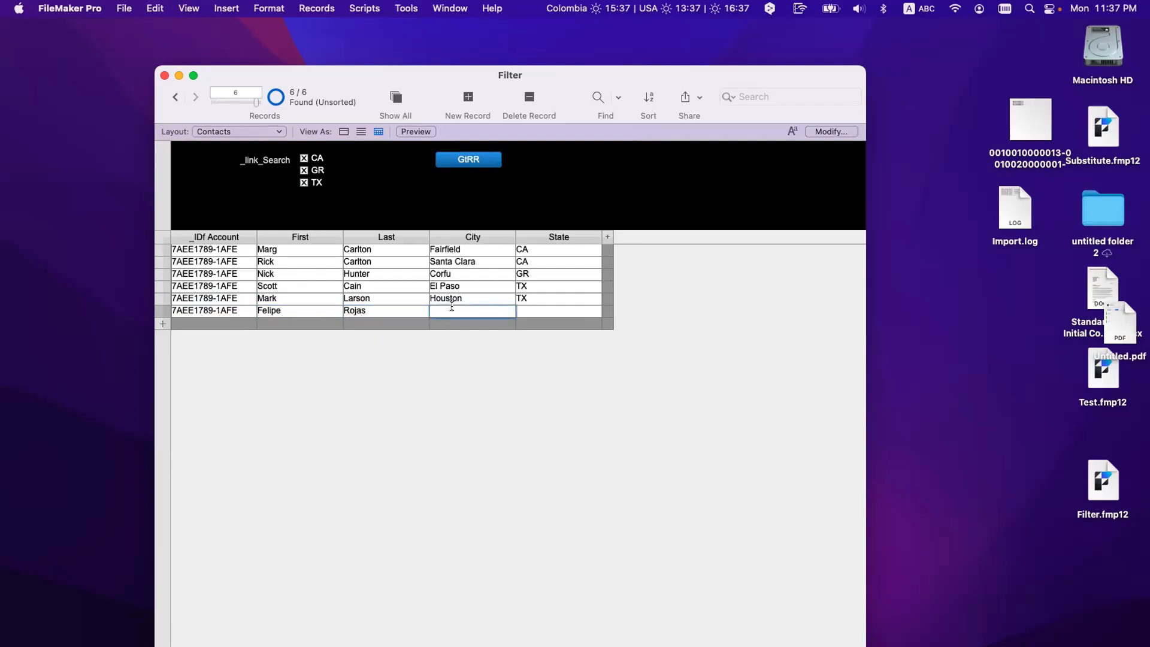
pyautogui.write('San Antonio')
pyautogui.doubleClick(465, 311)
pyautogui.tripleClick(464, 312)
pyautogui.write('Bogota')
pyautogui.click(534, 310)
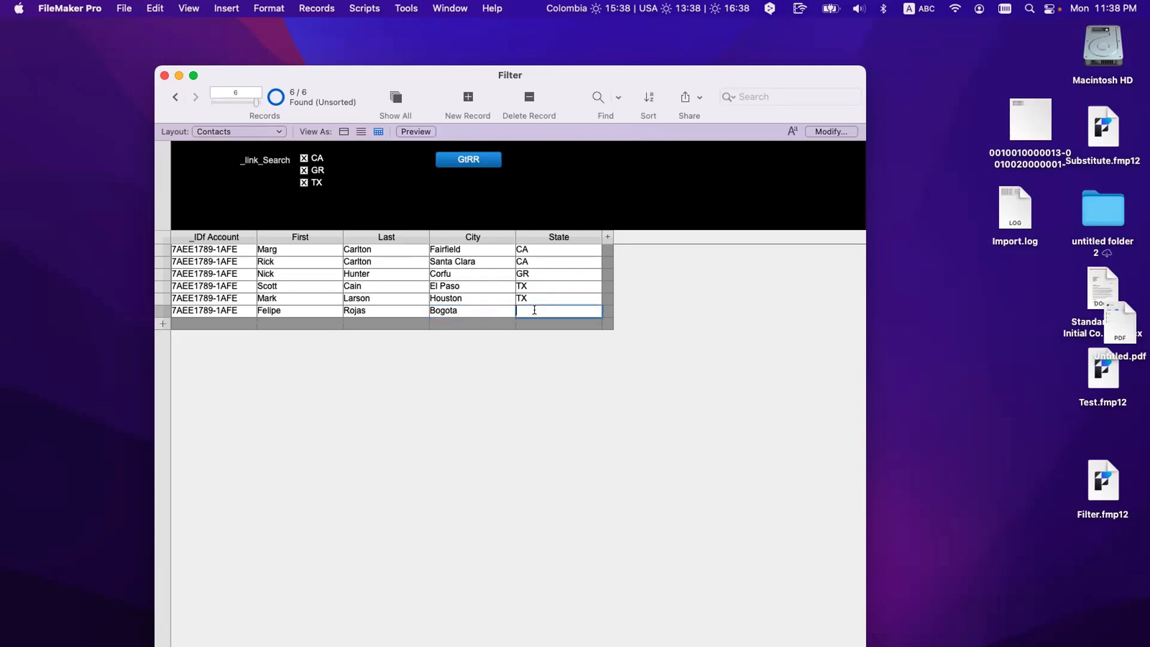
pyautogui.write('DC')
# Step: Commit the new contact record with State DC
pyautogui.click(533, 347)
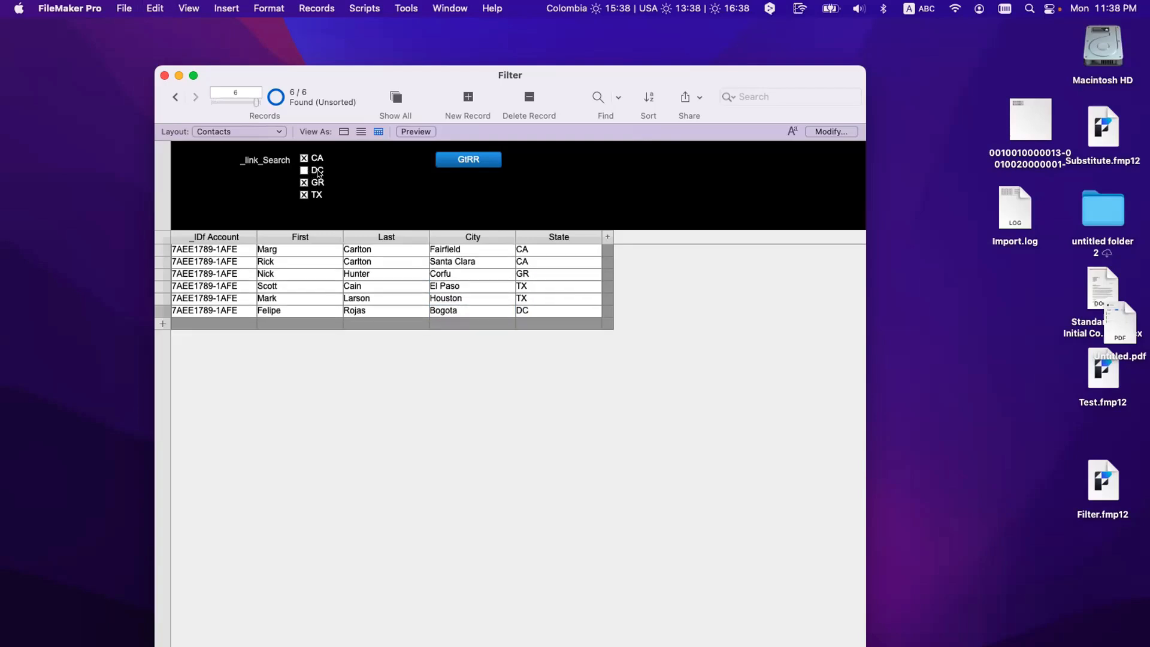
pyautogui.click(527, 308)
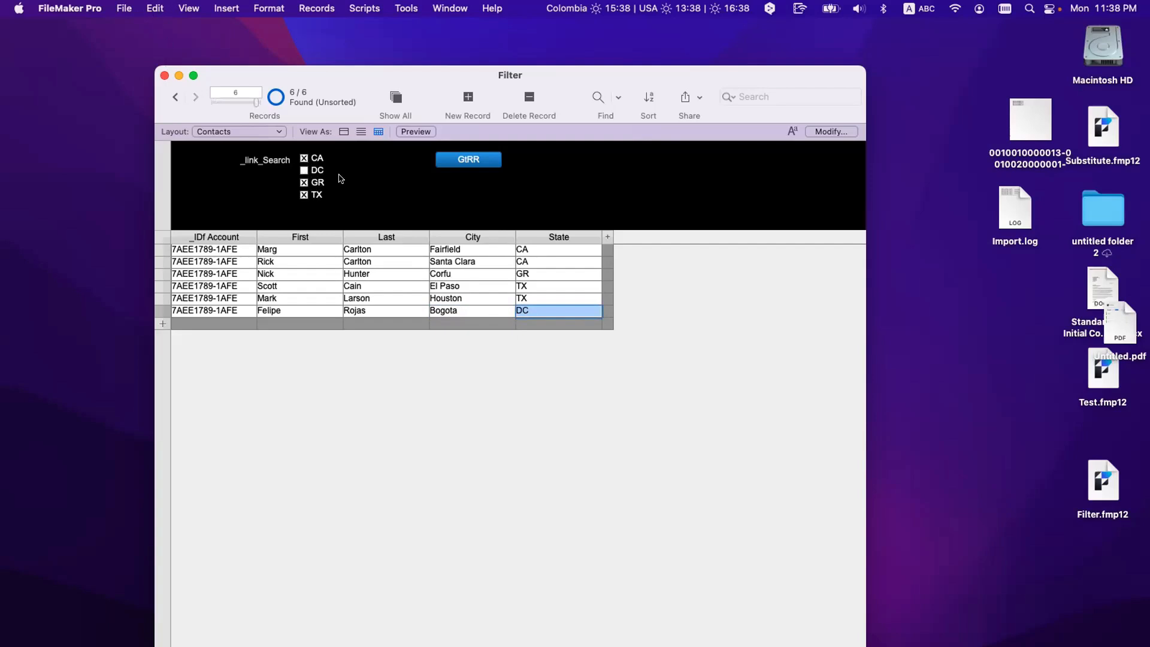
pyautogui.click(411, 164)
# Step: Tick only DC, run GtRR to find the Bogota contact, and enter Layout mode
pyautogui.click(303, 170)
pyautogui.click(304, 182)
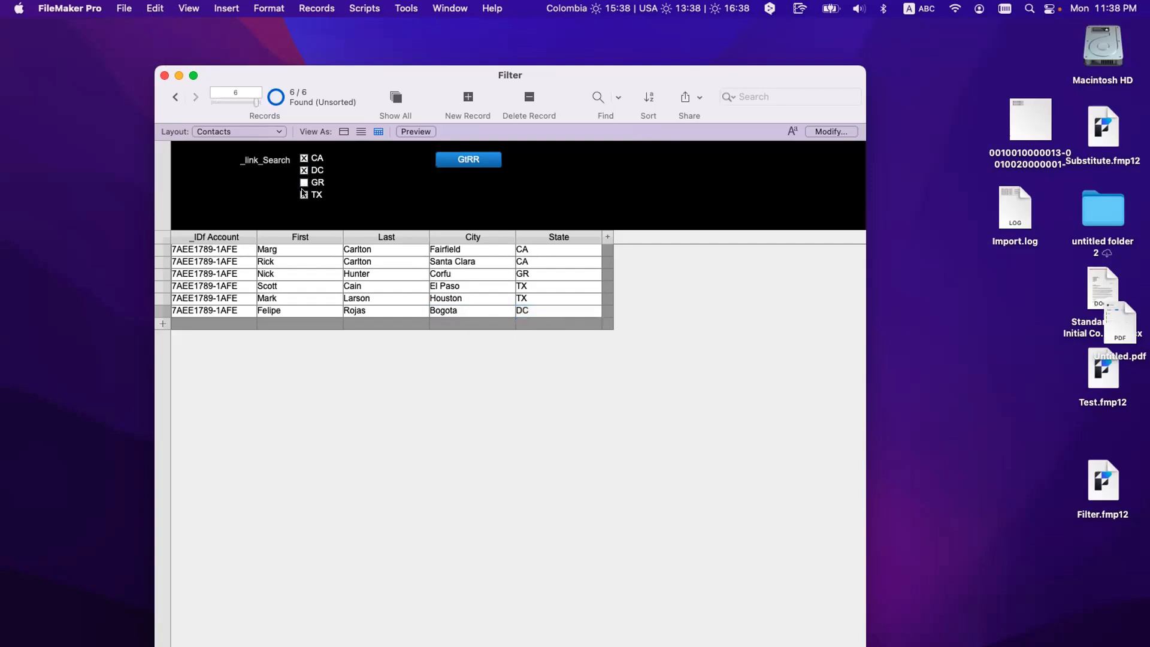
pyautogui.click(303, 194)
pyautogui.click(304, 159)
pyautogui.click(453, 161)
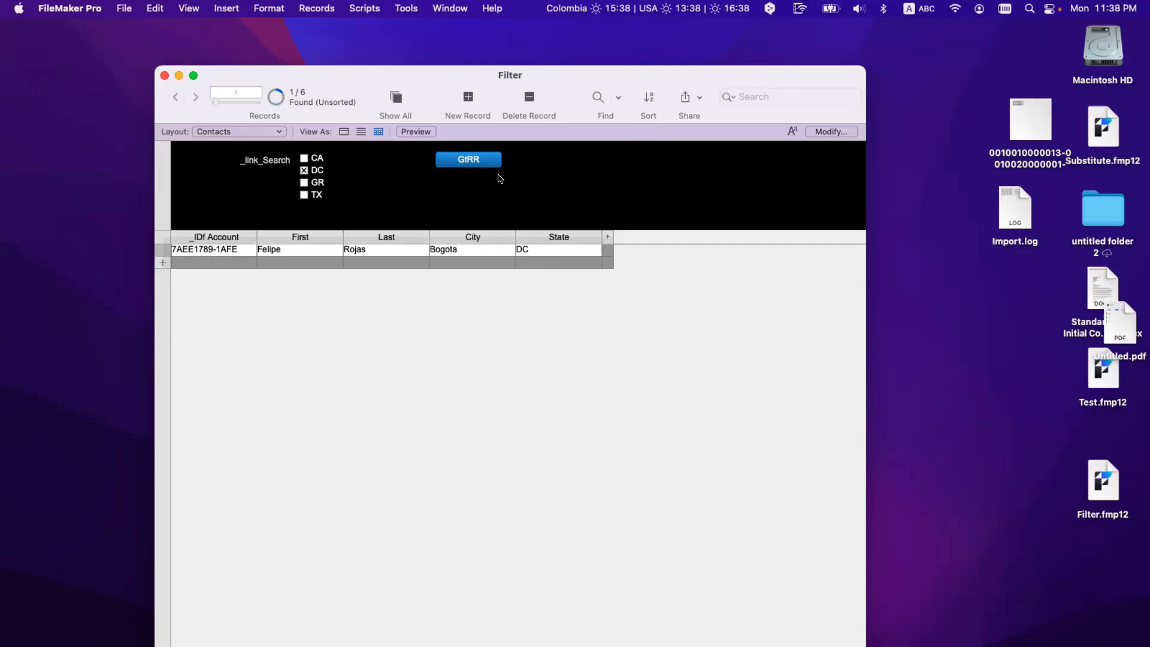
pyautogui.press('super+l')
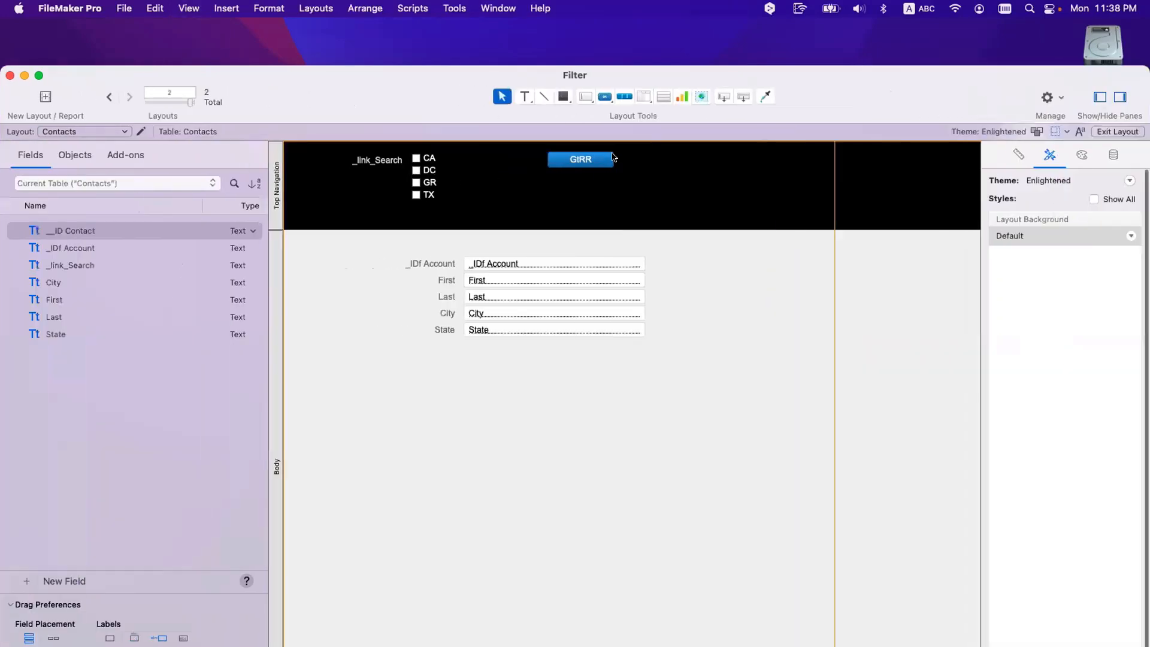
# Step: Close the GtRR Button Setup, adjust the button's height, and switch to Browse mode
pyautogui.click(589, 160)
pyautogui.doubleClick(589, 160)
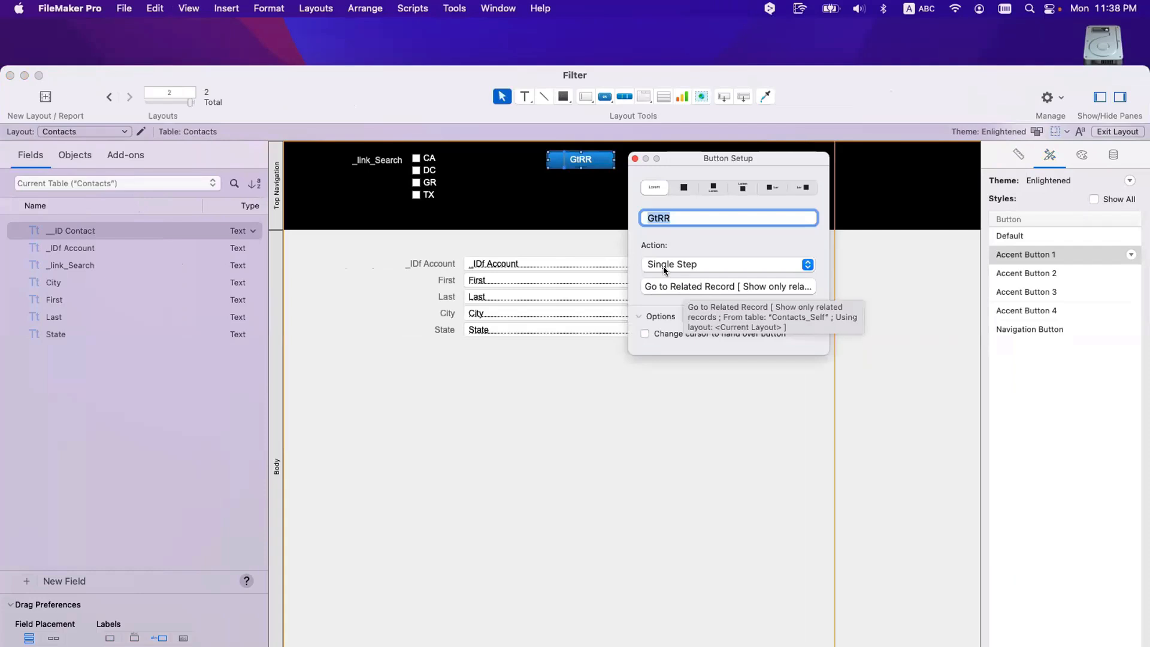
pyautogui.click(635, 159)
pyautogui.click(600, 171)
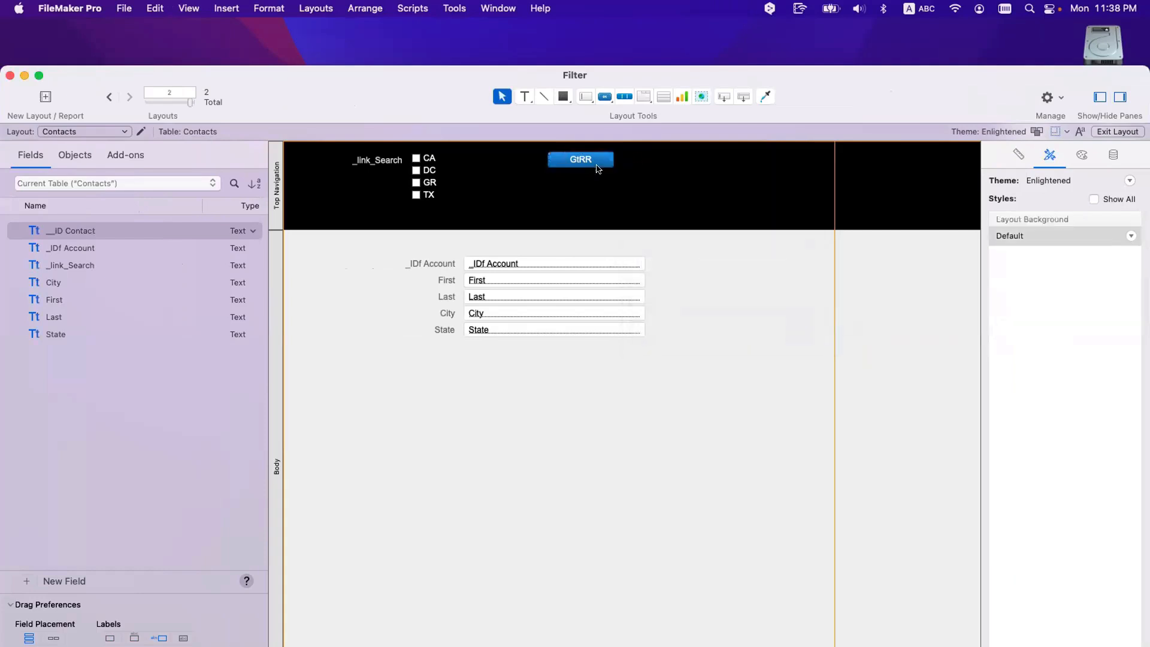
pyautogui.click(582, 166)
pyautogui.moveTo(577, 169); pyautogui.dragTo(577, 170)
pyautogui.click(619, 190)
pyautogui.press('super+b')
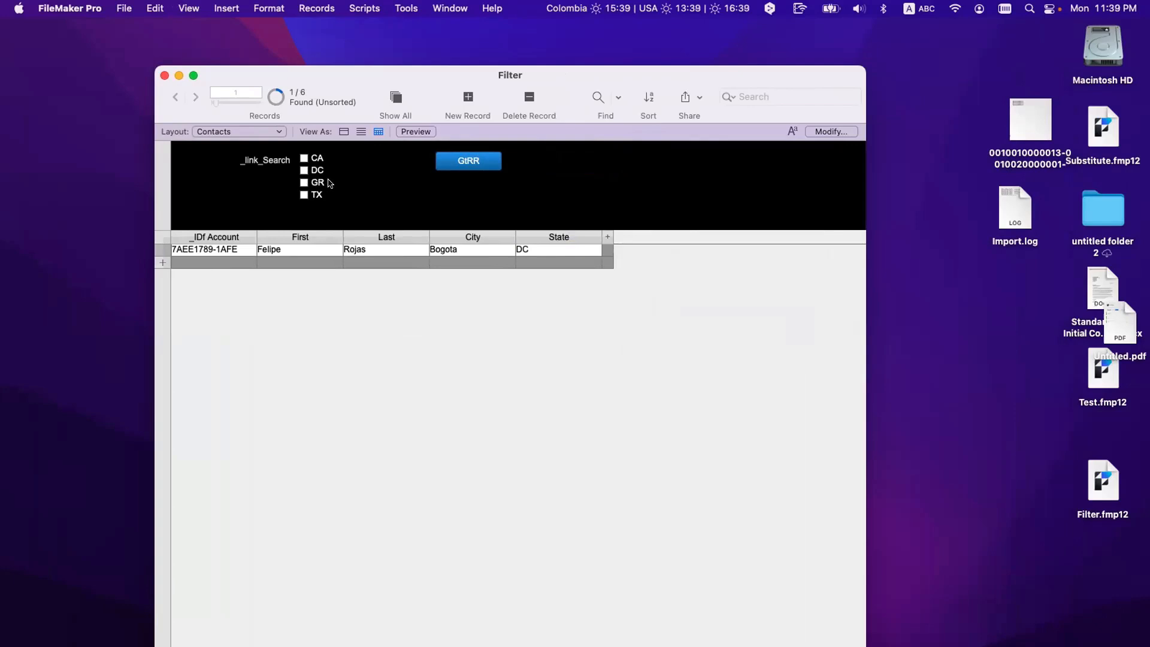
# Step: Run GtRR with no states ticked, toggle CA, and show all six records
pyautogui.click(479, 160)
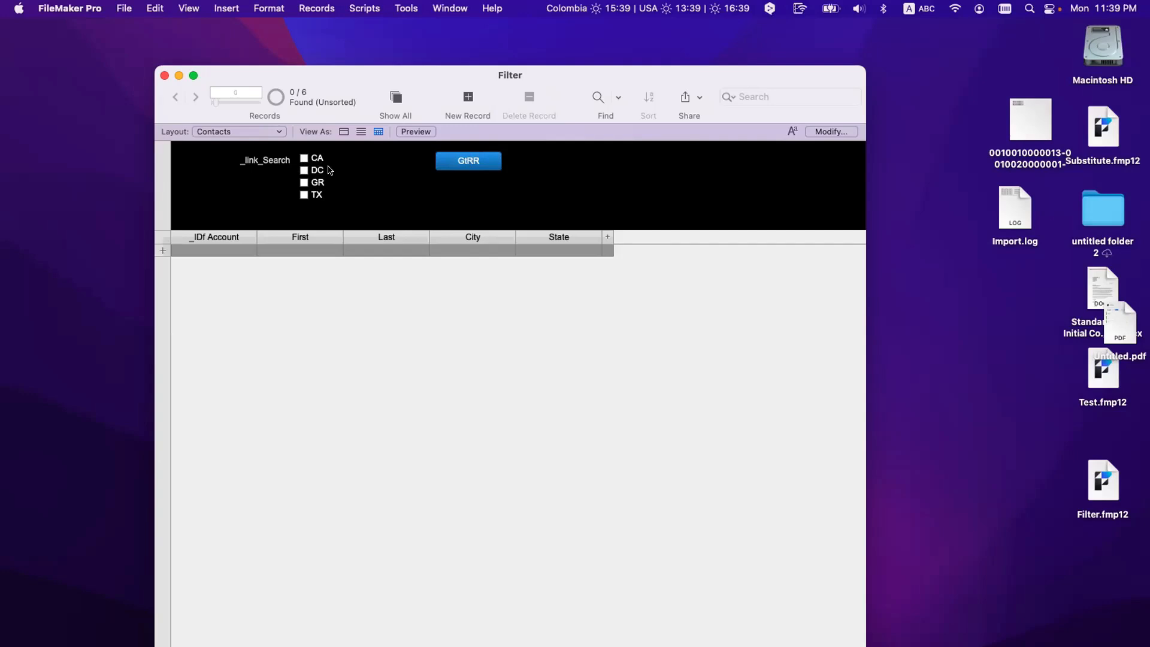
pyautogui.click(457, 168)
pyautogui.click(312, 158)
pyautogui.click(314, 157)
pyautogui.click(397, 95)
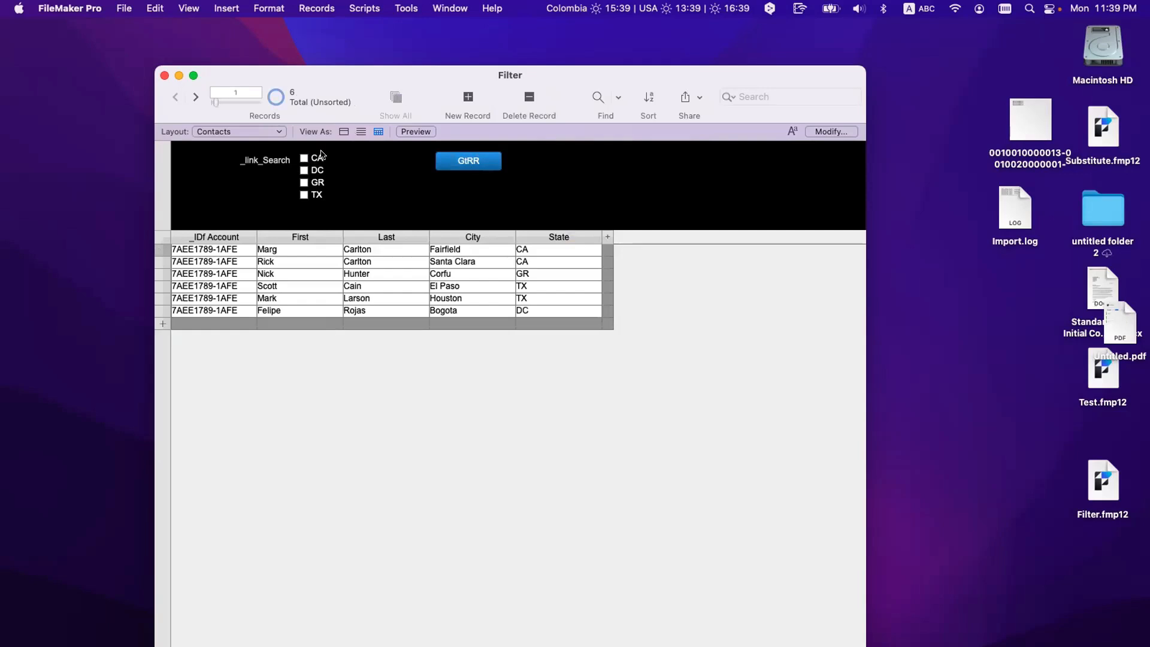
# Step: Tick CA, DC, GR and TX and run the GtRR filter
pyautogui.click(304, 159)
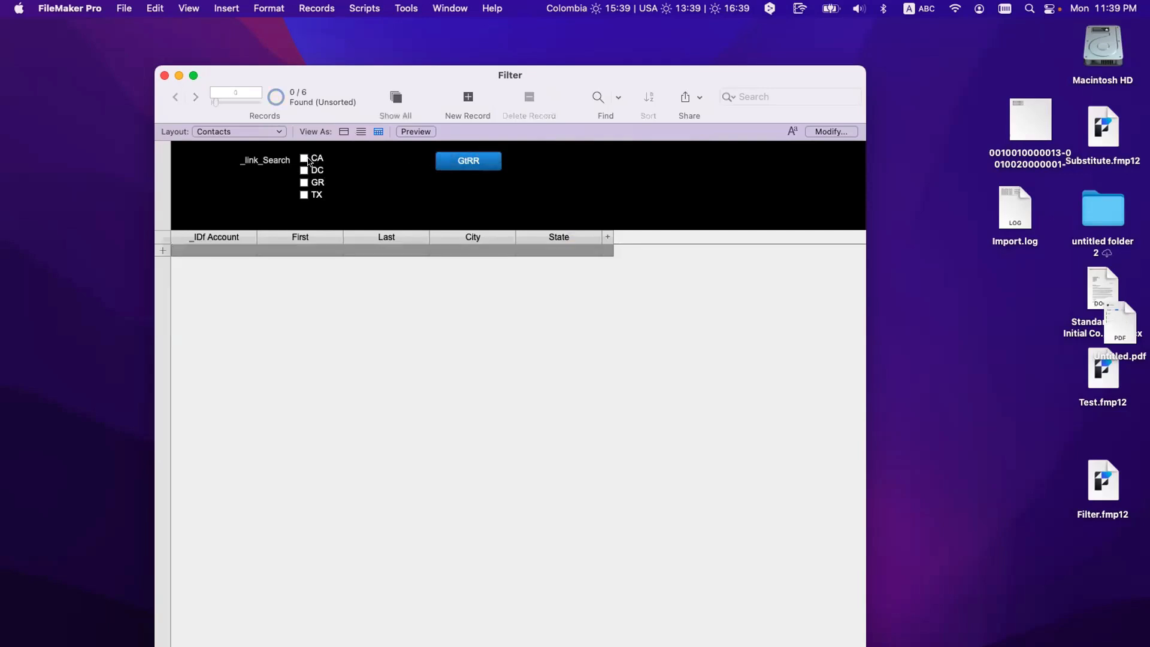
pyautogui.click(304, 171)
pyautogui.click(303, 194)
pyautogui.click(303, 183)
pyautogui.click(470, 160)
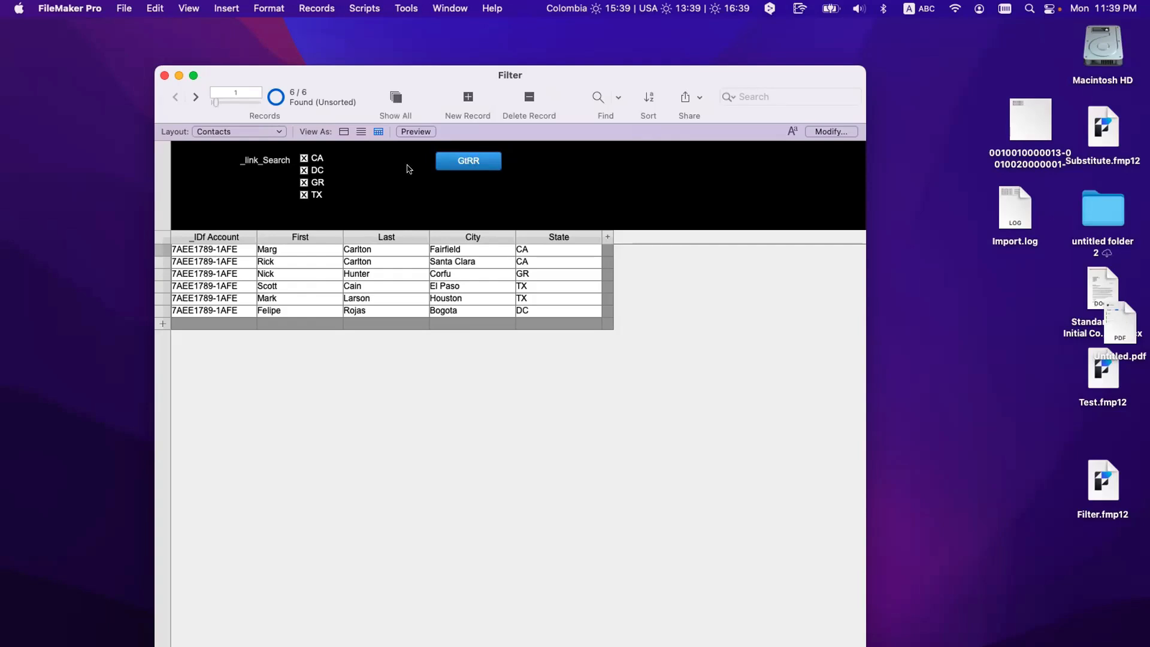
# Step: Untick all four states, rerun GtRR, and open Manage Database with Cmd+Shift+D
pyautogui.click(317, 159)
pyautogui.click(314, 171)
pyautogui.click(314, 184)
pyautogui.click(316, 195)
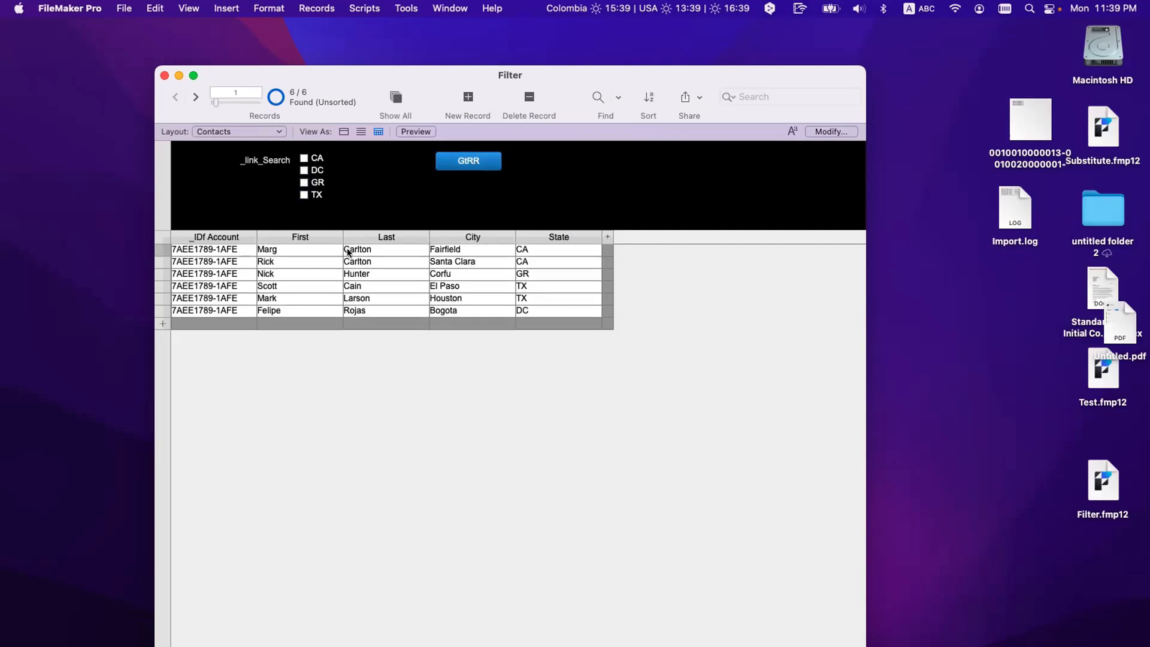
pyautogui.click(468, 161)
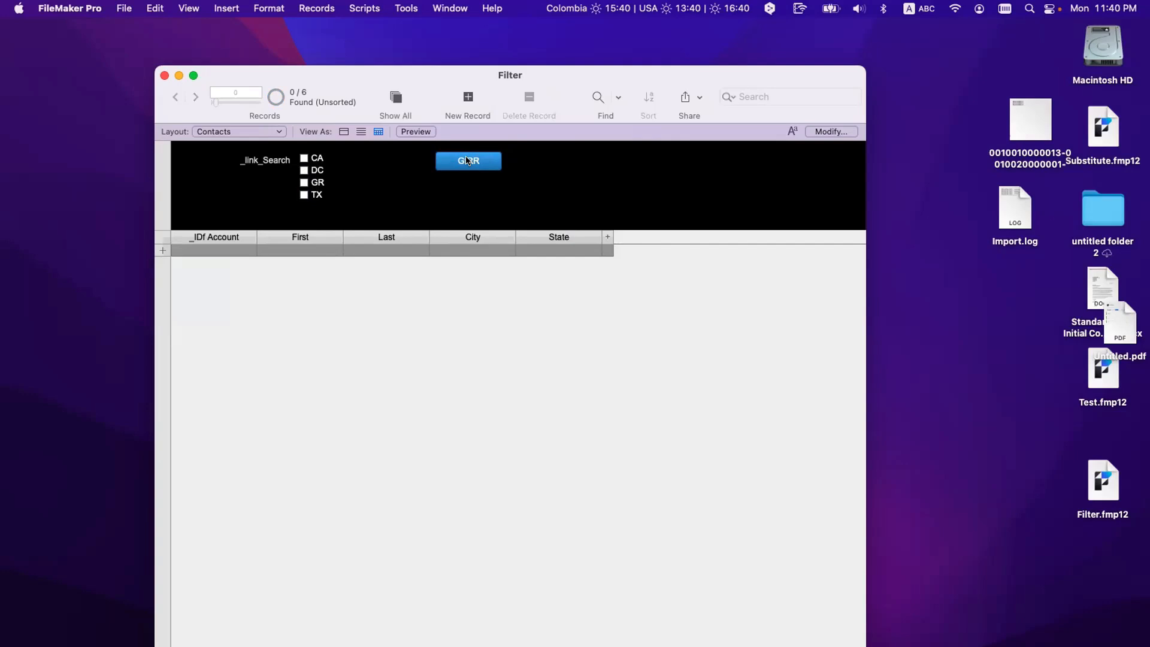
pyautogui.press('super+shift+d')
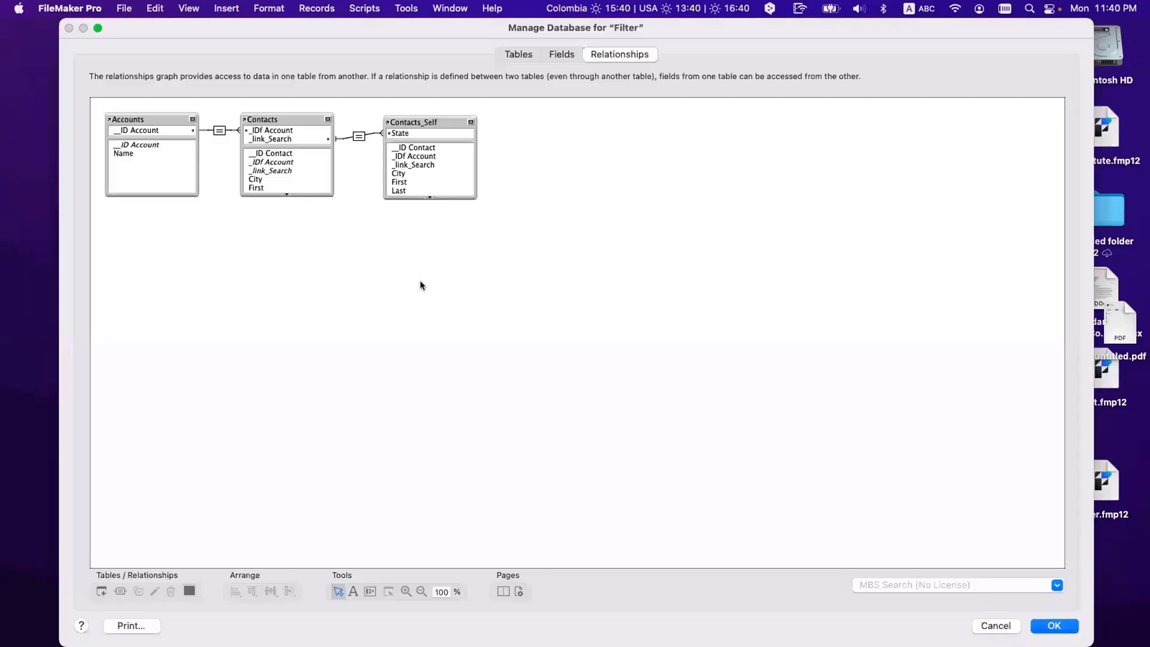
# Step: On the Fields tab, create a text field named _link_State in Contacts
pyautogui.click(562, 54)
pyautogui.click(127, 195)
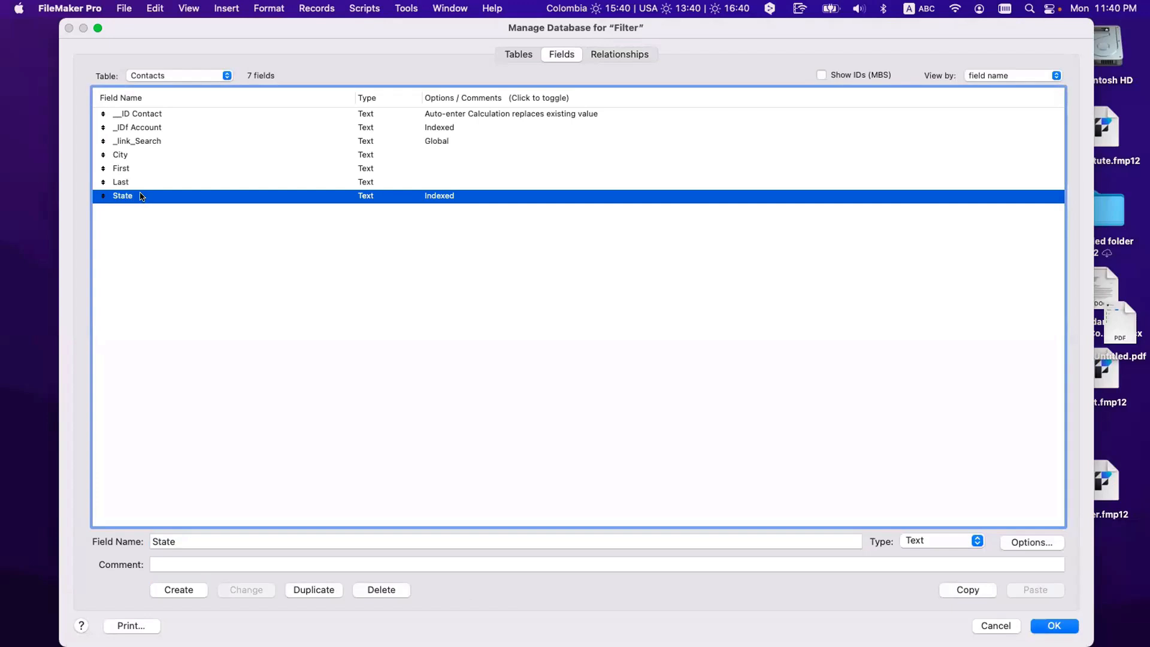
pyautogui.click(164, 140)
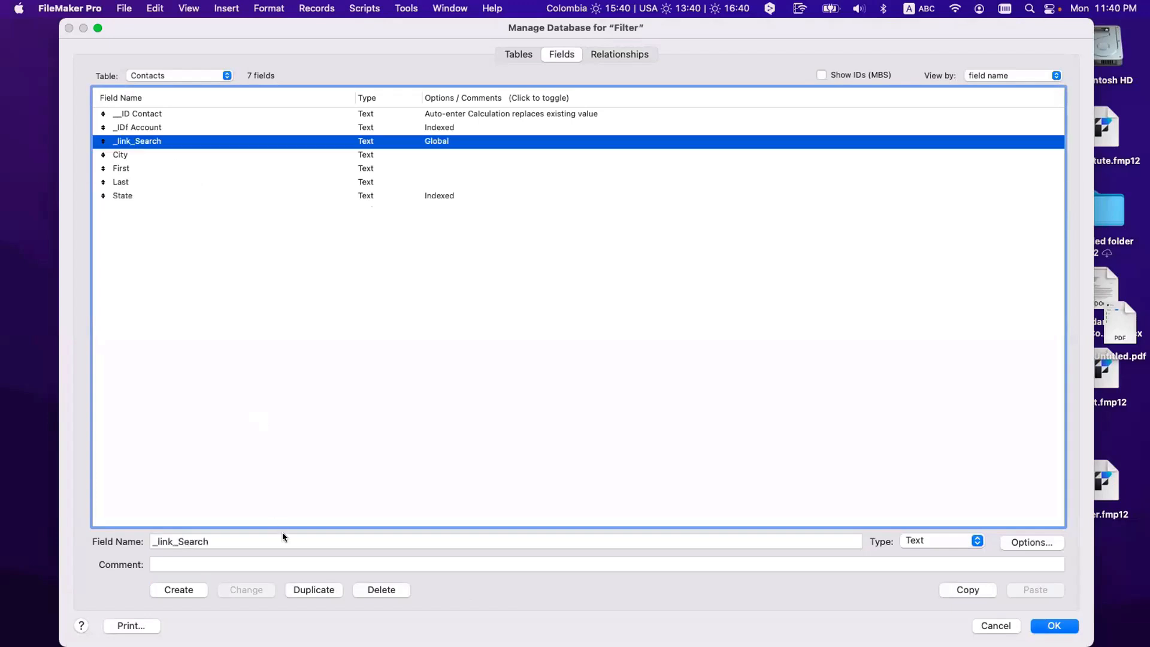
pyautogui.click(142, 191)
pyautogui.click(154, 541)
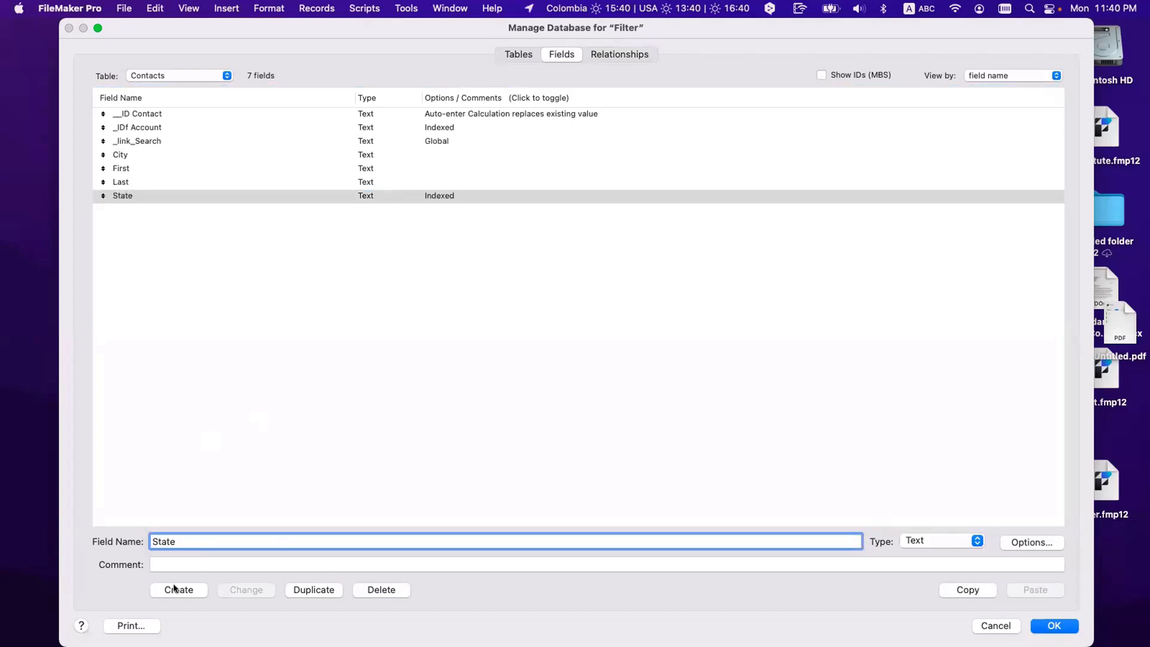
pyautogui.write('_link')
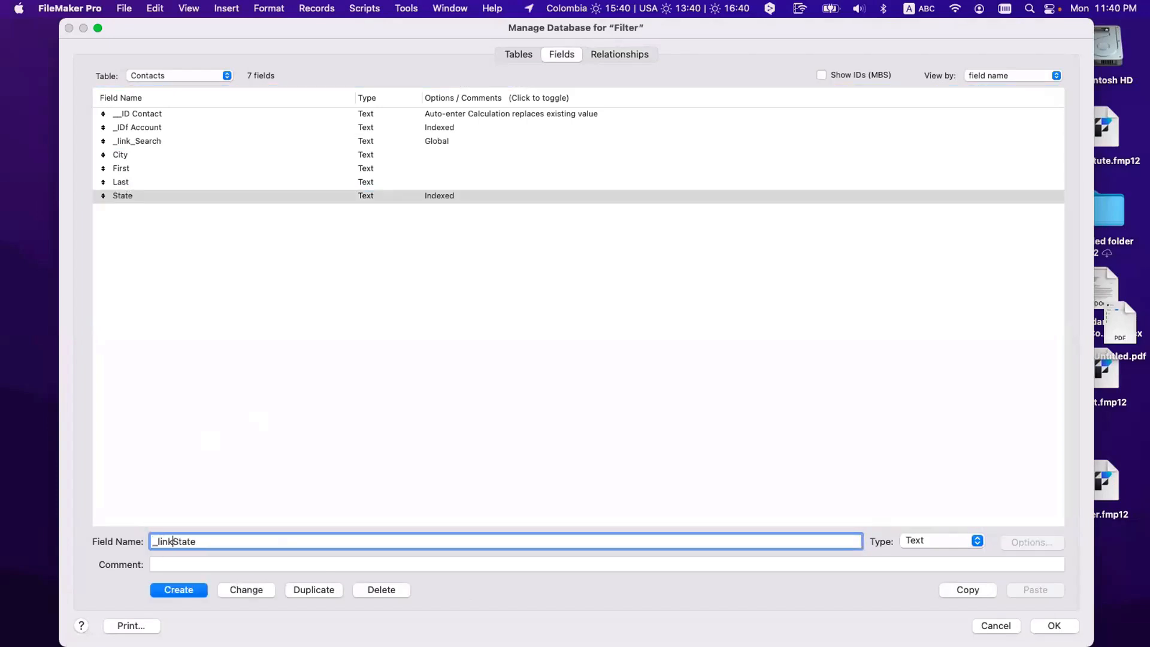
pyautogui.write('_')
pyautogui.click(225, 545)
pyautogui.write('s')
pyautogui.press('BackSpace')
pyautogui.click(177, 588)
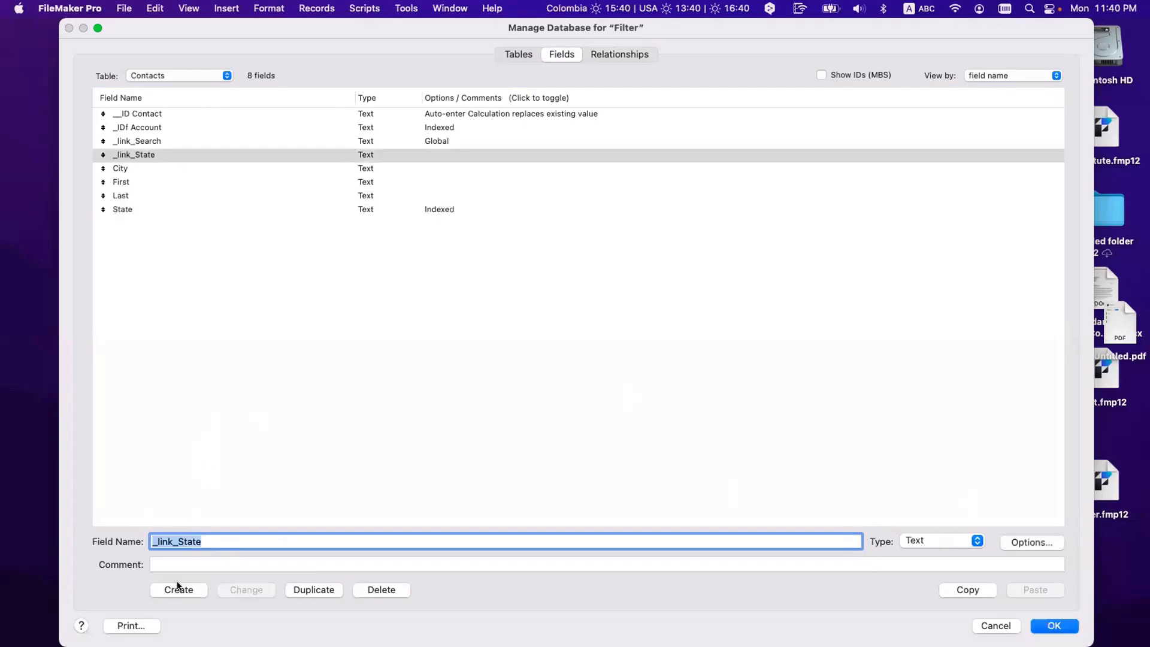
# Step: Rename the new field to '_link_State | GtRR'
pyautogui.doubleClick(152, 154)
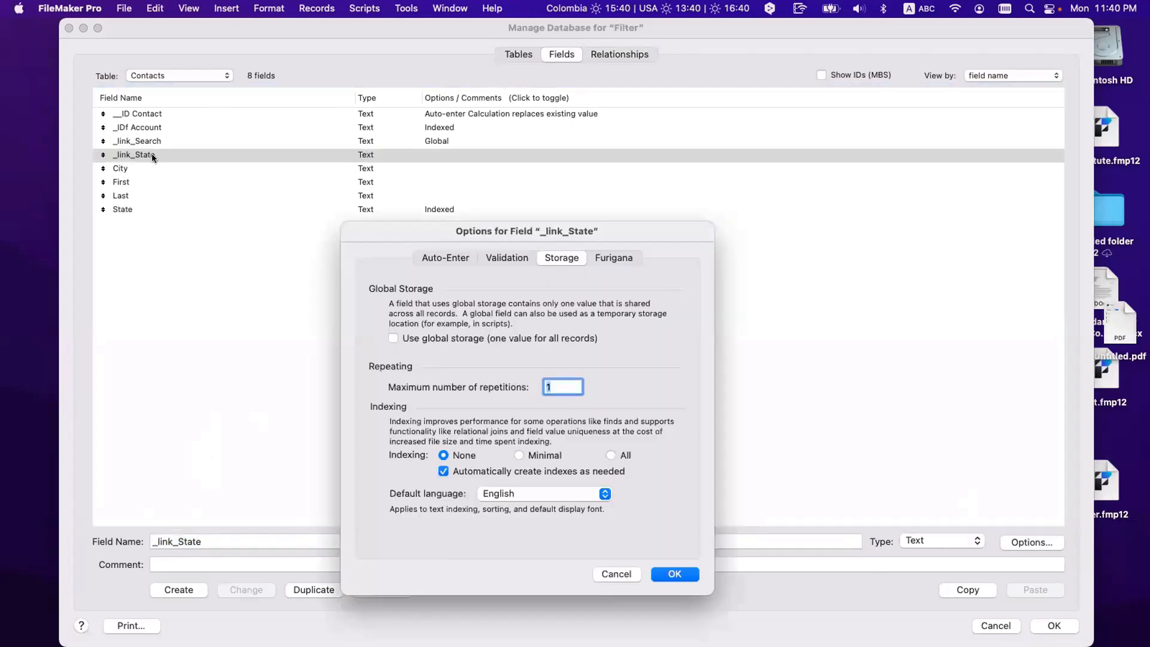
pyautogui.press('Escape')
pyautogui.click(222, 543)
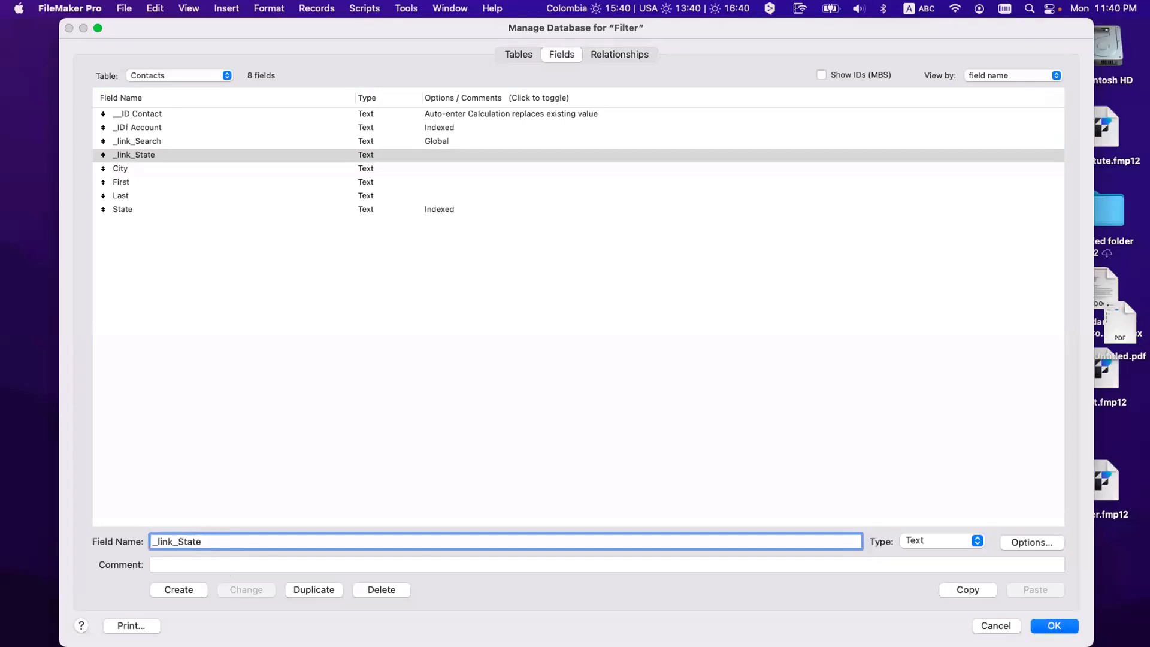
pyautogui.write('| GtRR')
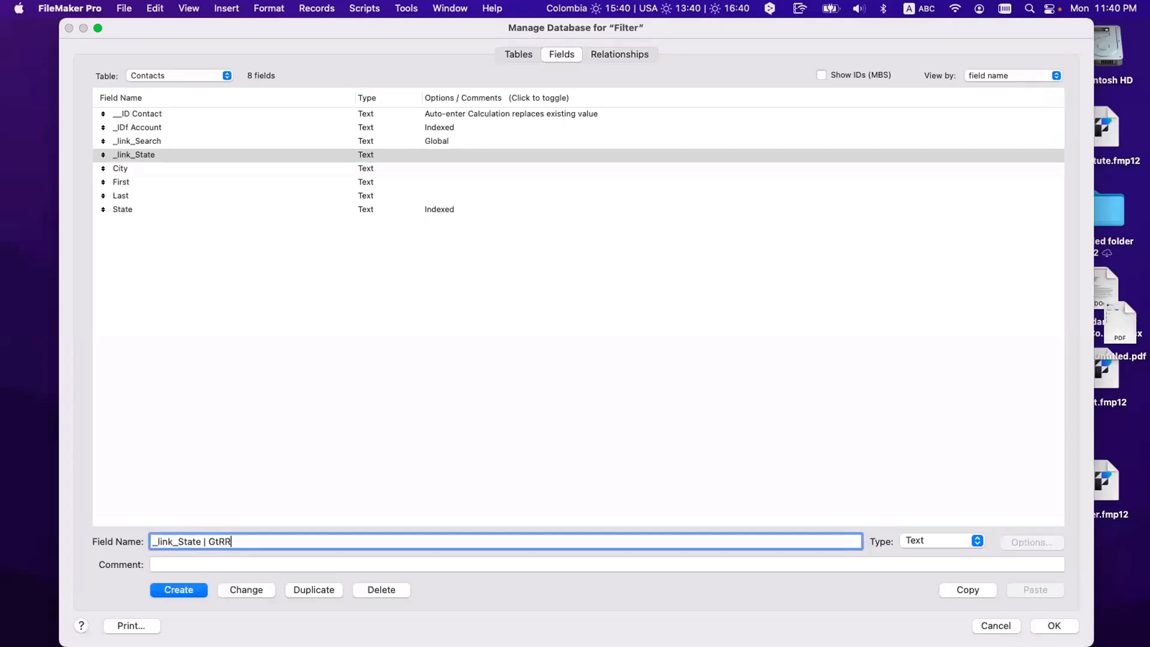
pyautogui.click(257, 588)
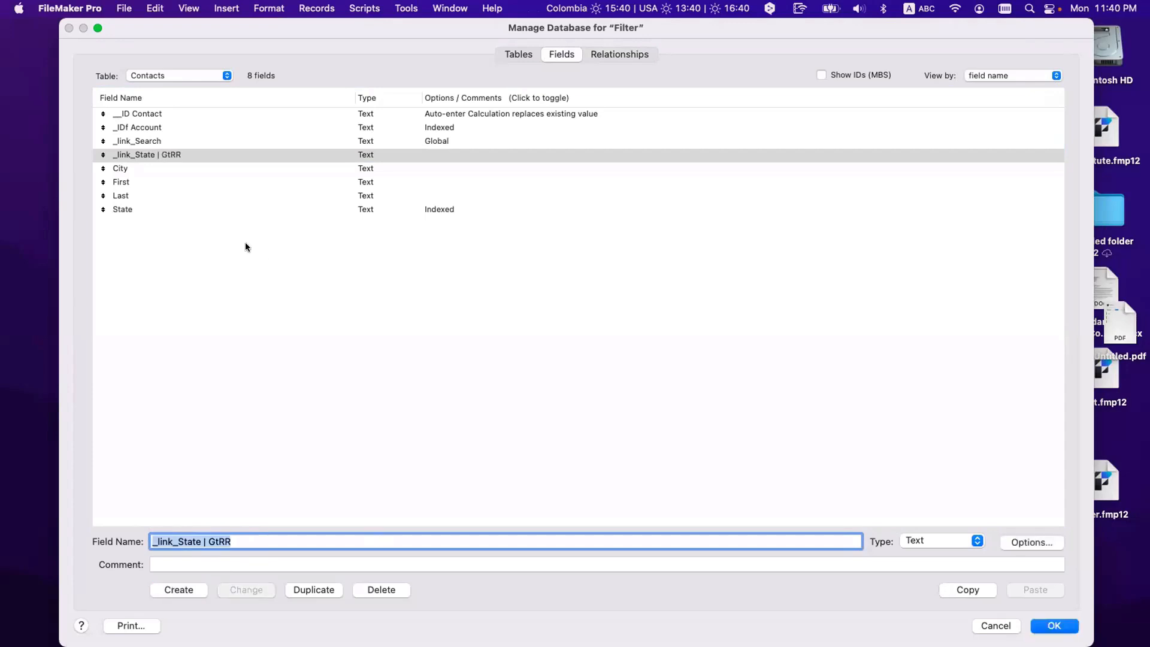
# Step: Rename the global _link_Search field to '_link_State | Filter'
pyautogui.click(143, 141)
pyautogui.click(212, 541)
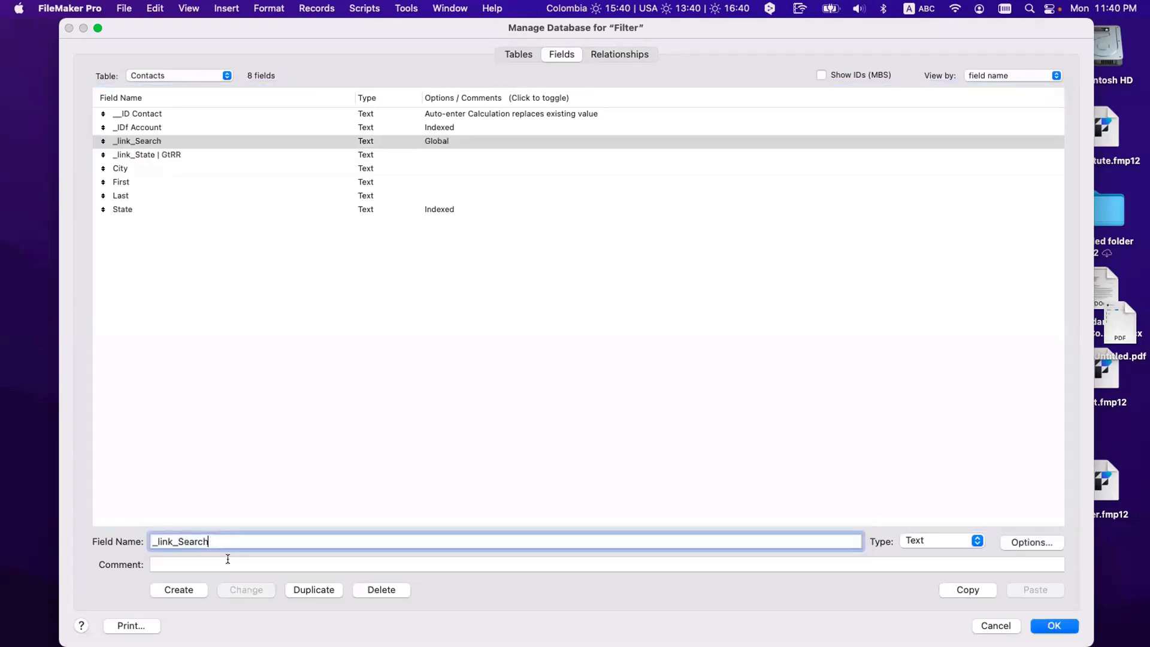
pyautogui.write('| Filter')
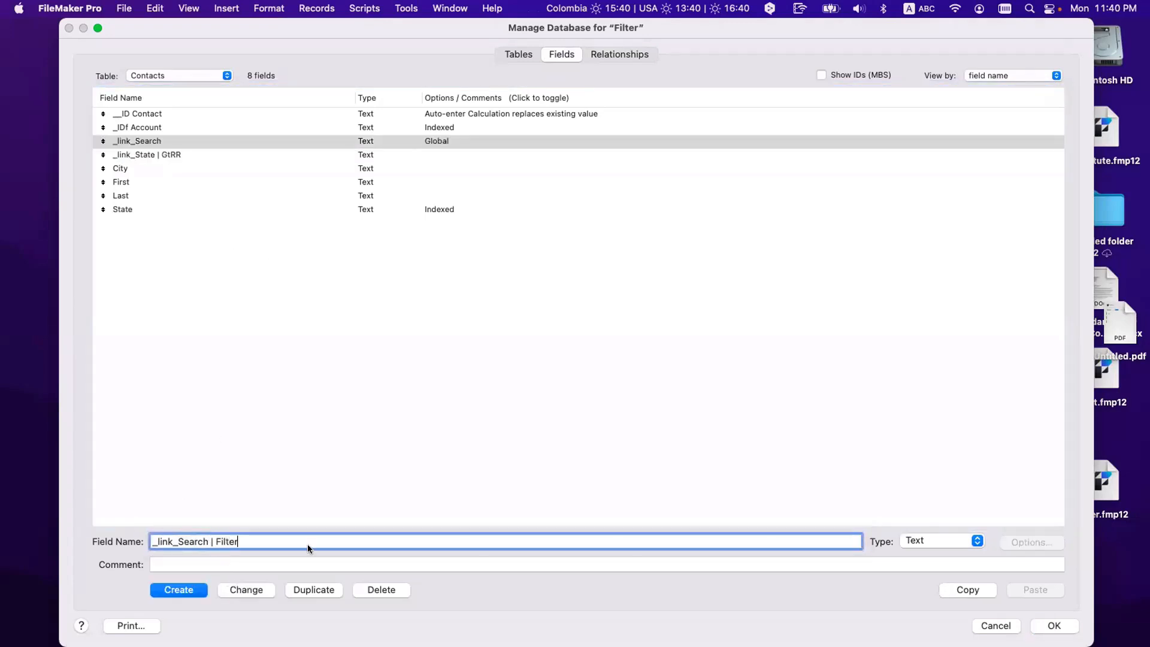
pyautogui.click(258, 590)
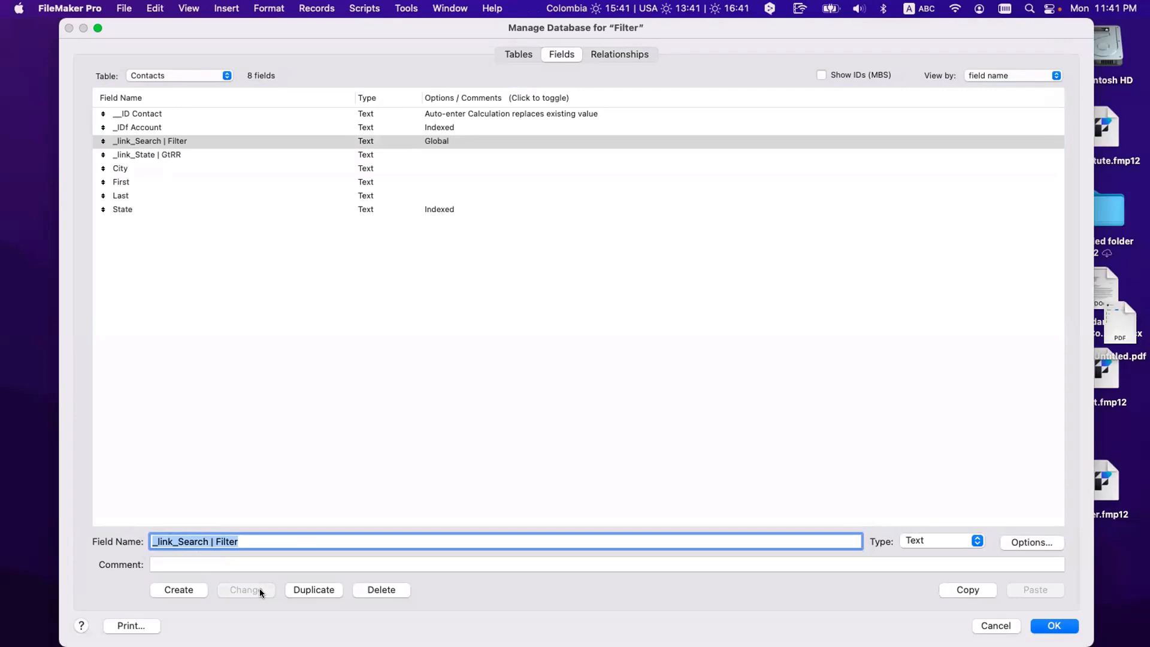
pyautogui.click(158, 142)
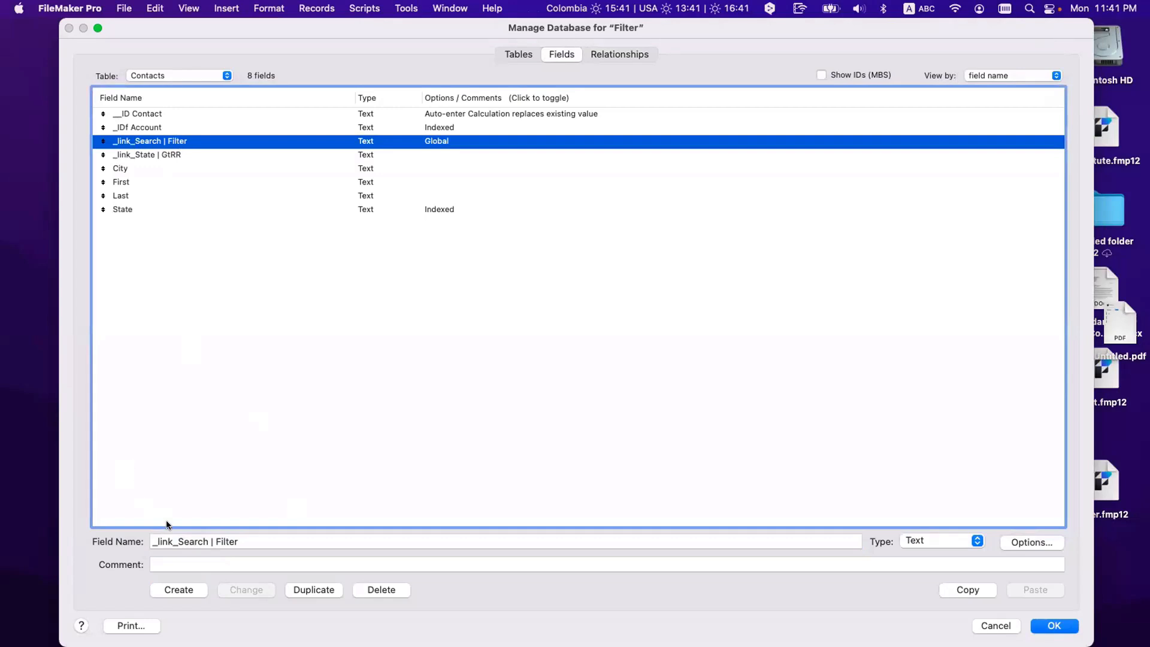
pyautogui.moveTo(176, 541); pyautogui.dragTo(207, 541)
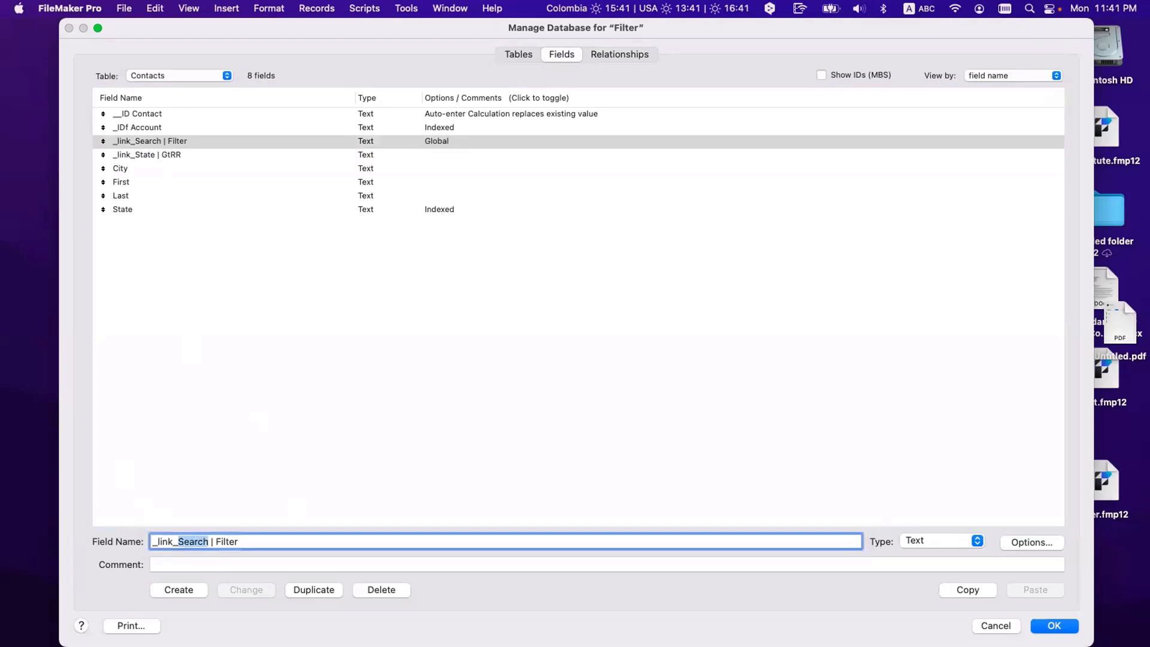
pyautogui.write('State')
pyautogui.click(239, 590)
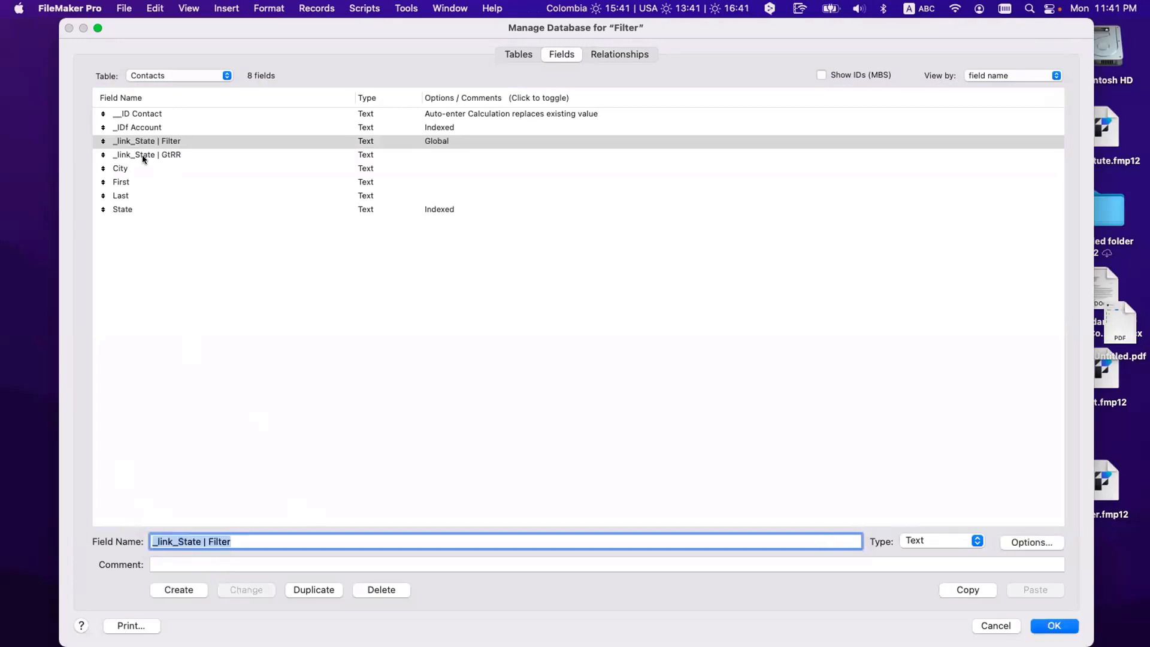
# Step: Compare both renamed fields and open options for '_link_State | GtRR'
pyautogui.click(163, 154)
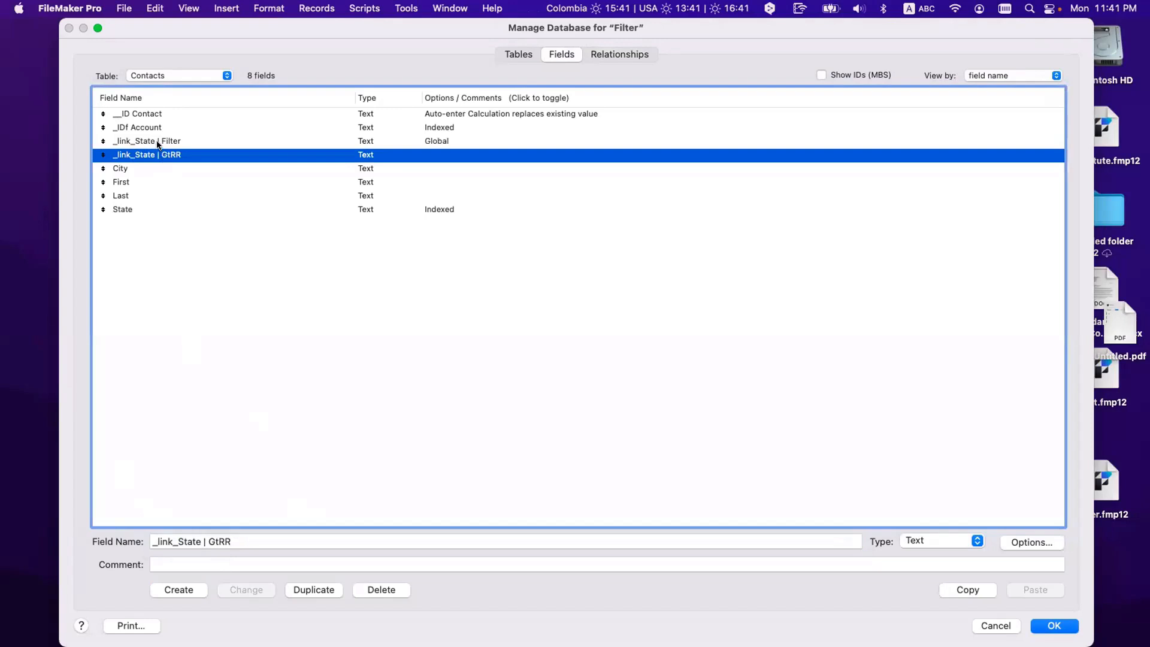
pyautogui.click(159, 143)
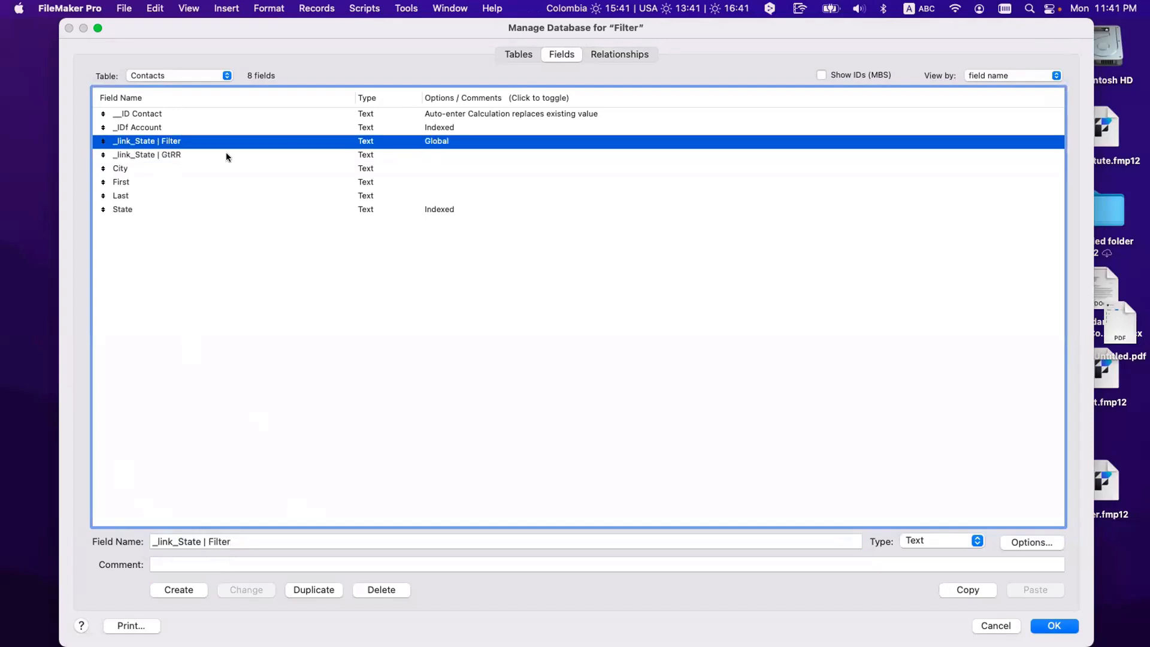
pyautogui.click(177, 154)
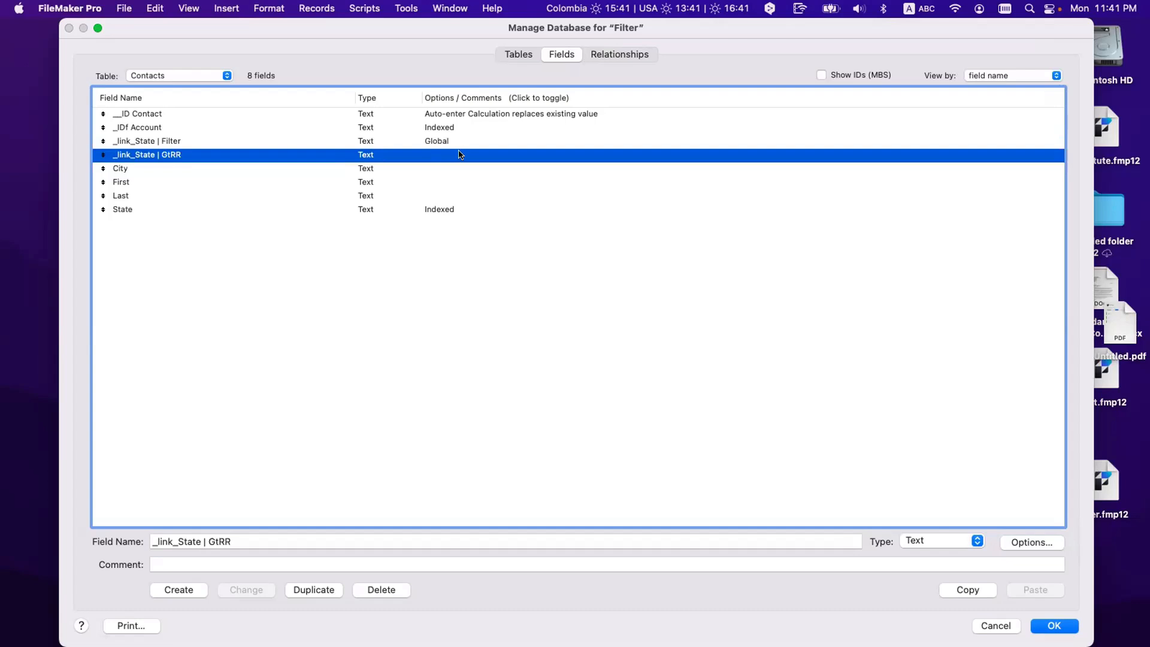
pyautogui.doubleClick(172, 157)
# Step: Turn on a calculated auto-enter value for the _link_State | GtRR field
pyautogui.click(440, 259)
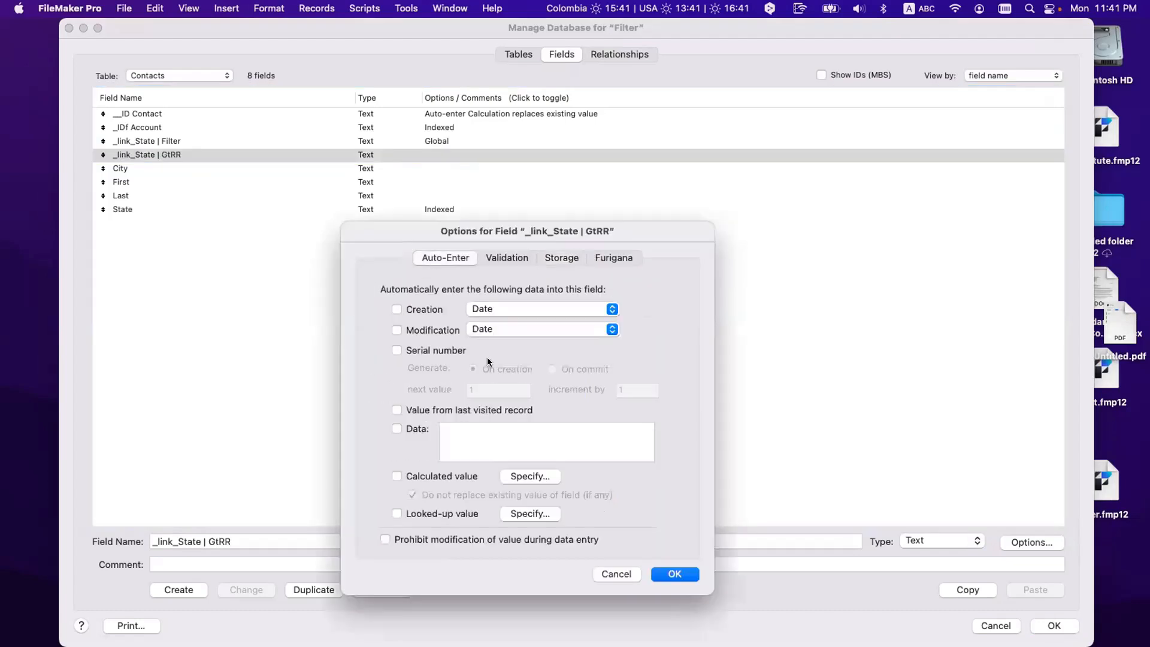
pyautogui.click(523, 474)
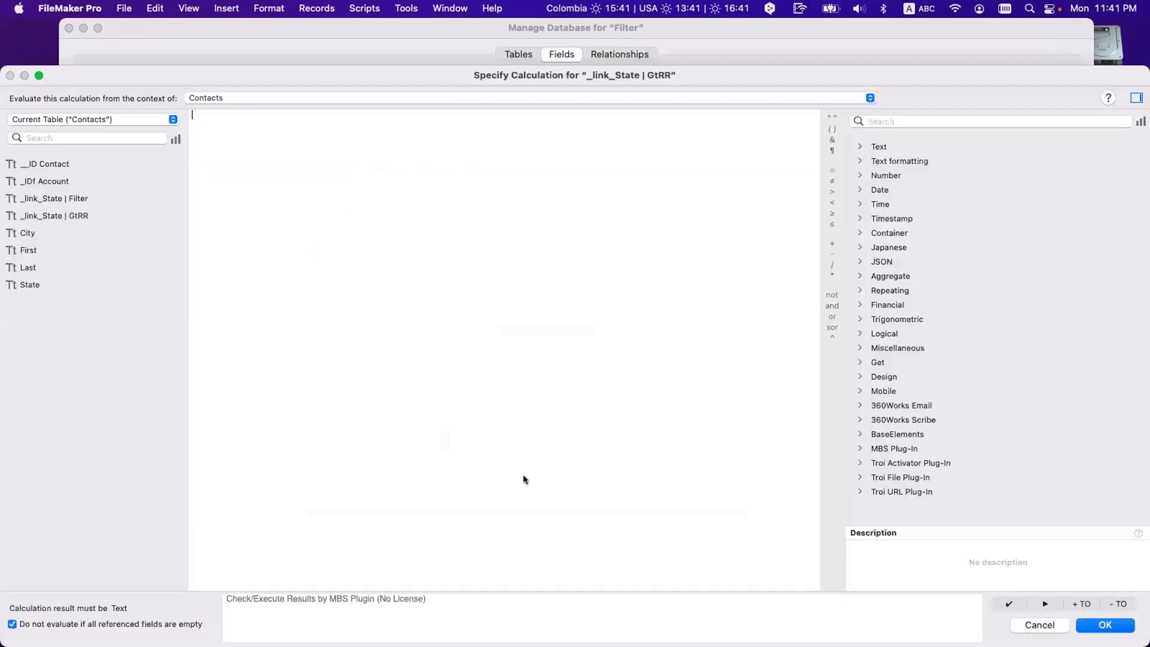
pyautogui.moveTo(148, 73); pyautogui.dragTo(370, 328)
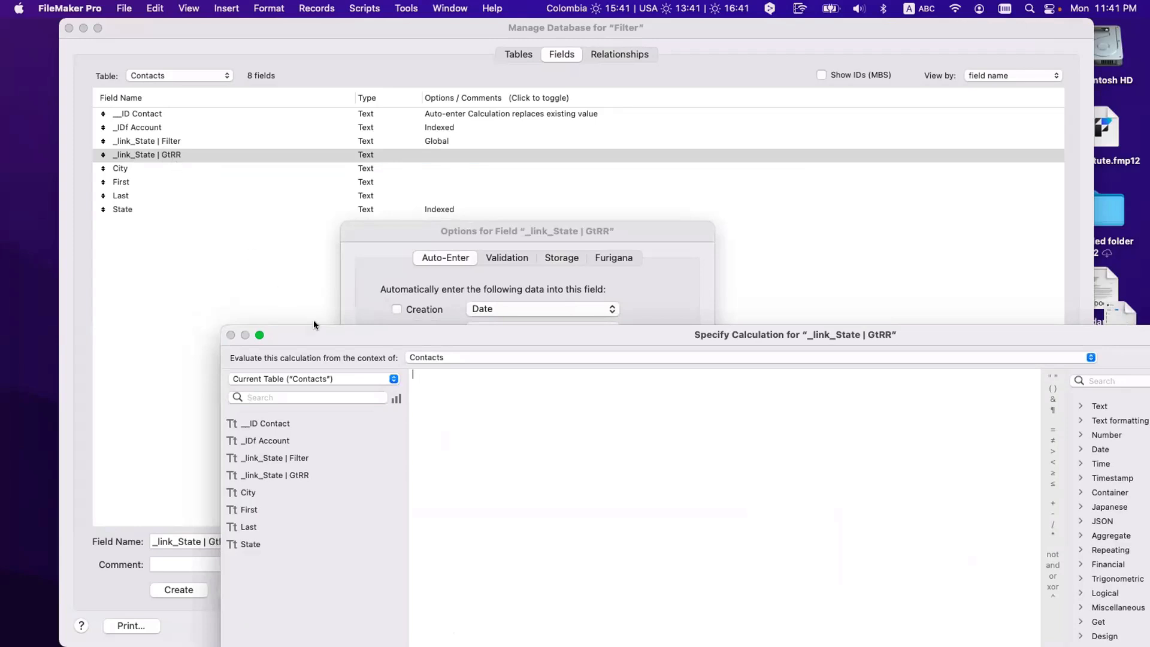
pyautogui.moveTo(307, 340); pyautogui.dragTo(318, 214)
# Step: Enter the formula List ( State ; 1 ) and save the field changes
pyautogui.write('li')
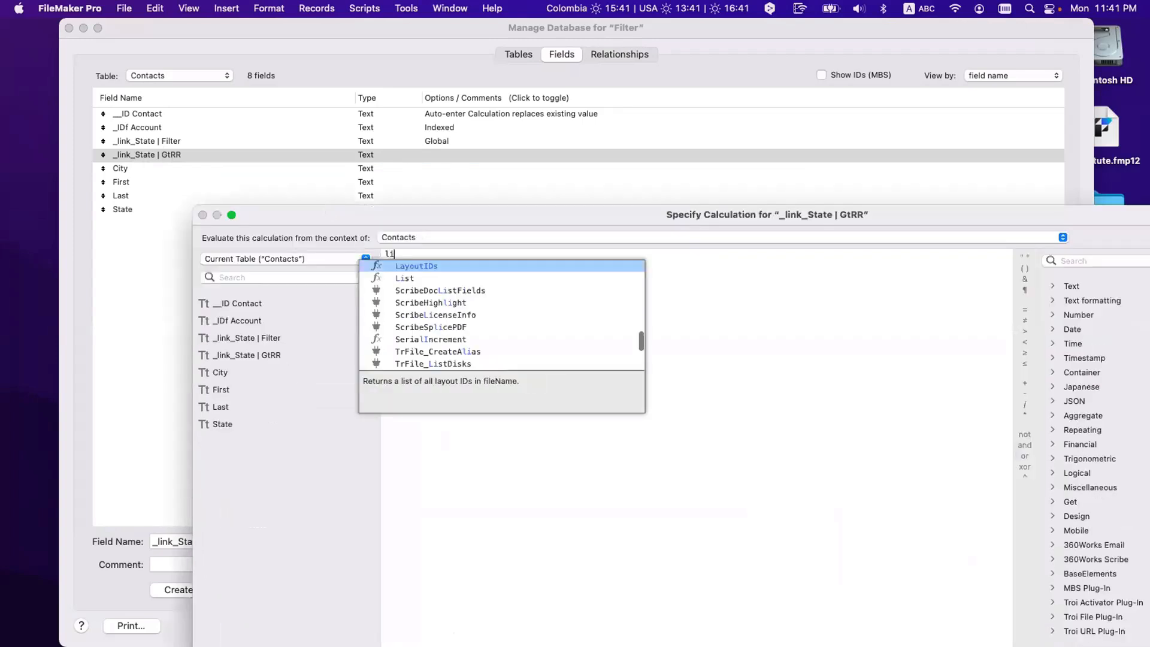
pyautogui.write('st')
pyautogui.press('Return')
pyautogui.write('state')
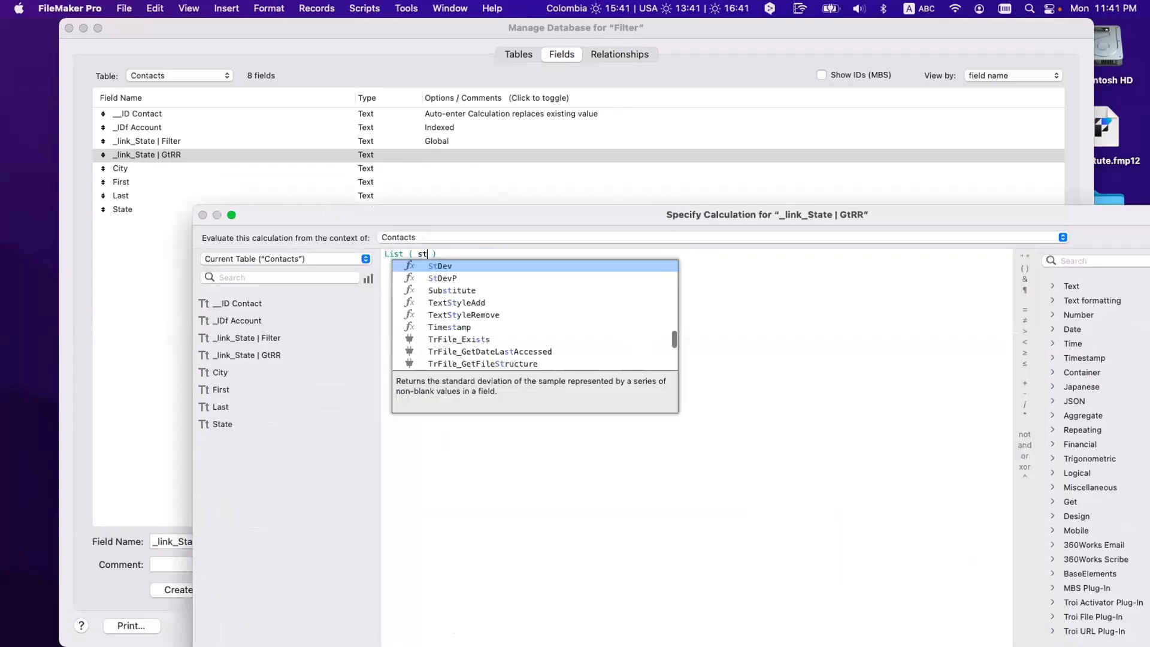
pyautogui.press('Down')
pyautogui.press('Down')
pyautogui.press('Return')
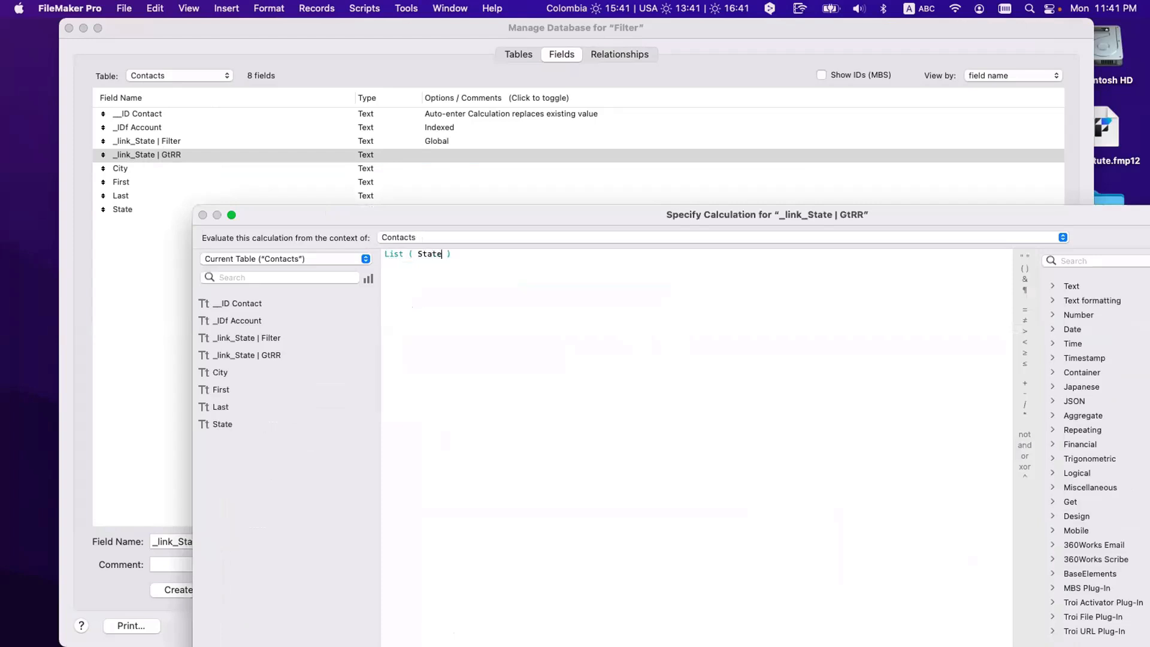
pyautogui.write('; 1')
pyautogui.press('Return')
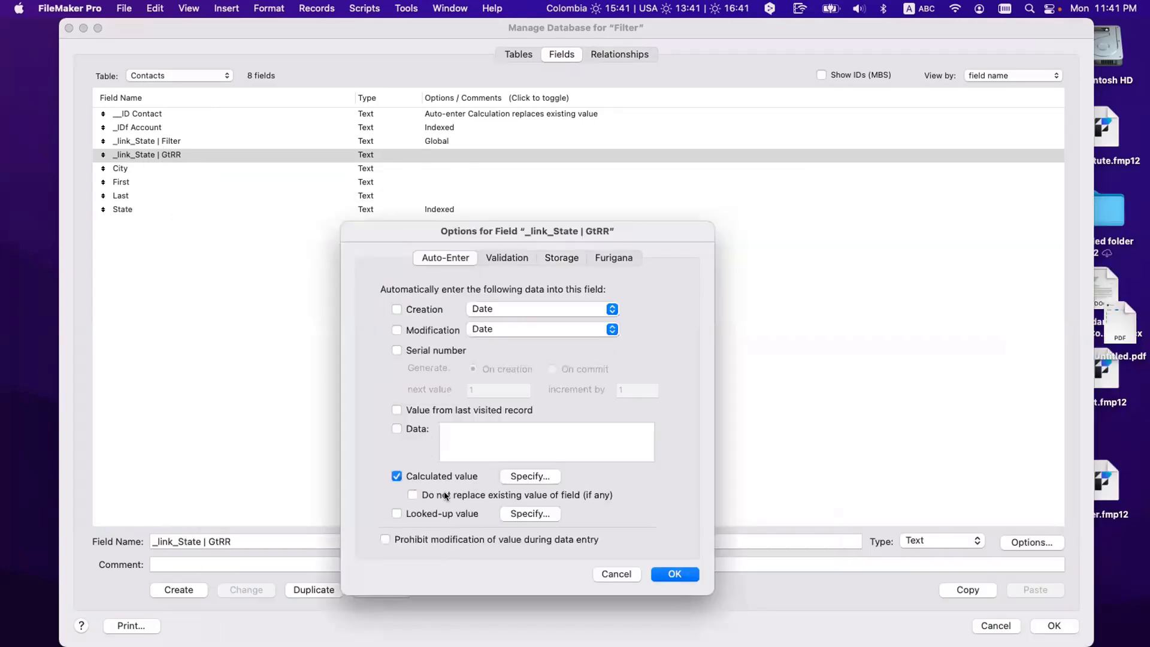
pyautogui.click(690, 575)
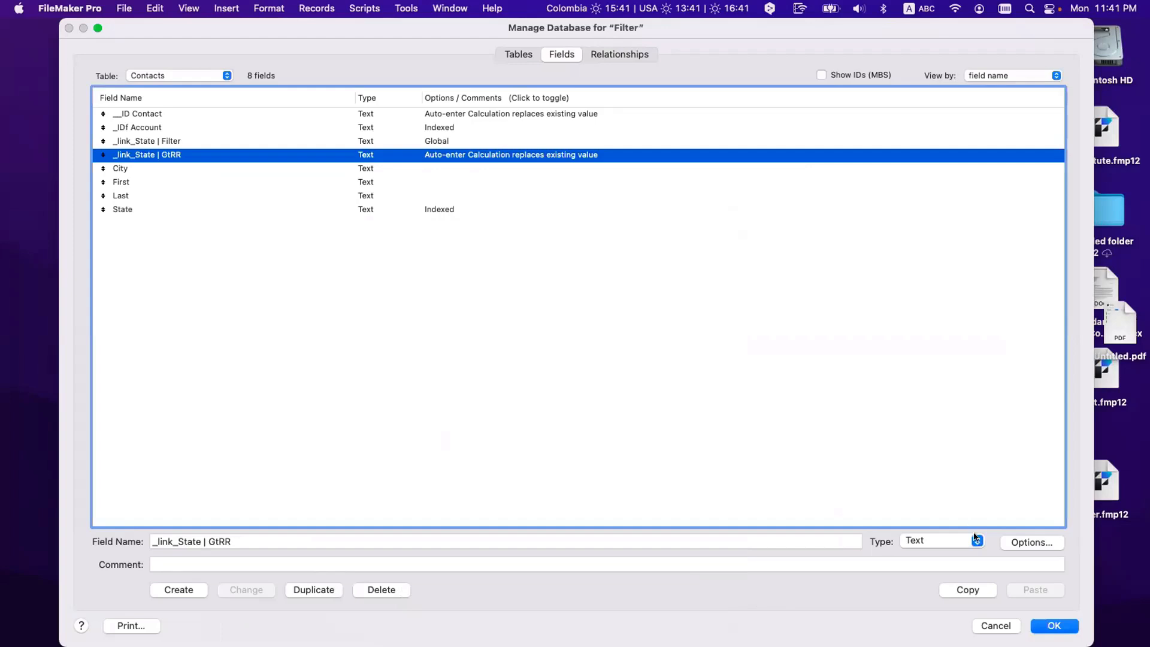
pyautogui.click(1053, 626)
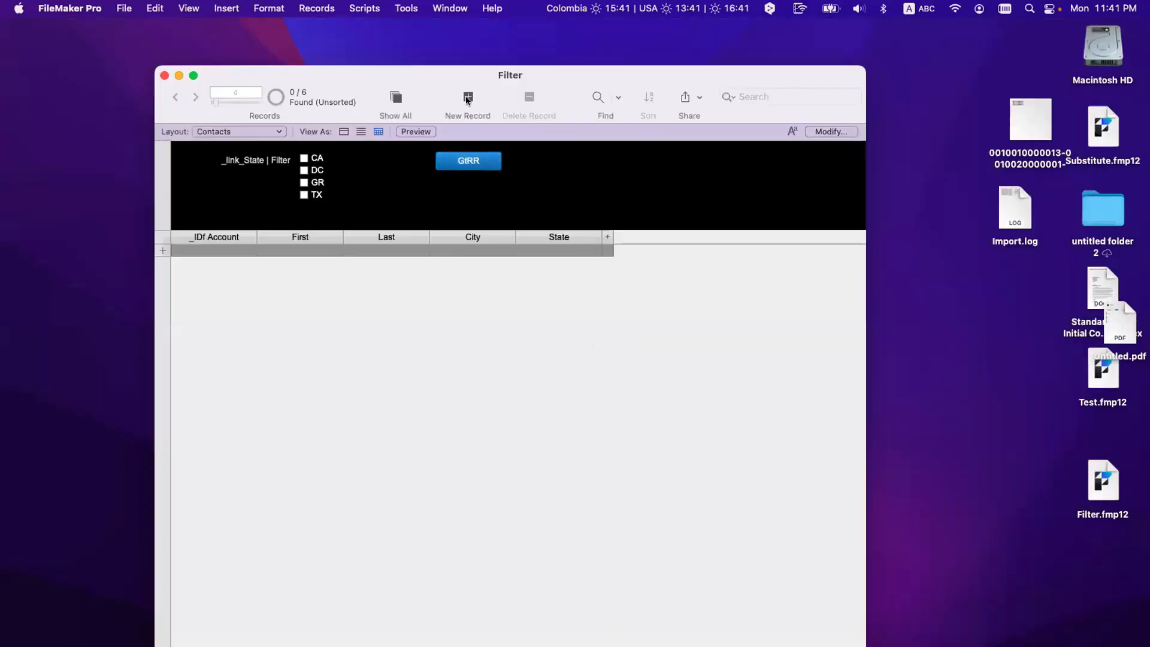
# Step: Show all 6 contacts and add _link_State | GtRR as a table column beside State
pyautogui.click(393, 98)
pyautogui.click(832, 131)
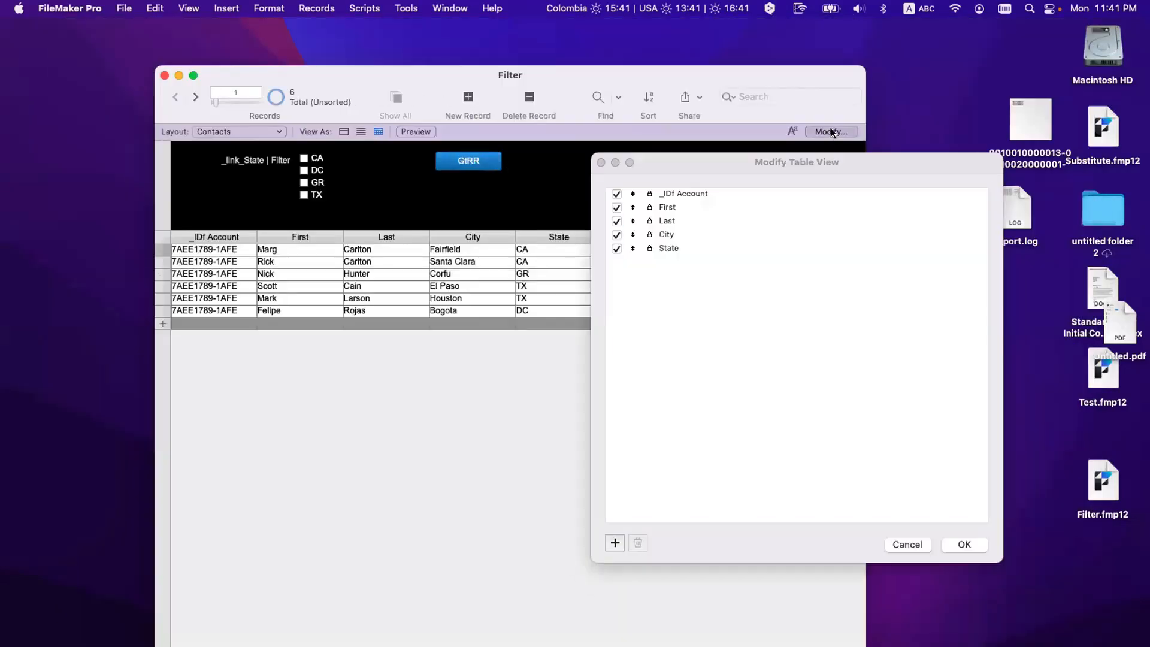
pyautogui.click(611, 542)
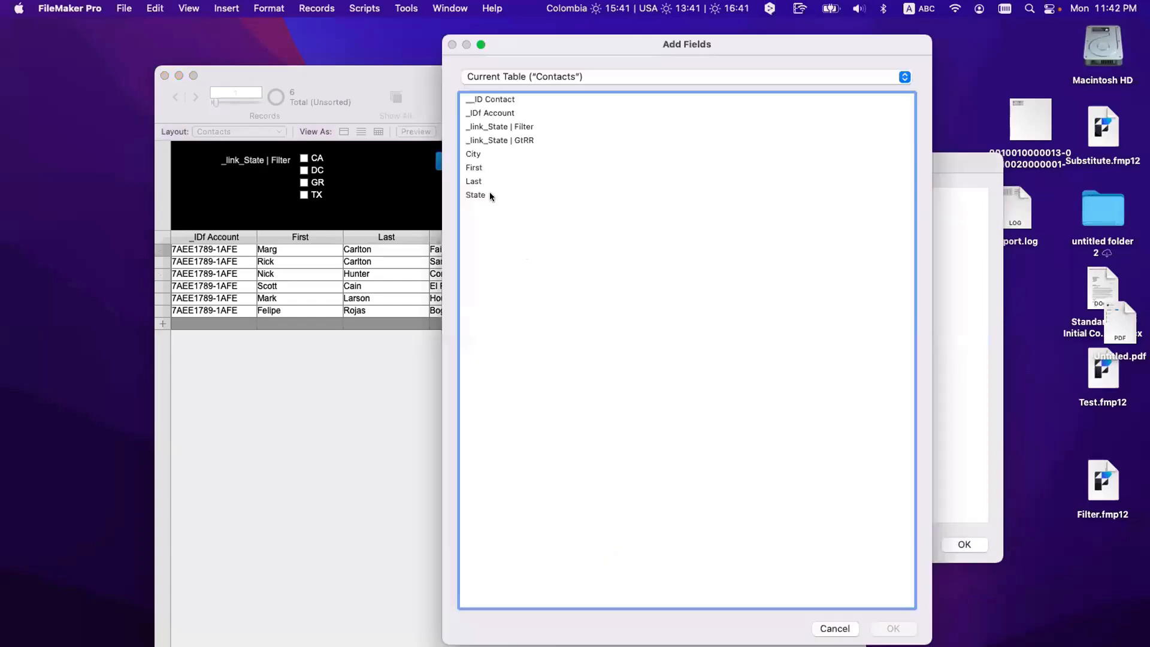
pyautogui.doubleClick(491, 141)
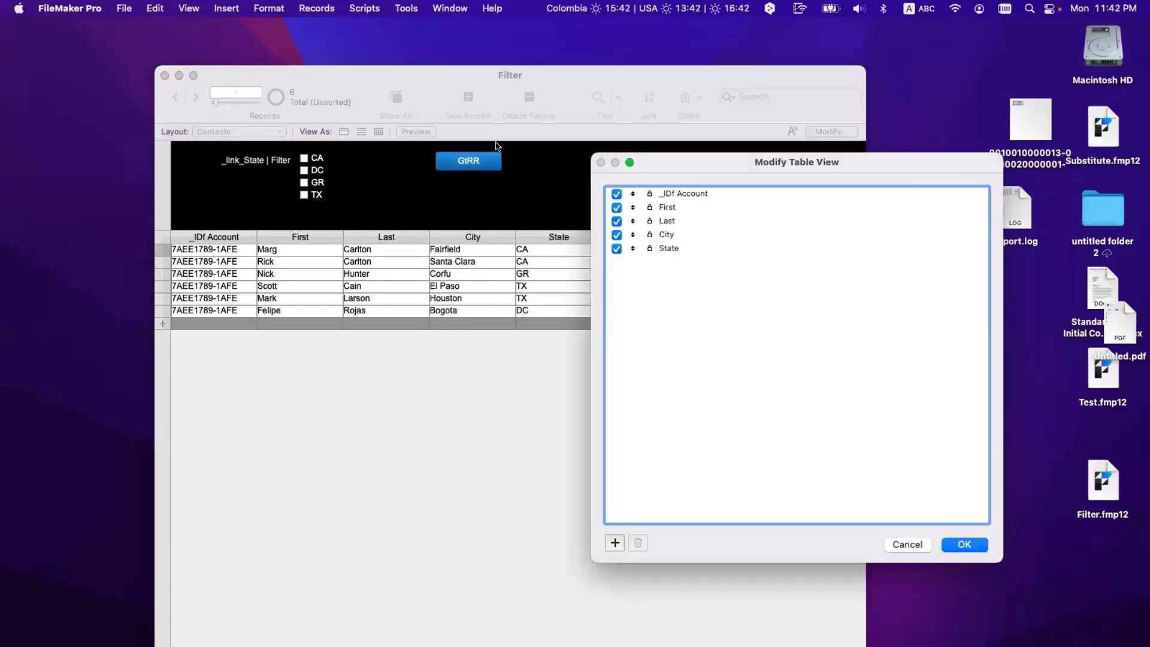
pyautogui.click(617, 542)
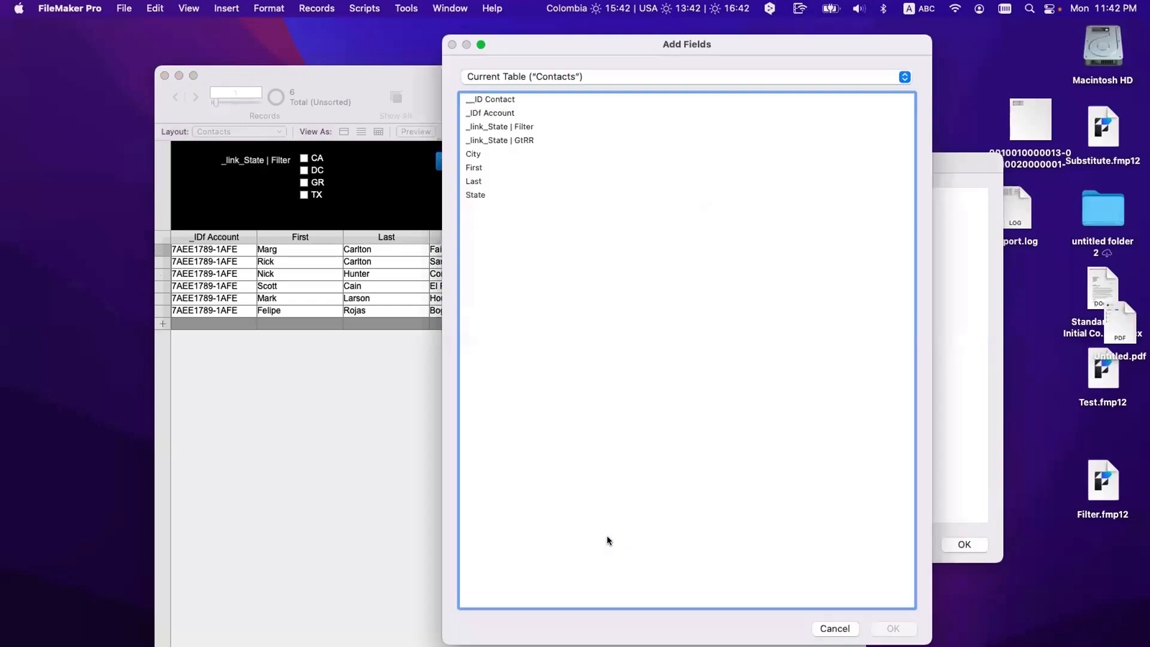
pyautogui.doubleClick(505, 138)
pyautogui.click(965, 544)
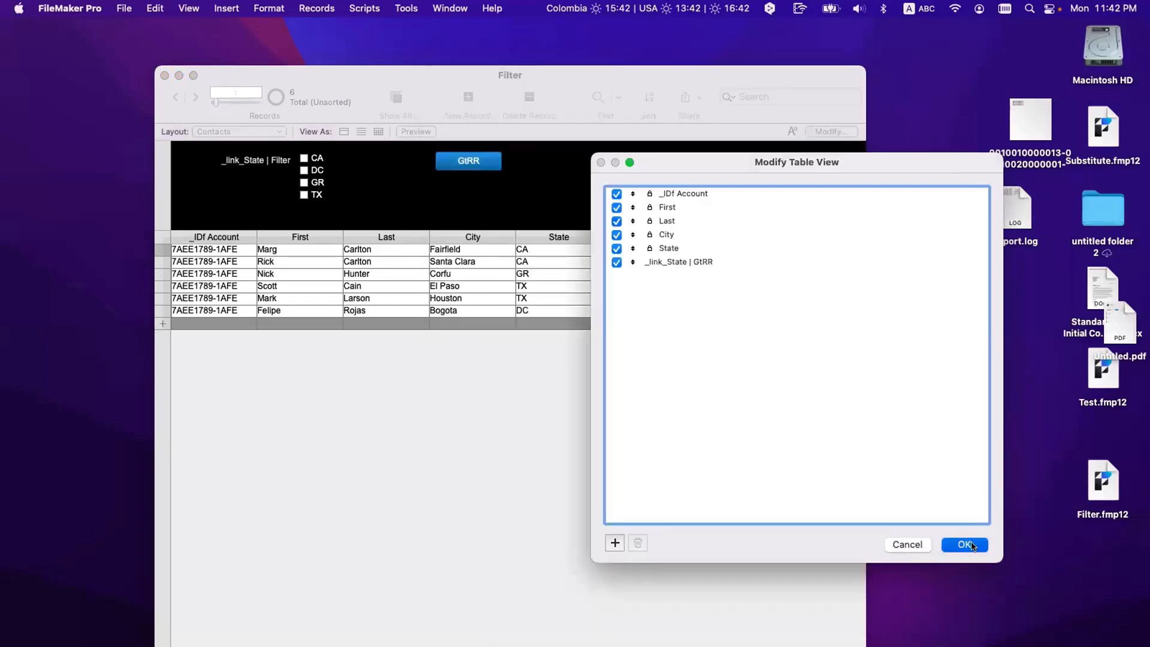
pyautogui.click(569, 246)
pyautogui.press('super+equal')
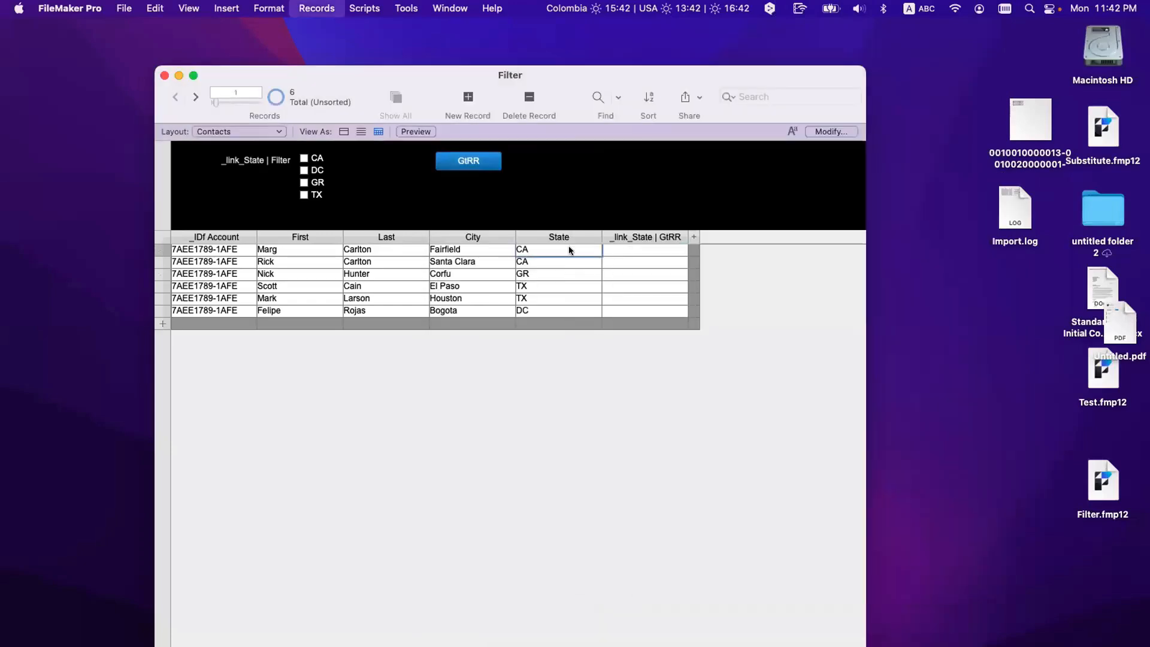
# Step: Replace every record's State contents with the calculated result State
pyautogui.click(364, 358)
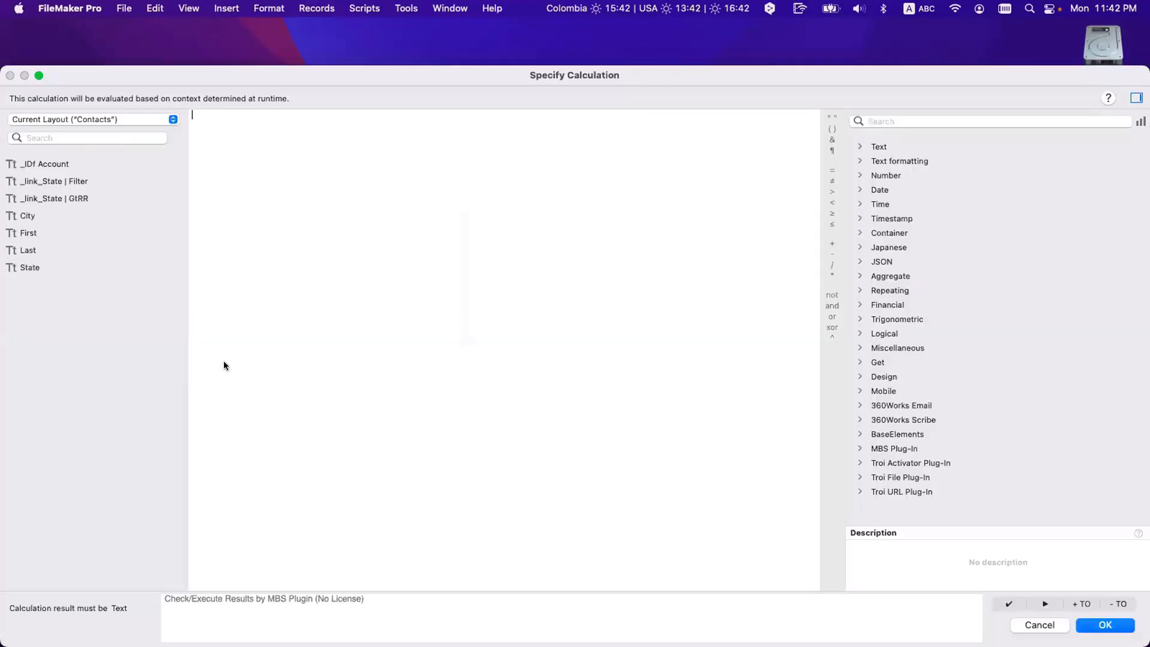
pyautogui.doubleClick(62, 268)
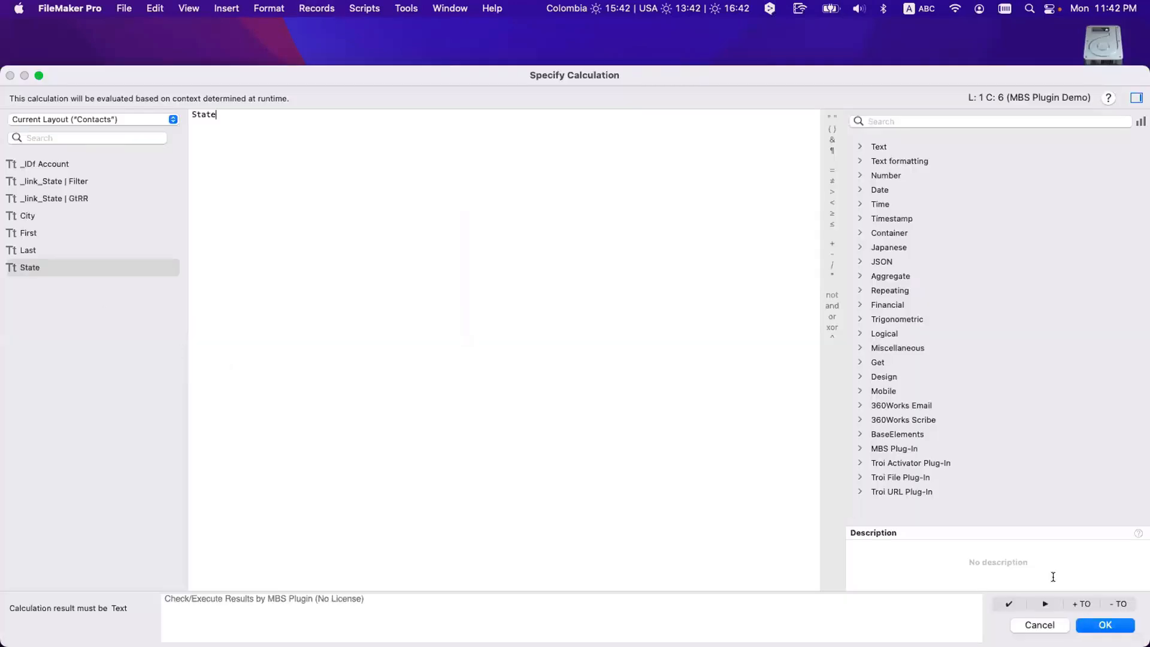
pyautogui.click(1105, 625)
pyautogui.click(533, 389)
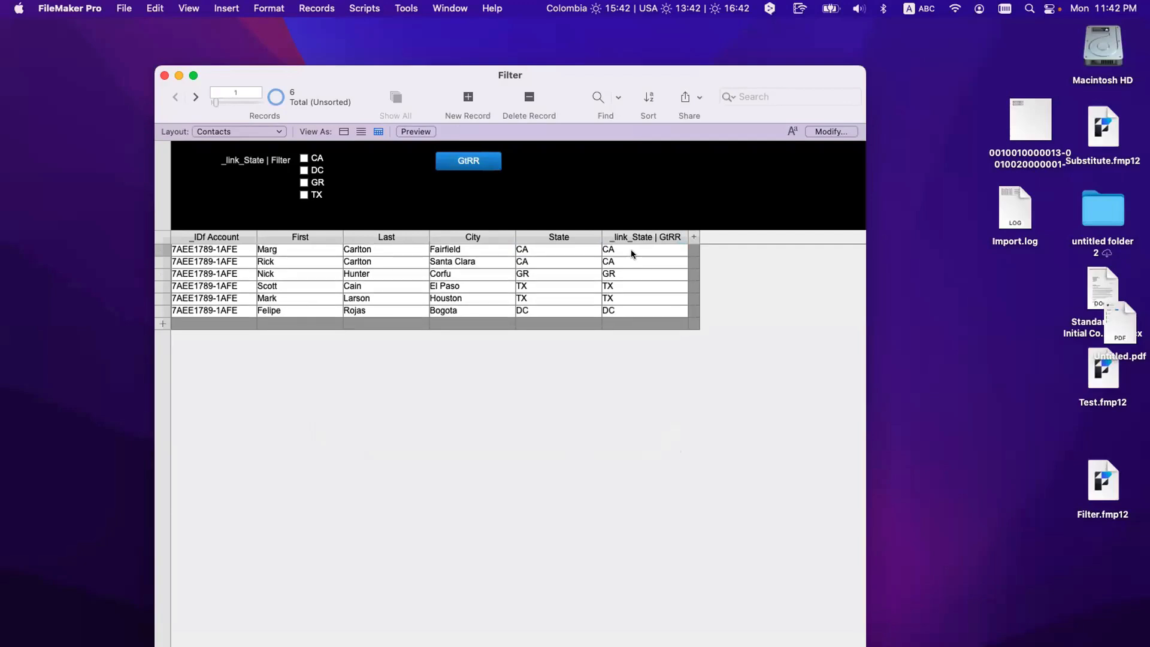
# Step: Check the five records' State values and the first record's GtRR values
pyautogui.click(542, 248)
pyautogui.click(541, 262)
pyautogui.click(538, 273)
pyautogui.click(539, 287)
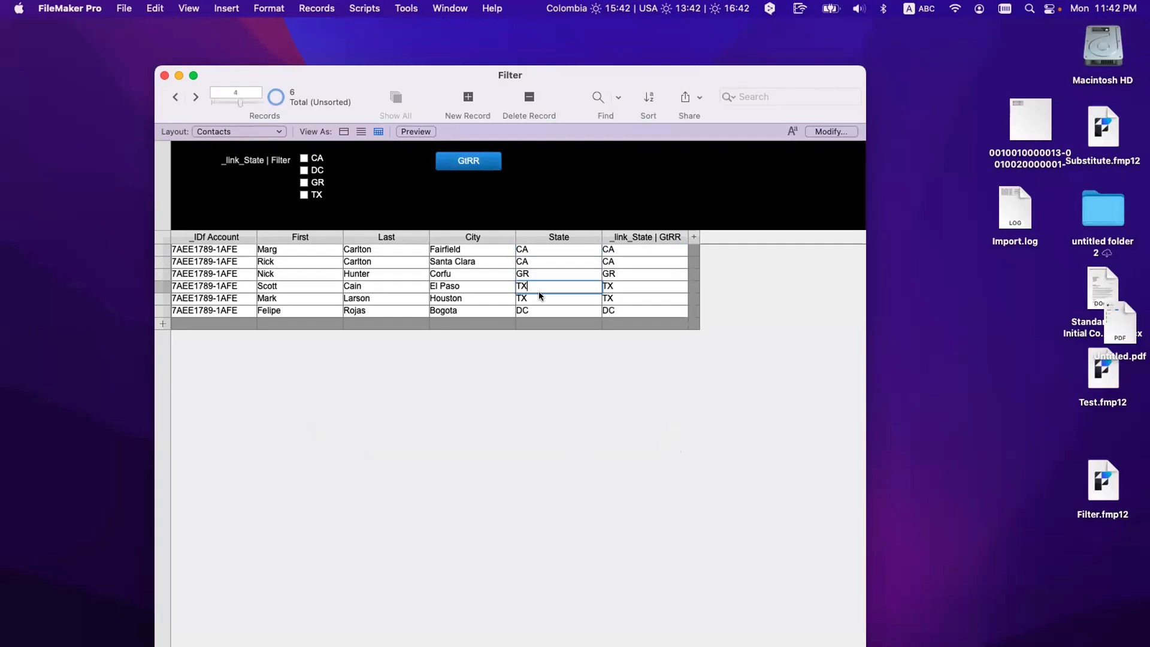
pyautogui.click(540, 297)
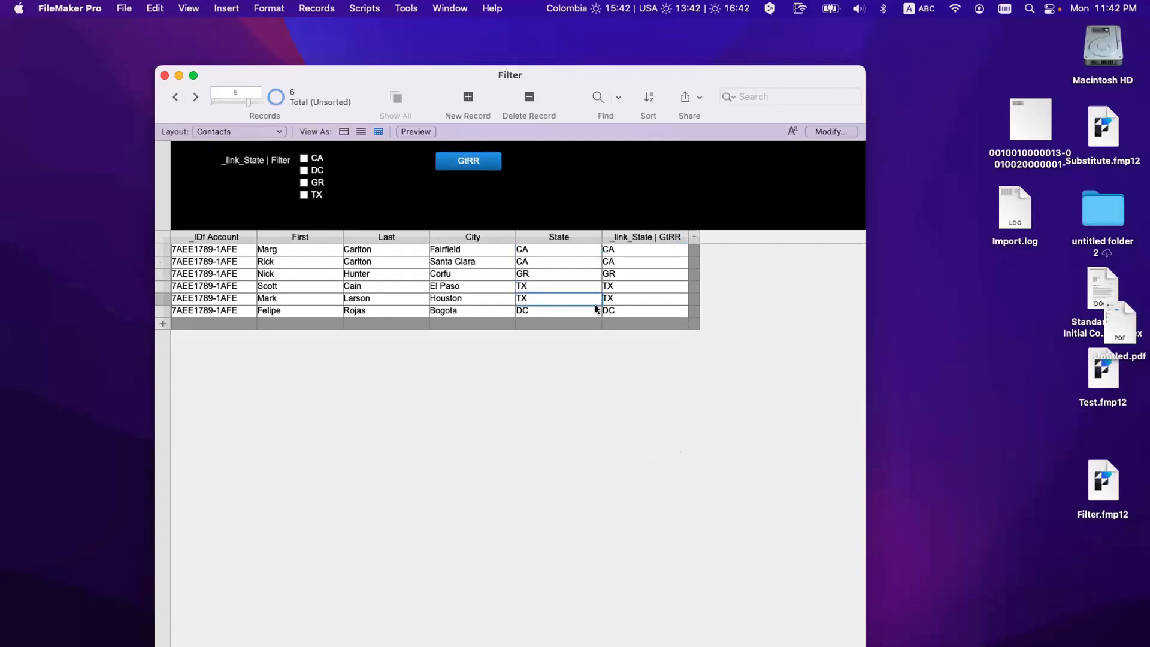
pyautogui.click(622, 250)
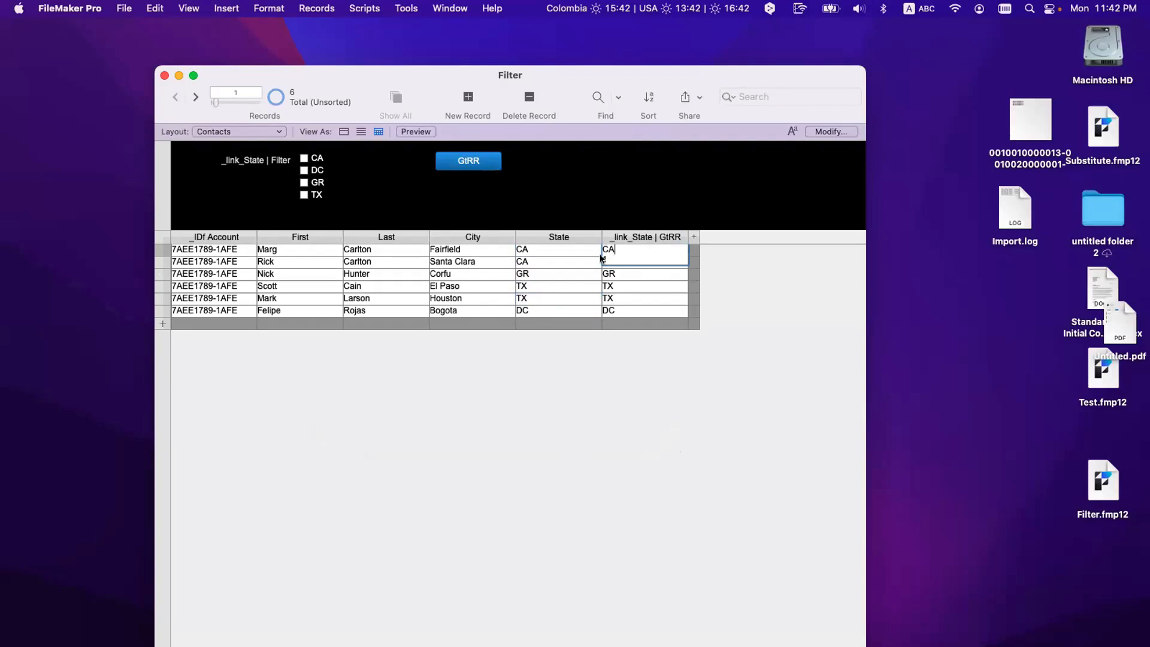
# Step: Verify each of the six records' GtRR cells hold their state code and 1, then add a new record
pyautogui.click(797, 293)
pyautogui.click(615, 261)
pyautogui.click(707, 273)
pyautogui.click(598, 273)
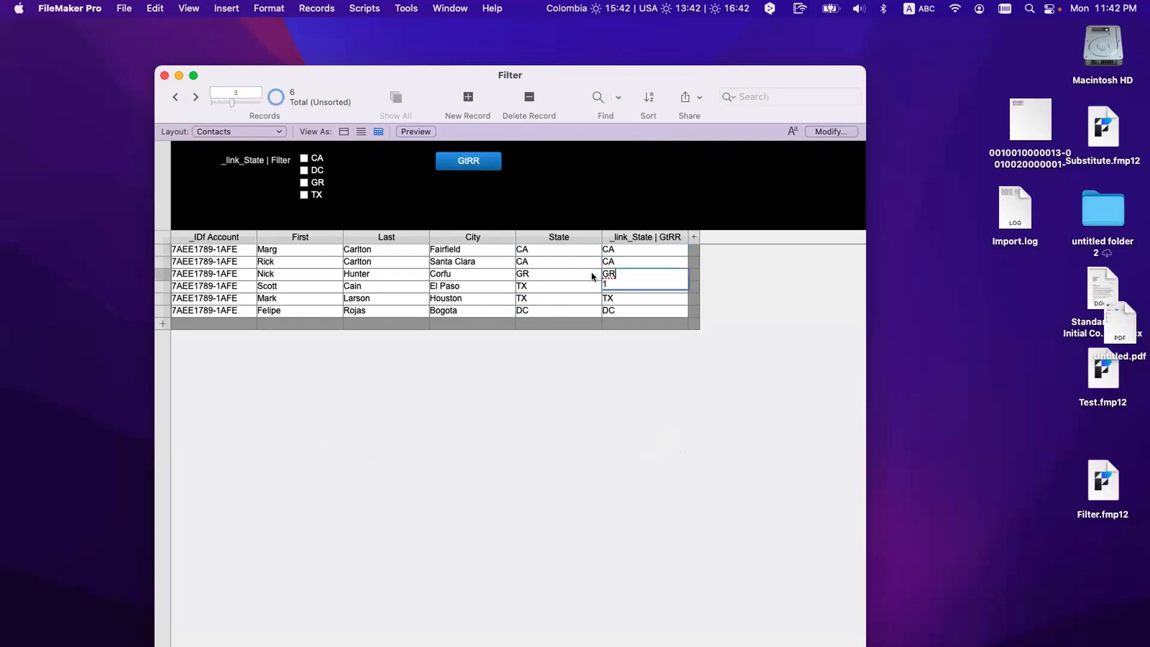
pyautogui.click(630, 287)
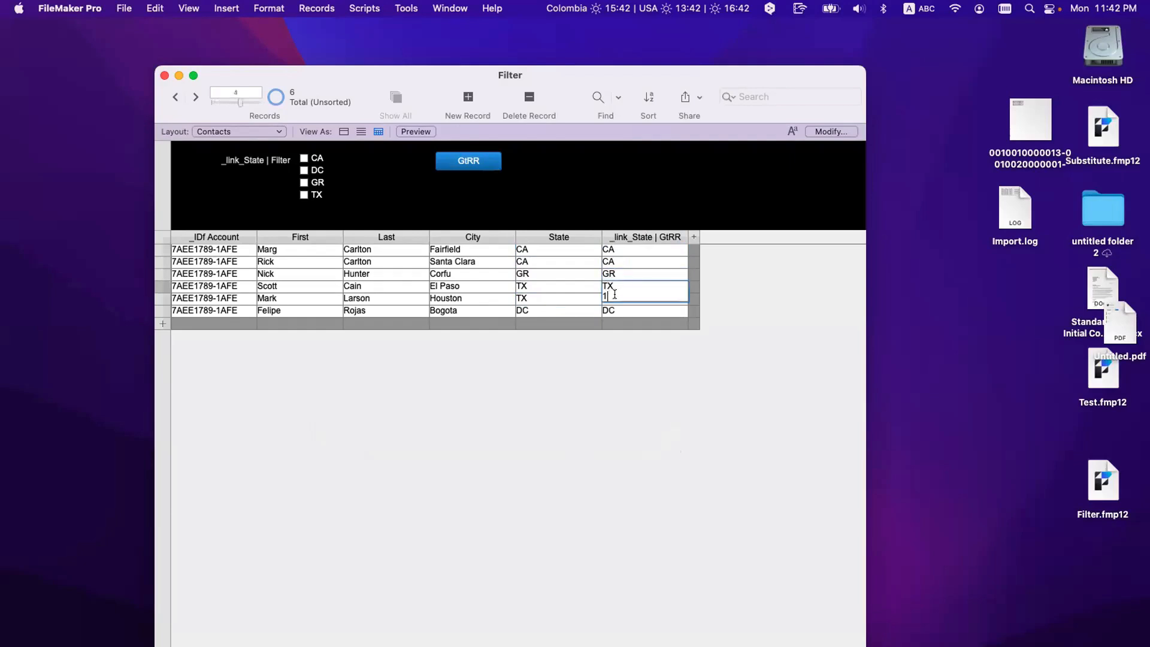
pyautogui.click(774, 326)
pyautogui.click(628, 298)
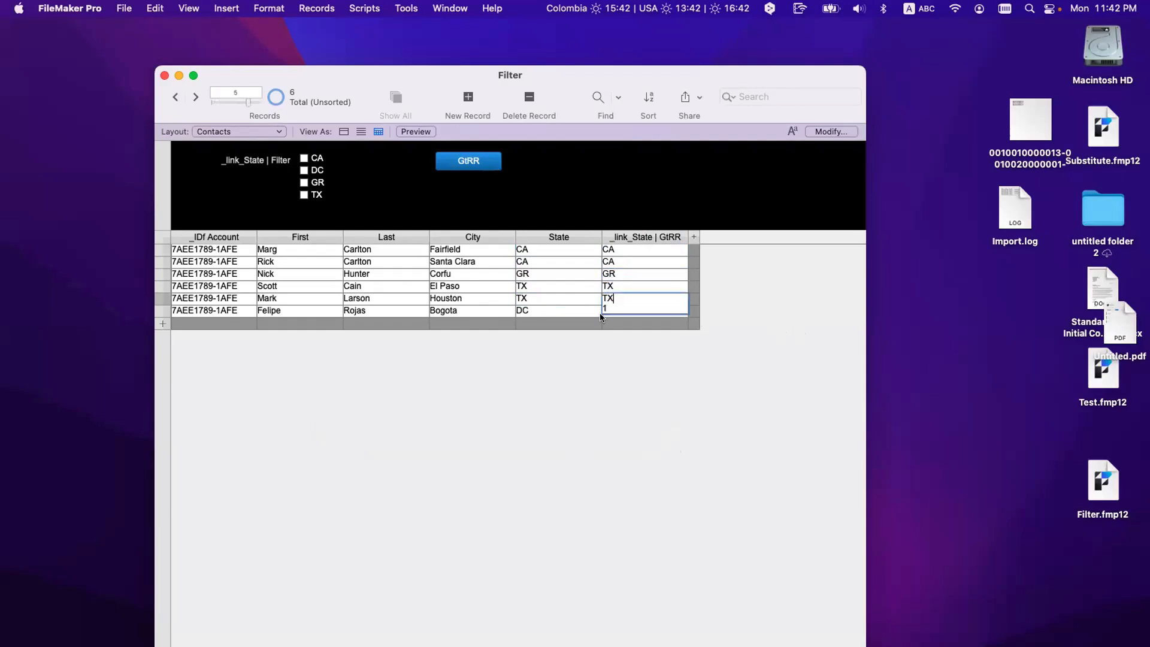
pyautogui.click(614, 313)
pyautogui.click(627, 358)
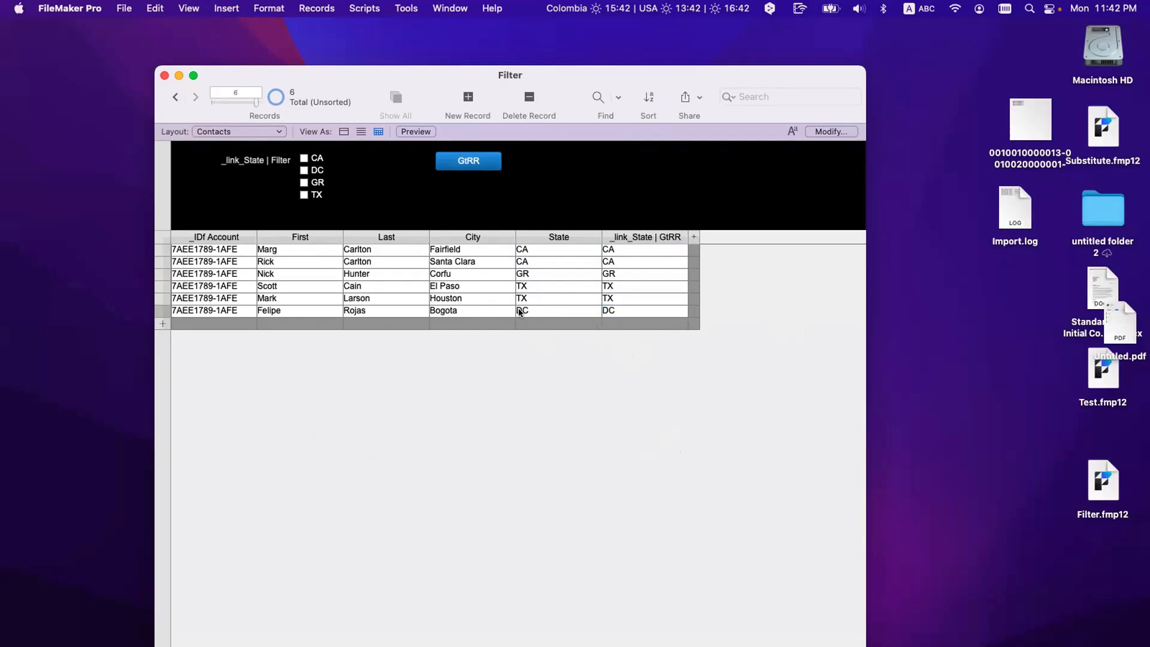
pyautogui.click(293, 325)
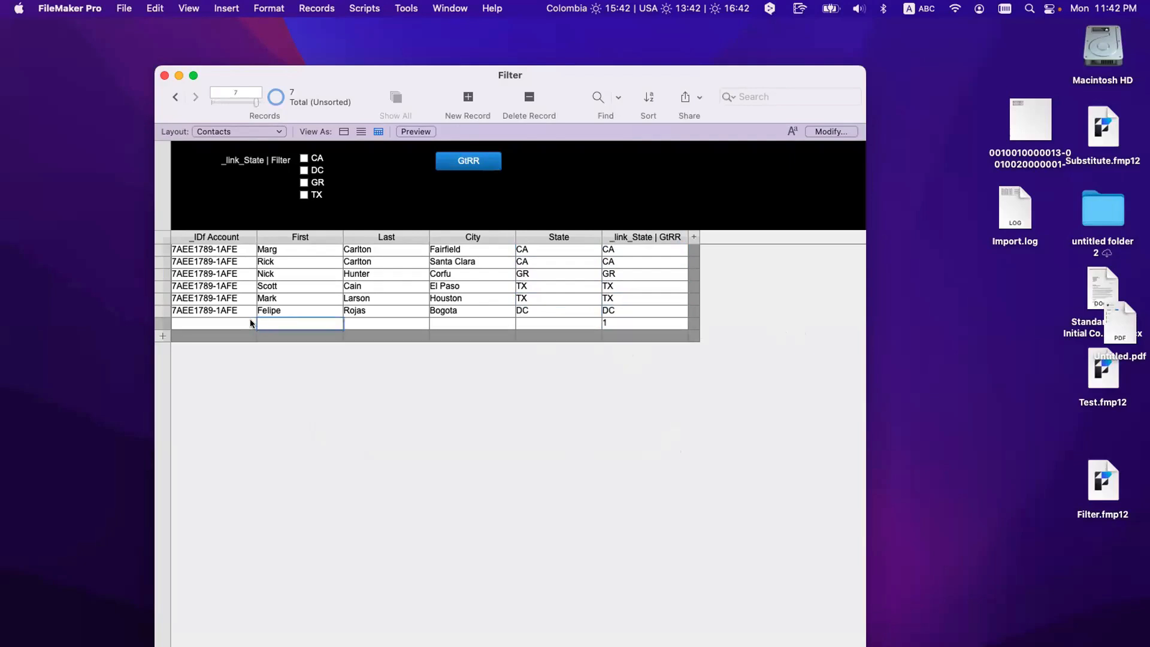
# Step: Copy the sixth record's account ID into the new record's account field
pyautogui.tripleClick(224, 312)
pyautogui.press('super+a')
pyautogui.press('super+c')
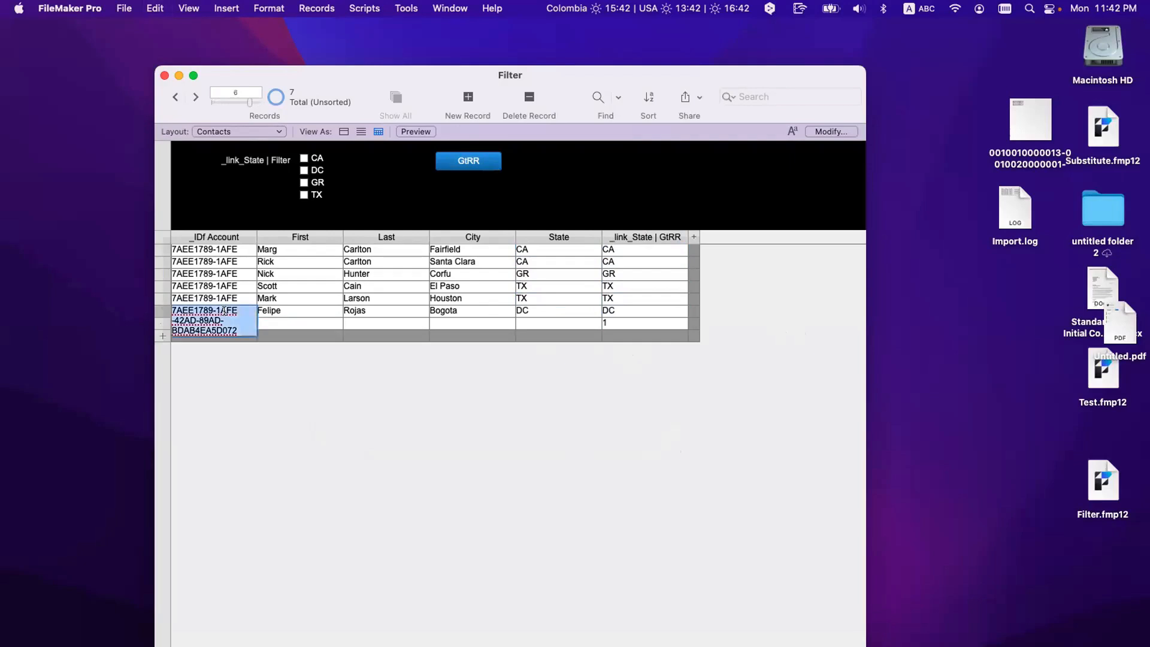
pyautogui.click(261, 420)
pyautogui.click(233, 328)
pyautogui.press('super+v')
# Step: Fill in the new contact's first and last name, city Cucuta and state NS
pyautogui.click(282, 320)
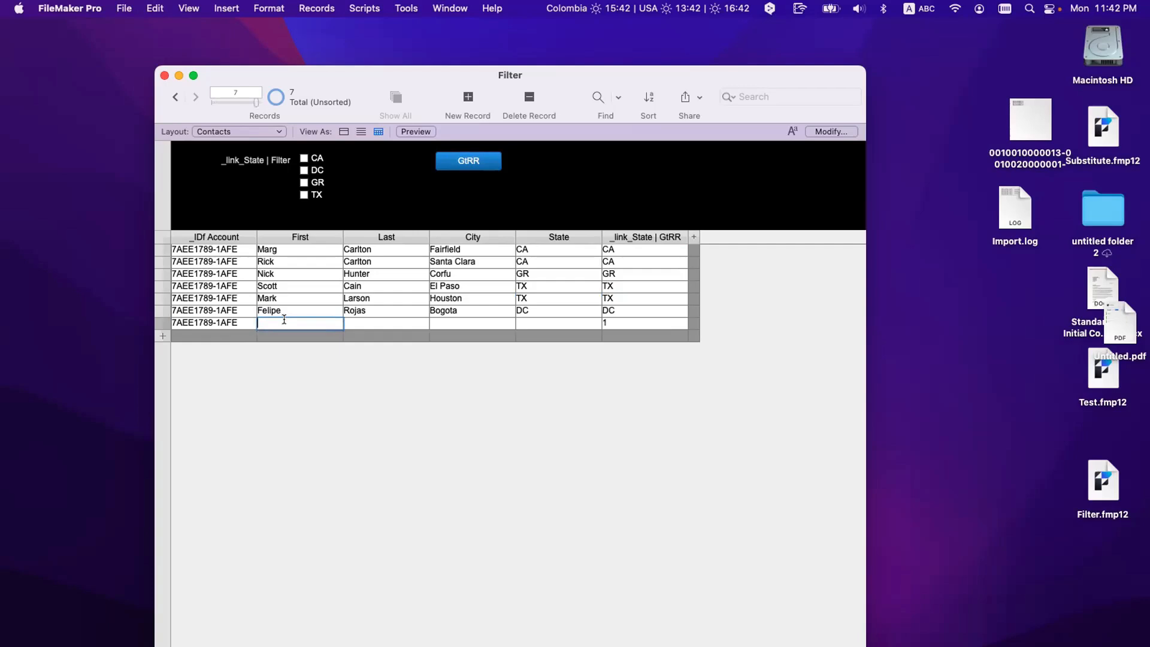
pyautogui.click(360, 324)
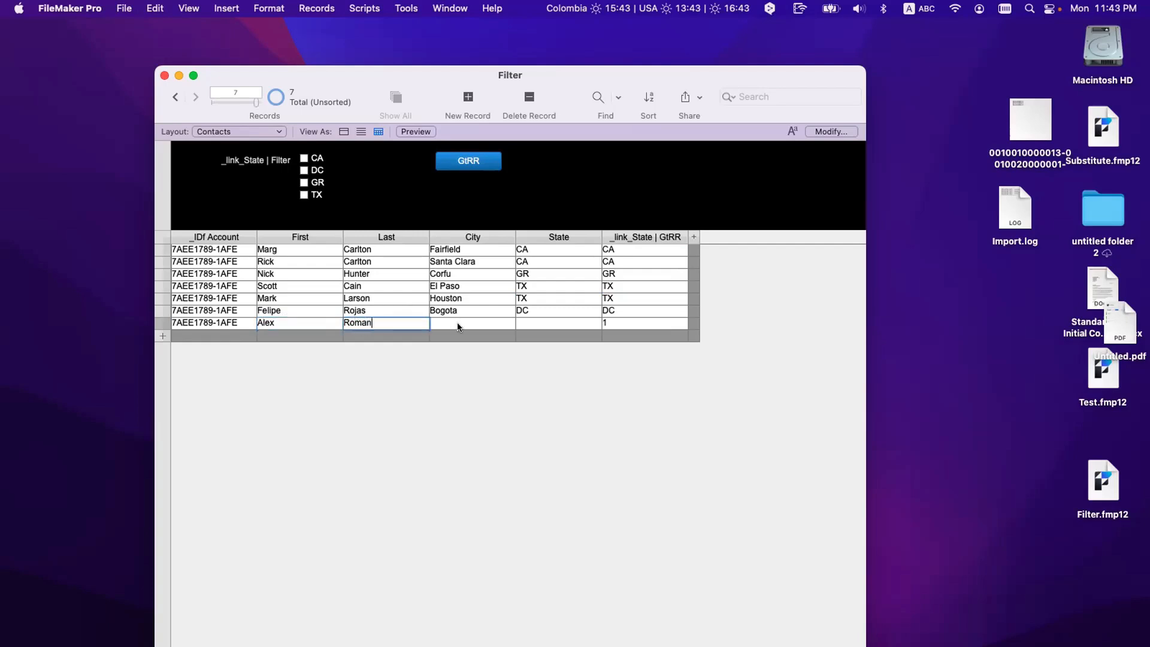
pyautogui.click(458, 323)
pyautogui.write('Cucuta')
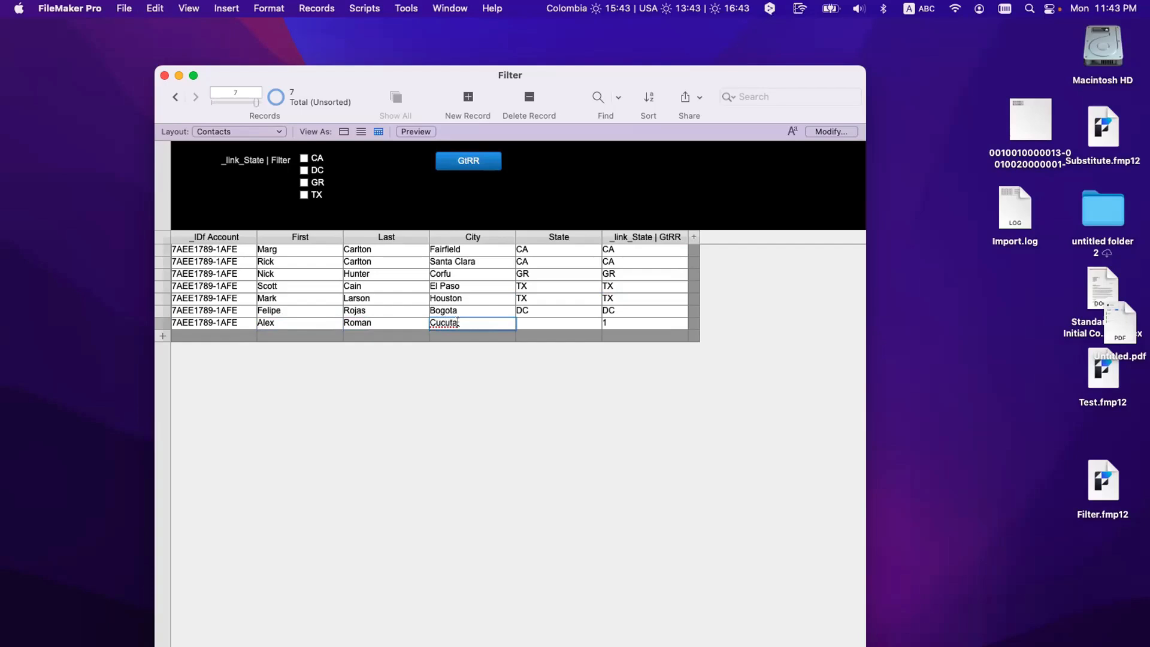
pyautogui.rightClick(454, 325)
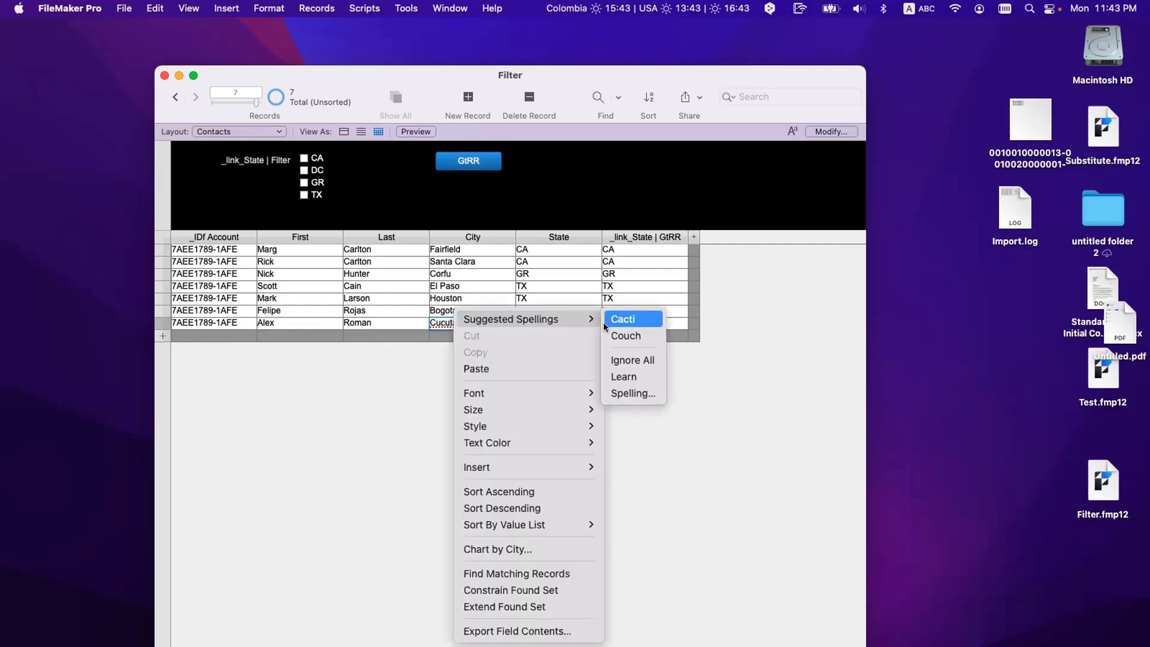
pyautogui.click(602, 322)
pyautogui.click(542, 323)
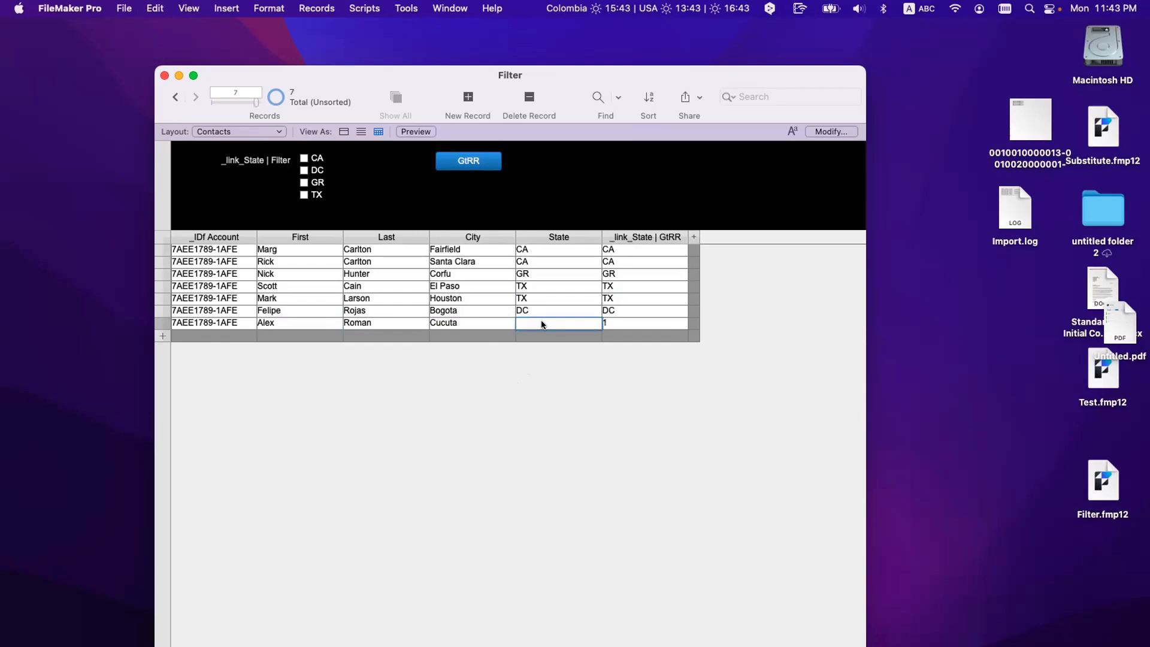
pyautogui.write('NS')
pyautogui.click(559, 384)
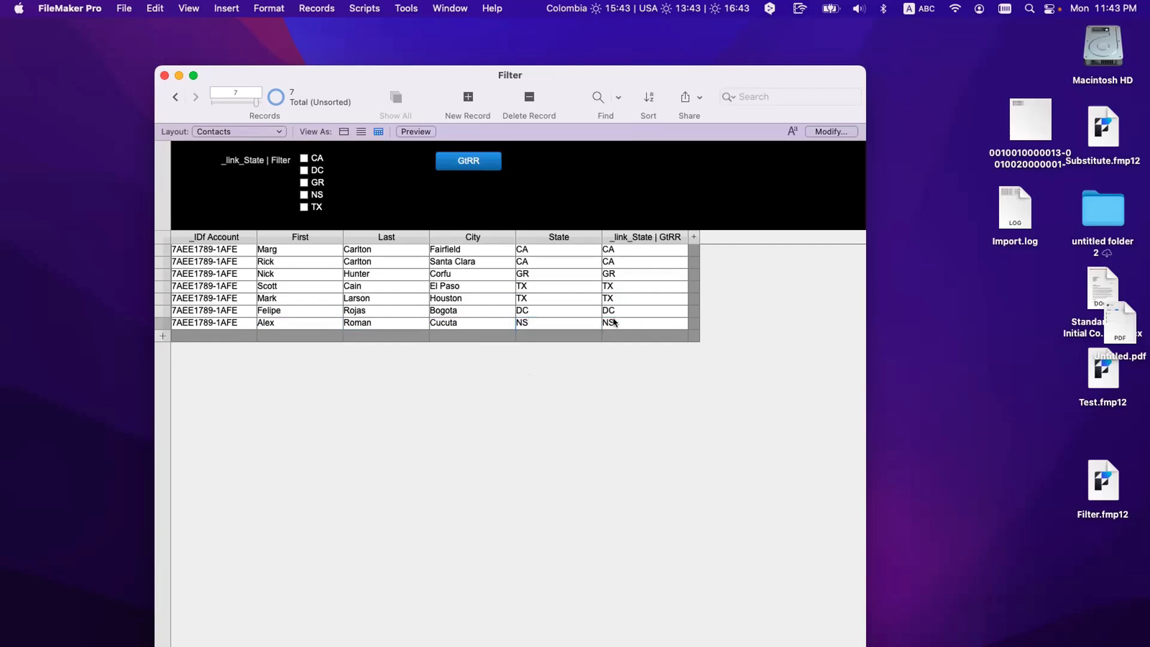
# Step: Inspect the new and sixth records' _link_State | GtRR values
pyautogui.click(615, 324)
pyautogui.click(527, 324)
pyautogui.click(605, 327)
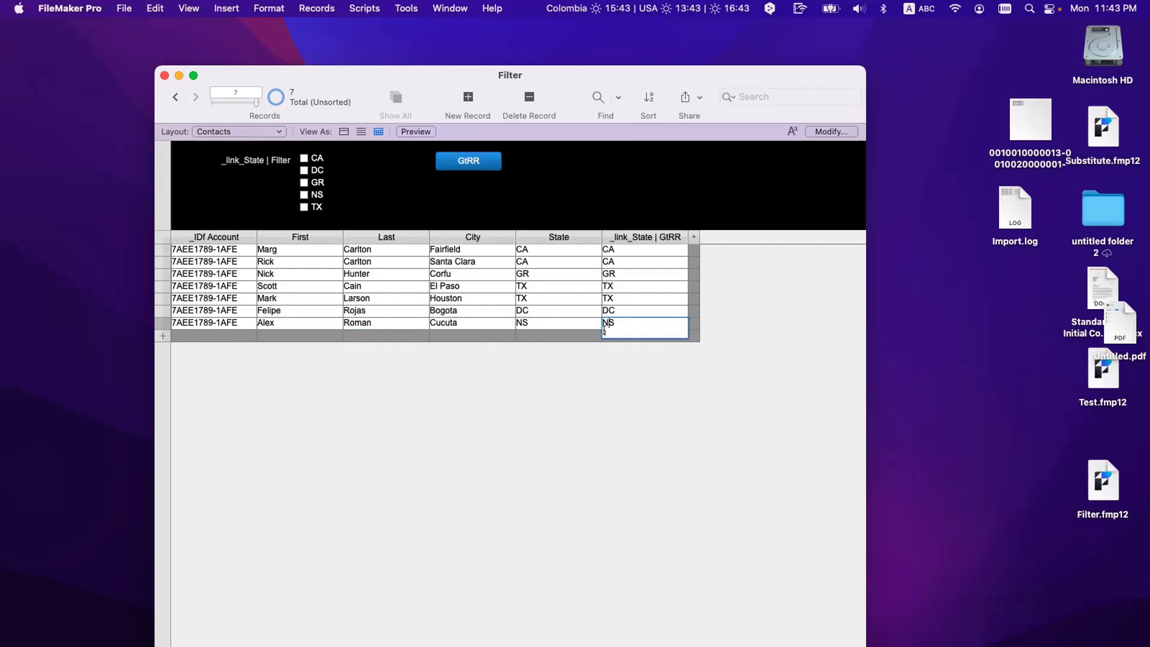
pyautogui.click(612, 315)
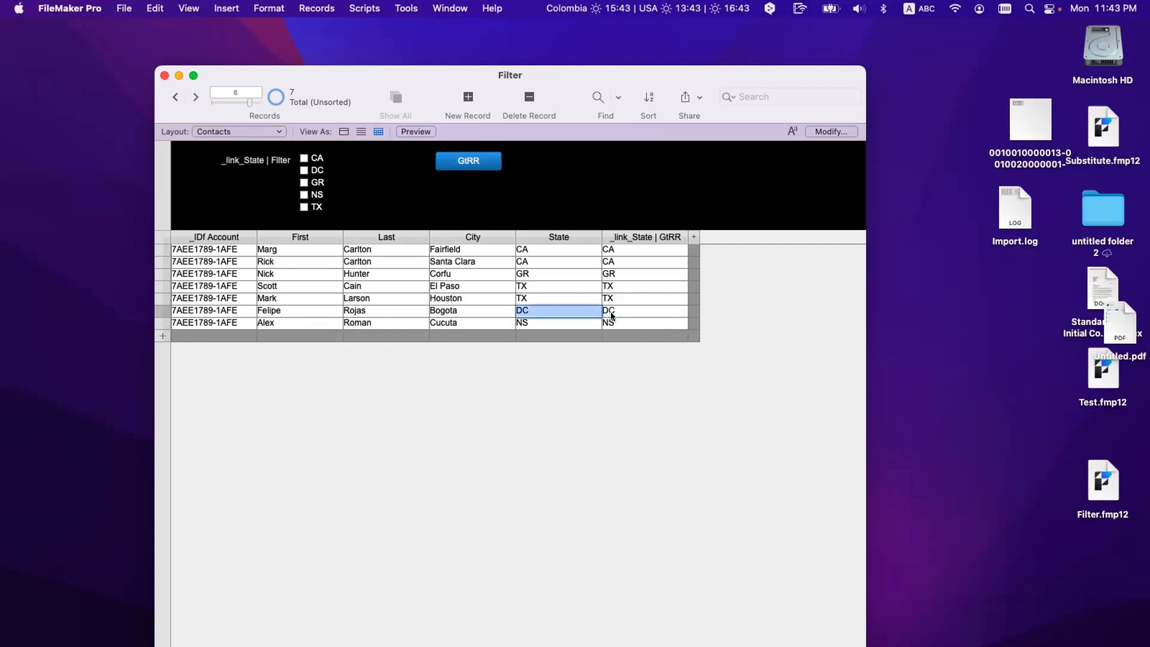
pyautogui.click(533, 300)
# Step: Change the Houston contact's city to Tampa and its state from TX to FL
pyautogui.click(498, 298)
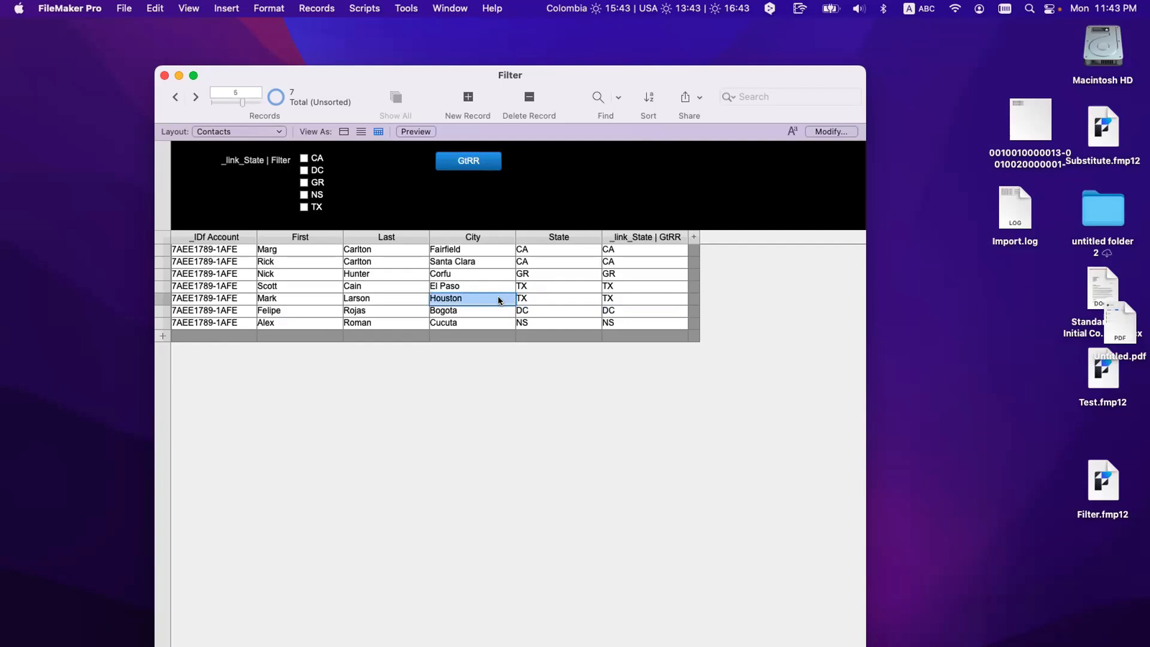
pyautogui.write('Tampa')
pyautogui.click(534, 302)
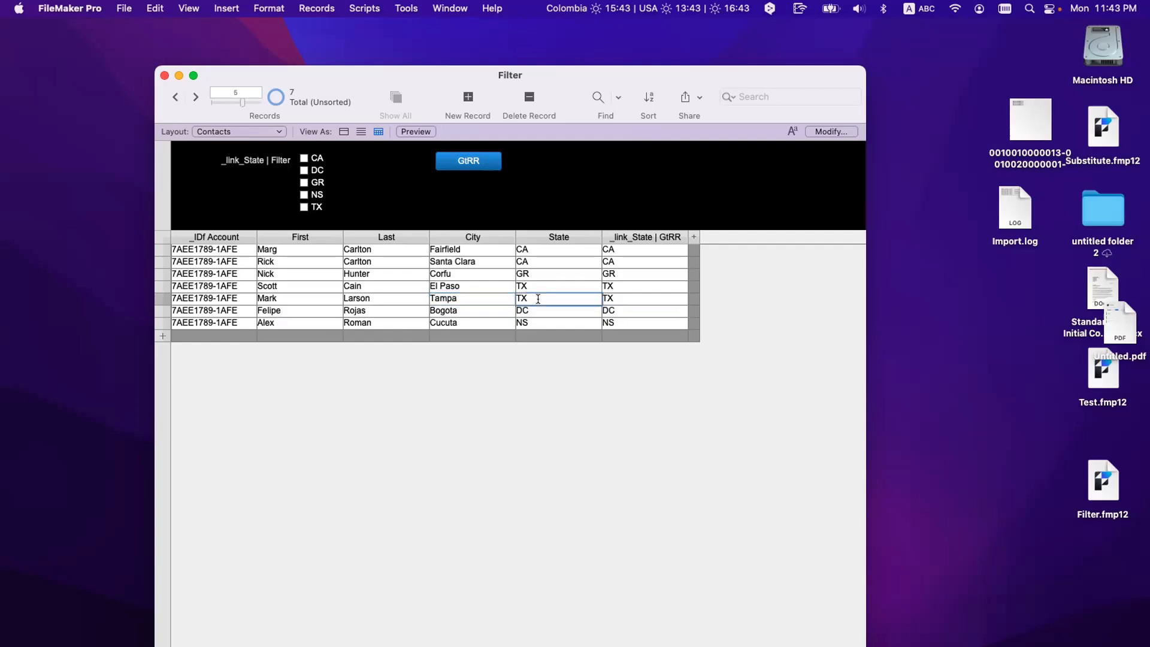
pyautogui.write('FL')
pyautogui.click(647, 371)
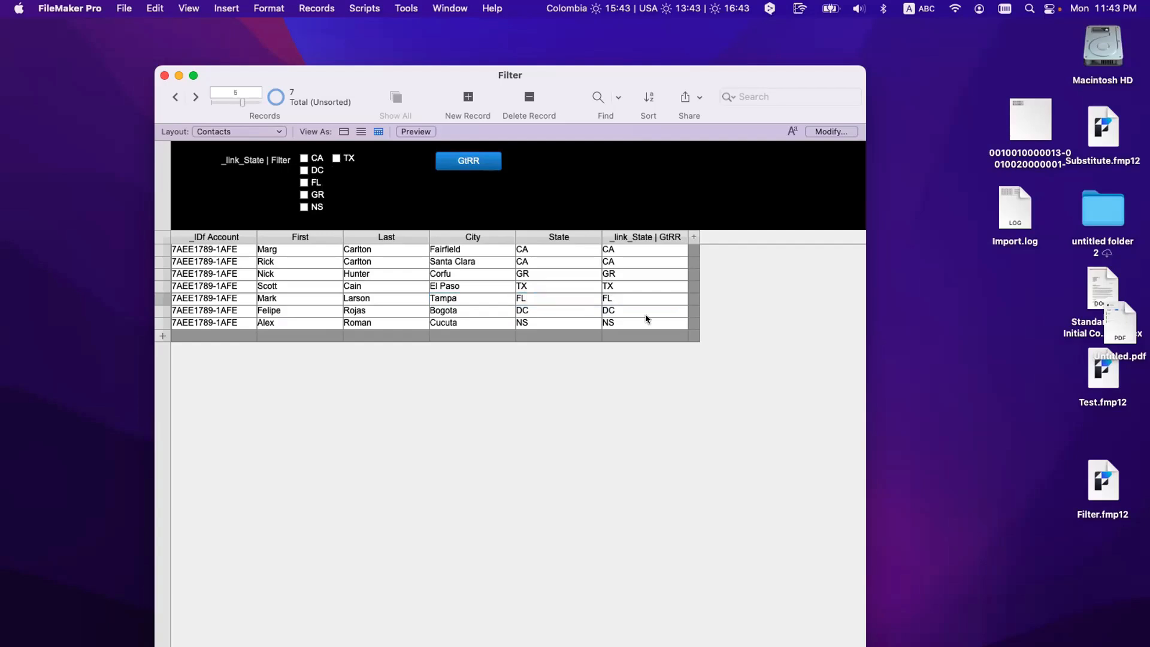
pyautogui.click(616, 300)
# Step: Recheck the row's GtRR value now containing FL and commit the record
pyautogui.click(558, 297)
pyautogui.click(623, 299)
pyautogui.click(630, 410)
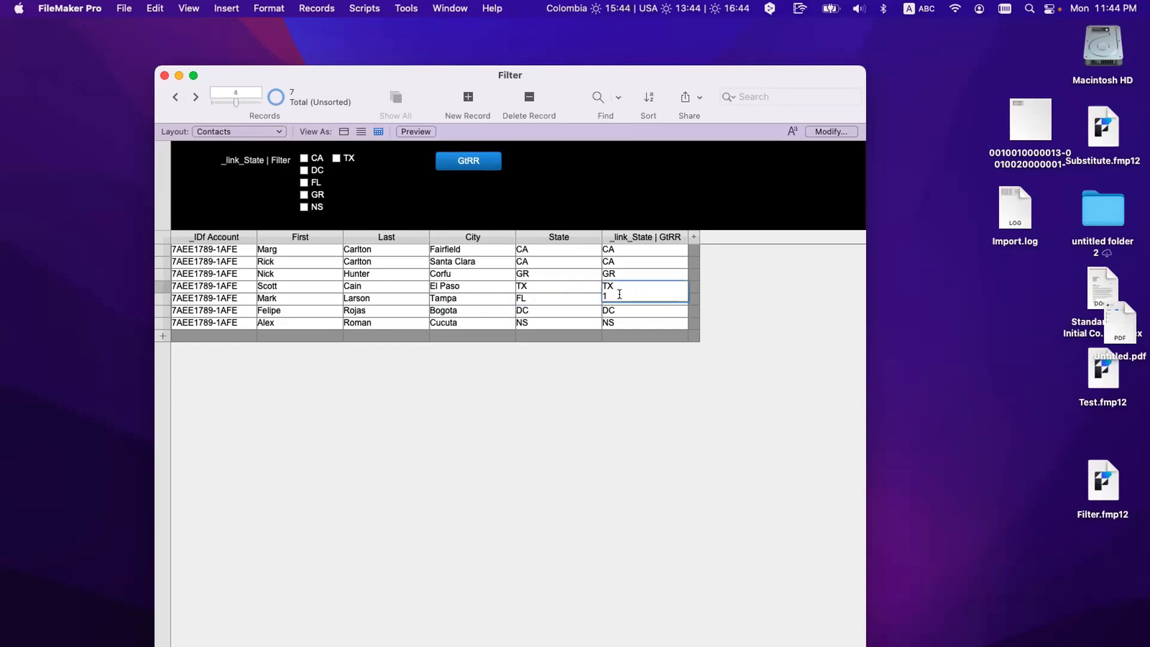
# Step: Find records with 1 in _link_State | GtRR, returning all 7 contacts
pyautogui.press('super+f')
pyautogui.write('1')
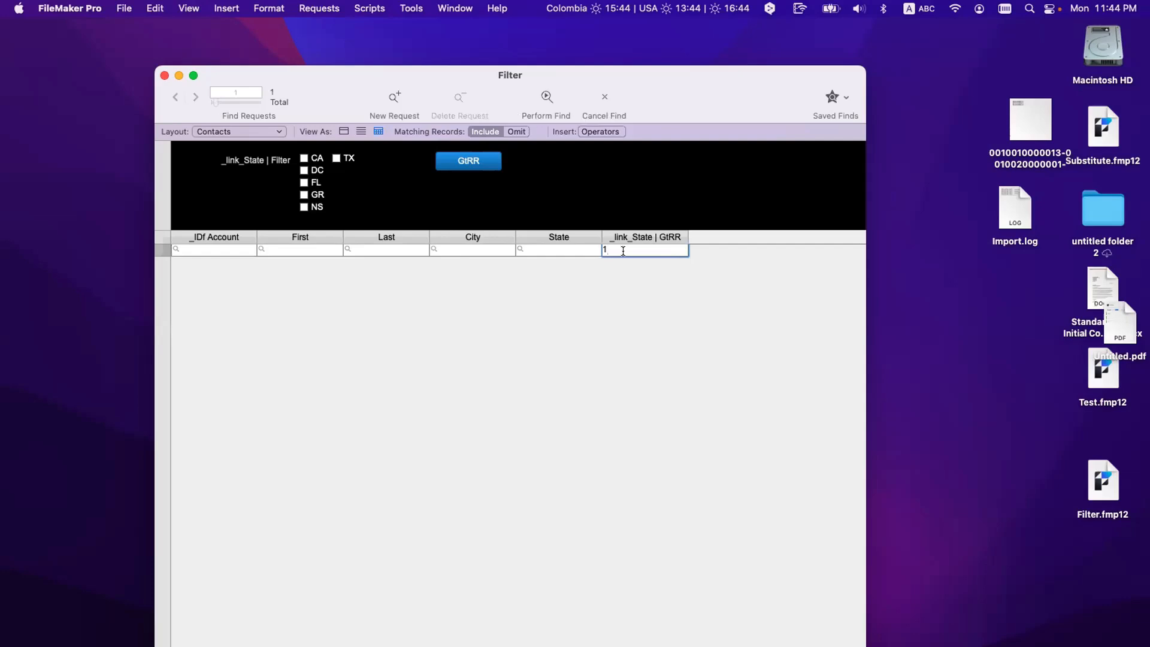
pyautogui.press('Return')
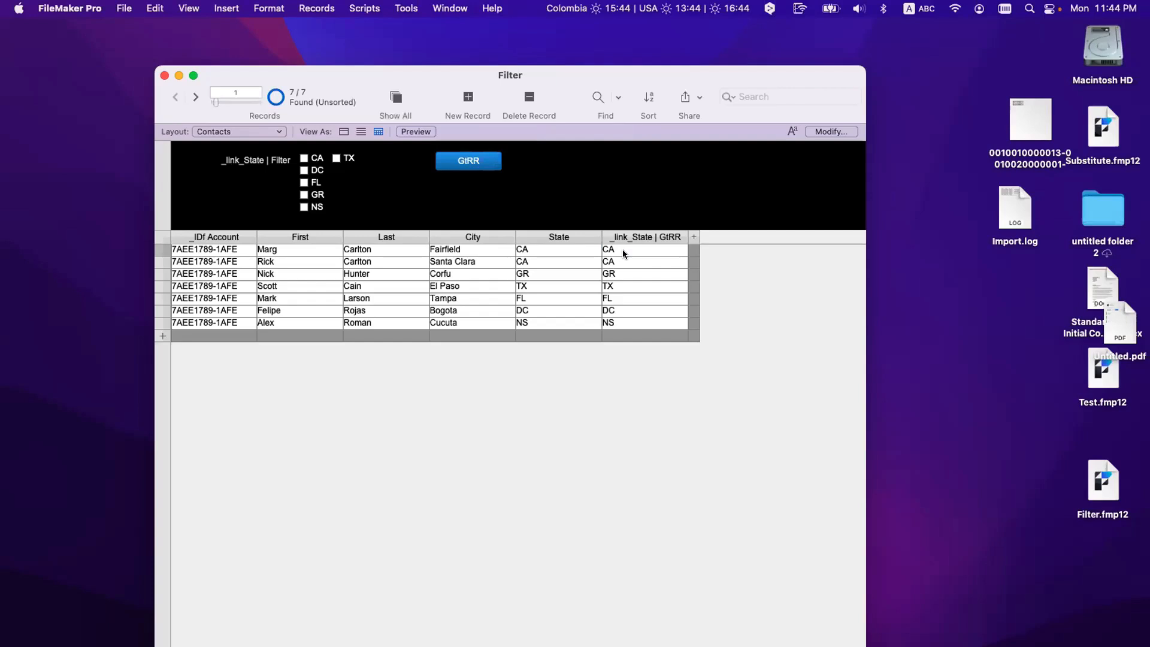
pyautogui.click(623, 251)
# Step: Select lines in the first record's GtRR value, then commit the record
pyautogui.tripleClick(603, 256)
pyautogui.click(616, 249)
pyautogui.moveTo(615, 248); pyautogui.dragTo(599, 260)
pyautogui.click(631, 419)
# Step: In Layout mode, duplicate the _link_State | Filter checkbox set and move the copy past the right edge
pyautogui.press('super+l')
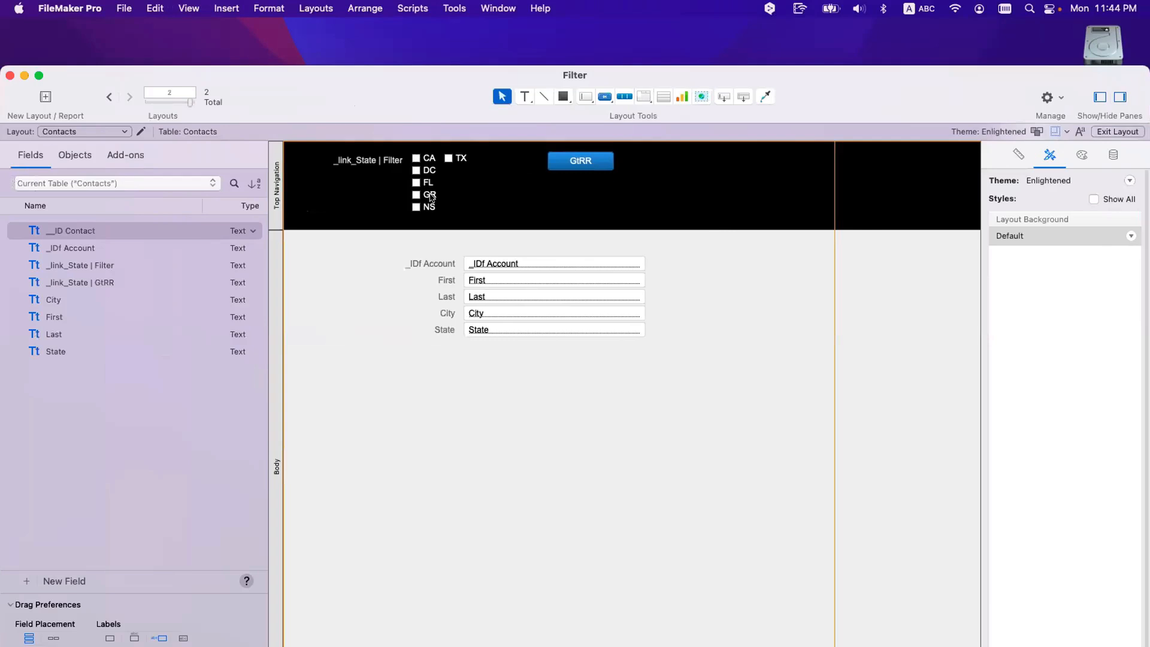
pyautogui.click(431, 197)
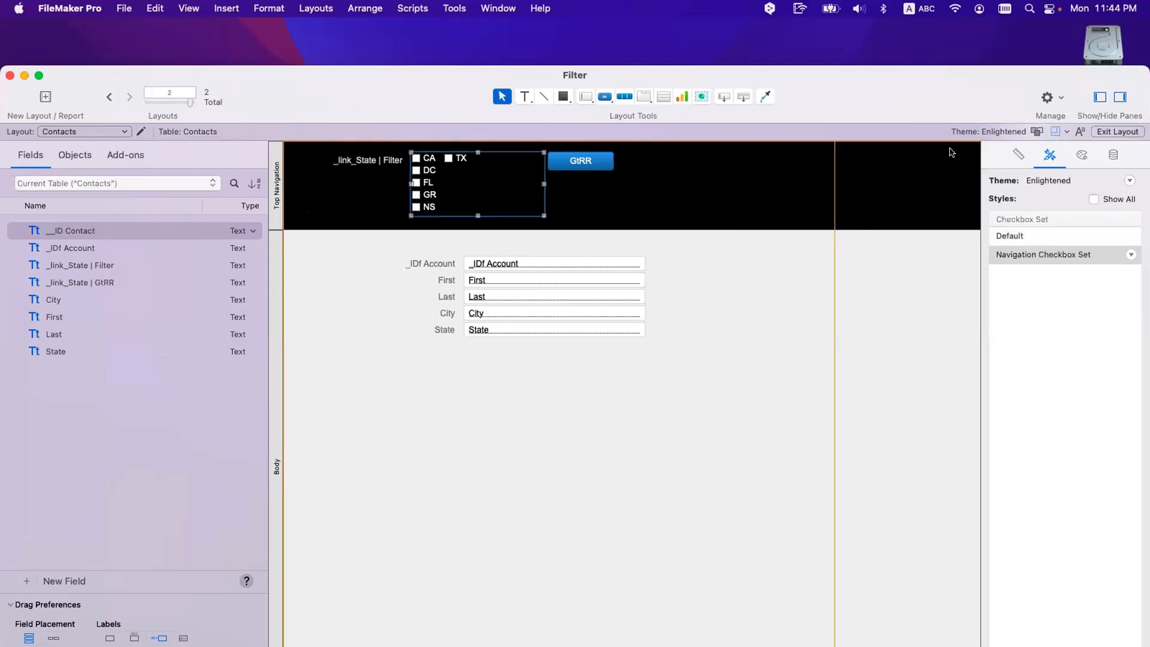
pyautogui.moveTo(441, 170); pyautogui.dragTo(804, 235)
pyautogui.click(919, 572)
pyautogui.moveTo(477, 163); pyautogui.dragTo(748, 184)
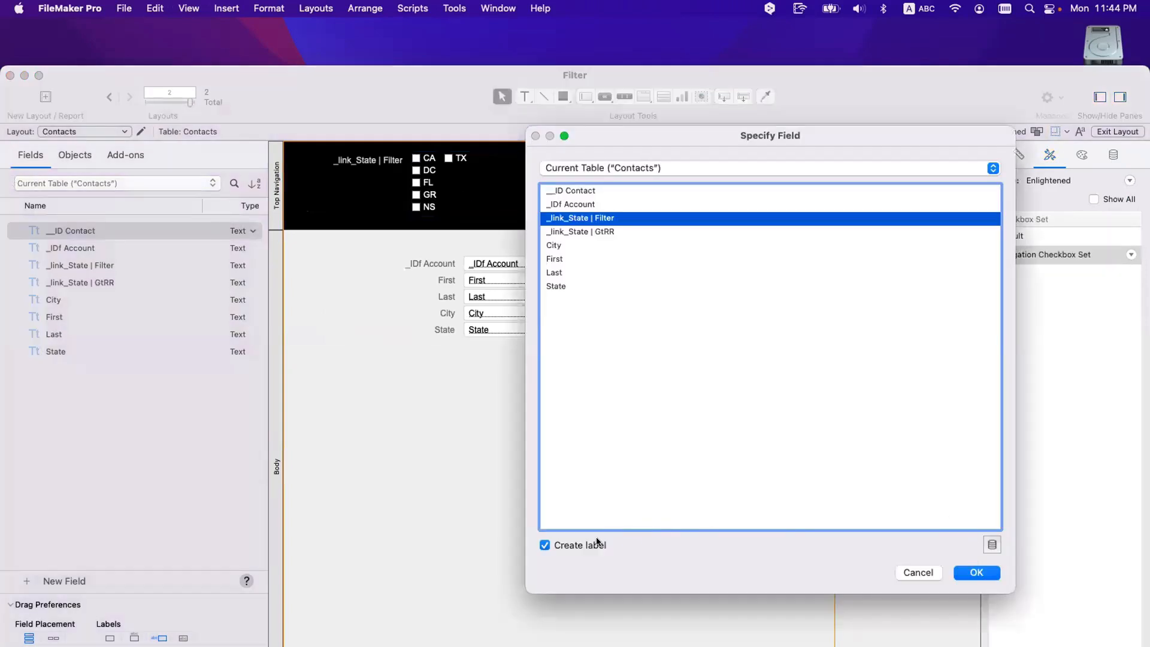
pyautogui.click(545, 545)
pyautogui.click(976, 572)
pyautogui.moveTo(748, 215); pyautogui.dragTo(329, 242)
pyautogui.hscroll(-10, 383, 244)
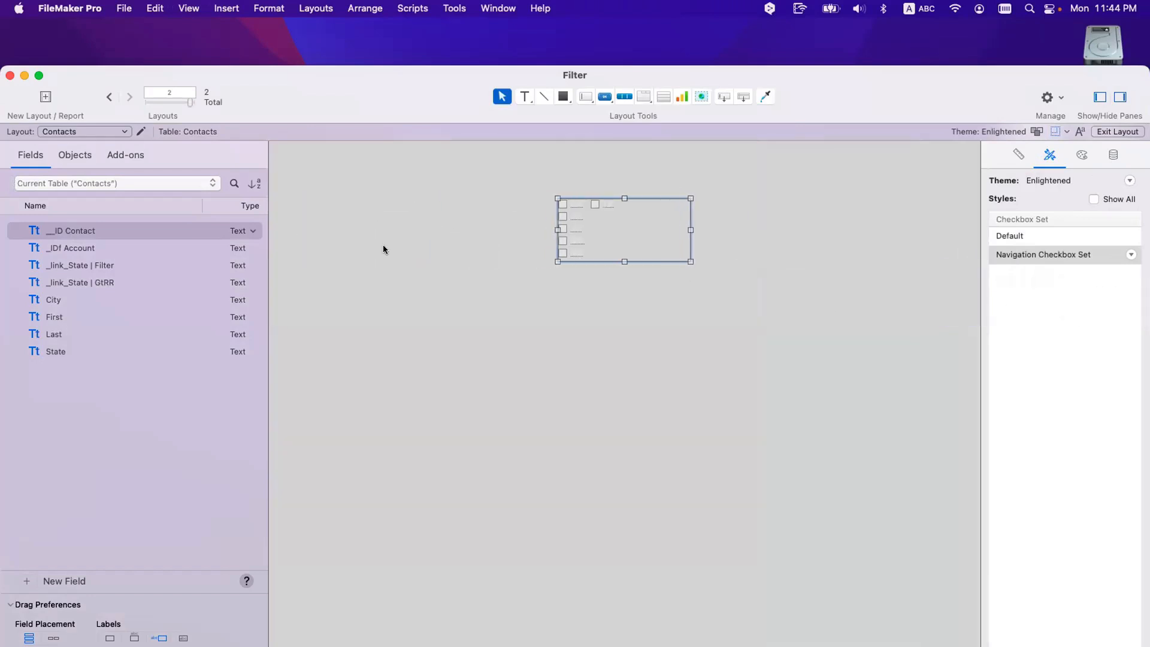
pyautogui.moveTo(843, 242); pyautogui.dragTo(674, 236)
pyautogui.hscroll(-15, 668, 237)
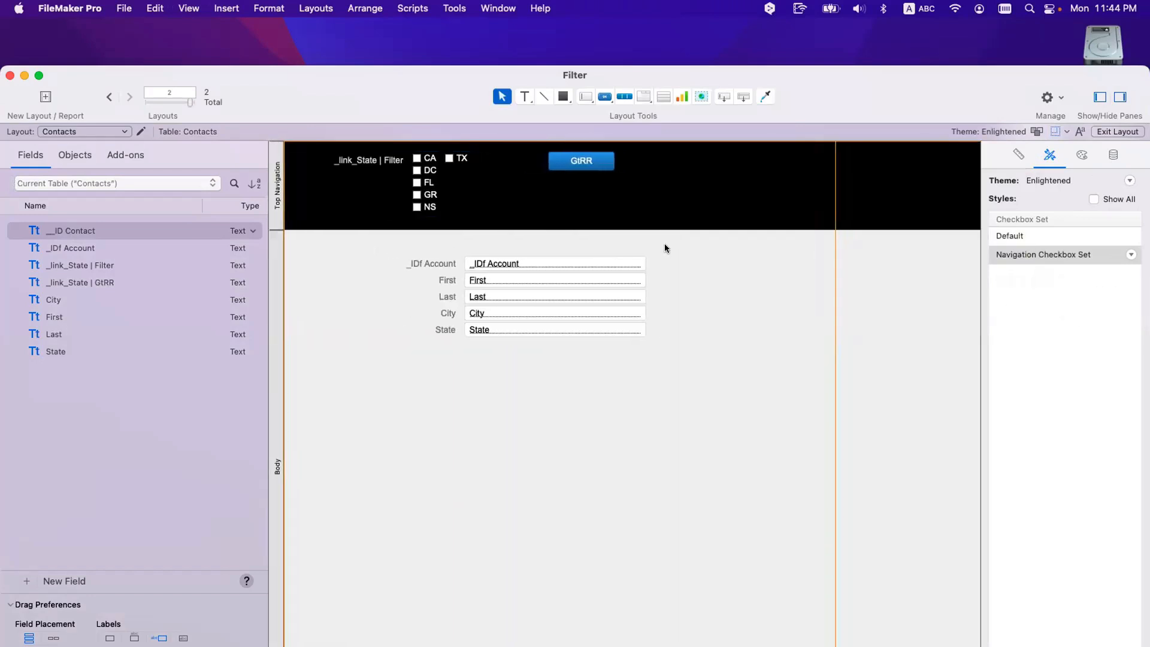
# Step: Set the original filter field's control style to Edit Box and return to Browse mode
pyautogui.click(432, 180)
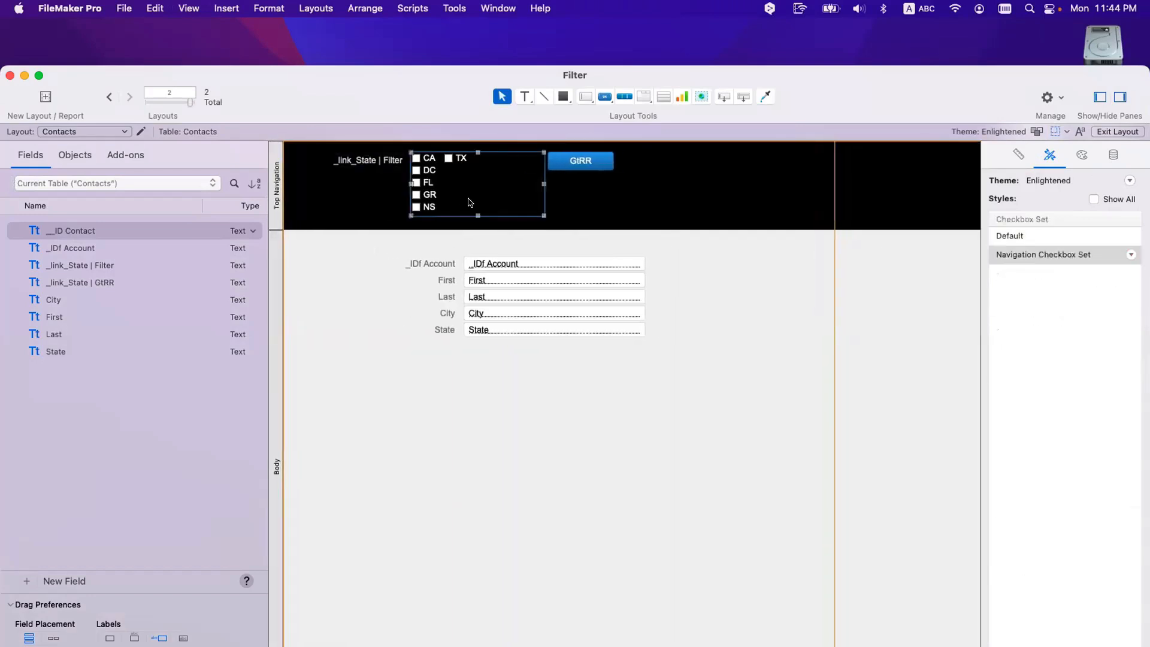
pyautogui.click(1113, 156)
pyautogui.click(1065, 275)
pyautogui.click(1065, 239)
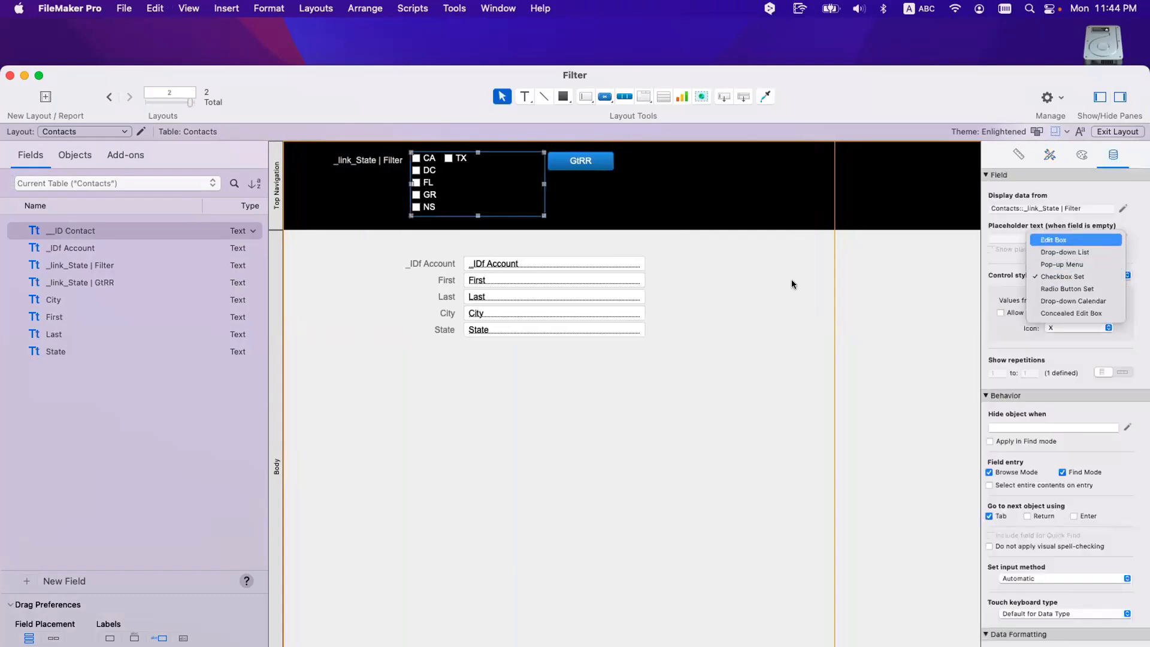
pyautogui.press('super+b')
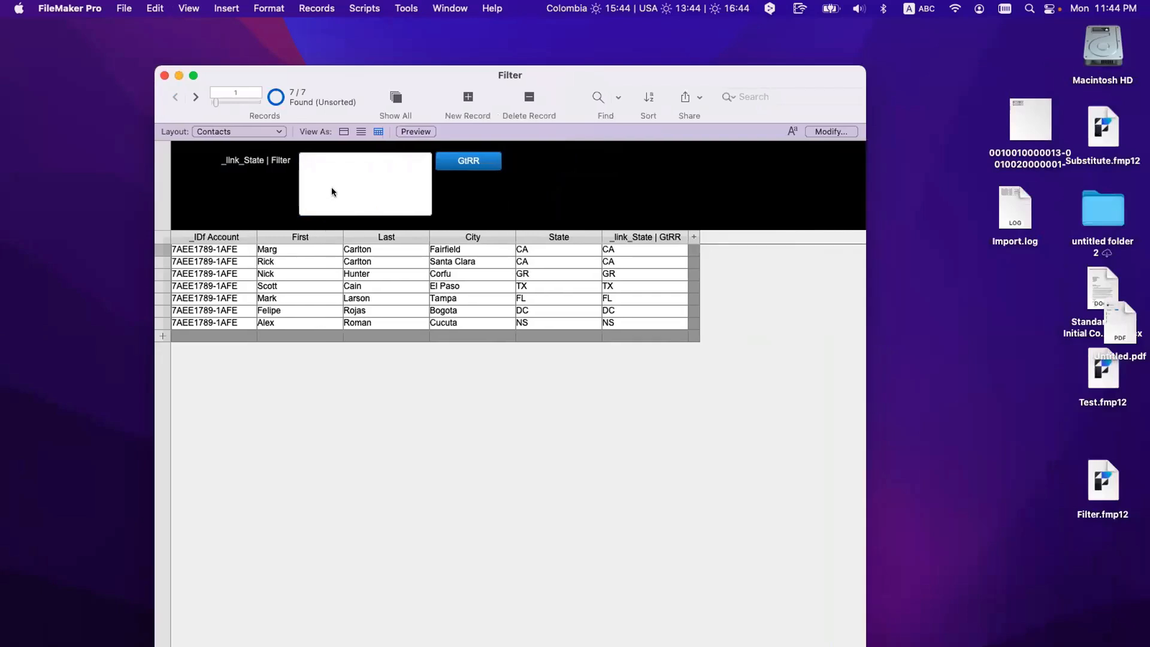
# Step: Filter contacts by entering CA, NS and TX on separate lines, applying after each
pyautogui.click(340, 170)
pyautogui.write('CA')
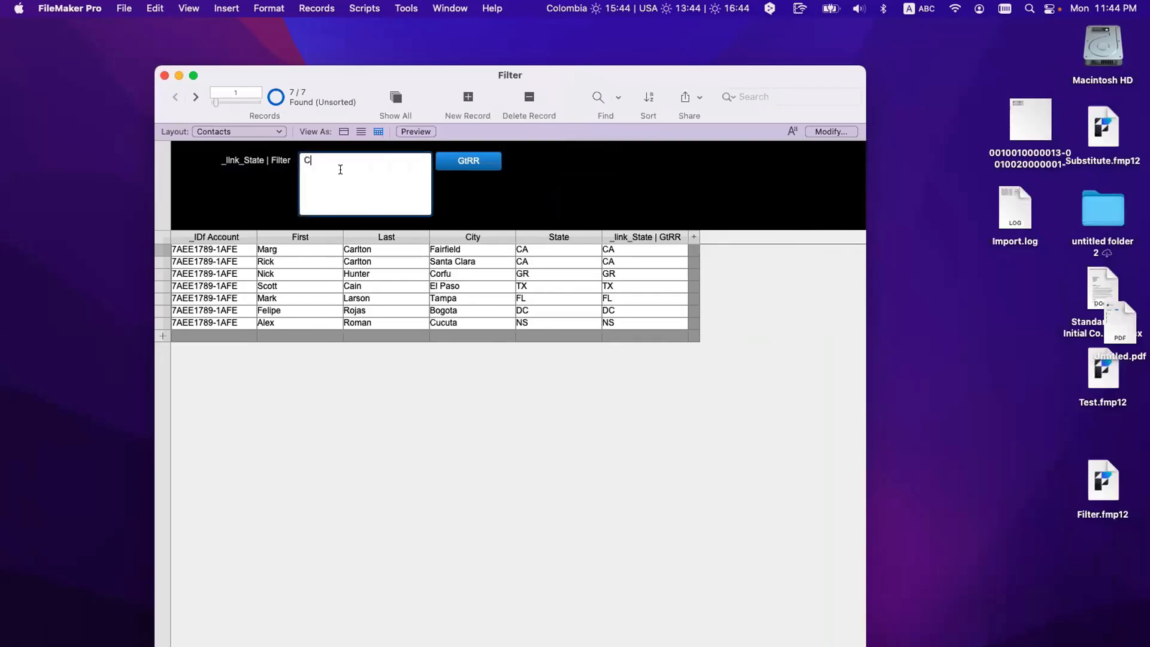
pyautogui.click(473, 162)
pyautogui.click(308, 182)
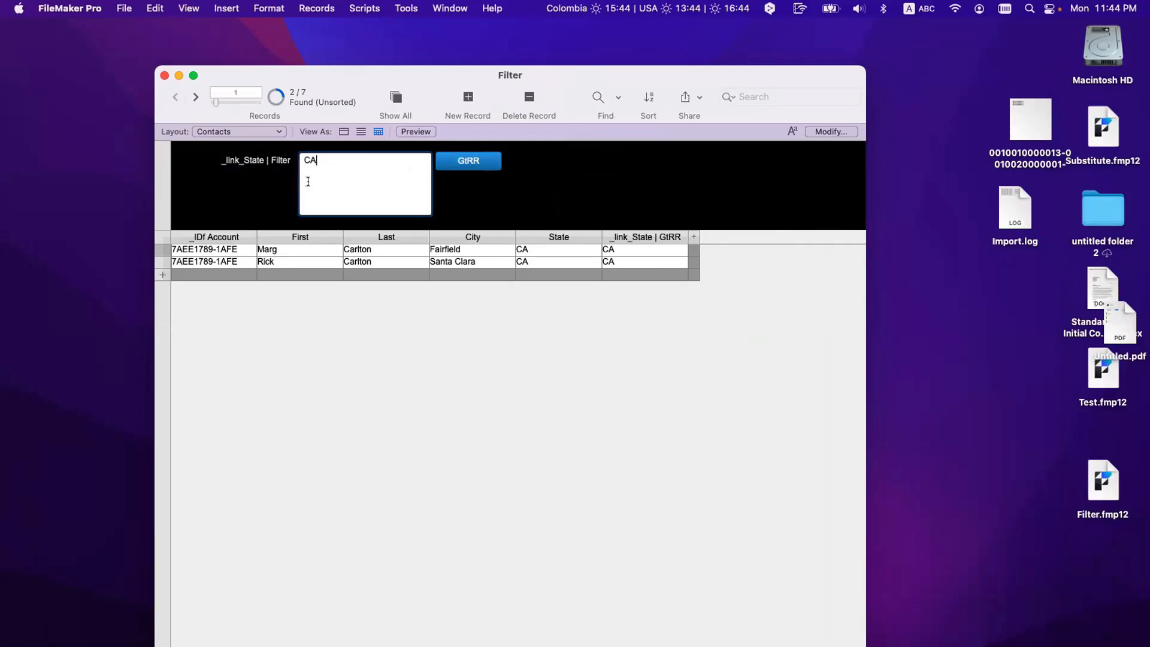
pyautogui.press('Return')
pyautogui.write('NS')
pyautogui.click(453, 162)
pyautogui.click(339, 190)
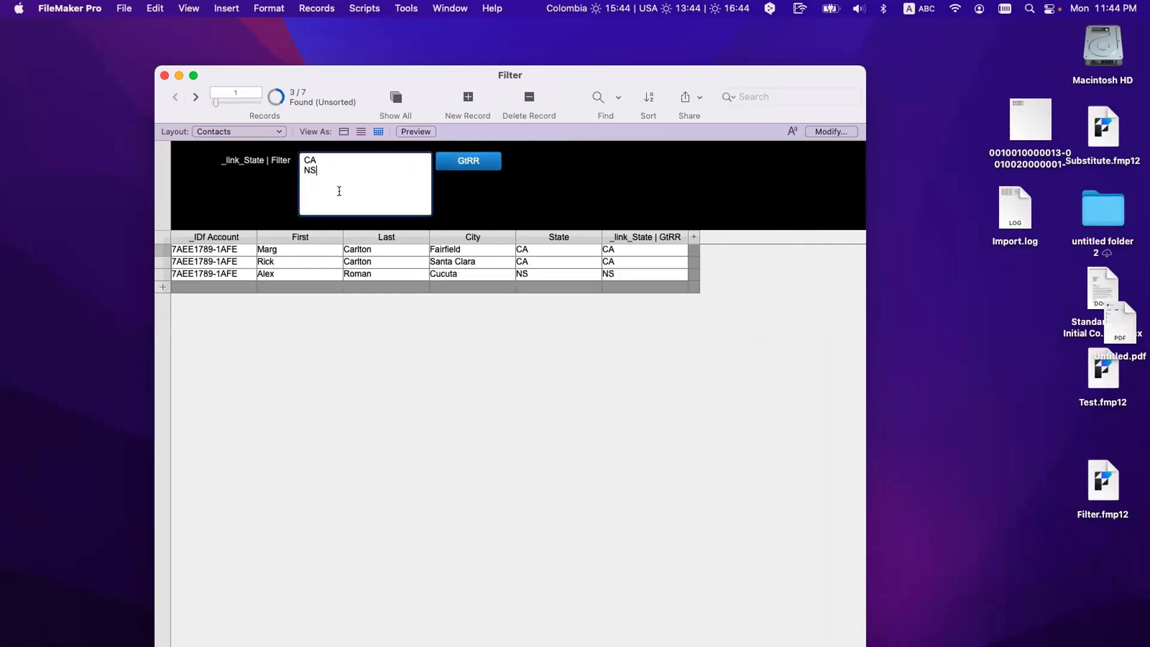
pyautogui.write('TX')
pyautogui.click(460, 160)
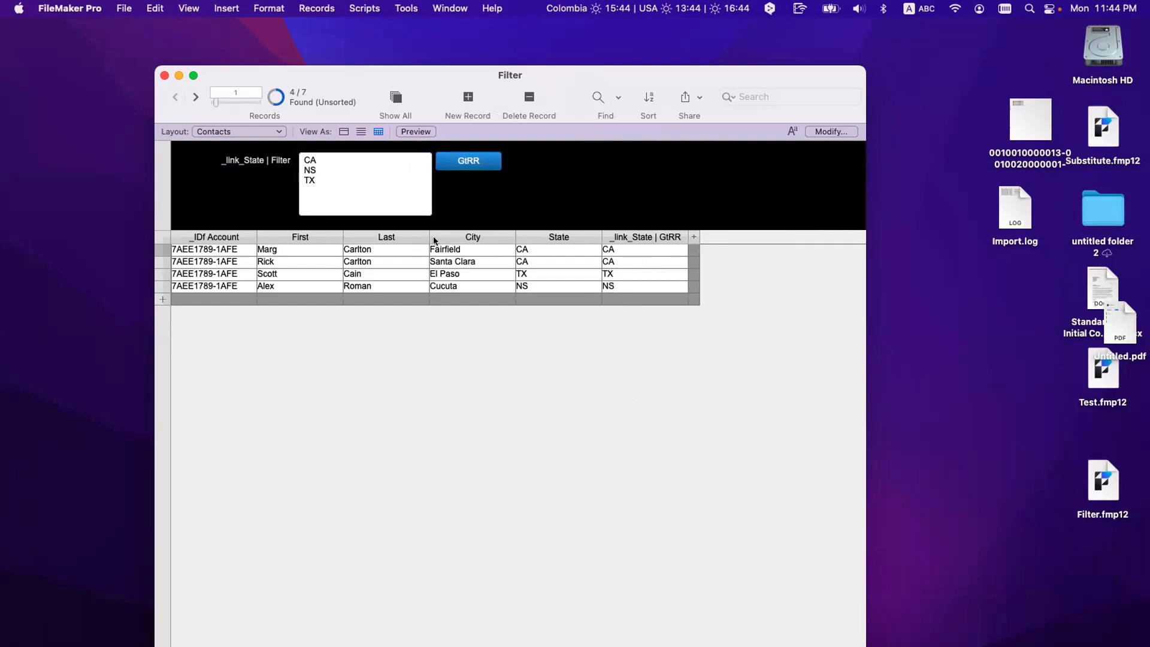
# Step: Clear the filter codes, apply the empty filter, then filter by 1
pyautogui.moveTo(376, 205); pyautogui.dragTo(290, 158)
pyautogui.press('BackSpace')
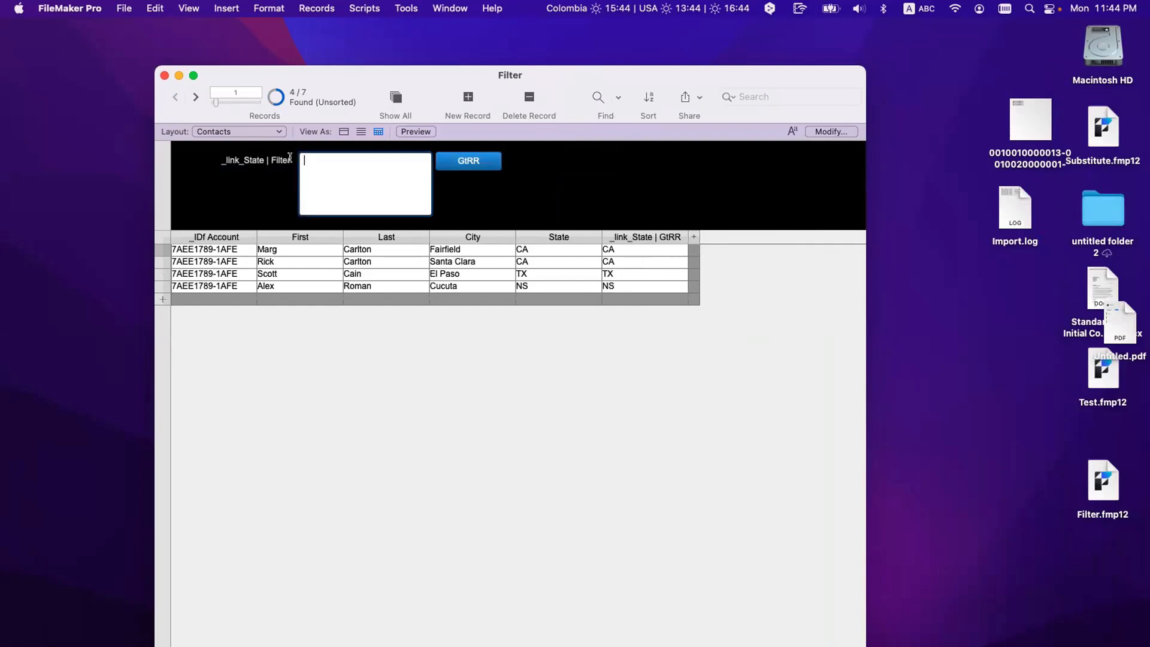
pyautogui.click(465, 165)
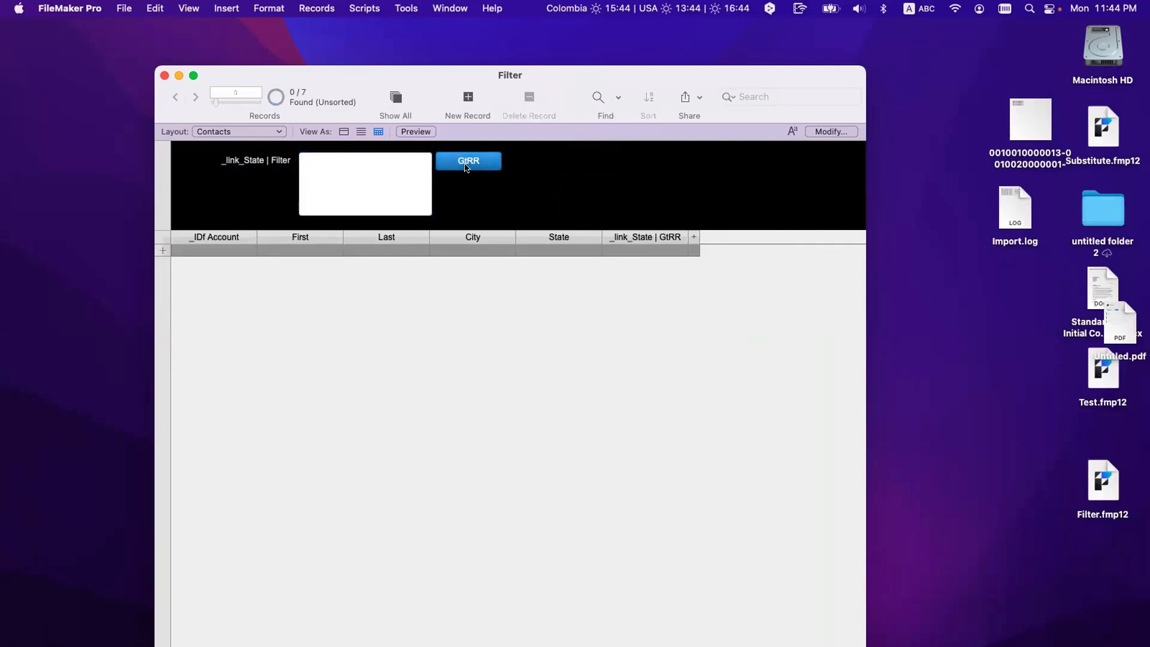
pyautogui.click(365, 165)
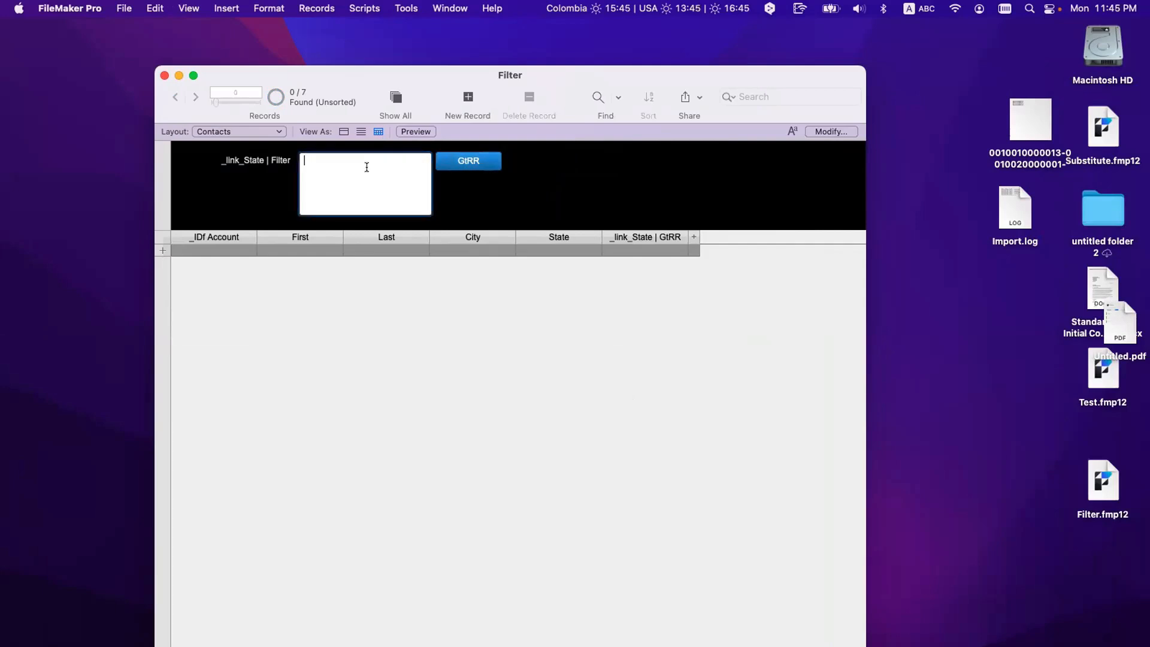
pyautogui.write('1')
pyautogui.click(474, 169)
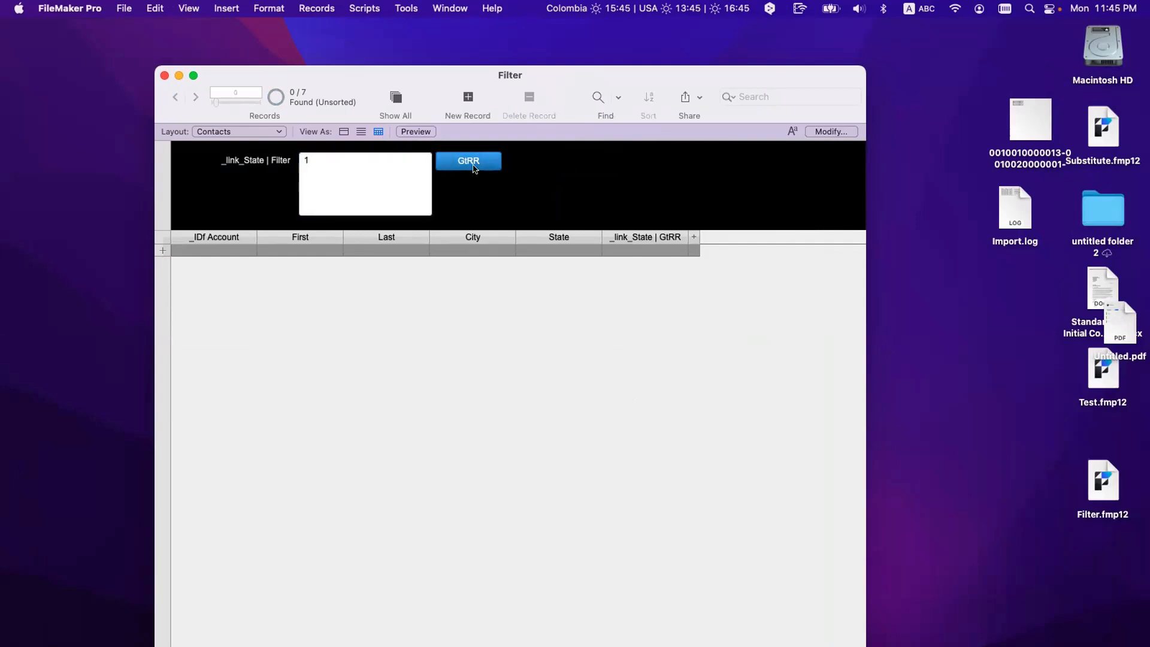
pyautogui.click(381, 185)
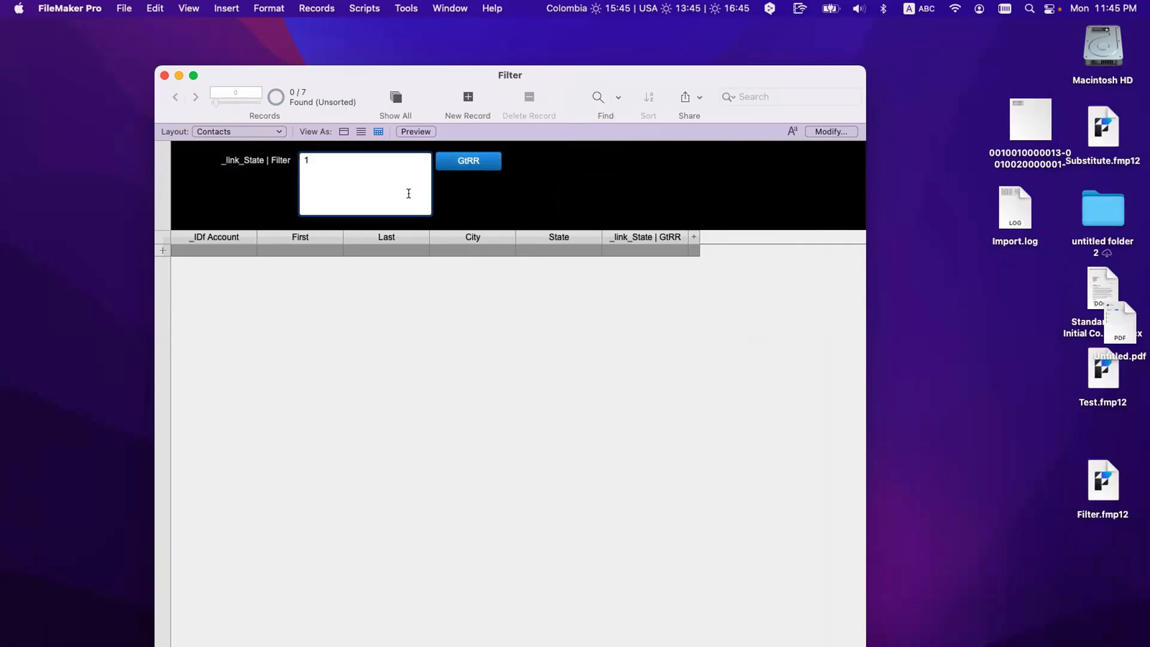
pyautogui.press('super+shift+d')
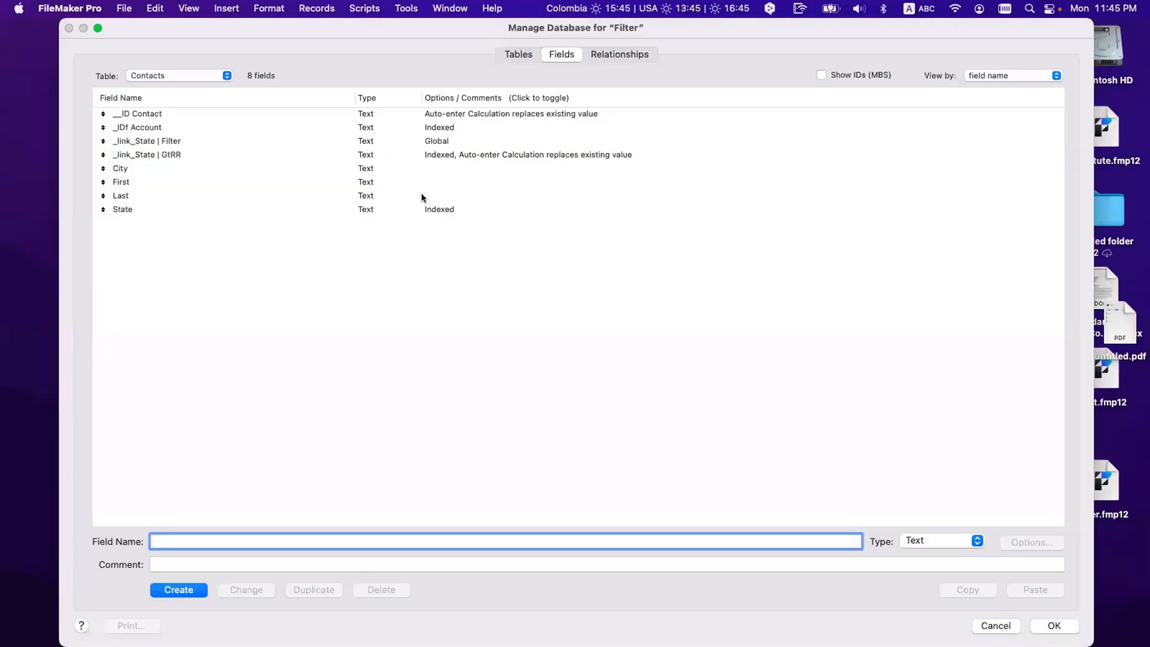
# Step: Edit the Contacts_Self relationship to pair _link_State | Filter with _link_State | GtRR instead of State
pyautogui.click(605, 54)
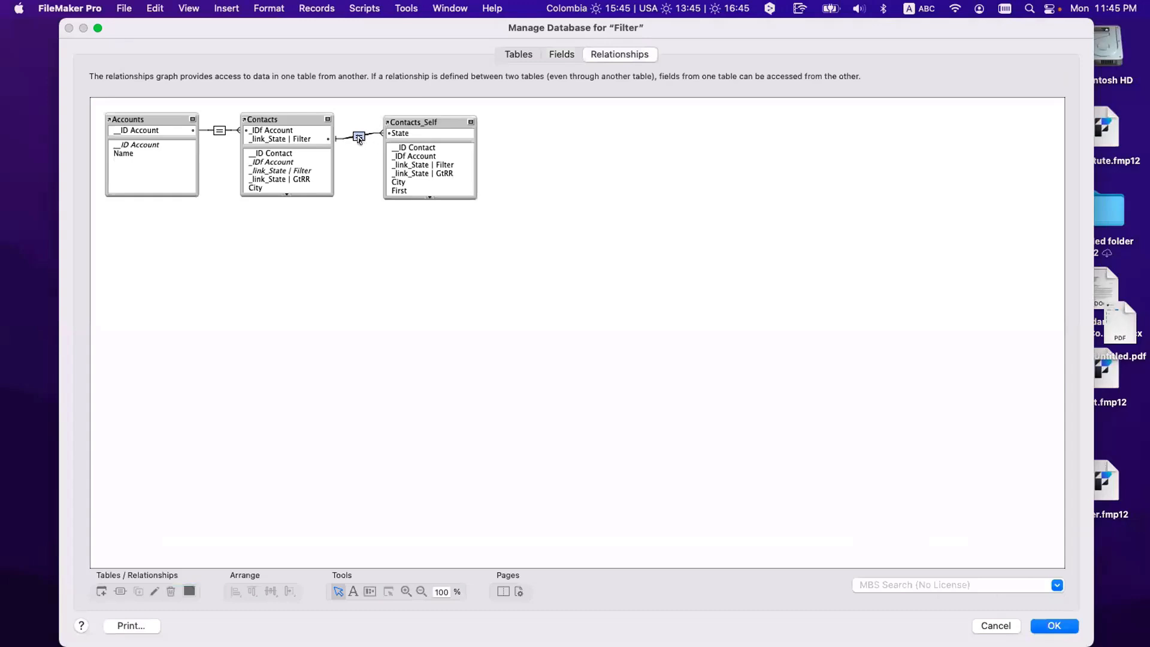
pyautogui.doubleClick(359, 139)
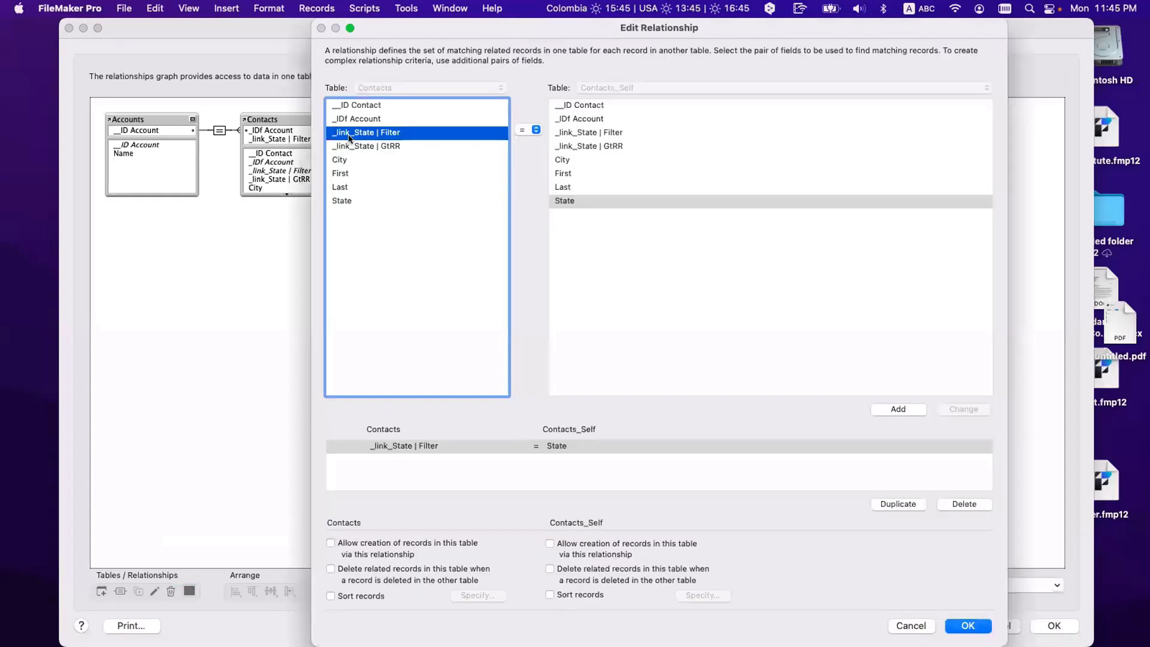
pyautogui.click(568, 201)
pyautogui.click(383, 132)
pyautogui.click(573, 146)
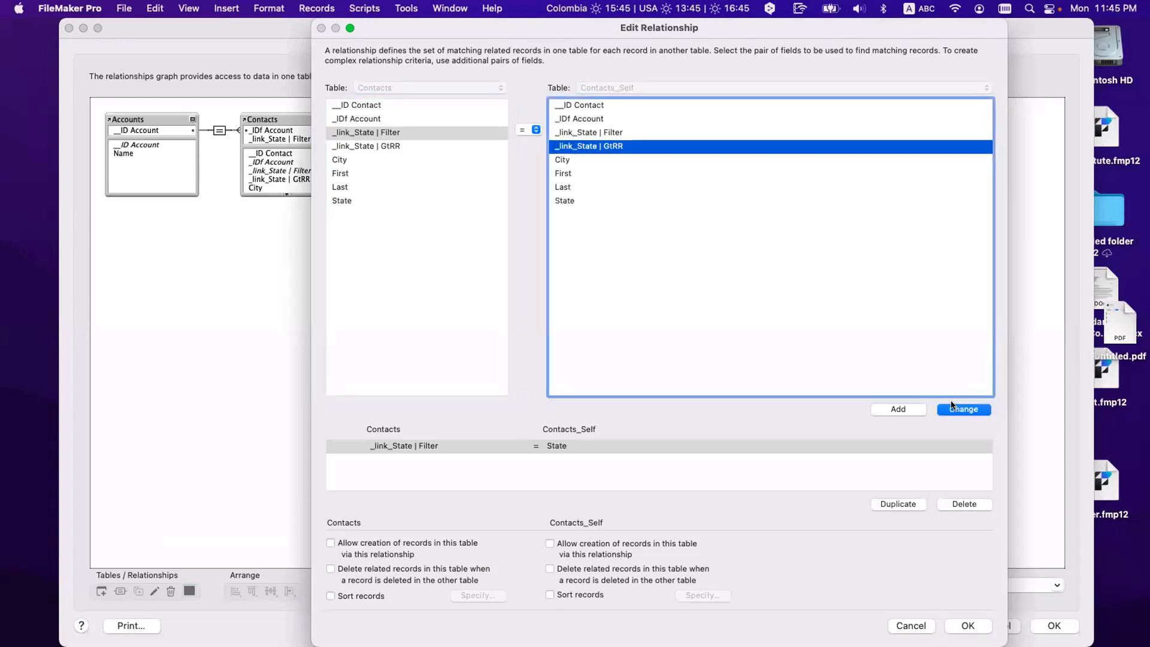
pyautogui.click(953, 408)
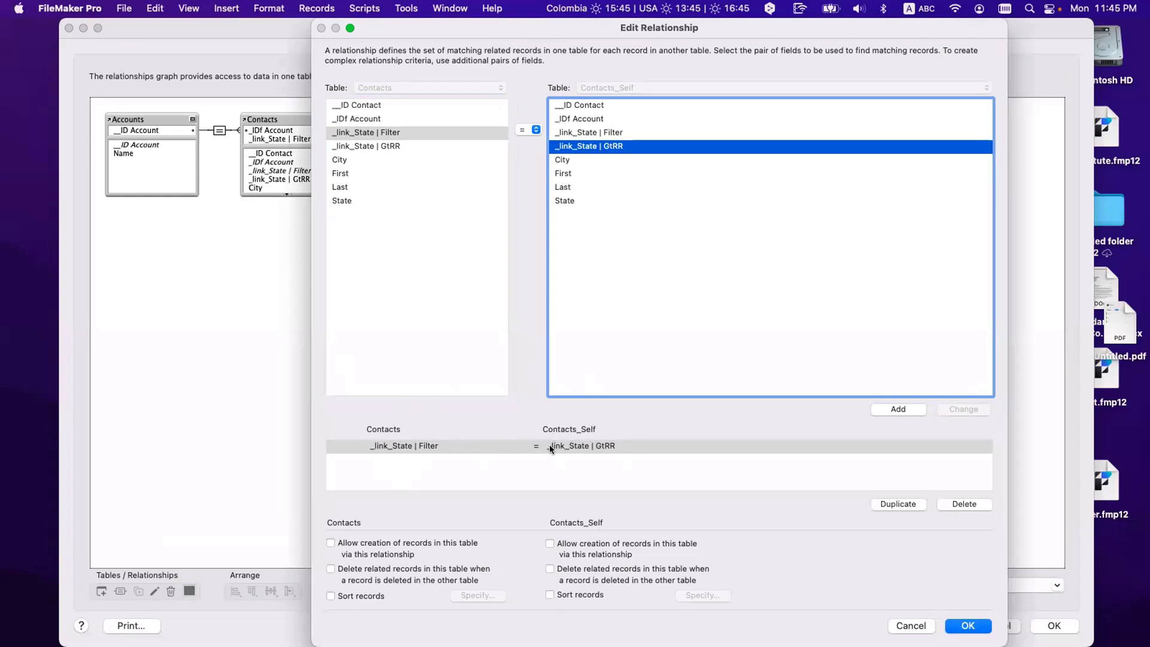
# Step: Confirm the _link_State | Filter = _link_State | GtRR match and save the database definitions
pyautogui.click(375, 447)
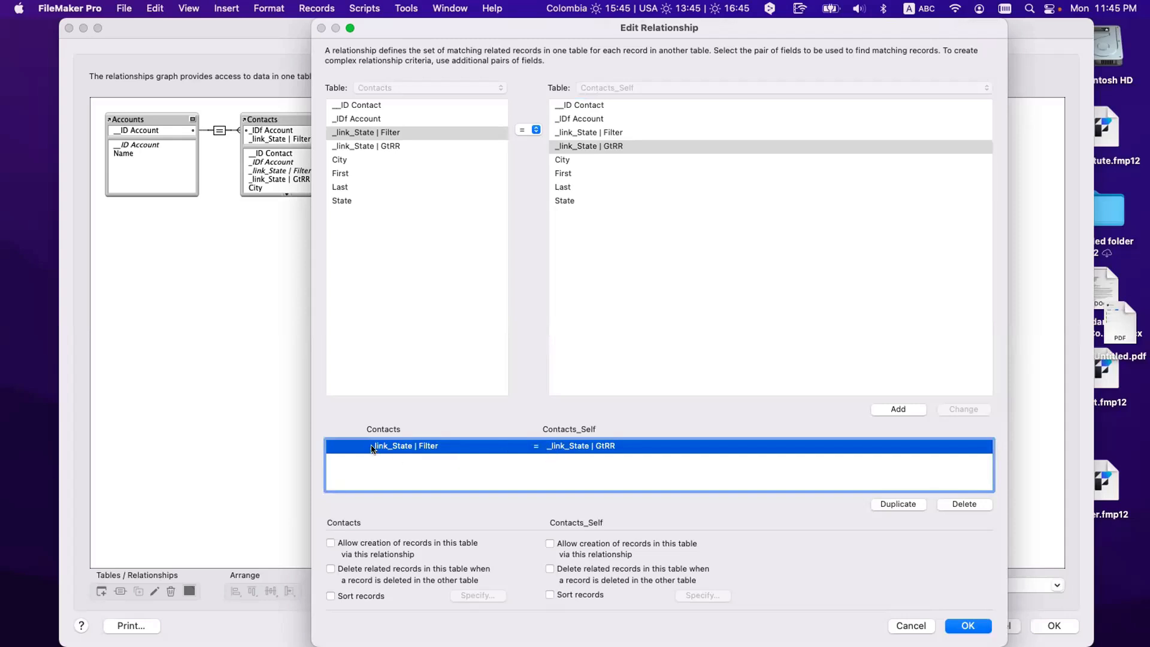
pyautogui.click(986, 625)
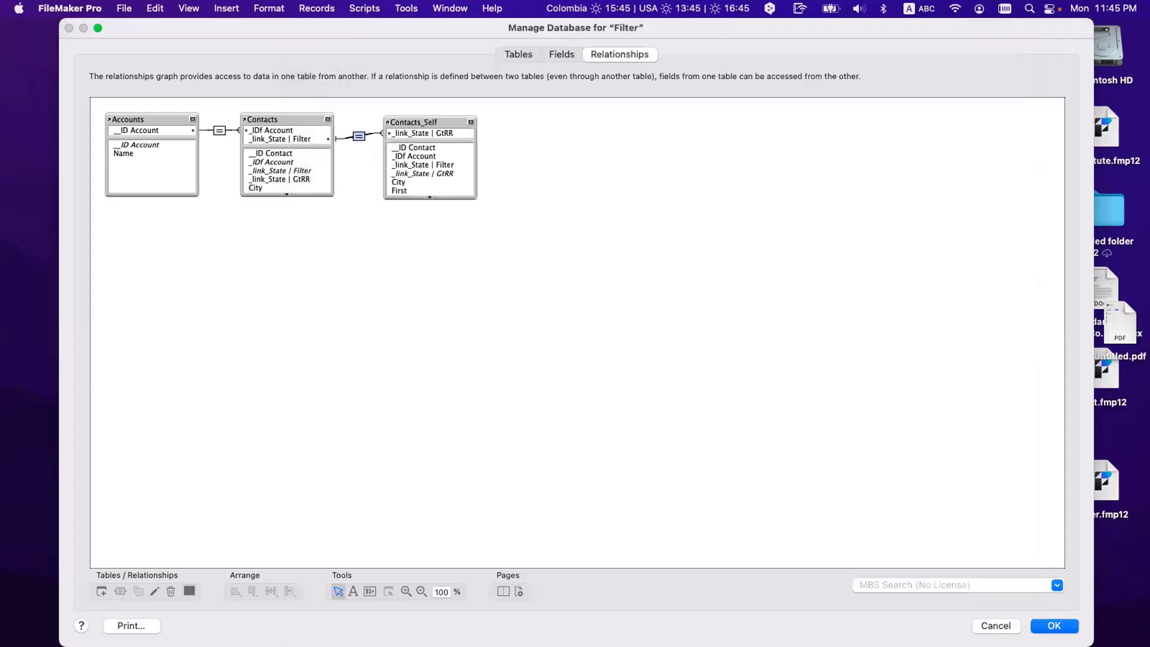
pyautogui.click(1054, 625)
# Step: Filter the contacts by CA, then by CA and TX on separate lines
pyautogui.click(343, 168)
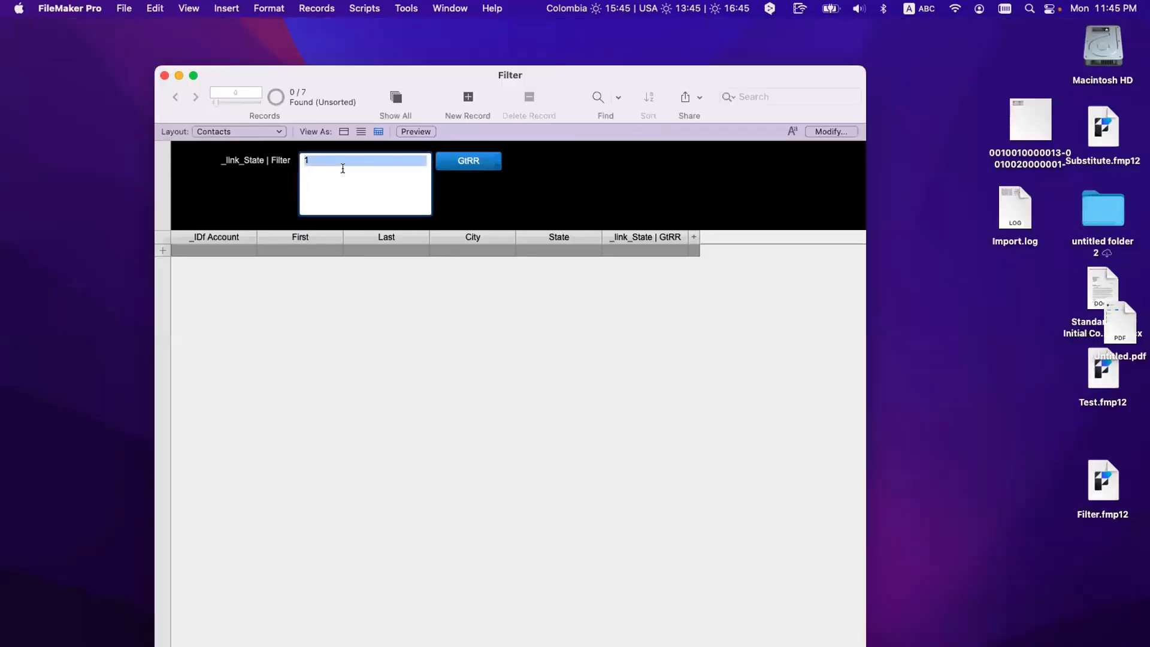
pyautogui.write('CA')
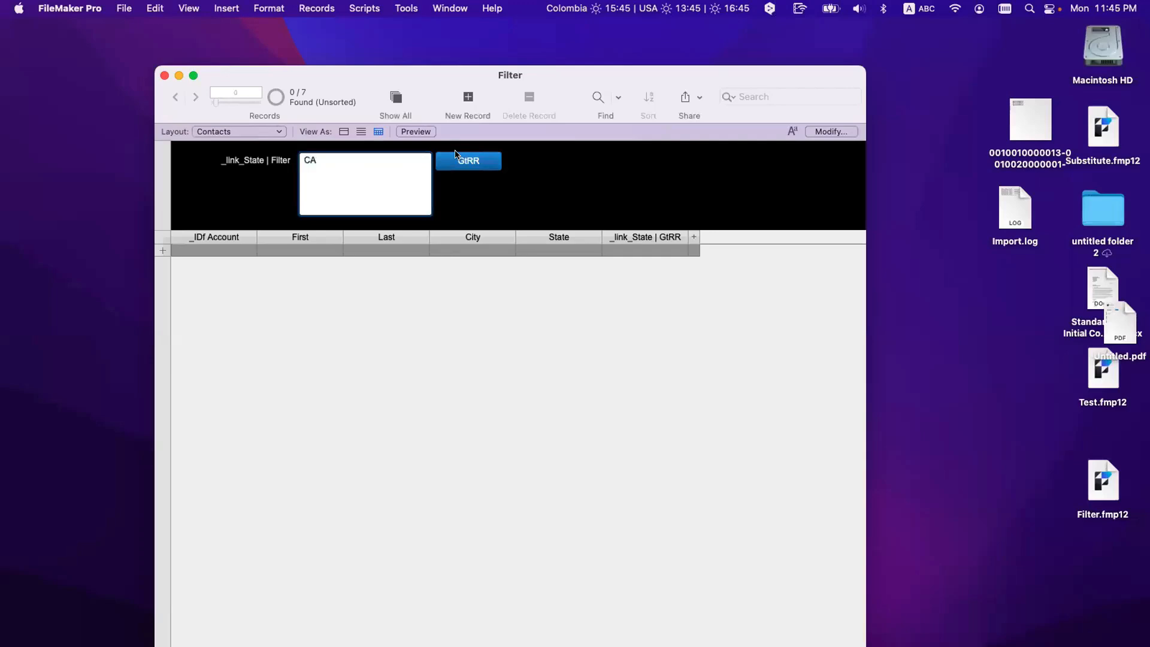
pyautogui.click(457, 157)
pyautogui.click(303, 169)
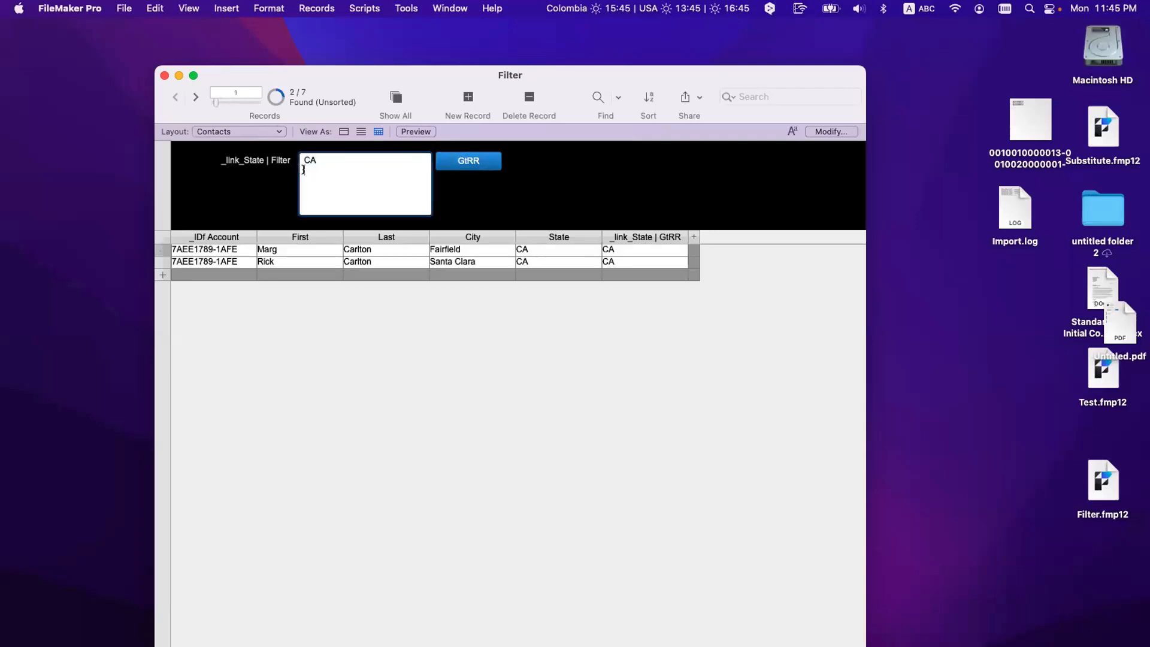
pyautogui.press('Return')
pyautogui.write('TX')
pyautogui.click(473, 160)
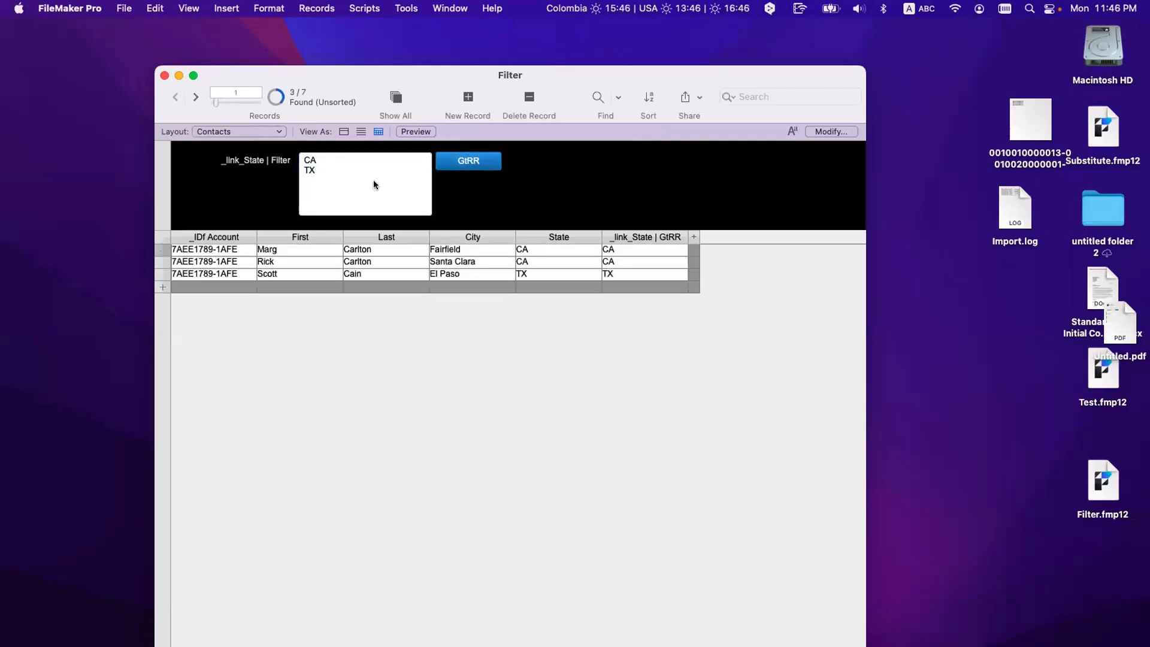
# Step: Apply an empty filter, then filter by 1 to show all records
pyautogui.click(306, 157)
pyautogui.press('super+a')
pyautogui.press('BackSpace')
pyautogui.click(466, 162)
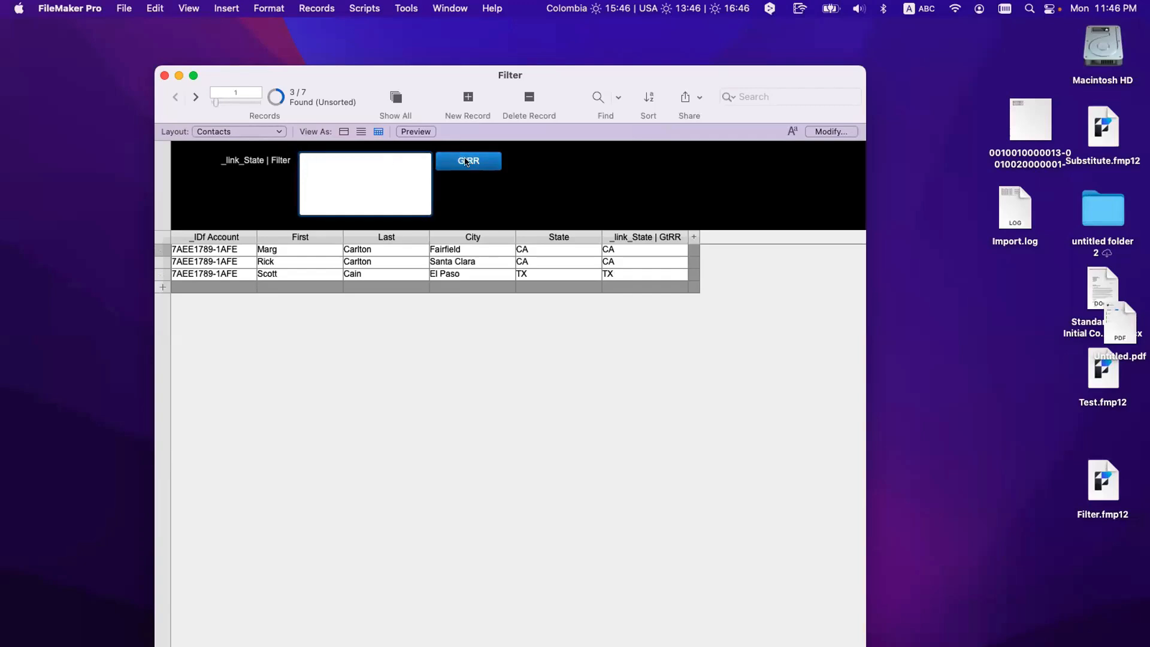
pyautogui.click(365, 159)
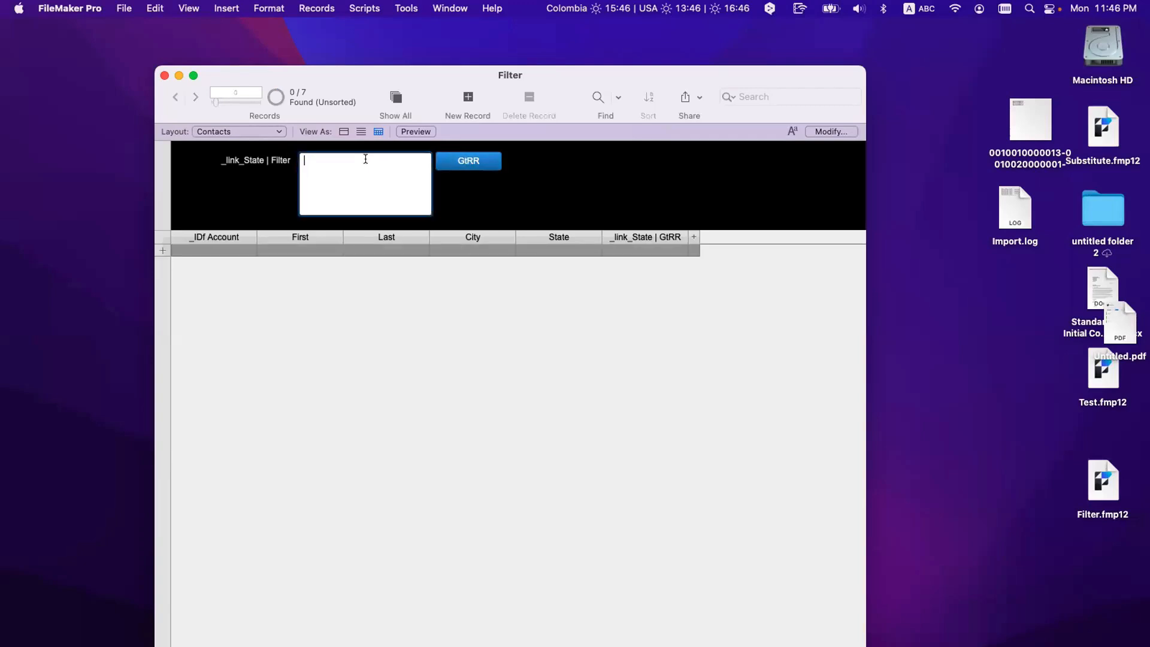
pyautogui.write('1')
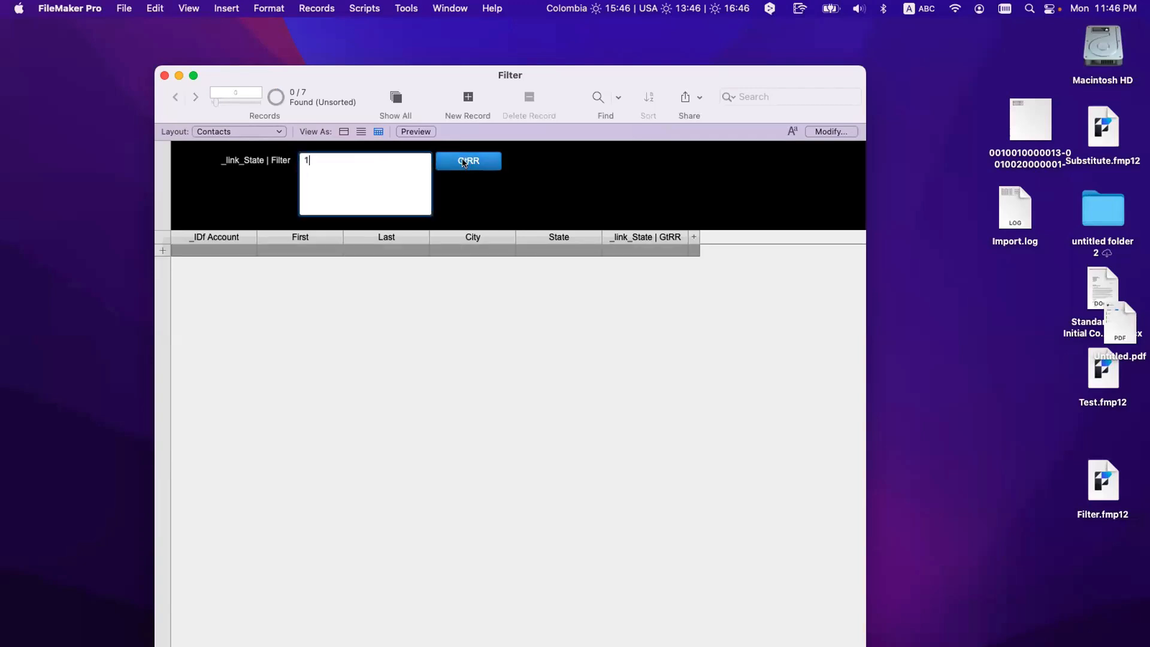
pyautogui.click(464, 162)
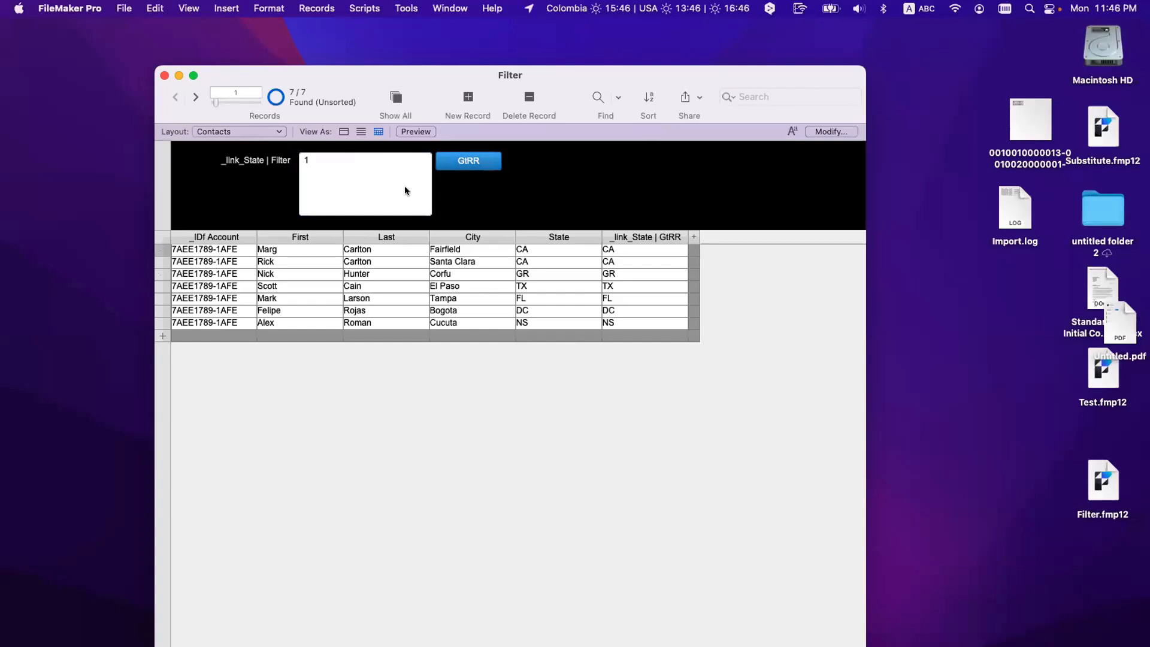
# Step: Filter by C, then by CA, leaving only the two CA contacts
pyautogui.click(365, 177)
pyautogui.write('C')
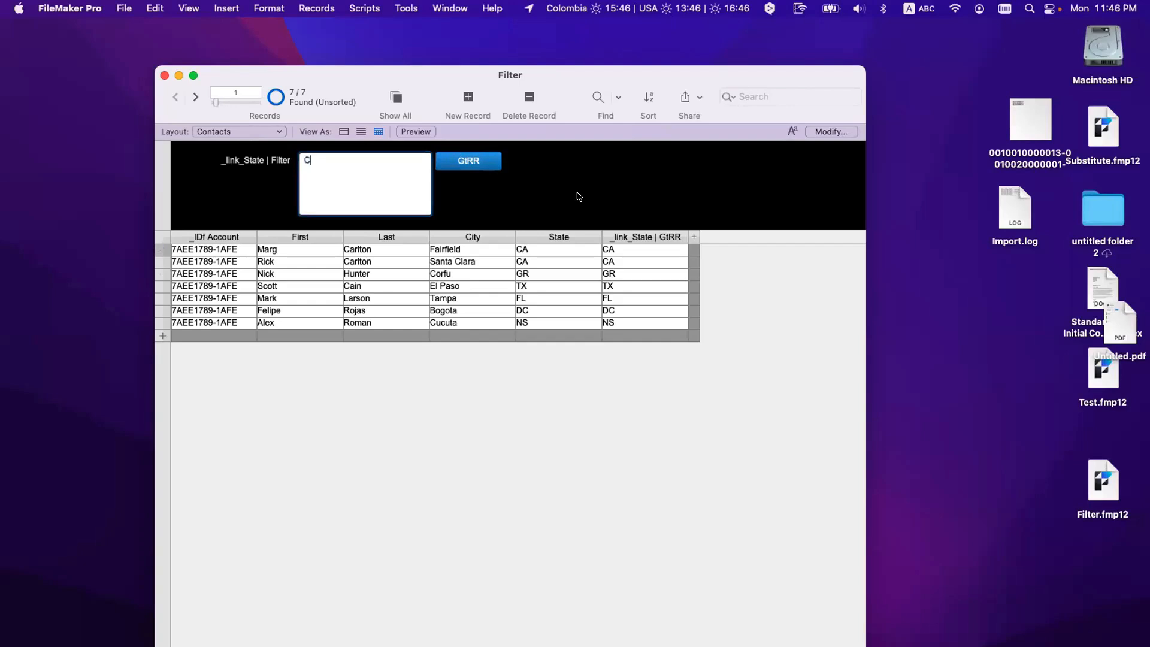
pyautogui.click(472, 165)
pyautogui.click(350, 168)
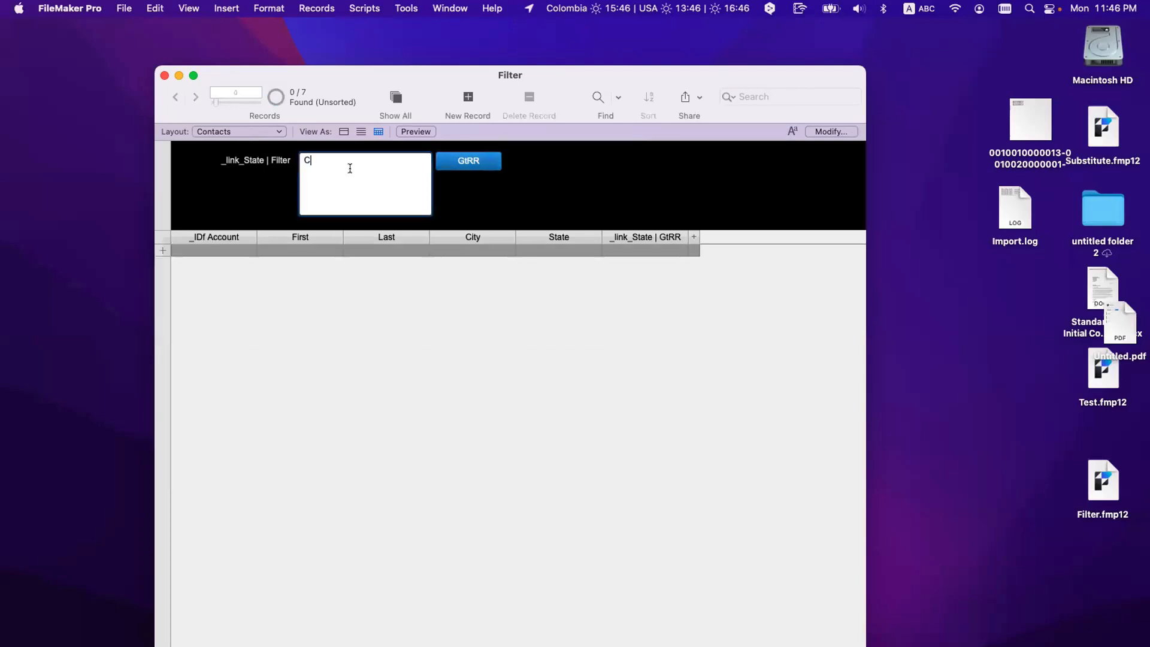
pyautogui.write('A')
pyautogui.click(440, 161)
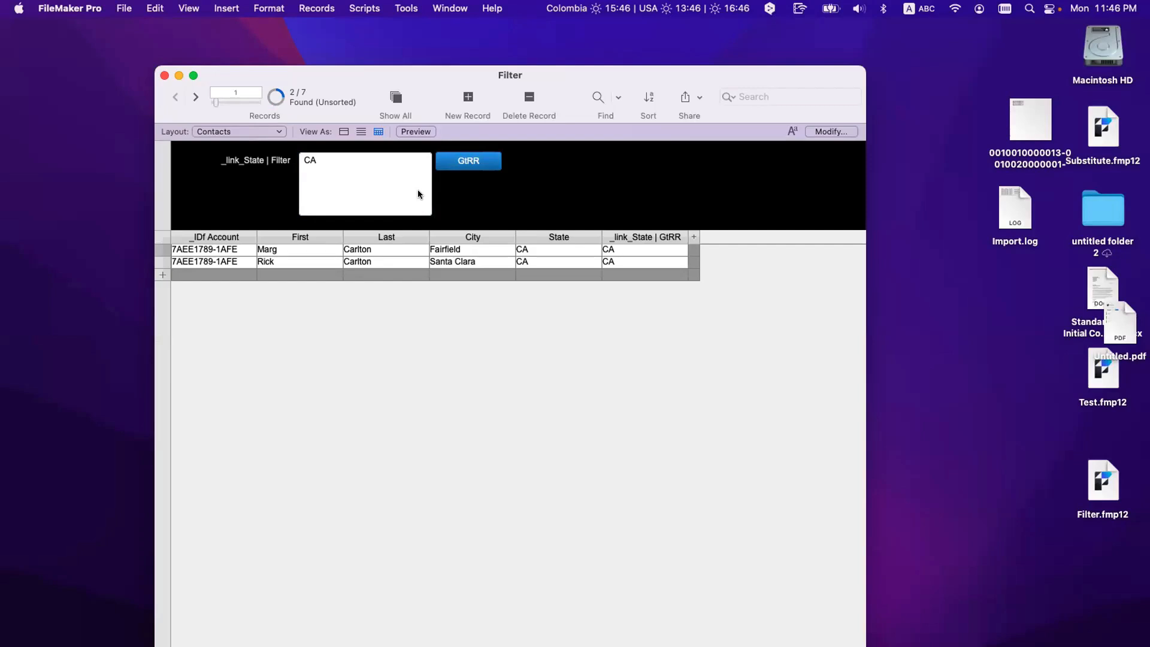
pyautogui.hscroll(2, 418, 194)
pyautogui.hscroll(-2, 418, 194)
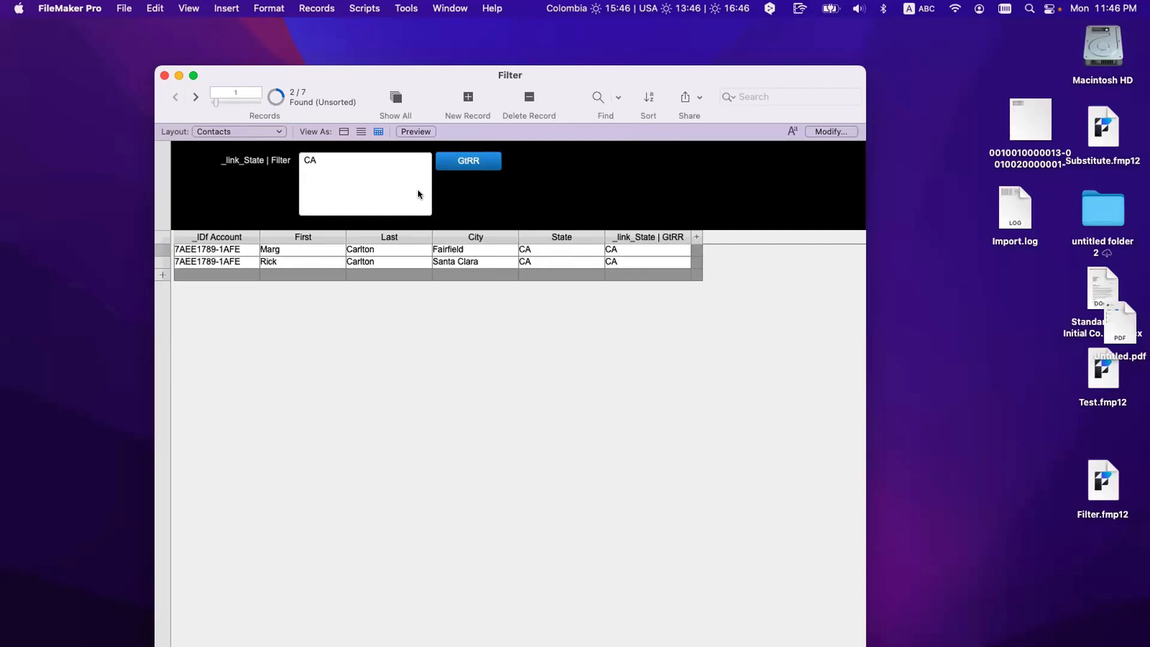
pyautogui.press('super+l')
# Step: Find contacts with State CA, then show all seven records again
pyautogui.press('super+f')
pyautogui.click(554, 251)
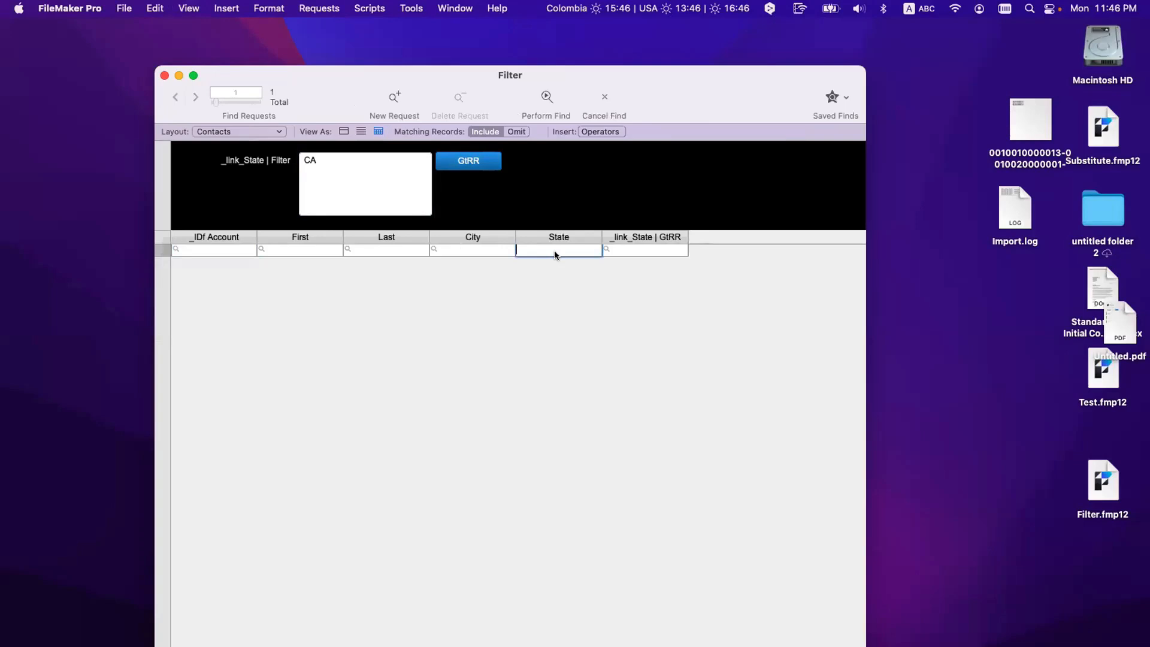
pyautogui.write('CA')
pyautogui.press('Return')
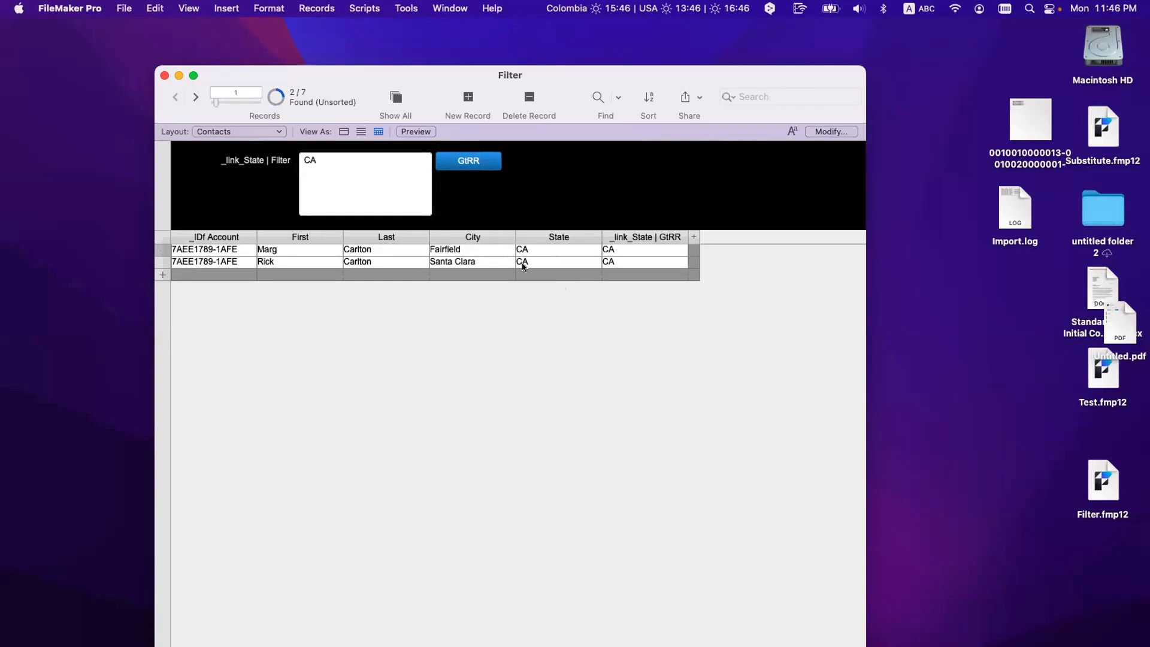
pyautogui.click(384, 101)
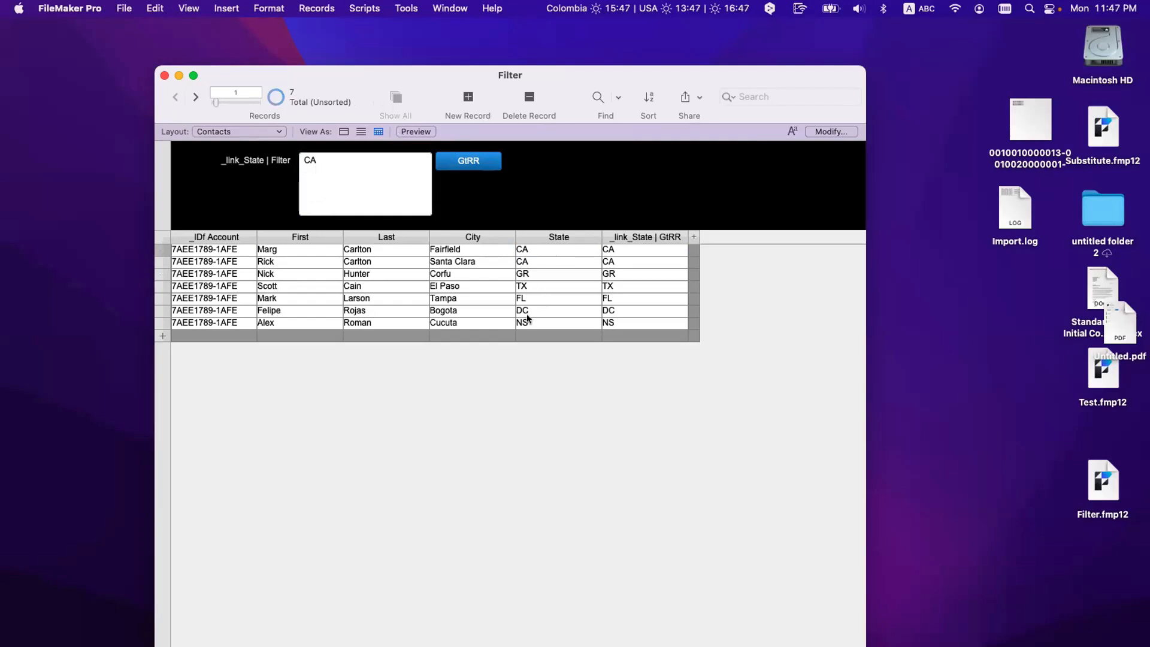
# Step: Retest the filter with C and then CA
pyautogui.click(347, 177)
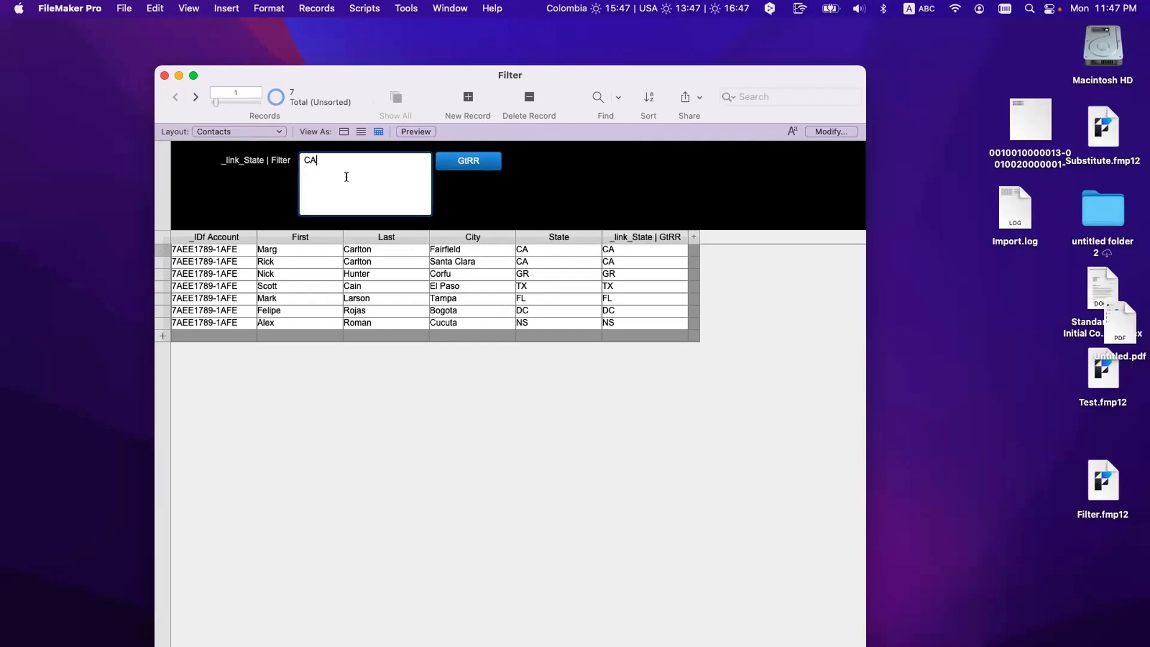
pyautogui.press('BackSpace')
pyautogui.click(454, 161)
pyautogui.click(337, 163)
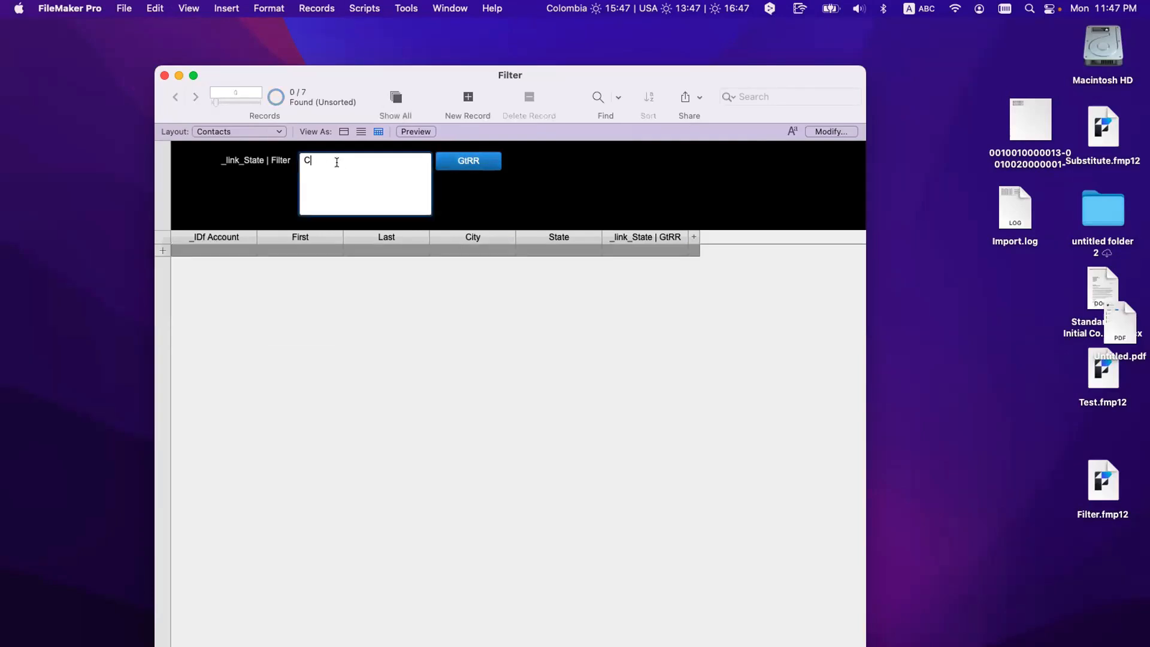
pyautogui.write('A')
pyautogui.click(447, 162)
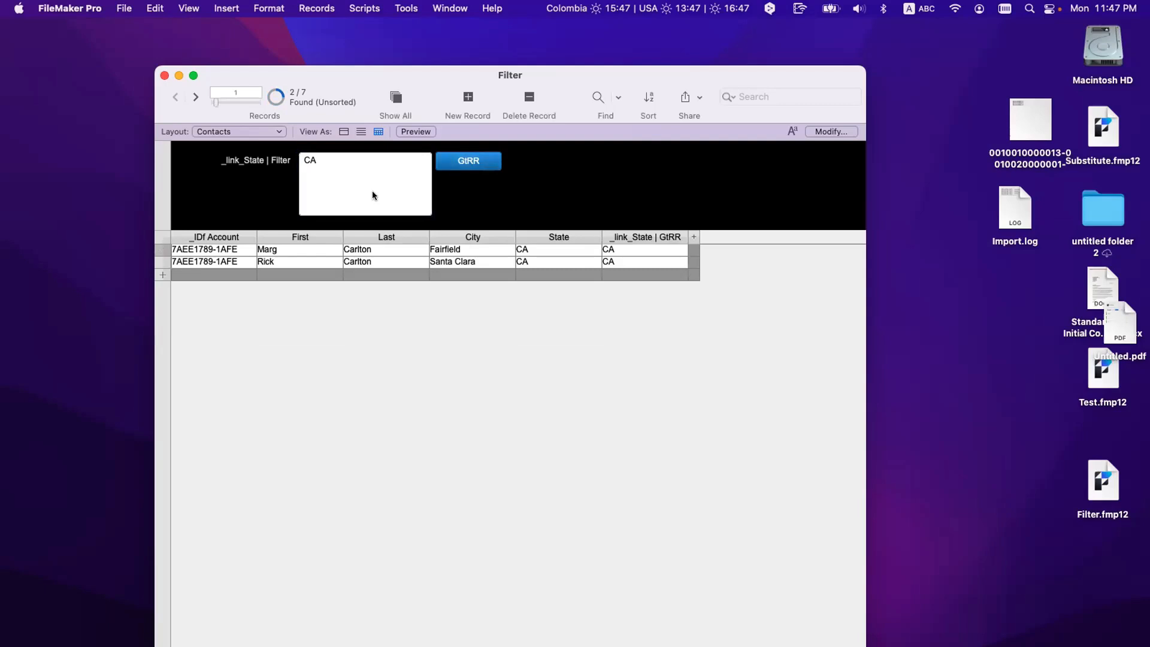
# Step: Replace the CA filter value with 1 and apply it
pyautogui.click(324, 171)
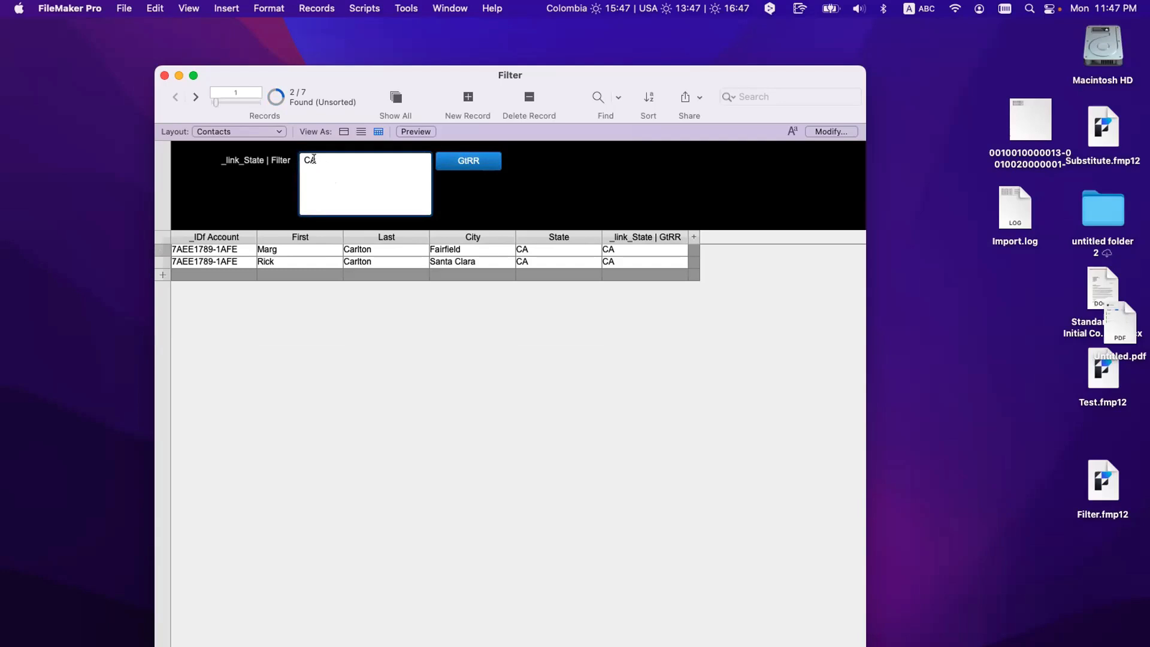
pyautogui.tripleClick(313, 159)
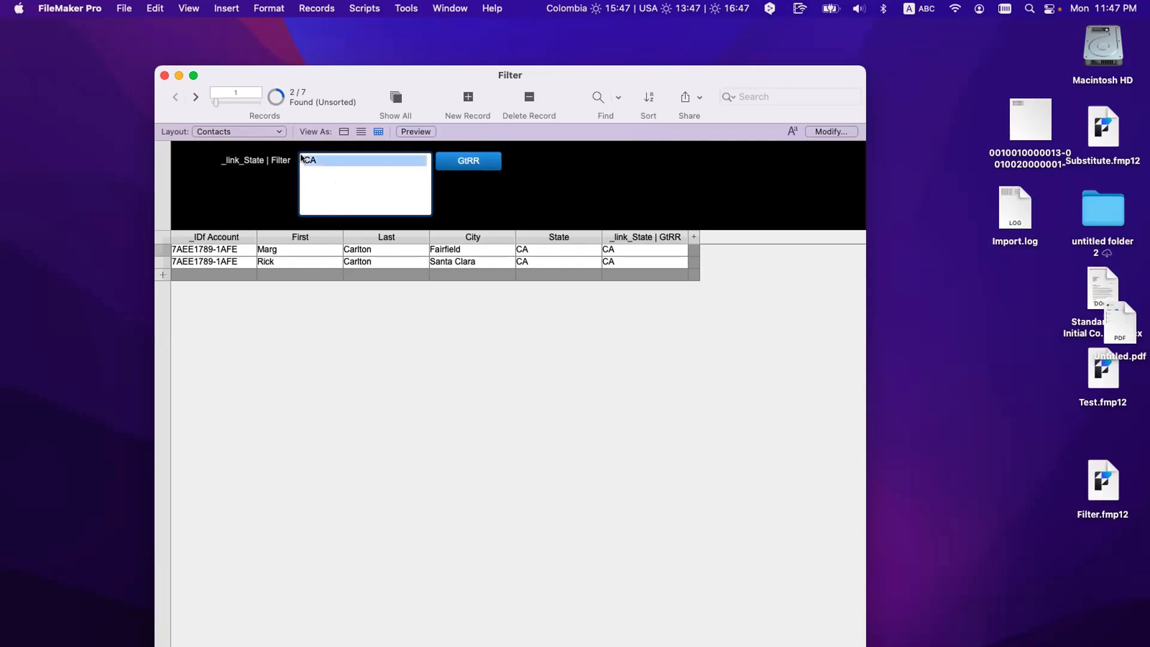
pyautogui.write('1')
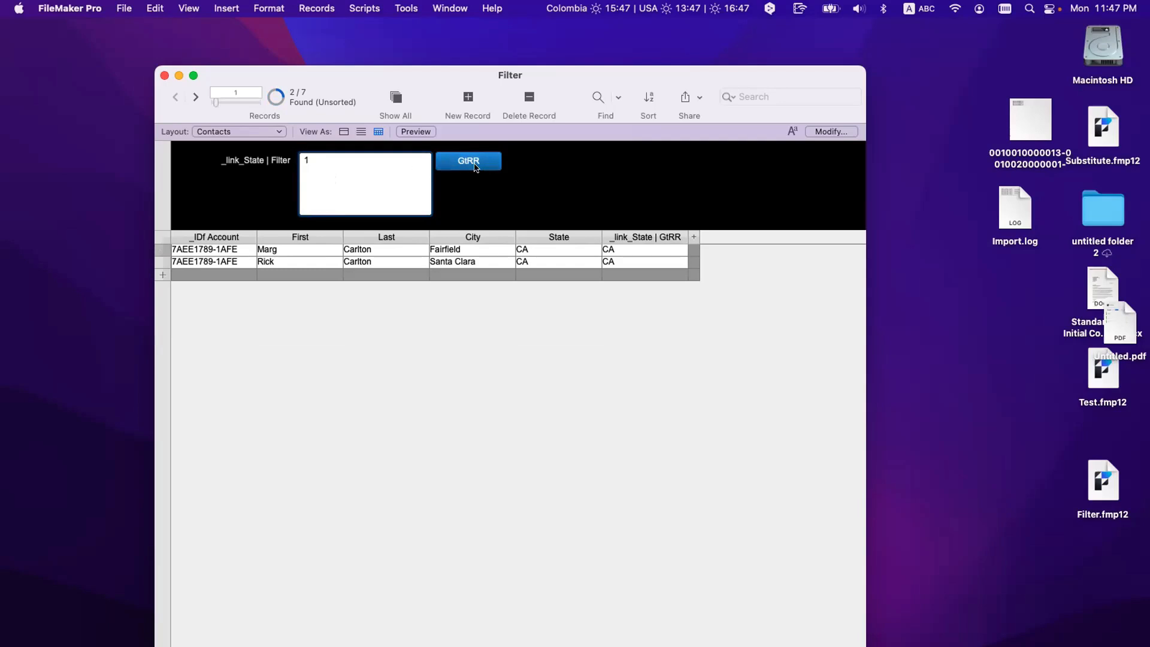
pyautogui.click(476, 166)
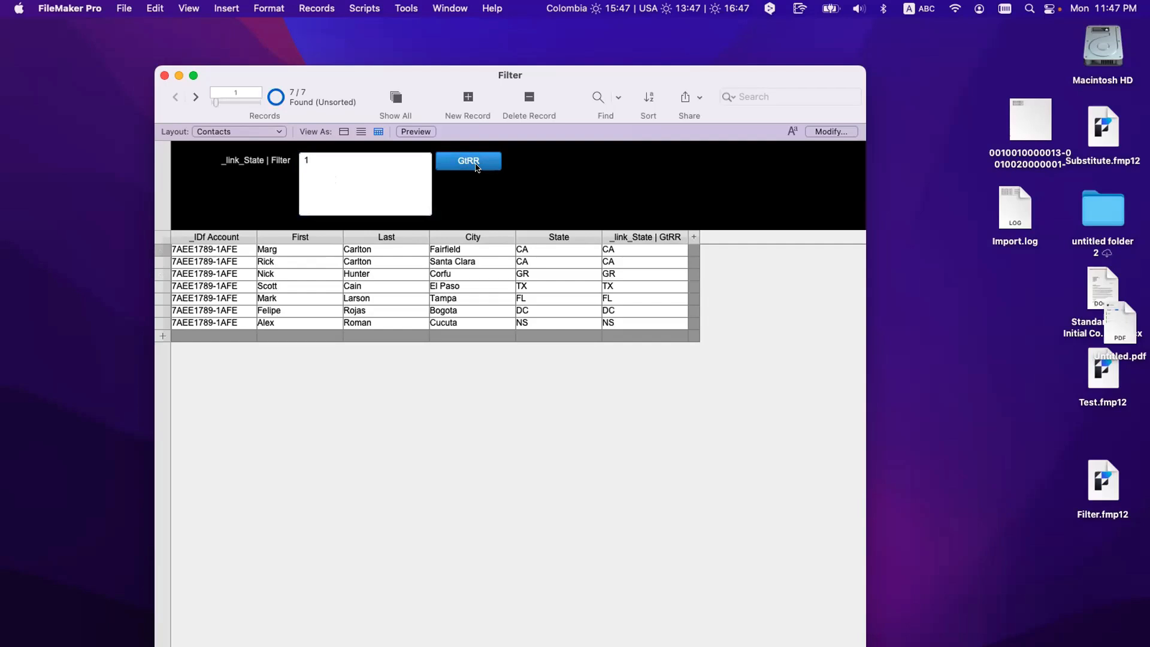
# Step: In Layout mode, move the Filter field aside and put the checkbox Filter set in the header
pyautogui.press('super+l')
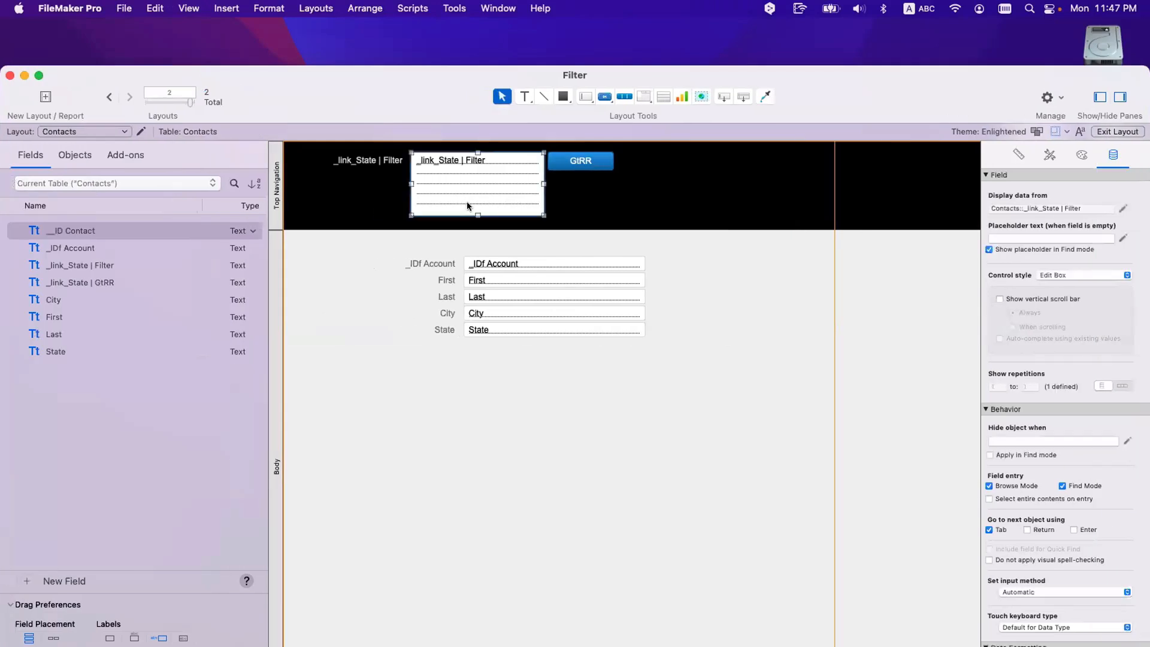
pyautogui.hscroll(2, 470, 207)
pyautogui.moveTo(383, 198); pyautogui.dragTo(958, 326)
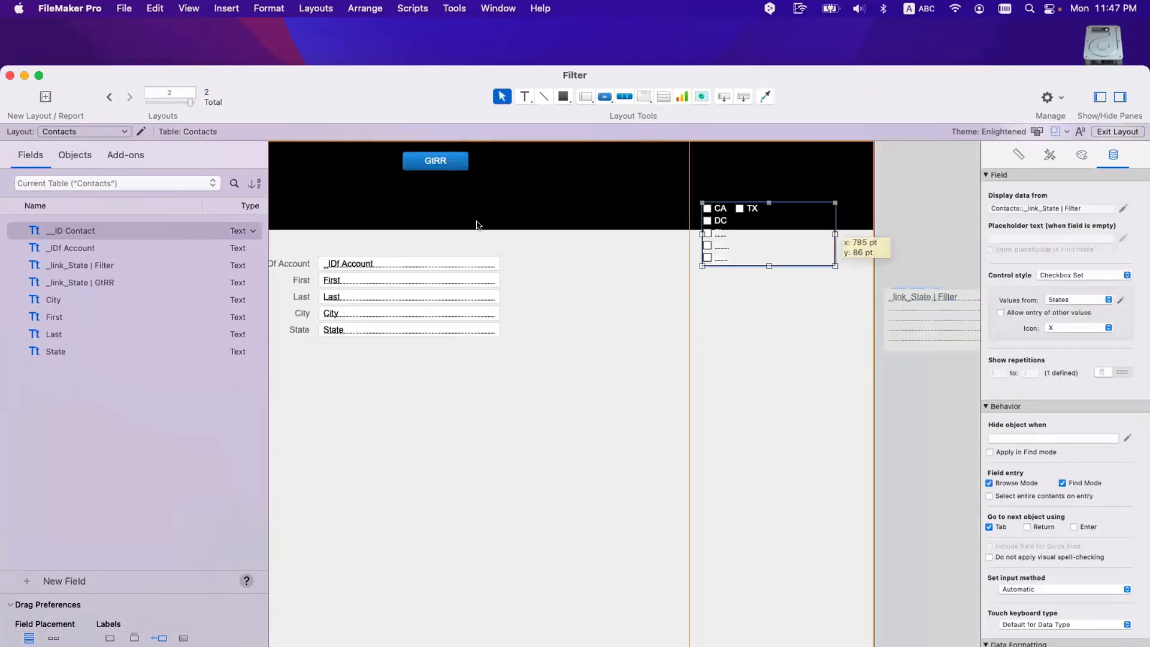
pyautogui.moveTo(477, 226); pyautogui.dragTo(461, 196)
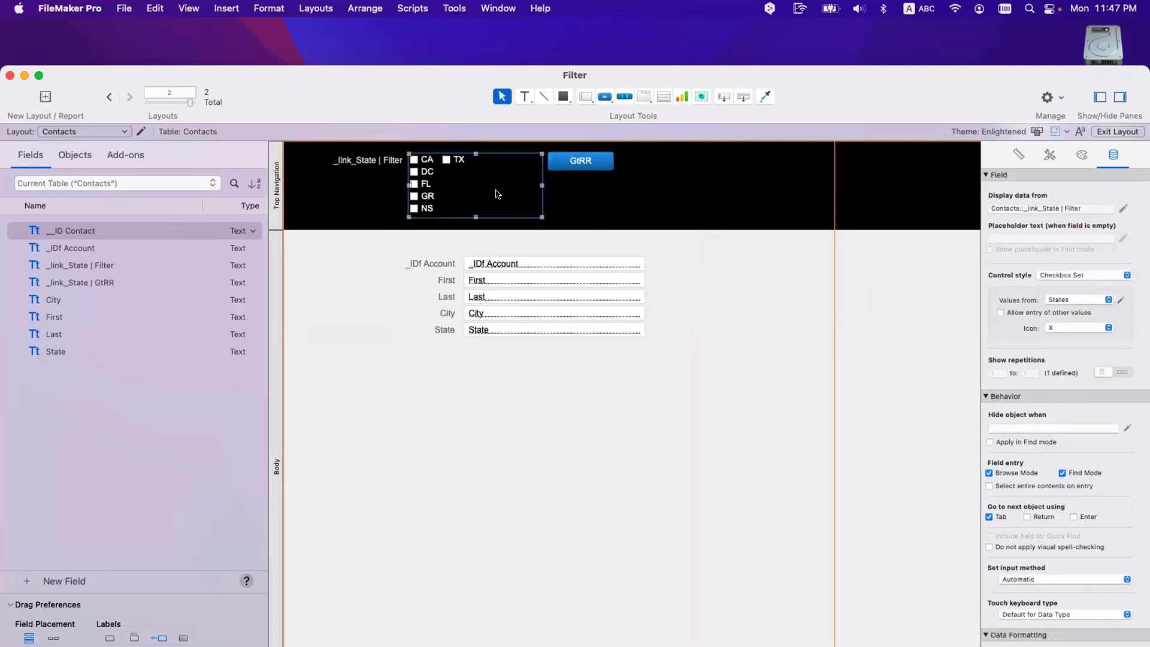
# Step: In Browse mode, tick only CA in the state checkboxes and apply the filter
pyautogui.press('super+b')
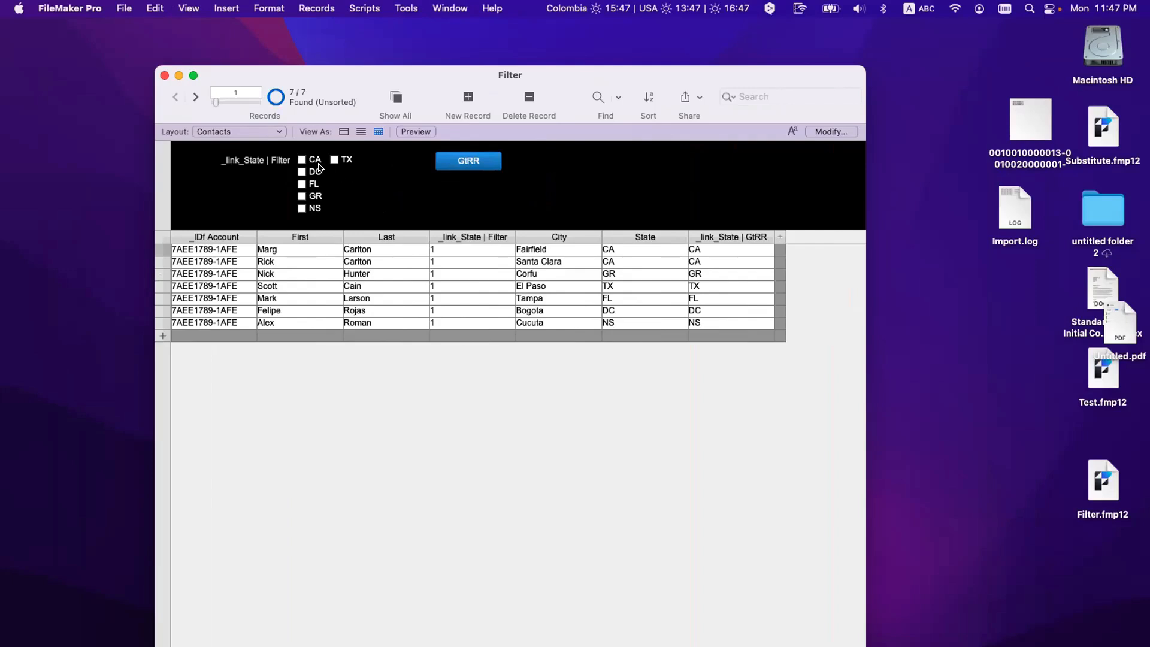
pyautogui.click(303, 160)
pyautogui.click(334, 160)
pyautogui.click(334, 160)
pyautogui.click(446, 167)
# Step: Drag a second Filter field into the header in Layout mode
pyautogui.press('super+l')
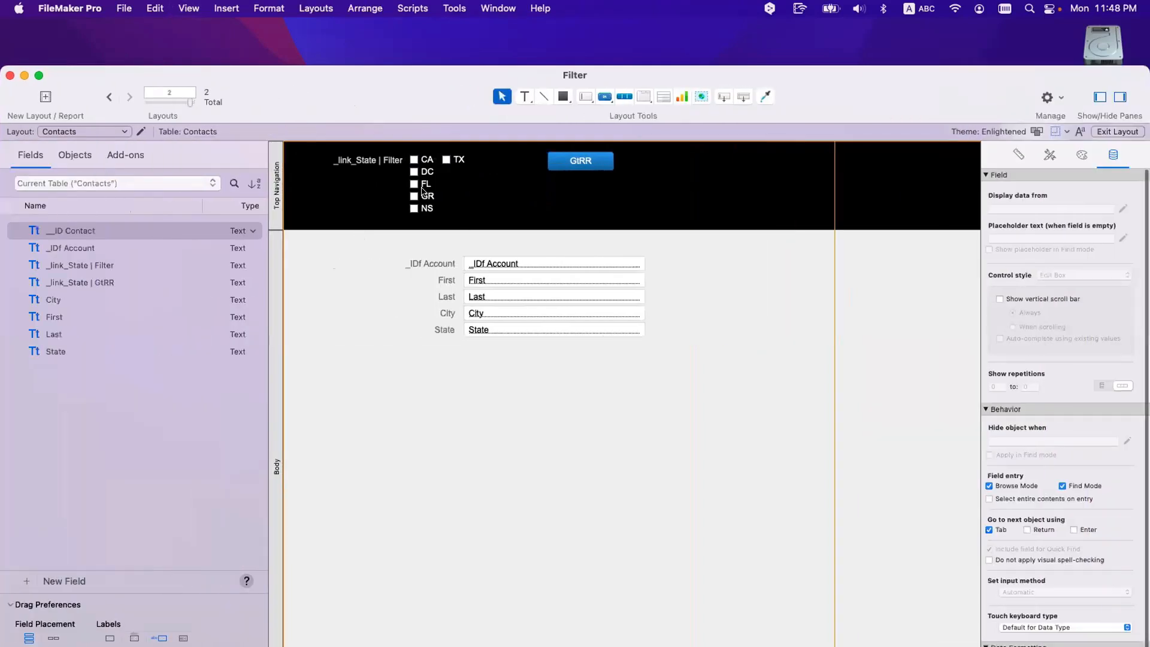
pyautogui.hscroll(5, 796, 220)
pyautogui.moveTo(836, 305); pyautogui.dragTo(485, 166)
pyautogui.press('super+b')
# Step: Empty the second Filter field, filter by ticked CA, then drag the checkbox set off the layout
pyautogui.click(603, 168)
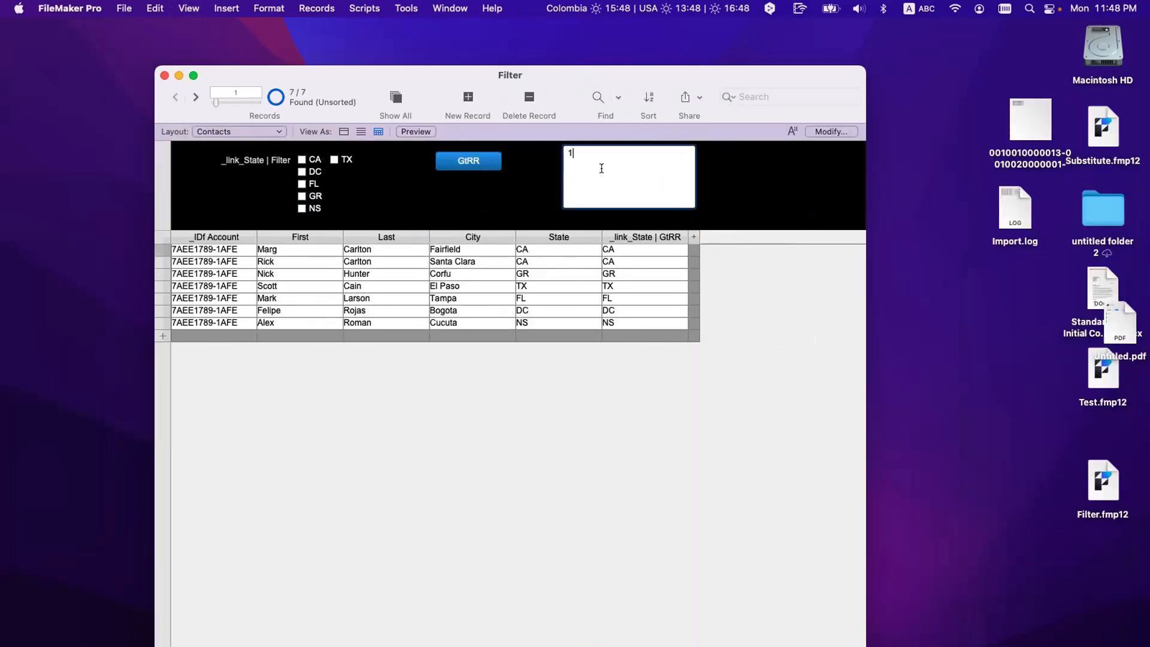
pyautogui.press('super+a')
pyautogui.press('BackSpace')
pyautogui.click(473, 190)
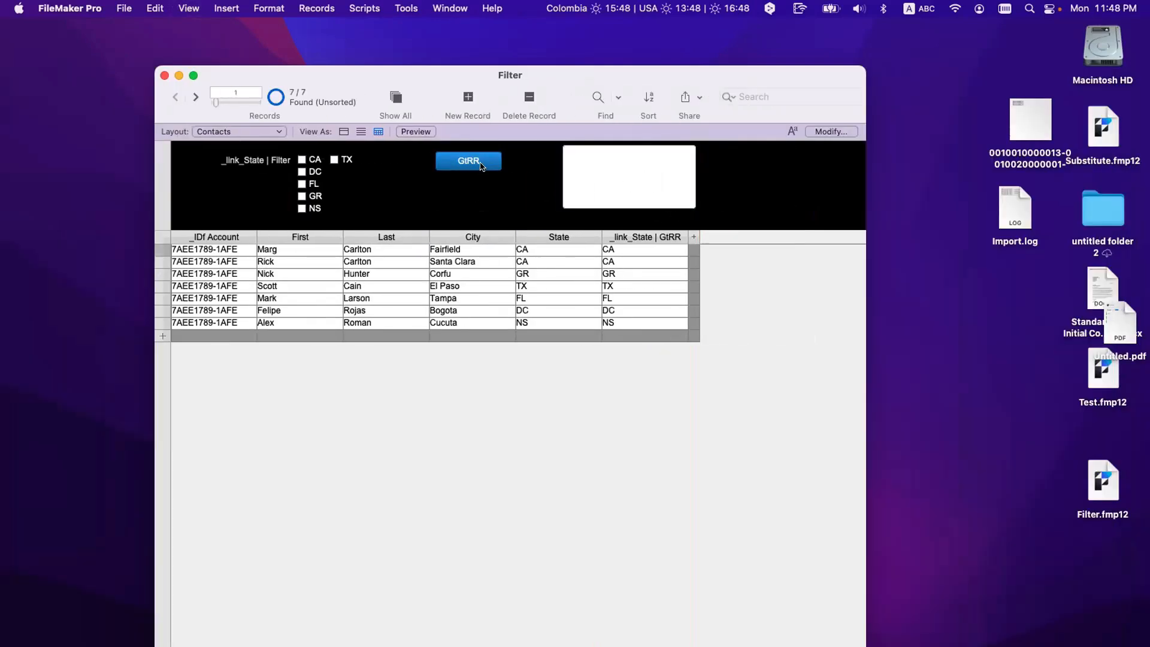
pyautogui.click(315, 160)
pyautogui.click(464, 165)
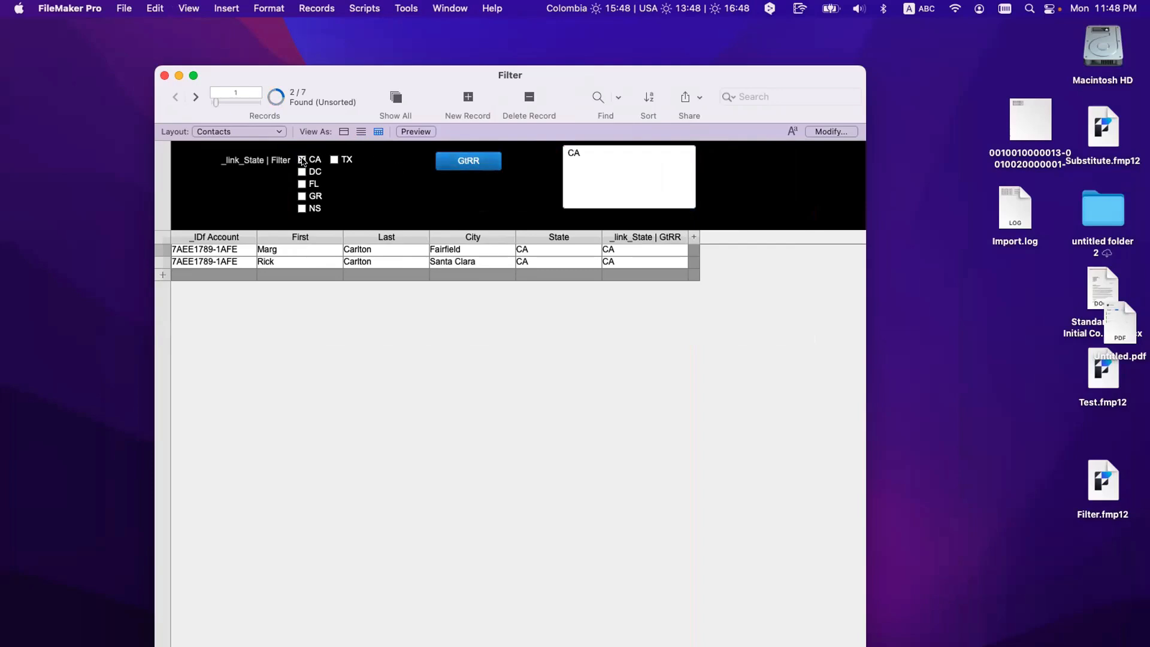
pyautogui.press('super+l')
pyautogui.moveTo(448, 171); pyautogui.dragTo(916, 336)
# Step: Move the state checkboxes off the layout and place the _link_State | Filter box in the header
pyautogui.hscroll(3, 864, 341)
pyautogui.hscroll(2, 864, 345)
pyautogui.moveTo(698, 346); pyautogui.dragTo(879, 286)
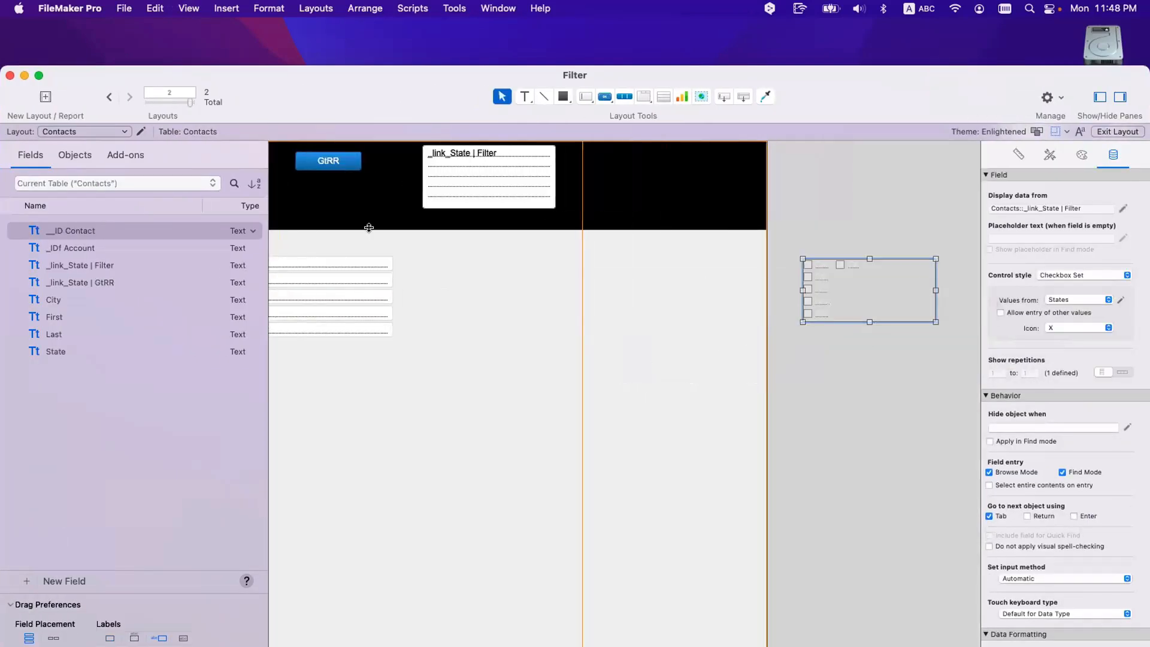
pyautogui.hscroll(-5, 368, 228)
pyautogui.moveTo(741, 180); pyautogui.dragTo(474, 186)
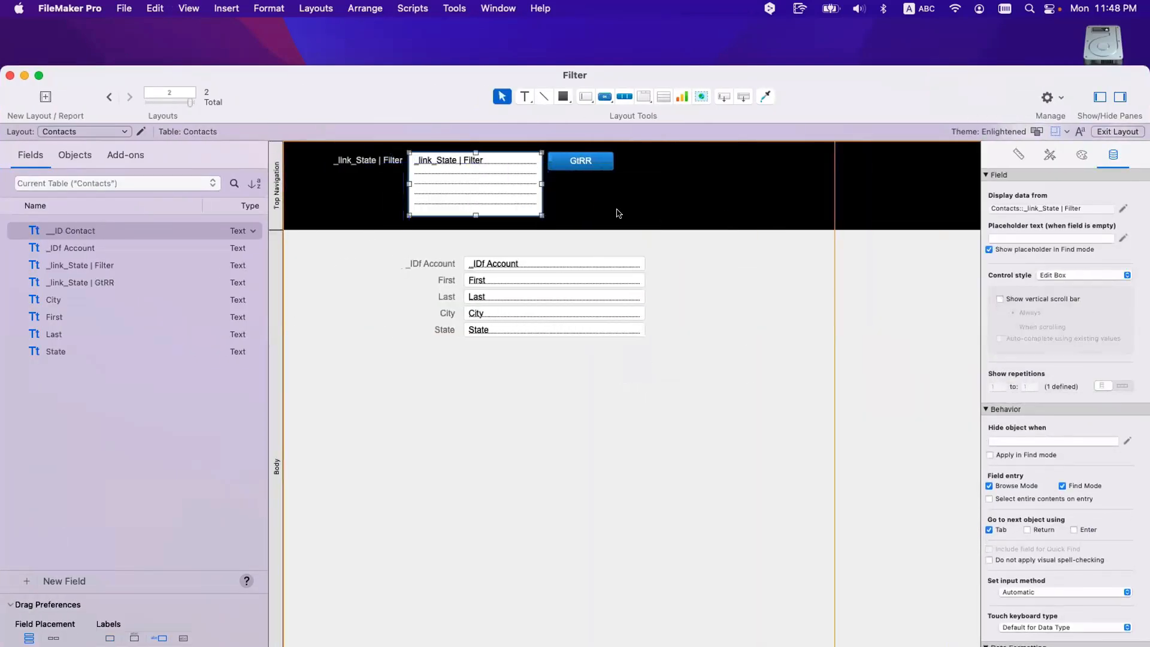
pyautogui.press('super+b')
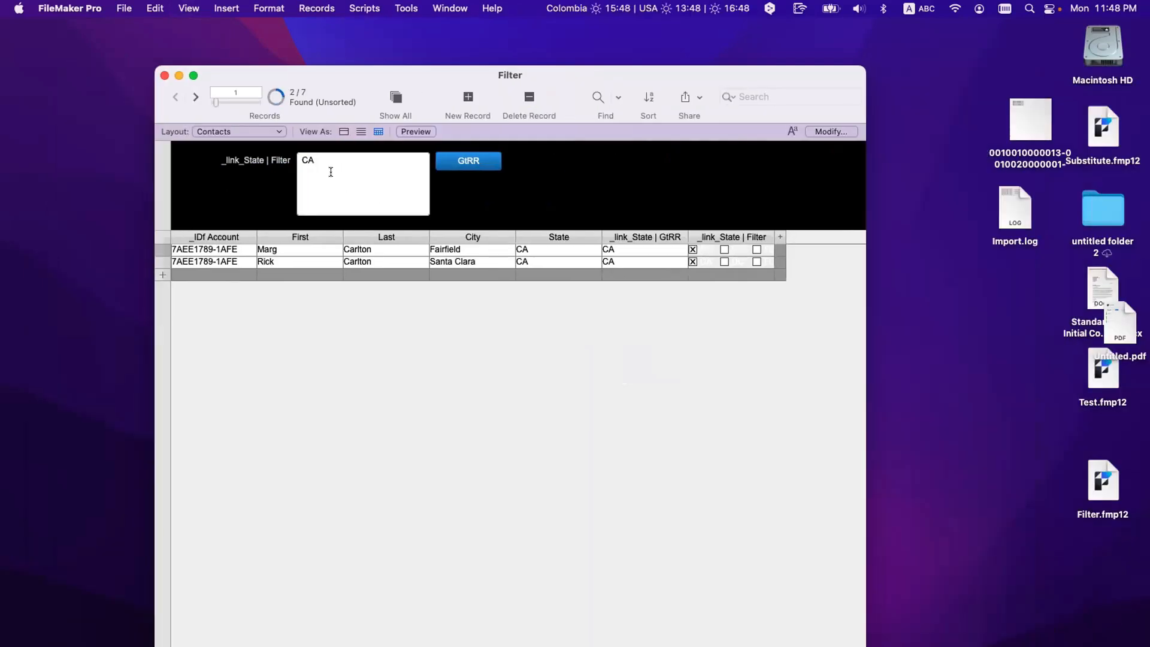
# Step: Clear the filter box, enter 1 and run the filter to list all 7 contacts
pyautogui.tripleClick(330, 172)
pyautogui.press('BackSpace')
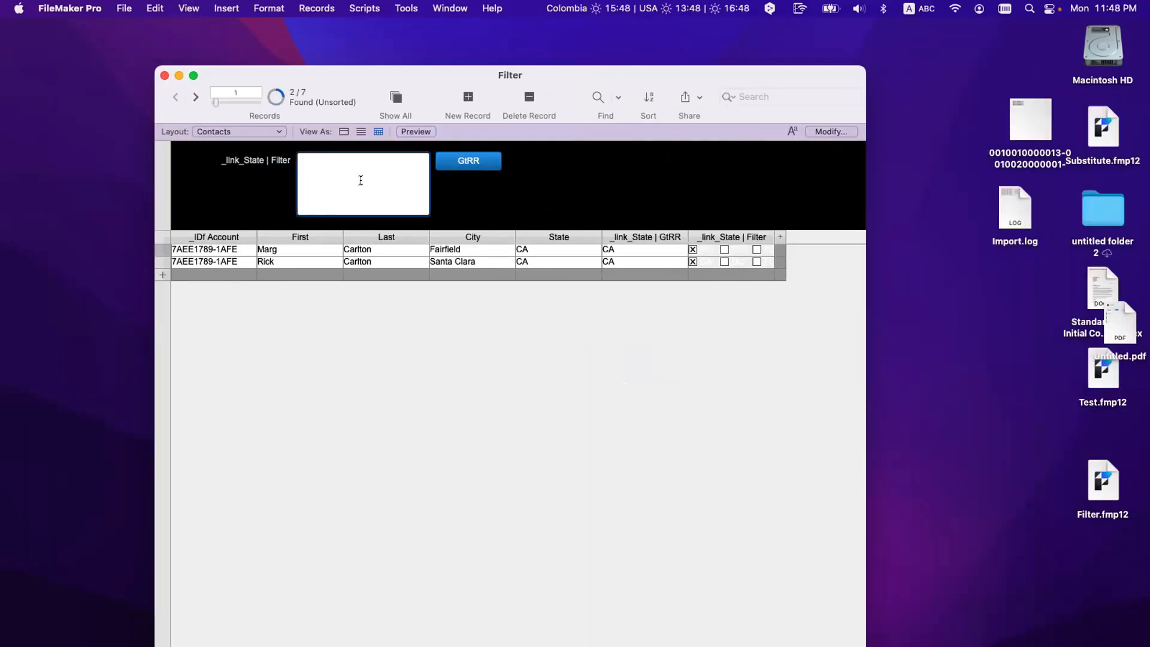
pyautogui.click(489, 199)
pyautogui.click(394, 183)
pyautogui.write('1')
pyautogui.click(454, 170)
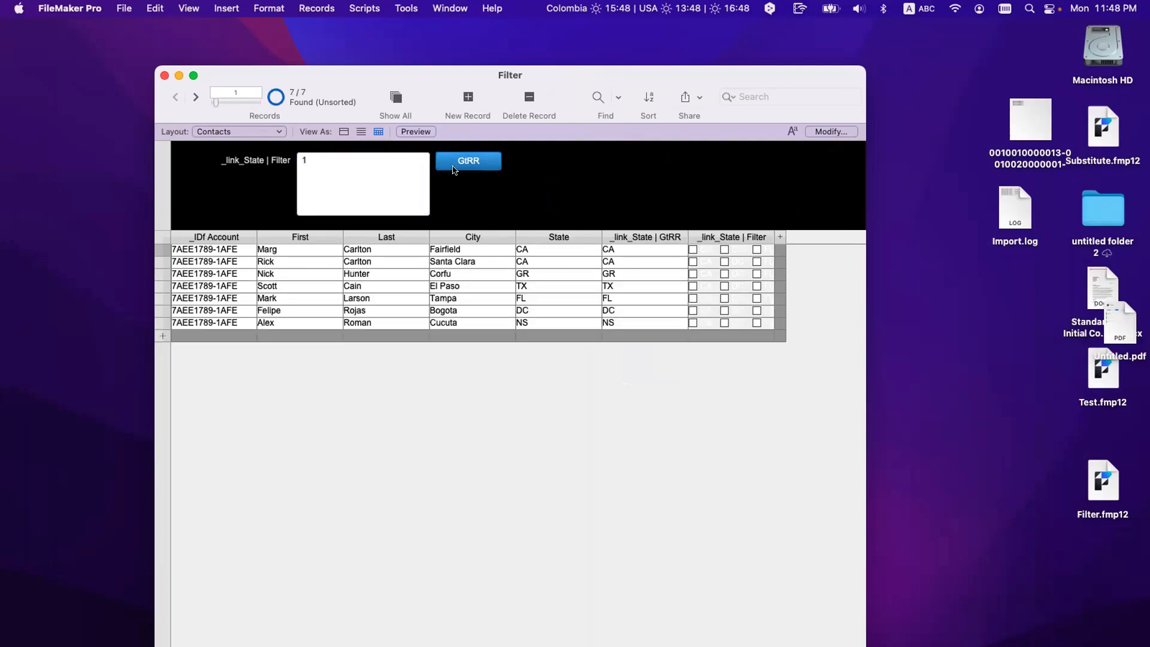
# Step: Remove the checkbox Filter column from the layout and return to browsing
pyautogui.press('super+l')
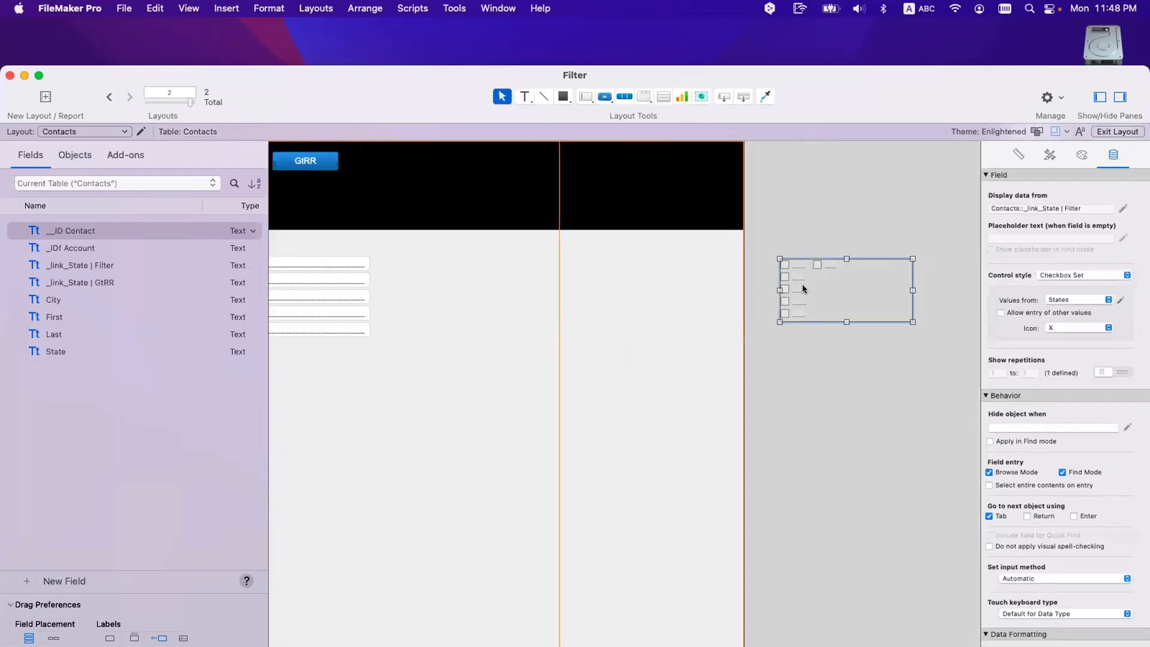
pyautogui.moveTo(803, 289); pyautogui.dragTo(919, 190)
pyautogui.hscroll(-5, 388, 256)
pyautogui.press('super+b')
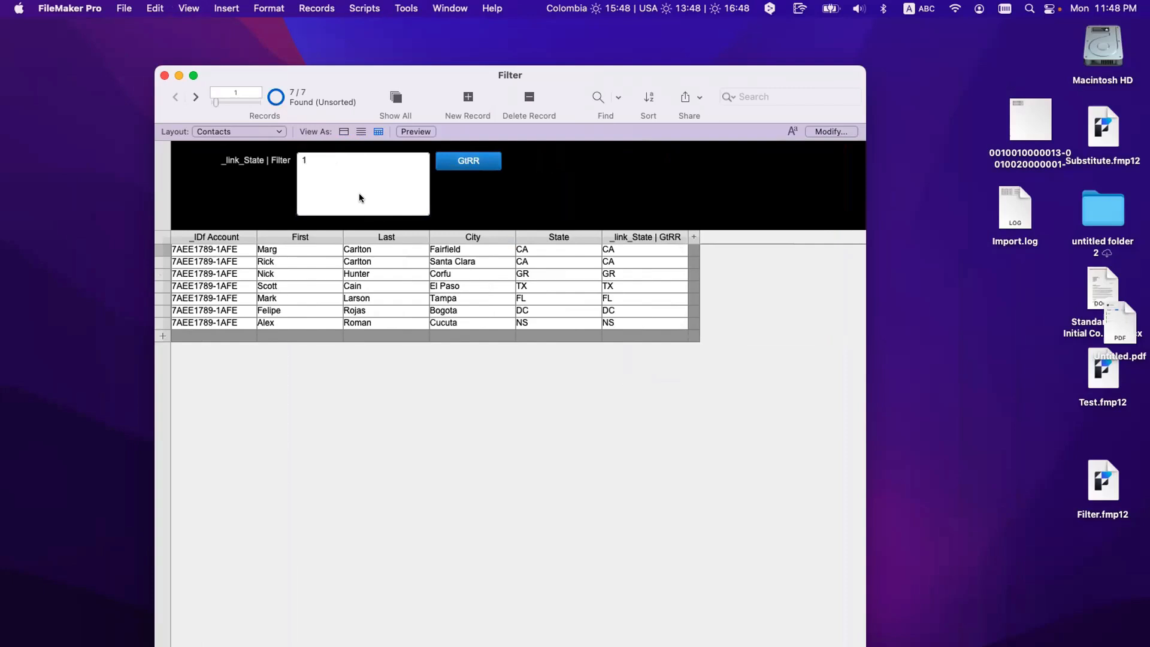
# Step: Filter by CA, then run the filter empty, which shows 0 of 7 records
pyautogui.tripleClick(324, 163)
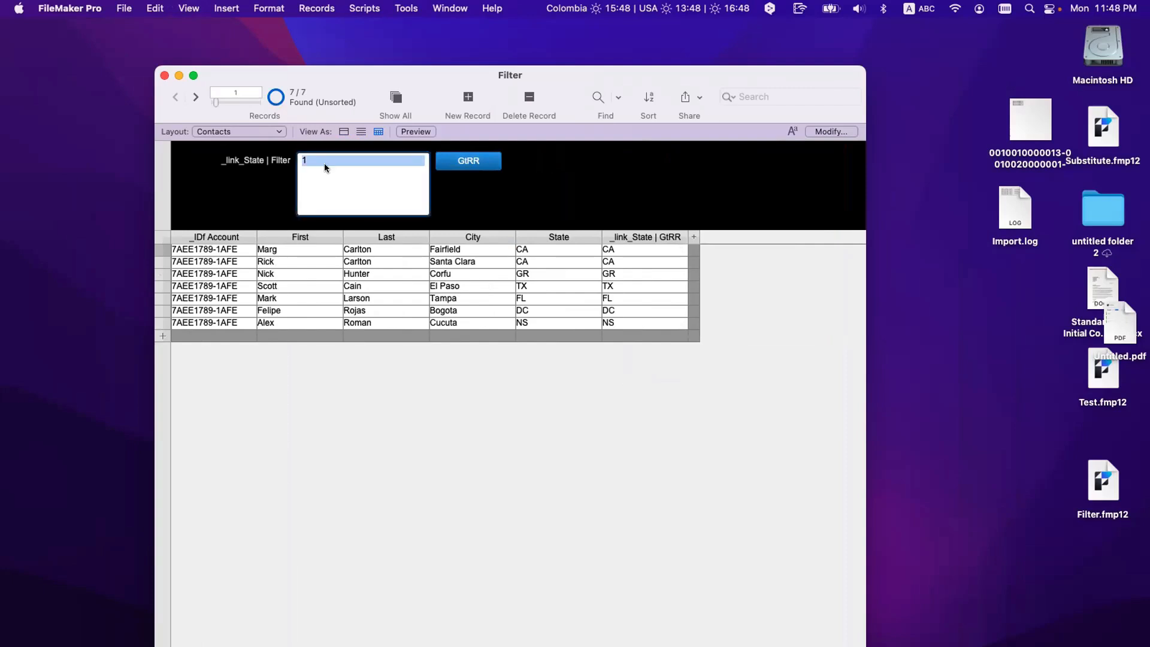
pyautogui.write('CA')
pyautogui.click(460, 164)
pyautogui.click(379, 178)
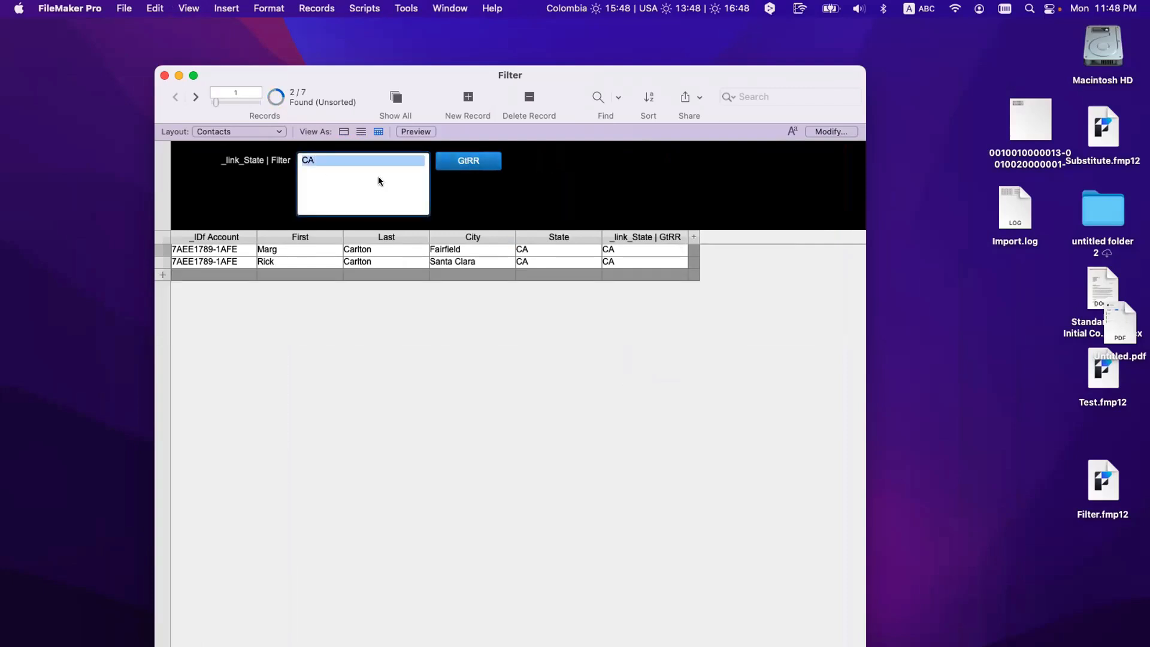
pyautogui.press('BackSpace')
pyautogui.click(455, 162)
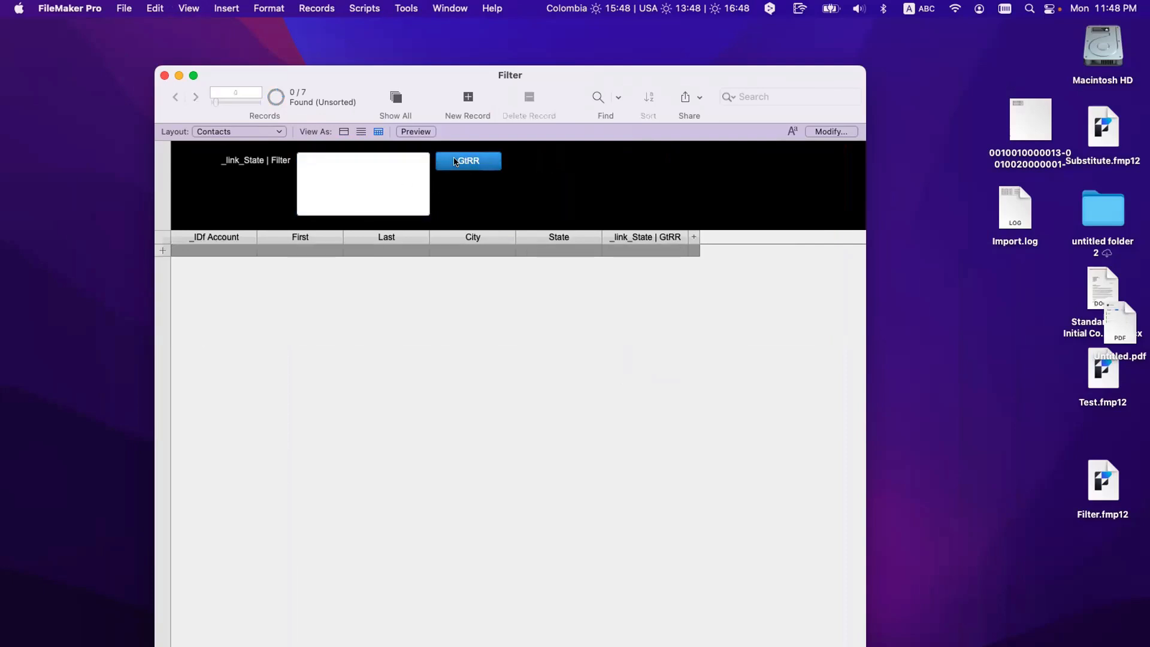
# Step: Open the _link_State | Filter field options and start an auto-entered calculated value
pyautogui.press('super+shift+d')
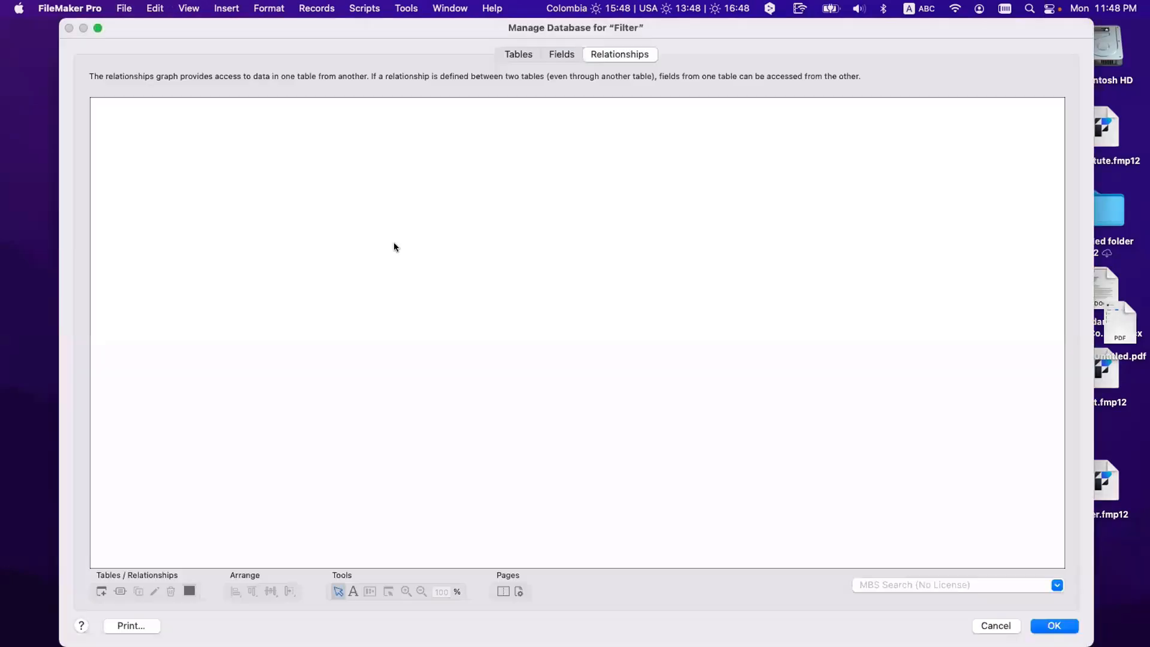
pyautogui.click(561, 54)
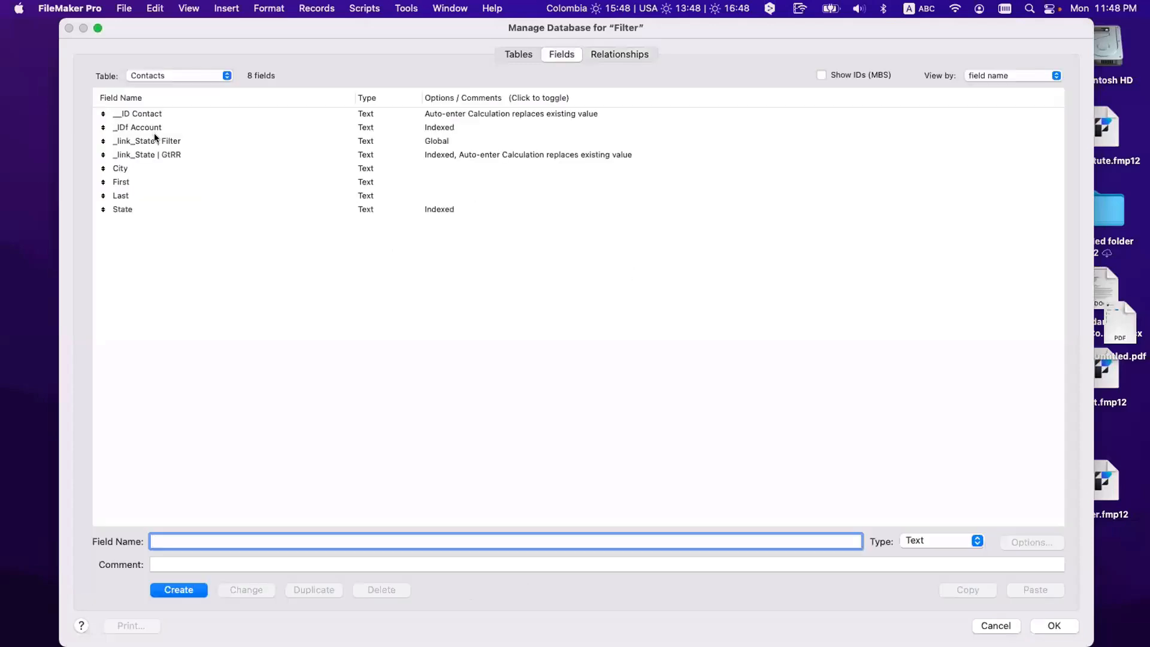
pyautogui.click(119, 144)
pyautogui.hscroll(1, 119, 147)
pyautogui.hscroll(-1, 183, 145)
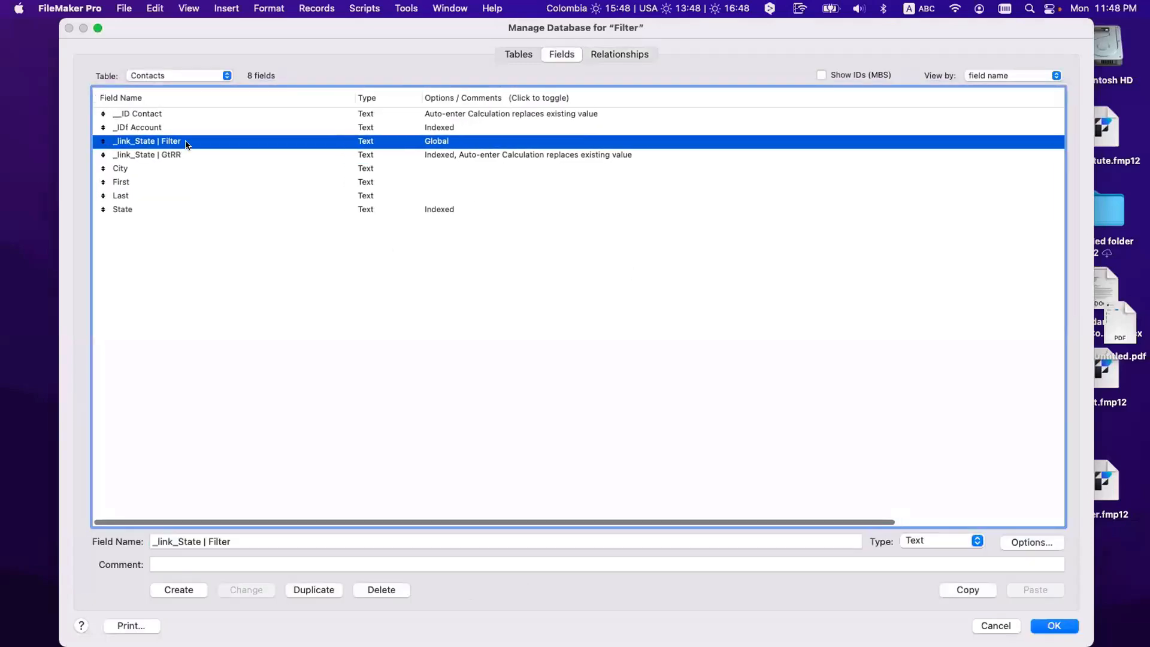
pyautogui.doubleClick(186, 143)
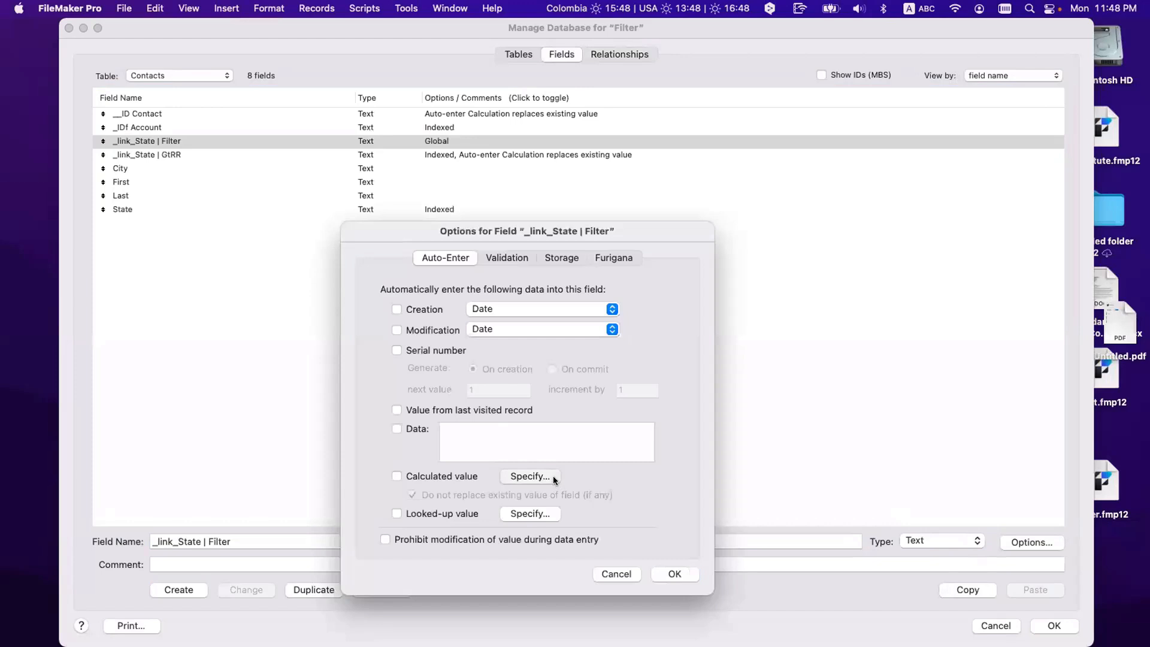
pyautogui.click(553, 475)
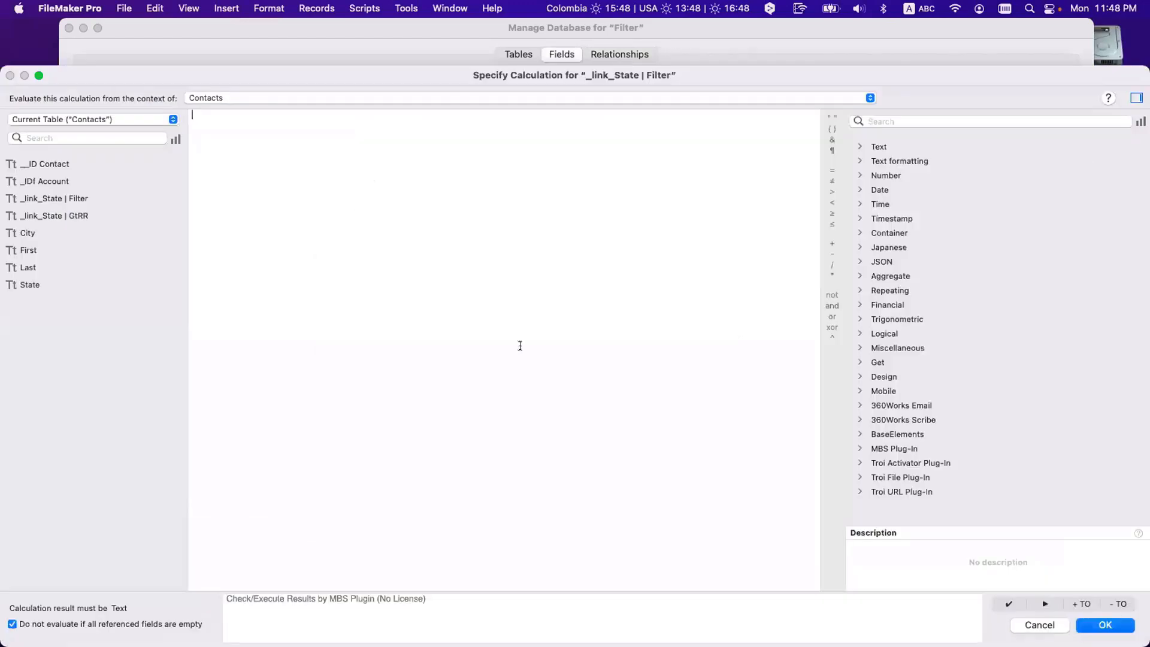
# Step: Build the formula start If ( IsEmpty ( Self ) ) after a false start with Choose
pyautogui.write('If')
pyautogui.press('Return')
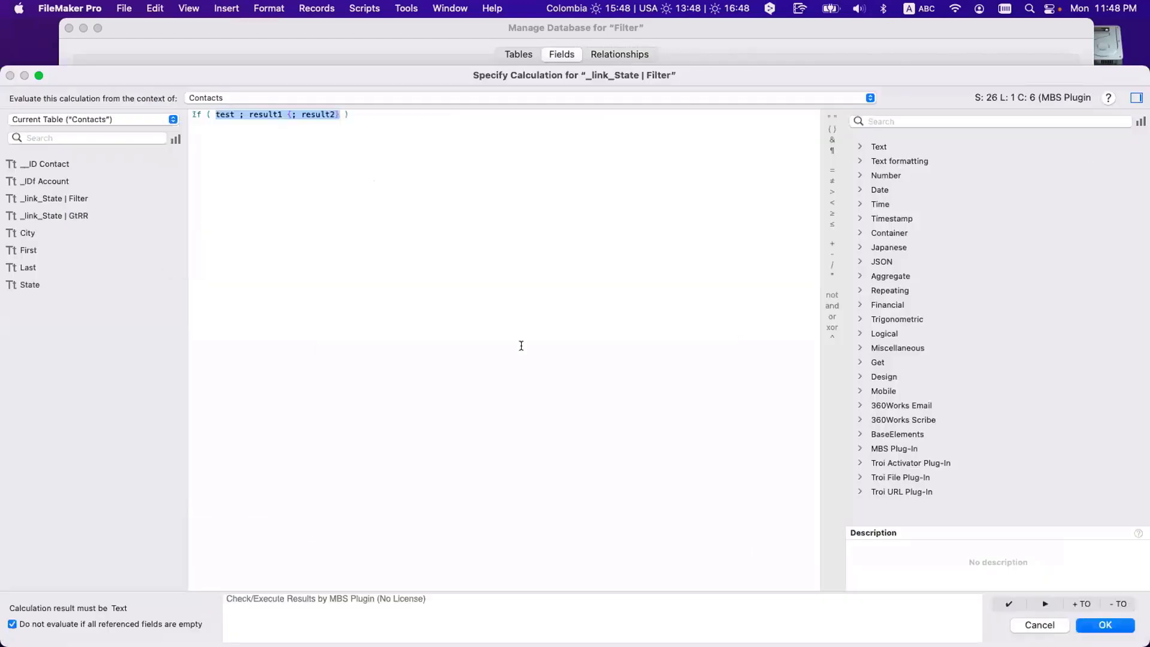
pyautogui.write('Cho')
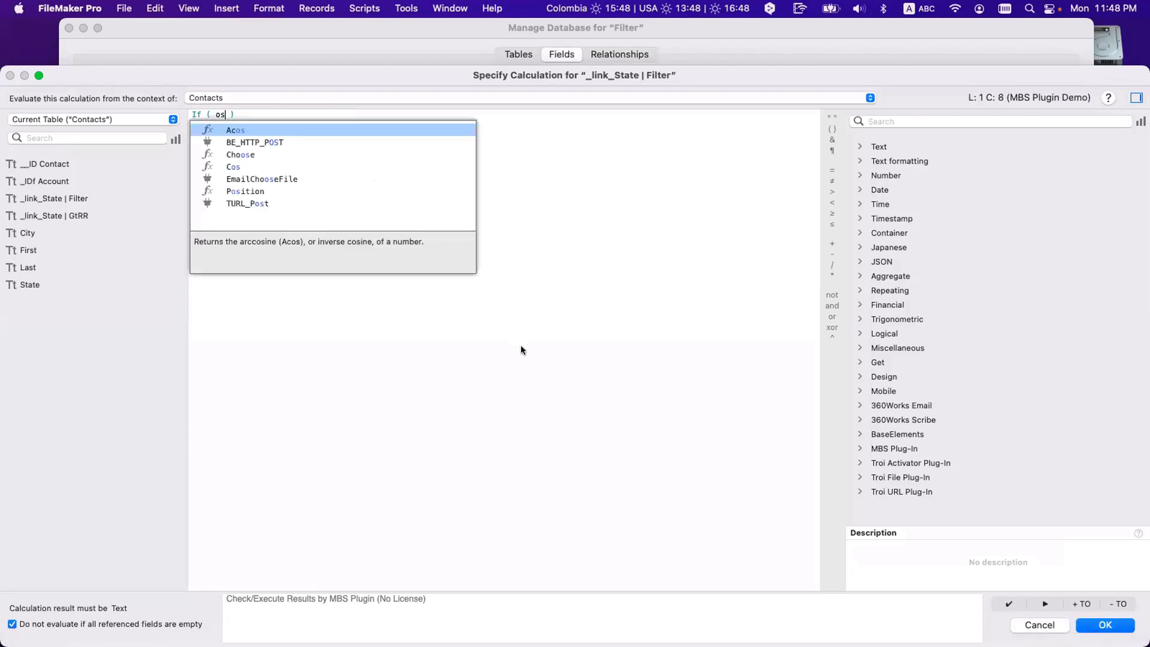
pyautogui.press('Return')
pyautogui.press('super+a')
pyautogui.press('BackSpace')
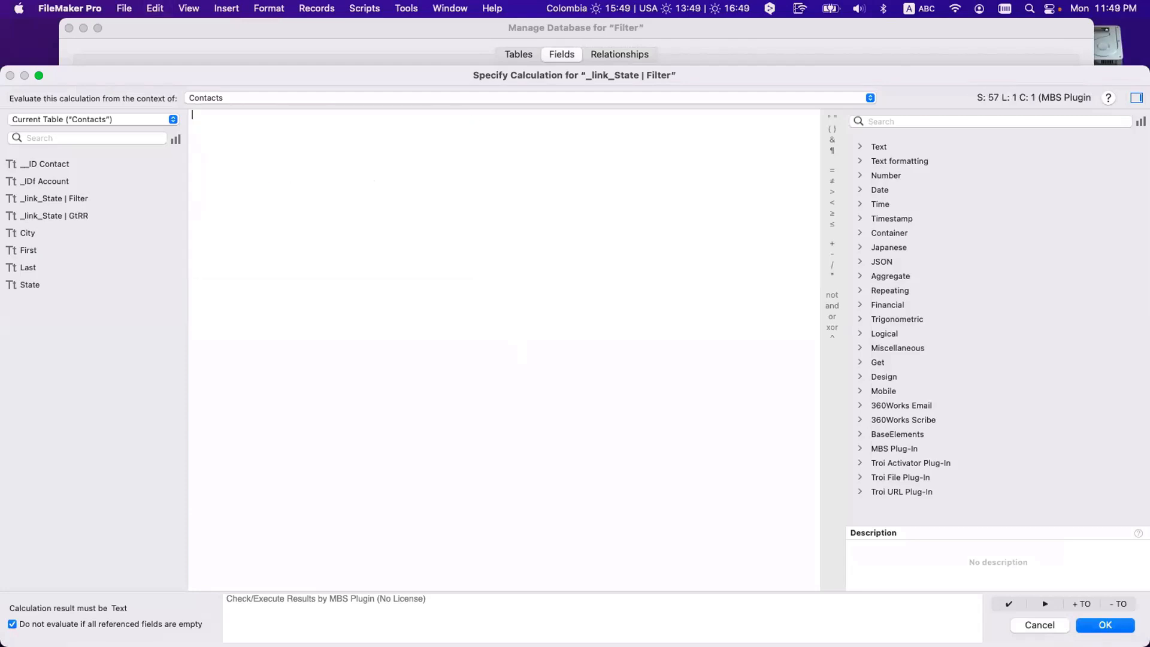
pyautogui.write('If')
pyautogui.press('Return')
pyautogui.write('IsE')
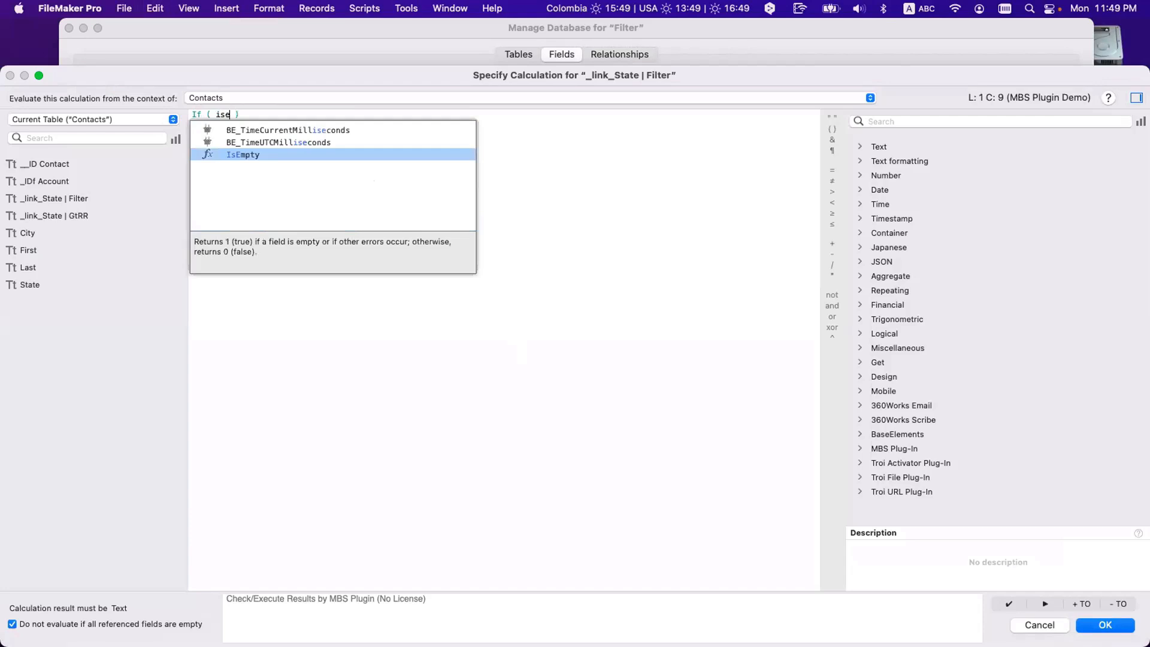
pyautogui.press('Return')
pyautogui.write('Self')
pyautogui.press('Return')
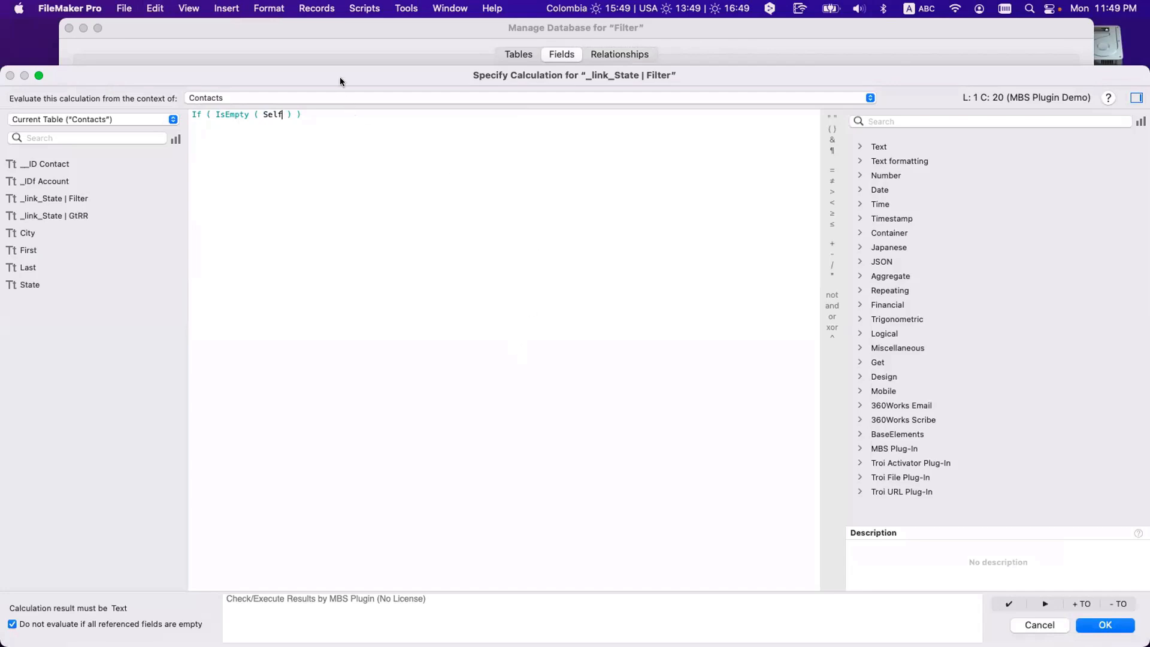
# Step: Complete the formula by adding '; 1 ; Self' as the If results
pyautogui.moveTo(339, 79); pyautogui.dragTo(552, 333)
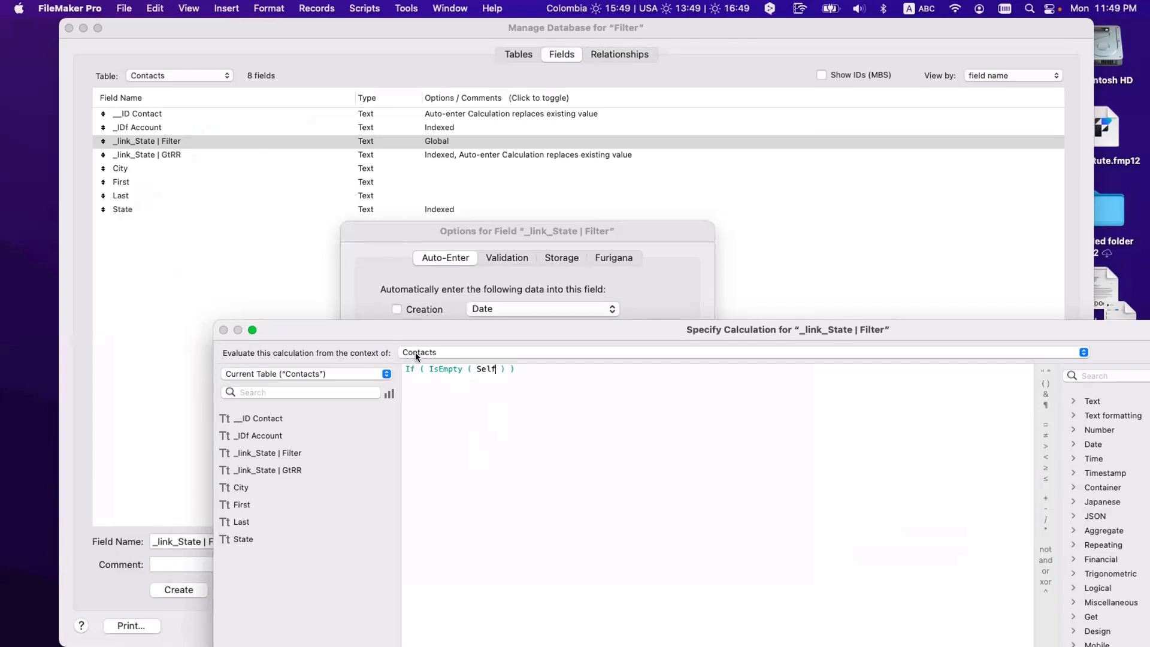
pyautogui.moveTo(386, 326); pyautogui.dragTo(576, 502)
pyautogui.moveTo(522, 229); pyautogui.dragTo(476, 188)
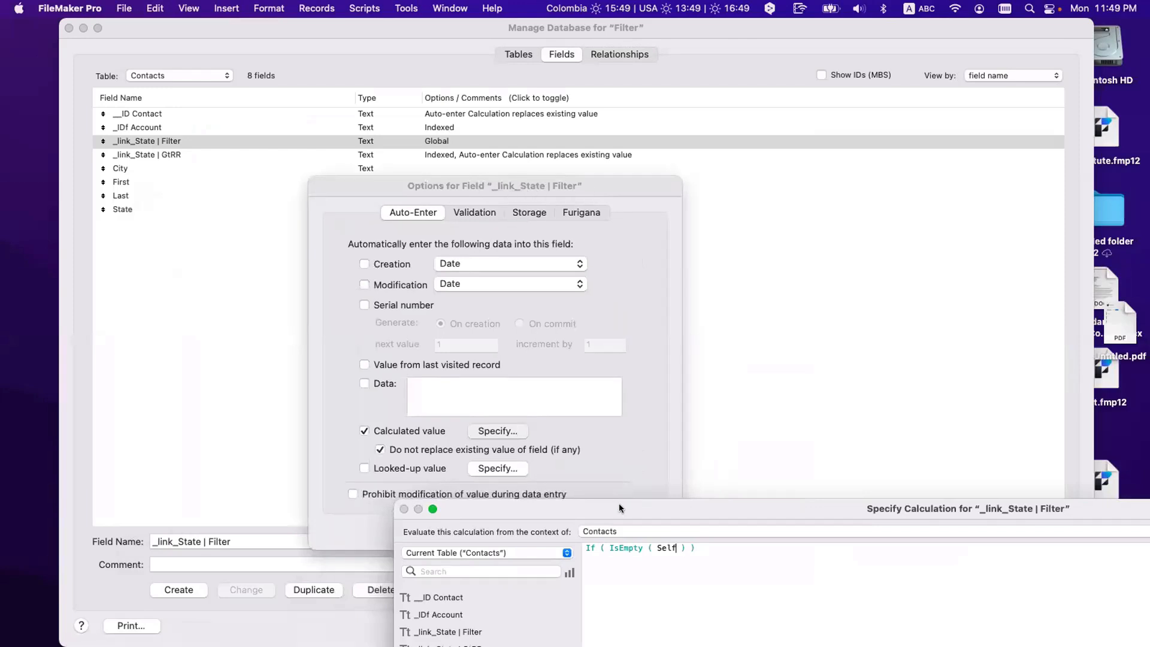
pyautogui.moveTo(620, 503); pyautogui.dragTo(486, 230)
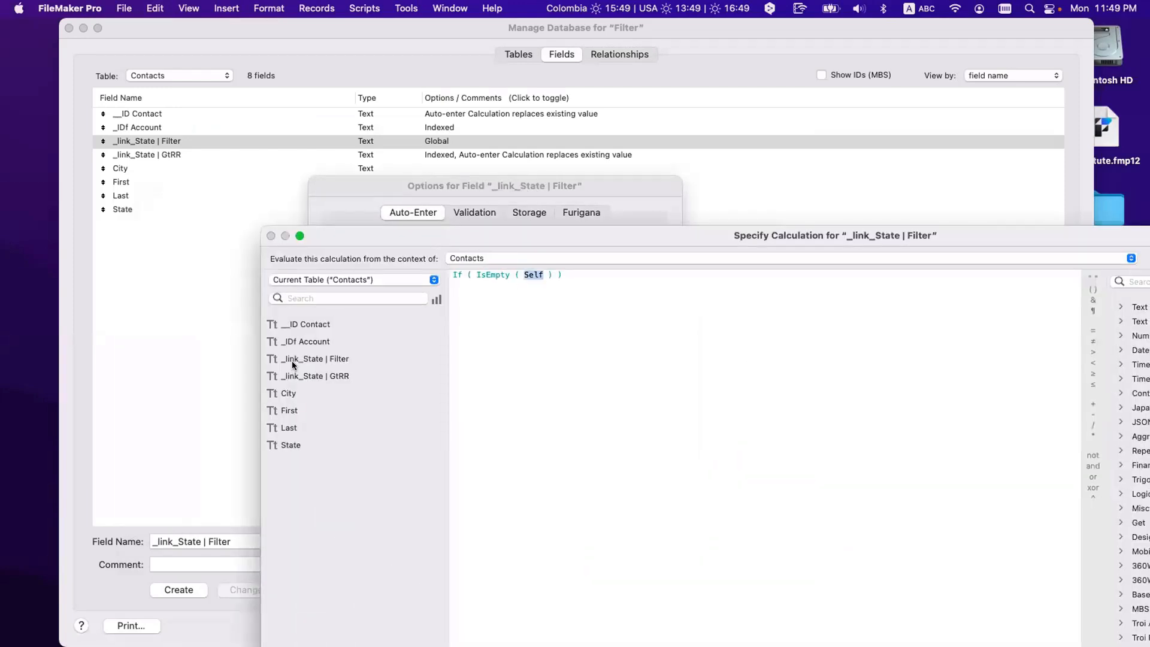
pyautogui.click(556, 276)
pyautogui.write('; 1 ; Self')
pyautogui.press('Escape')
# Step: Accept If ( IsEmpty ( Self ) ; 1 ; Self ), allow replacing existing values, and save
pyautogui.doubleClick(535, 275)
pyautogui.click(569, 275)
pyautogui.doubleClick(591, 274)
pyautogui.write('\\')
pyautogui.press('super+z')
pyautogui.press('Return')
pyautogui.click(511, 446)
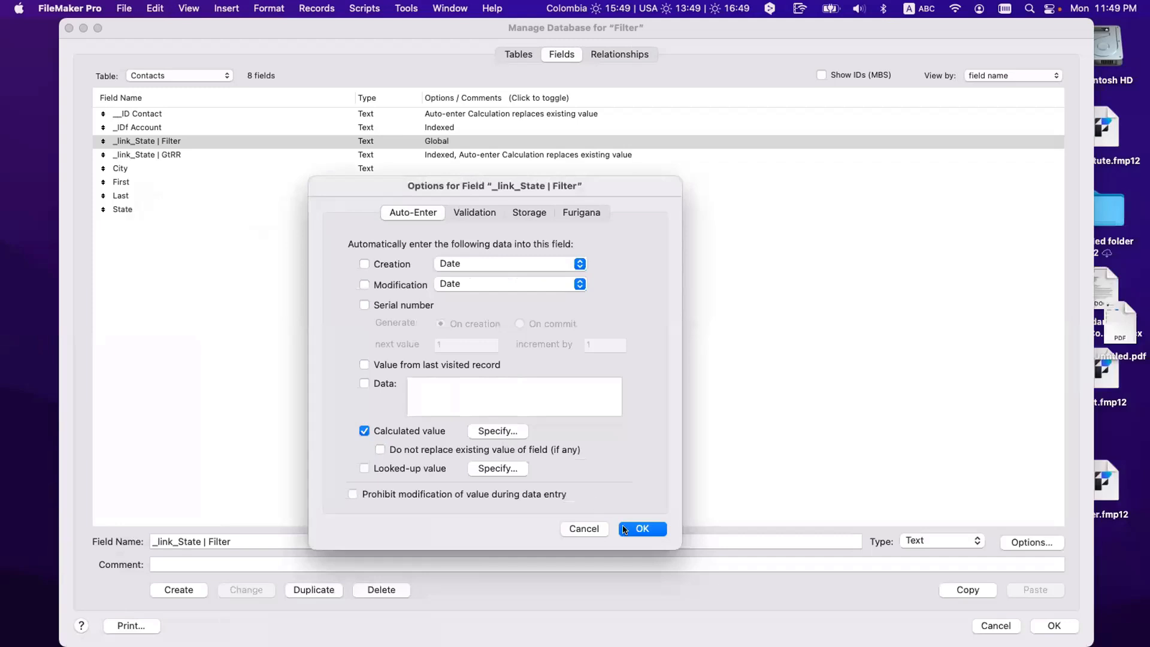
pyautogui.click(627, 531)
pyautogui.click(1039, 628)
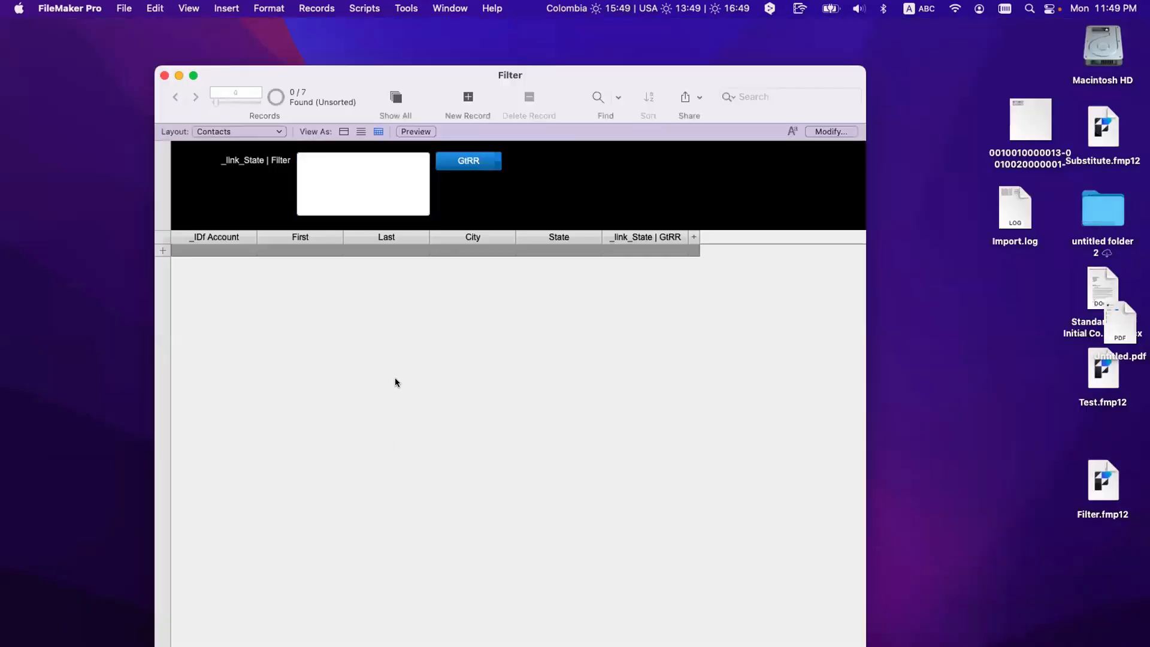
# Step: Filter the contacts by CA, TX and GR, showing four records
pyautogui.click(339, 190)
pyautogui.write('CA ')
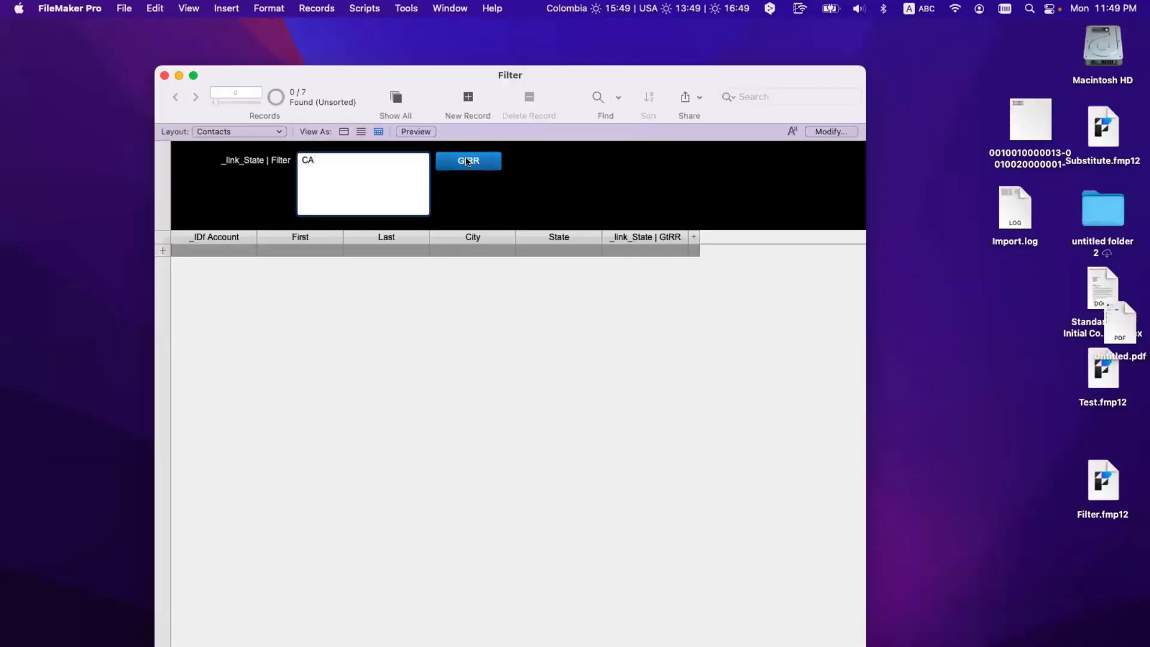
pyautogui.write('TX ')
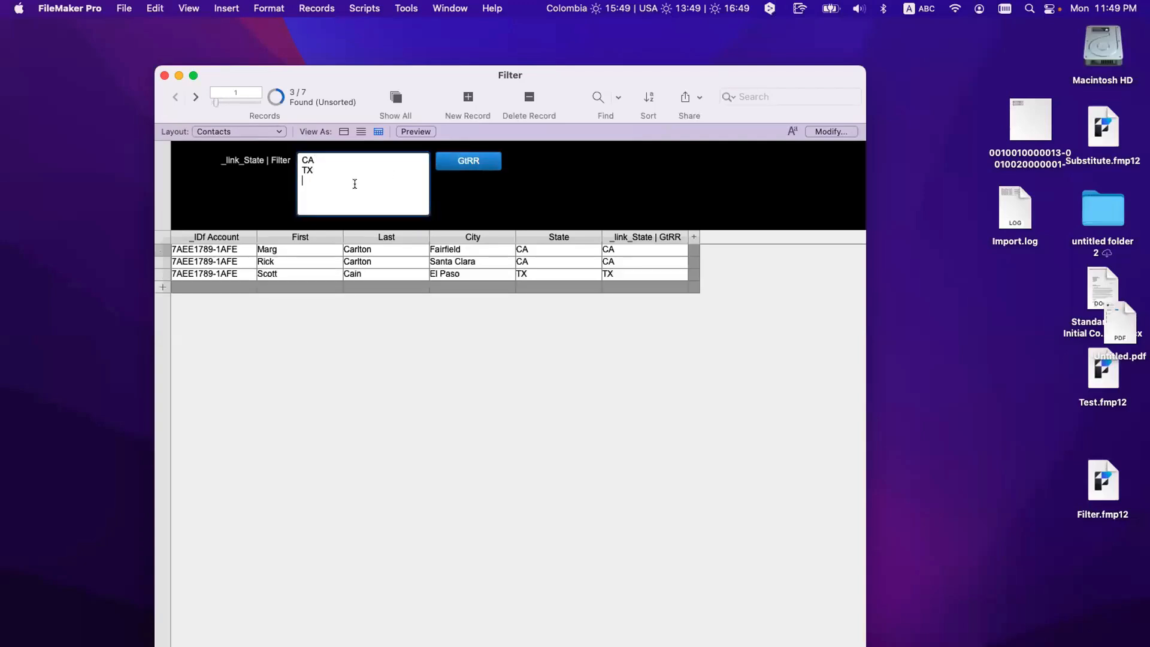
pyautogui.write('GR')
pyautogui.click(440, 161)
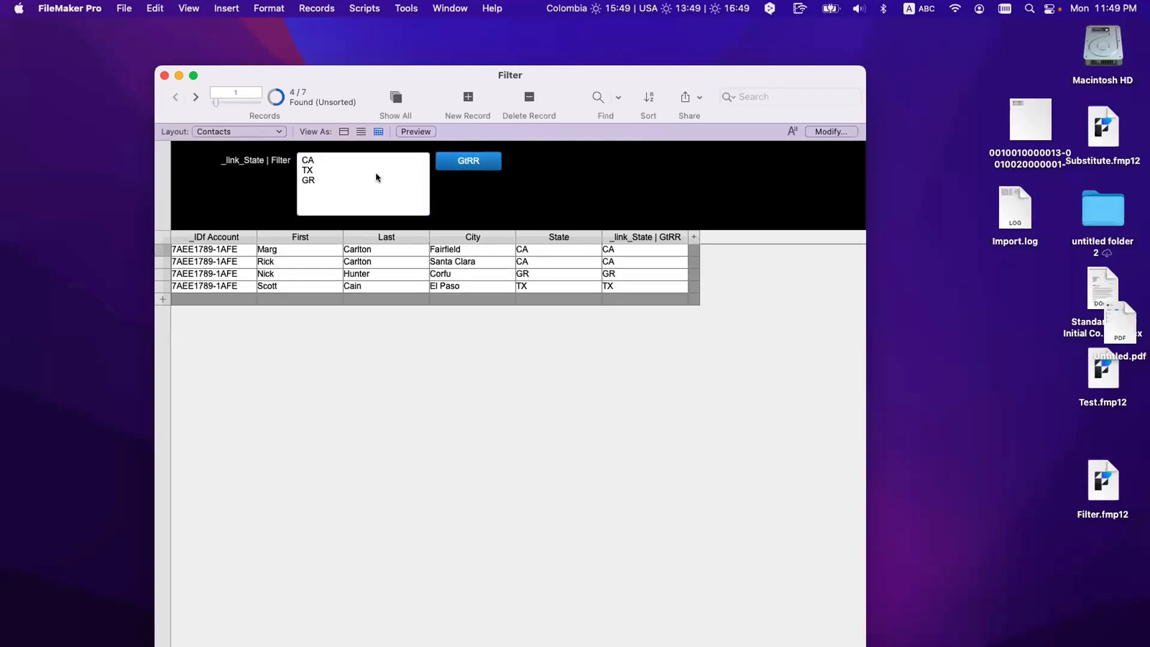
# Step: Replace the state codes with 1 and run the filter to show all contacts
pyautogui.moveTo(376, 180); pyautogui.dragTo(304, 159)
pyautogui.press('BackSpace')
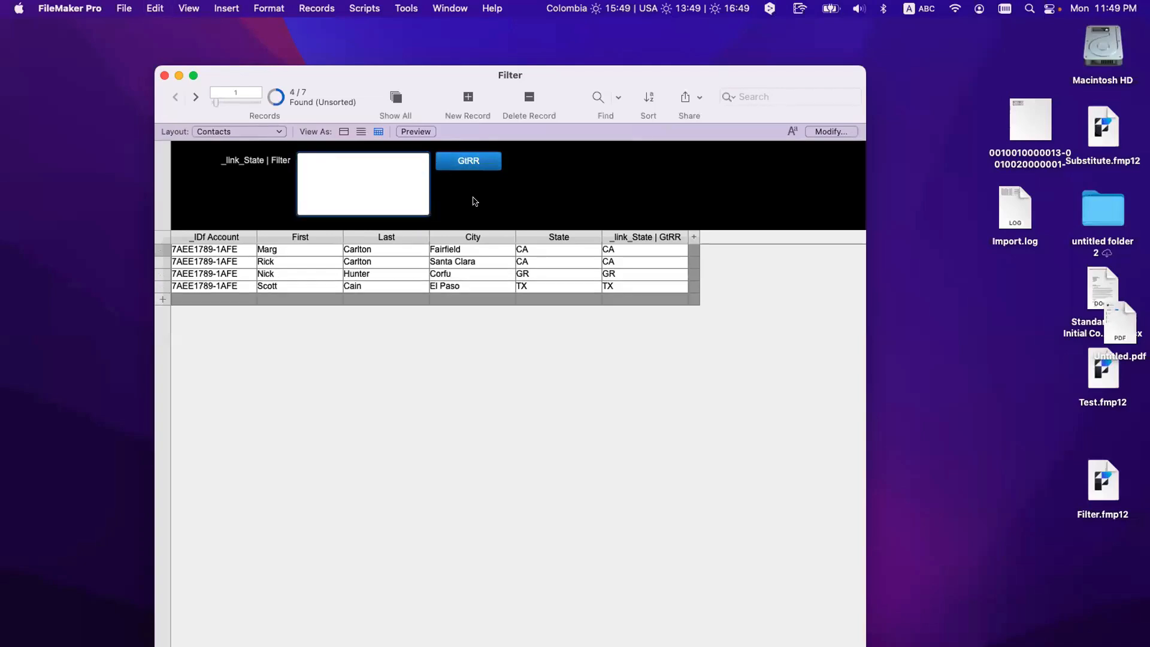
pyautogui.write('1')
pyautogui.click(456, 161)
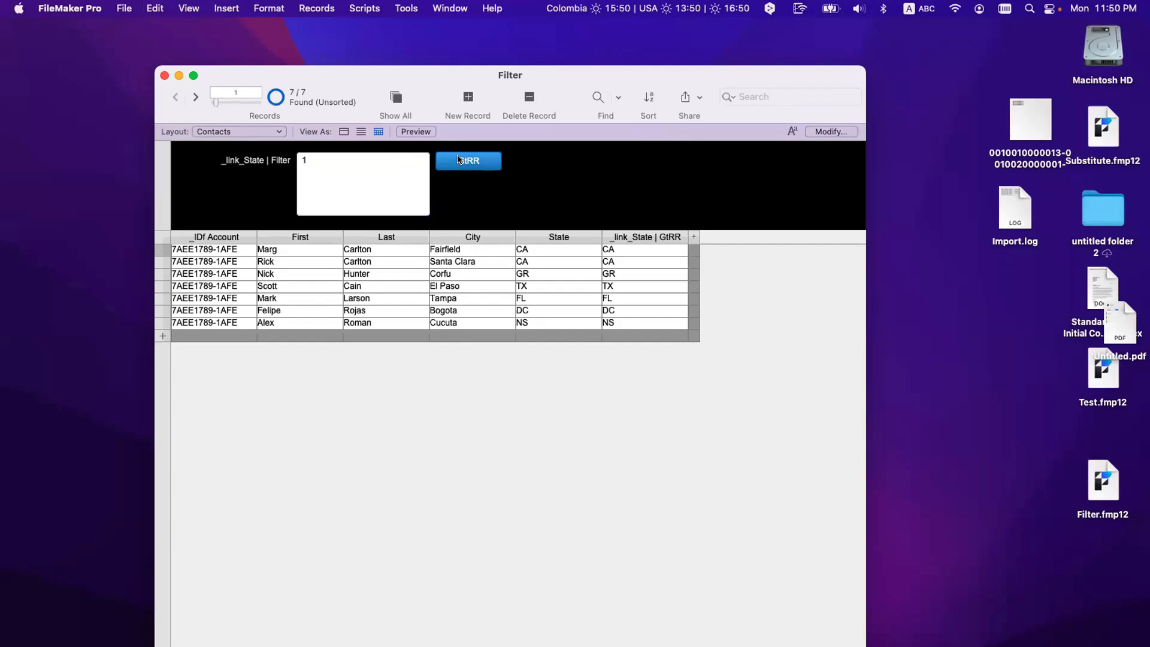
pyautogui.click(341, 184)
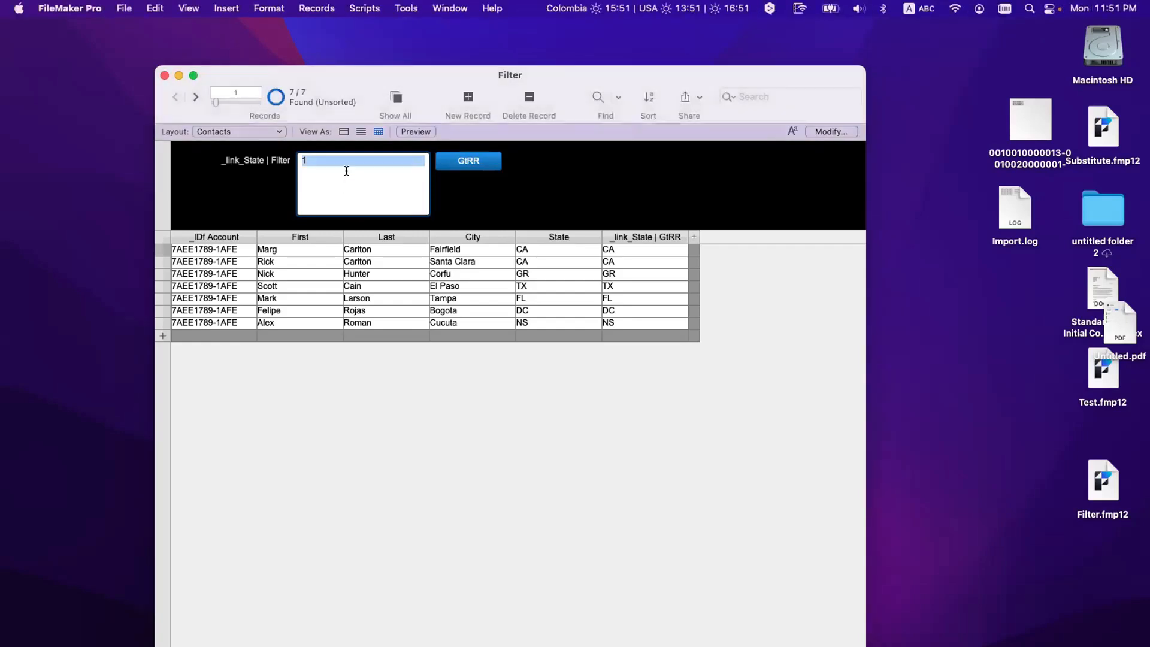
# Step: Inspect the Contacts filter match field in the relationship graph, then close without saving
pyautogui.click(349, 162)
pyautogui.press('super+a')
pyautogui.press('super+shift+d')
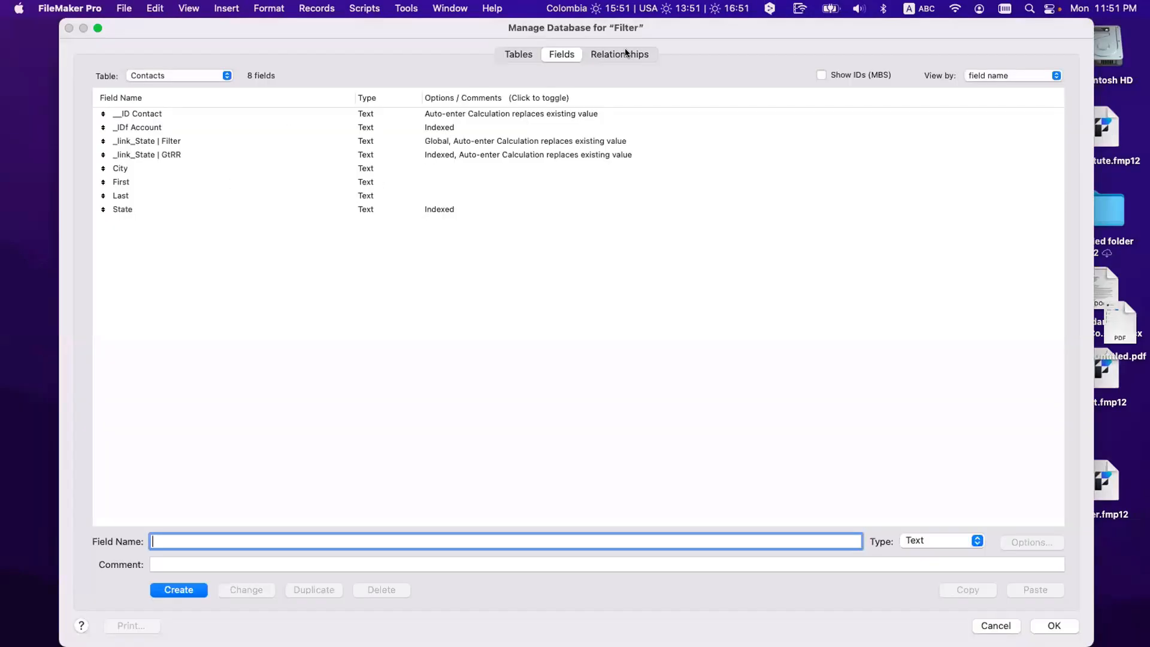
pyautogui.click(623, 54)
pyautogui.click(293, 140)
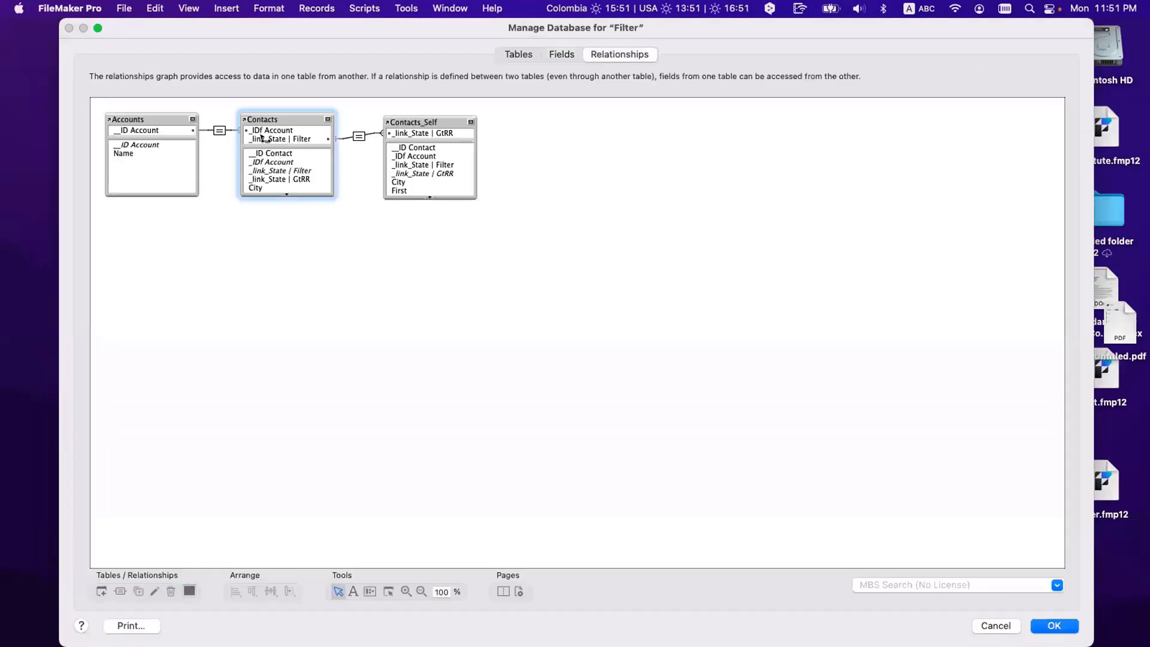
pyautogui.click(258, 137)
pyautogui.click(281, 136)
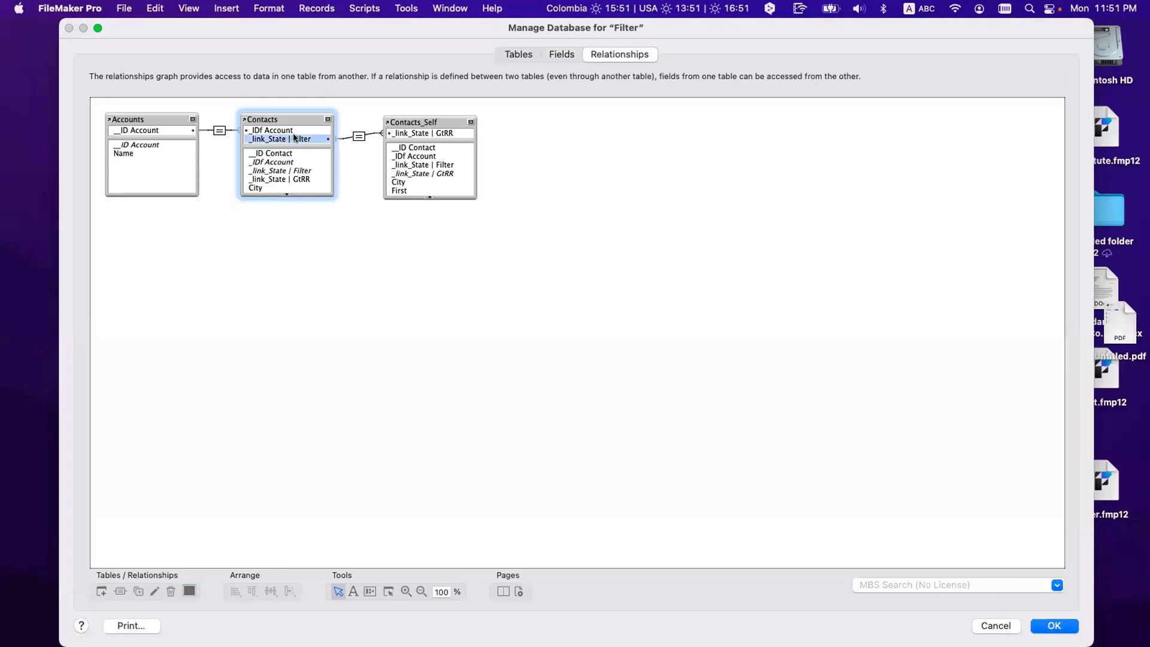
pyautogui.press('Escape')
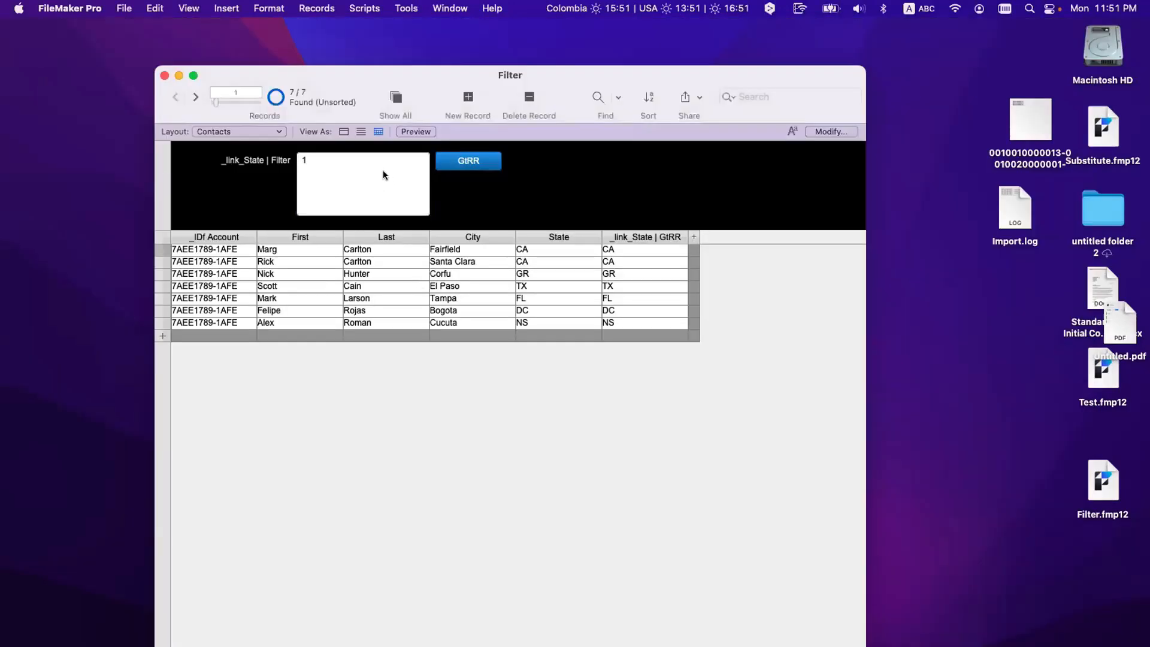
# Step: Clear the Filter field, enter 1 and apply it to list all 7 contacts
pyautogui.click(383, 171)
pyautogui.press('super+a')
pyautogui.press('BackSpace')
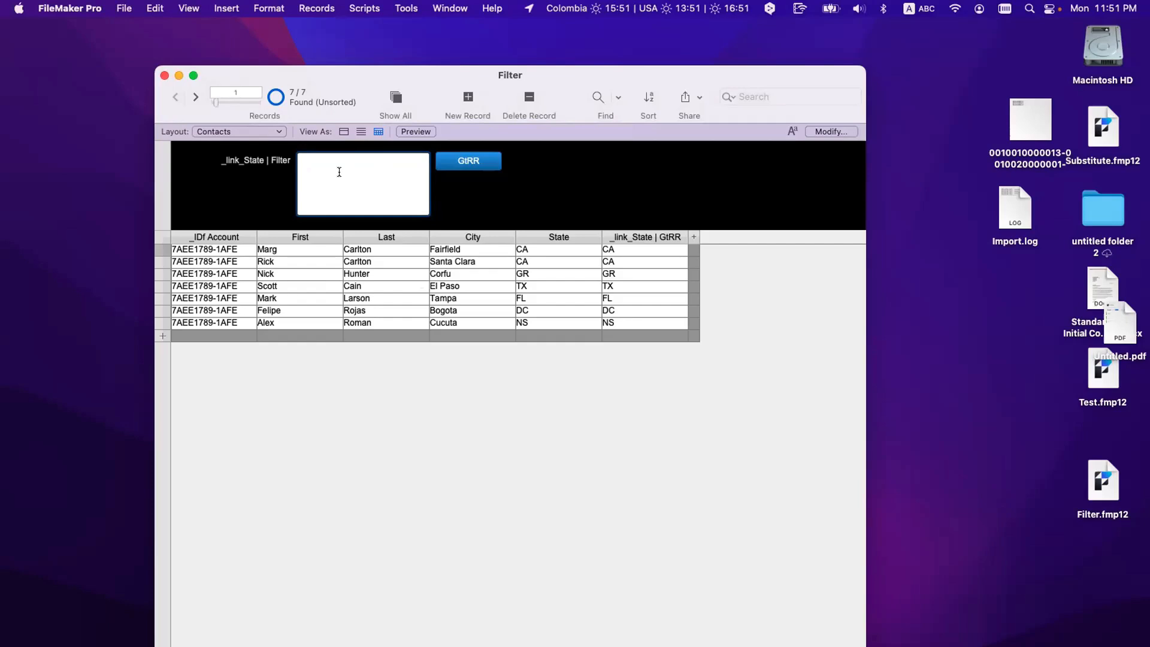
pyautogui.write('1')
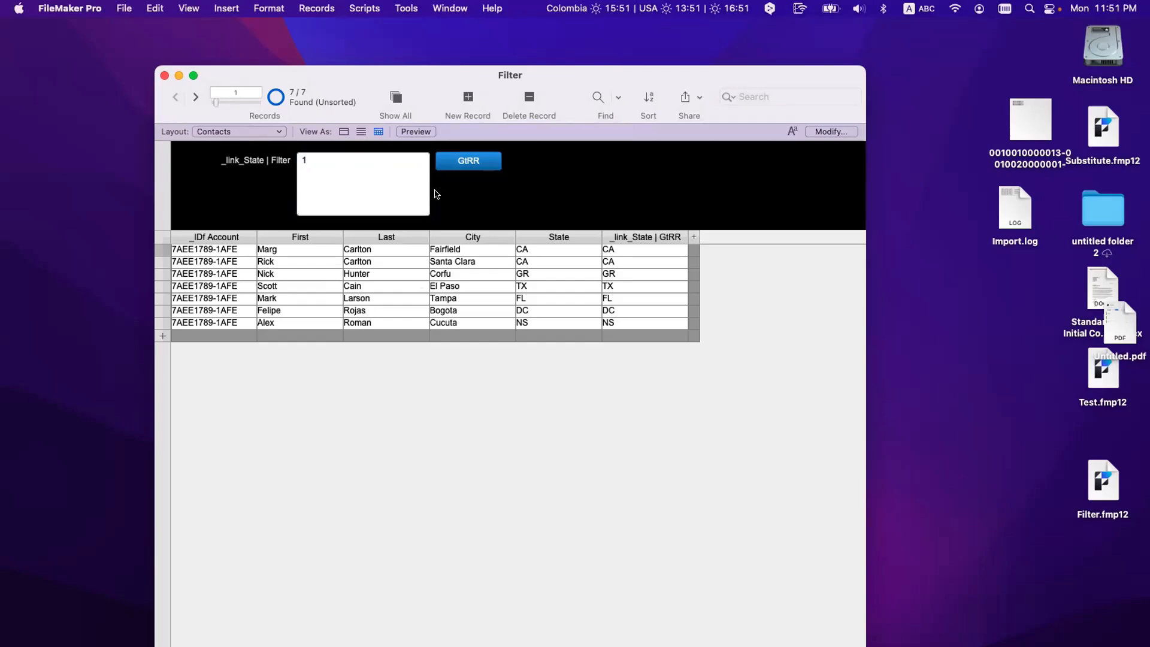
pyautogui.click(459, 162)
pyautogui.click(620, 298)
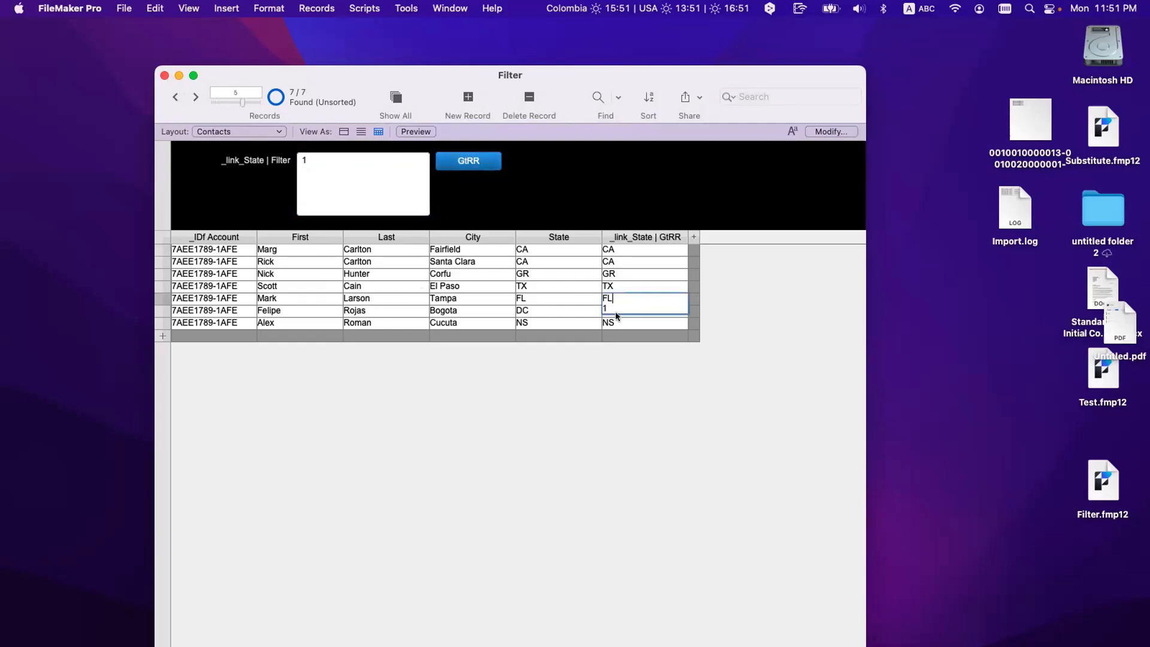
pyautogui.moveTo(612, 307); pyautogui.dragTo(584, 310)
pyautogui.click(615, 294)
pyautogui.click(304, 157)
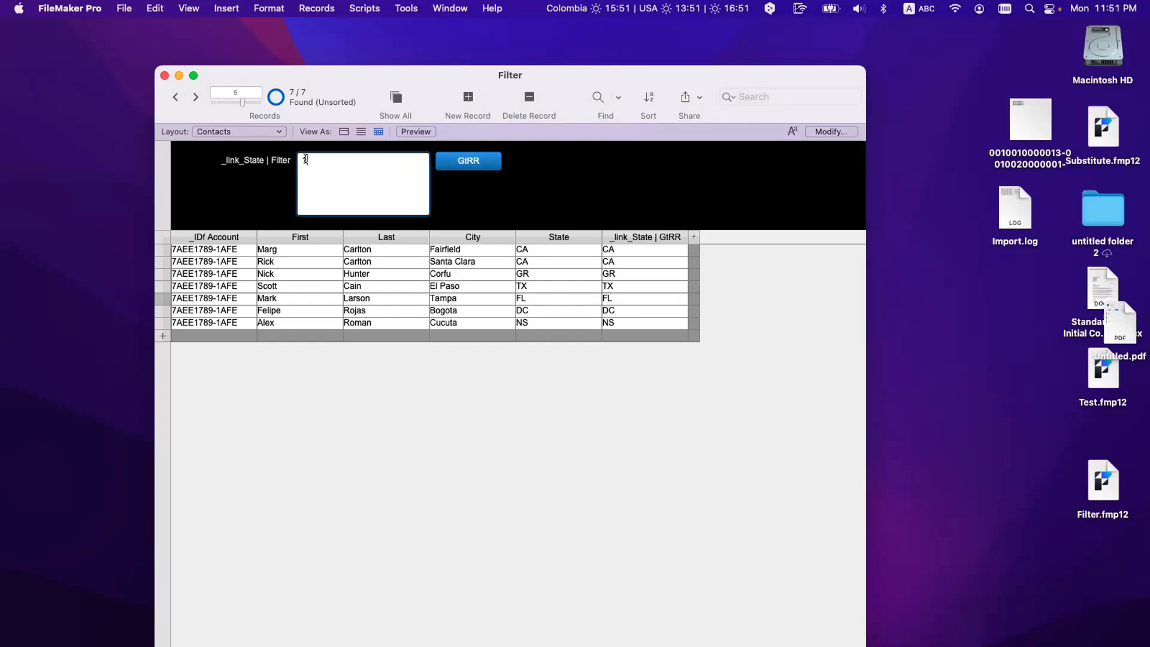
pyautogui.click(659, 294)
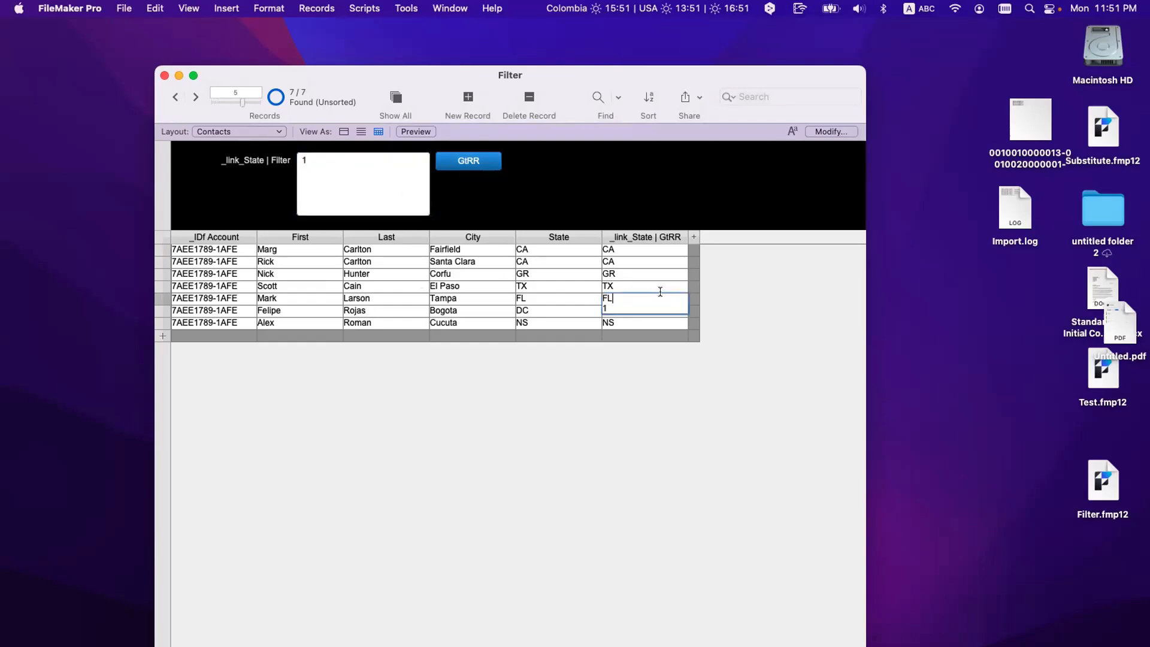
pyautogui.click(609, 252)
pyautogui.press('super+a')
pyautogui.click(615, 273)
pyautogui.click(617, 311)
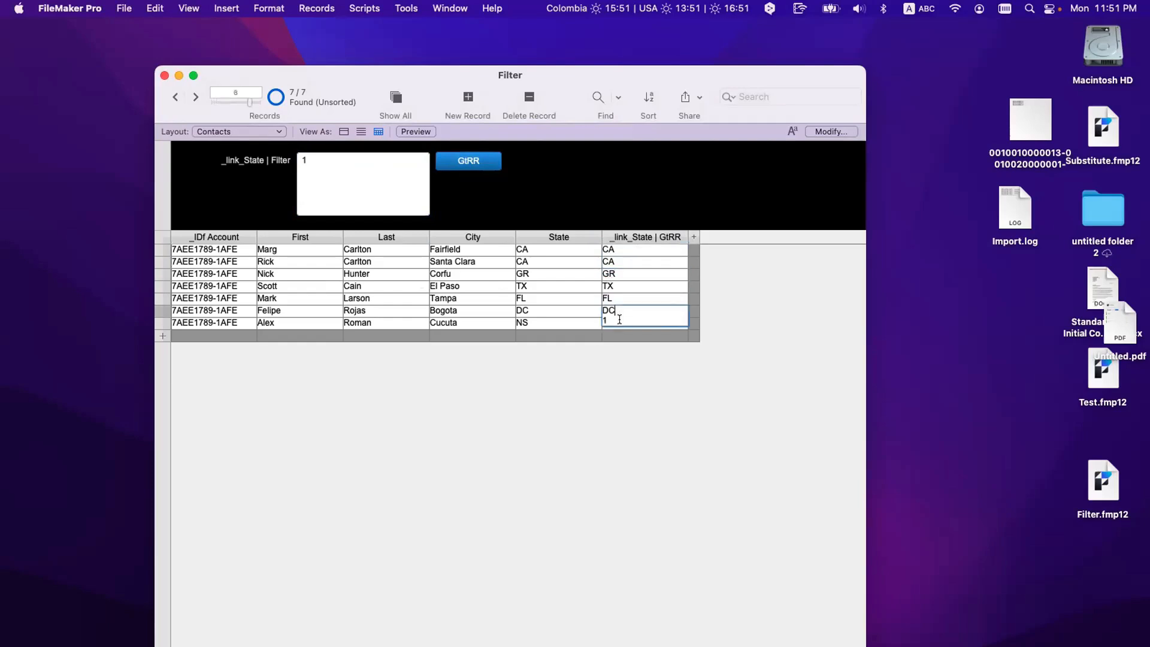
pyautogui.click(637, 393)
pyautogui.click(354, 165)
pyautogui.press('super+a')
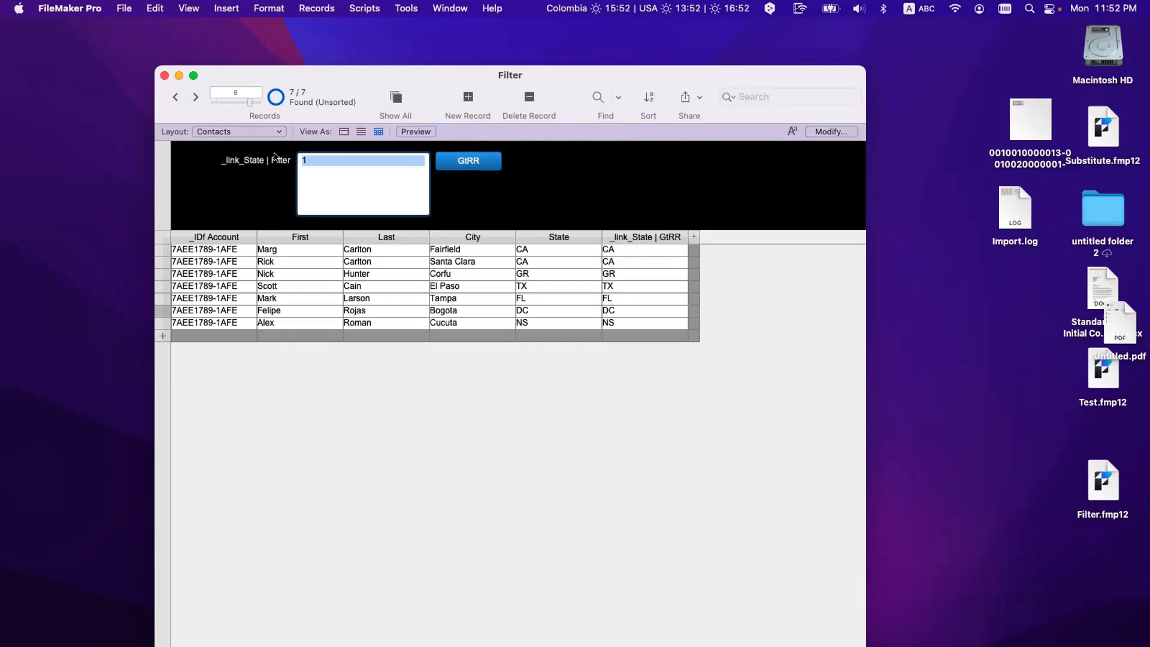
pyautogui.write('DC')
pyautogui.click(483, 162)
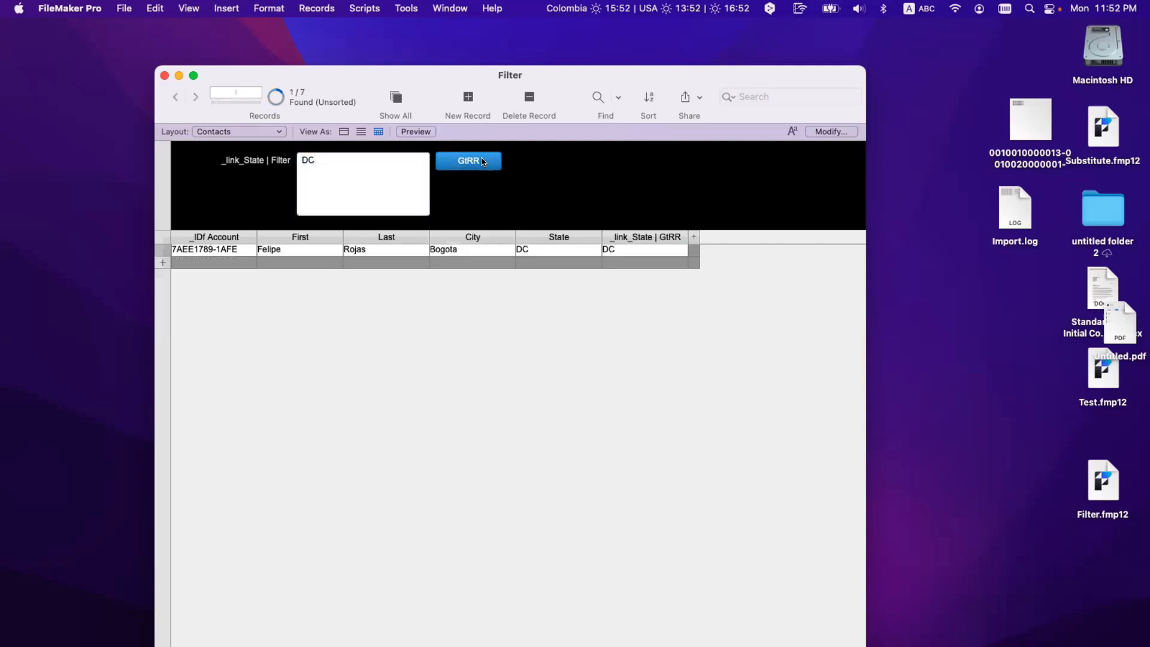
pyautogui.click(604, 254)
pyautogui.click(477, 174)
pyautogui.click(398, 97)
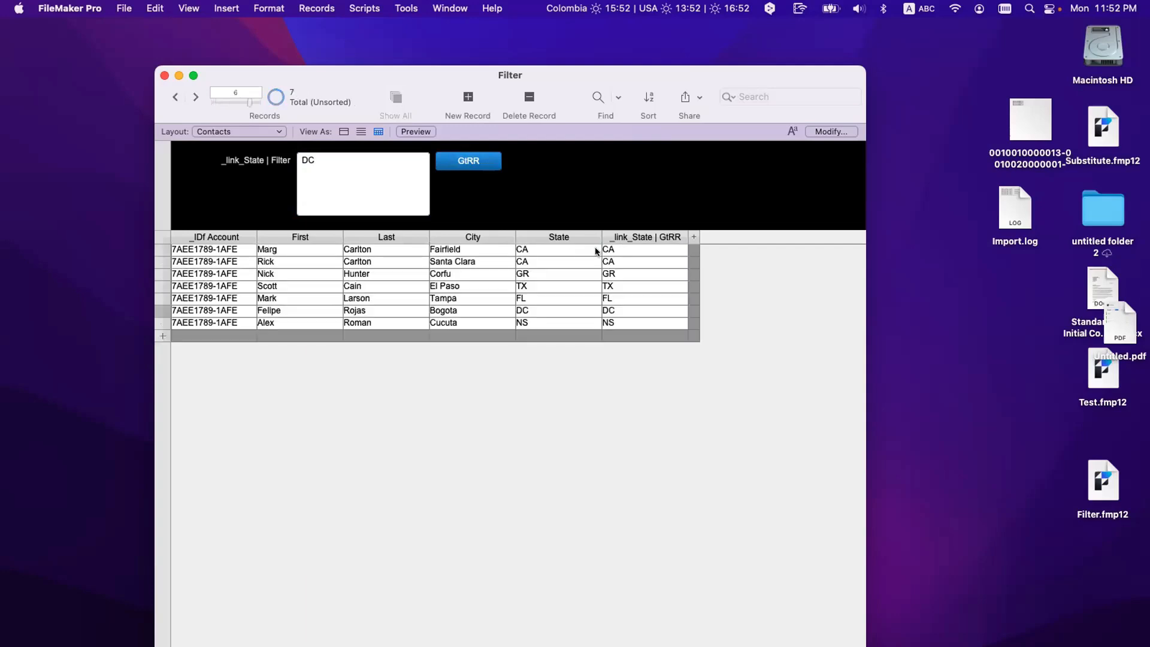
pyautogui.click(617, 305)
pyautogui.moveTo(617, 305); pyautogui.dragTo(594, 305)
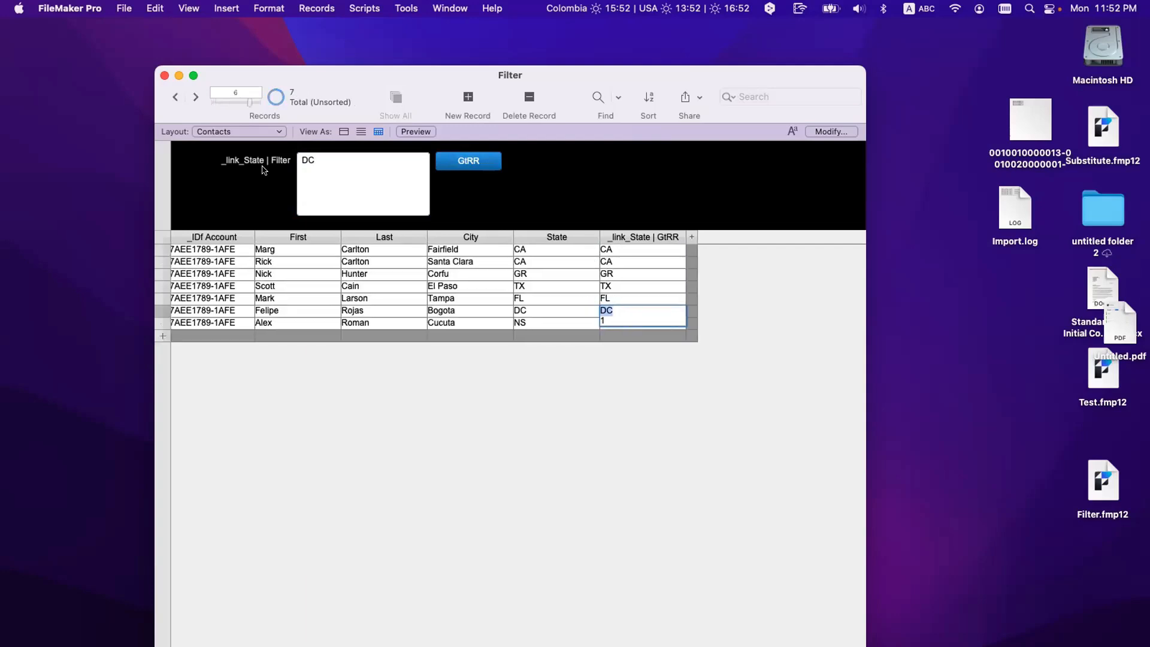
pyautogui.click(329, 171)
pyautogui.write('1')
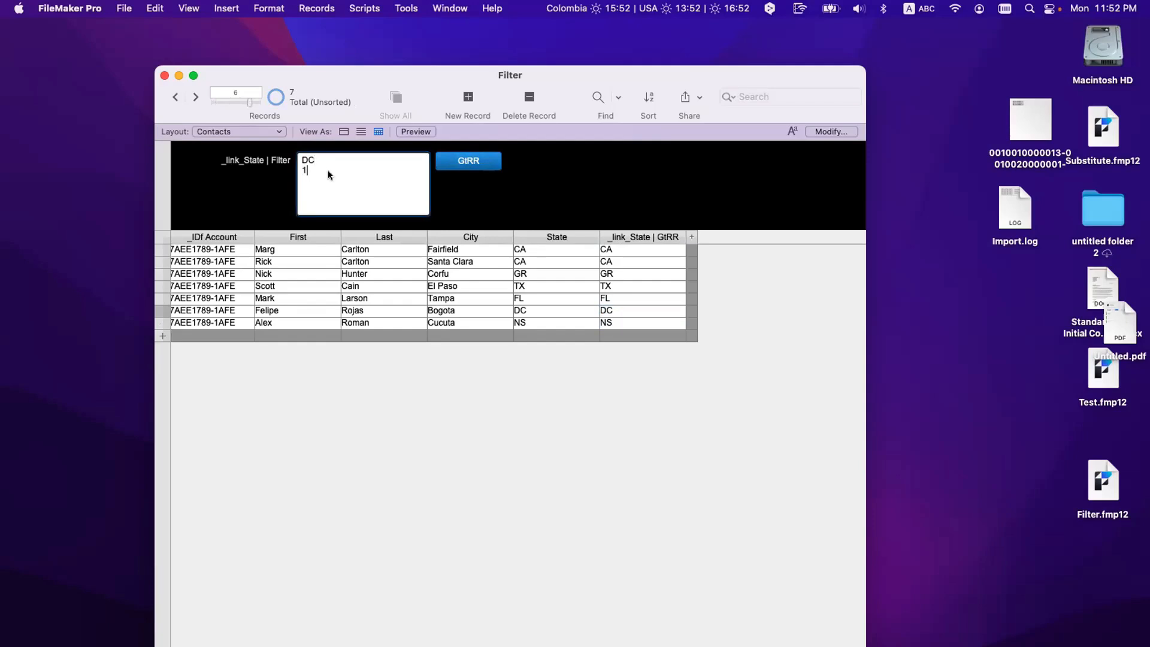
pyautogui.click(469, 160)
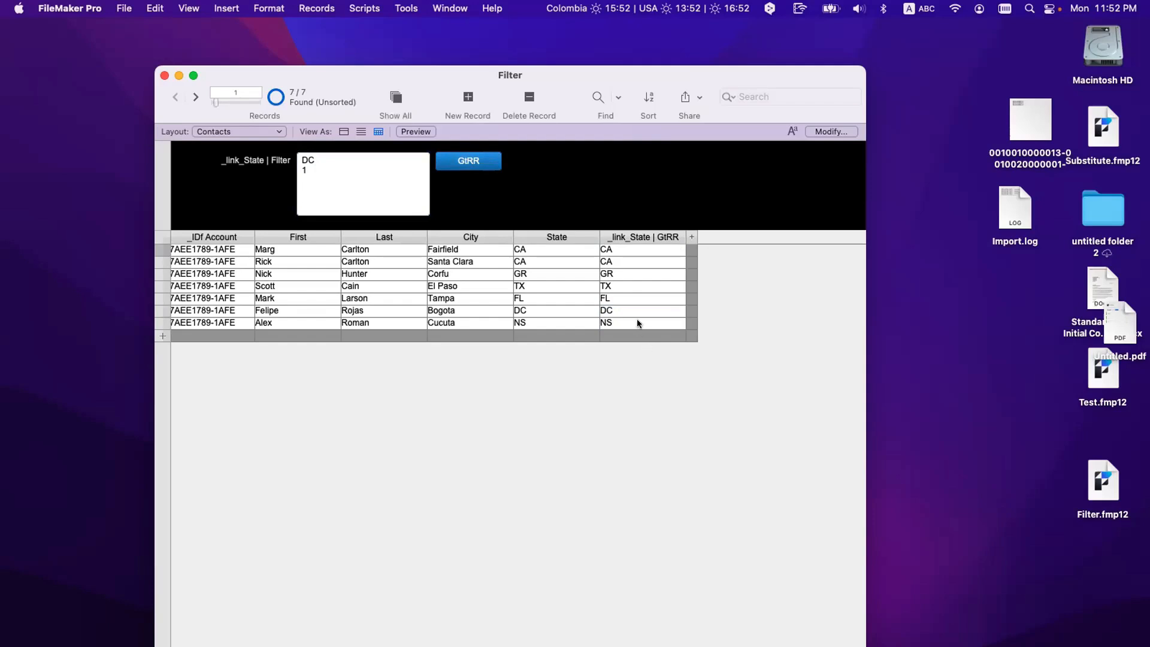
pyautogui.click(311, 190)
pyautogui.press('BackSpace')
pyautogui.press('BackSpace')
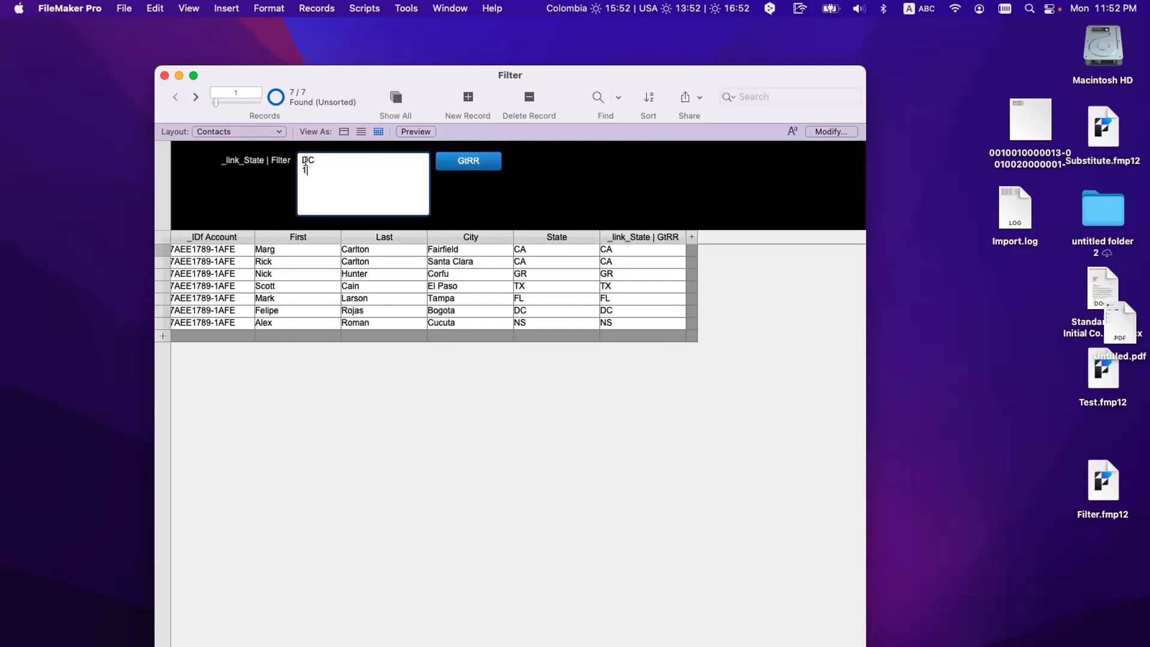
pyautogui.moveTo(304, 169)
pyautogui.mouseDown()
pyautogui.moveTo(318, 156)
pyautogui.moveTo(292, 156)
pyautogui.mouseUp()
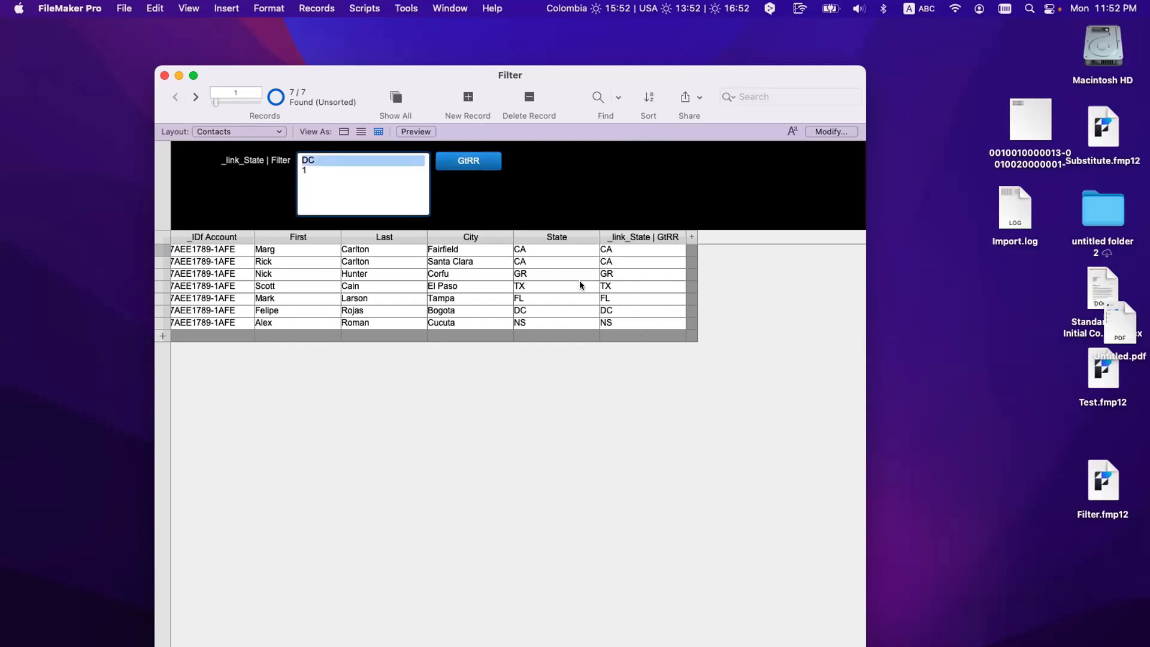
pyautogui.click(367, 179)
pyautogui.moveTo(328, 170); pyautogui.dragTo(294, 170)
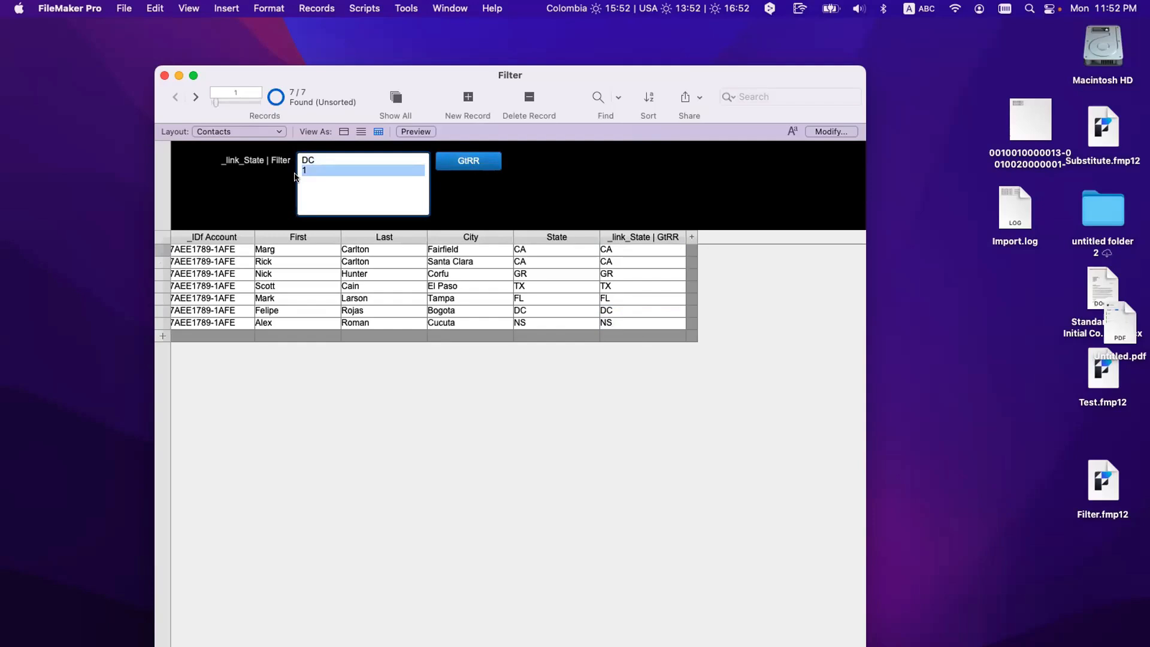
pyautogui.click(629, 257)
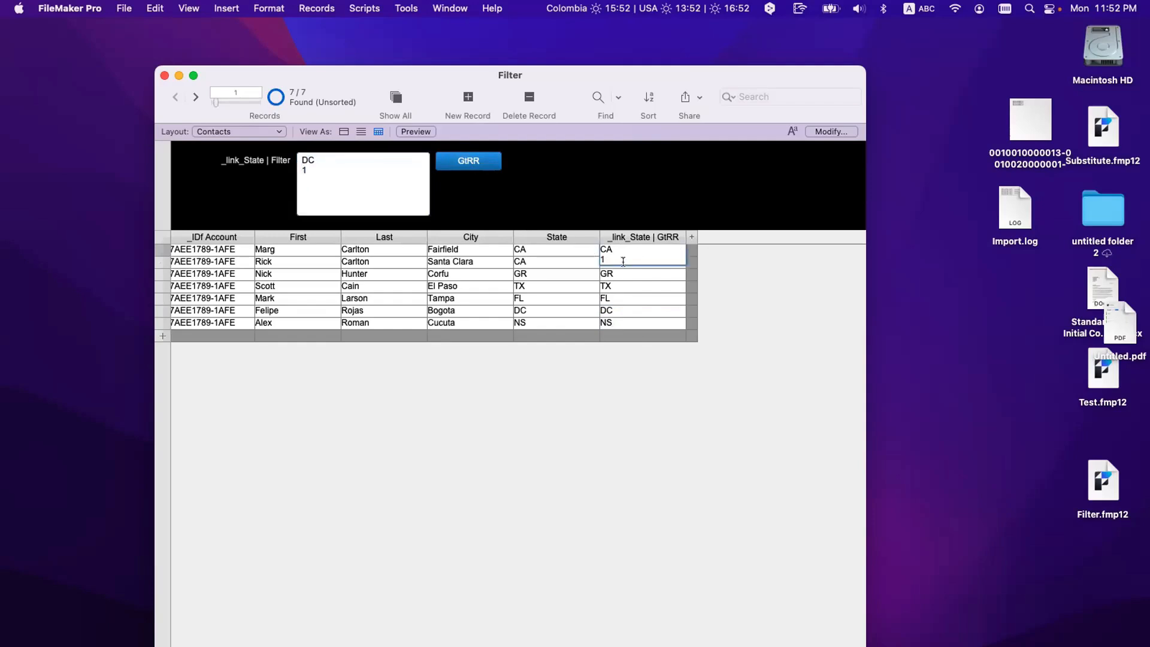
pyautogui.click(615, 273)
pyautogui.click(618, 363)
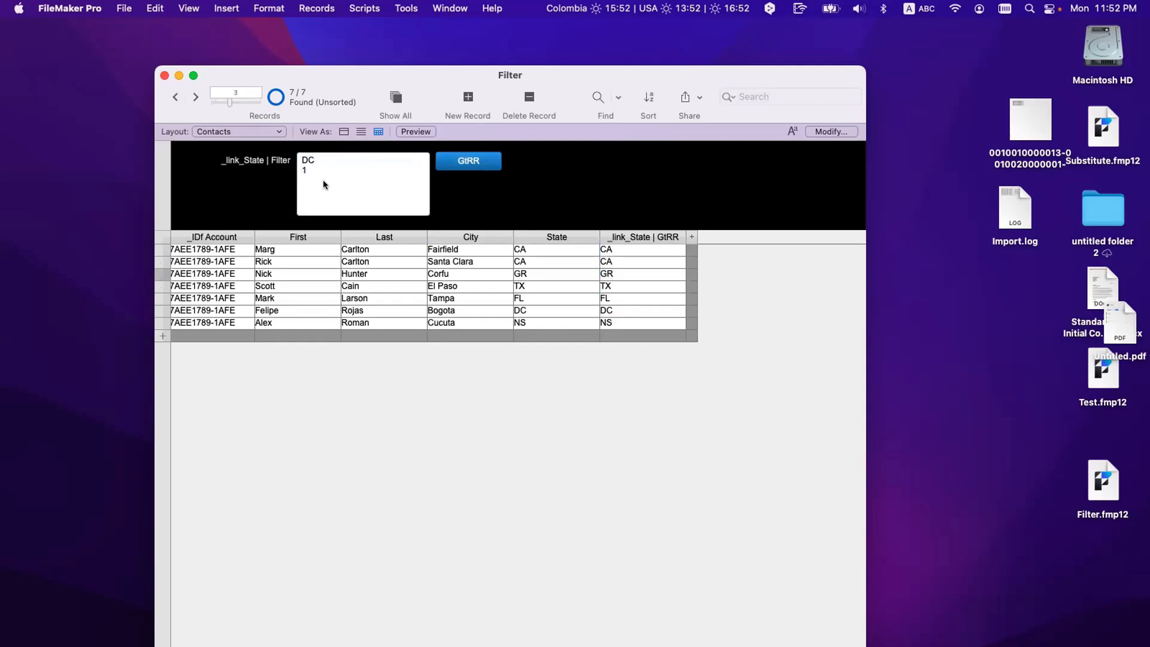
pyautogui.click(319, 173)
pyautogui.click(473, 161)
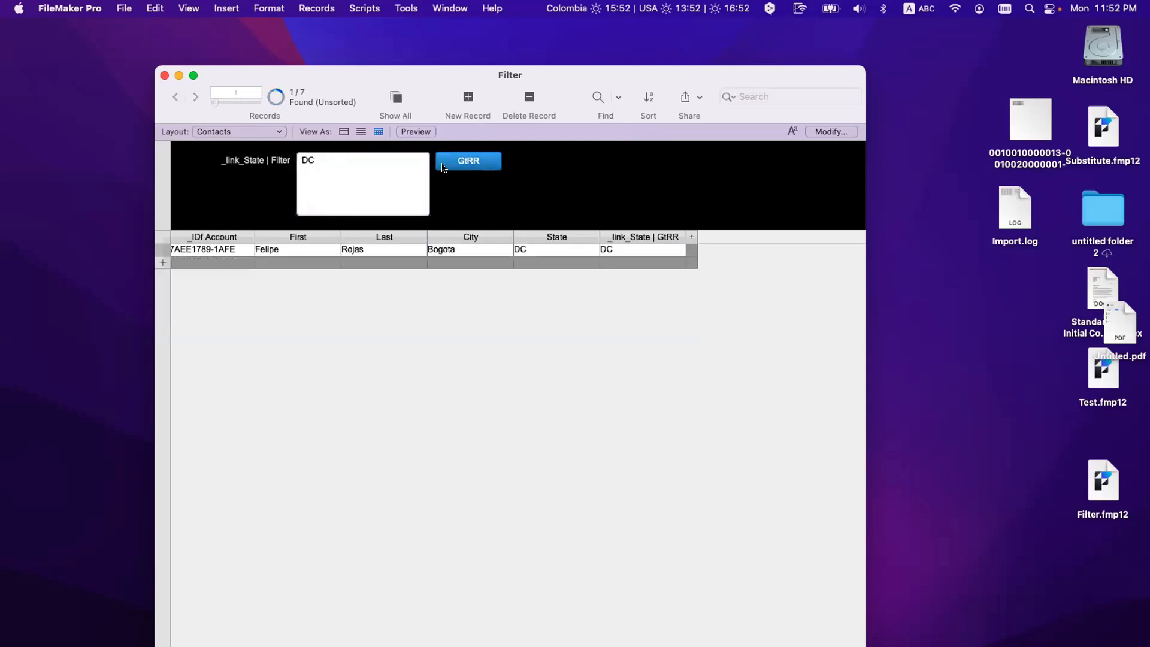
pyautogui.moveTo(352, 158); pyautogui.dragTo(227, 157)
pyautogui.write('1')
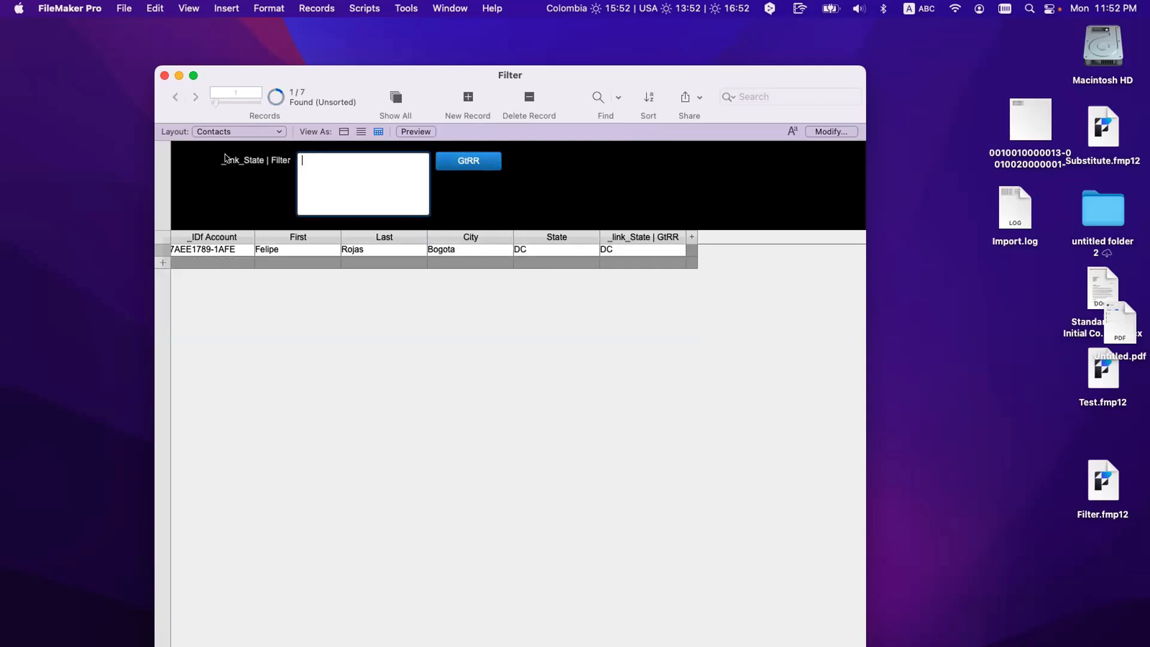
pyautogui.click(456, 168)
pyautogui.click(458, 167)
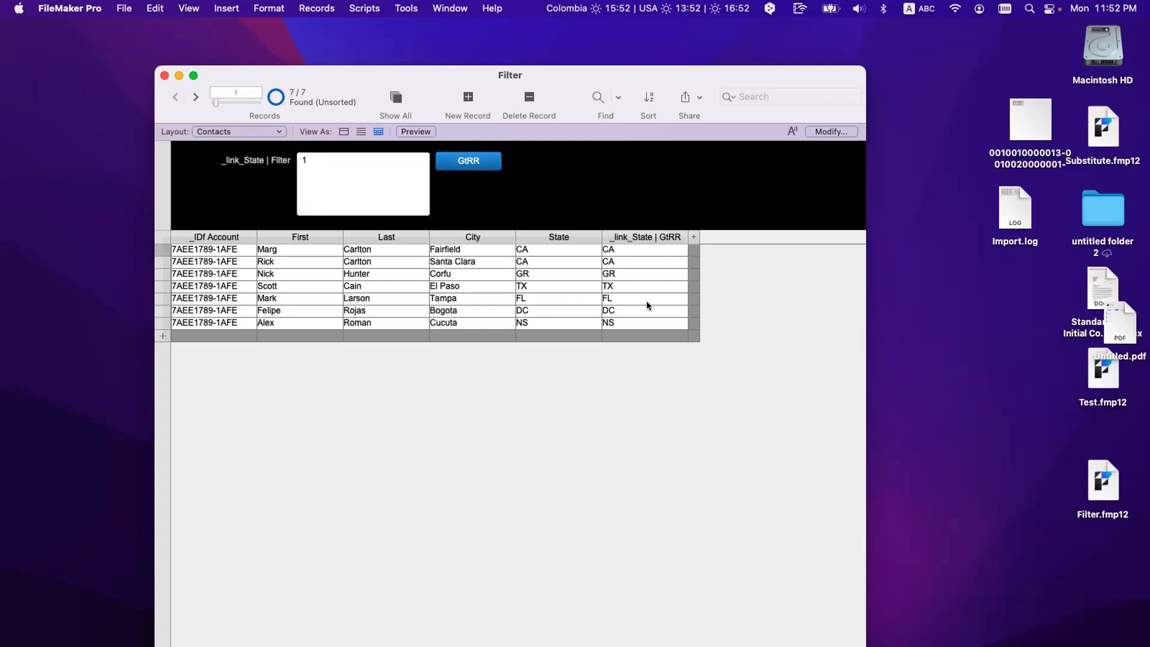
pyautogui.click(607, 285)
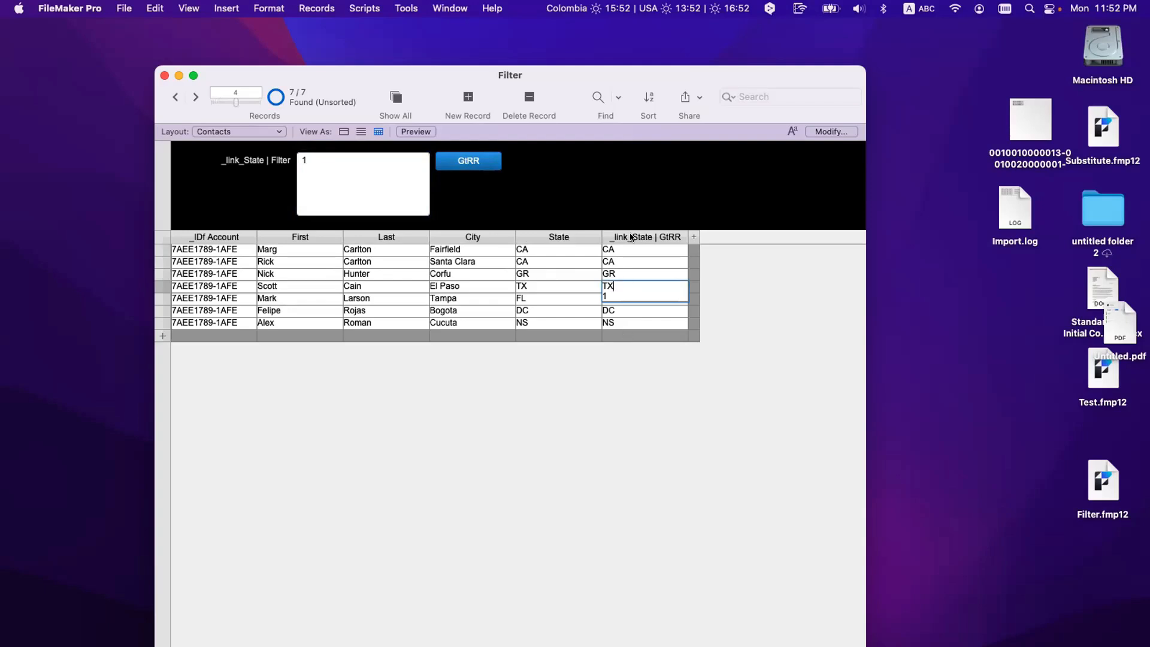
pyautogui.click(656, 431)
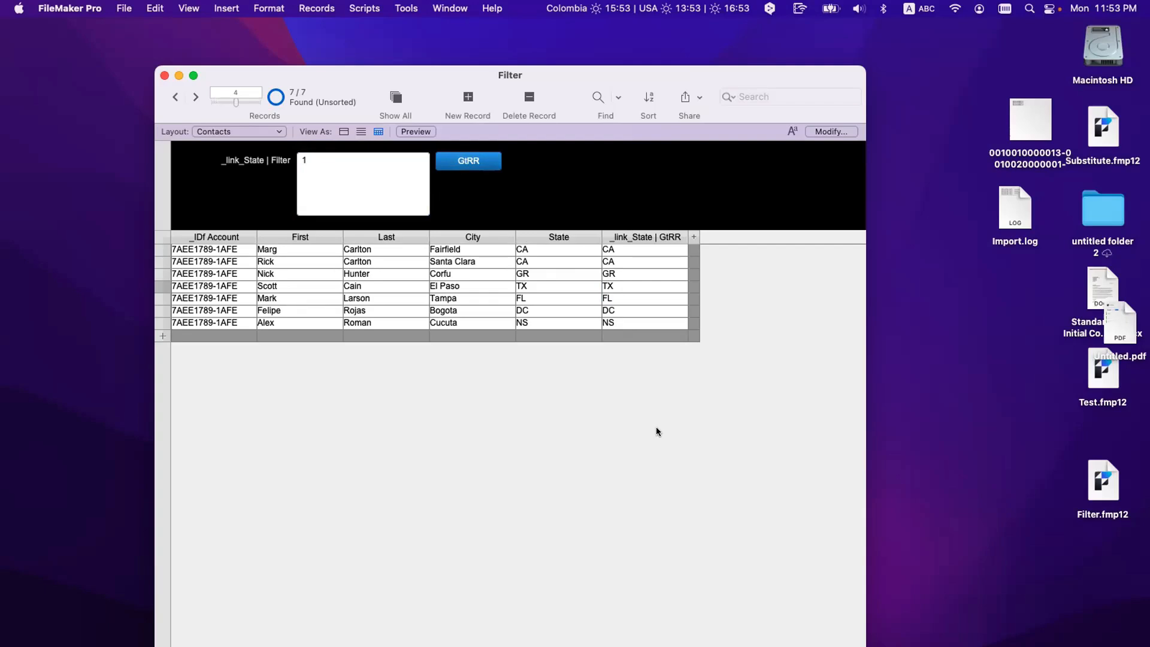
pyautogui.click(164, 274)
pyautogui.click(164, 260)
pyautogui.click(163, 273)
pyautogui.click(163, 286)
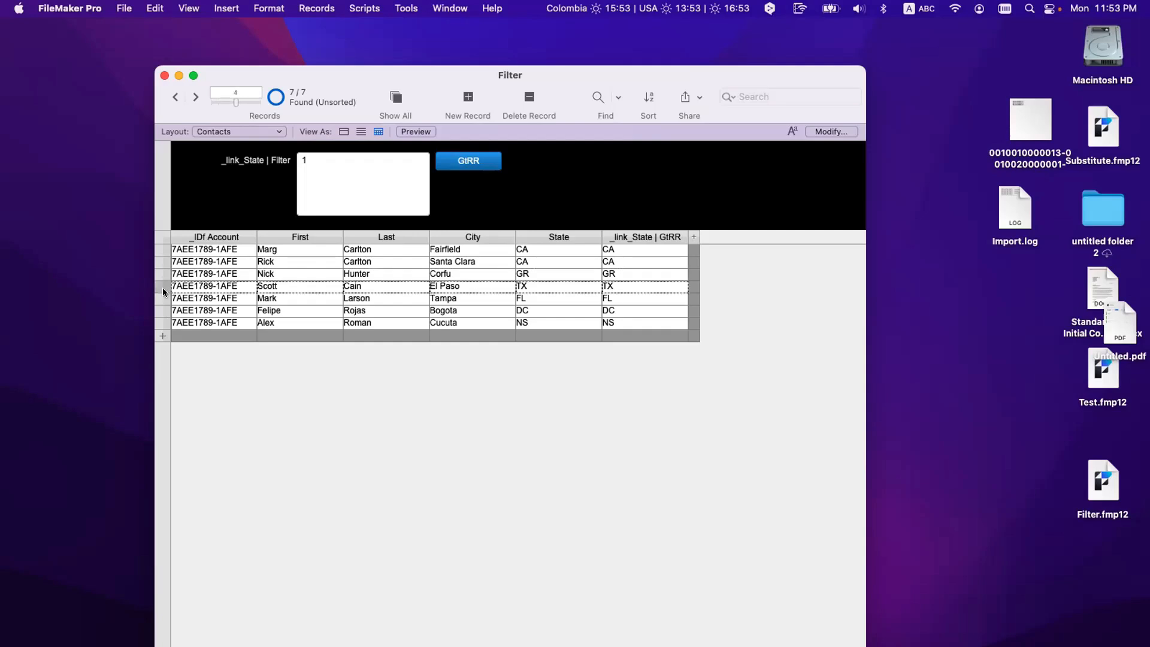
pyautogui.click(163, 298)
# Step: Turn off 'Show only related records' in GtRR's Go to Related Record step, then return to Browse mode
pyautogui.press('super+l')
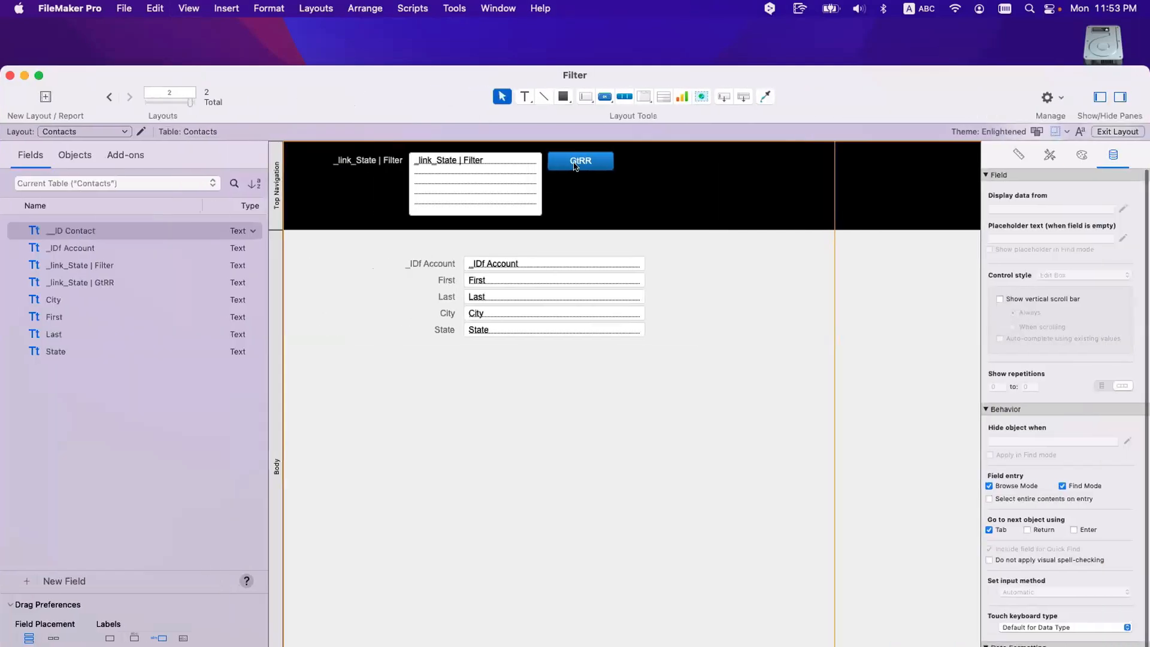
pyautogui.doubleClick(580, 161)
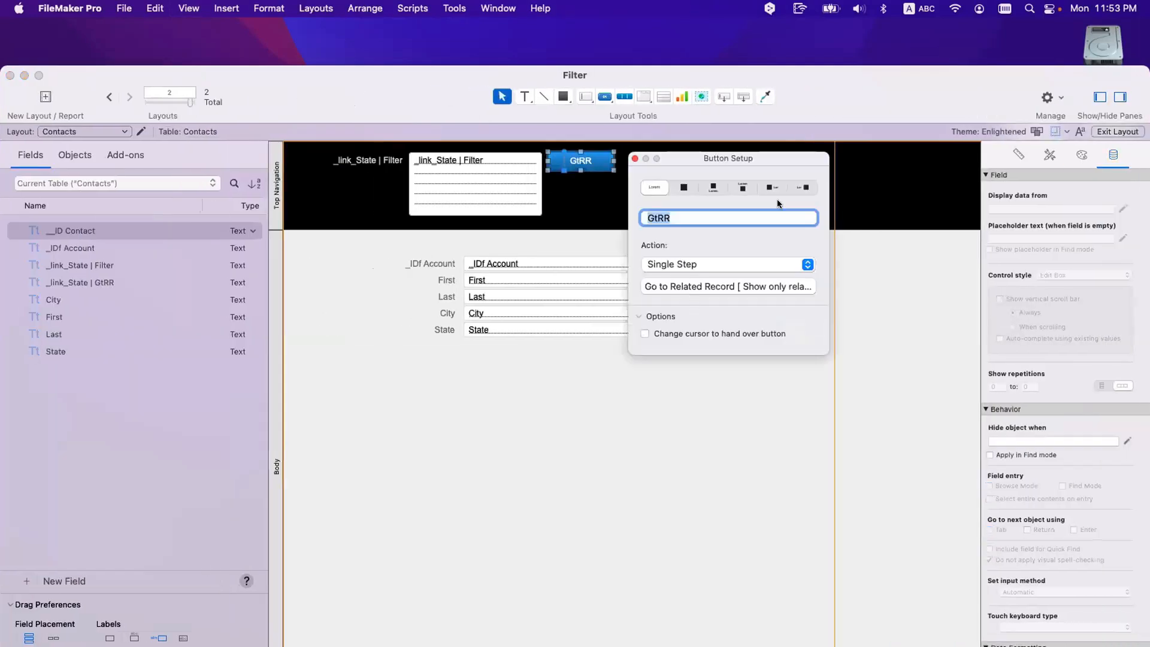
pyautogui.click(745, 286)
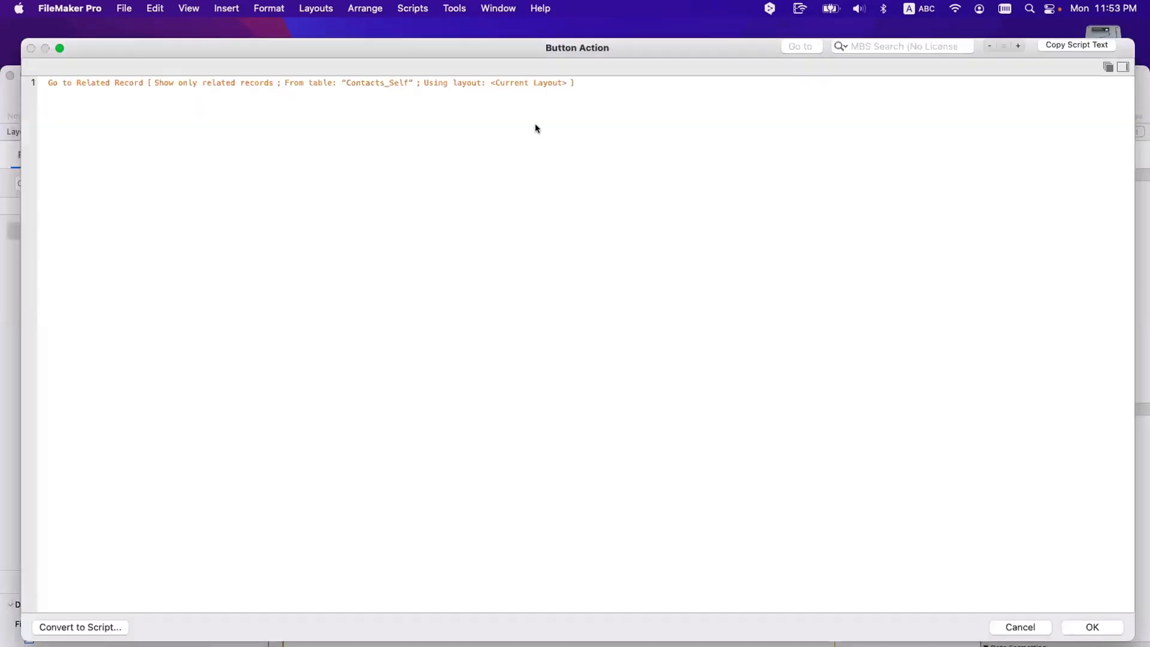
pyautogui.doubleClick(454, 82)
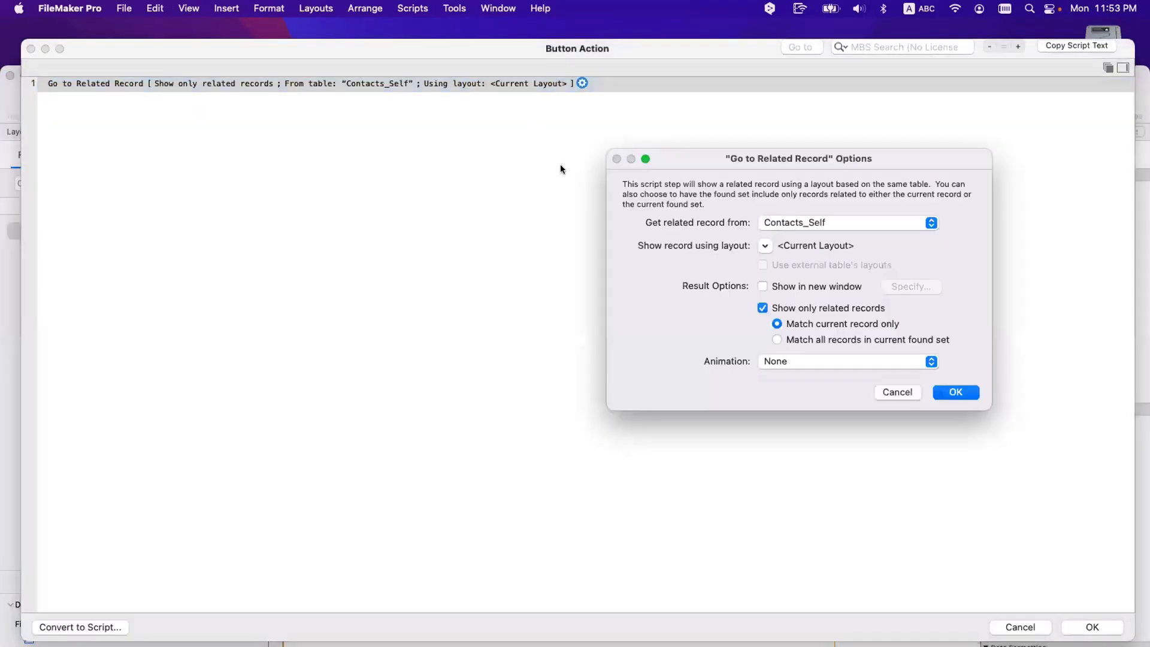
pyautogui.click(785, 311)
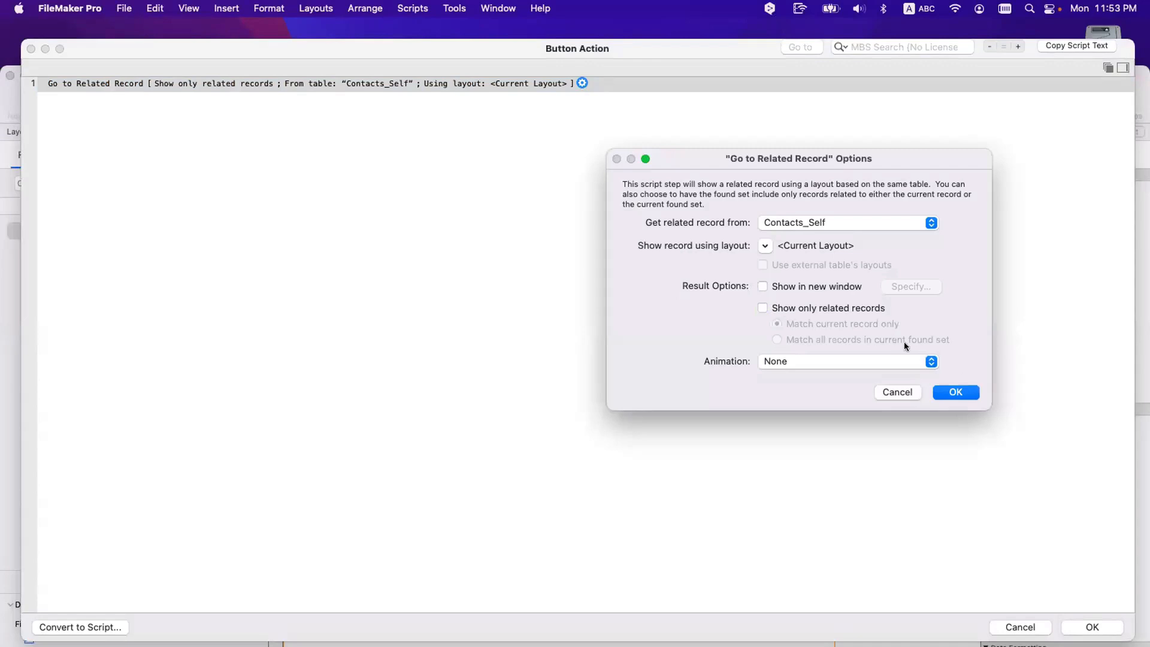
pyautogui.click(945, 394)
pyautogui.click(1073, 630)
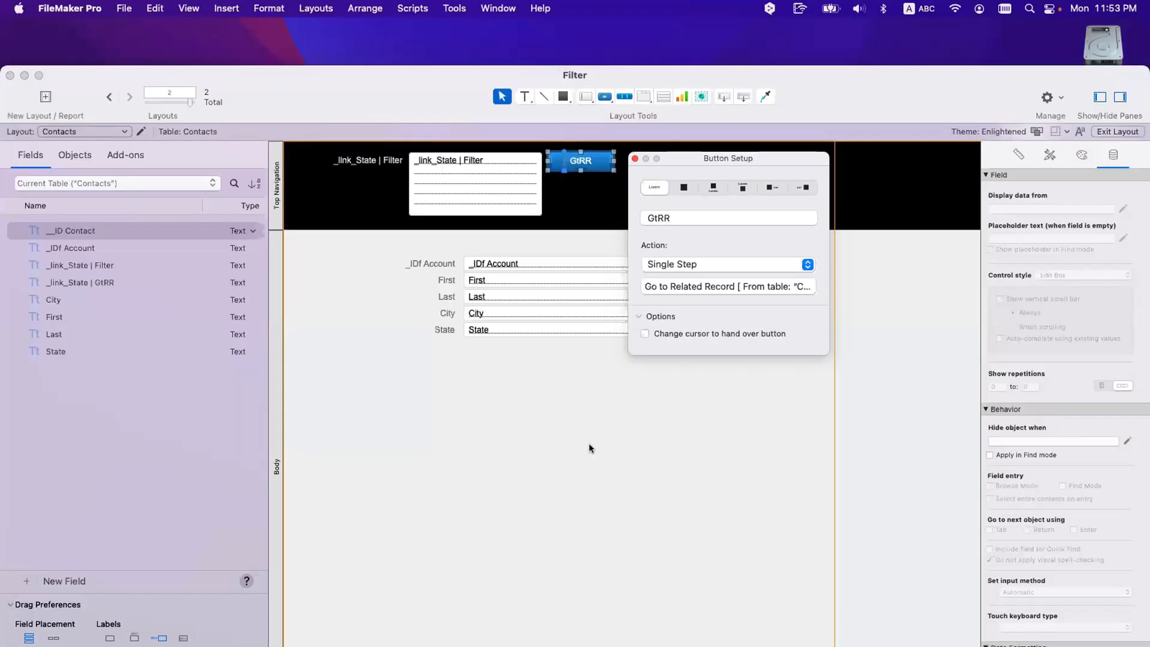
pyautogui.click(583, 436)
pyautogui.press('super+b')
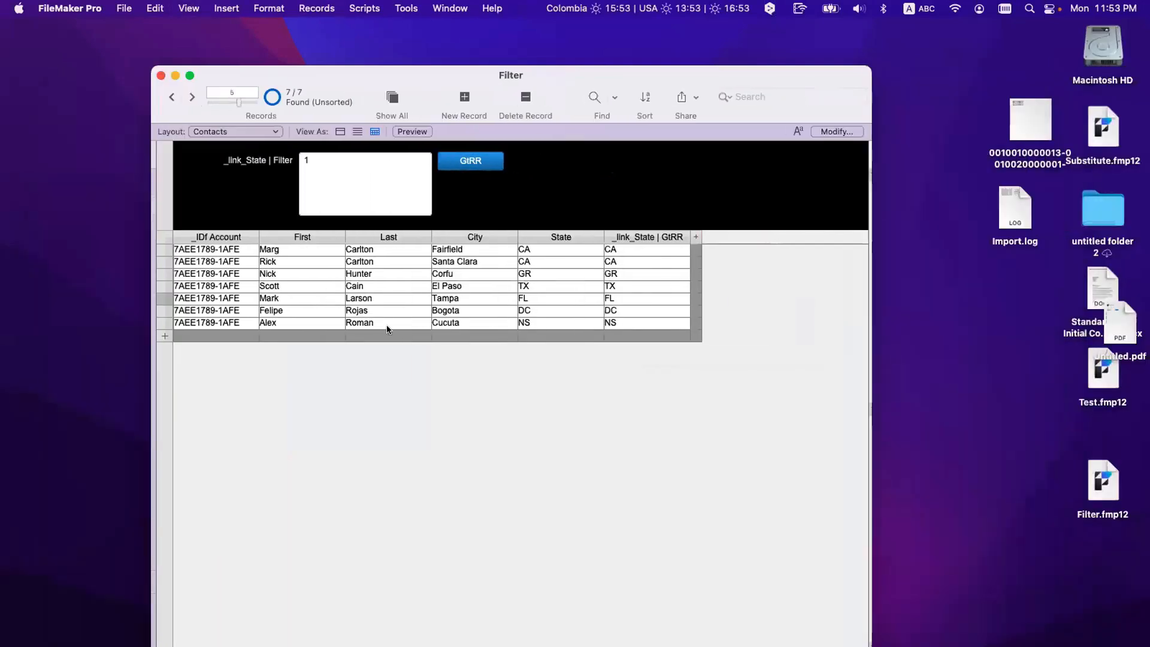
# Step: Enter DC in the _link_State | Filter field and run GtRR to jump to the matching record
pyautogui.click(324, 157)
pyautogui.click(167, 248)
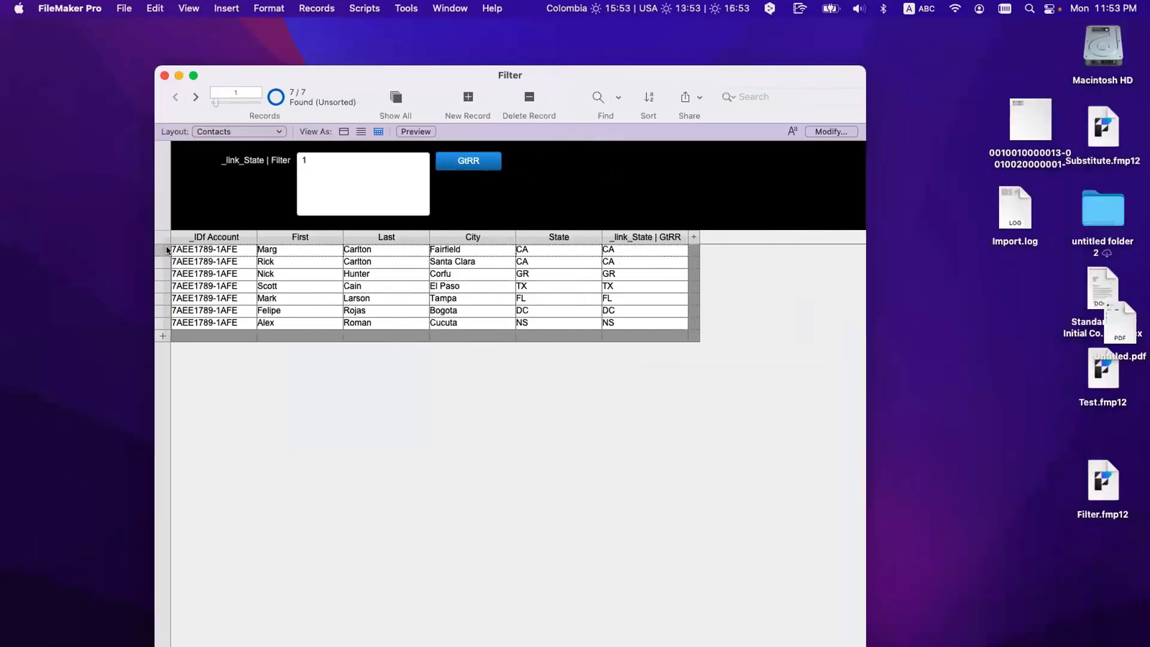
pyautogui.click(363, 169)
pyautogui.write('DC')
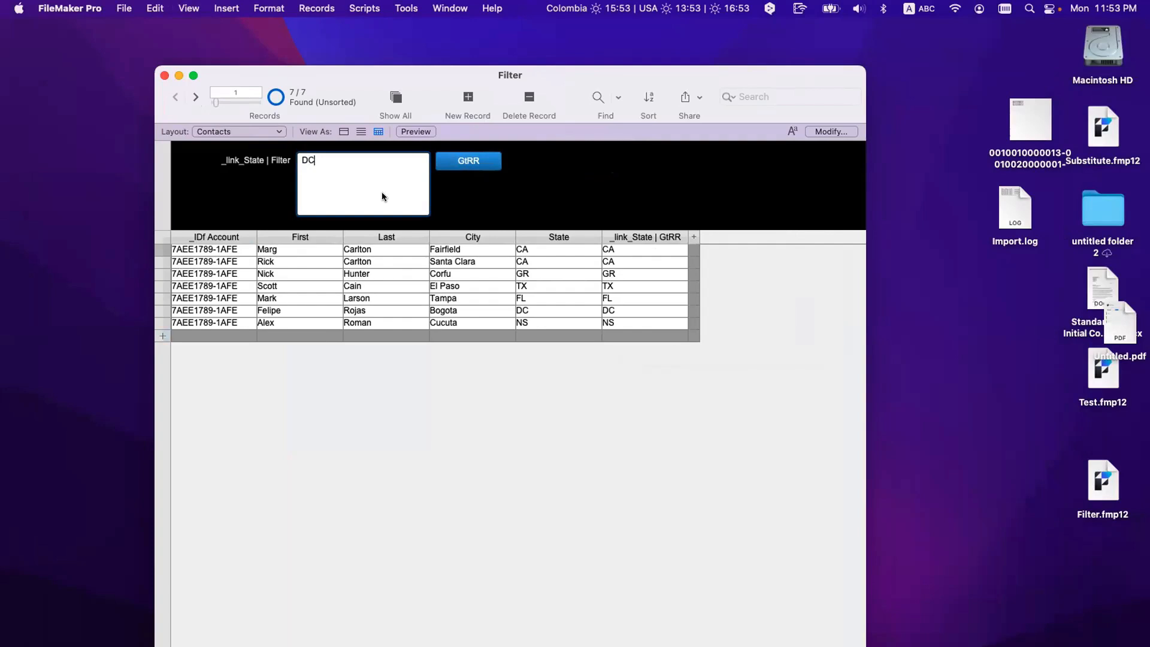
pyautogui.click(479, 167)
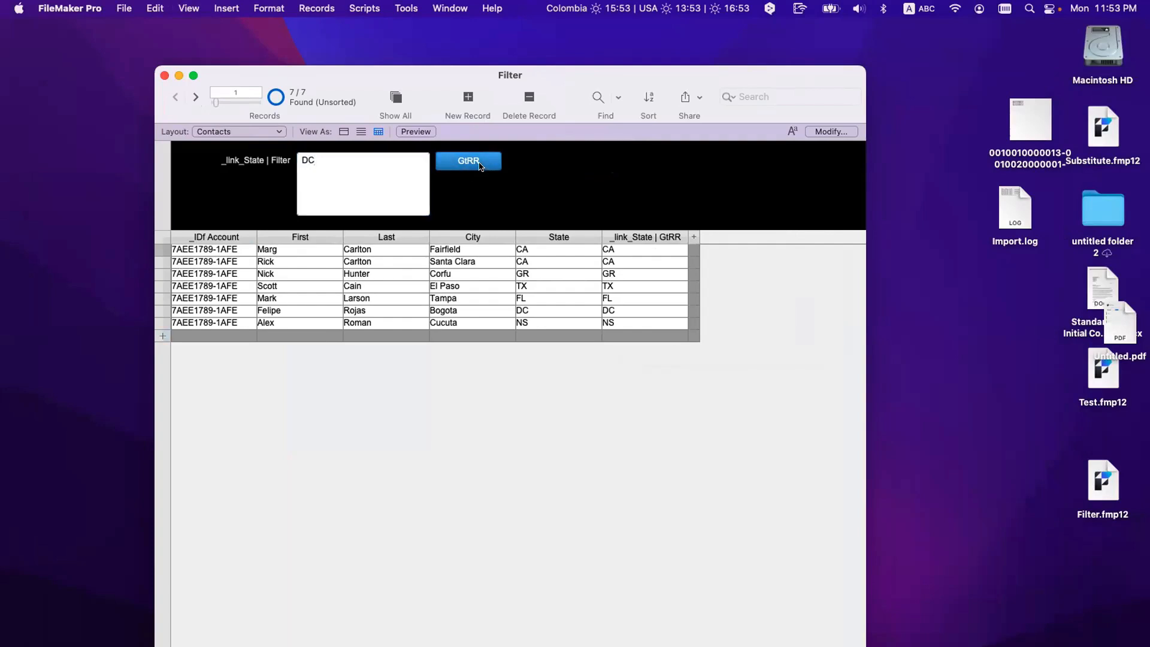
pyautogui.click(479, 167)
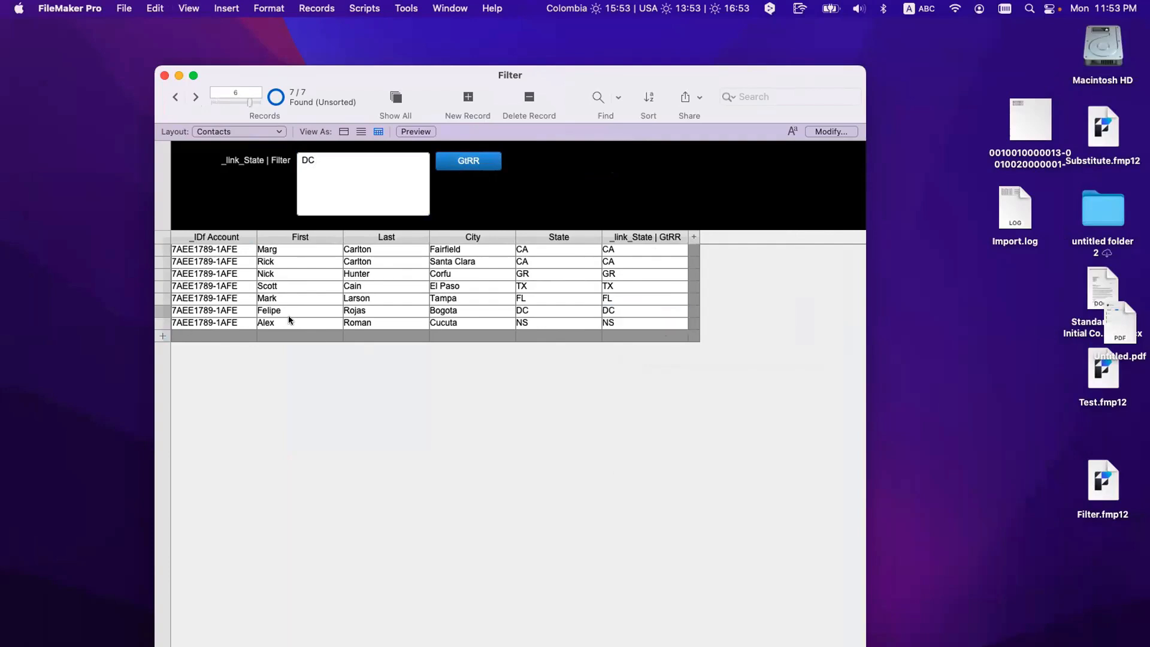
# Step: Repeat the GtRR test with CA, then TX, landing on record 4 of 7
pyautogui.click(317, 179)
pyautogui.write('CA')
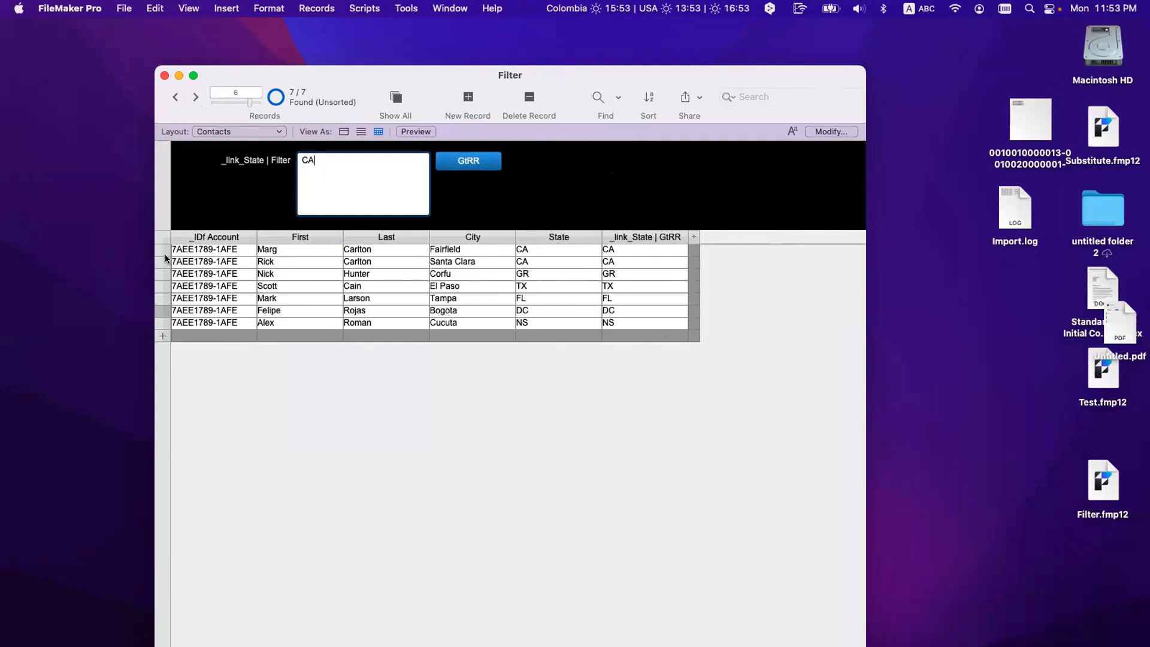
pyautogui.click(465, 165)
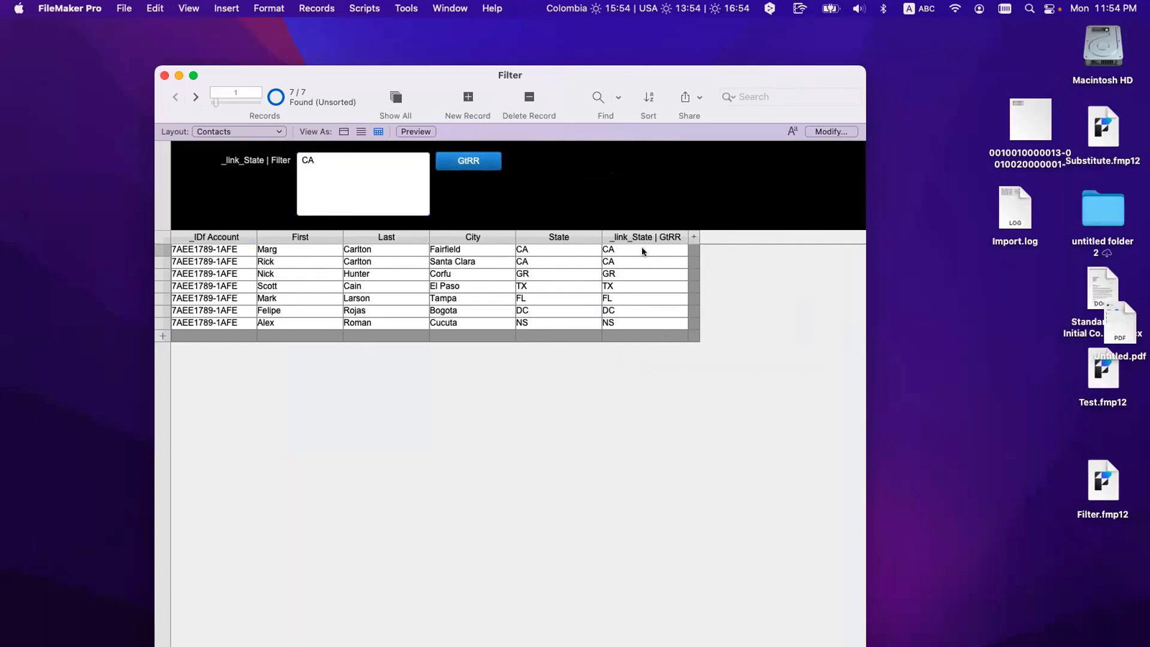
pyautogui.click(368, 191)
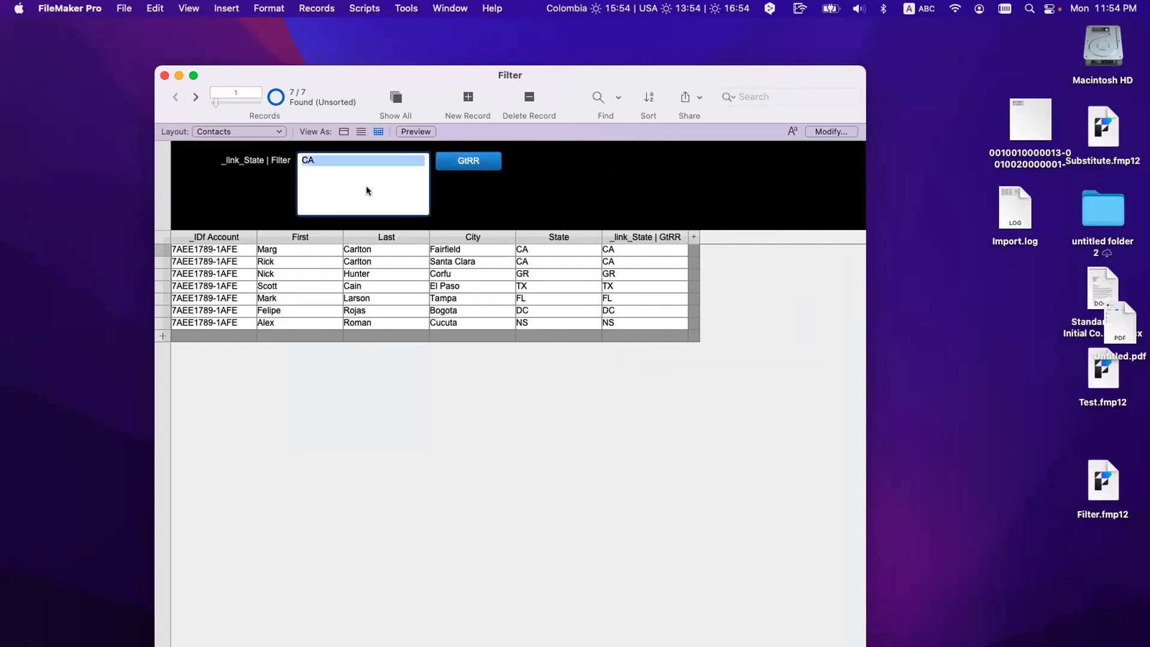
pyautogui.write('TX')
pyautogui.click(445, 163)
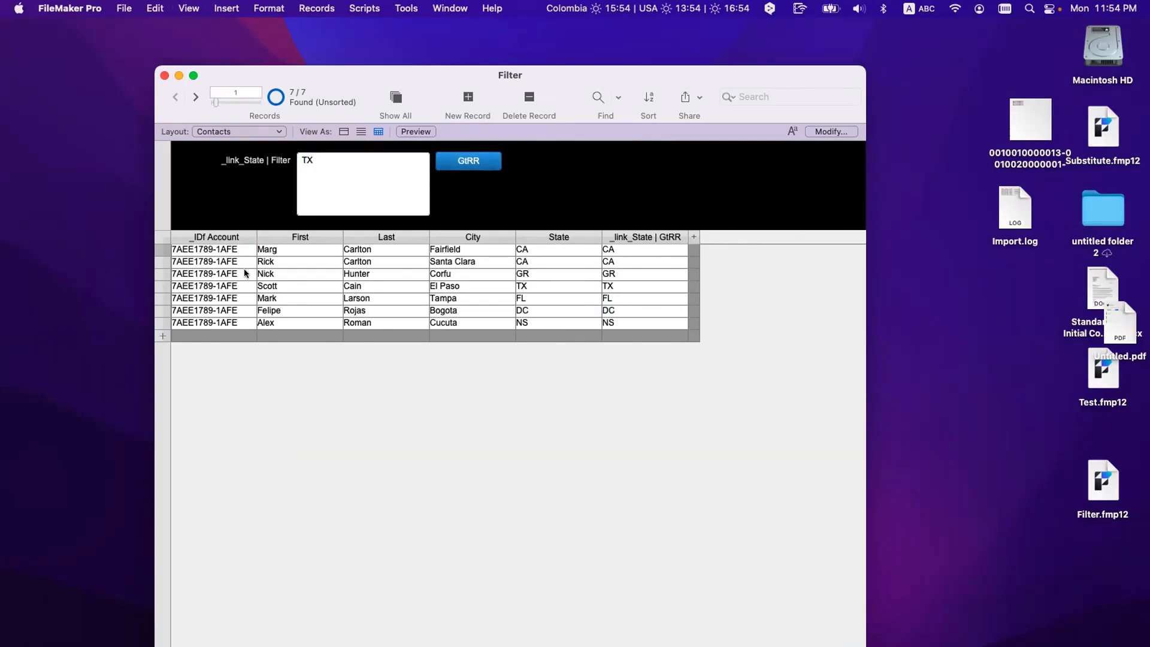
pyautogui.click(461, 162)
# Step: Re-enable 'Show only related records' in GtRR's Go to Related Record step
pyautogui.press('super+l')
pyautogui.doubleClick(581, 160)
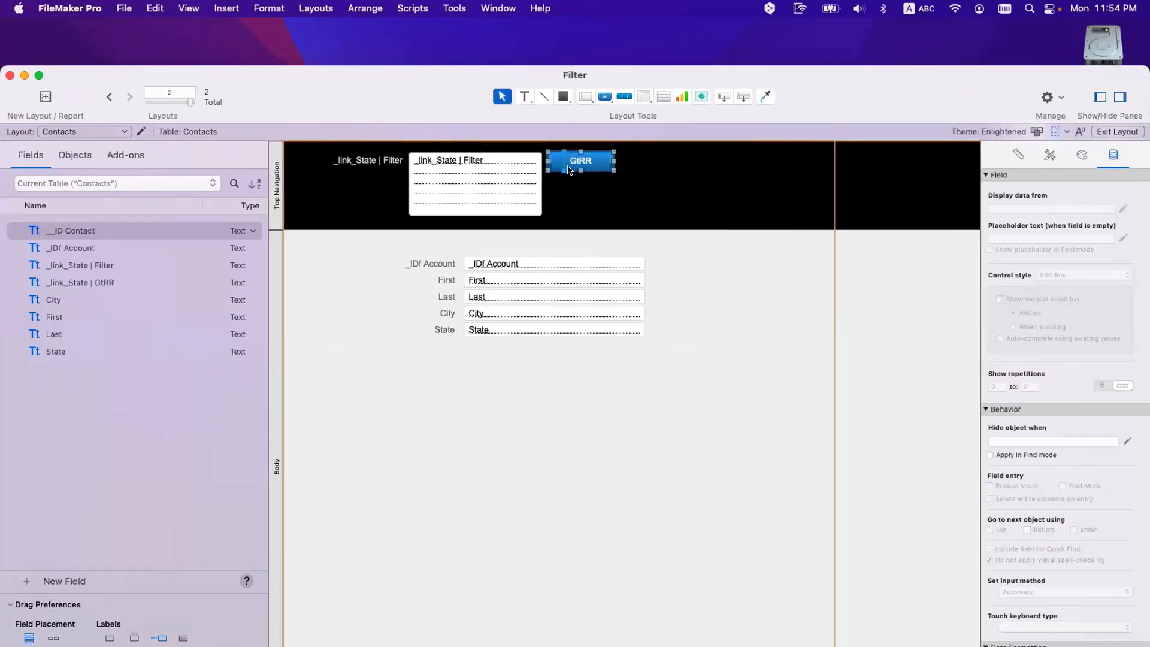
pyautogui.click(694, 287)
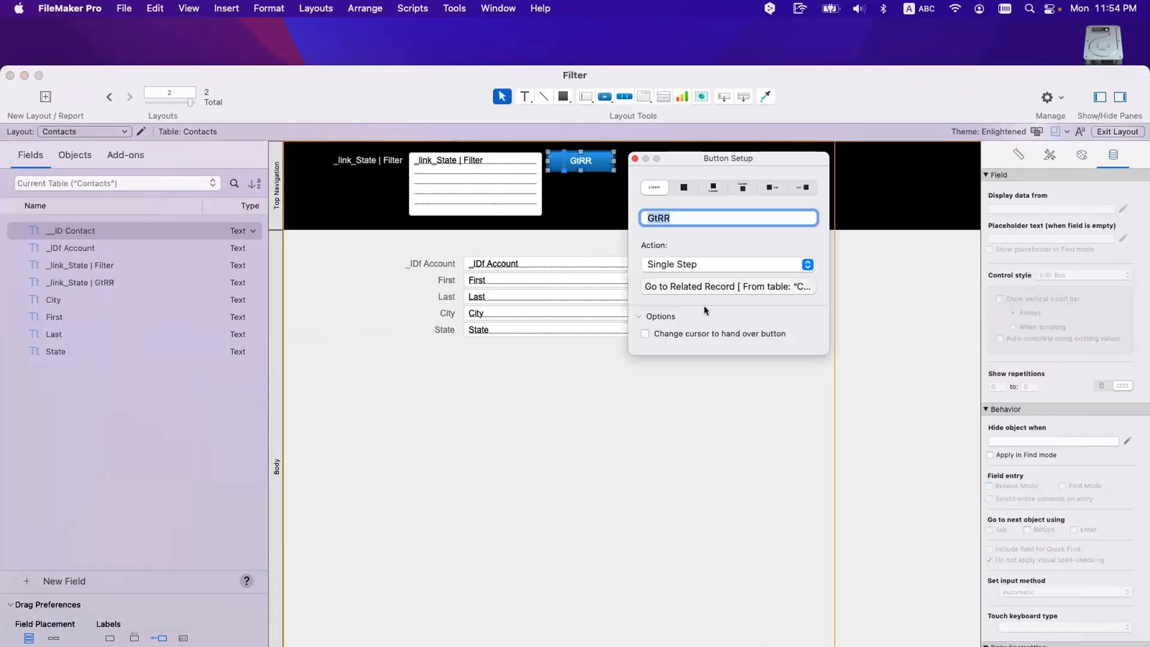
pyautogui.doubleClick(393, 84)
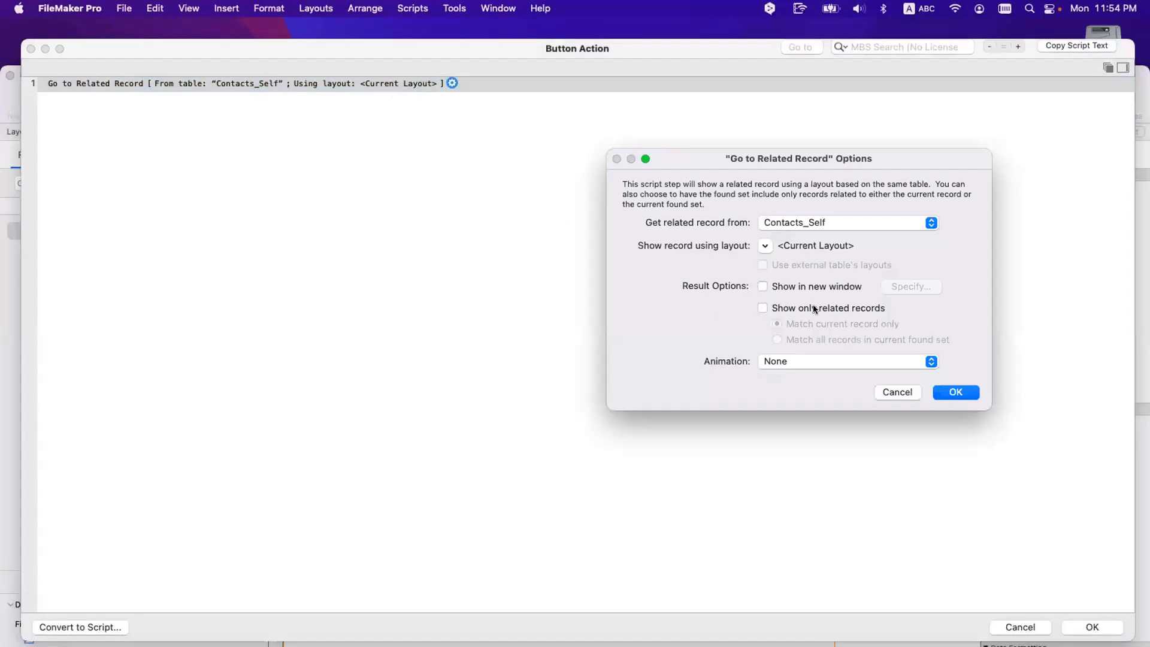
pyautogui.click(835, 308)
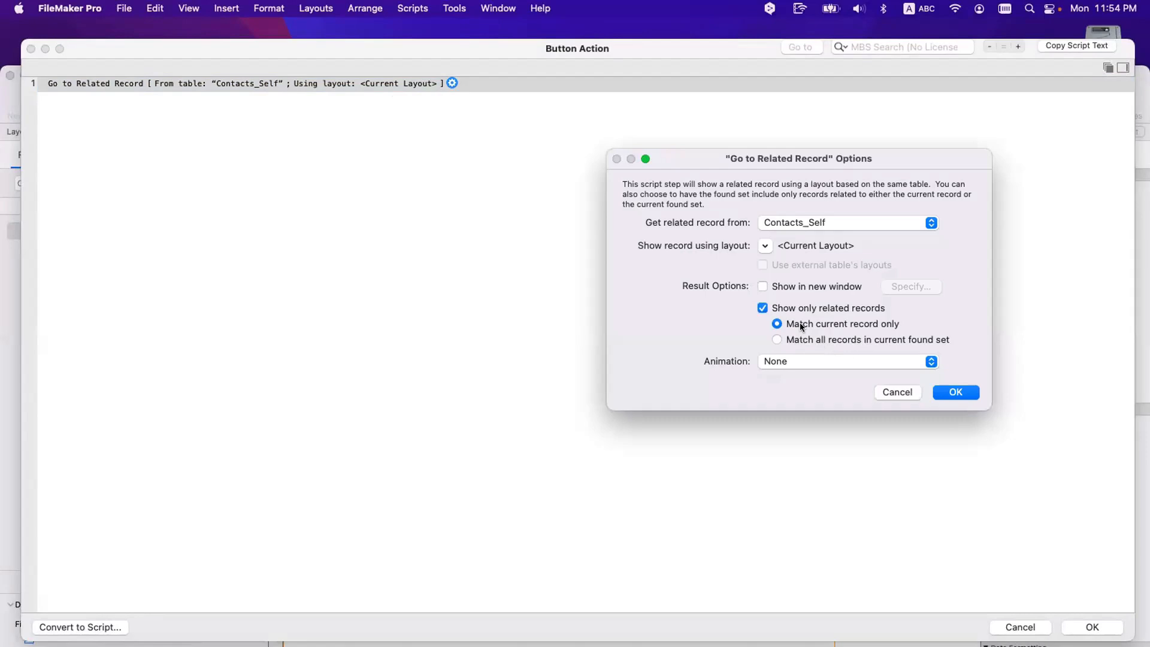
pyautogui.click(955, 393)
pyautogui.press('Return')
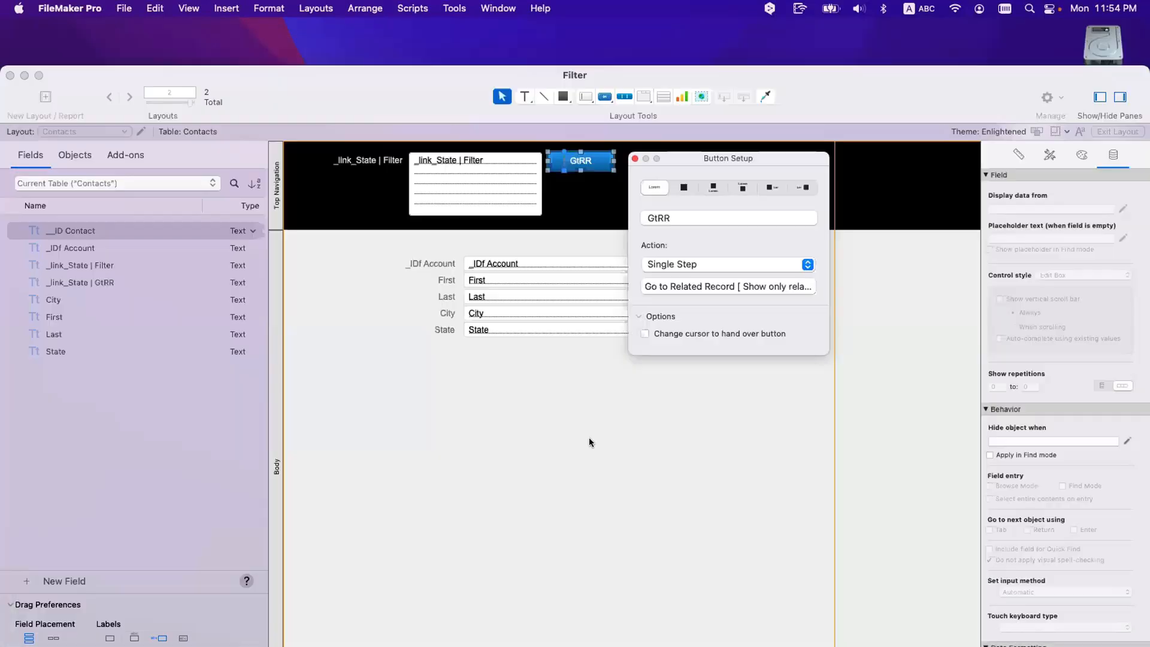
# Step: Test GtRR in Browse mode with TX (one contact), then filter 1 to restore all seven
pyautogui.press('super+b')
pyautogui.click(466, 161)
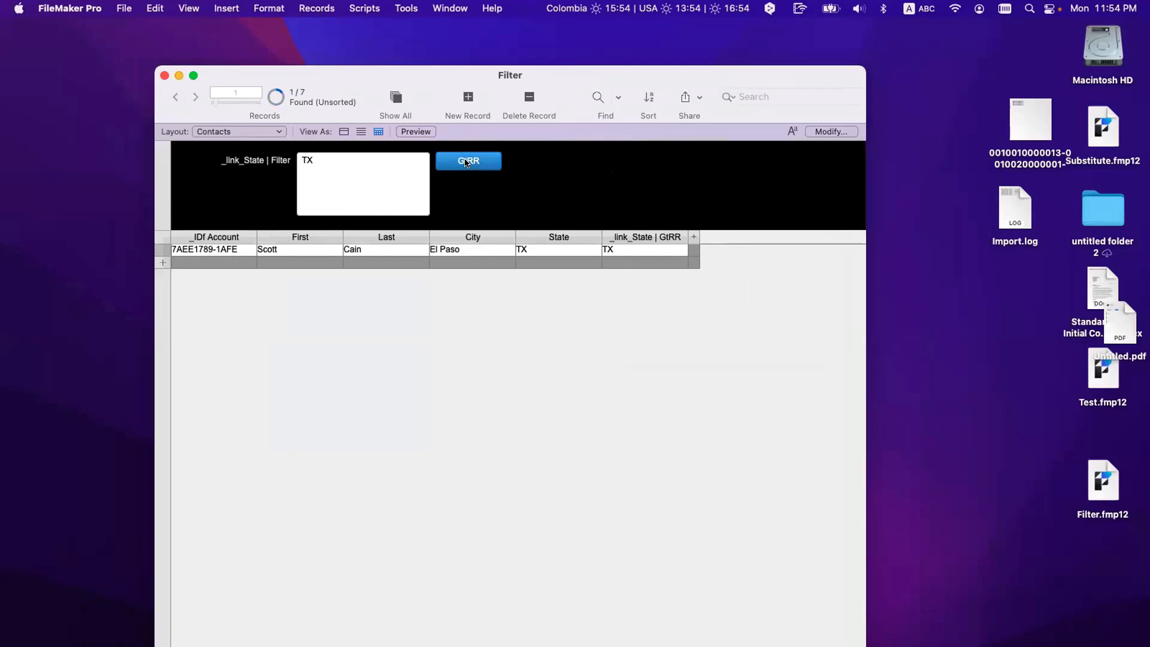
pyautogui.click(354, 160)
pyautogui.write('1')
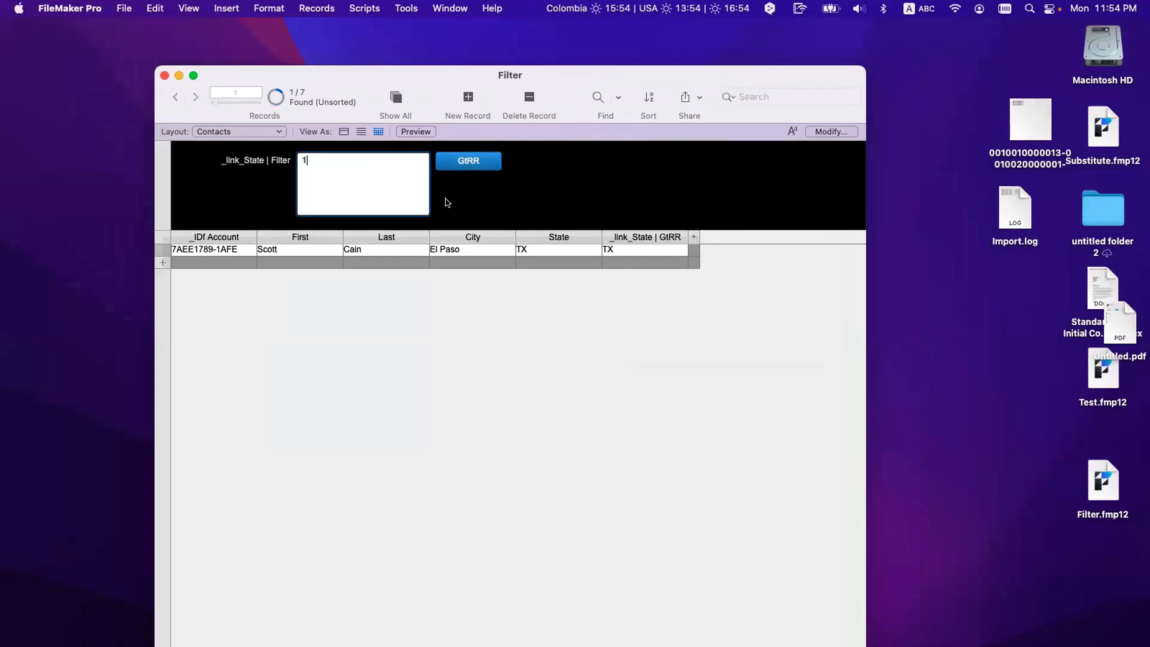
pyautogui.click(462, 171)
pyautogui.press('super+l')
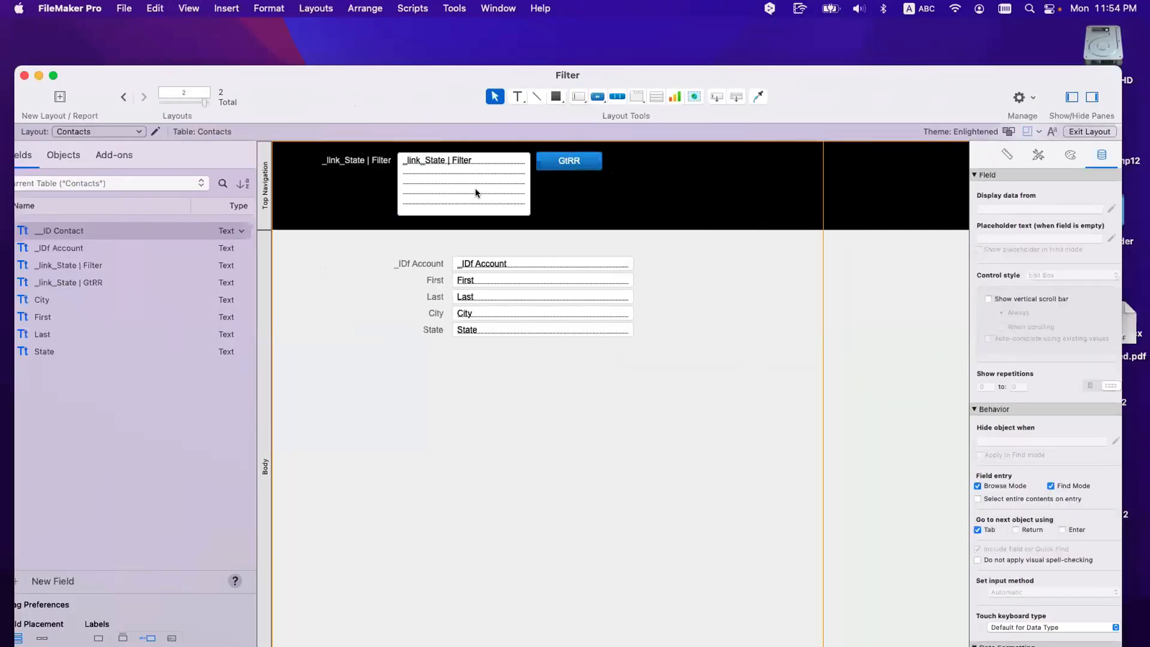
# Step: Enable 'Show in new window' with Document-style window options on GtRR's Go to Related Record step
pyautogui.doubleClick(582, 166)
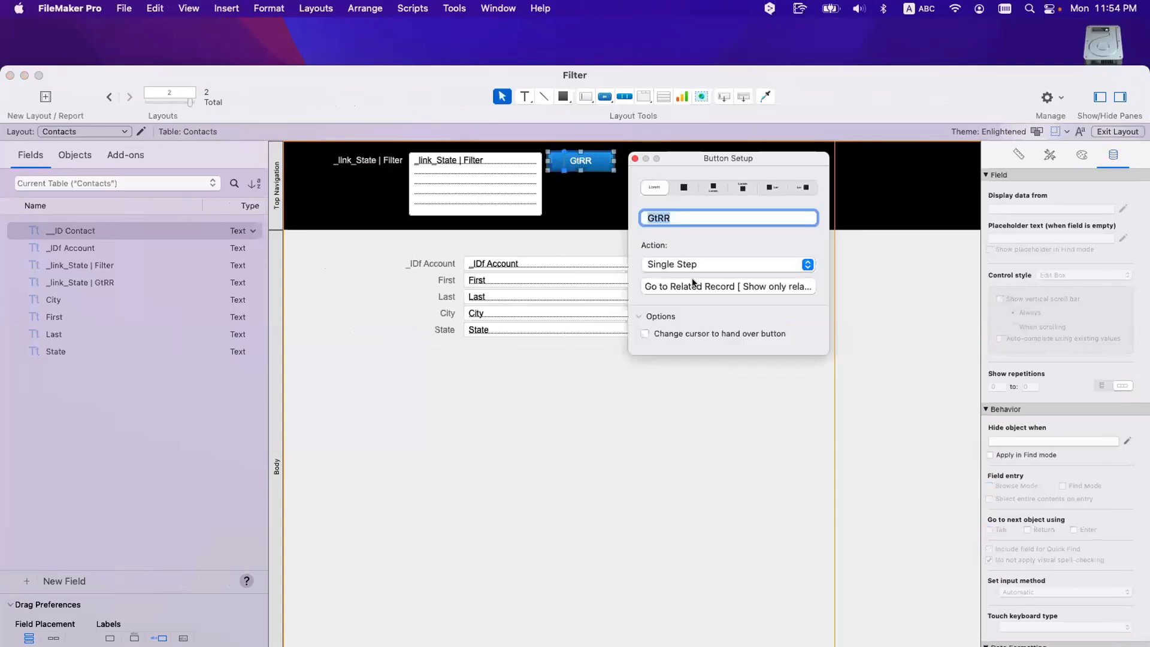
pyautogui.click(700, 287)
pyautogui.doubleClick(423, 83)
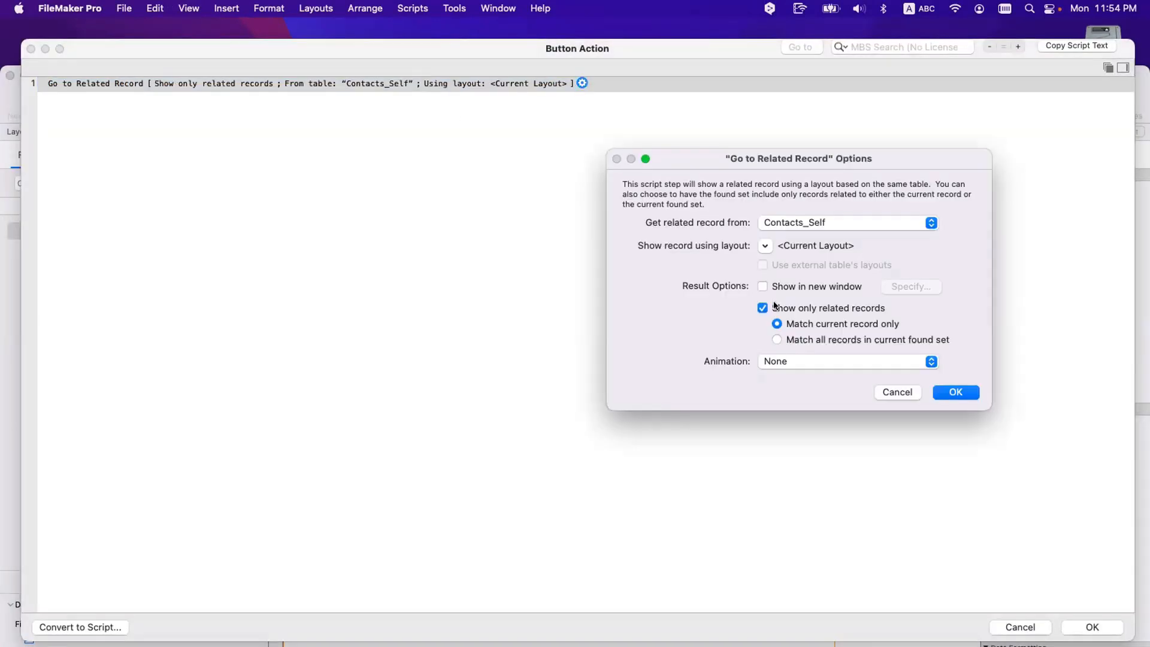
pyautogui.click(796, 285)
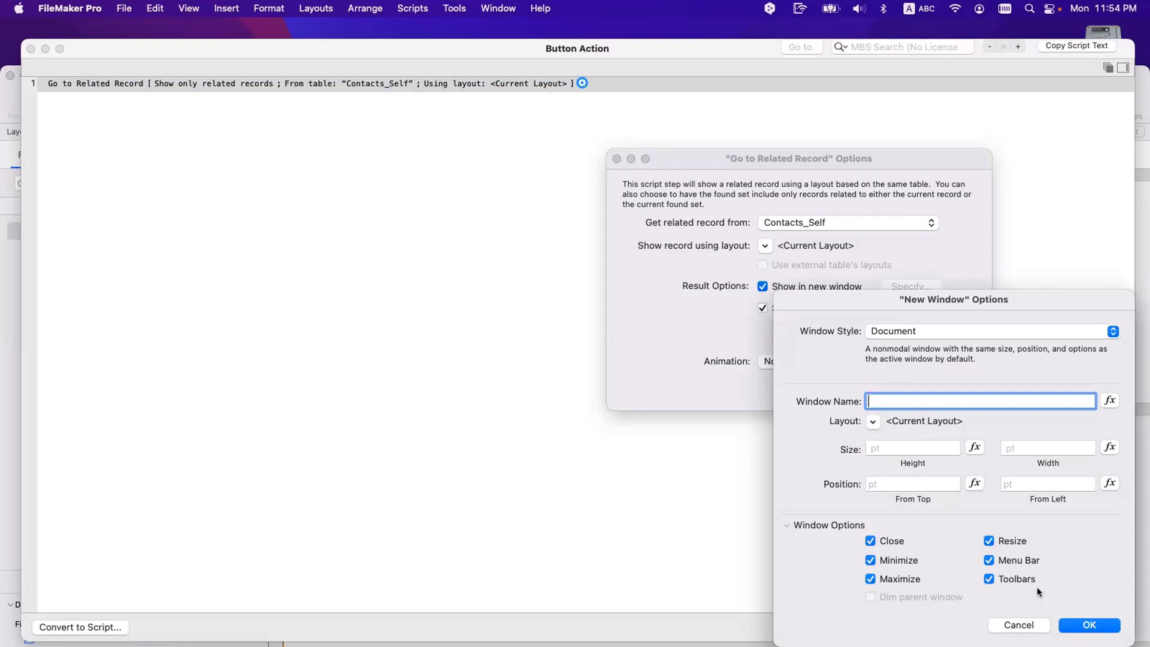
pyautogui.click(1087, 625)
pyautogui.click(954, 391)
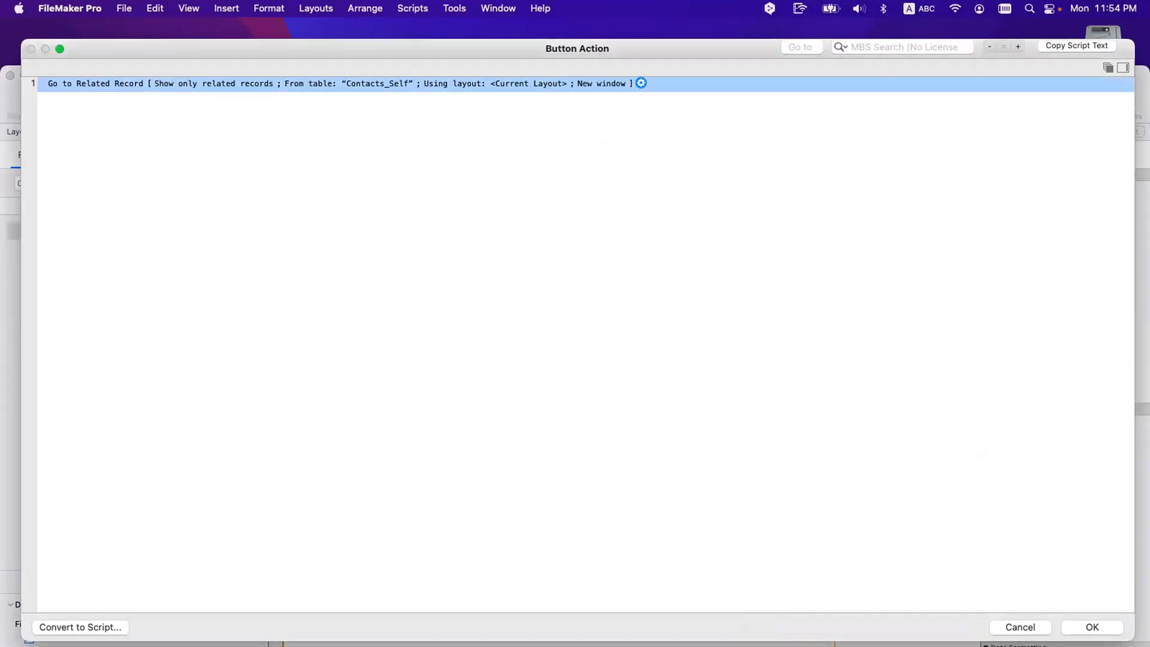
pyautogui.click(1092, 626)
pyautogui.click(638, 418)
pyautogui.press('super+b')
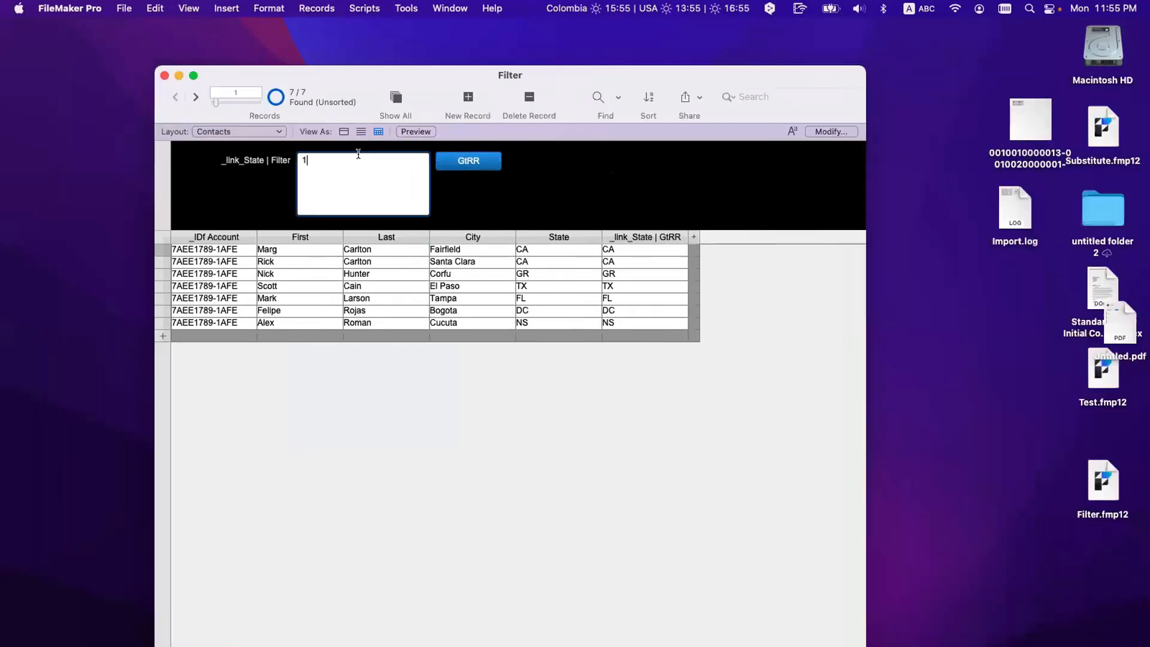
# Step: Run GtRR with CA, then with FL and DC on two lines, each opening a new window
pyautogui.click(358, 155)
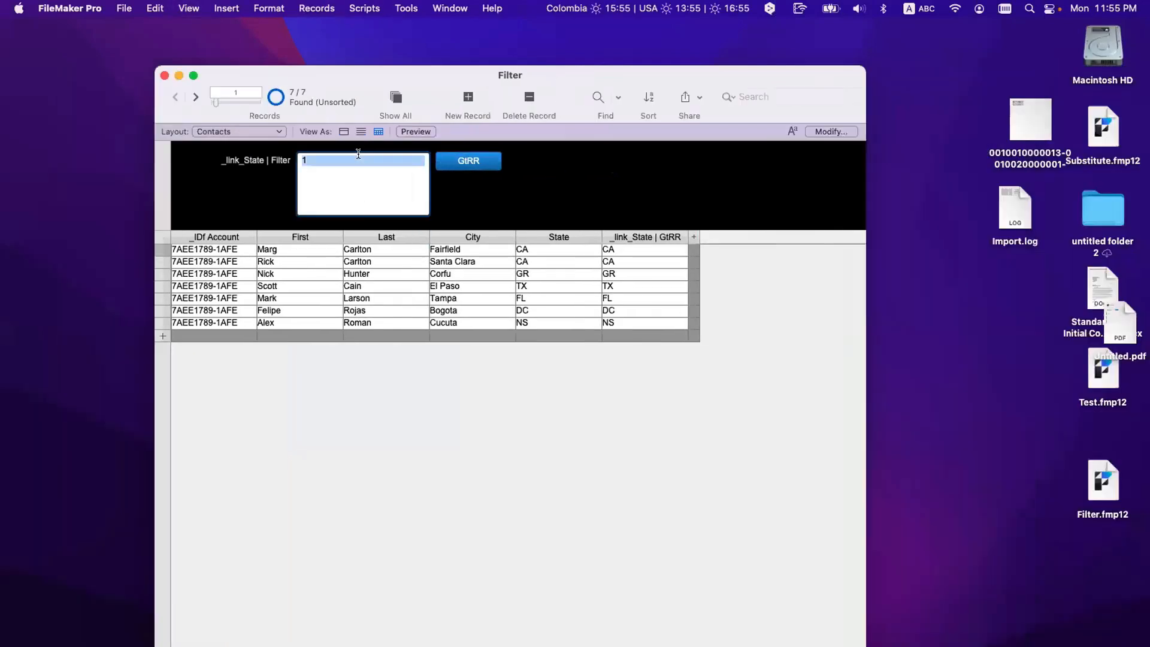
pyautogui.write('CA')
pyautogui.click(475, 165)
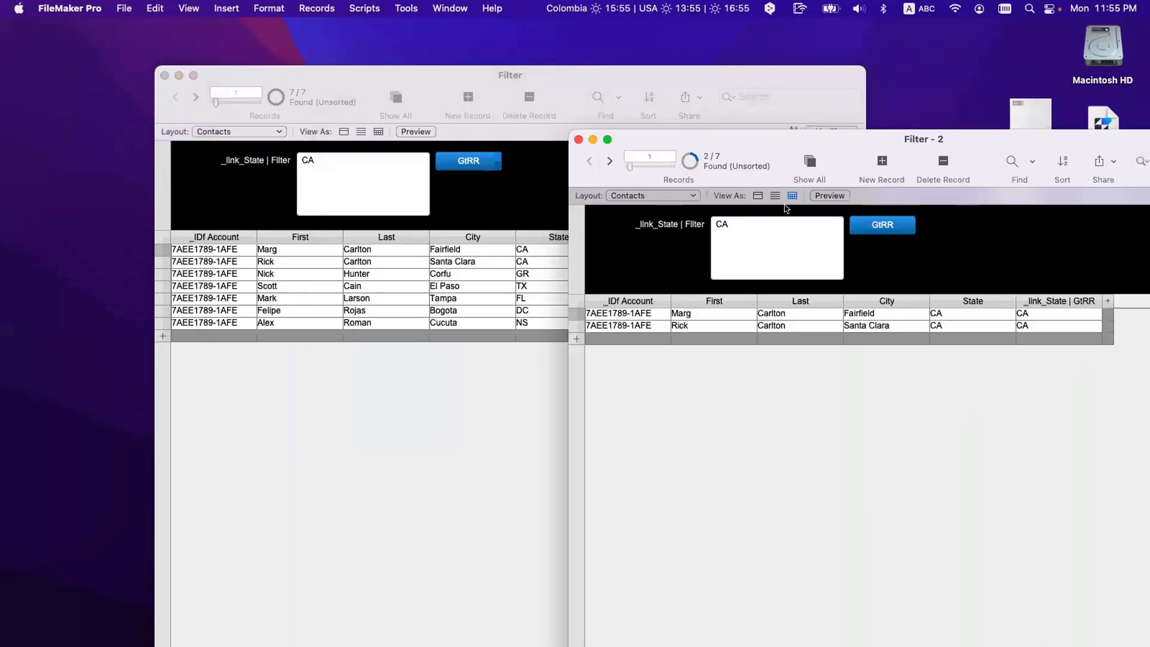
pyautogui.click(337, 231)
pyautogui.click(341, 203)
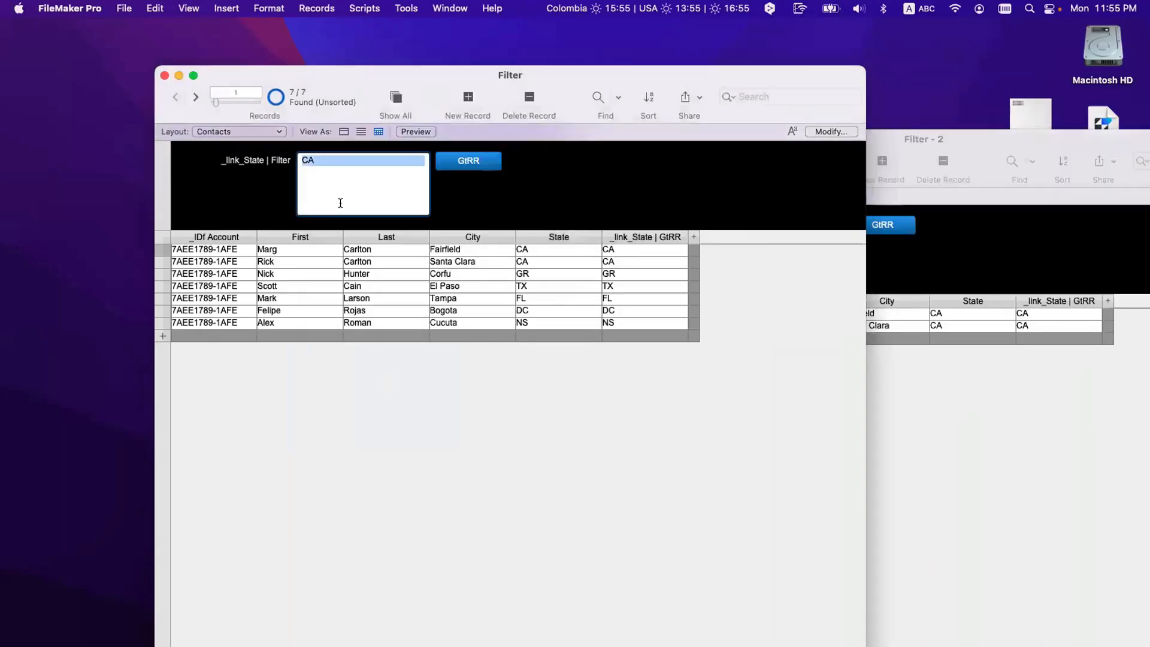
pyautogui.write('FL')
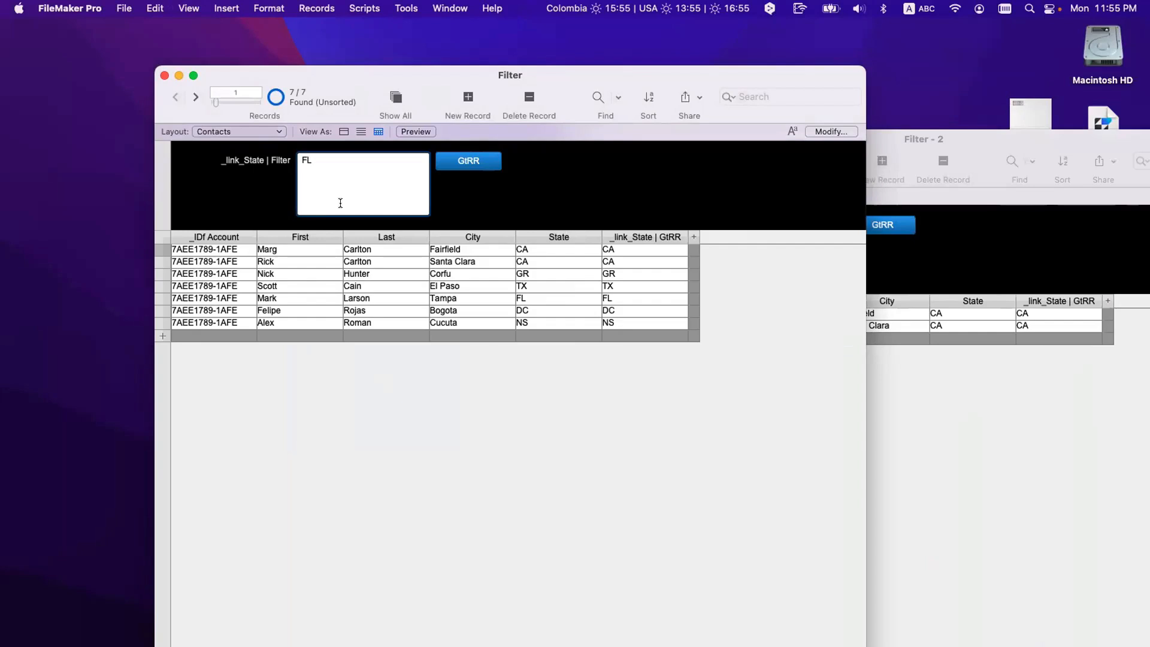
pyautogui.press('Return')
pyautogui.write('DC')
pyautogui.click(457, 171)
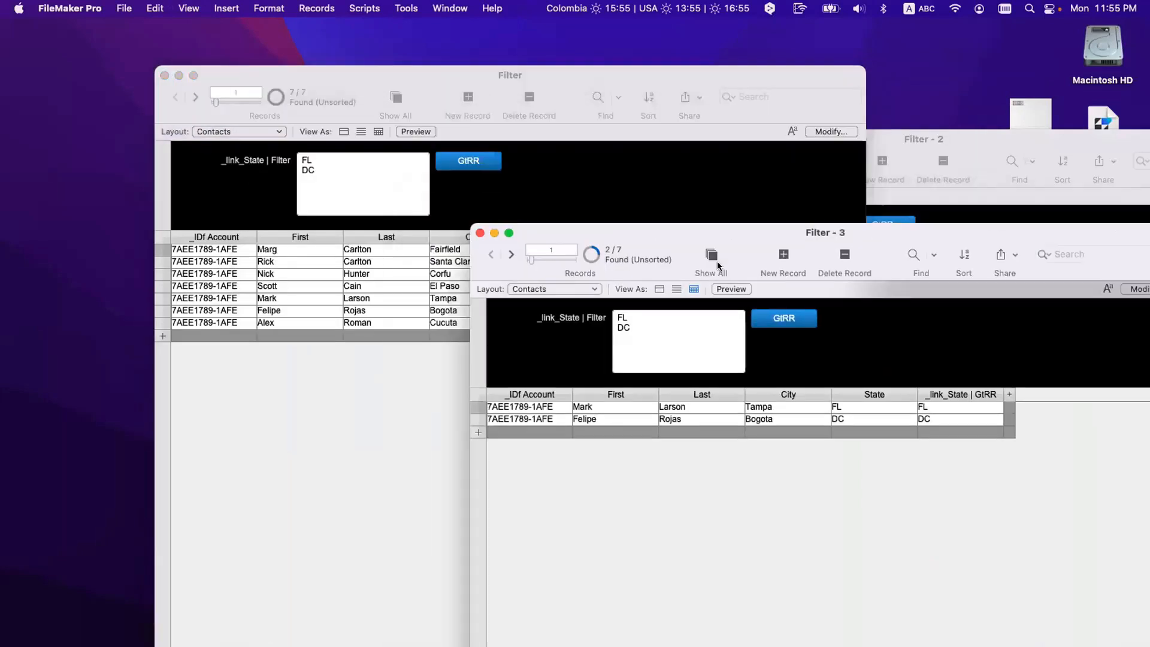
# Step: Compare the result windows, then close Filter - 2 and Filter - 3
pyautogui.moveTo(477, 66); pyautogui.dragTo(363, 62)
pyautogui.click(830, 487)
pyautogui.click(973, 252)
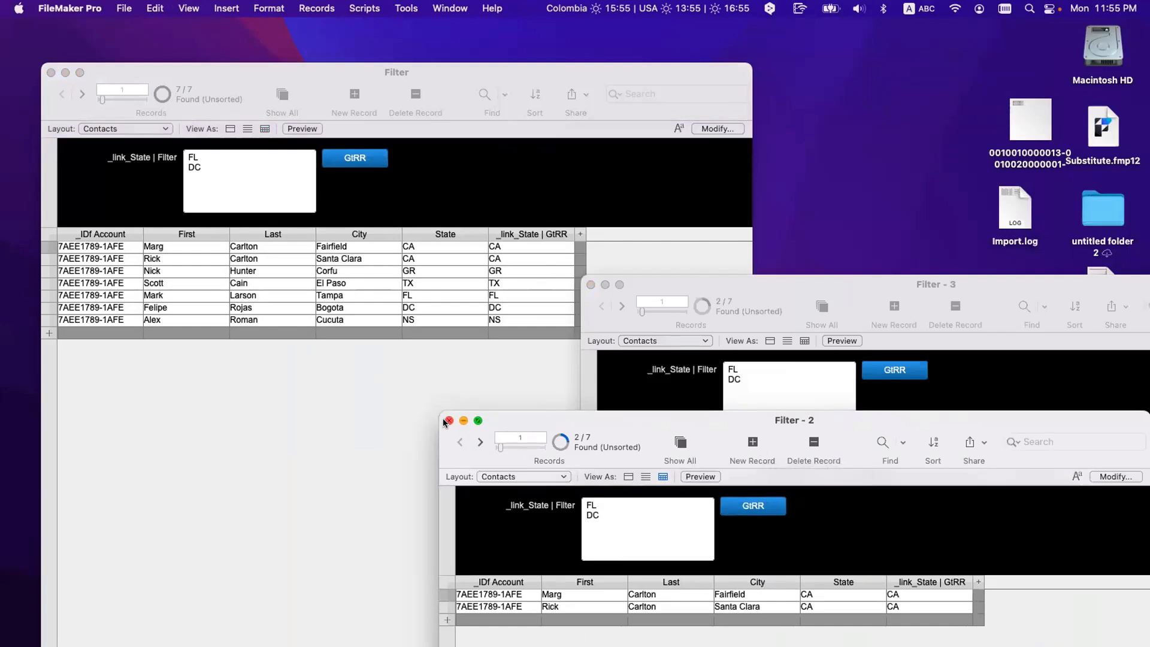
pyautogui.click(271, 363)
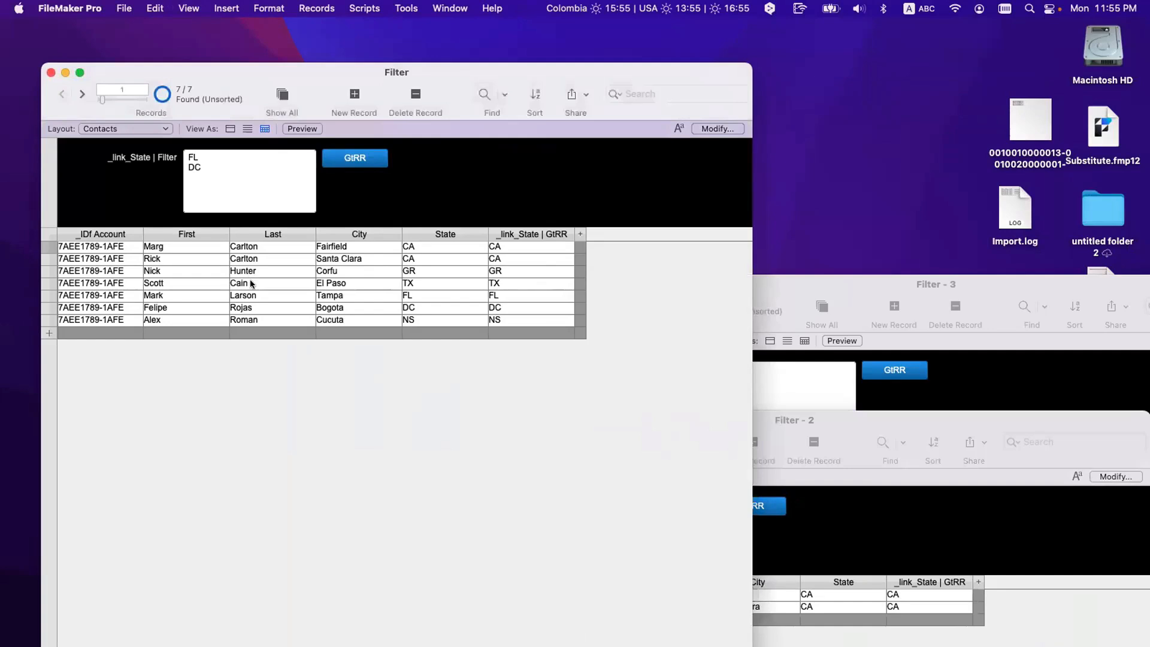
pyautogui.click(953, 410)
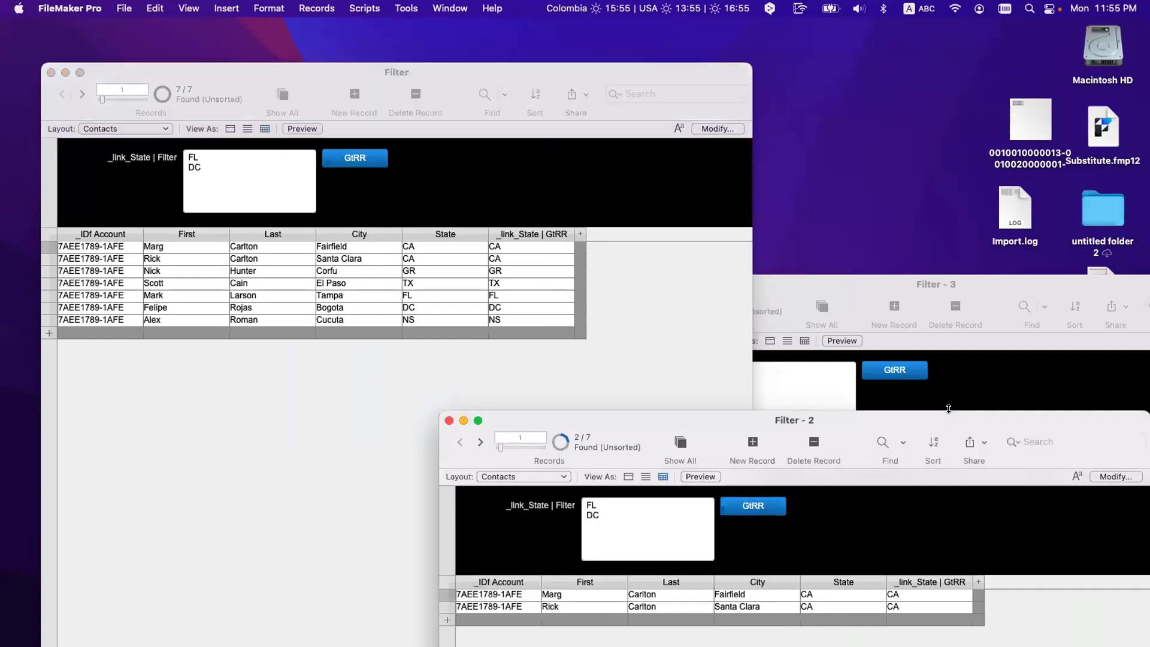
pyautogui.click(448, 421)
pyautogui.click(996, 547)
pyautogui.press('super+w')
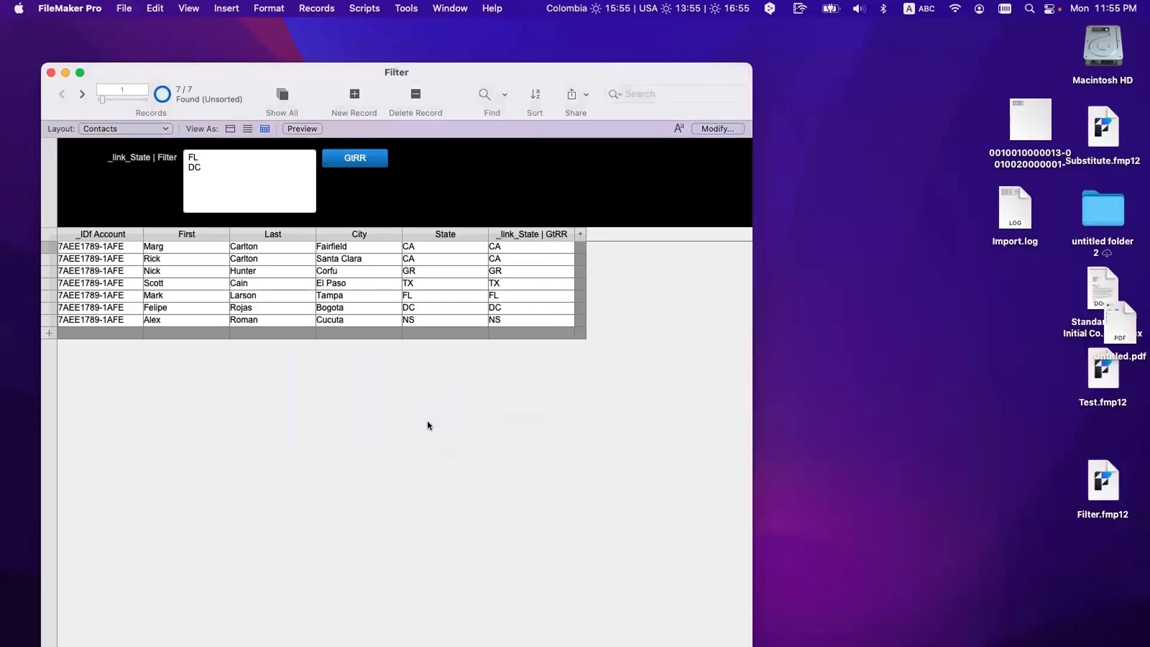
pyautogui.press('super+l')
# Step: Turn off 'Show in new window' on GtRR's Go to Related Record step and browse all 7 contacts
pyautogui.doubleClick(580, 158)
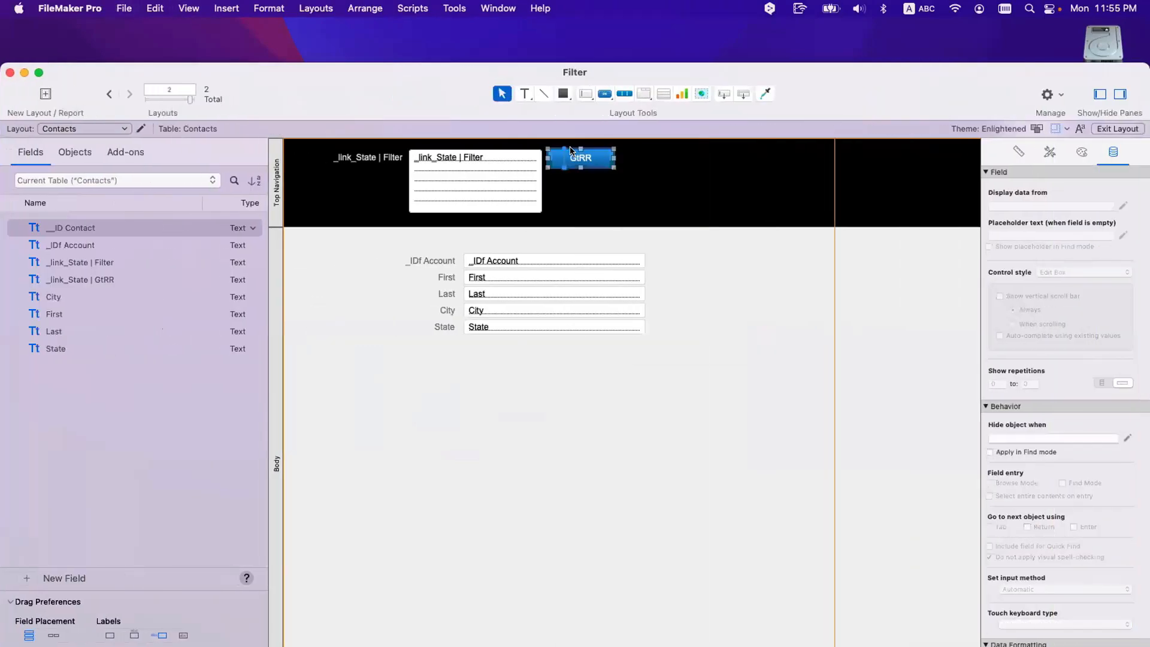
pyautogui.click(718, 284)
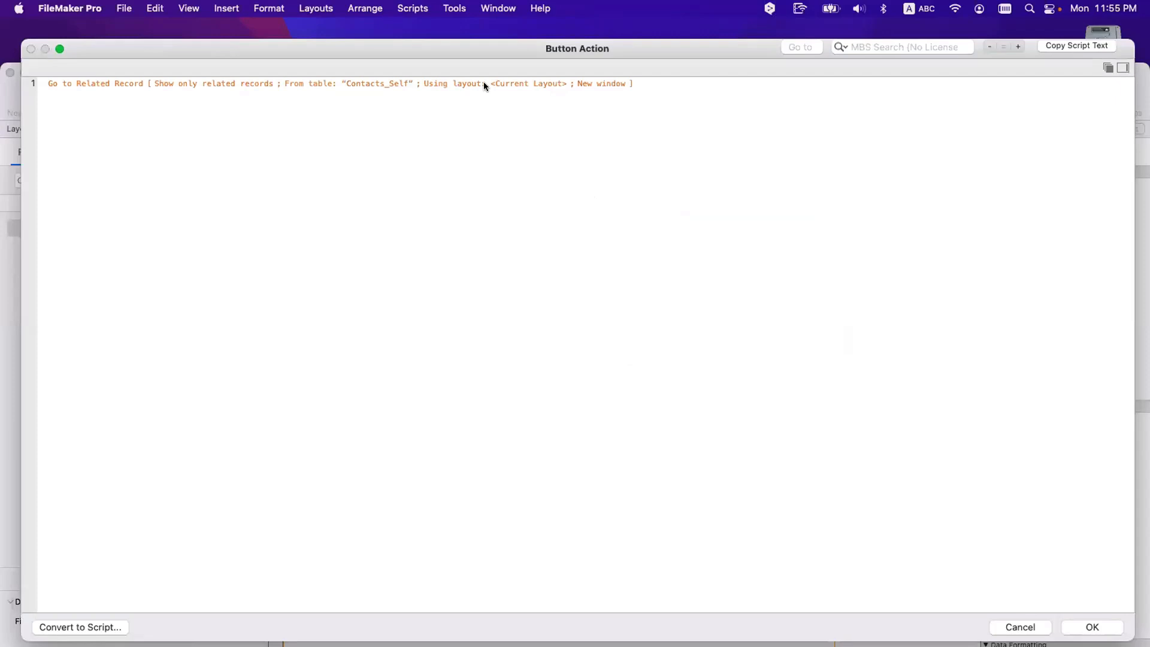
pyautogui.doubleClick(483, 81)
pyautogui.click(763, 285)
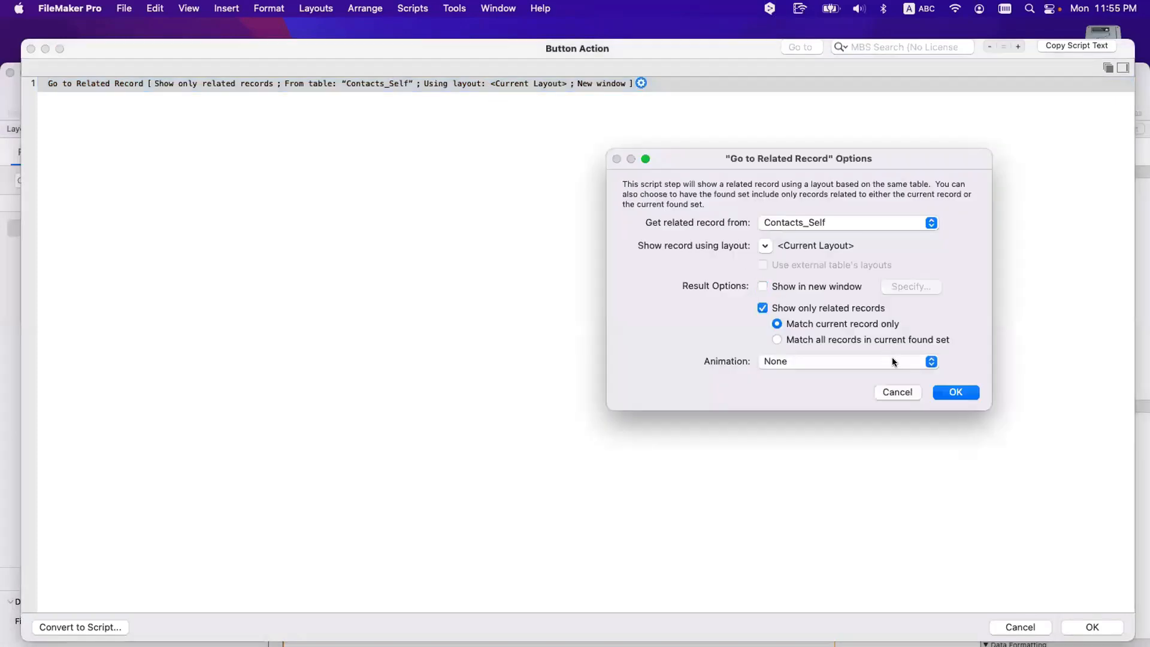
pyautogui.click(949, 391)
pyautogui.click(1092, 627)
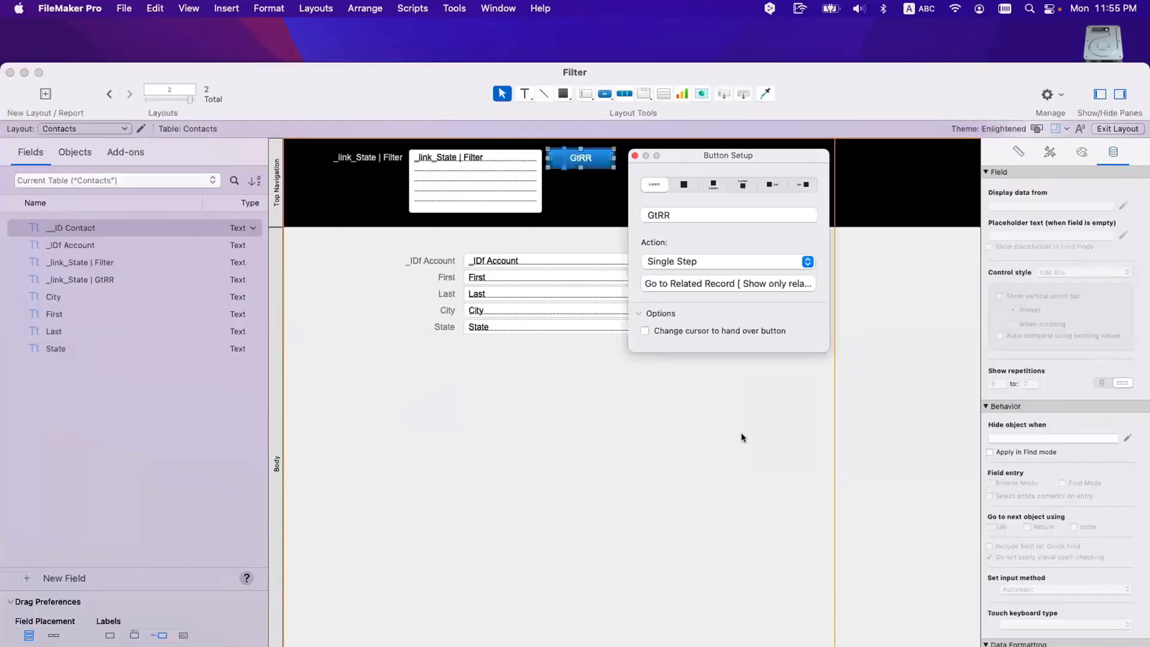
pyautogui.click(739, 433)
pyautogui.press('super+b')
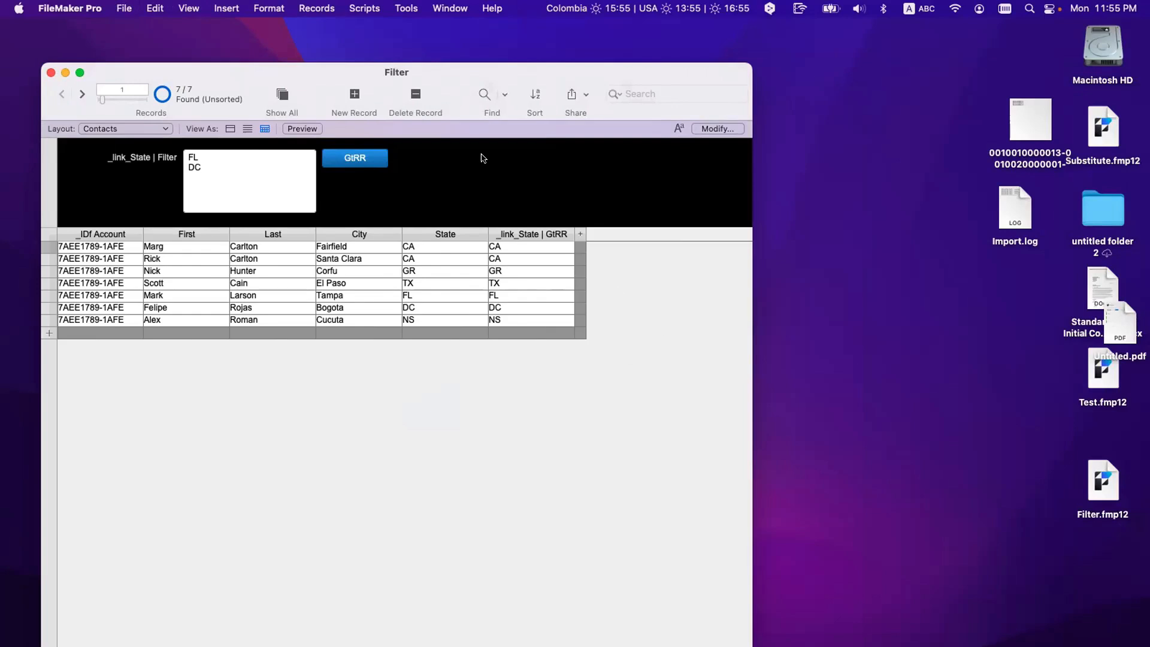
pyautogui.moveTo(401, 71); pyautogui.dragTo(408, 44)
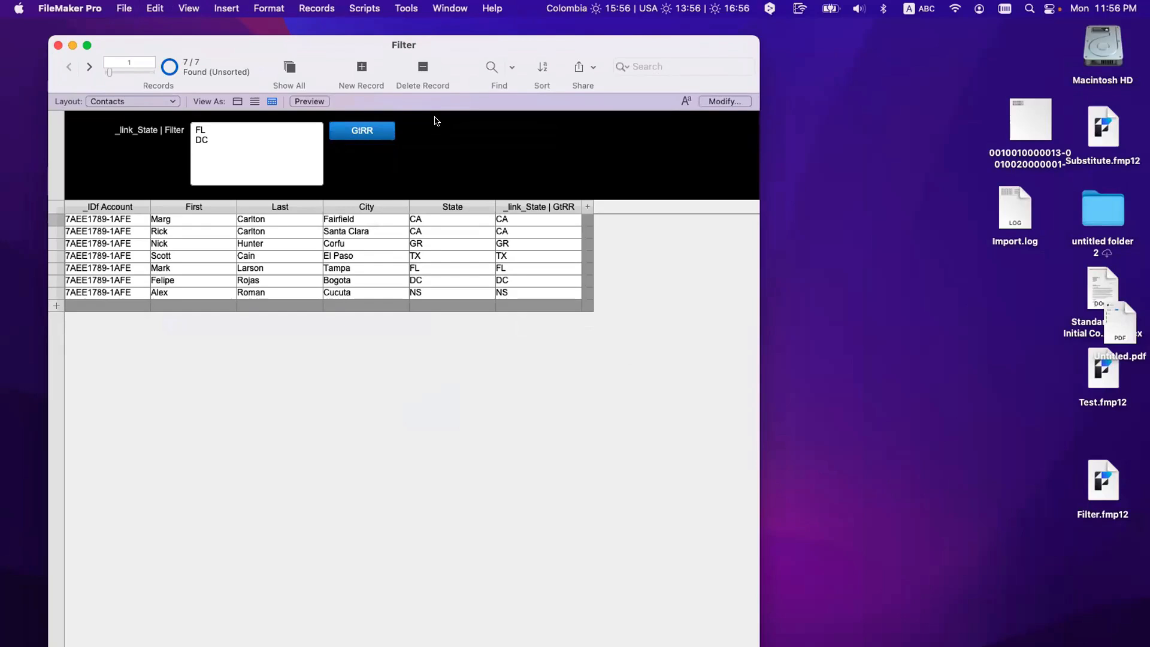
pyautogui.press('super+shift+s')
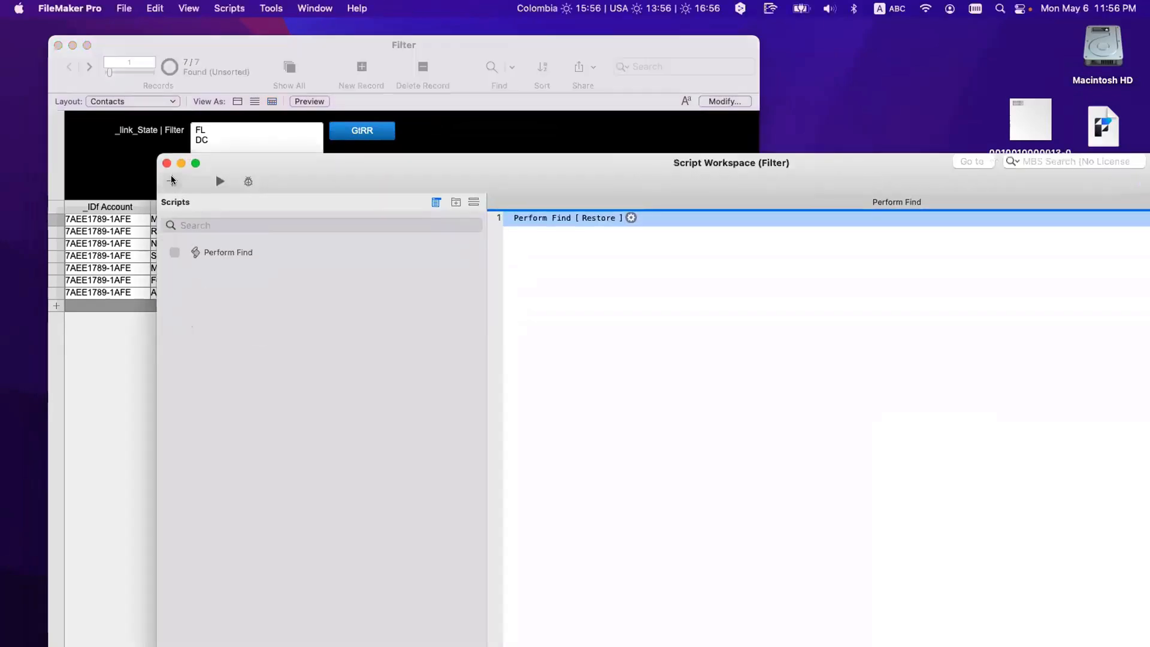
# Step: Create a new script named Export
pyautogui.click(172, 181)
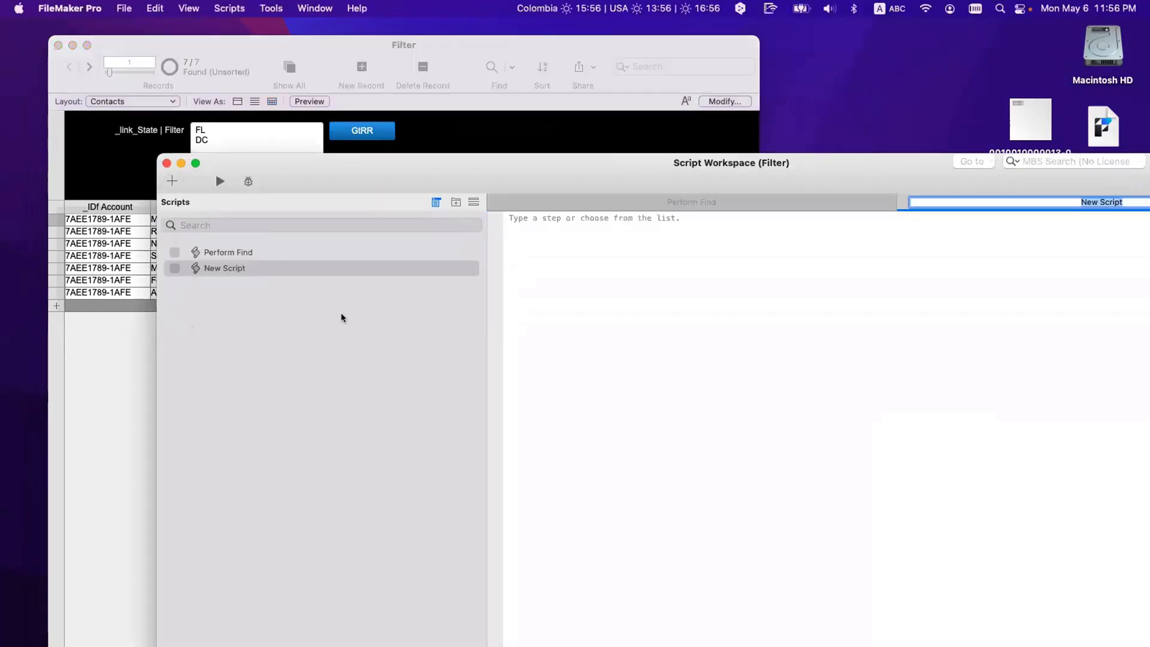
pyautogui.press('BackSpace')
pyautogui.write('E')
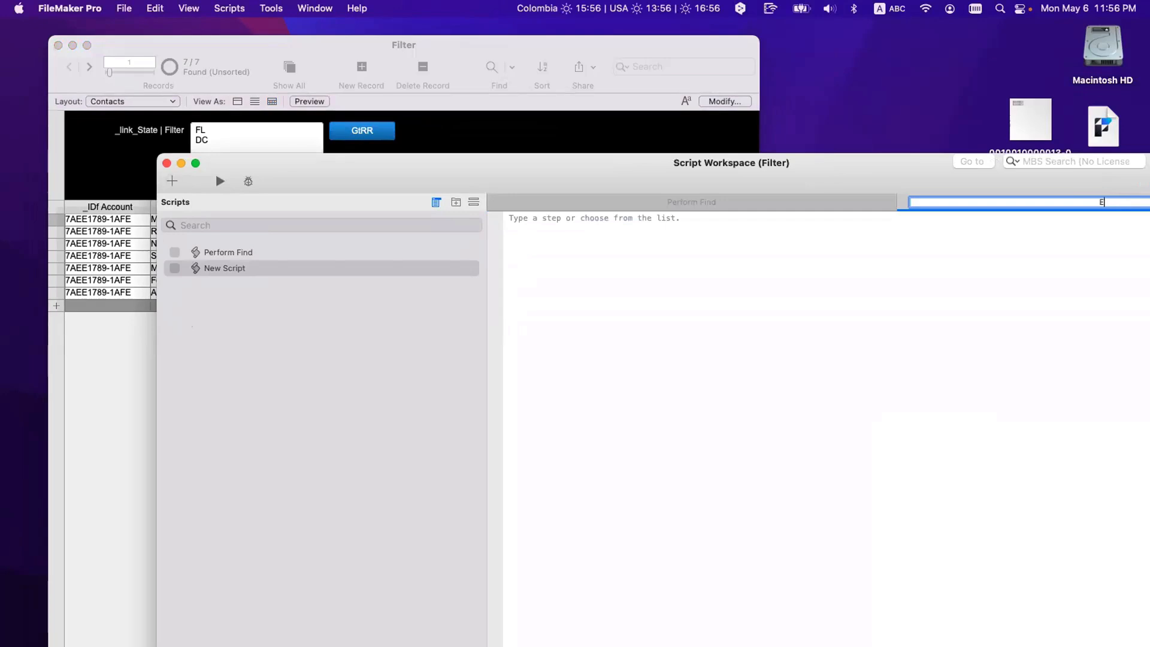
pyautogui.write('xport')
pyautogui.press('Return')
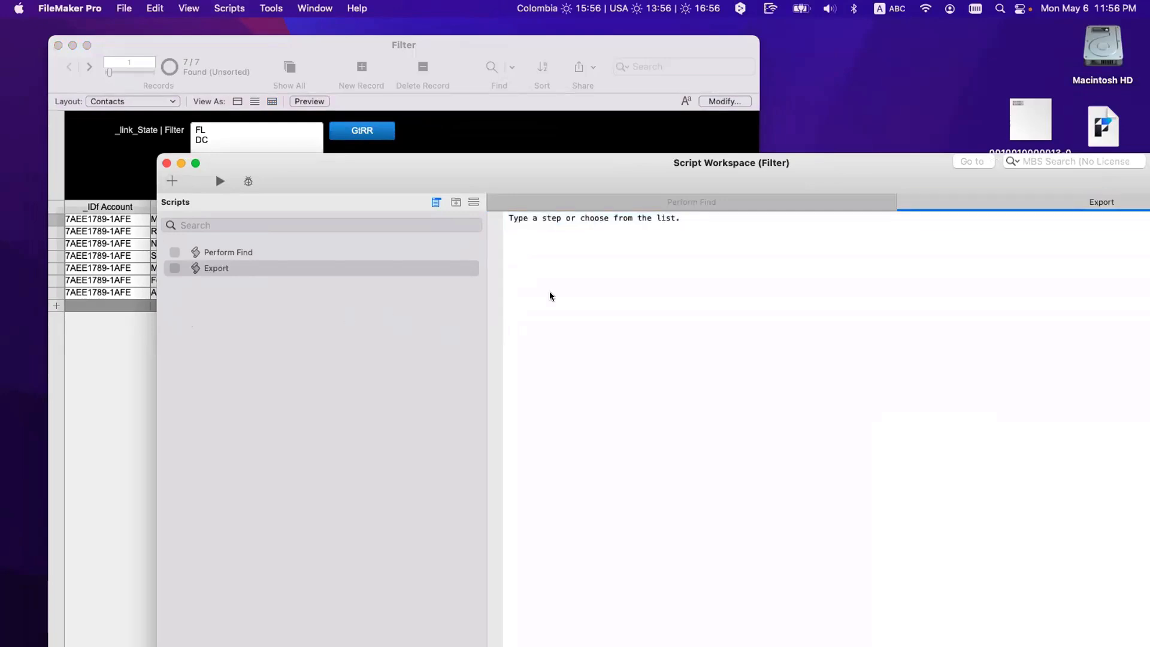
pyautogui.moveTo(347, 163); pyautogui.dragTo(419, 209)
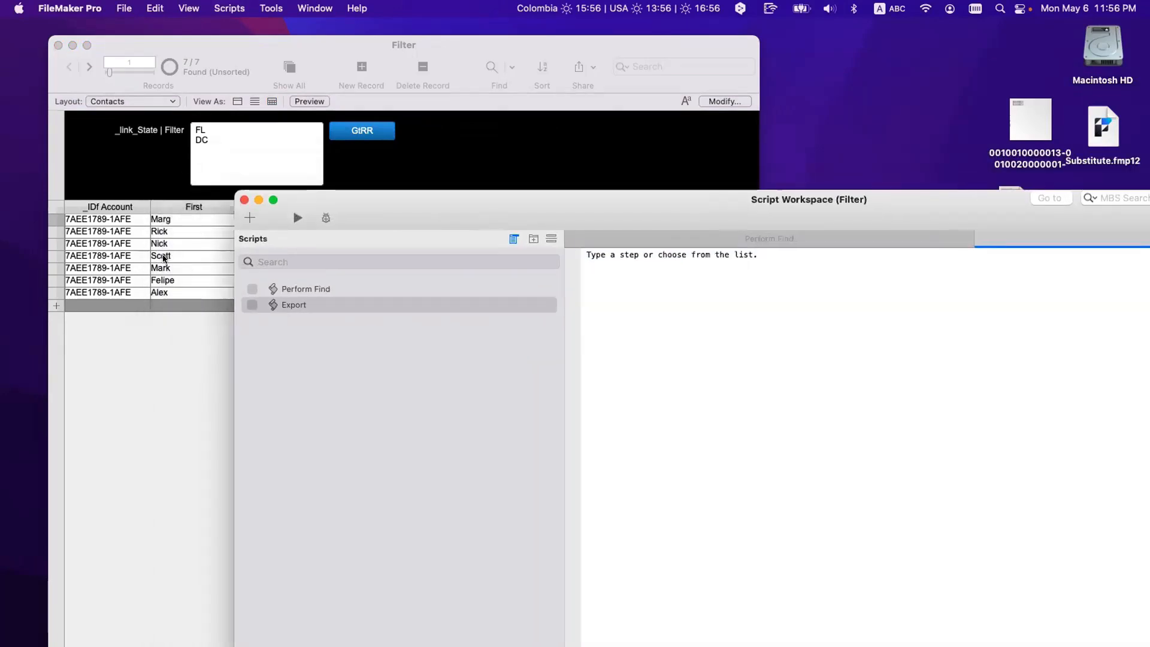
# Step: Rename the script to Export FL/CA/TX
pyautogui.click(603, 252)
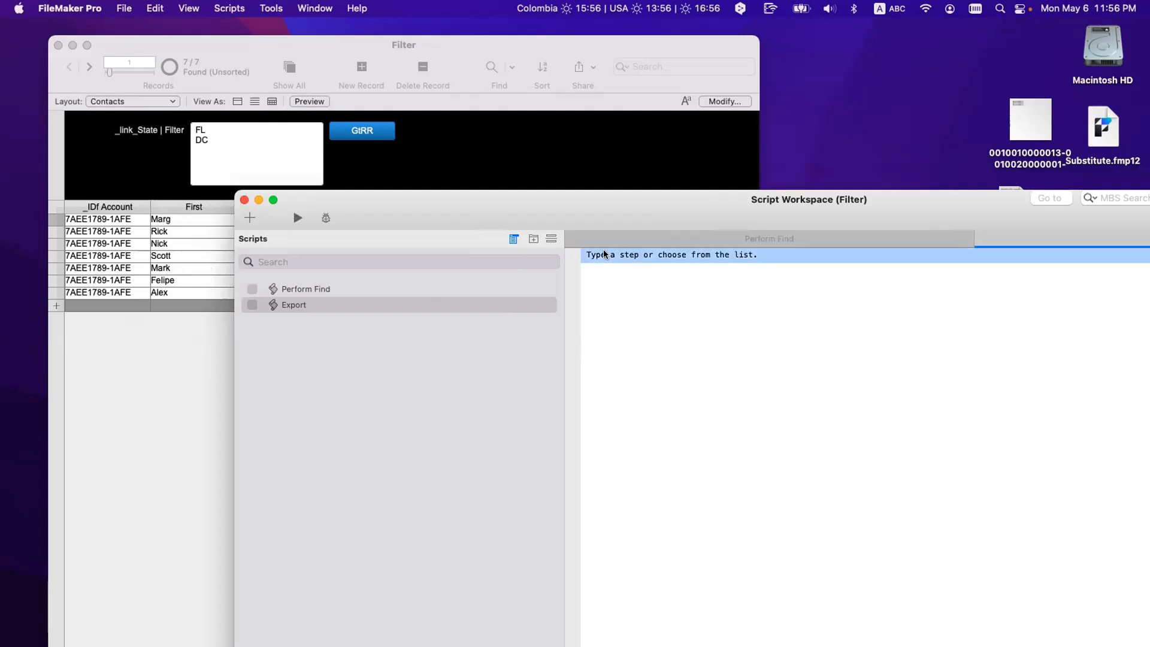
pyautogui.write('gt')
pyautogui.press('BackSpace')
pyautogui.press('BackSpace')
pyautogui.press('Escape')
pyautogui.click(294, 307)
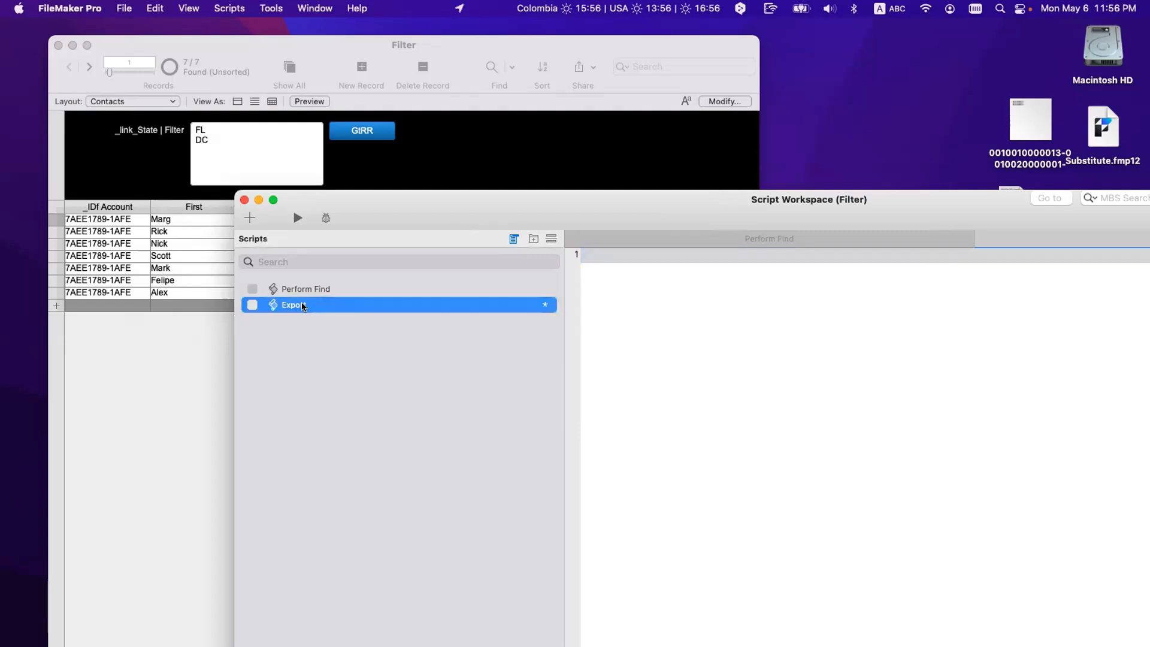
pyautogui.click(307, 304)
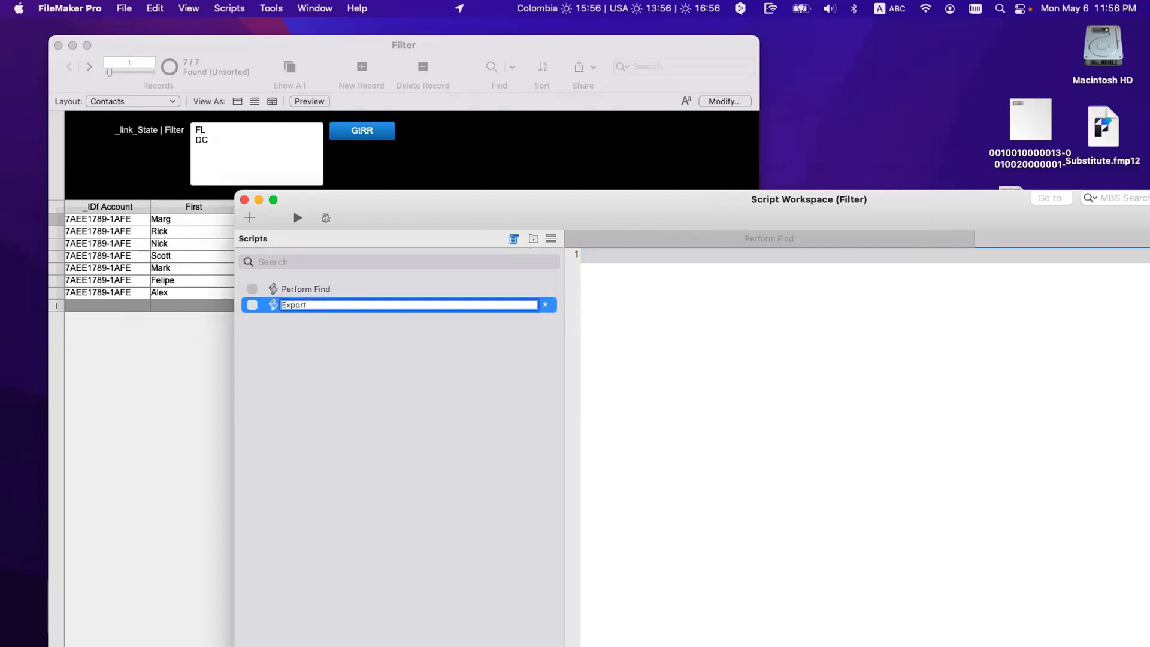
pyautogui.write('FL/')
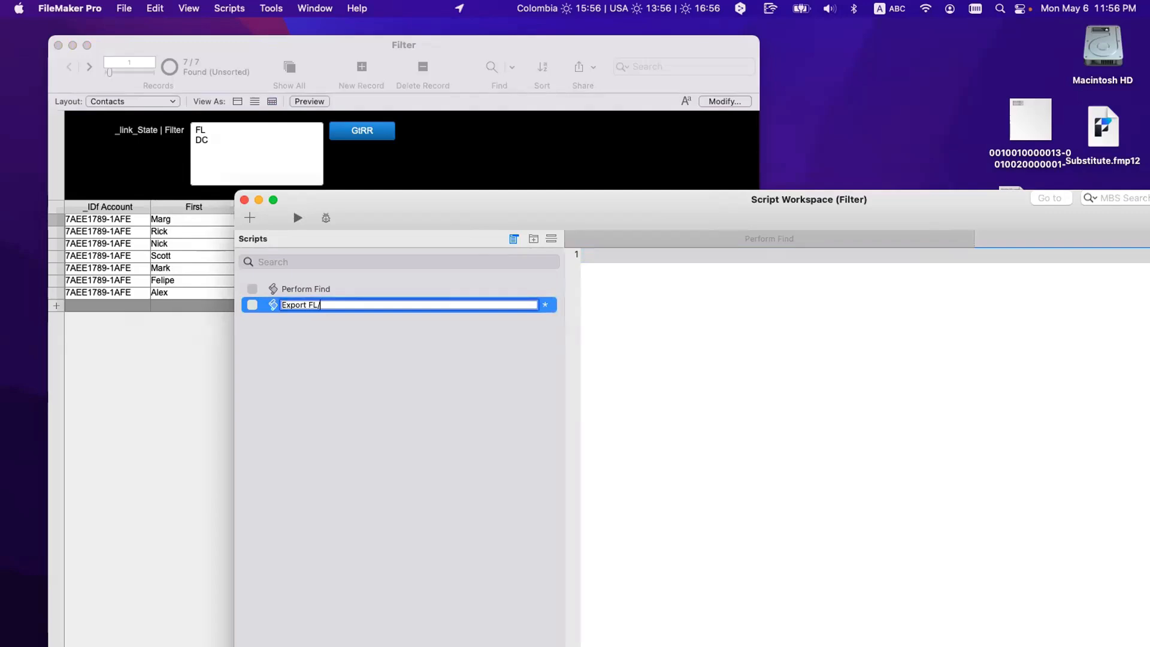
pyautogui.write('CA/TX')
pyautogui.press('Return')
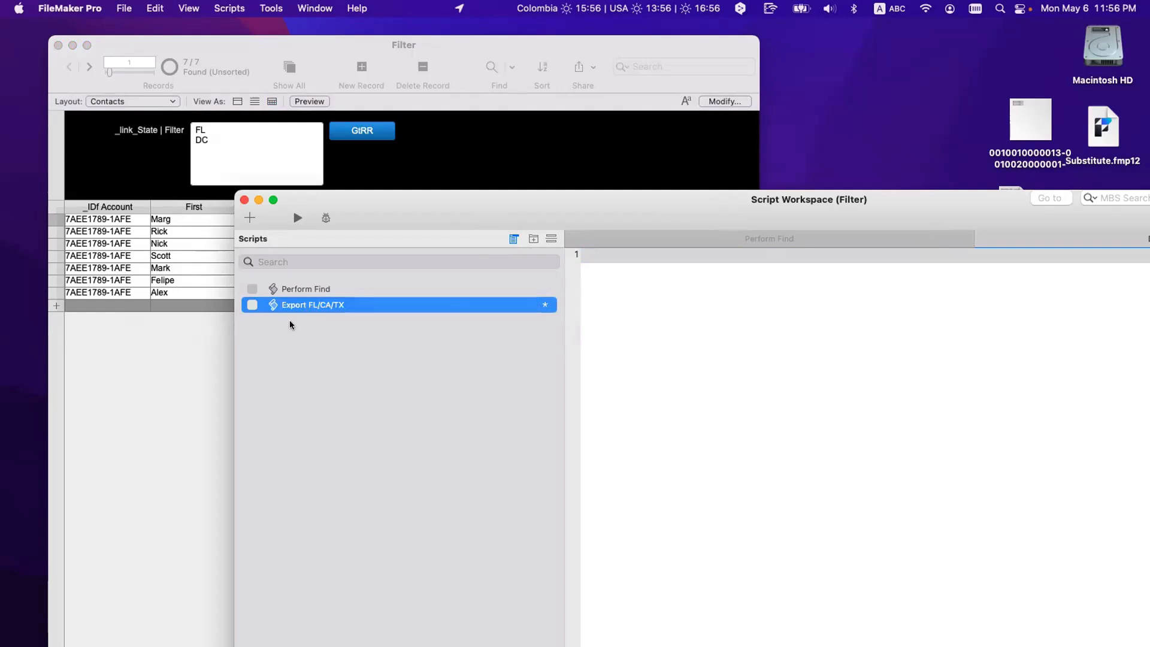
# Step: Insert a Set Field step as the script's first line
pyautogui.click(595, 255)
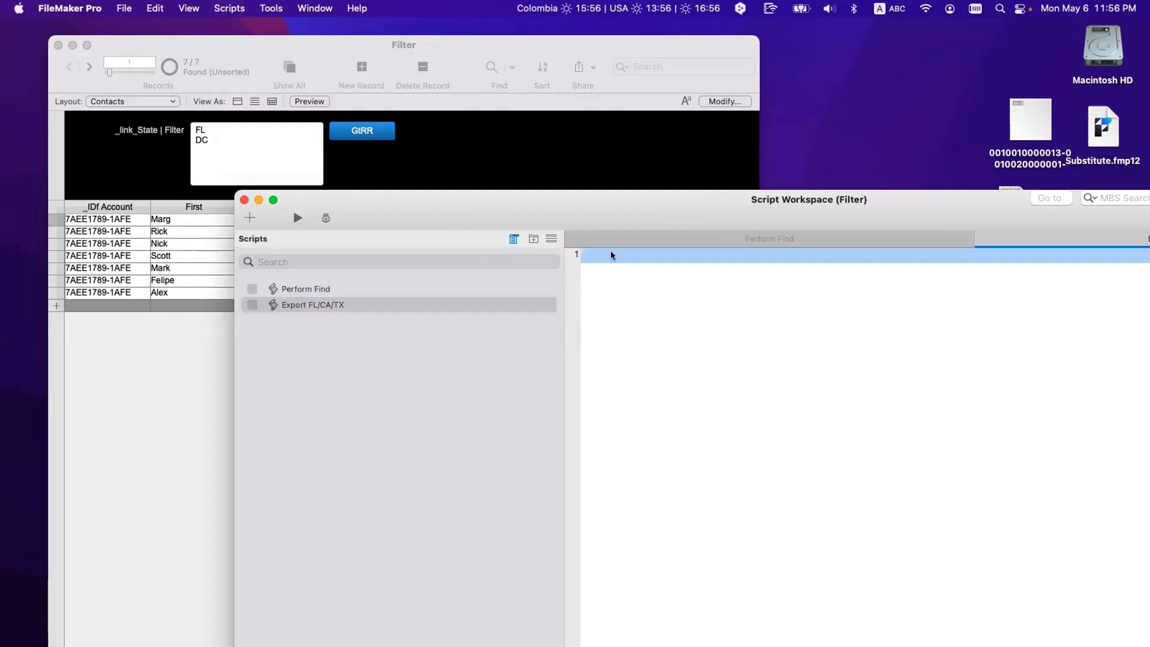
pyautogui.write('set field')
pyautogui.press('Return')
pyautogui.press('Return')
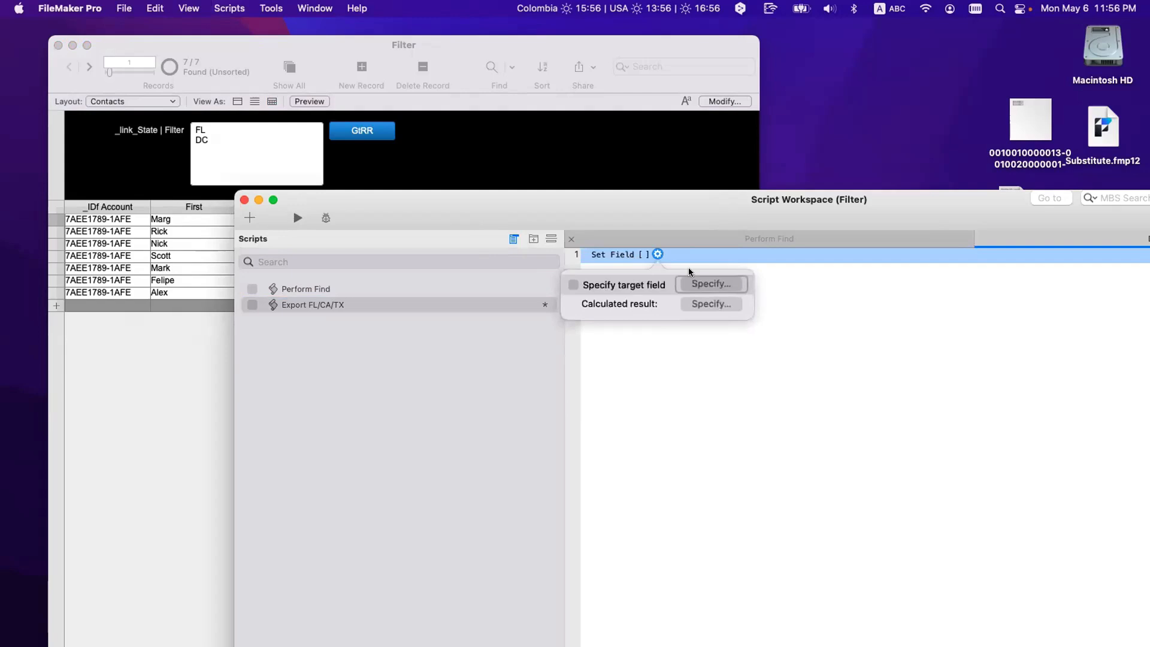
# Step: Target the Set Field step at Contacts::_link_State | Filter
pyautogui.click(714, 283)
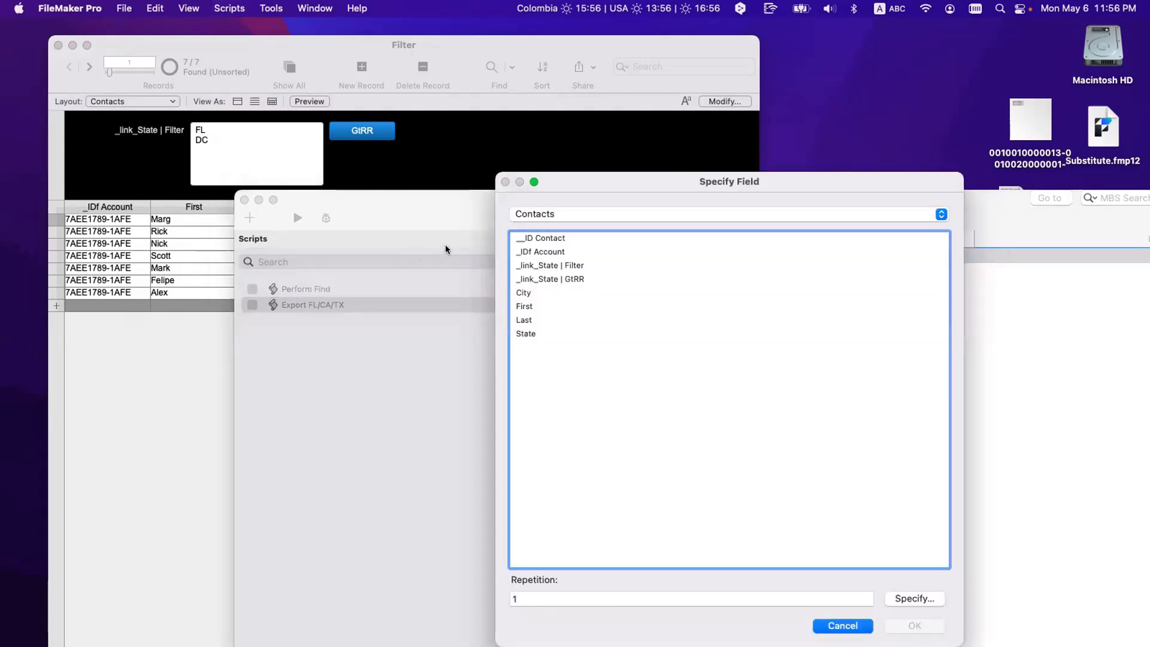
pyautogui.click(565, 266)
pyautogui.press('Return')
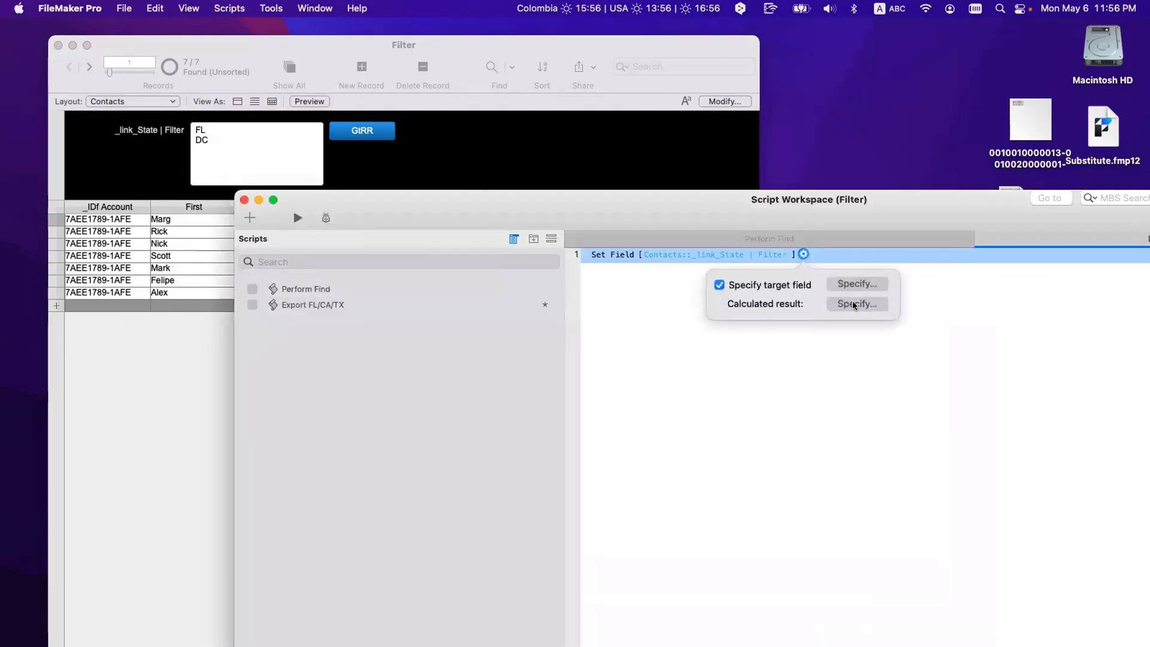
# Step: Give it the calculation List ( "FL" ; "CA" ; "TX" ) and save the script
pyautogui.press('space')
pyautogui.moveTo(308, 101); pyautogui.dragTo(567, 360)
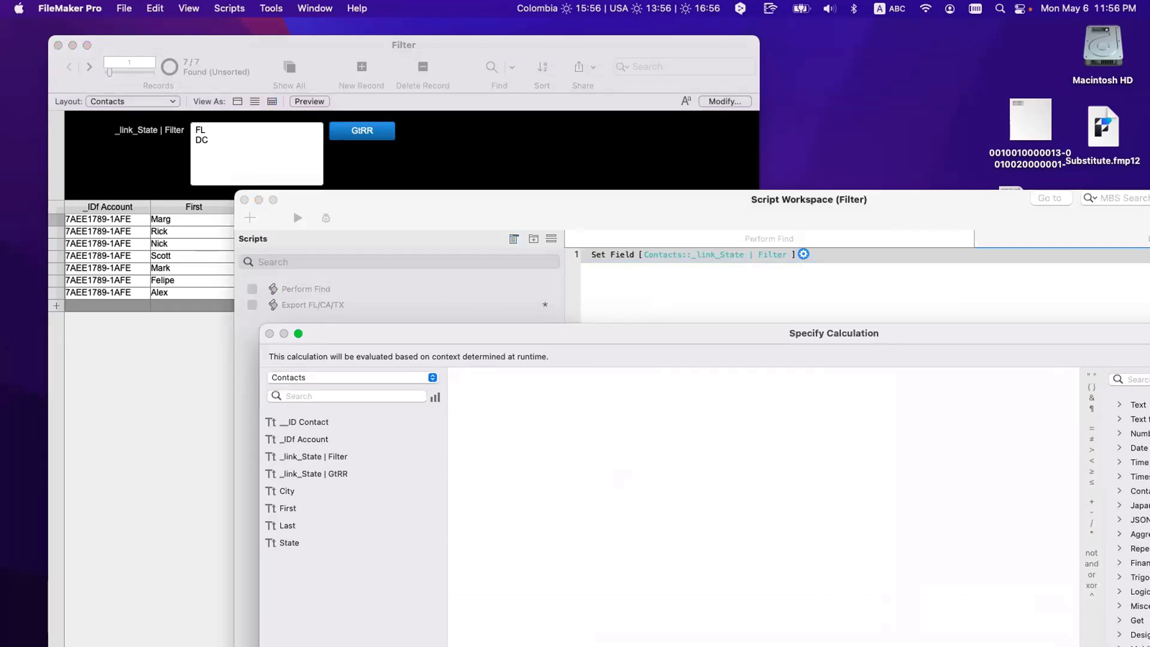
pyautogui.write('l')
pyautogui.press('BackSpace')
pyautogui.write('lis')
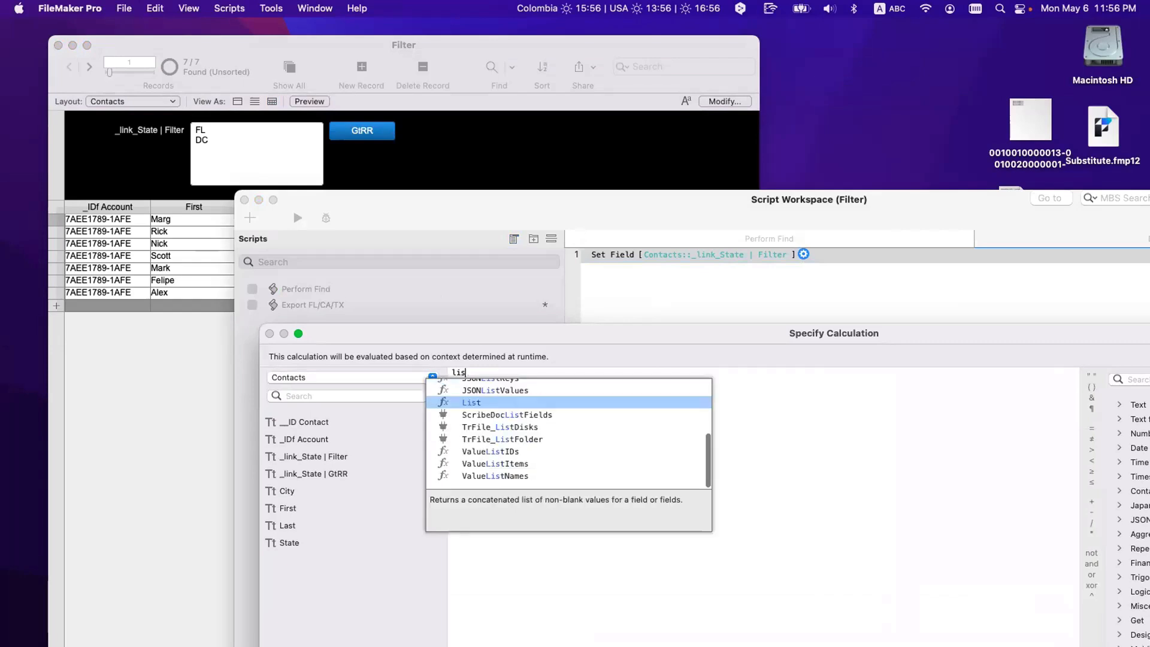
pyautogui.press('Return')
pyautogui.write('"FL"')
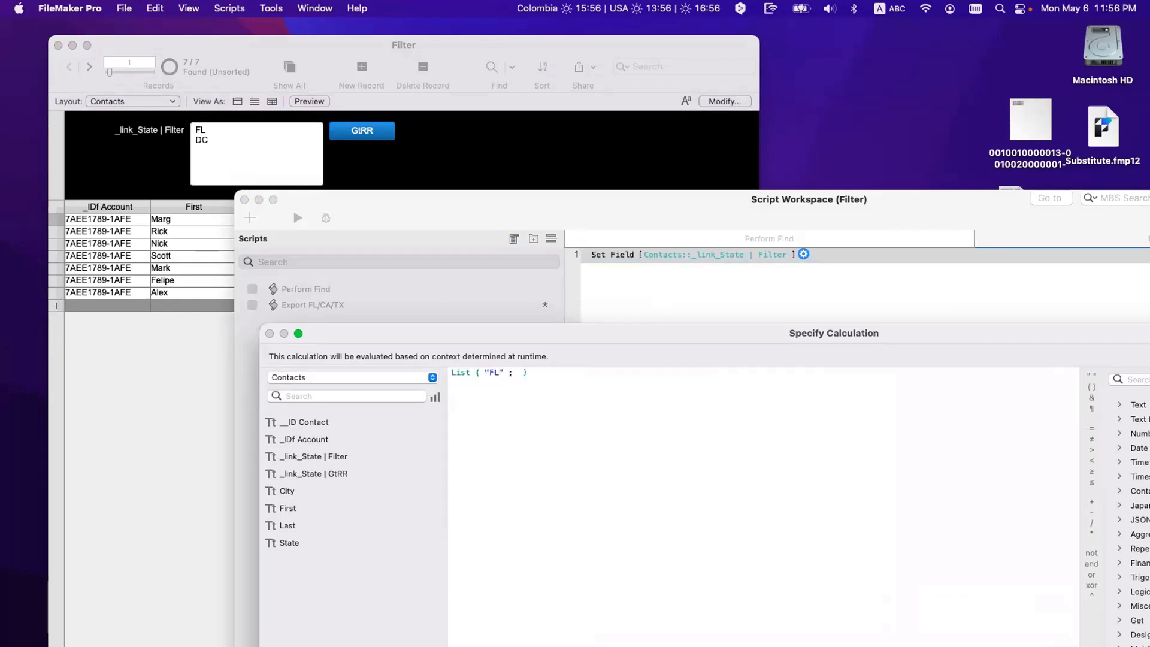
pyautogui.write(' ; "CA"')
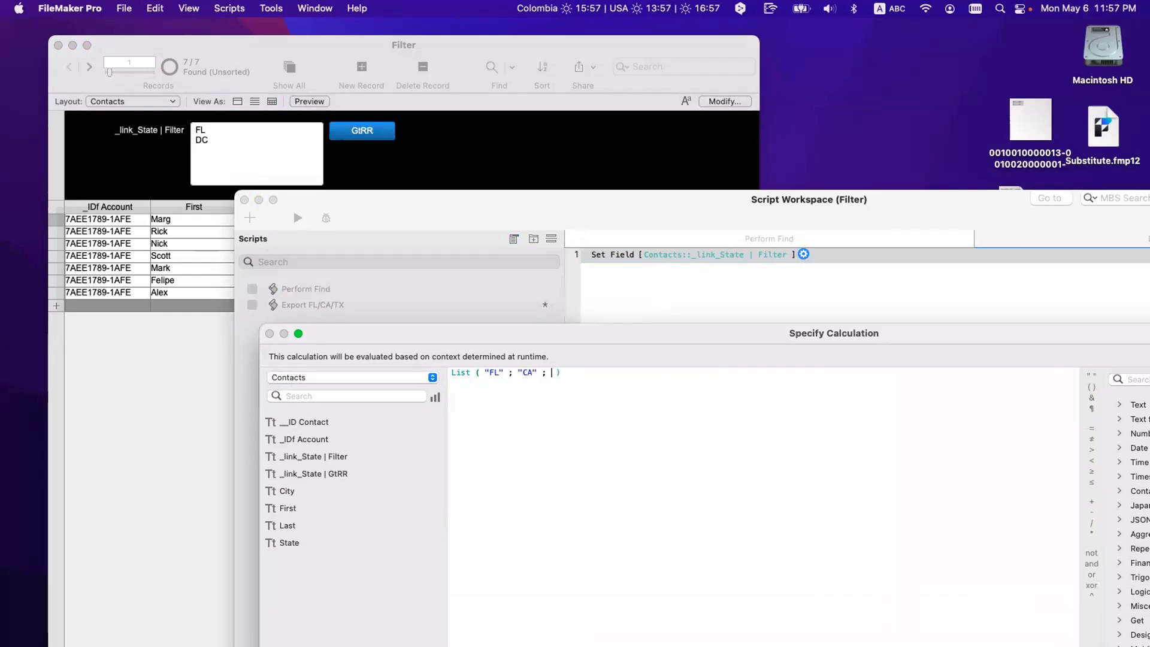
pyautogui.write(' ; "TX"')
pyautogui.press('KP_Enter')
pyautogui.click(785, 393)
pyautogui.press('super+s')
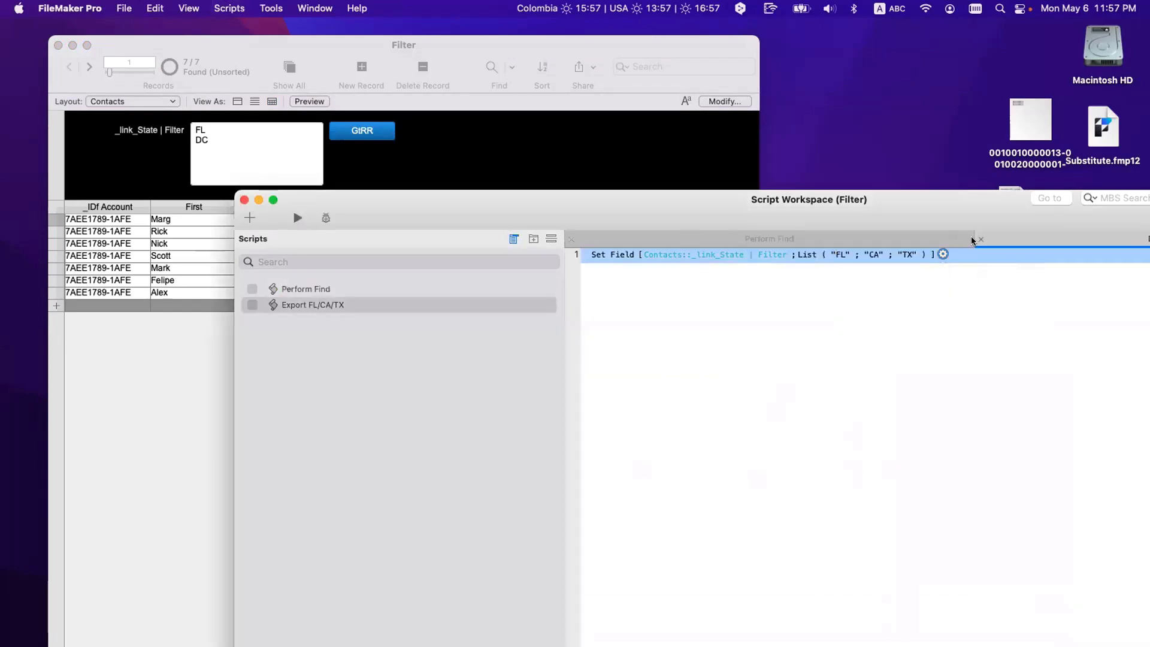
# Step: Add a Go to Related Record step from Contacts_Self showing only related records, and save
pyautogui.click(657, 279)
pyautogui.write('g')
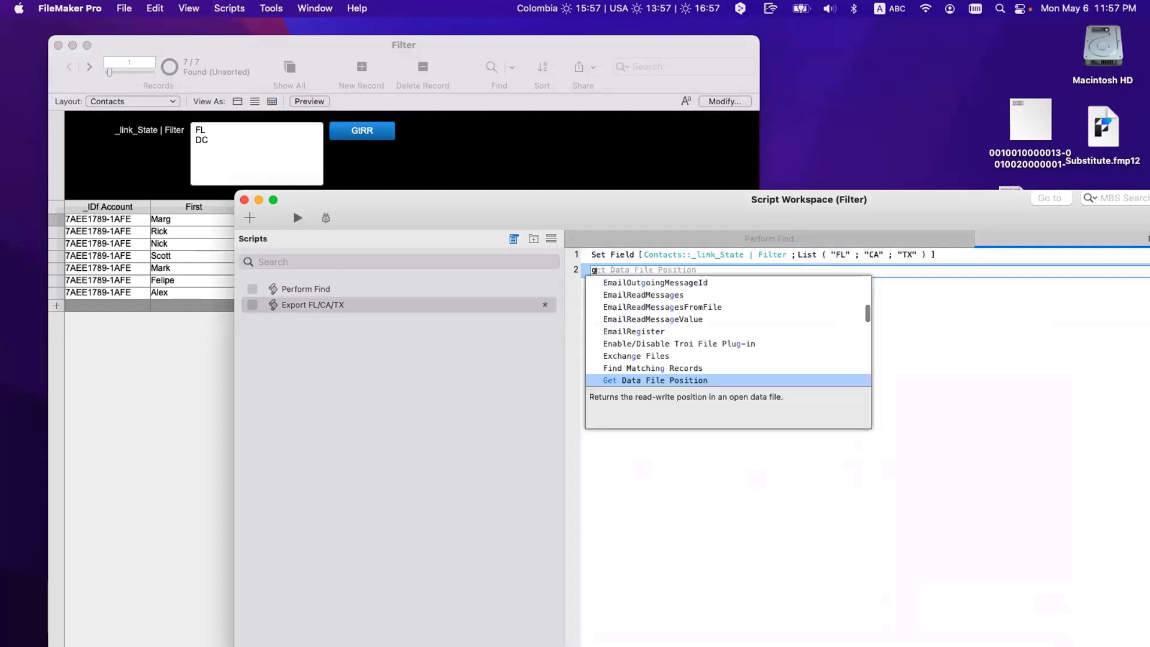
pyautogui.write('tr')
pyautogui.press('Down')
pyautogui.press('Return')
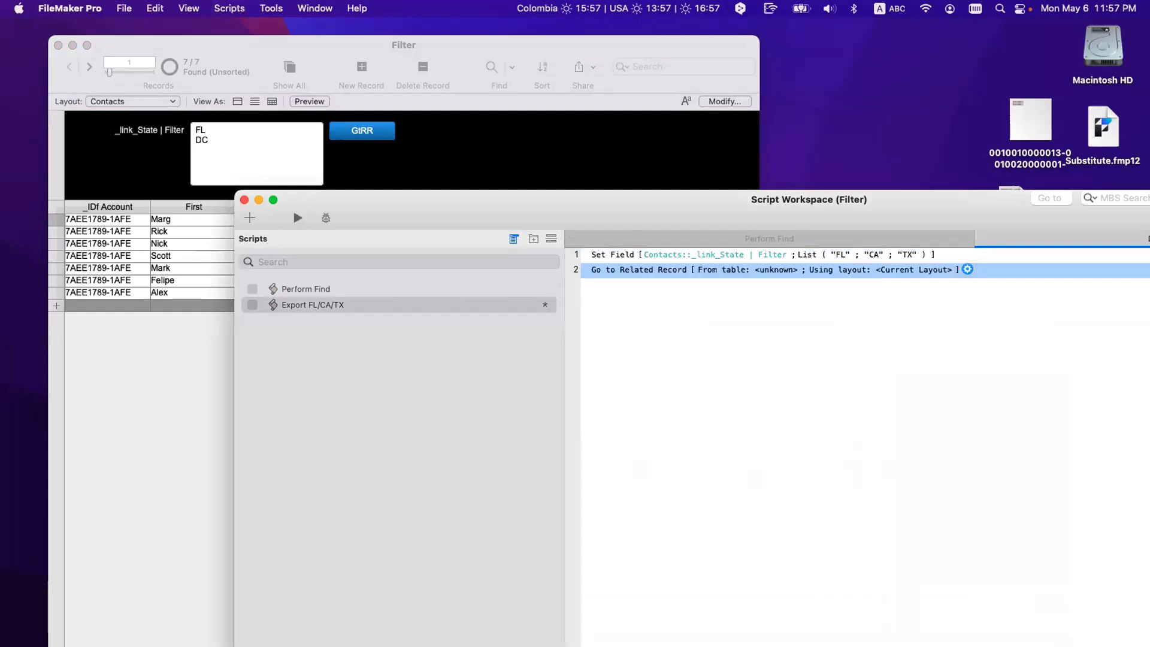
pyautogui.click(804, 224)
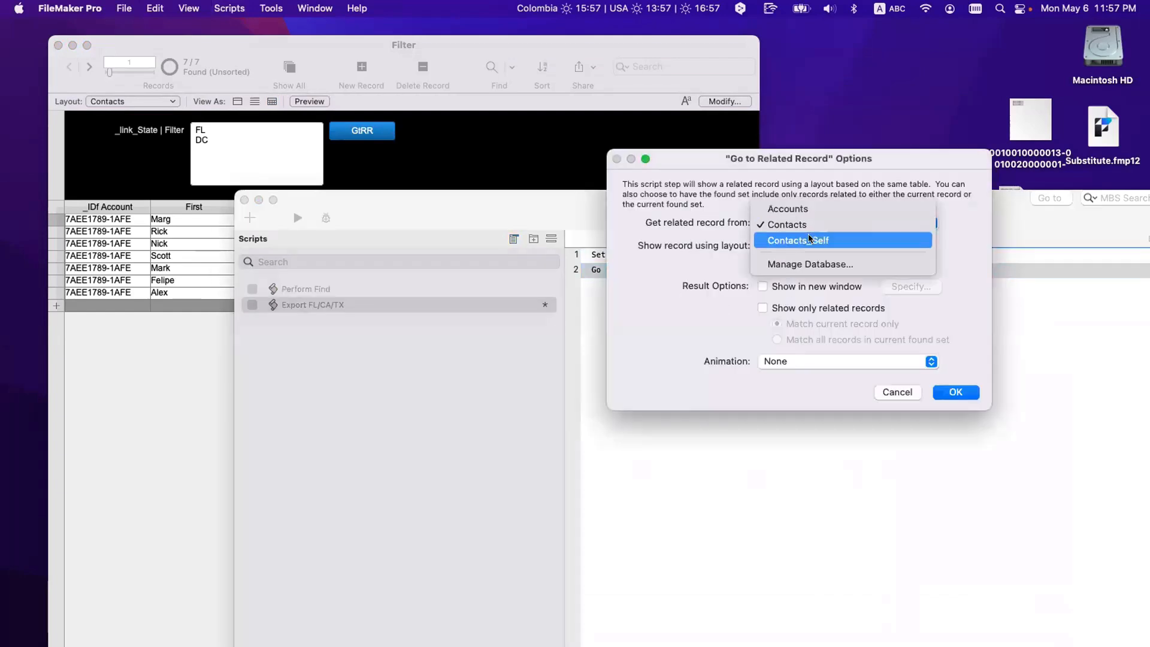
pyautogui.click(810, 240)
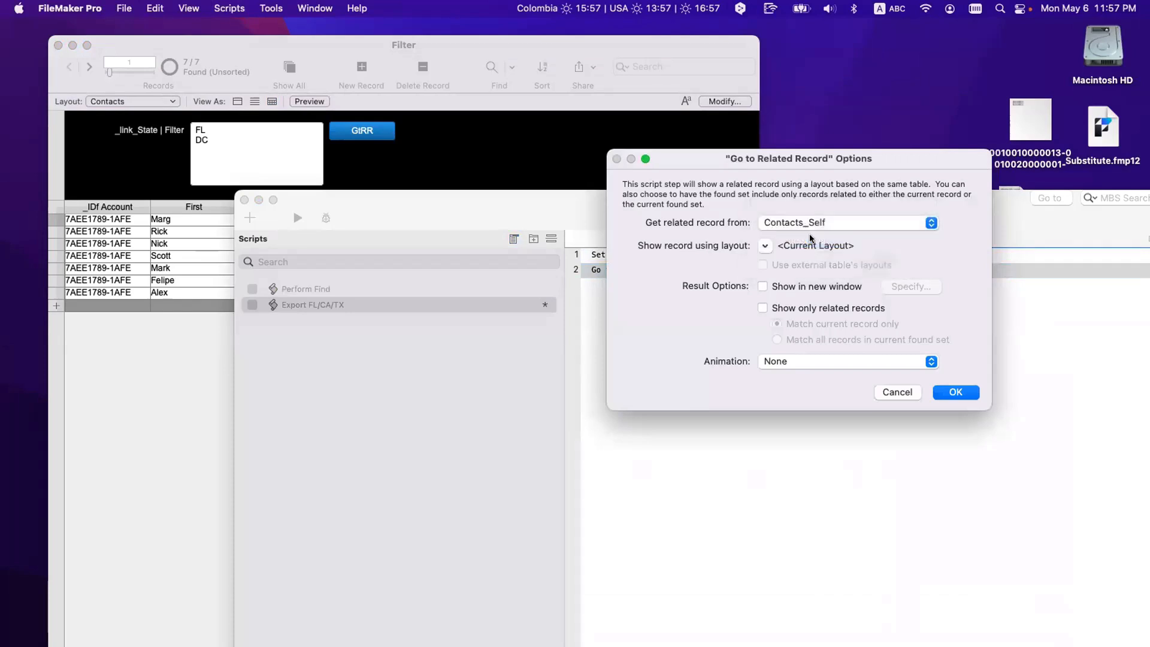
pyautogui.click(763, 308)
pyautogui.click(954, 393)
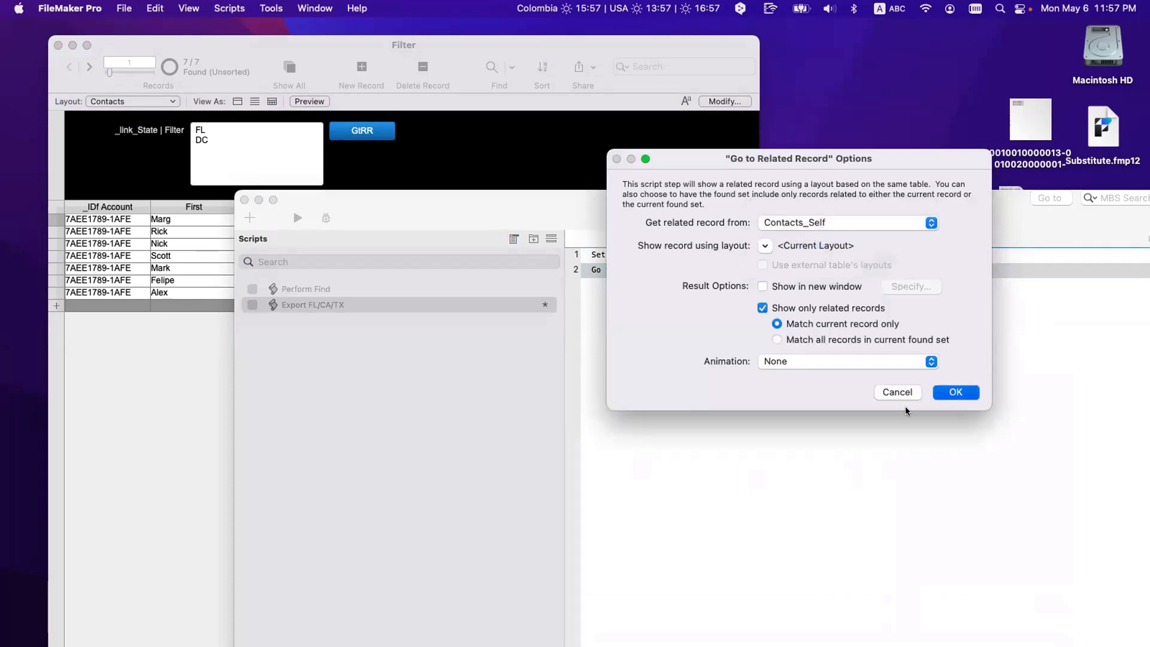
pyautogui.press('super+s')
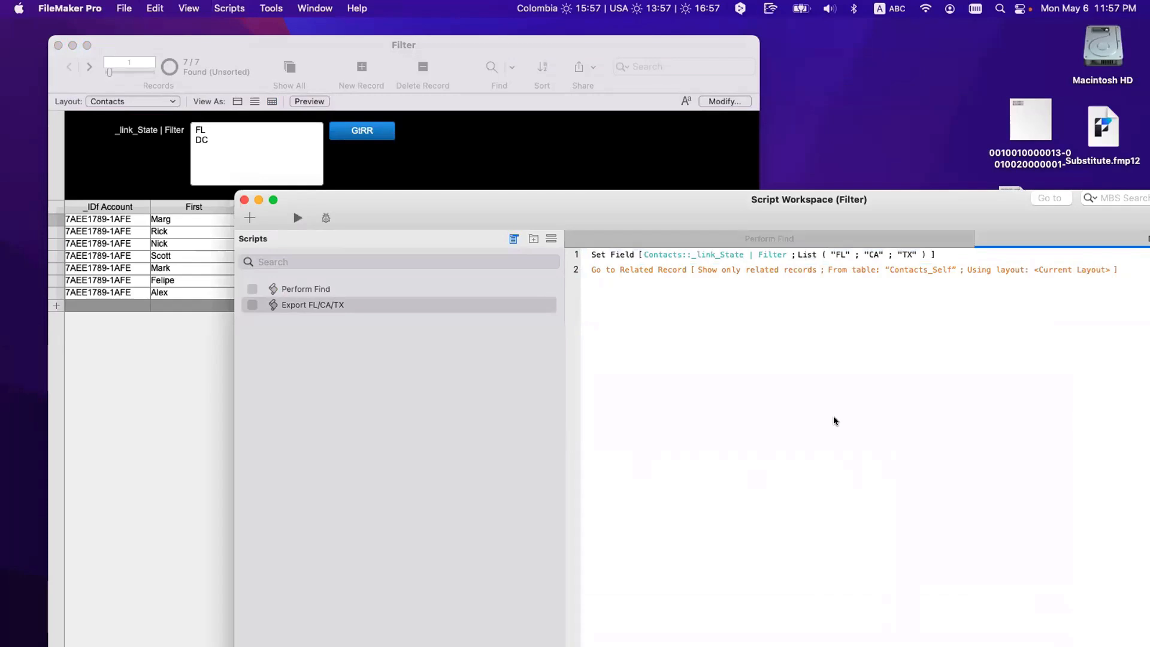
# Step: Try 'Show in new window' on that step, then cancel, leaving it unchanged
pyautogui.doubleClick(645, 268)
pyautogui.click(789, 287)
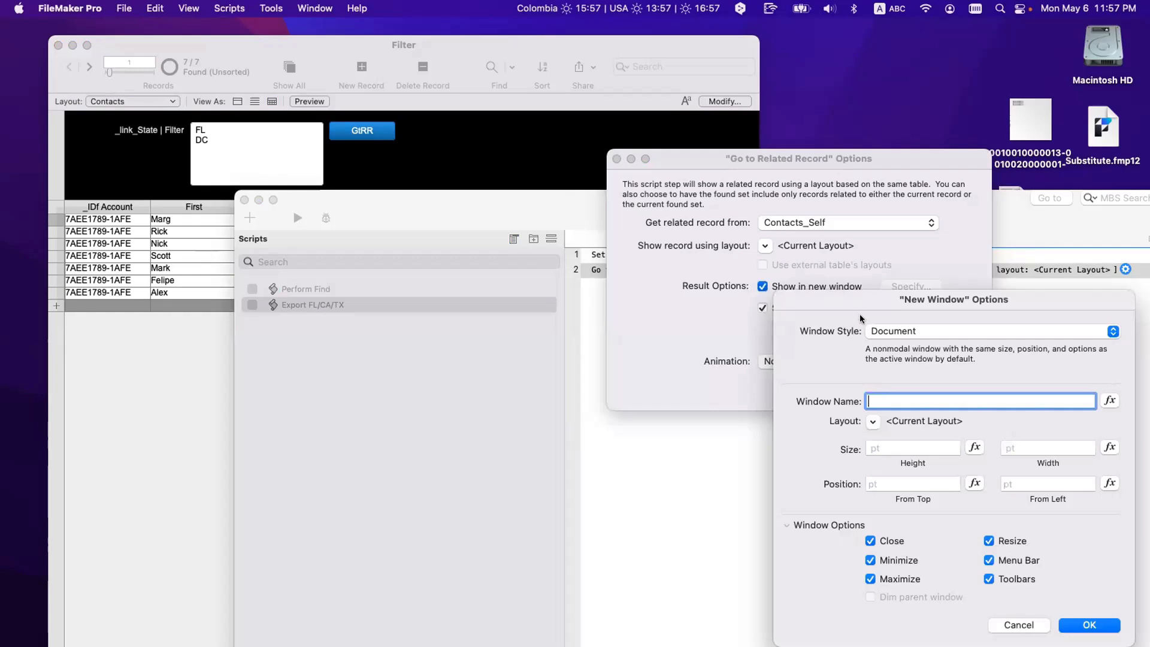
pyautogui.click(892, 480)
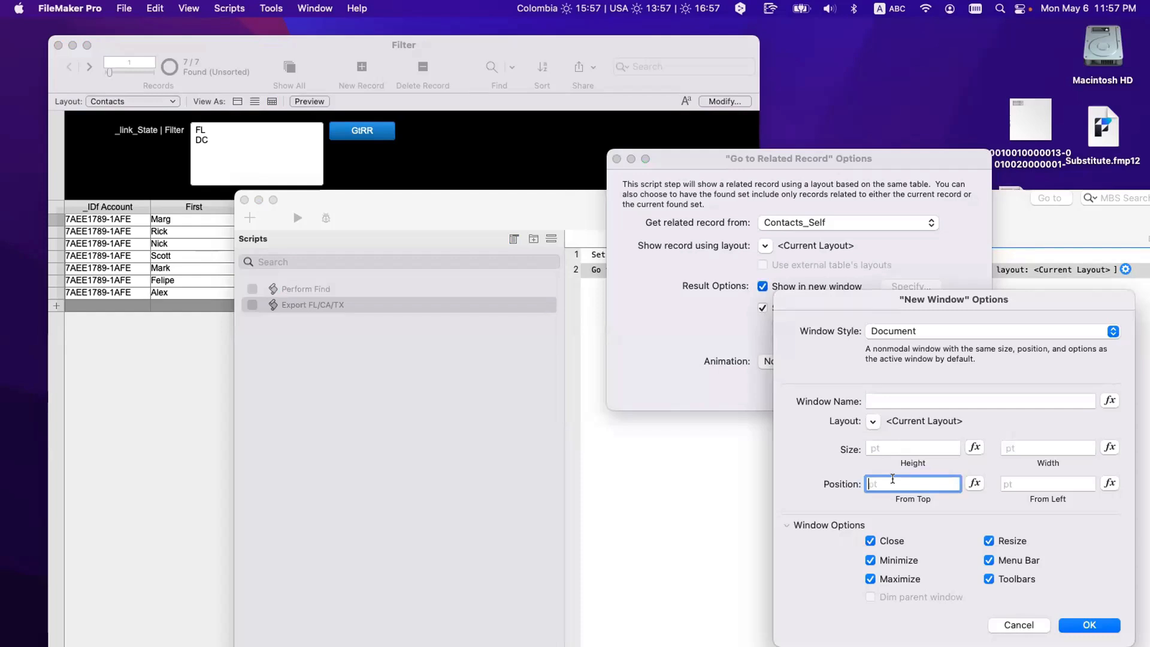
pyautogui.press('Escape')
pyautogui.press('Escape')
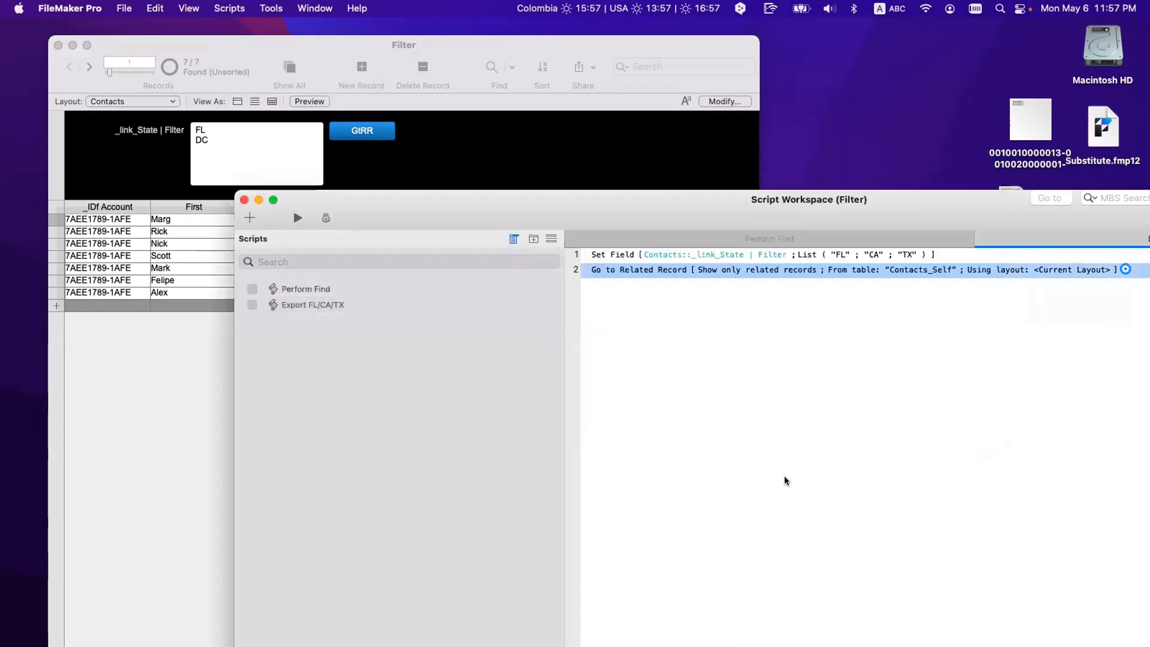
pyautogui.click(784, 478)
pyautogui.press('super+shift+l')
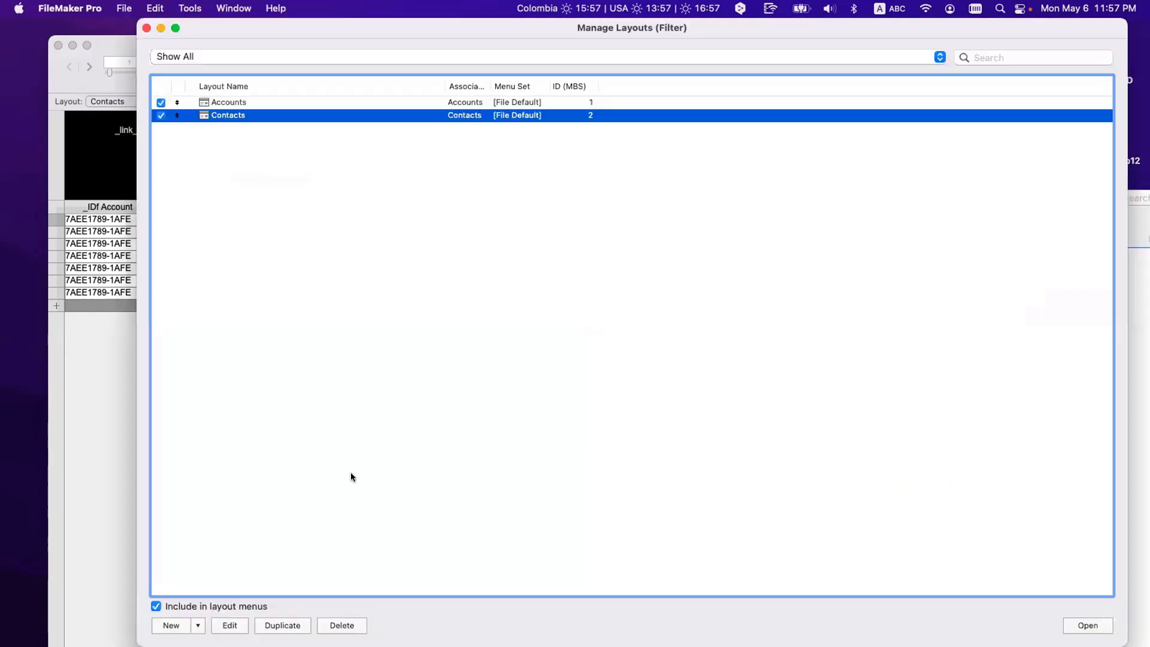
# Step: Create a Computer layout named Export | CArd showing Contacts records, and open it
pyautogui.click(171, 626)
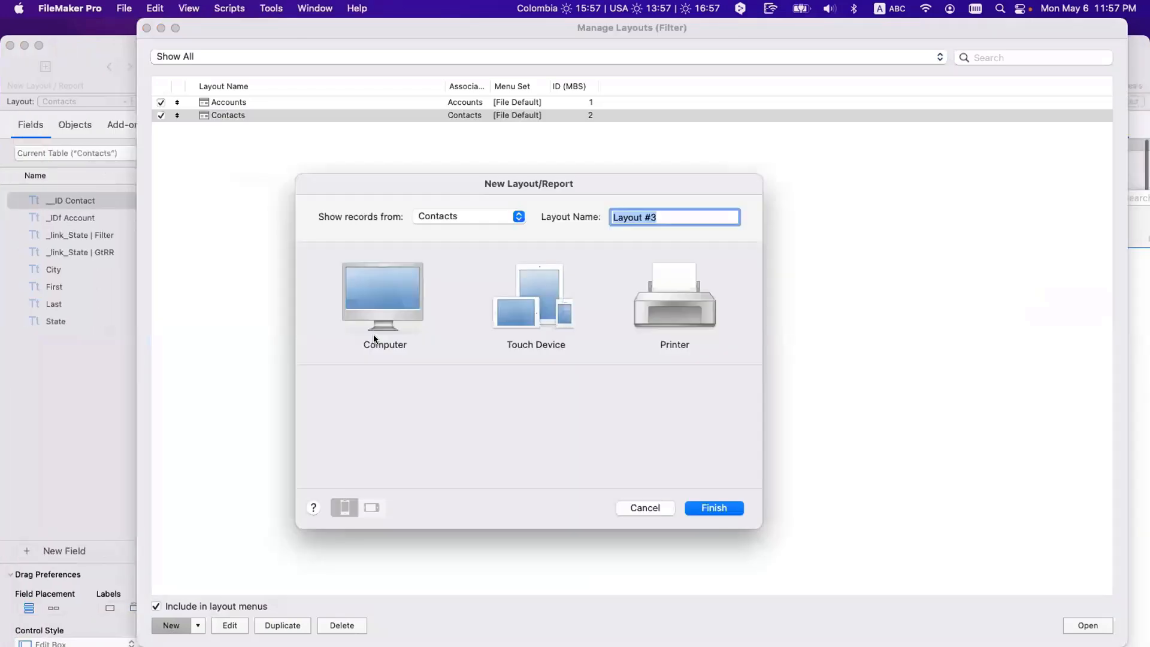
pyautogui.write('Export Ca')
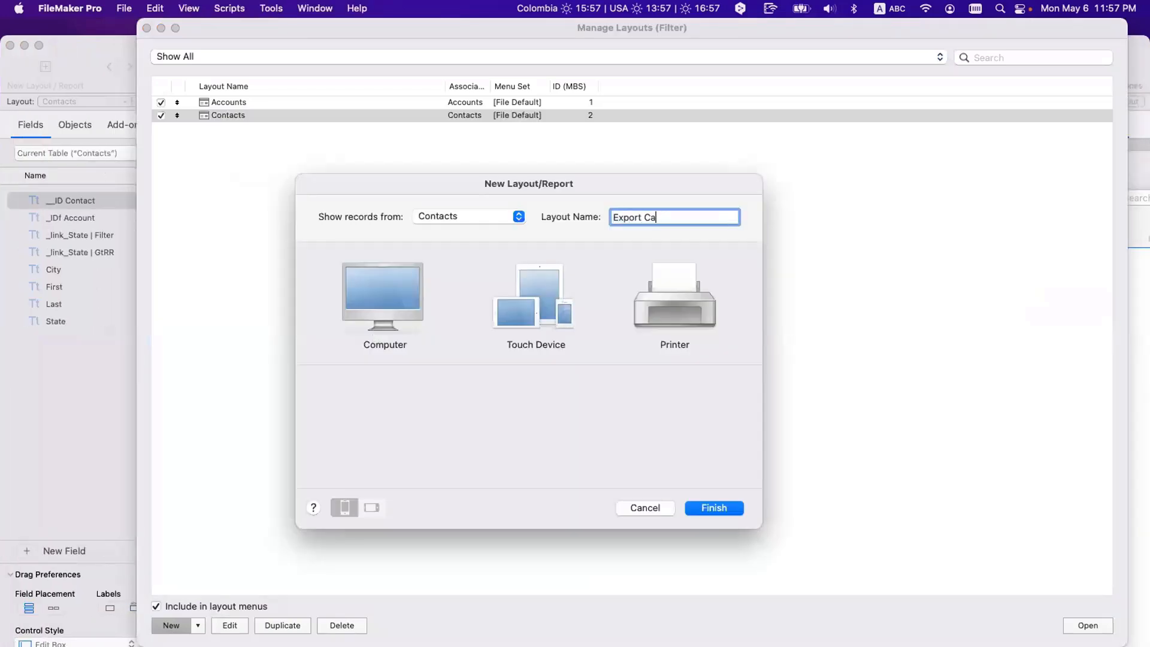
pyautogui.press('BackSpace')
pyautogui.press('BackSpace')
pyautogui.write('} CArd')
pyautogui.click(650, 217)
pyautogui.press('BackSpace')
pyautogui.press('BackSpace')
pyautogui.write('|')
pyautogui.click(405, 314)
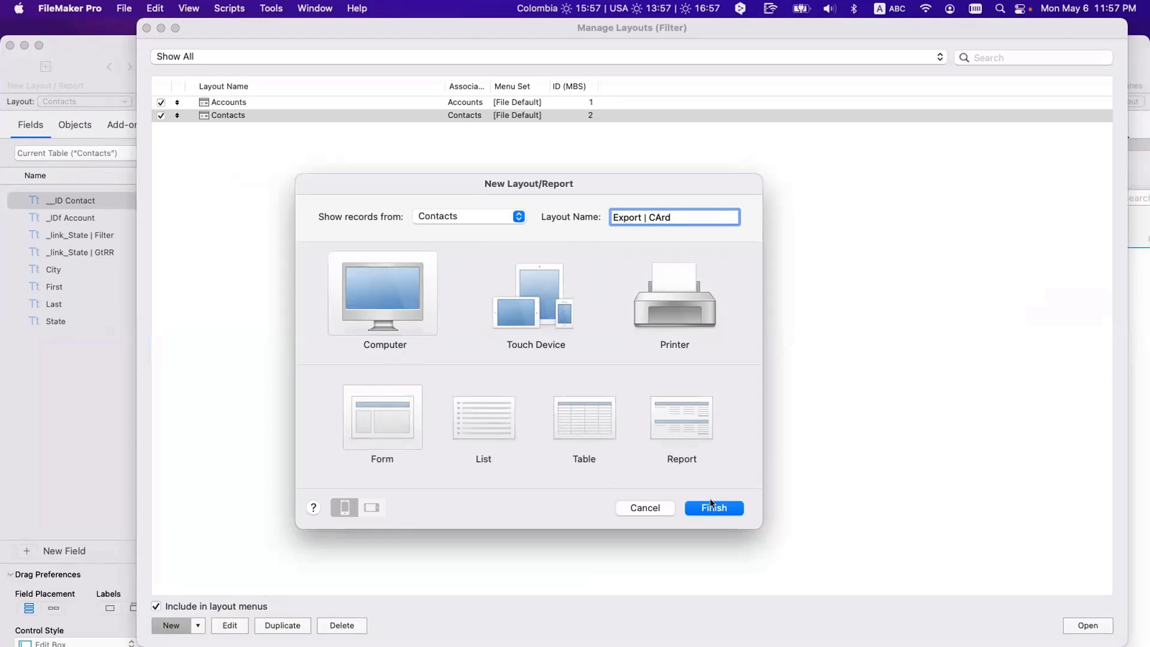
pyautogui.click(462, 213)
pyautogui.click(461, 217)
pyautogui.click(719, 508)
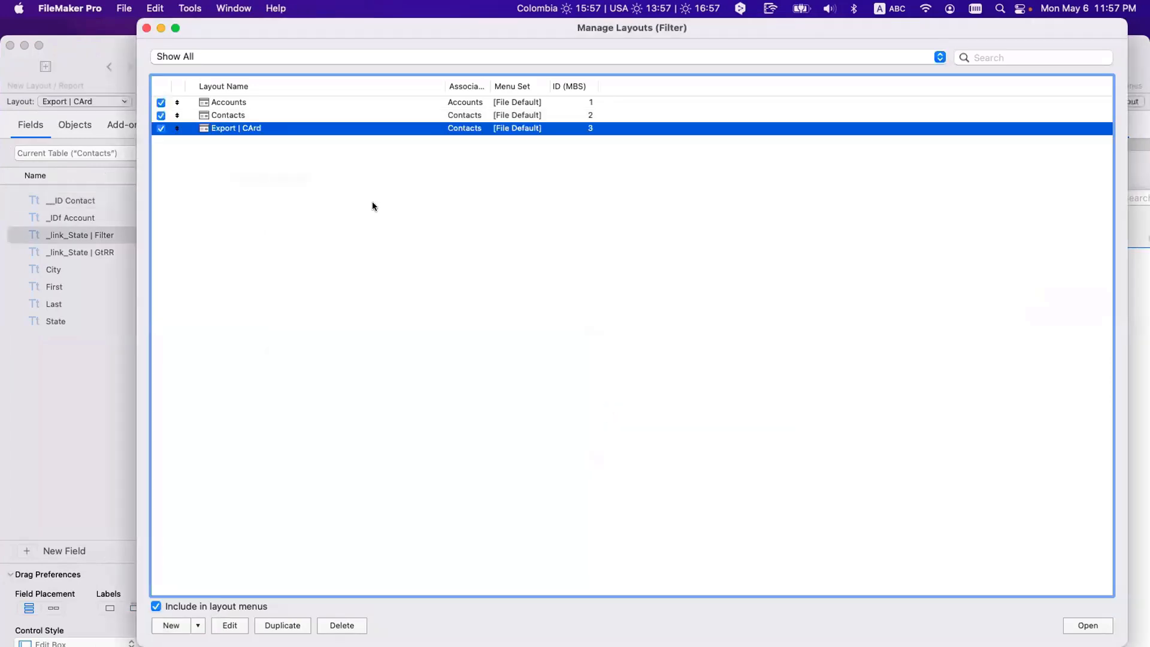
pyautogui.click(1088, 625)
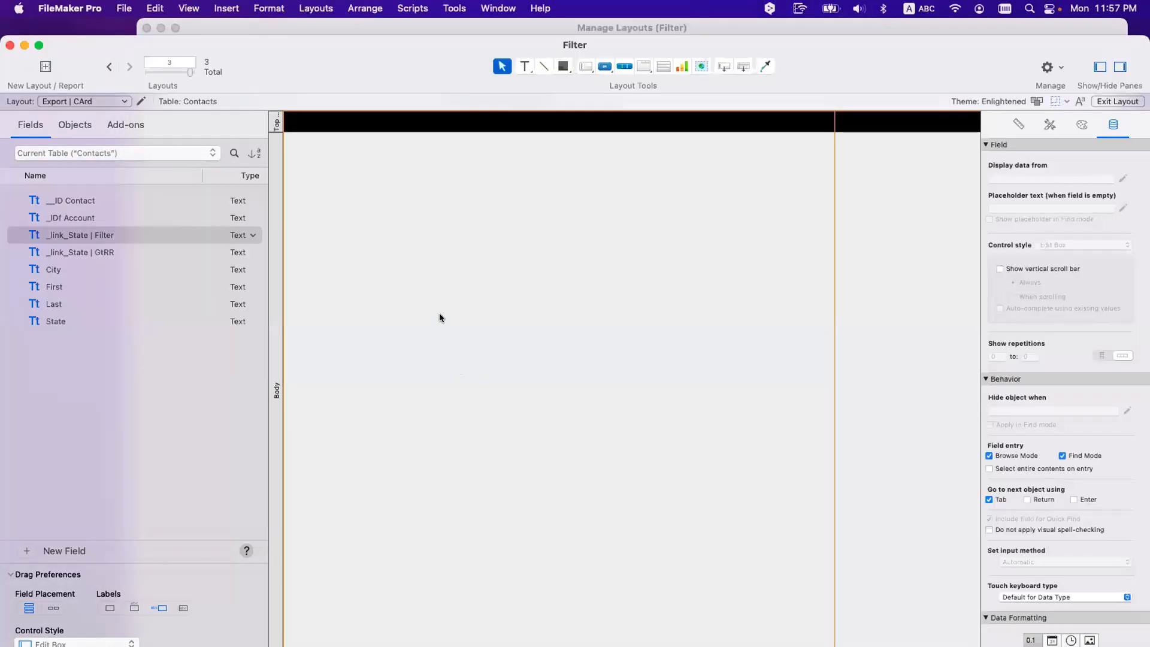
# Step: Delete the Top Navigation part, shorten the body to about 123 pt, narrow the layout, and start a text box
pyautogui.click(275, 123)
pyautogui.press('Delete')
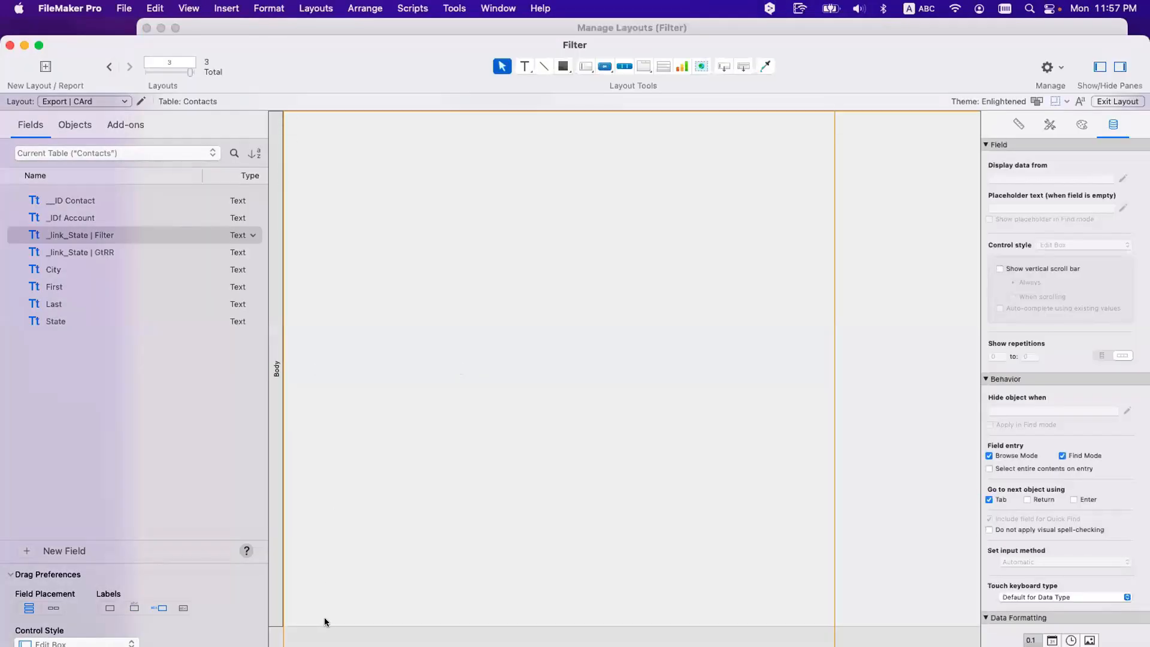
pyautogui.moveTo(325, 623); pyautogui.dragTo(358, 193)
pyautogui.hscroll(5, 418, 192)
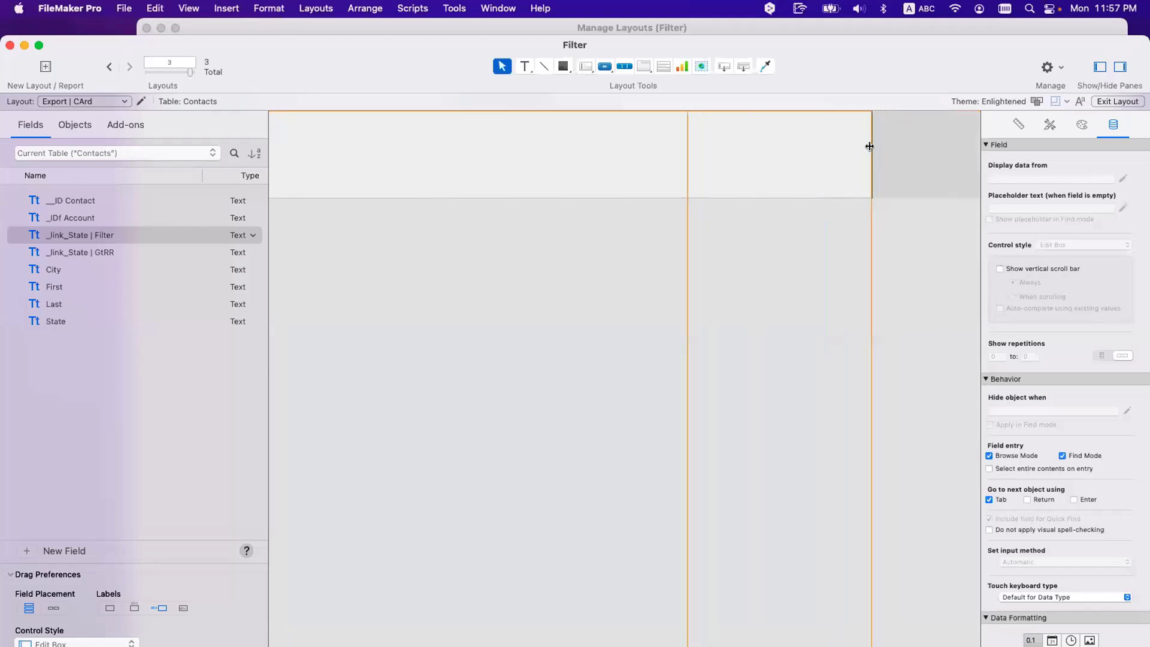
pyautogui.moveTo(869, 152); pyautogui.dragTo(339, 154)
pyautogui.hscroll(-3, 364, 192)
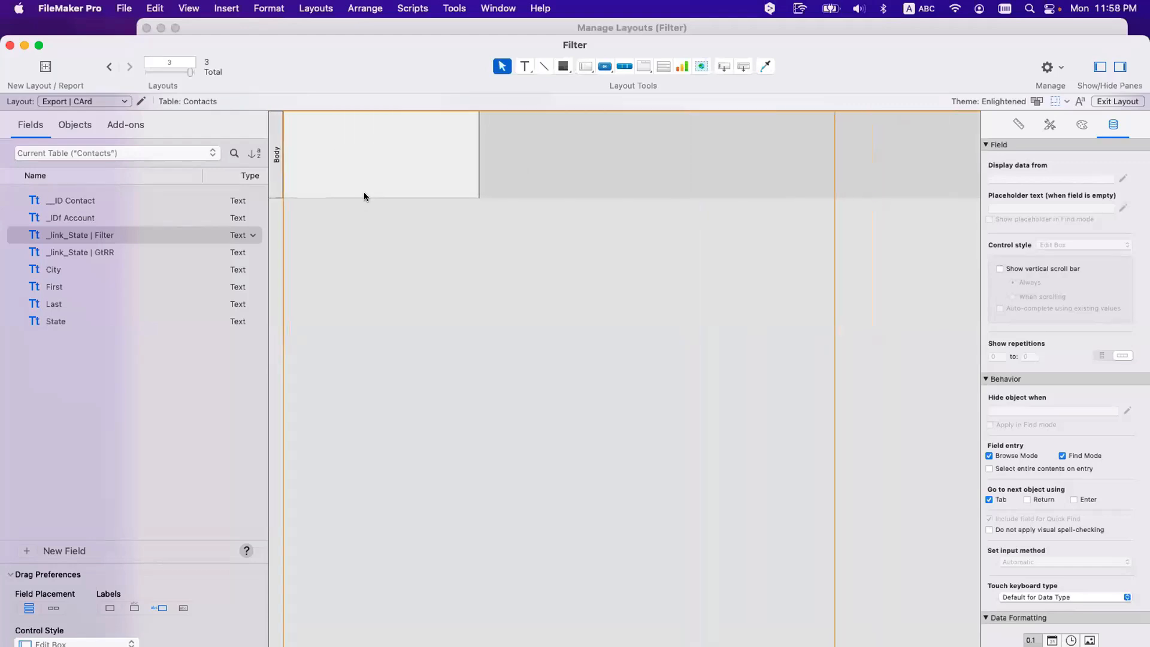
pyautogui.moveTo(365, 198); pyautogui.dragTo(365, 208)
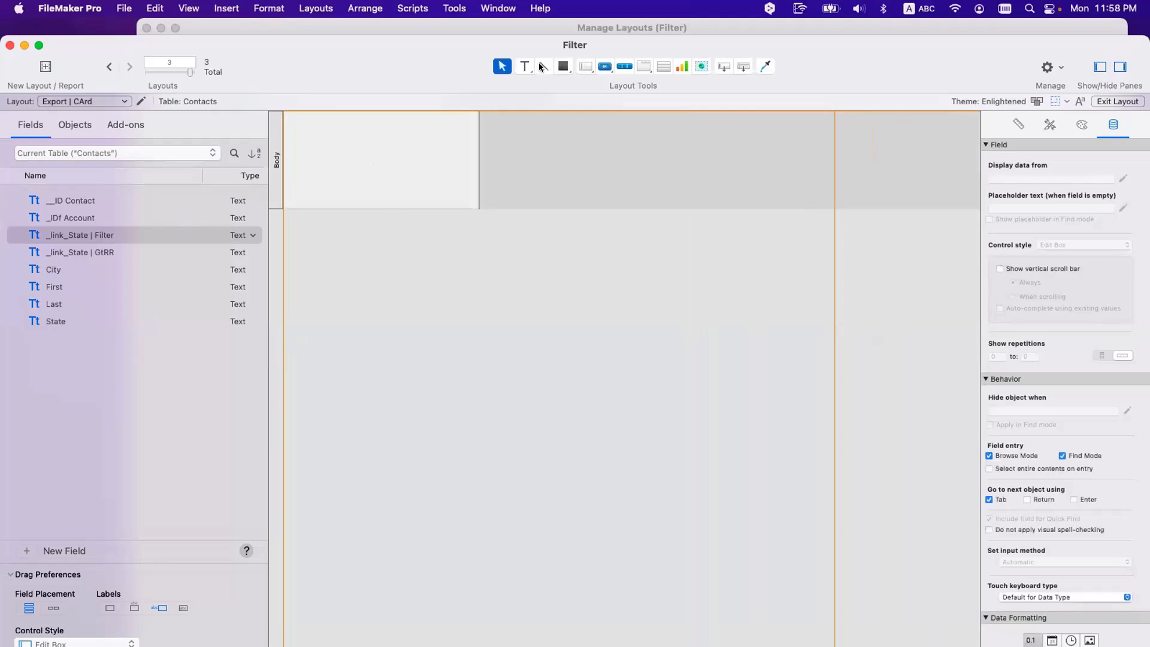
pyautogui.click(525, 67)
pyautogui.moveTo(322, 143); pyautogui.dragTo(437, 165)
# Step: Type the 'Export Contacts' label and centre its text horizontally and vertically
pyautogui.write('Export')
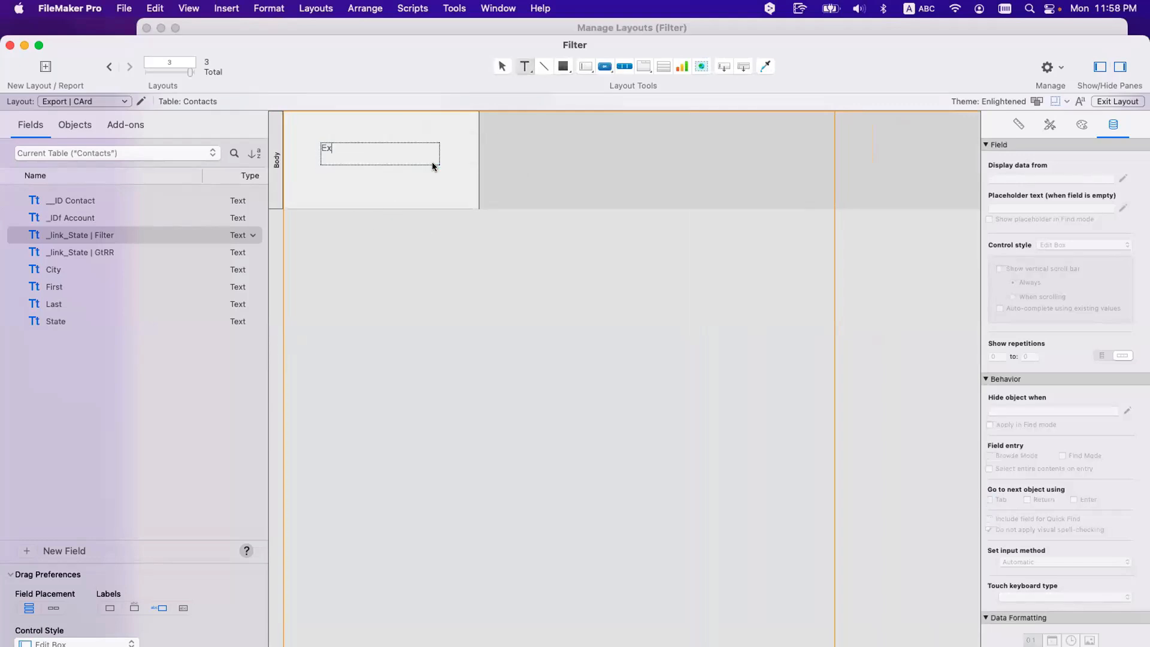
pyautogui.write('tacts')
pyautogui.press('Escape')
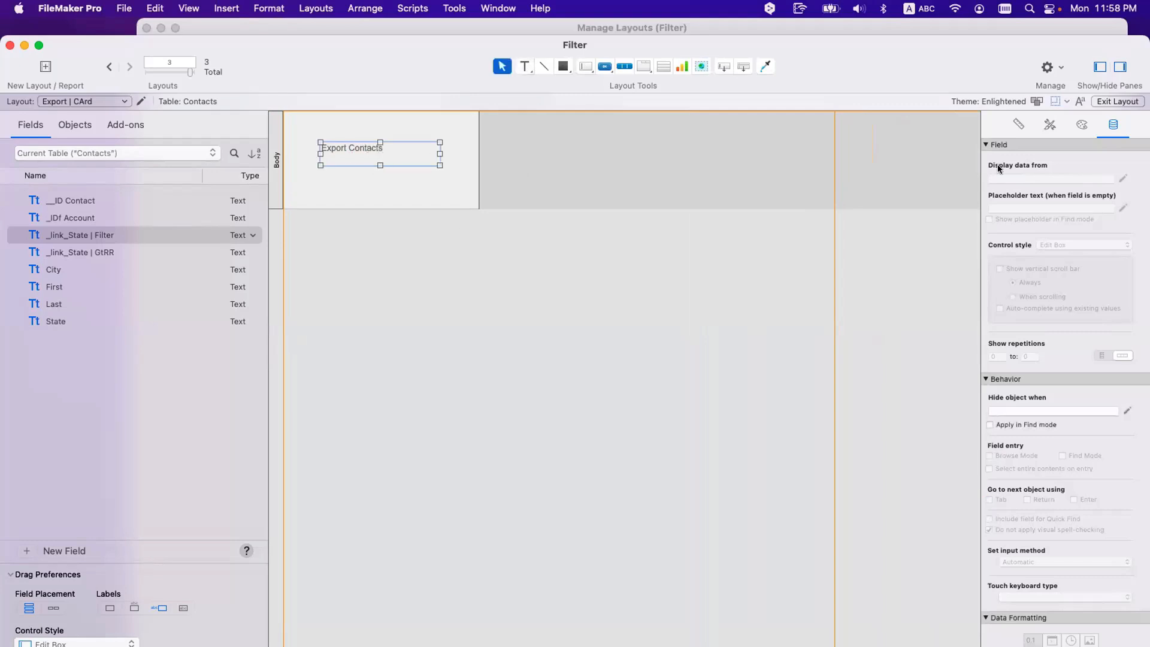
pyautogui.click(1041, 125)
pyautogui.click(1082, 124)
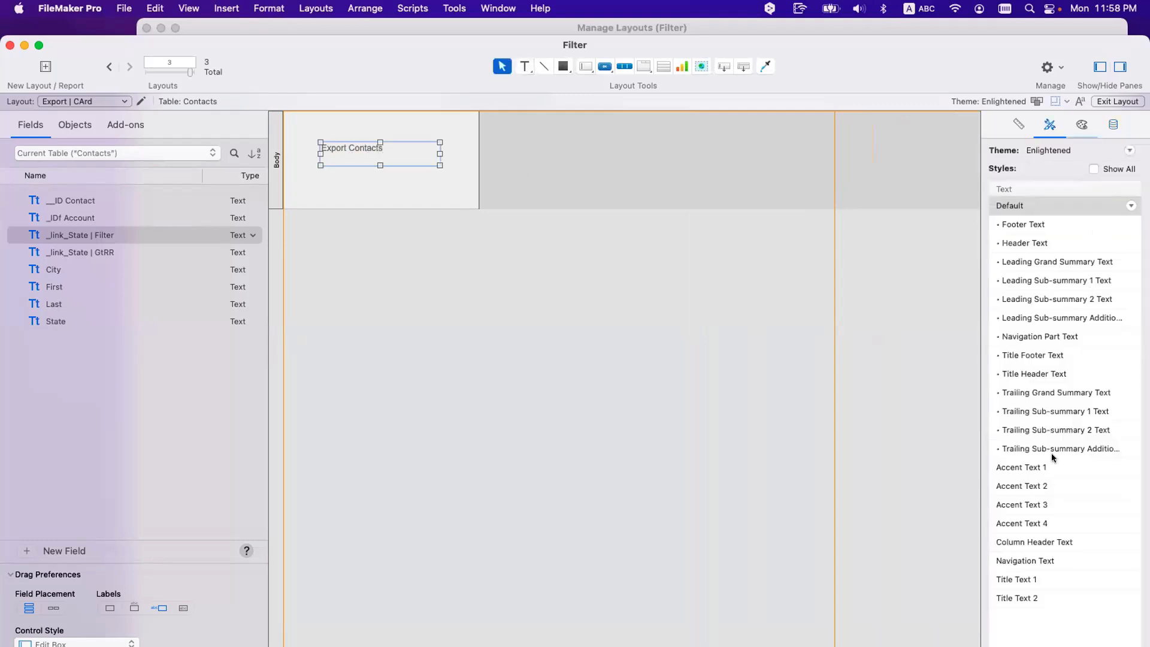
pyautogui.scroll(-3, 1028, 564)
pyautogui.click(1021, 600)
pyautogui.click(1106, 601)
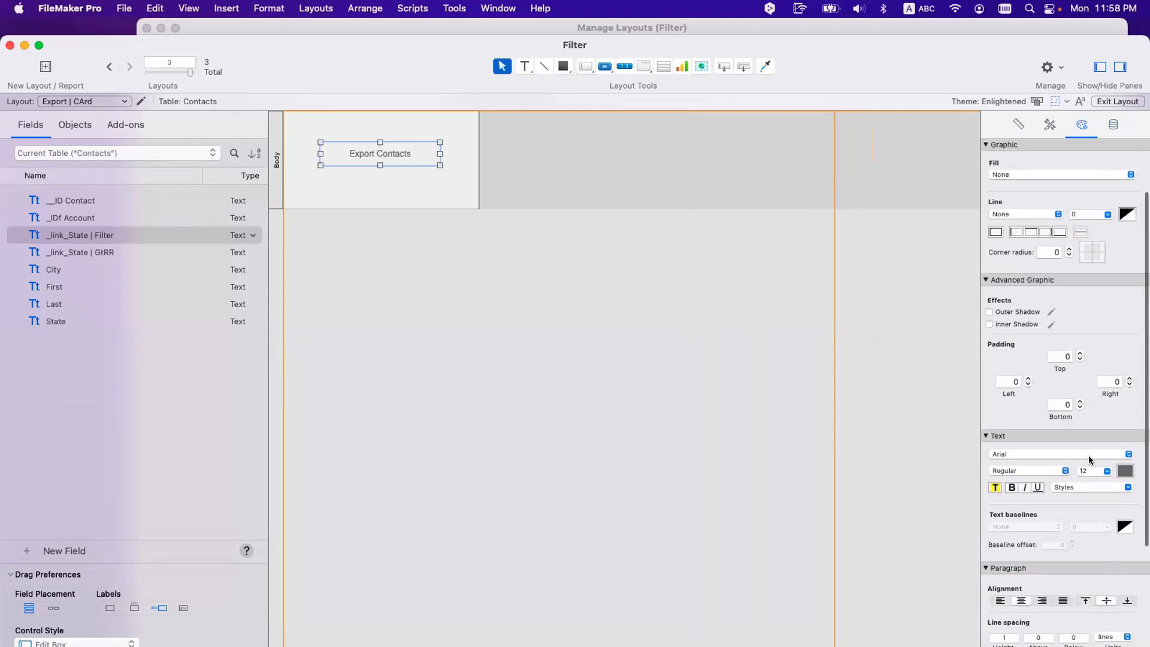
# Step: Make the Export Contacts label text black at 14 point
pyautogui.click(376, 184)
pyautogui.click(380, 152)
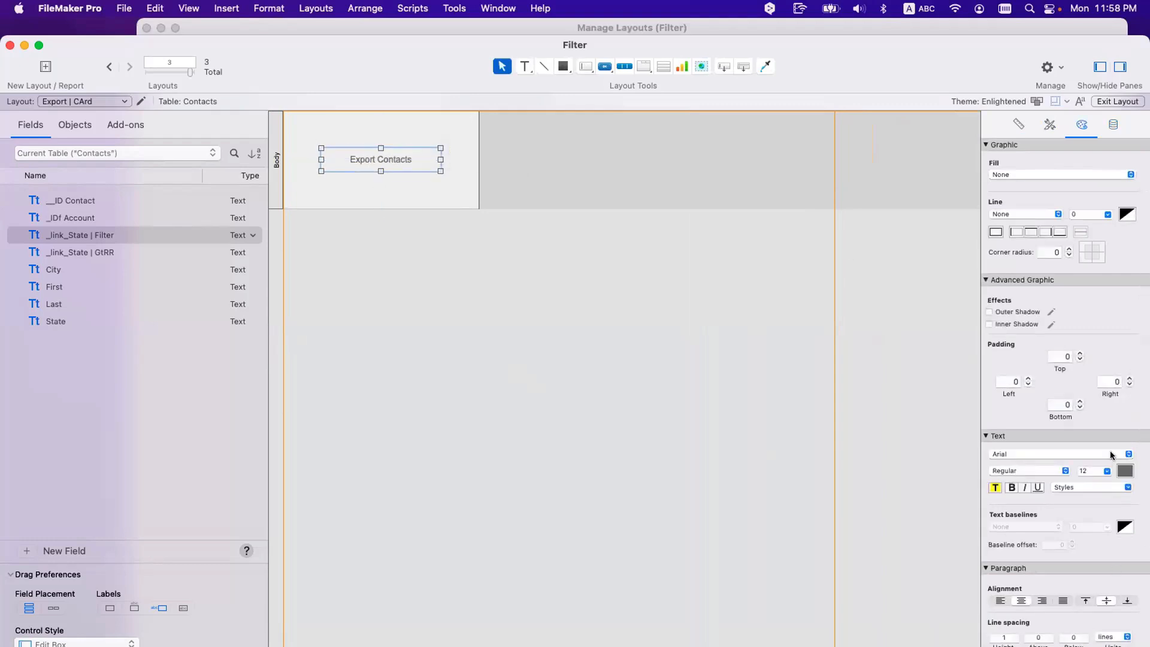
pyautogui.click(1121, 472)
pyautogui.click(1126, 342)
pyautogui.click(1097, 471)
pyautogui.write('14')
pyautogui.press('Return')
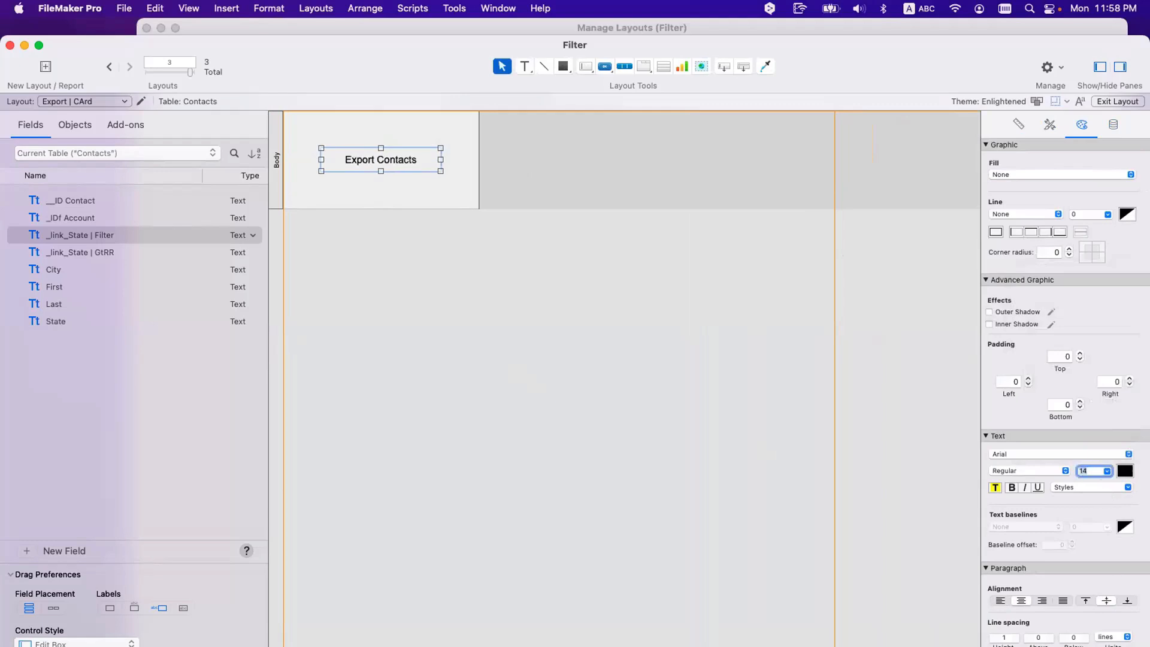
pyautogui.click(377, 342)
pyautogui.moveTo(323, 61); pyautogui.dragTo(659, 432)
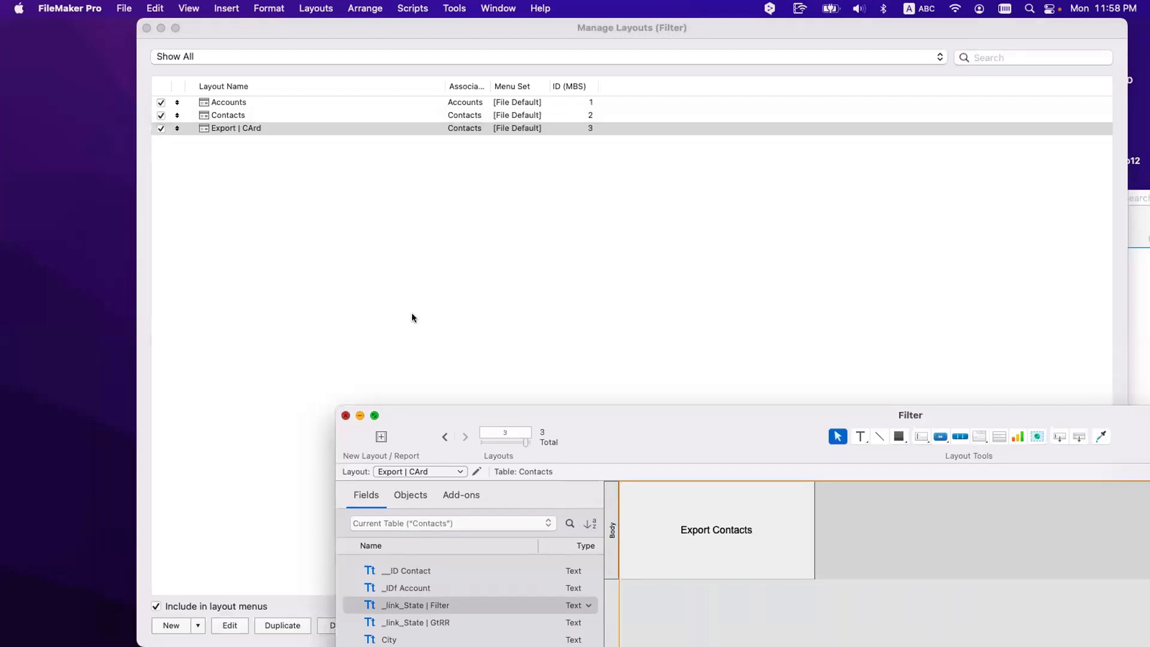
# Step: Close and reopen the Filter file from recent files, then switch to the Contacts layout
pyautogui.press('super+w')
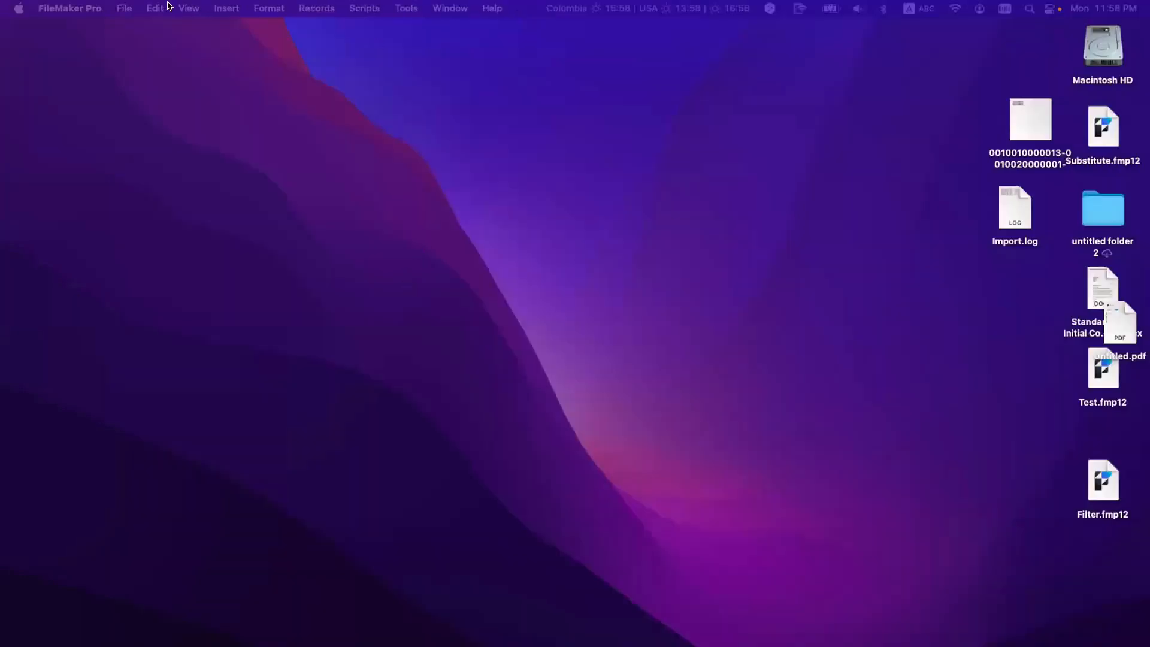
pyautogui.click(167, 7)
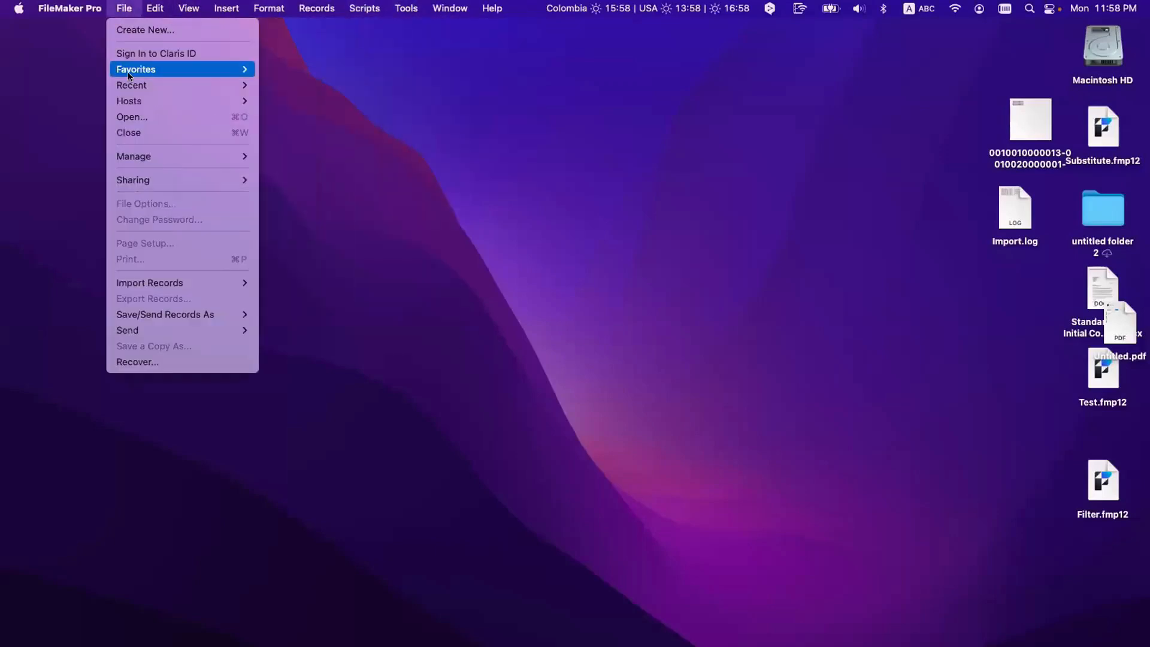
pyautogui.moveTo(129, 85)
pyautogui.click(351, 108)
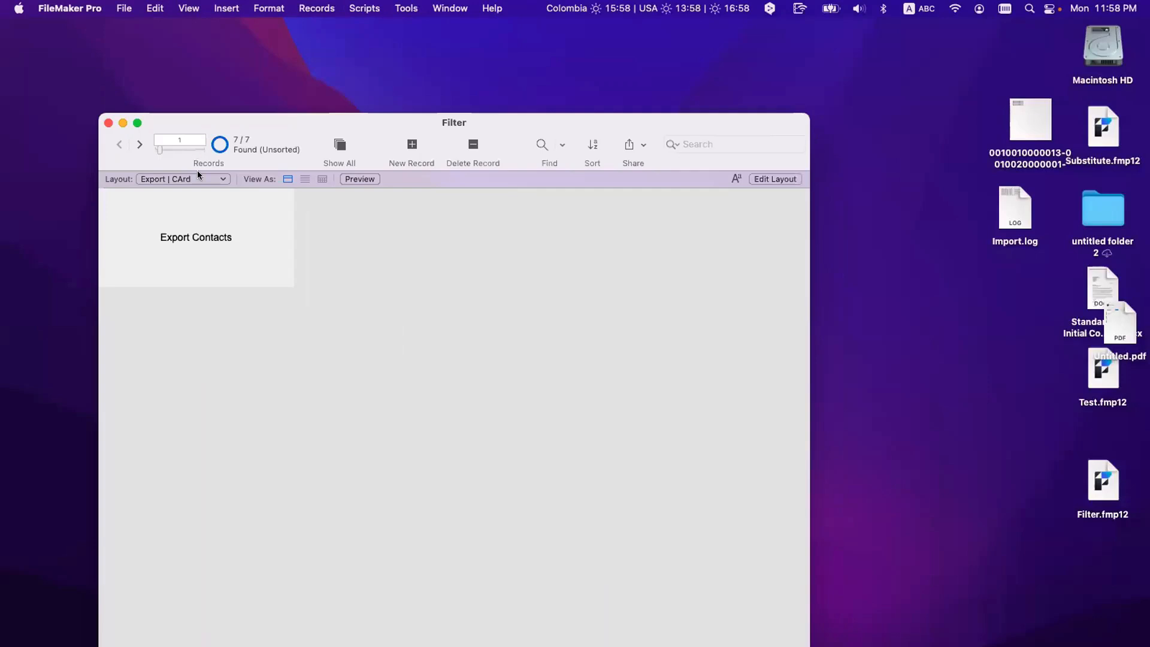
pyautogui.click(192, 179)
pyautogui.click(169, 152)
pyautogui.moveTo(313, 128); pyautogui.dragTo(289, 51)
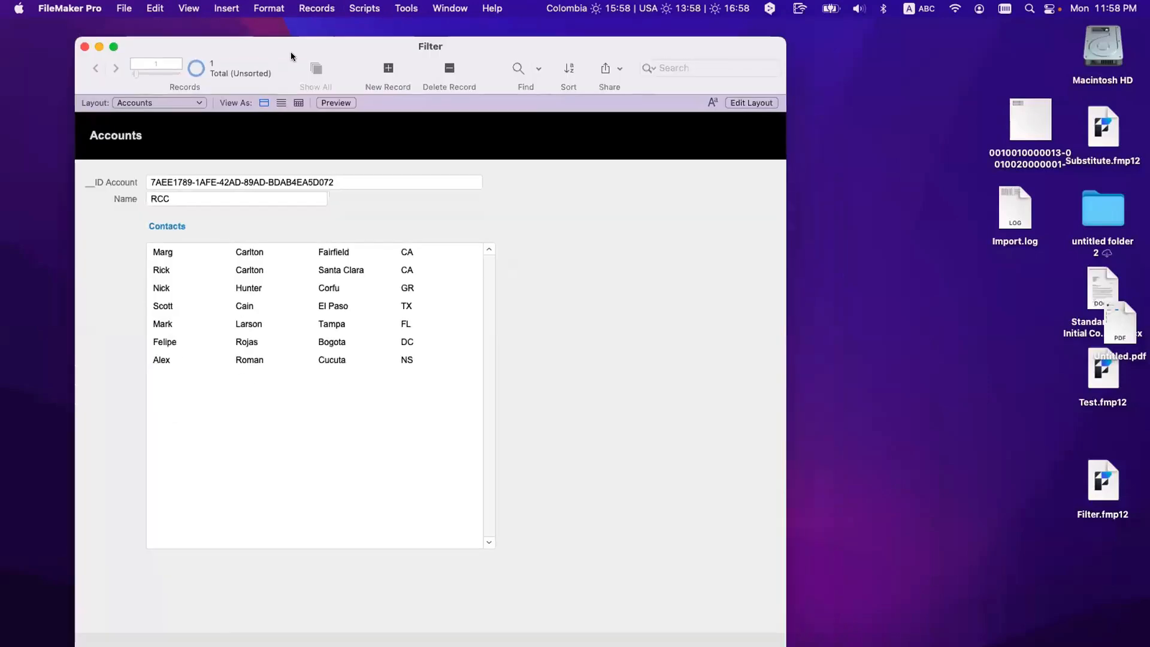
pyautogui.click(142, 105)
pyautogui.click(144, 118)
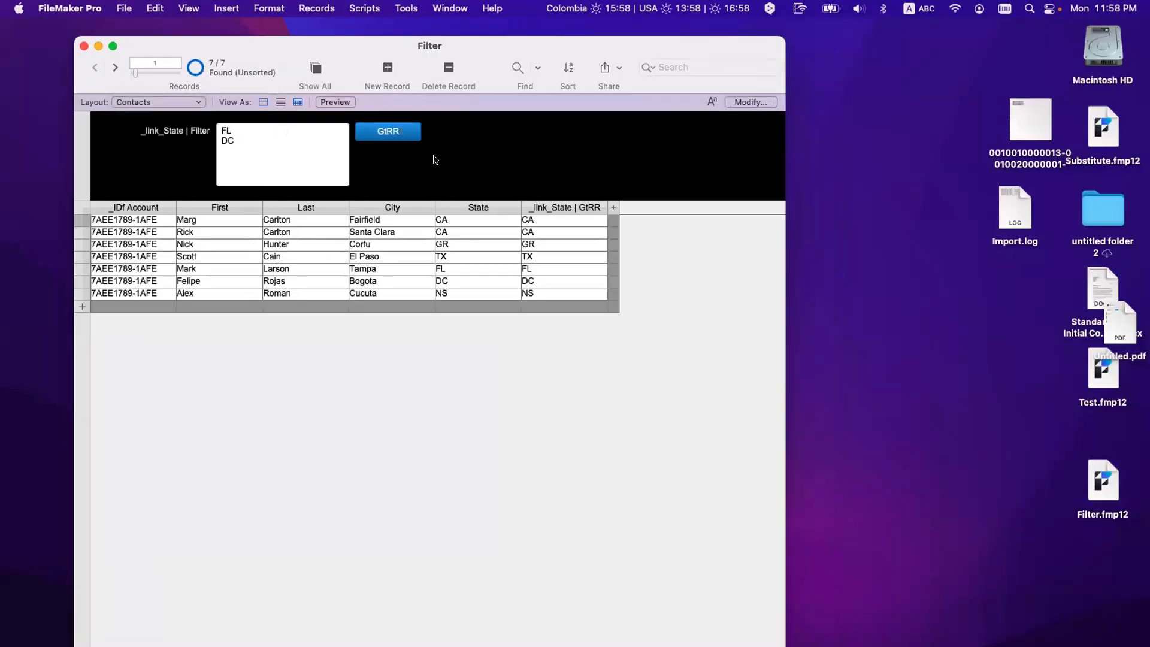
# Step: Make the Go to Related Record step show records using the Export | CArd layout
pyautogui.press('super+shift+s')
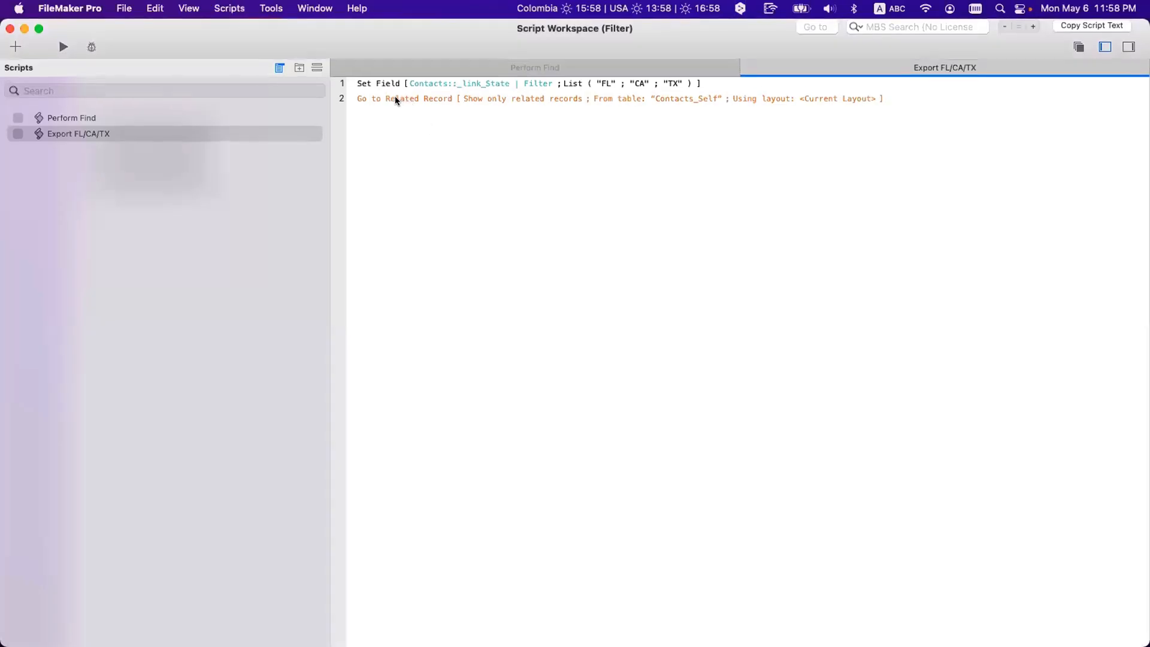
pyautogui.click(397, 98)
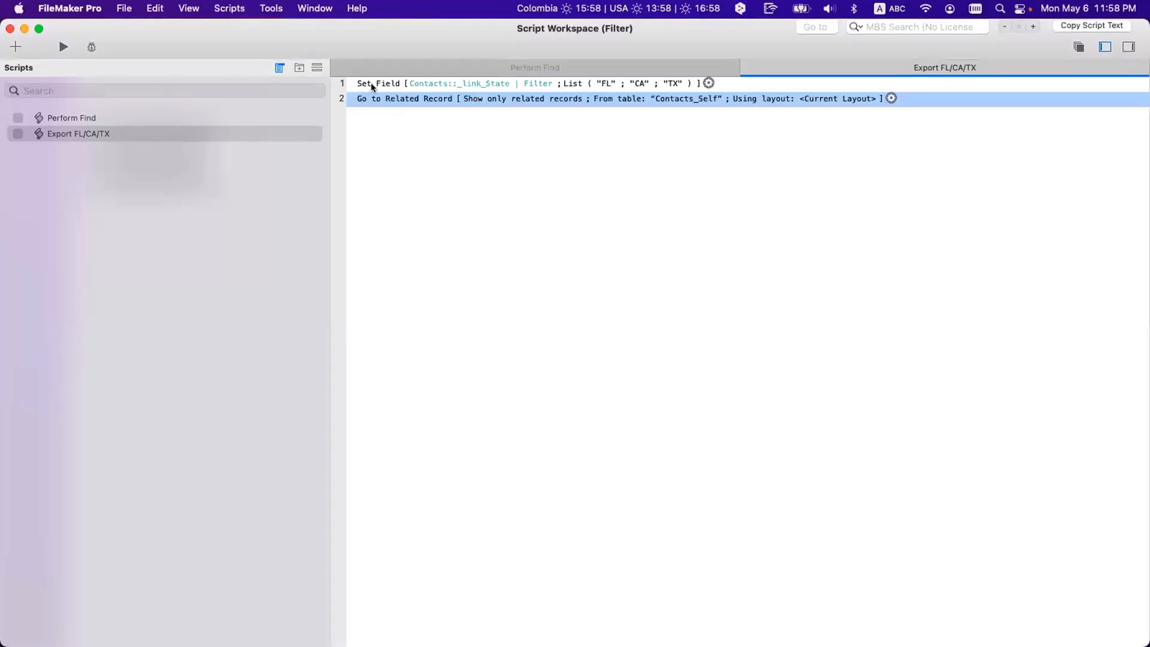
pyautogui.click(372, 87)
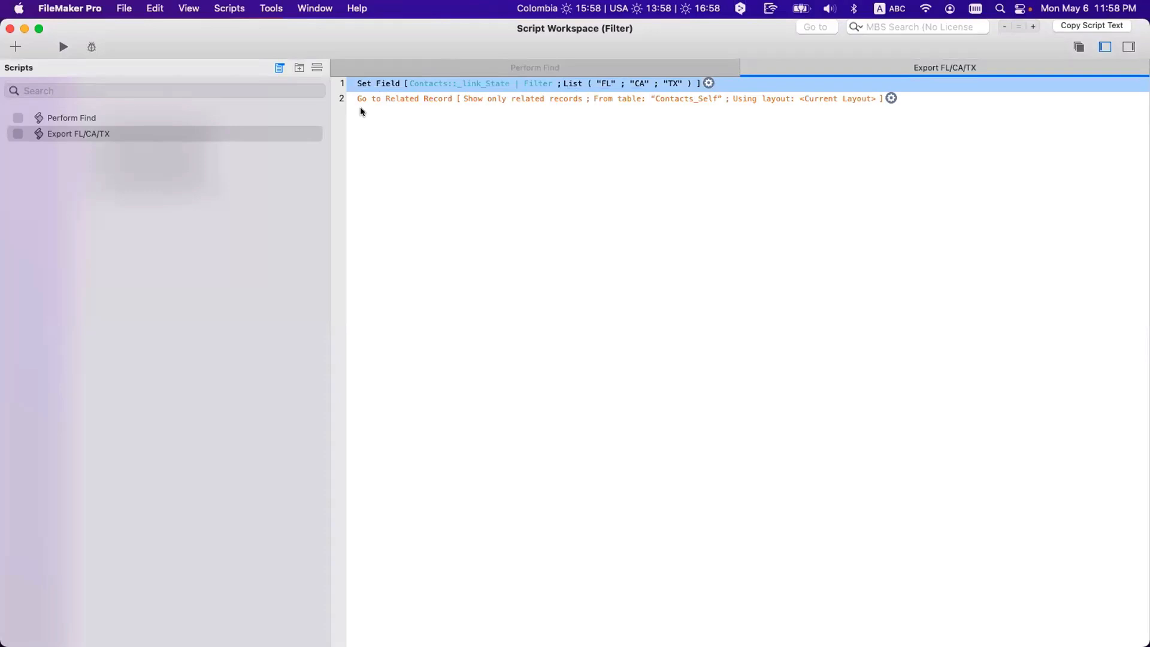
pyautogui.doubleClick(376, 100)
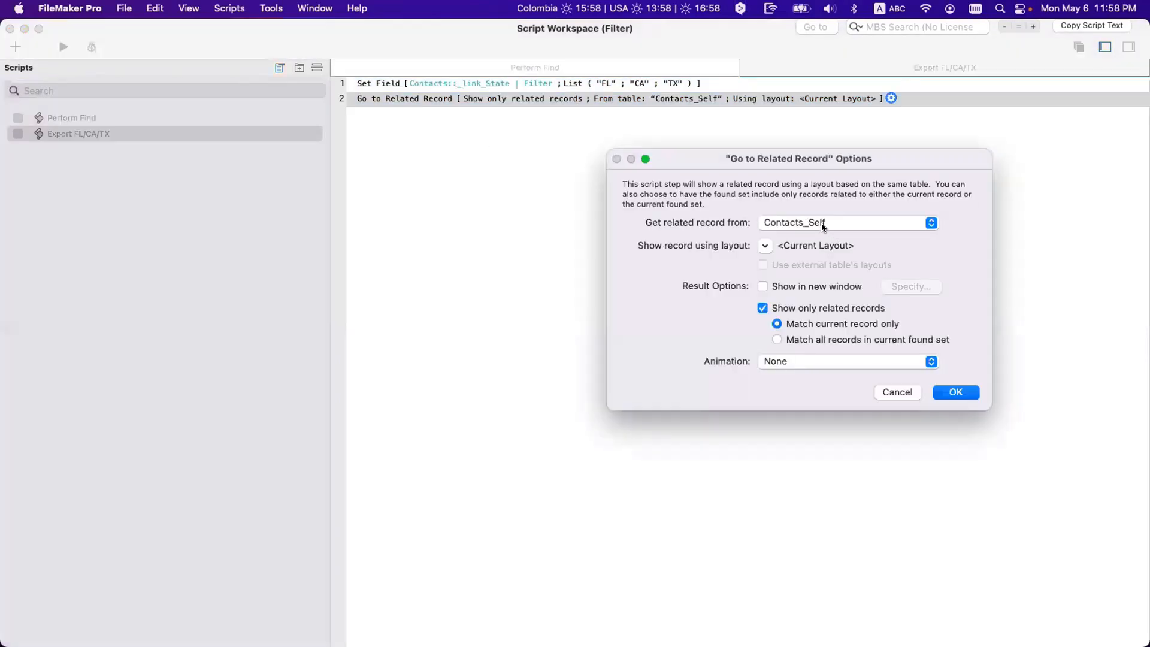
pyautogui.click(767, 245)
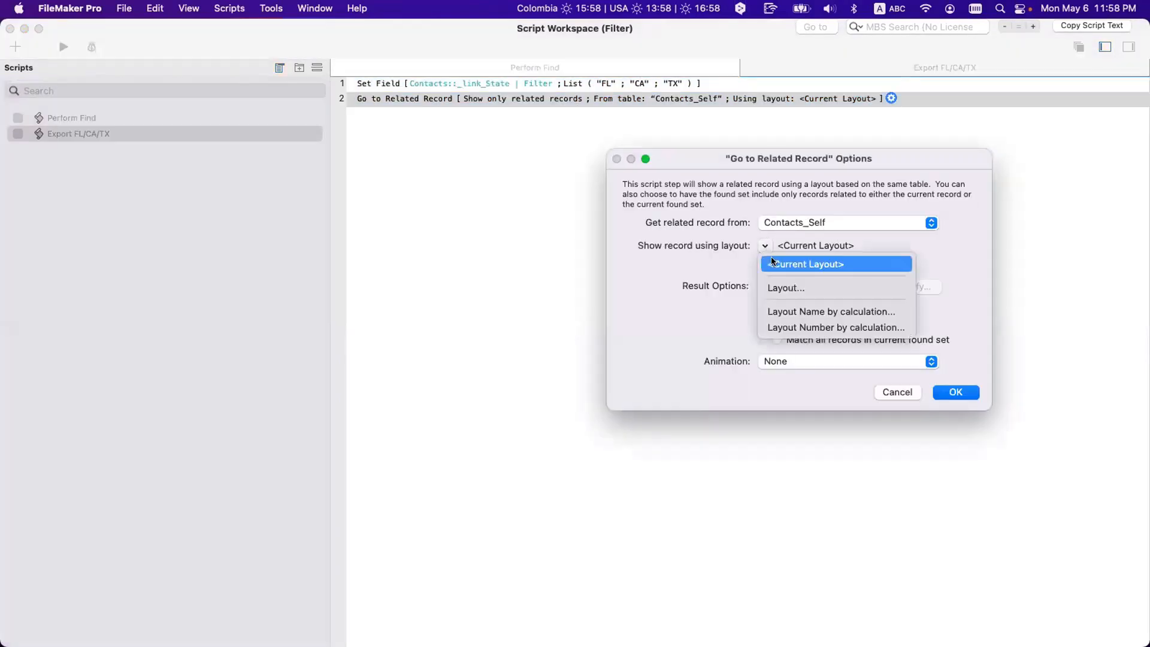
pyautogui.click(772, 287)
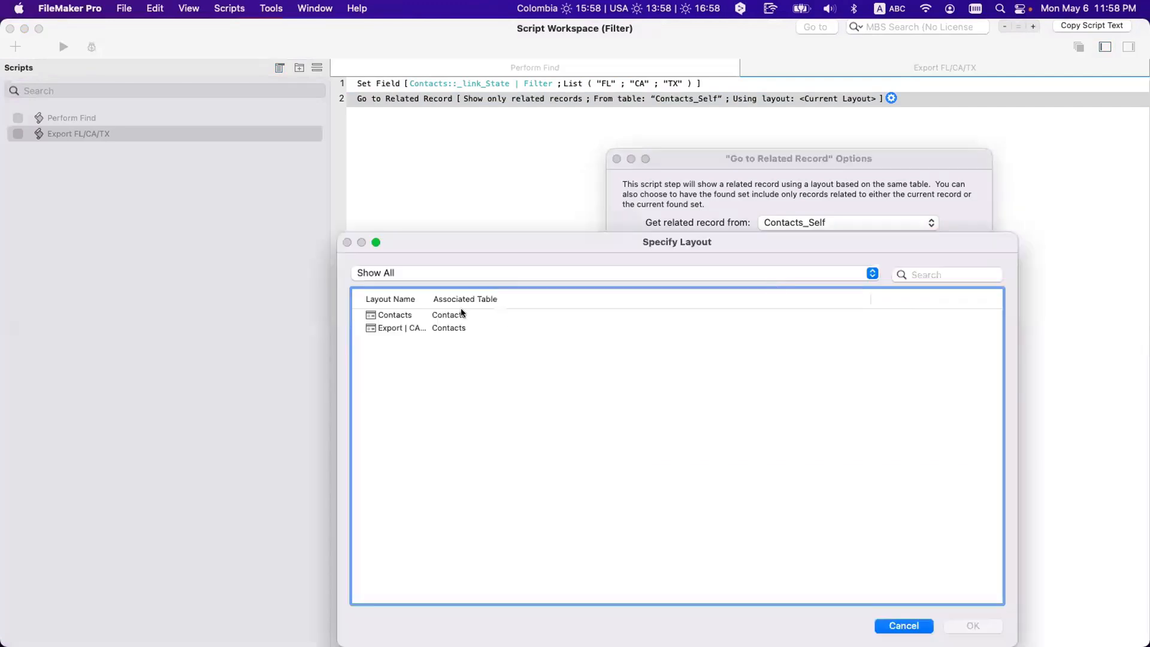
pyautogui.doubleClick(426, 295)
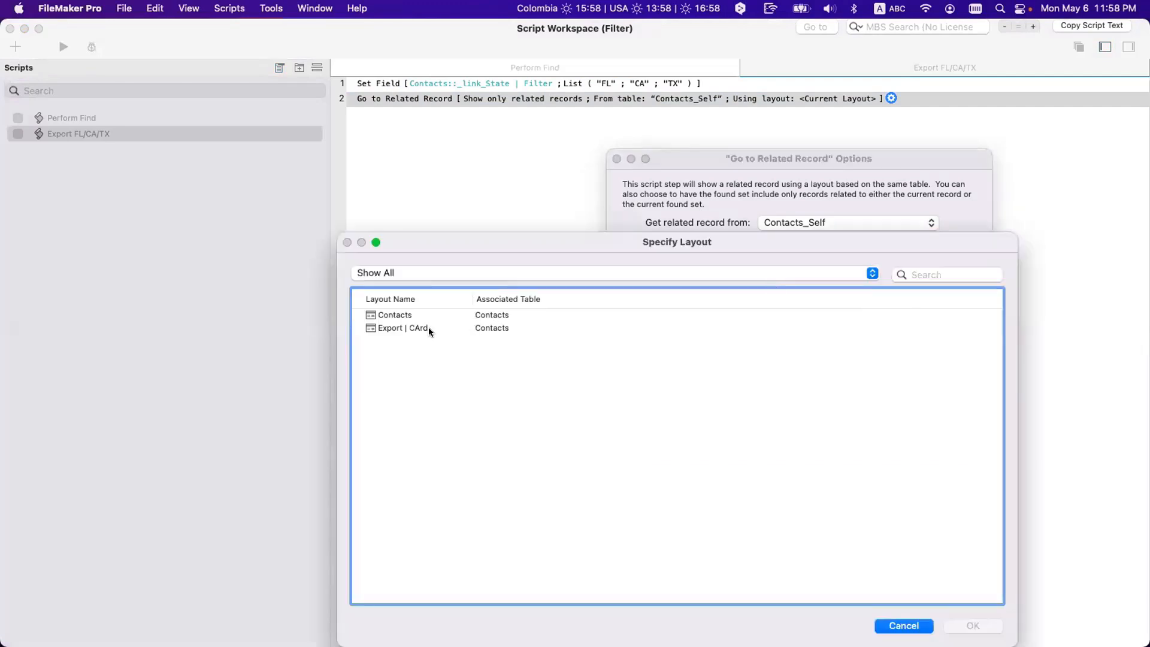
pyautogui.doubleClick(429, 329)
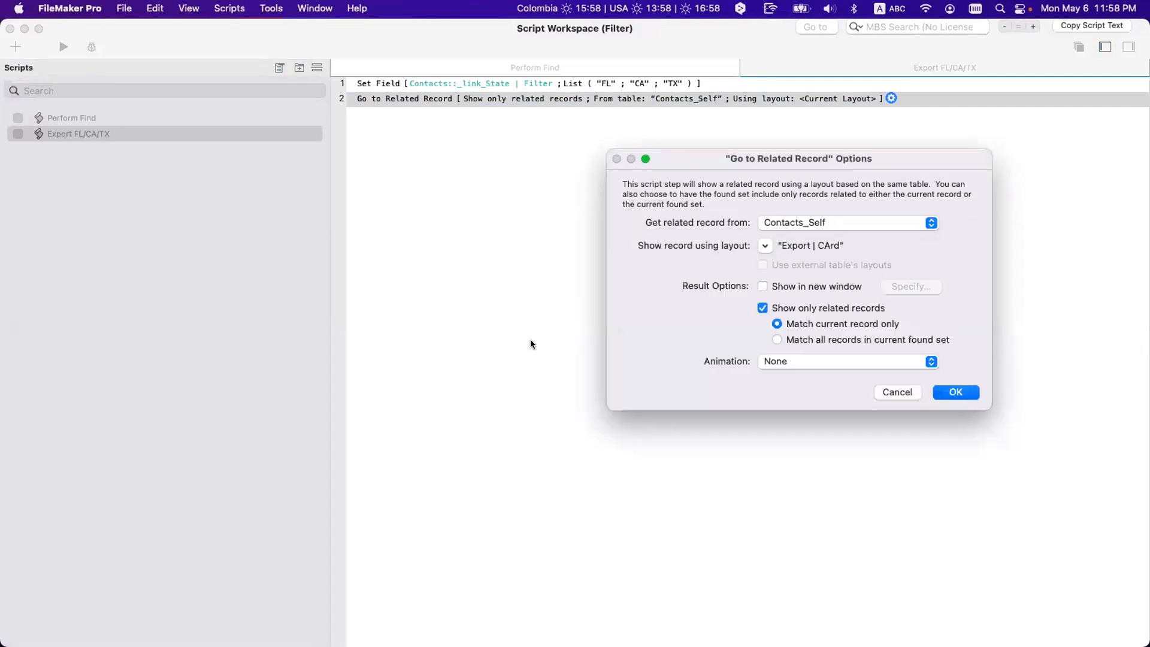
# Step: Show the related records in a new Card-style window with Close turned off
pyautogui.click(787, 288)
pyautogui.click(890, 331)
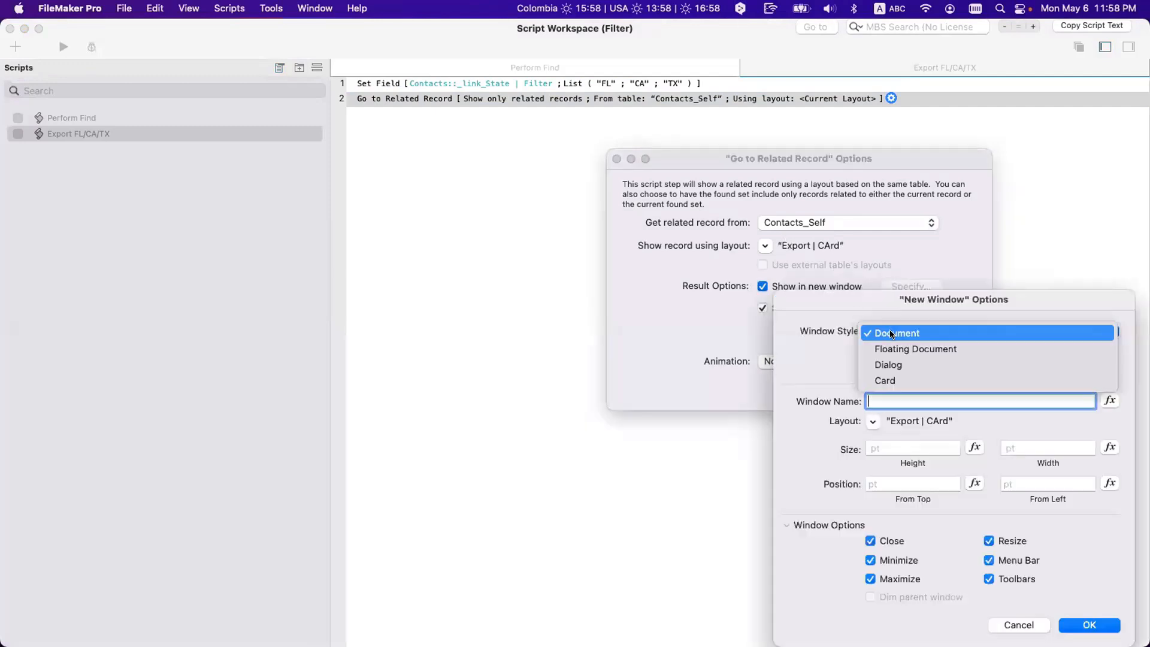
pyautogui.click(892, 382)
pyautogui.click(893, 542)
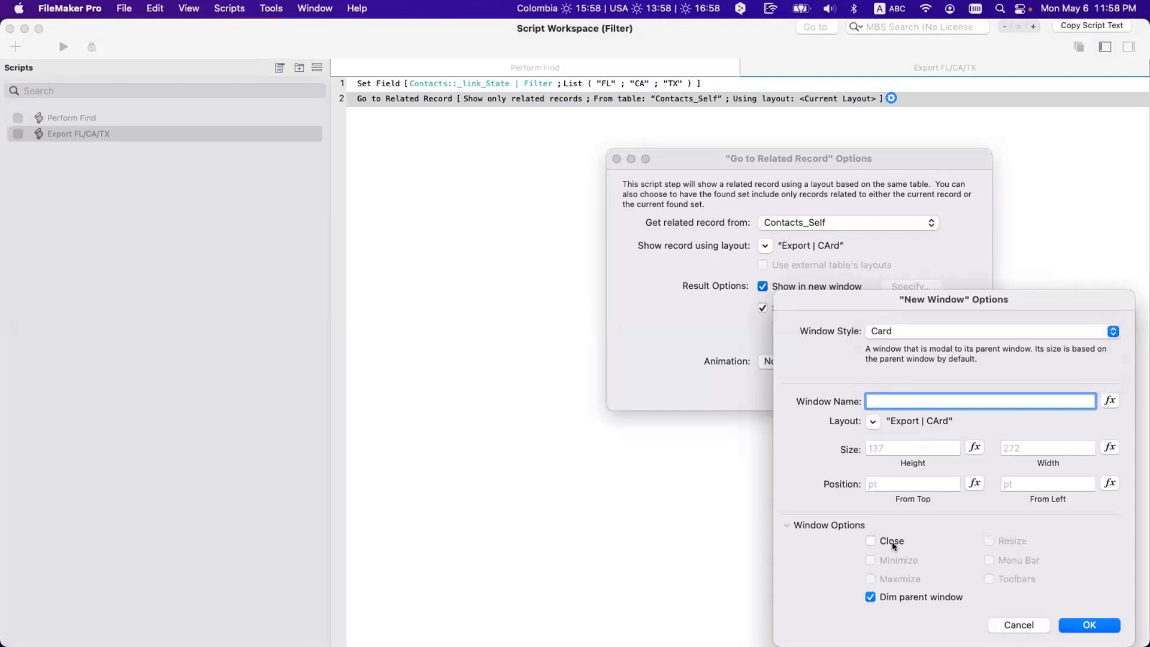
pyautogui.click(1087, 623)
pyautogui.click(947, 393)
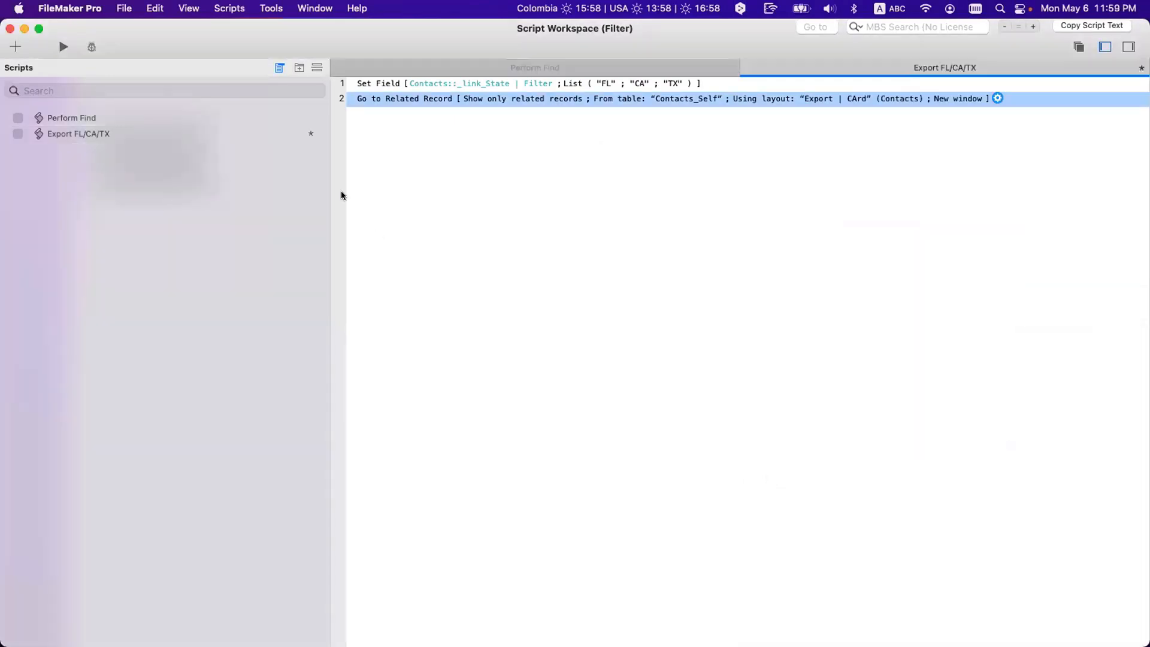
# Step: Try an Export Records step on line 3 with its dialog off, then delete it
pyautogui.press('Return')
pyautogui.write('exp')
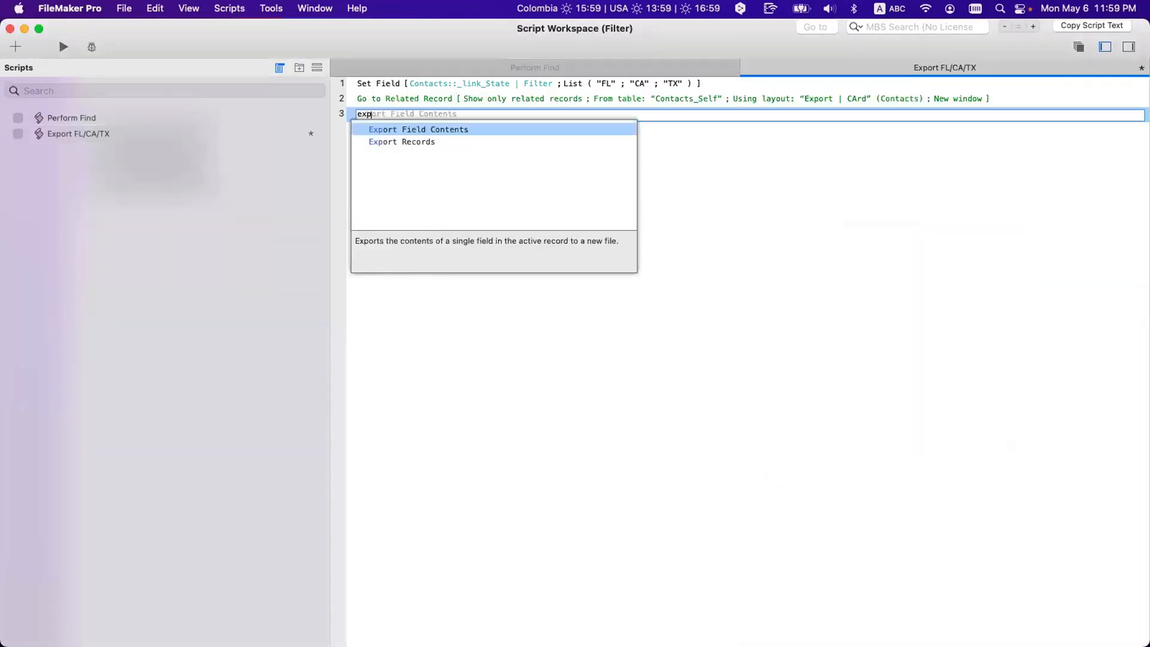
pyautogui.write('o')
pyautogui.press('Down')
pyautogui.press('Return')
pyautogui.press('space')
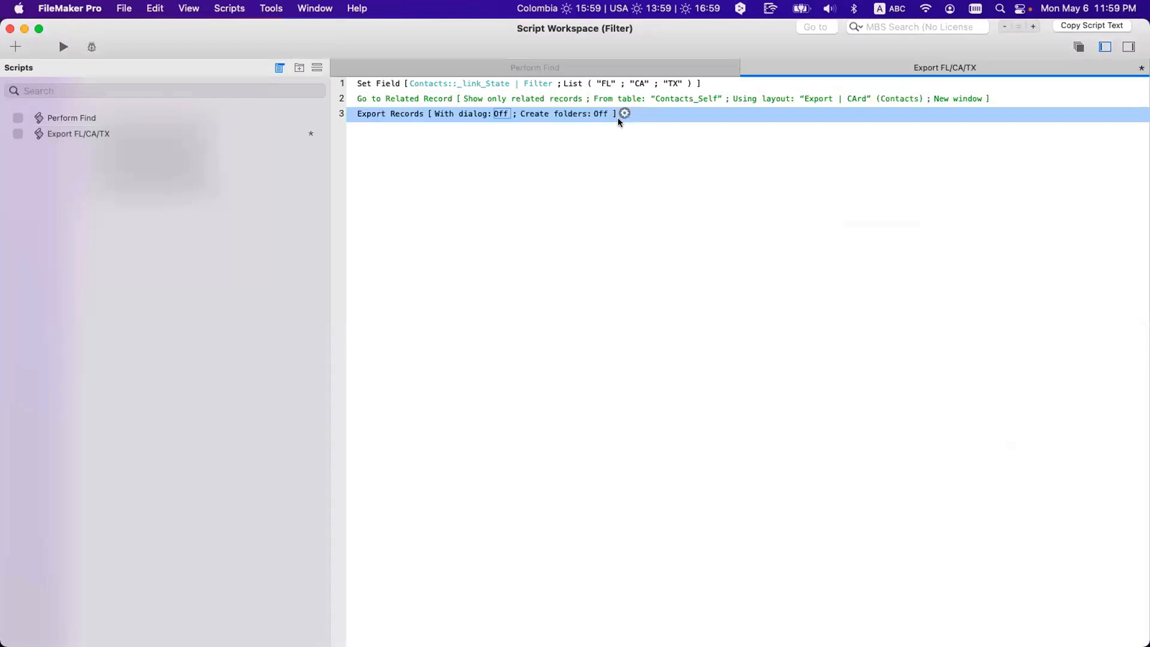
pyautogui.click(625, 113)
pyautogui.click(666, 141)
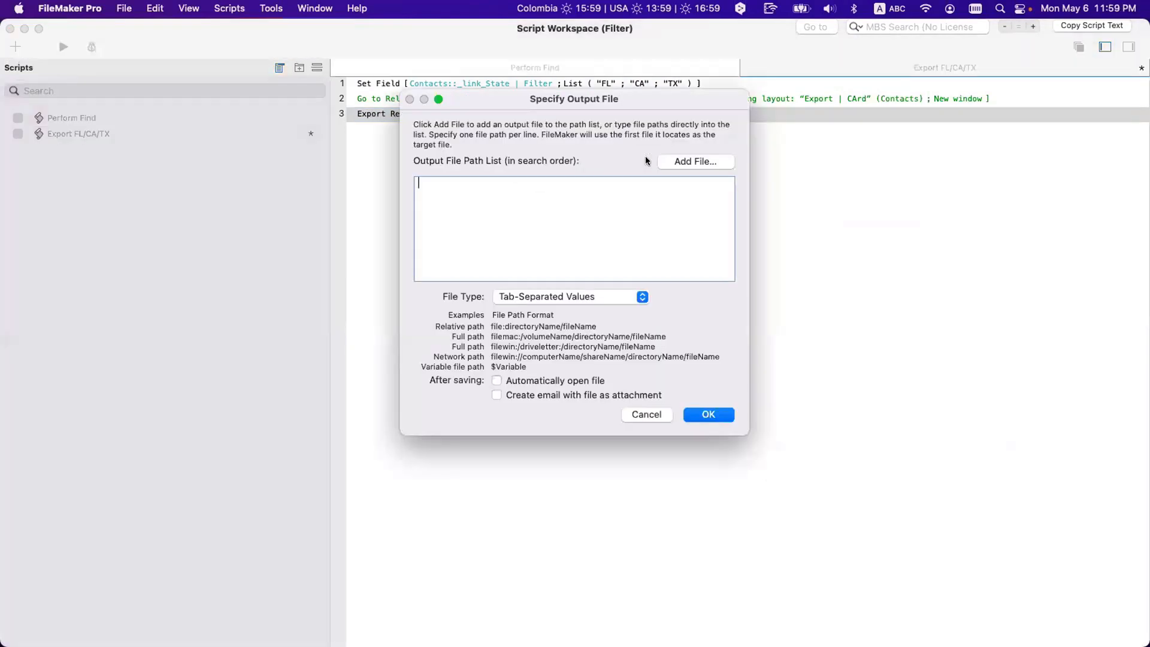
pyautogui.press('Escape')
pyautogui.click(398, 124)
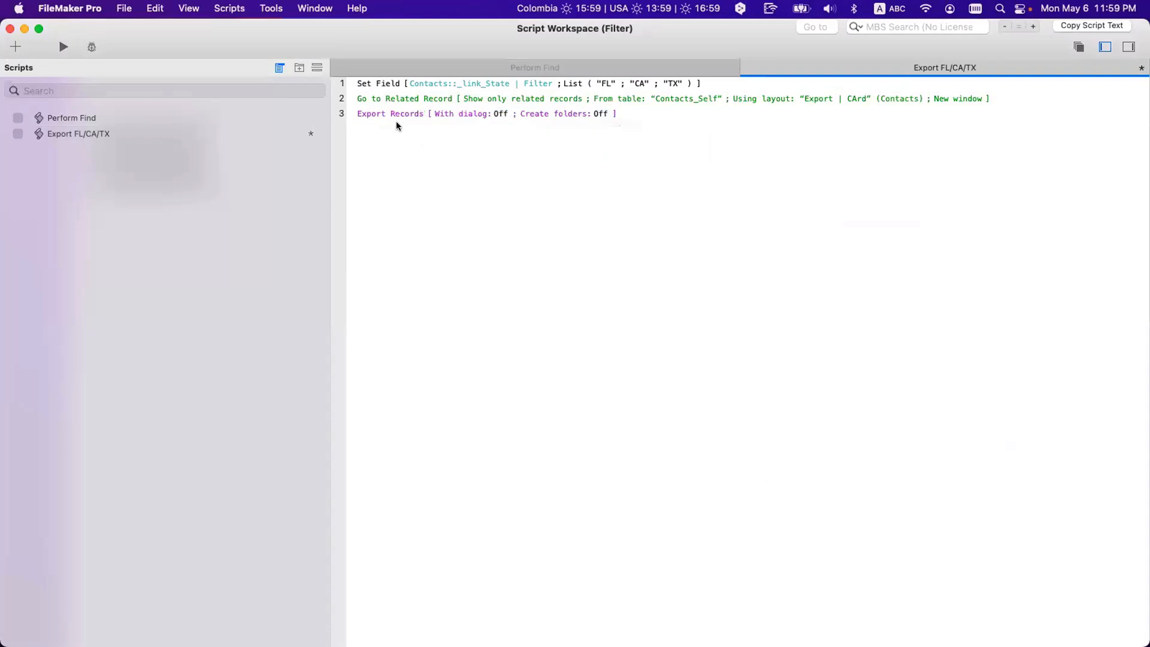
pyautogui.click(390, 117)
pyautogui.press('BackSpace')
# Step: Add a Save Records as Excel step on line 3 with its dialog turned off
pyautogui.write('s')
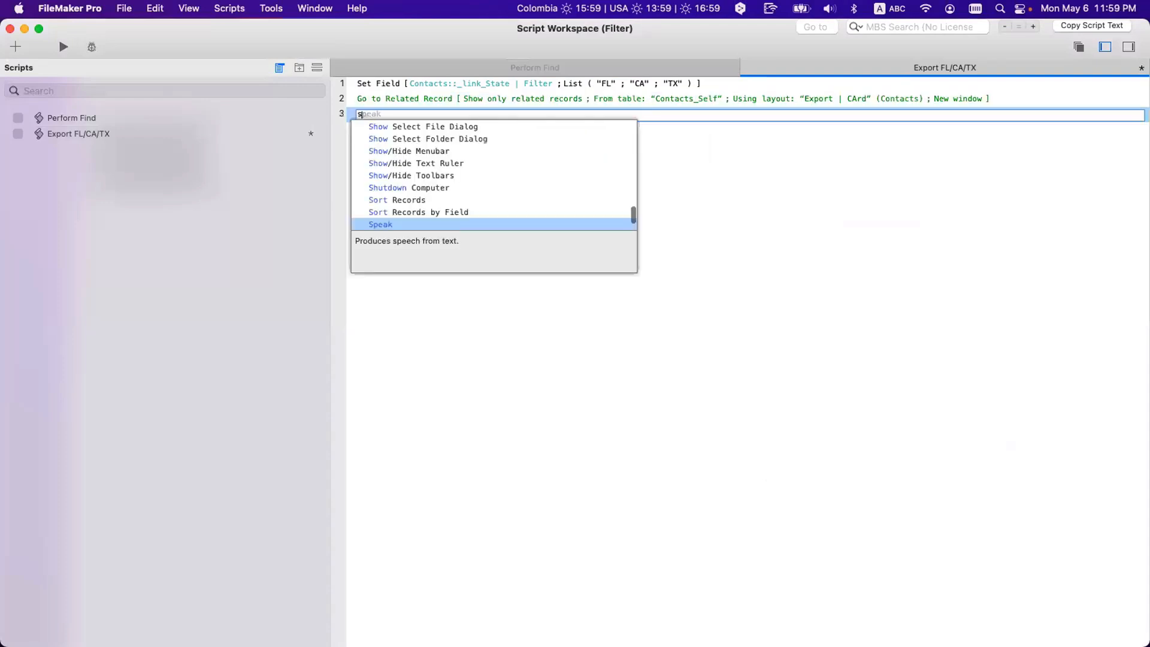
pyautogui.write('av')
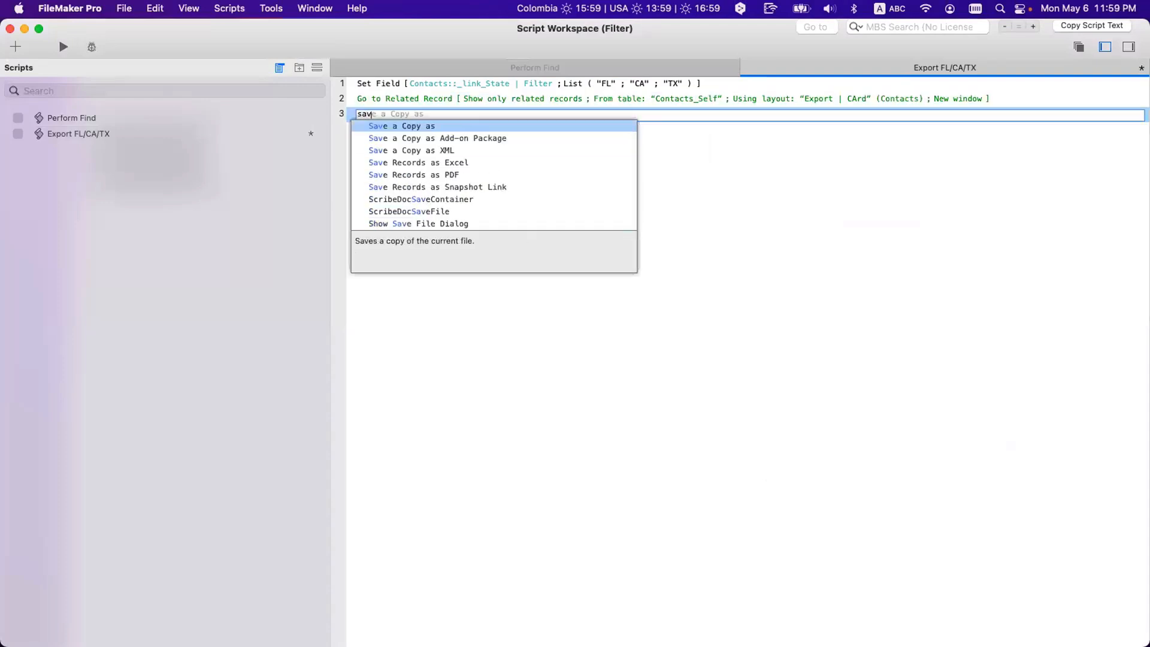
pyautogui.press('Down')
pyautogui.press('Down')
pyautogui.press('Down')
pyautogui.press('Return')
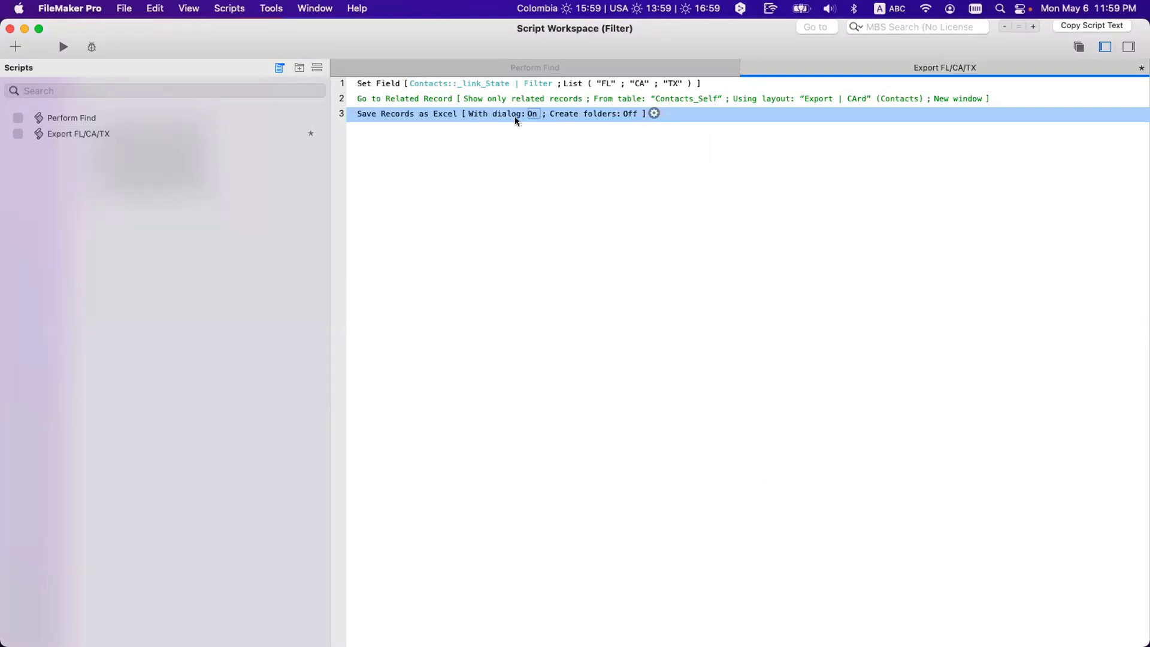
pyautogui.click(532, 113)
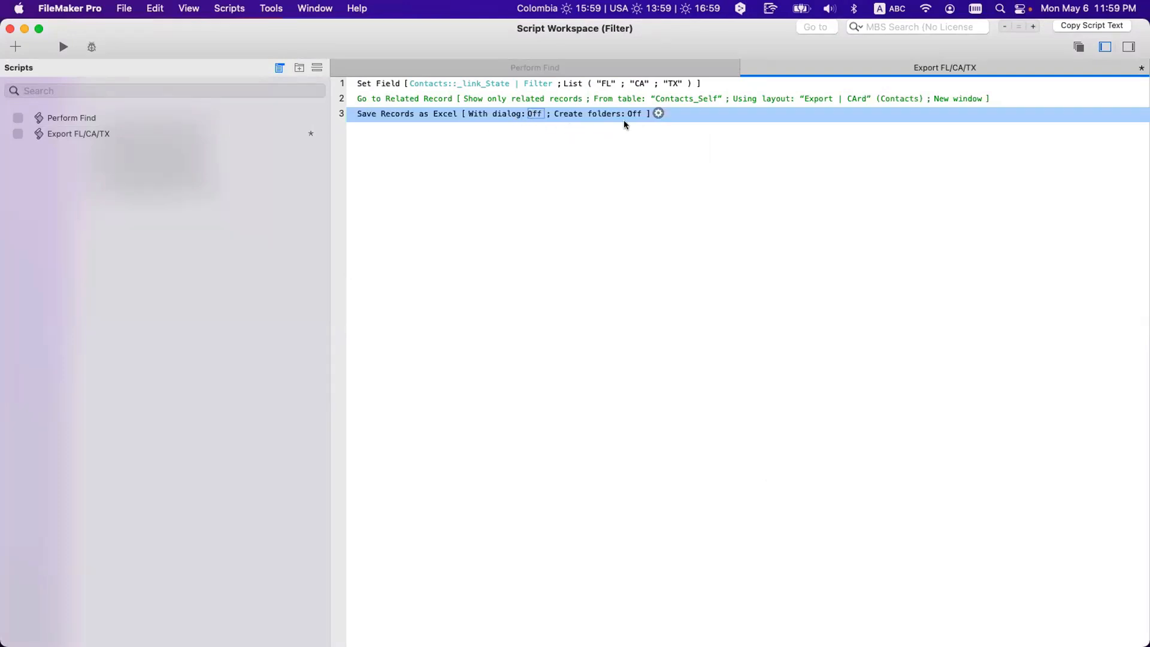
pyautogui.click(658, 113)
pyautogui.click(697, 161)
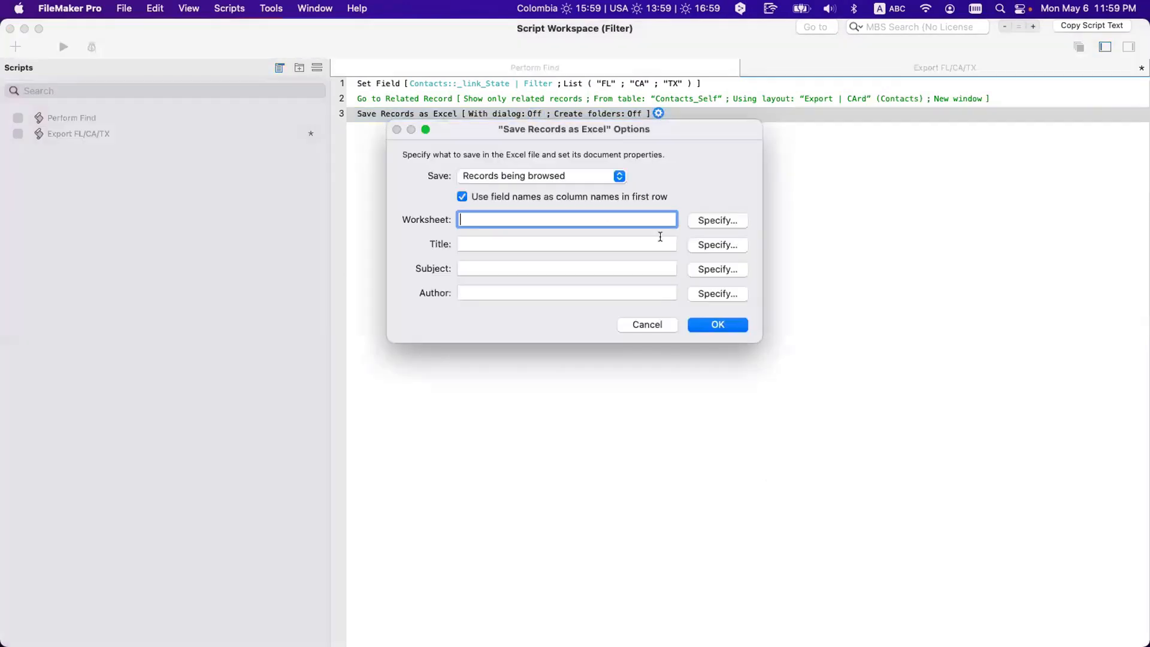
pyautogui.press('Escape')
pyautogui.click(705, 141)
pyautogui.press('Escape')
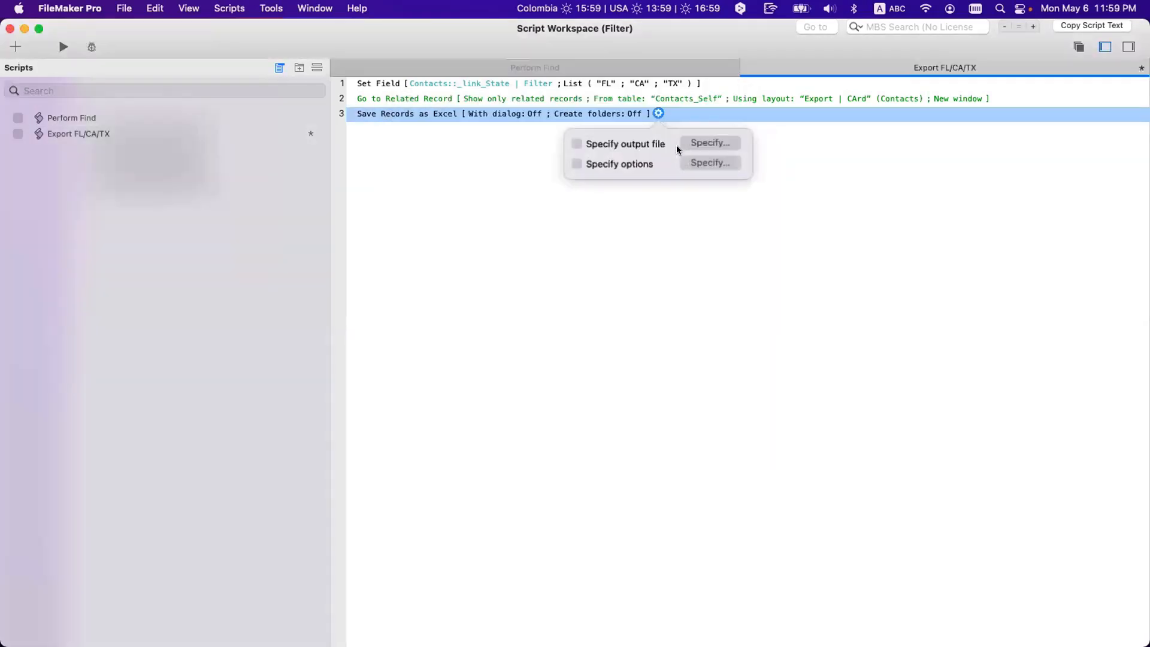
pyautogui.click(694, 163)
pyautogui.press('Escape')
pyautogui.click(407, 140)
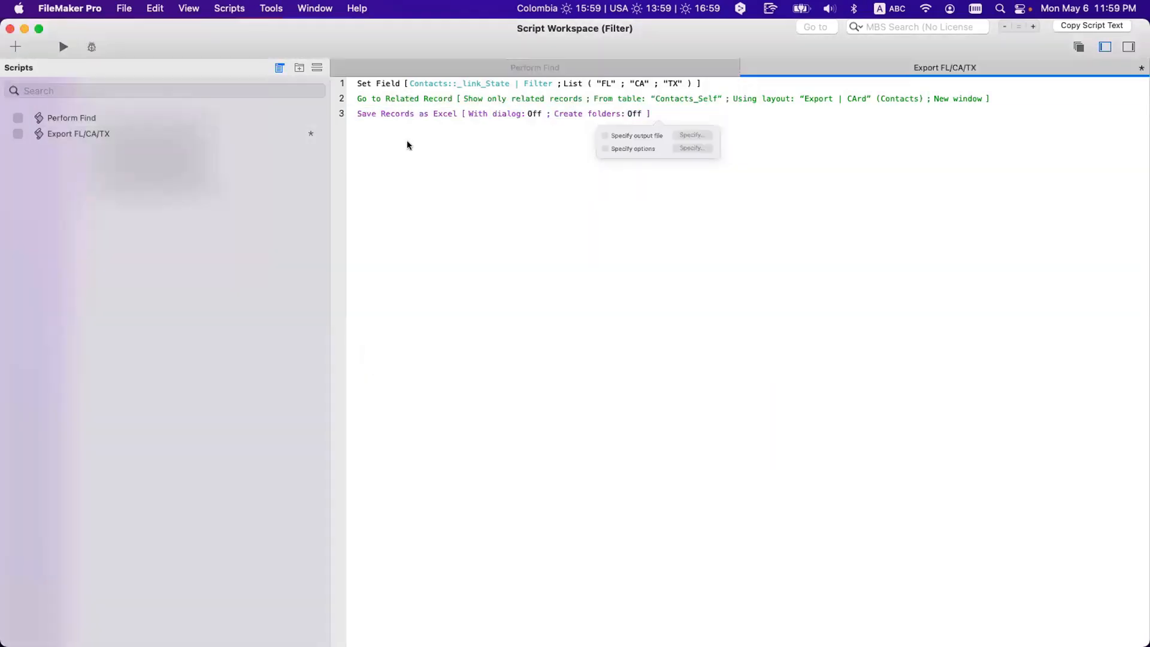
pyautogui.click(361, 115)
# Step: Add a Close Window [Current Window] step on line 4 and recheck the related-record options
pyautogui.press('Down')
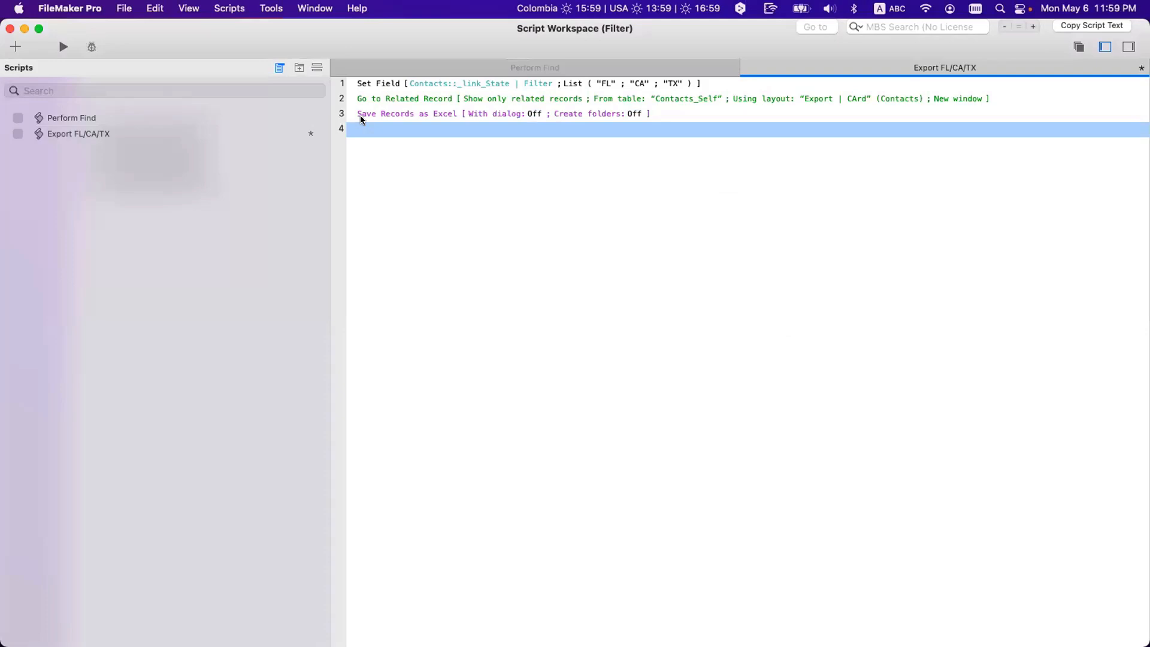
pyautogui.write('clo')
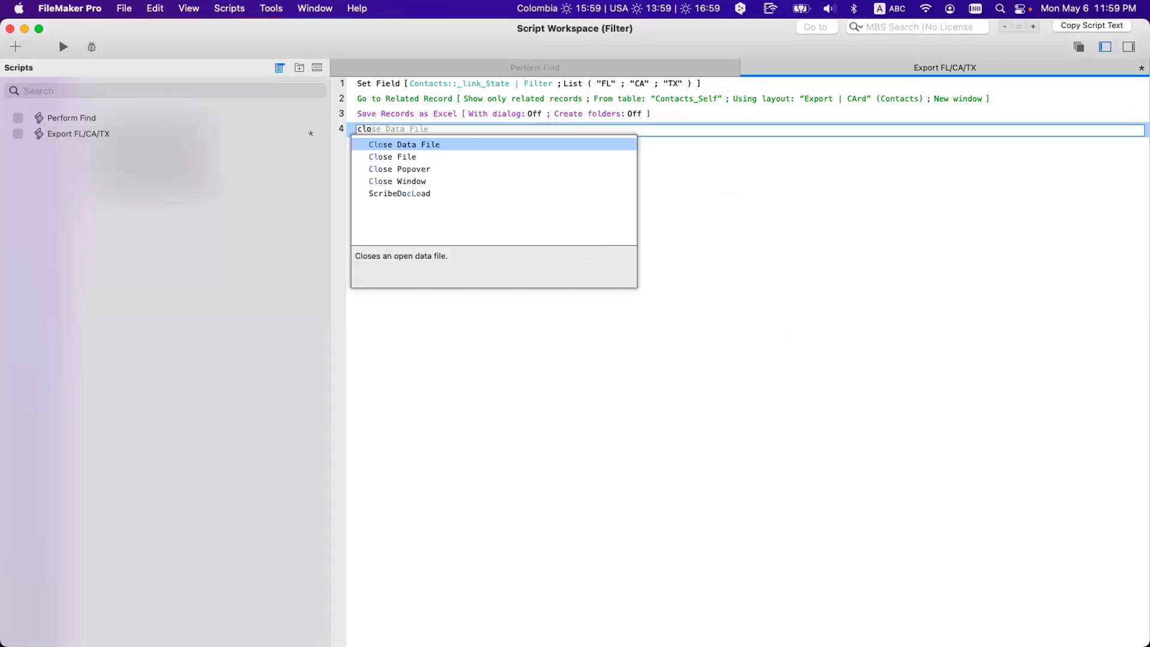
pyautogui.press('Down')
pyautogui.press('Down')
pyautogui.press('Down')
pyautogui.press('Return')
pyautogui.click(401, 177)
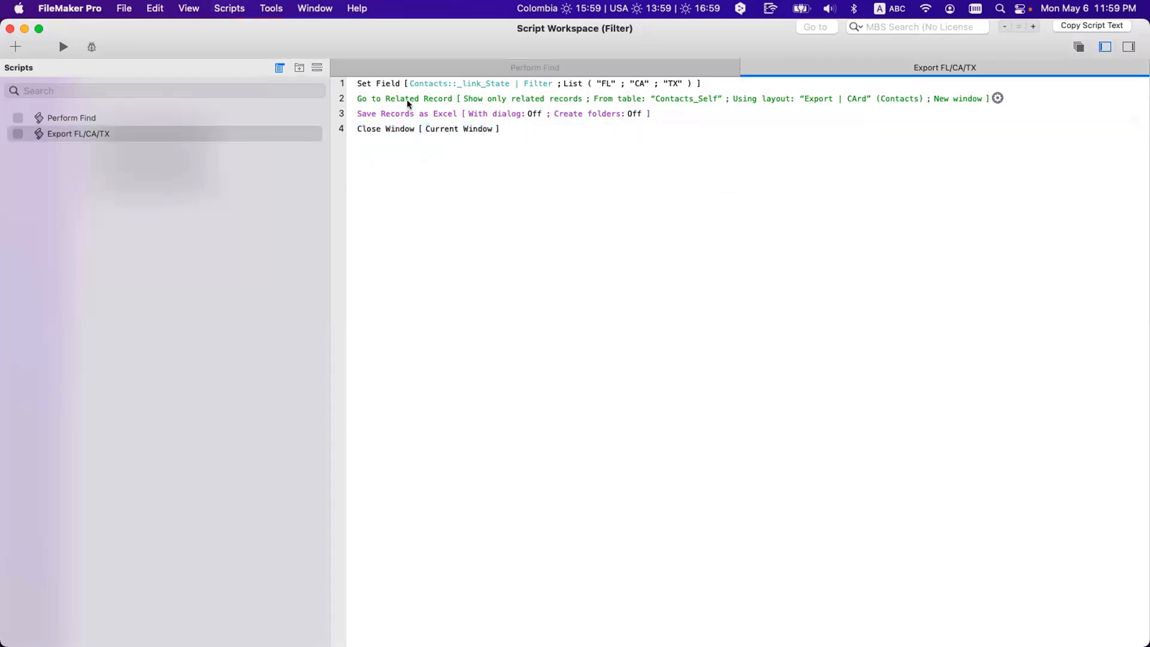
pyautogui.doubleClick(407, 104)
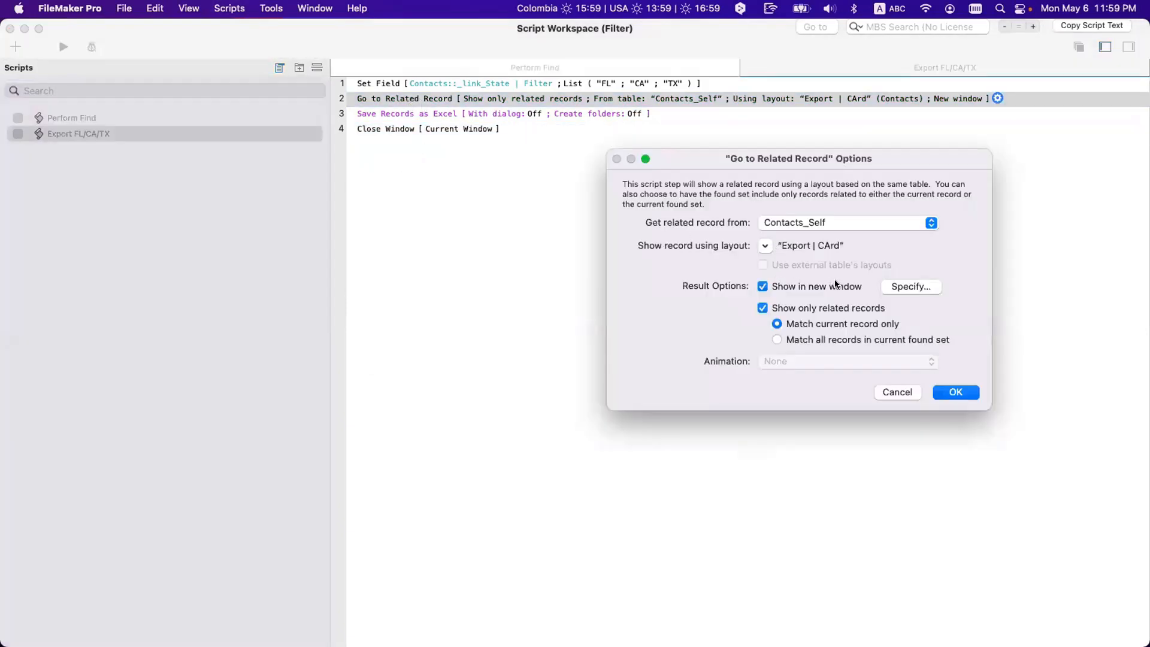
pyautogui.press('Return')
pyautogui.click(602, 270)
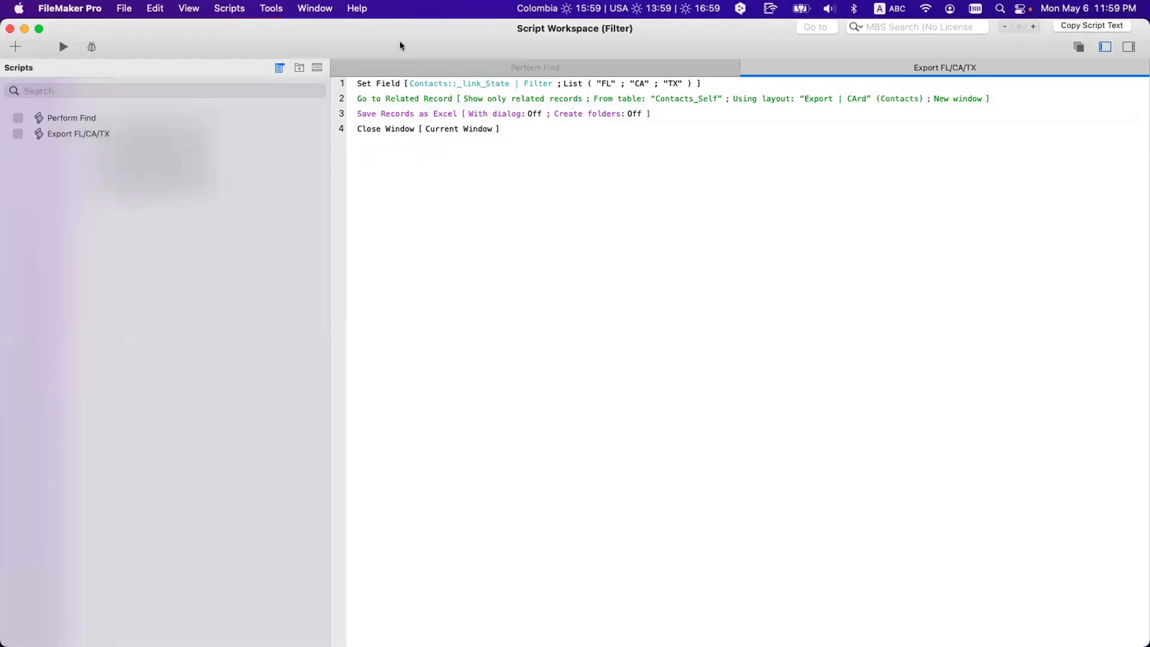
pyautogui.moveTo(400, 43); pyautogui.dragTo(434, 47)
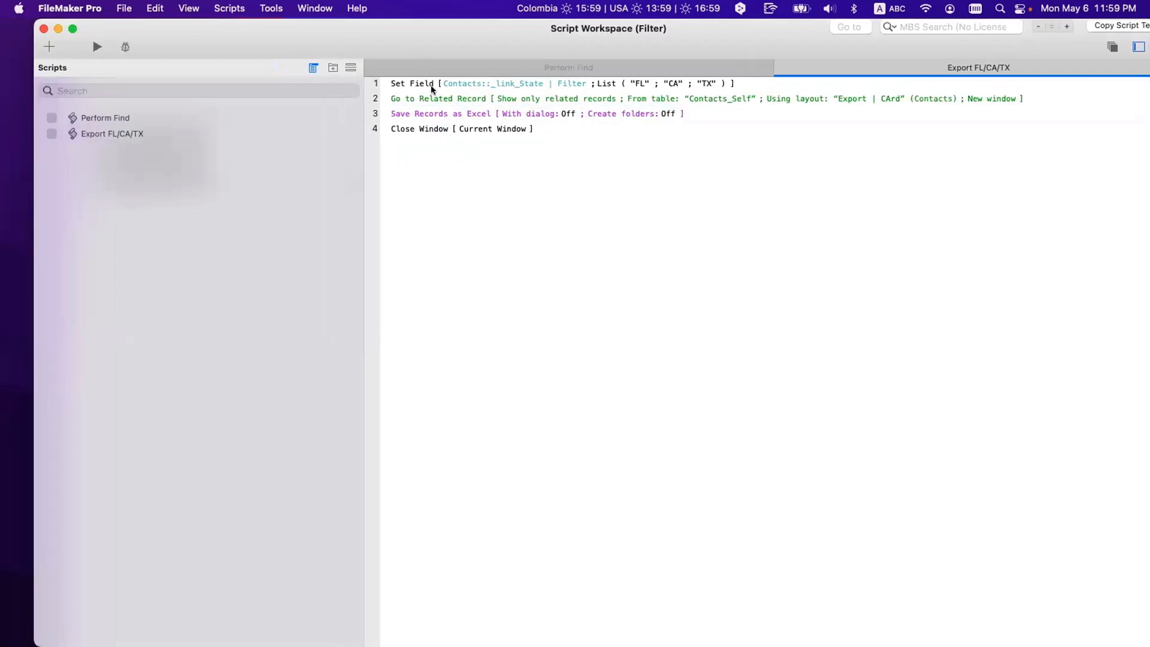
# Step: Recheck the Excel step's output file settings and put the Filter window into Layout mode
pyautogui.doubleClick(418, 119)
pyautogui.press('Escape')
pyautogui.click(577, 368)
pyautogui.moveTo(335, 33); pyautogui.dragTo(590, 467)
pyautogui.click(469, 355)
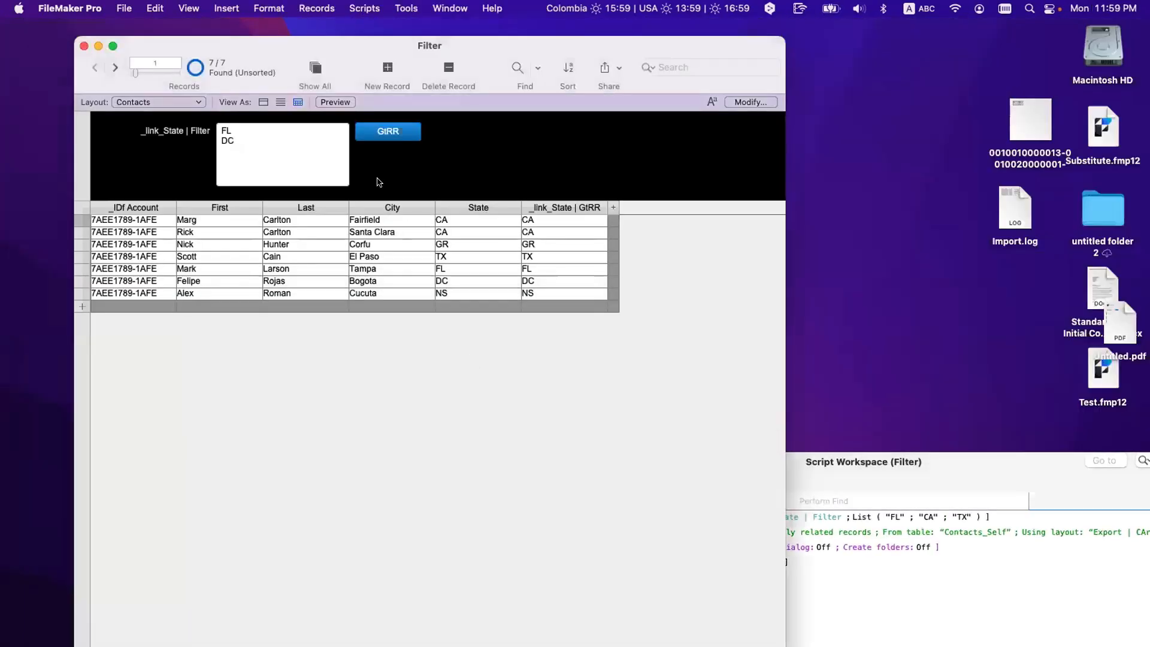
pyautogui.press('super+l')
# Step: Duplicate the GtRR button as a green 'Export' button placed beneath GtRR
pyautogui.click(586, 134)
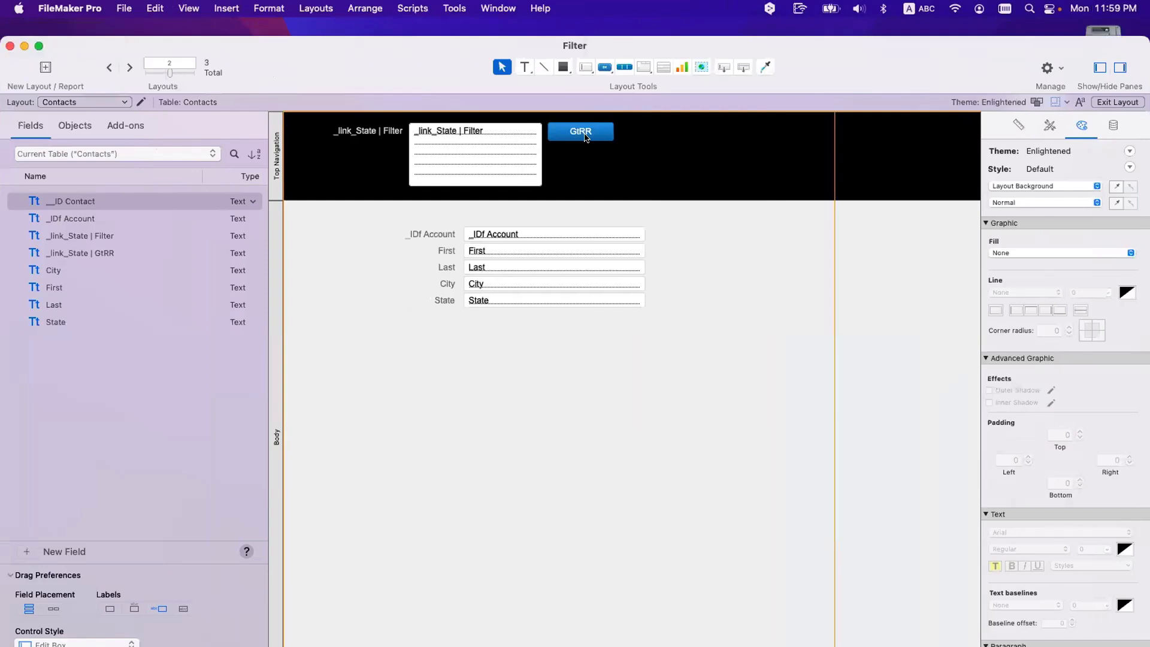
pyautogui.moveTo(584, 144); pyautogui.dragTo(671, 178)
pyautogui.doubleClick(668, 166)
pyautogui.write('Export')
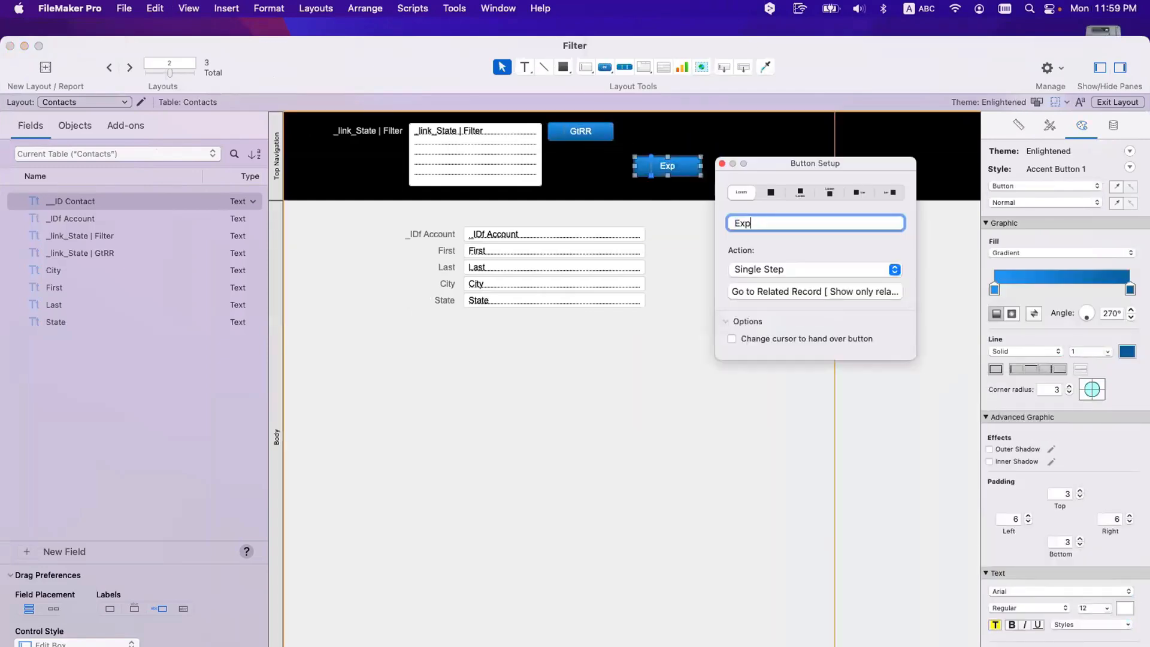
pyautogui.click(721, 163)
pyautogui.click(1050, 126)
pyautogui.click(1030, 244)
pyautogui.moveTo(668, 166); pyautogui.dragTo(581, 156)
pyautogui.click(596, 182)
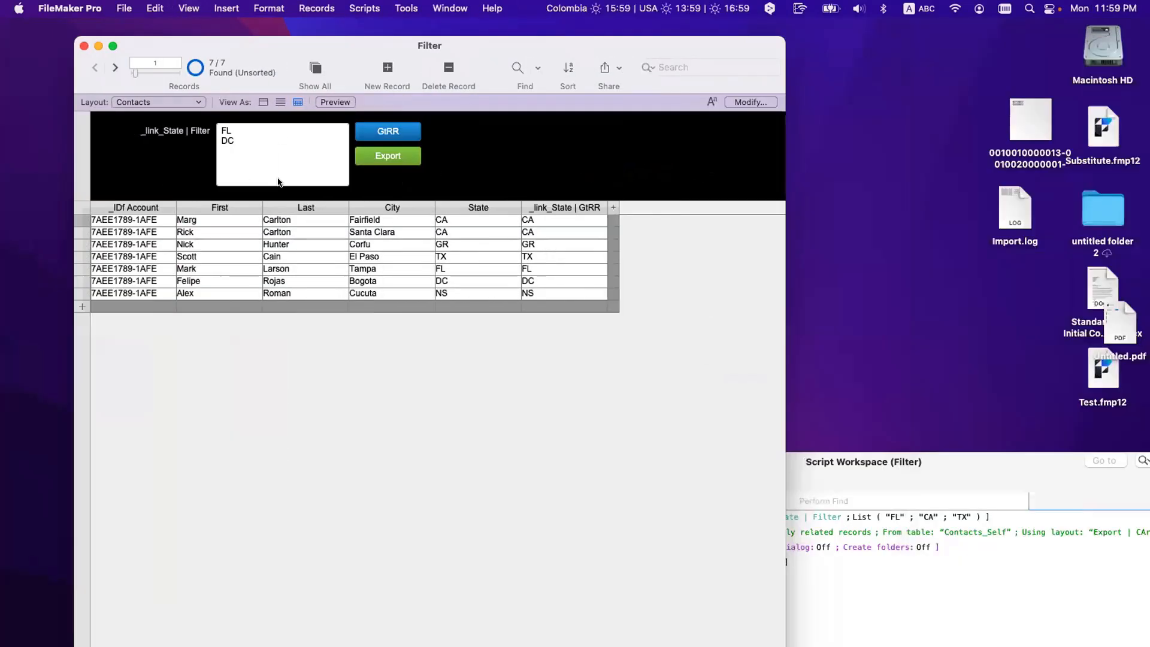
# Step: Apply the FL and DC filter and try the new Export button
pyautogui.click(260, 177)
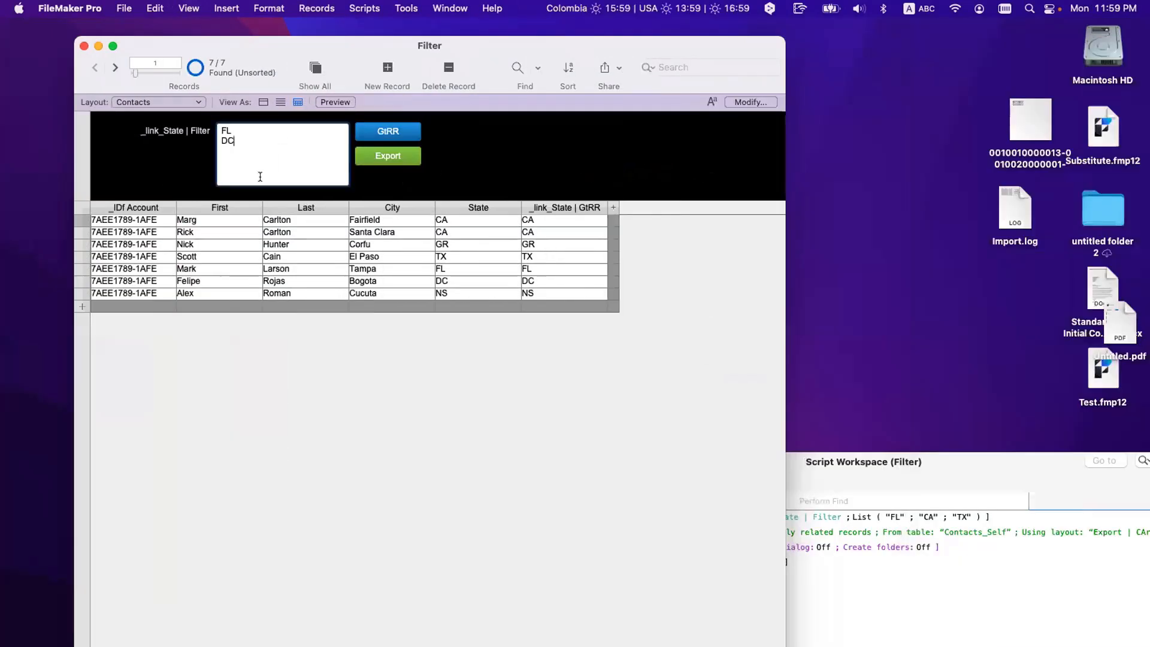
pyautogui.click(932, 605)
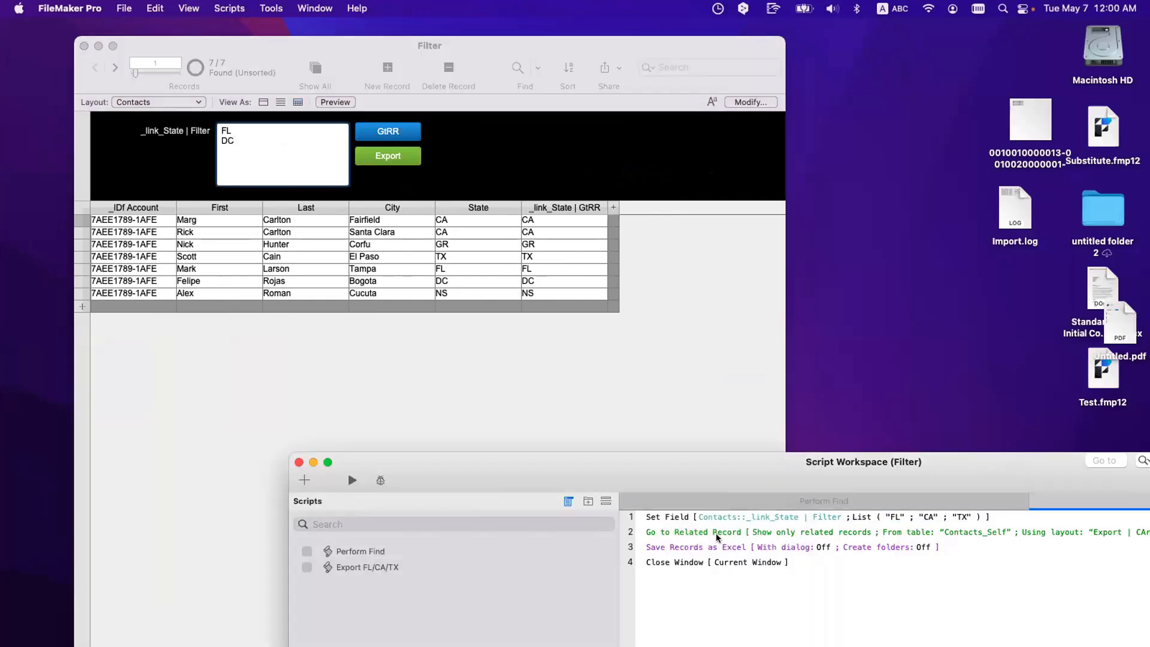
pyautogui.click(630, 399)
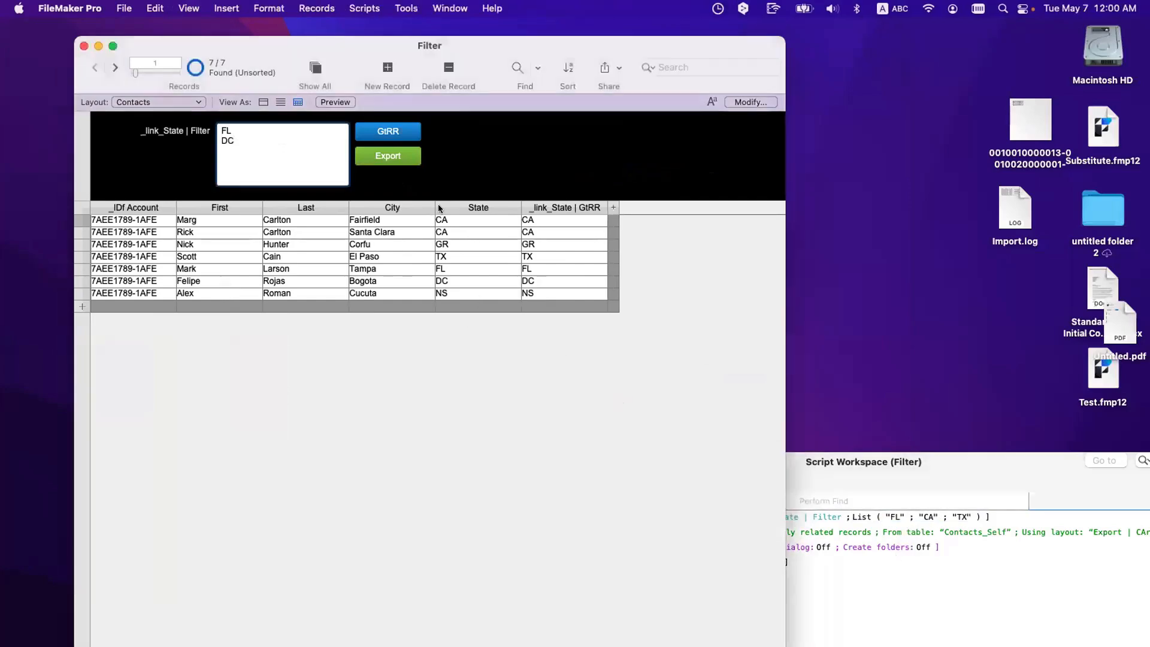
pyautogui.click(401, 157)
pyautogui.click(388, 158)
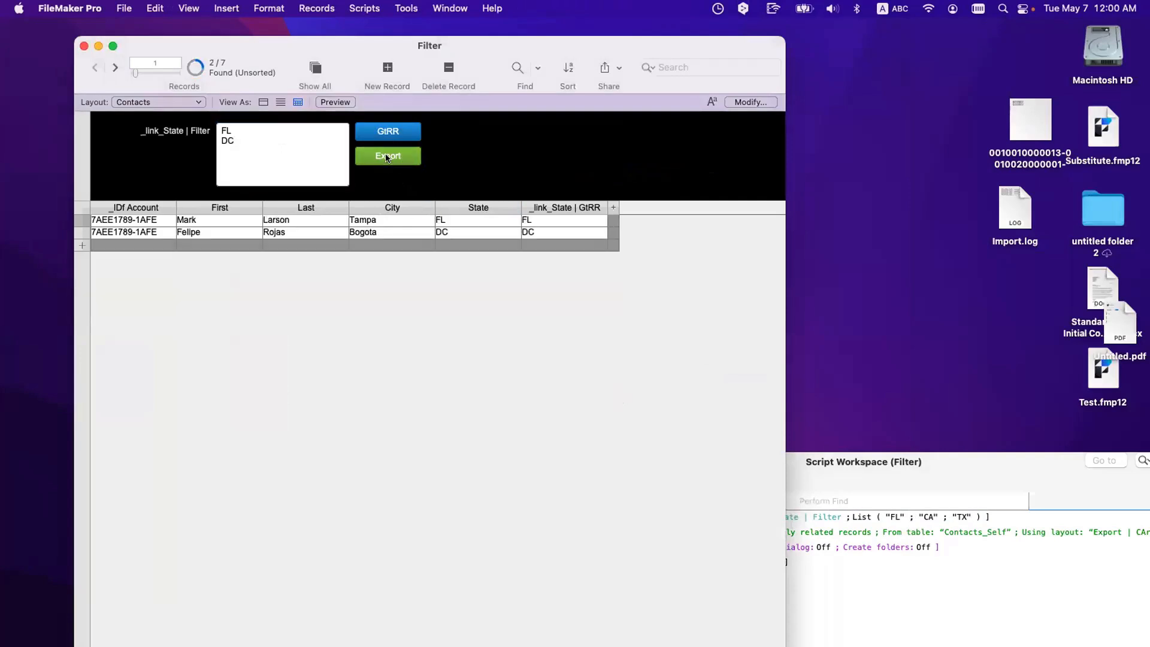
# Step: Set the Export button to Perform Script Export FL/CA/TX and return to Browse mode
pyautogui.press('super+l')
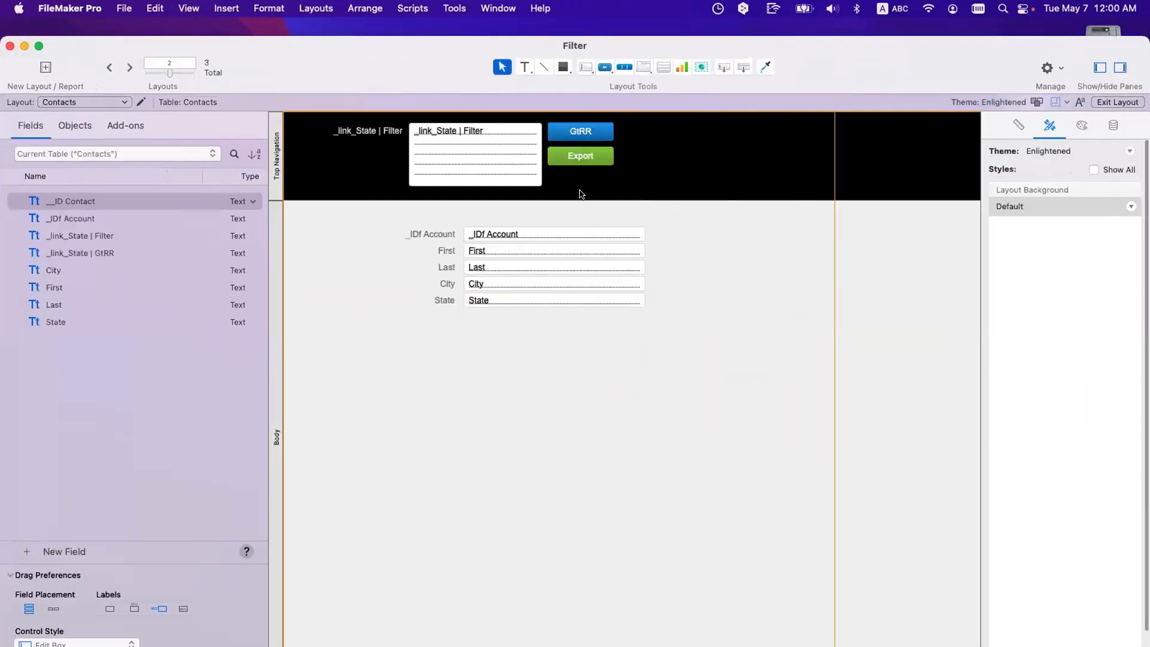
pyautogui.click(590, 155)
pyautogui.doubleClick(590, 156)
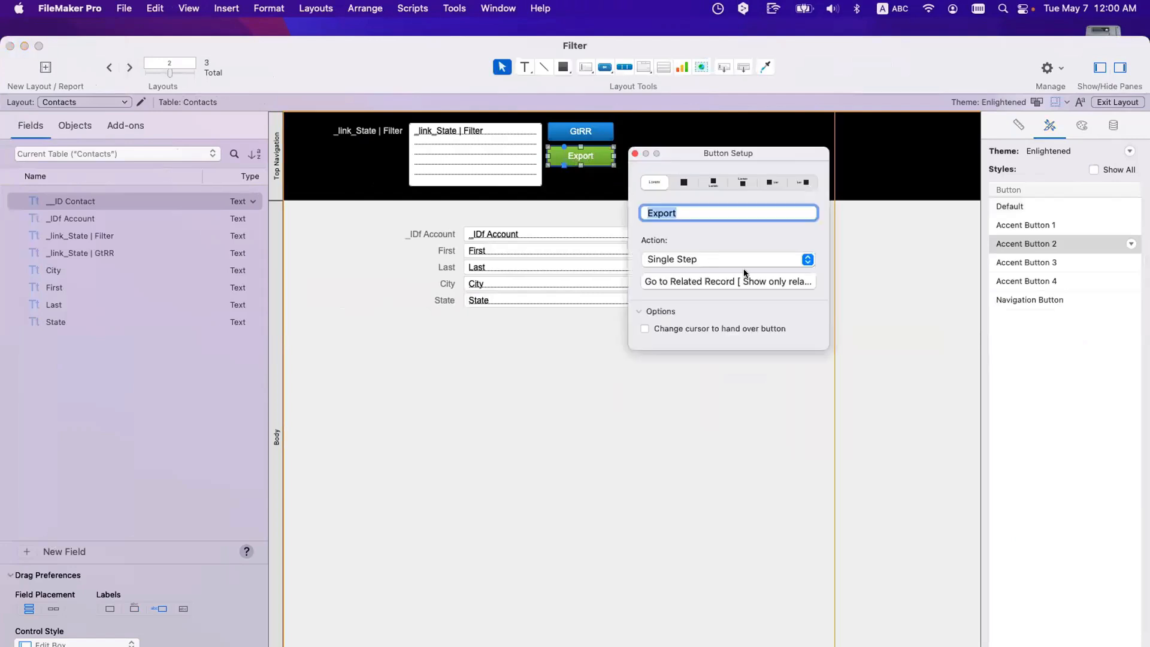
pyautogui.click(767, 261)
pyautogui.click(766, 275)
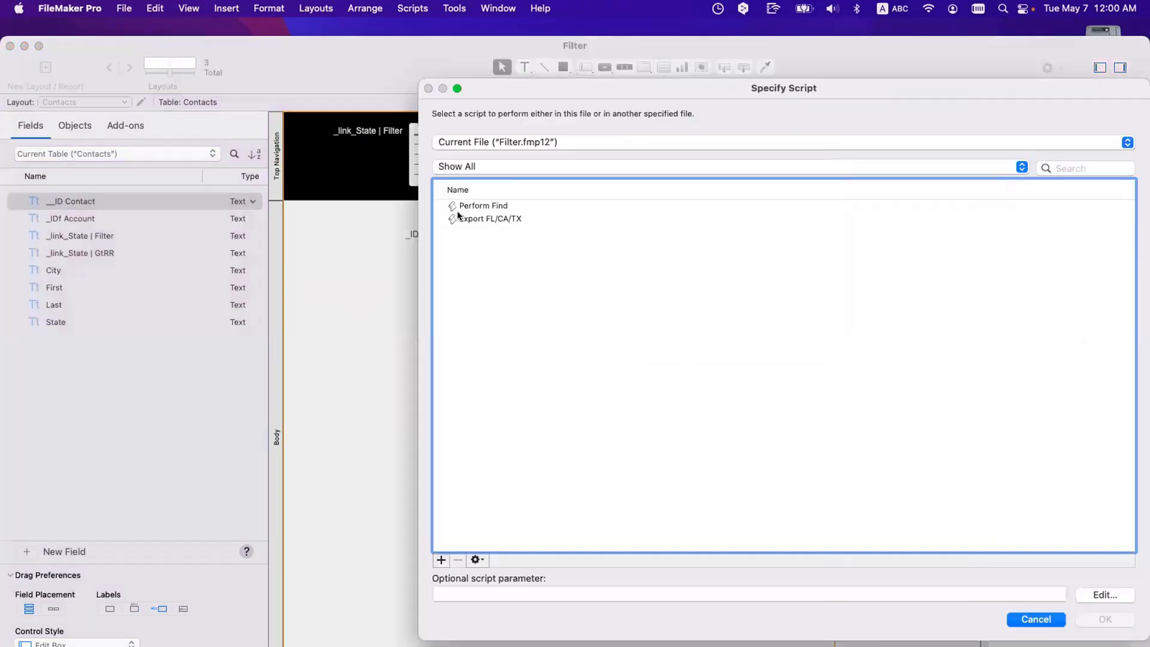
pyautogui.doubleClick(473, 219)
pyautogui.click(462, 384)
pyautogui.press('super+b')
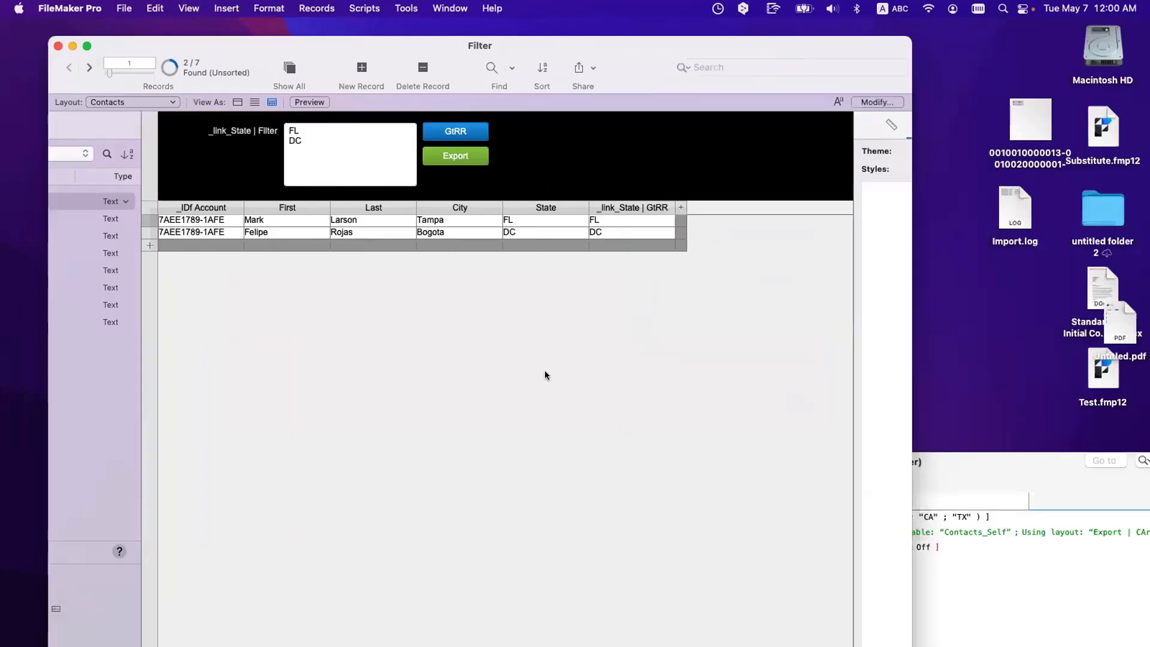
# Step: Run the Export button and save the file as 'Test' on the desktop
pyautogui.click(387, 155)
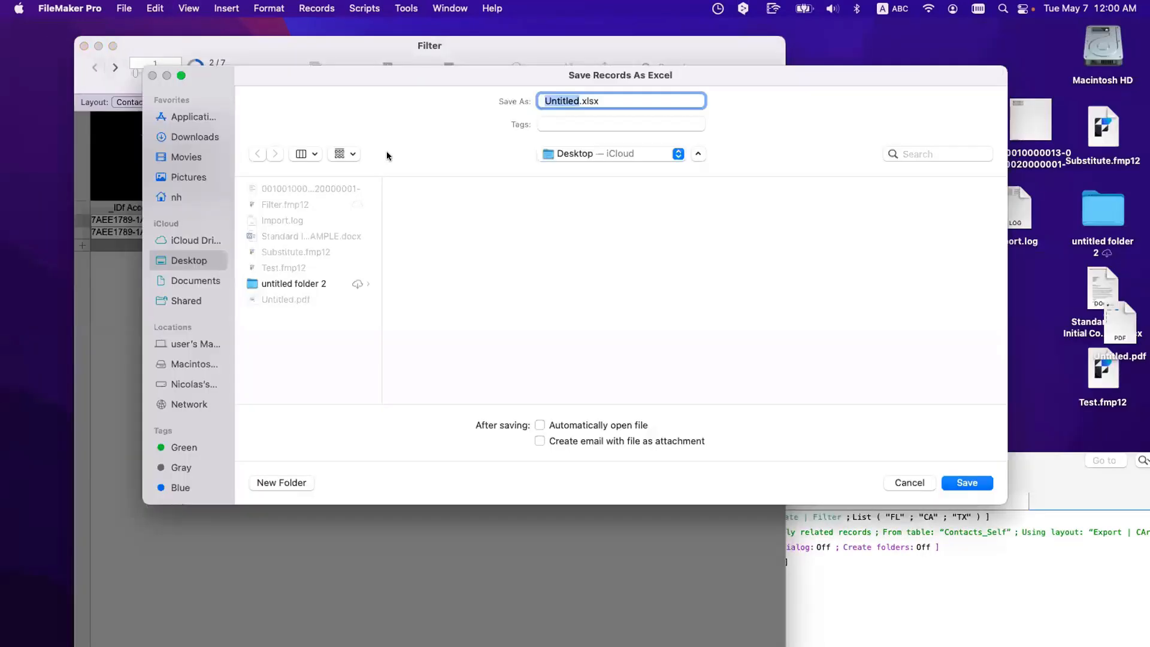
pyautogui.write('TEst')
pyautogui.press('BackSpace')
pyautogui.press('BackSpace')
pyautogui.press('BackSpace')
pyautogui.write('est')
pyautogui.press('Return')
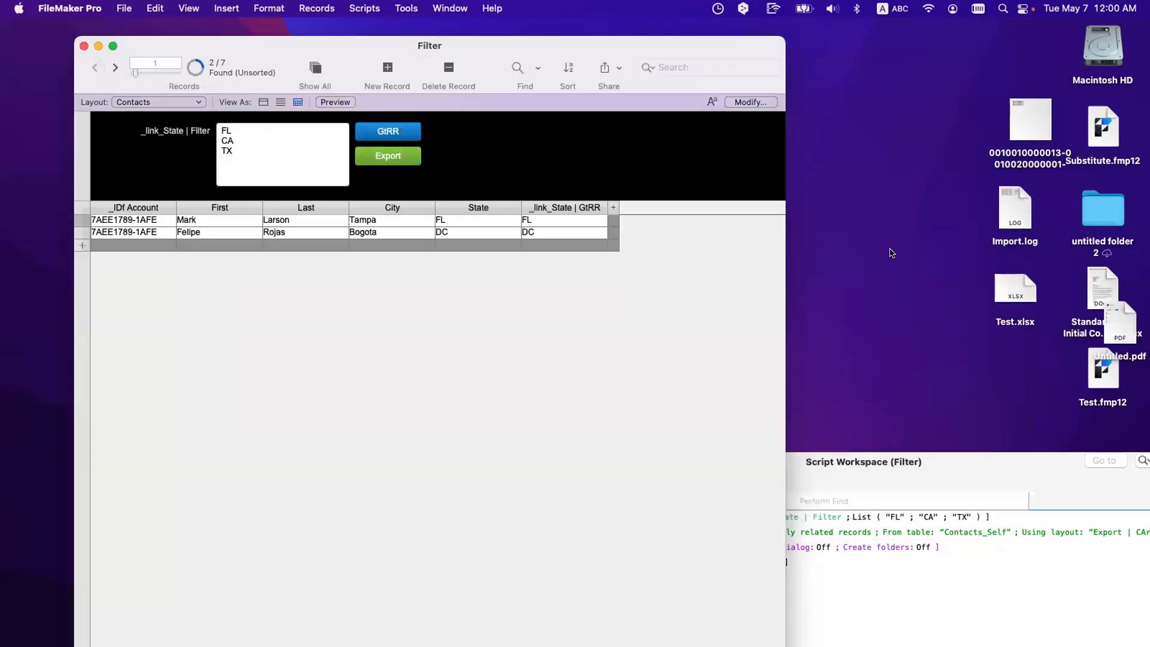
# Step: Preview Test.xlsx in Quick Look, then go back to FileMaker's script workspace
pyautogui.click(1015, 288)
pyautogui.press('space')
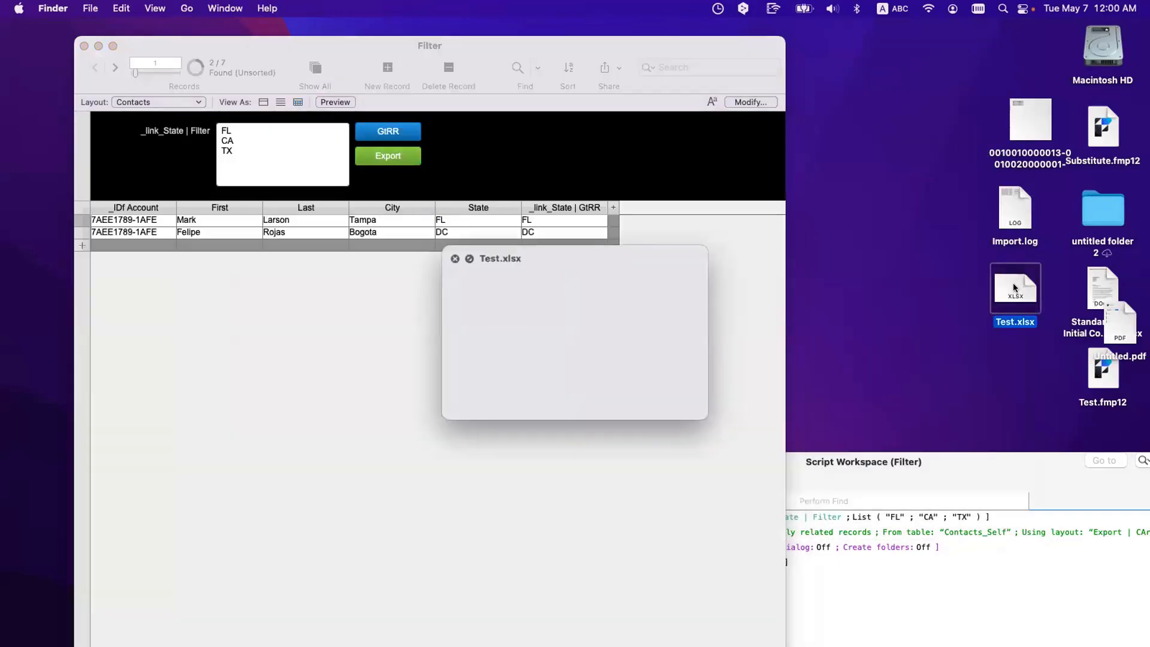
pyautogui.moveTo(553, 273); pyautogui.dragTo(506, 235)
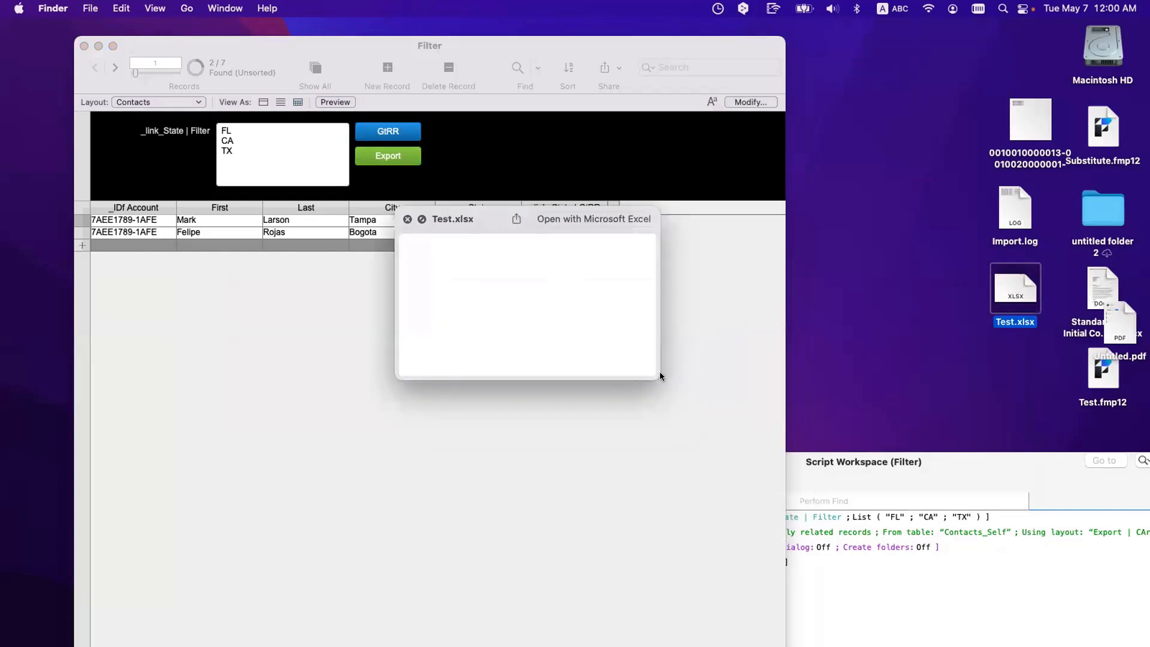
pyautogui.moveTo(660, 381); pyautogui.dragTo(732, 424)
pyautogui.press('space')
pyautogui.click(390, 288)
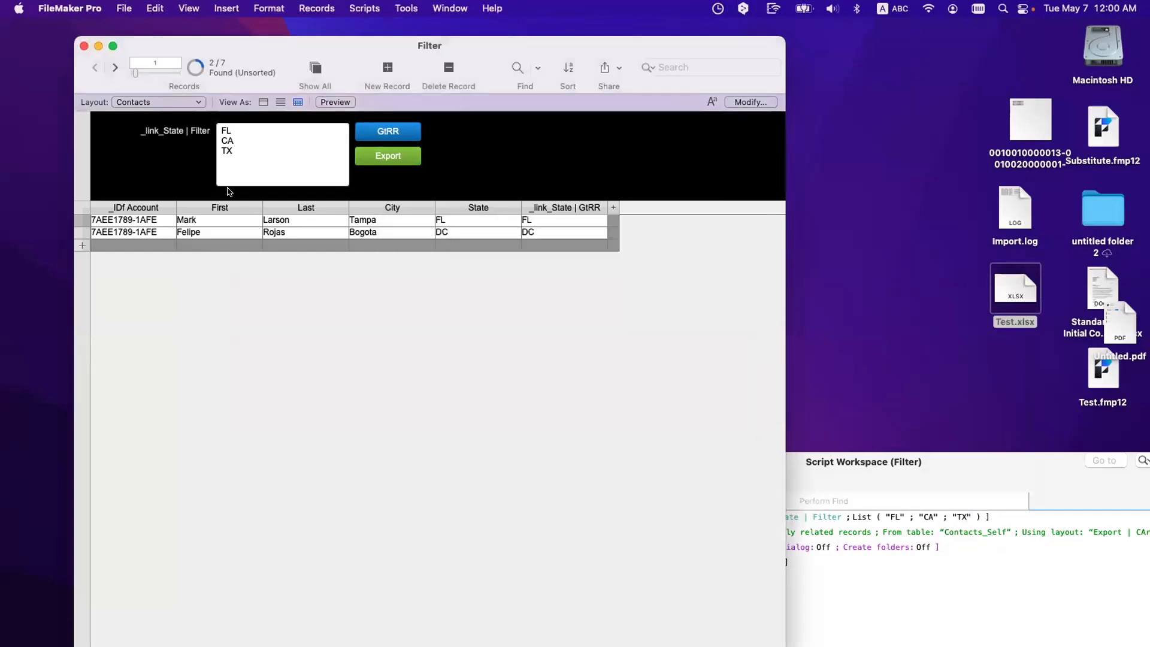
pyautogui.click(963, 584)
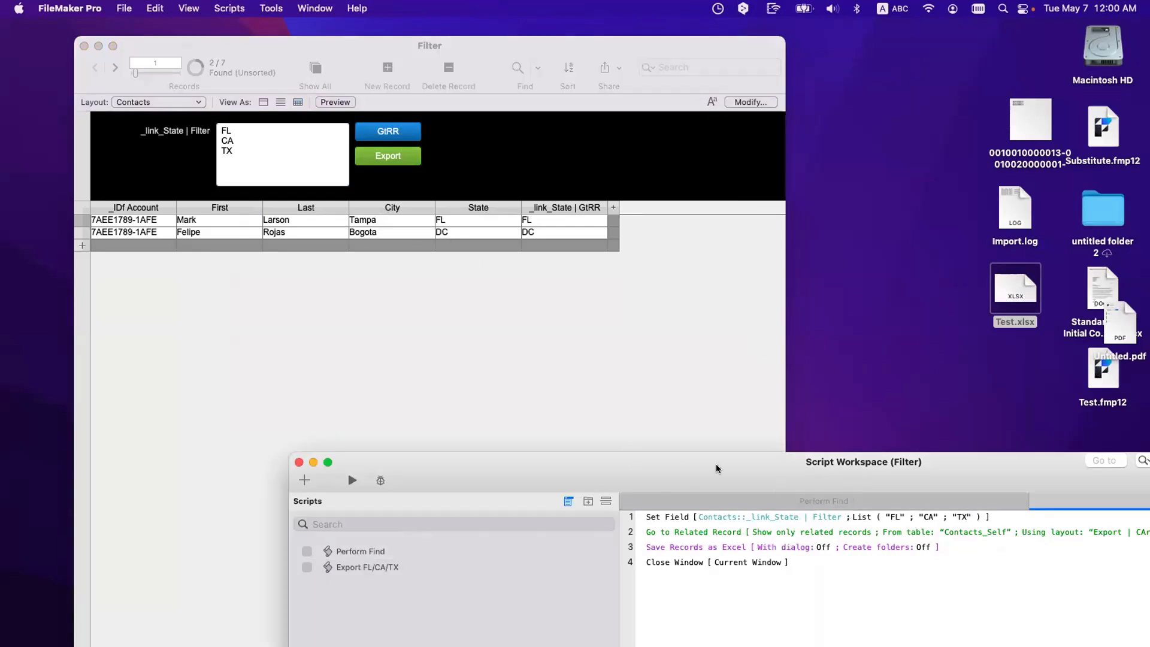
# Step: Replace the Save Records as Excel step on line 3 with Export Records
pyautogui.click(666, 546)
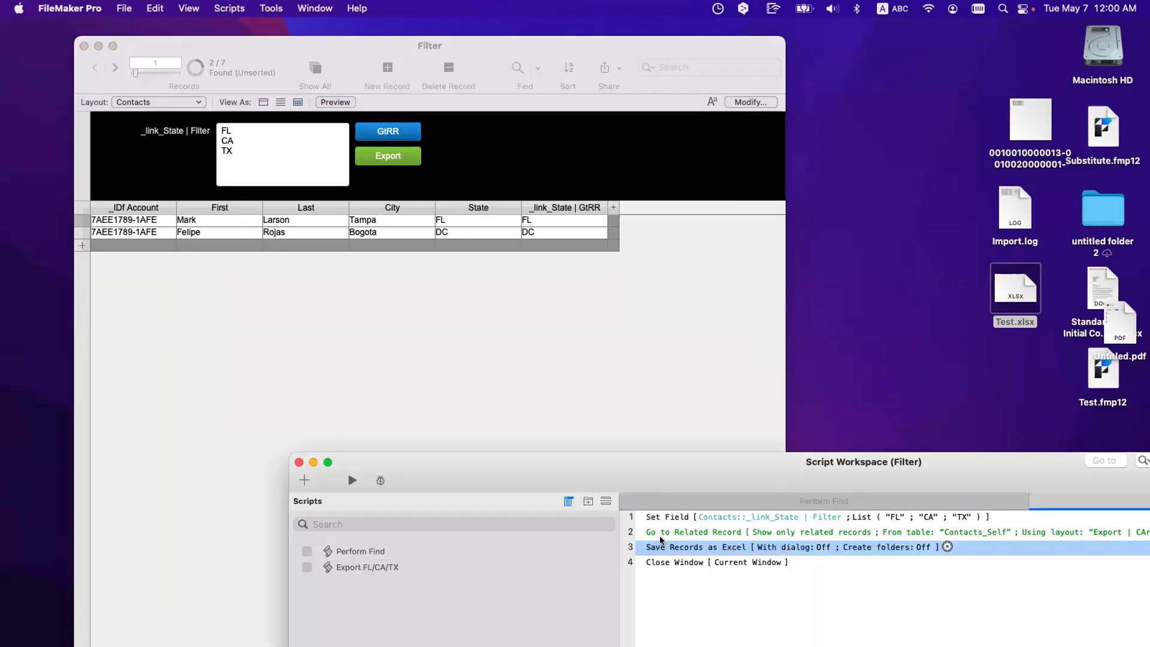
pyautogui.click(666, 532)
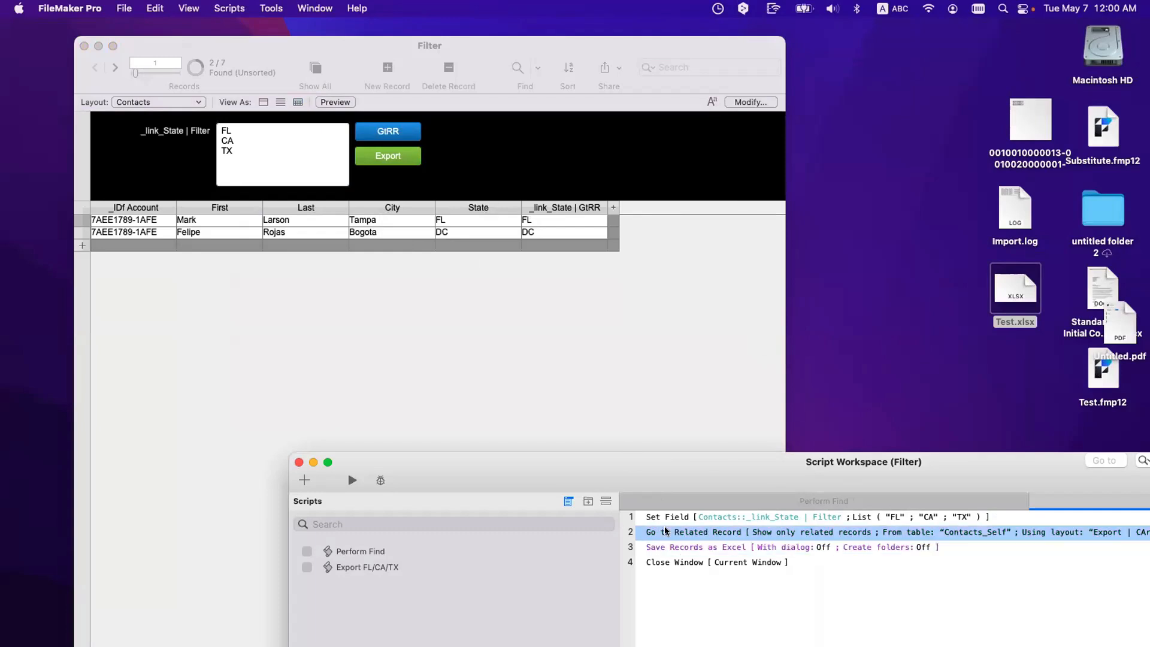
pyautogui.click(671, 544)
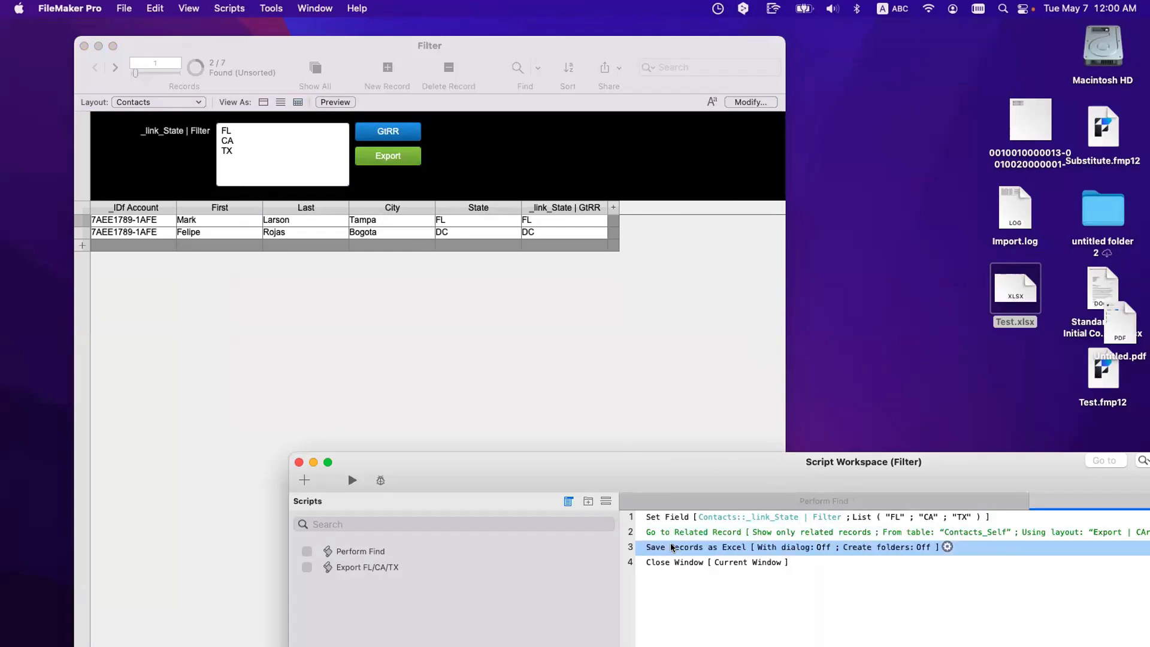
pyautogui.press('BackSpace')
pyautogui.press('Return')
pyautogui.write('Ex')
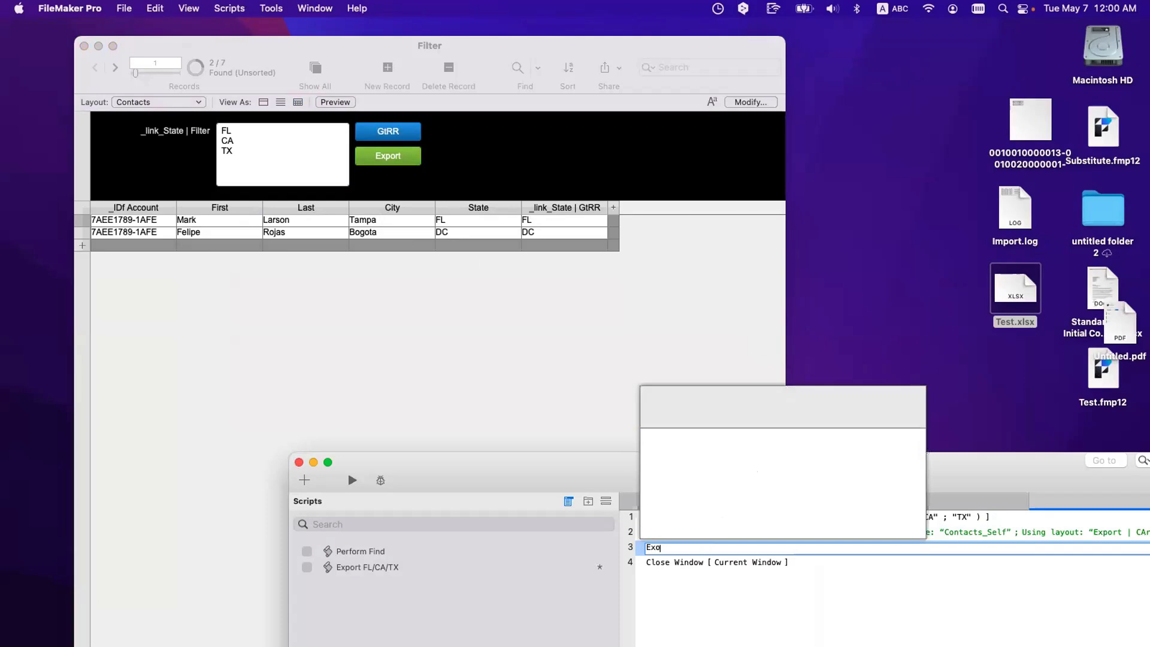
pyautogui.write('po')
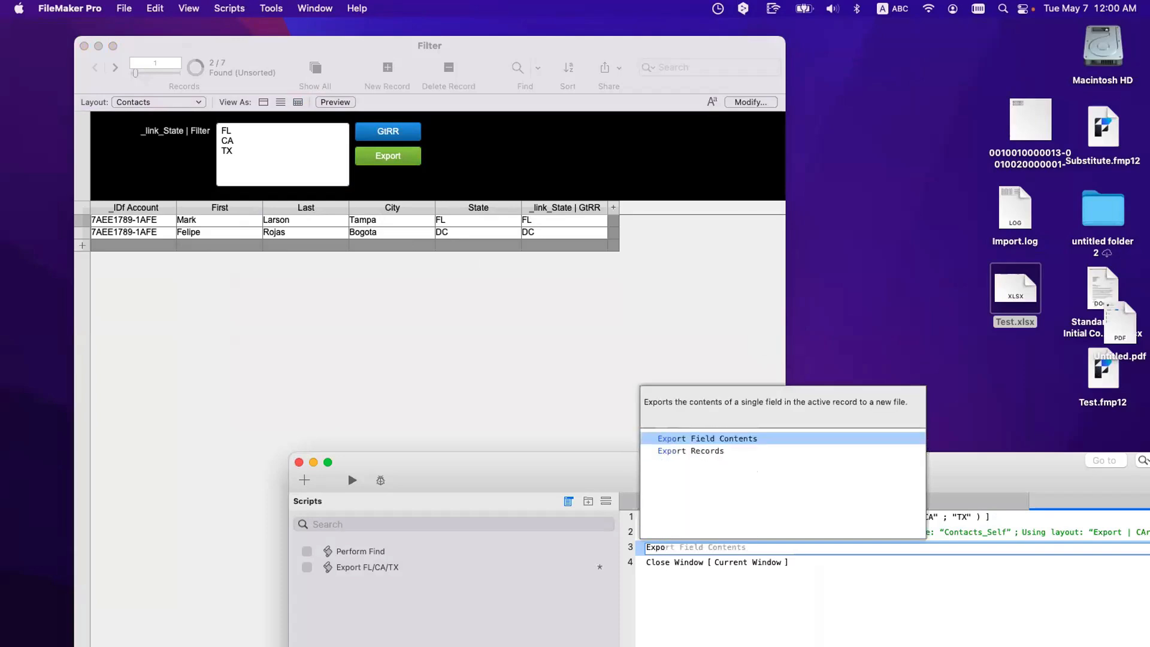
pyautogui.press('Down')
pyautogui.press('Return')
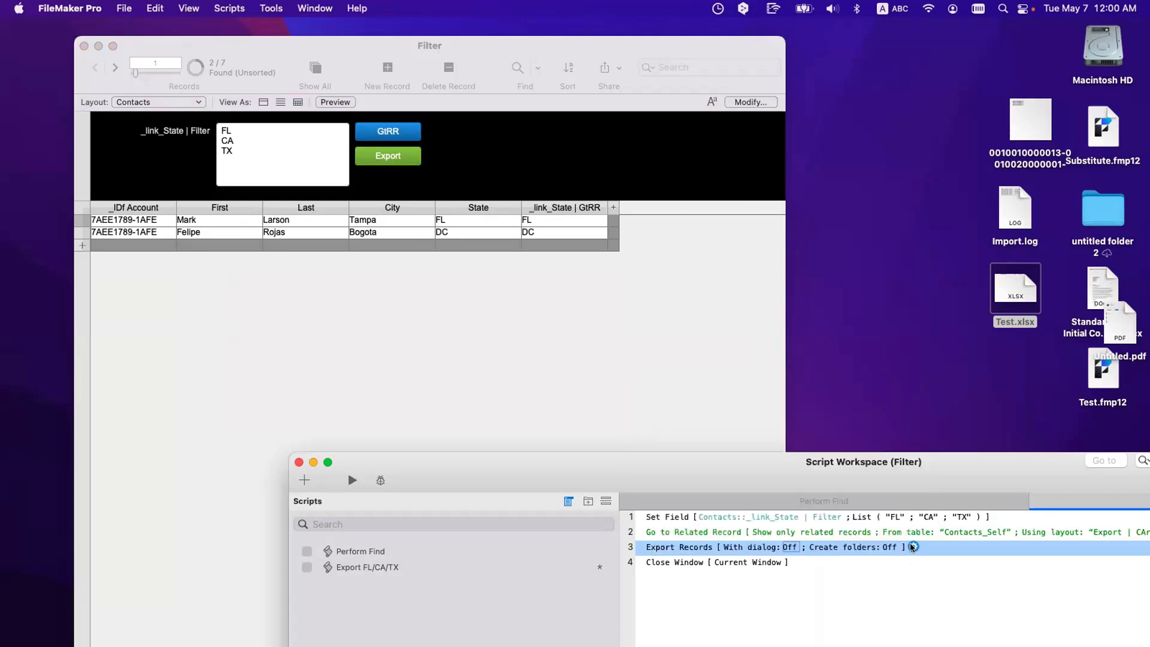
# Step: Set the Export Records field order to First, Last, City and State
pyautogui.click(913, 547)
pyautogui.click(964, 597)
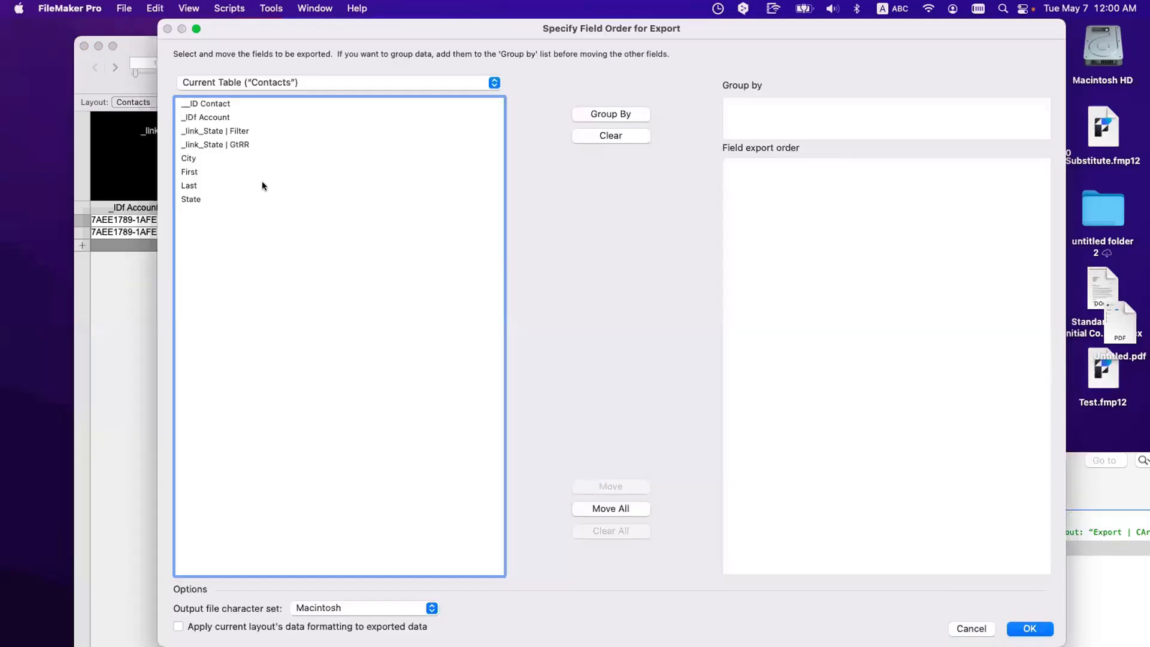
pyautogui.click(204, 159)
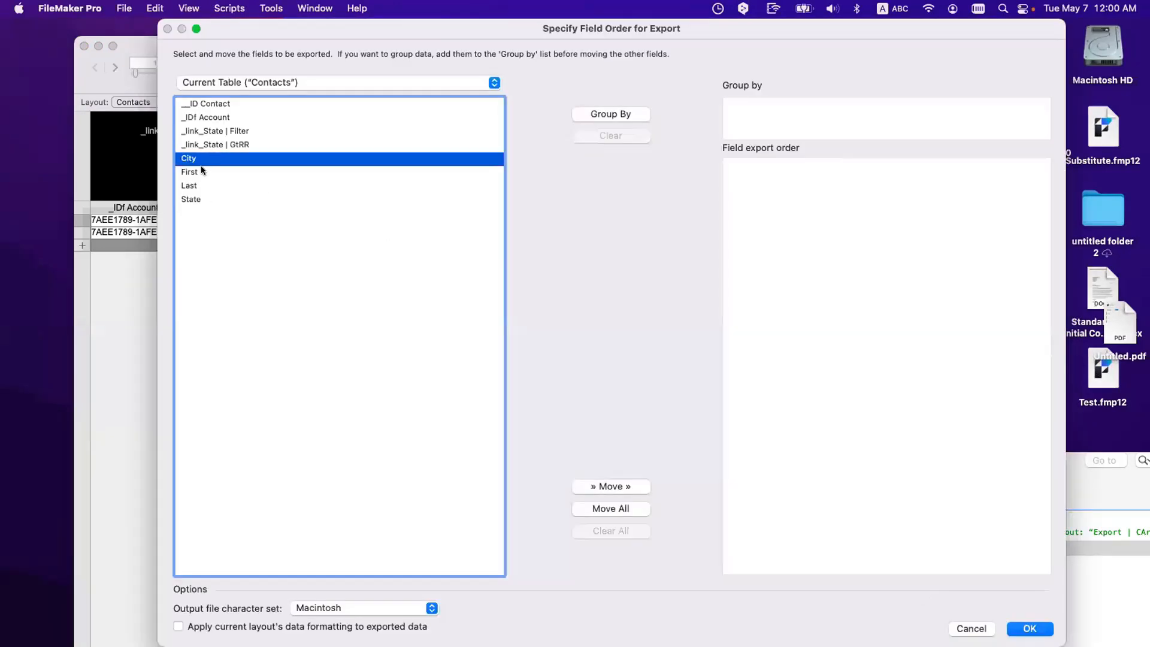
pyautogui.doubleClick(200, 167)
pyautogui.doubleClick(200, 182)
pyautogui.doubleClick(198, 159)
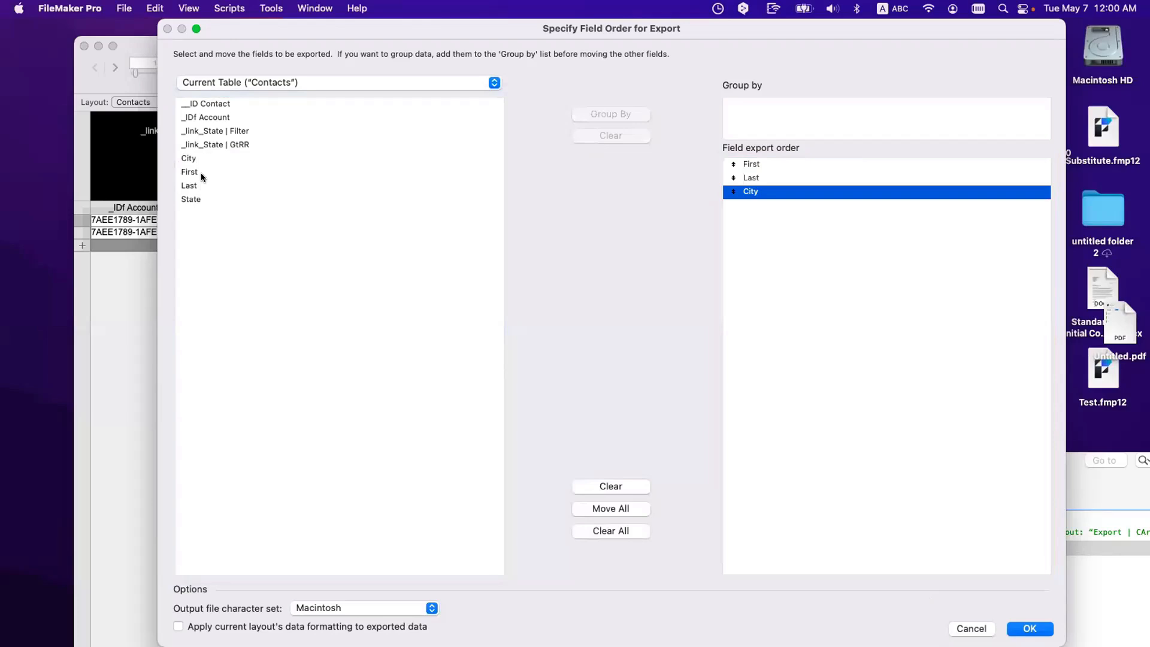
pyautogui.click(203, 200)
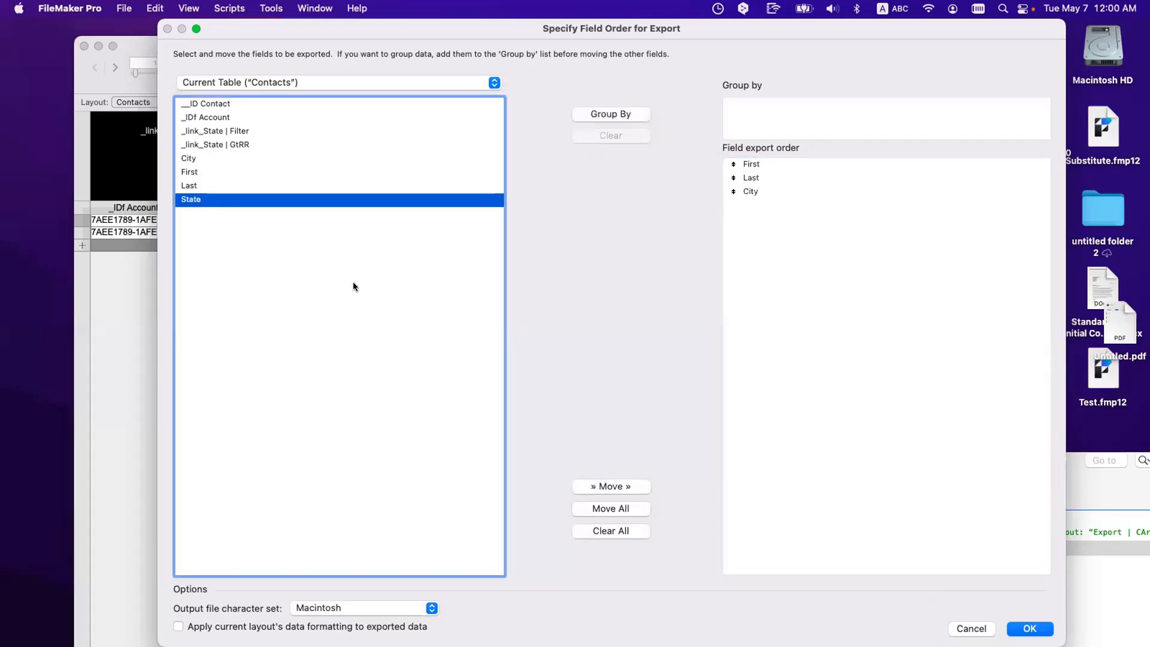
pyautogui.doubleClick(238, 200)
pyautogui.click(1026, 627)
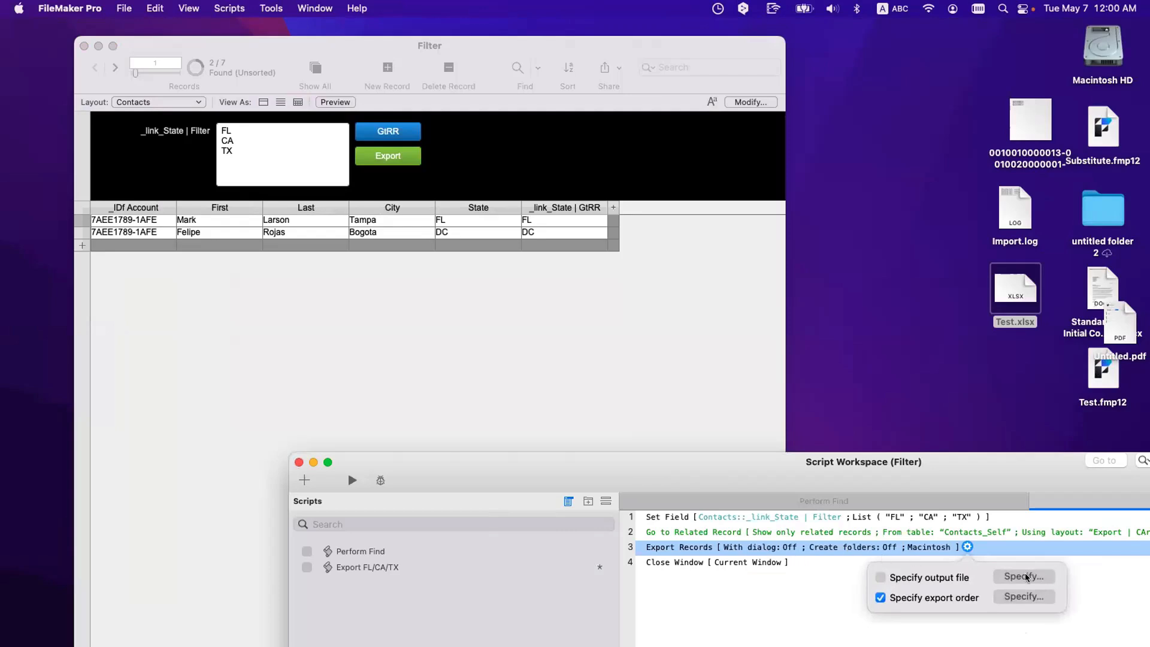
pyautogui.click(773, 626)
# Step: Run the FL/CA/TX export, saving it as test 2 in Excel Workbooks (.xlsx) format
pyautogui.click(489, 203)
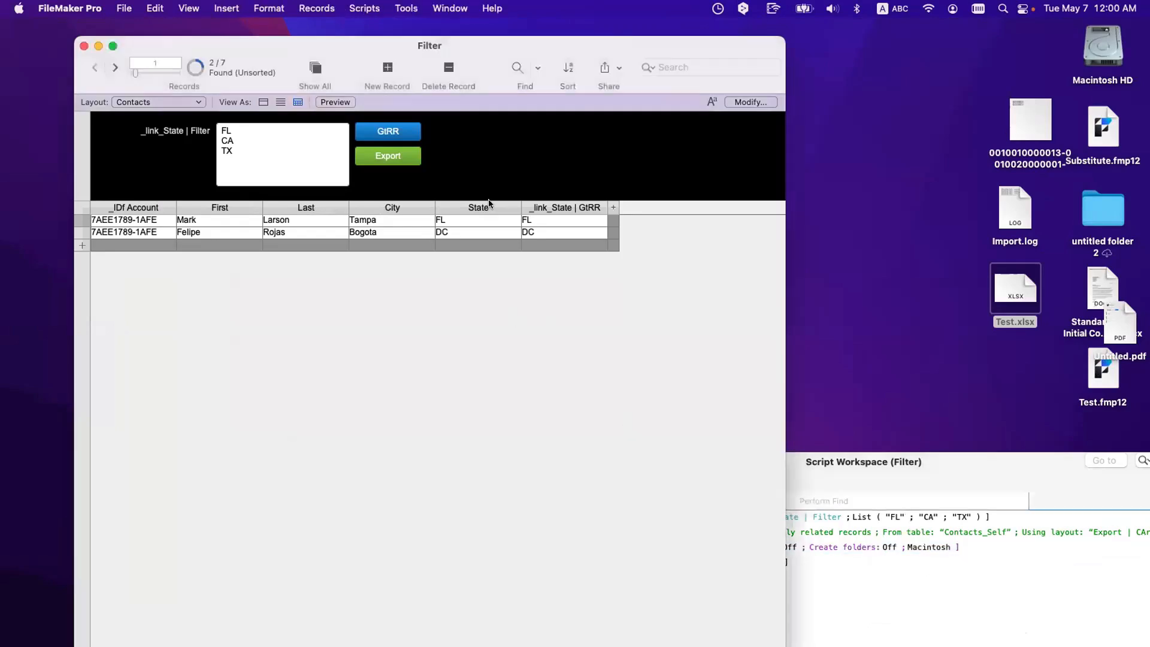
pyautogui.click(406, 158)
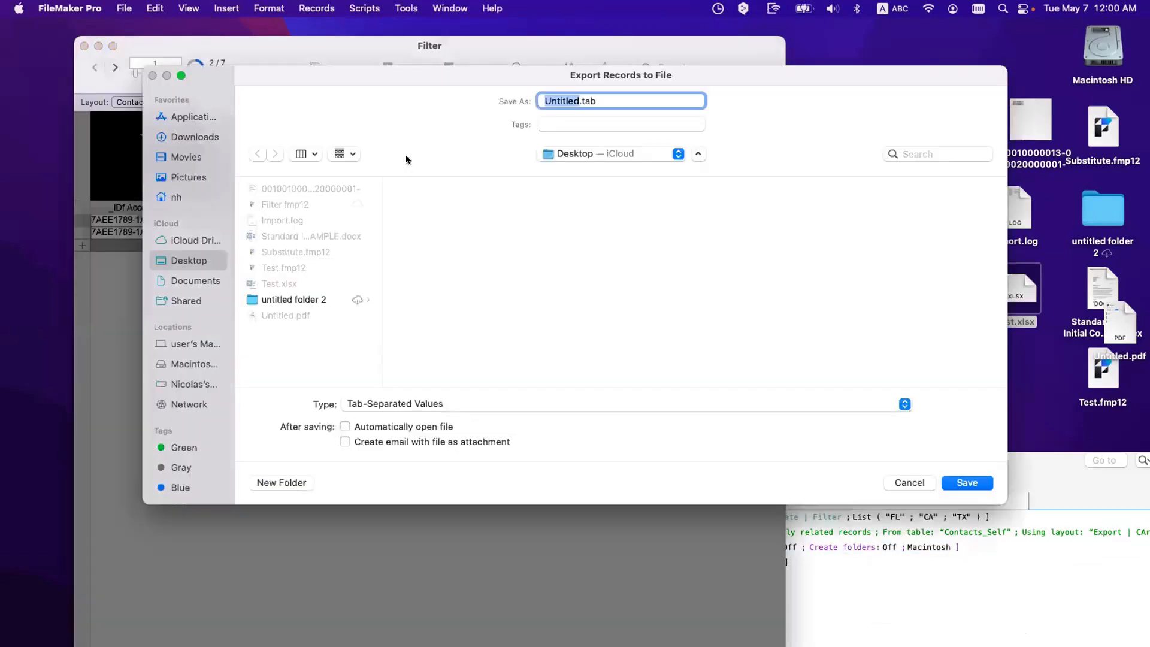
pyautogui.write('test 2w')
pyautogui.press('BackSpace')
pyautogui.click(497, 402)
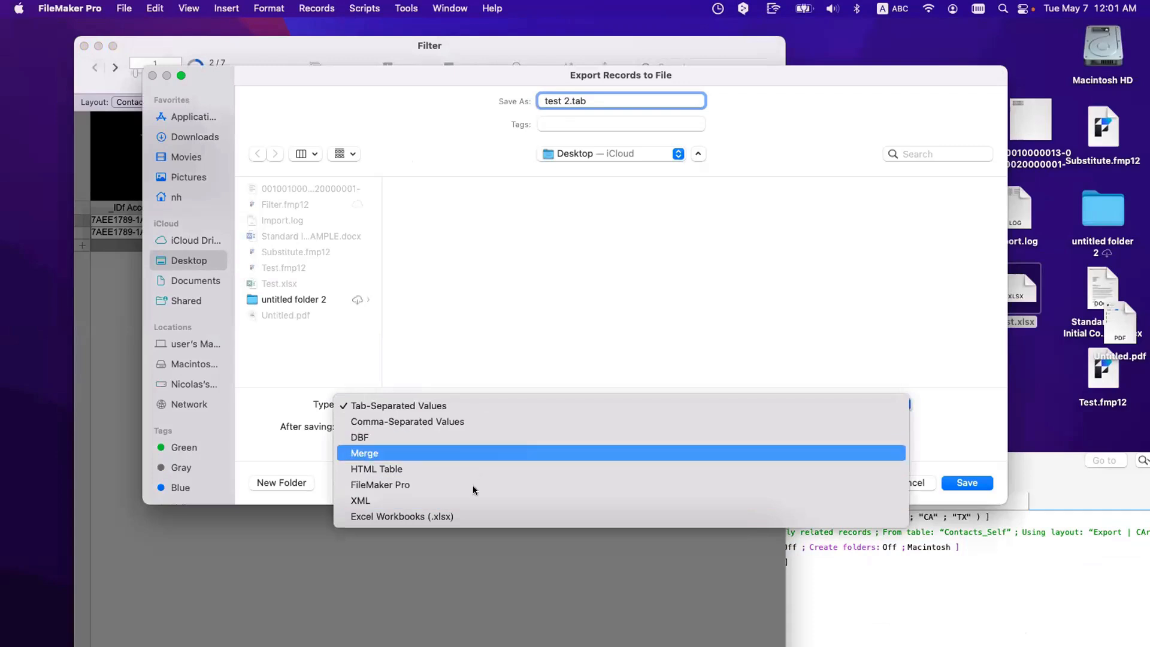
pyautogui.click(476, 515)
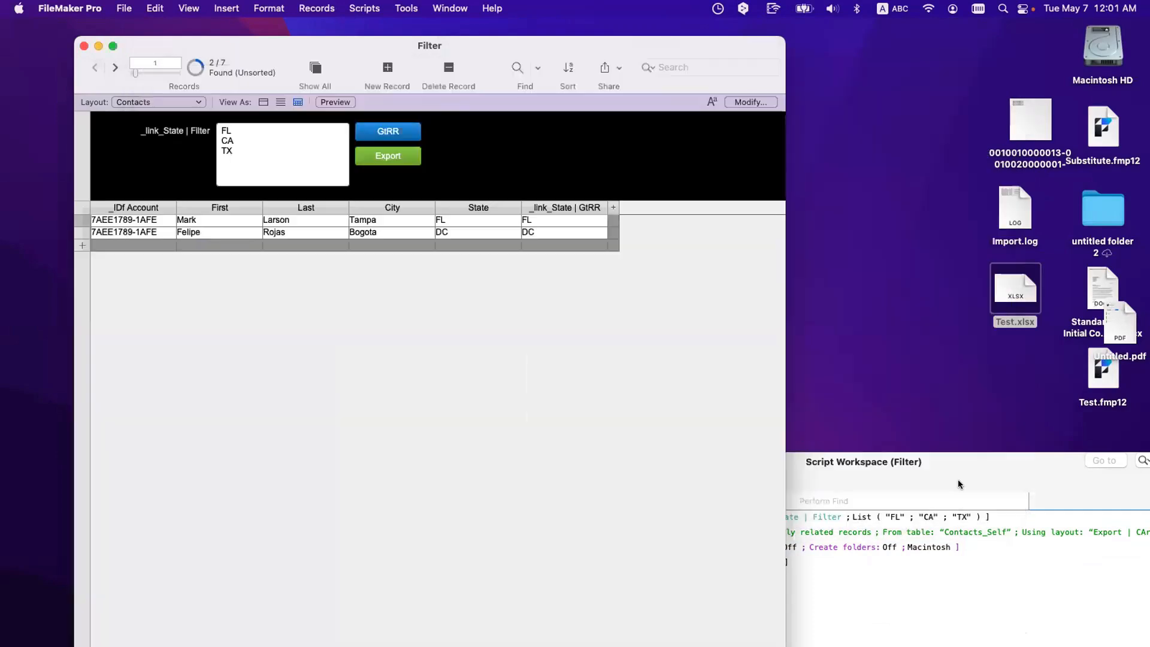
pyautogui.click(963, 485)
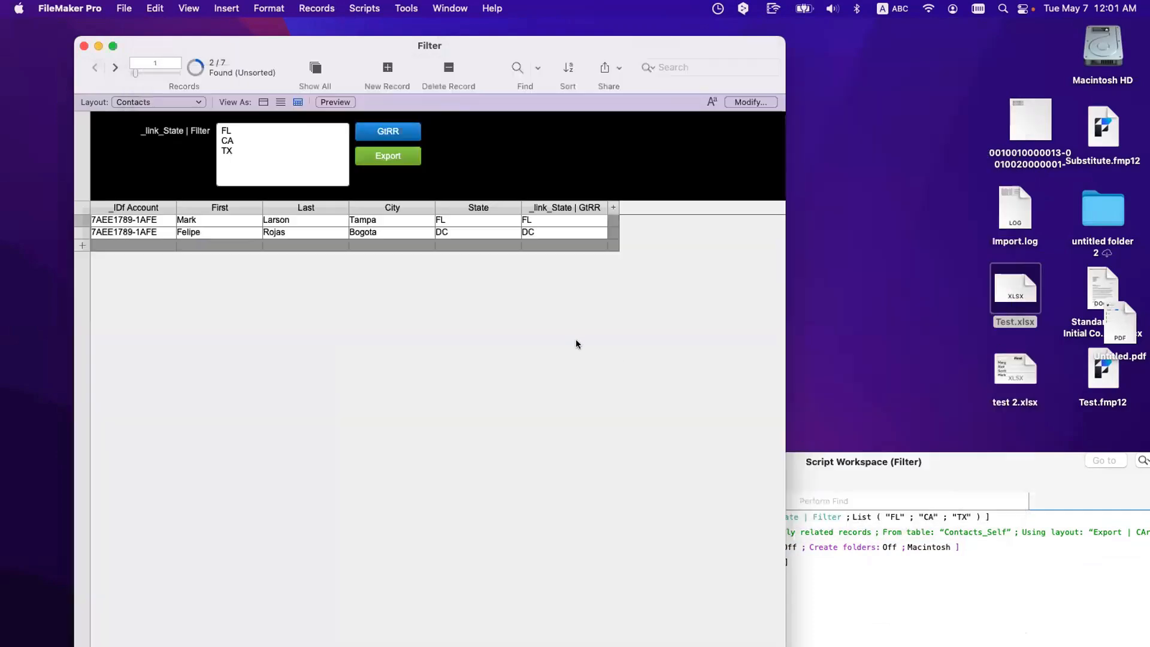
# Step: Preview test 2.xlsx on the desktop, then show all 7 contact records
pyautogui.click(949, 370)
pyautogui.click(1016, 368)
pyautogui.press('space')
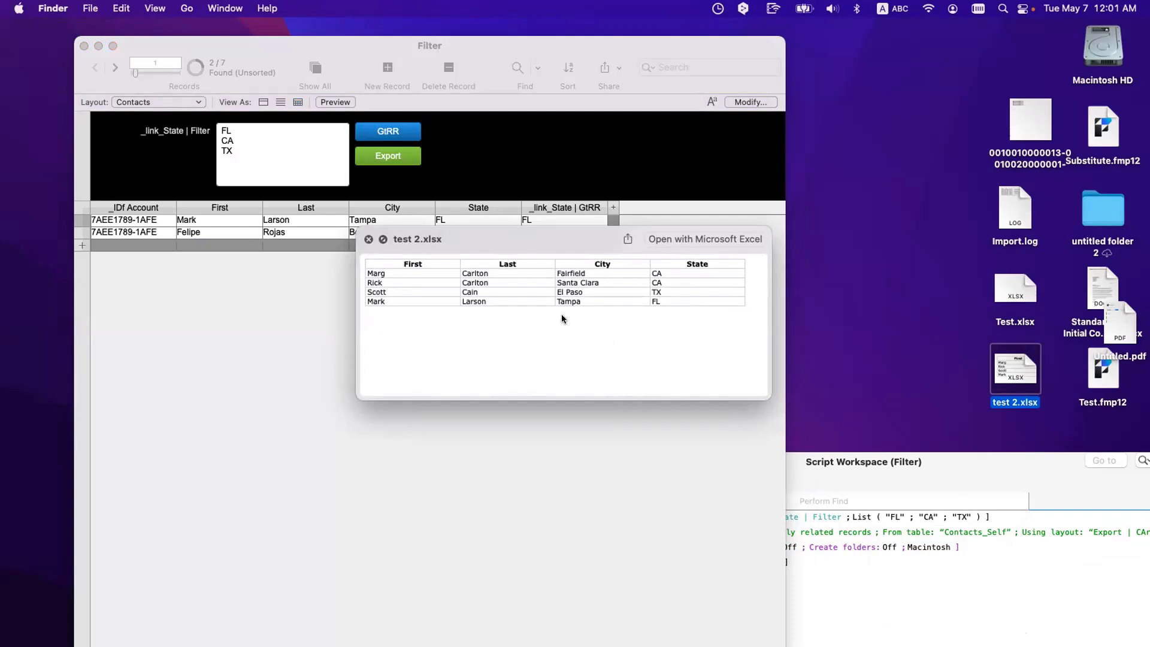
pyautogui.click(368, 239)
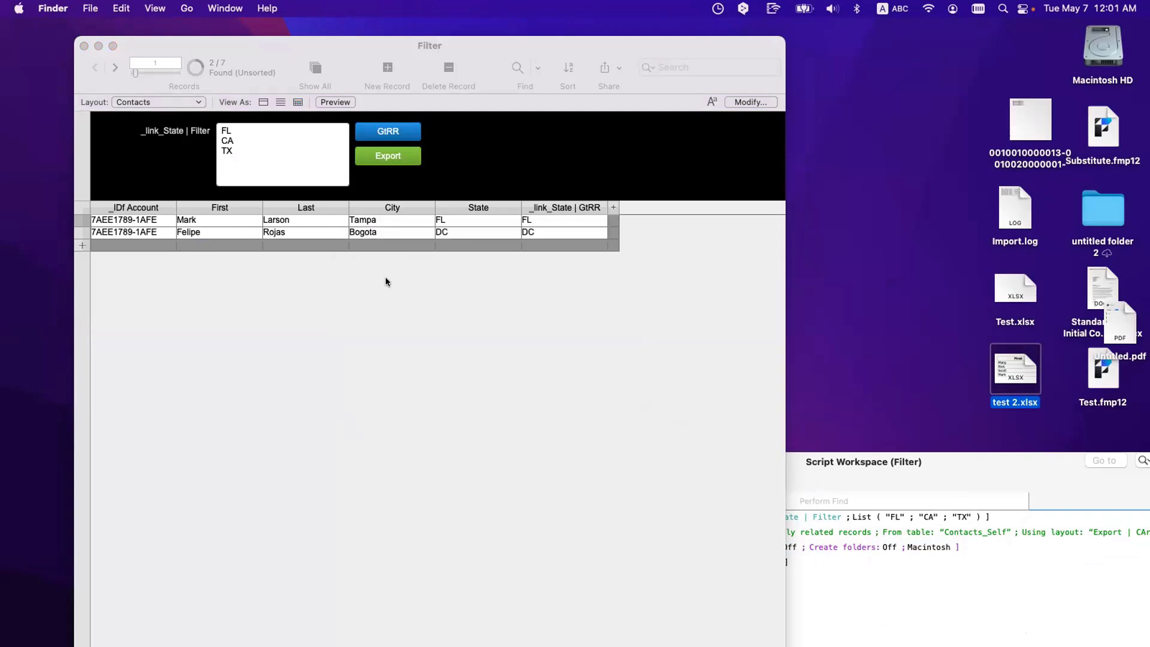
pyautogui.click(386, 277)
pyautogui.click(315, 68)
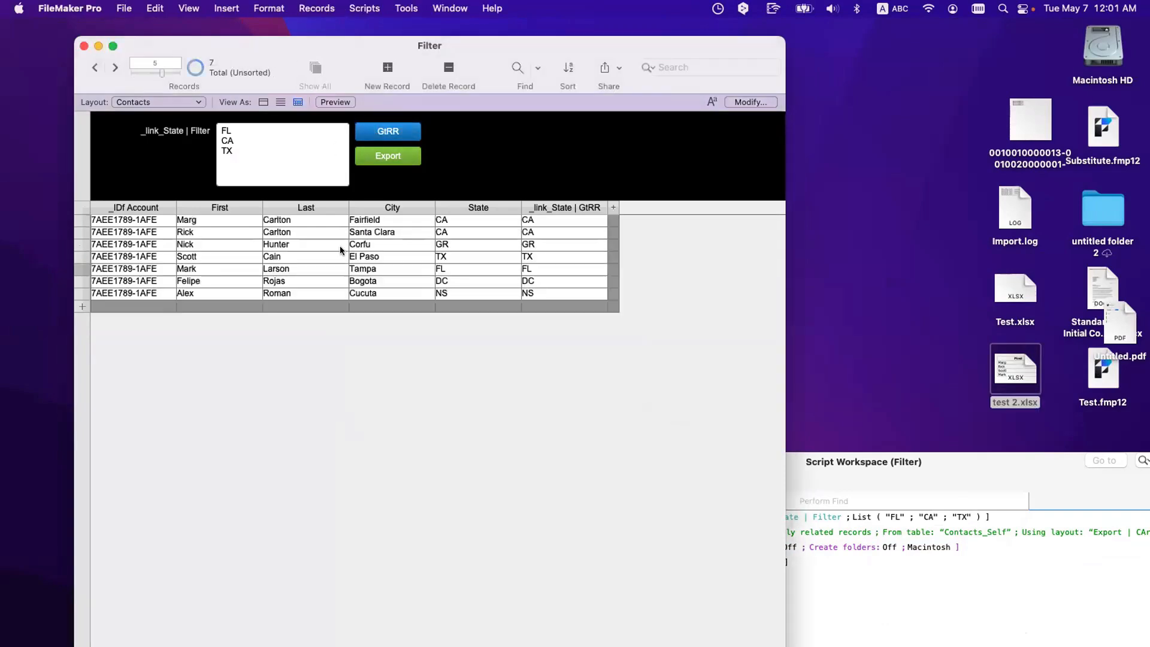
# Step: Export the records again as Test 3, then select the Go to Related Record script step
pyautogui.click(381, 157)
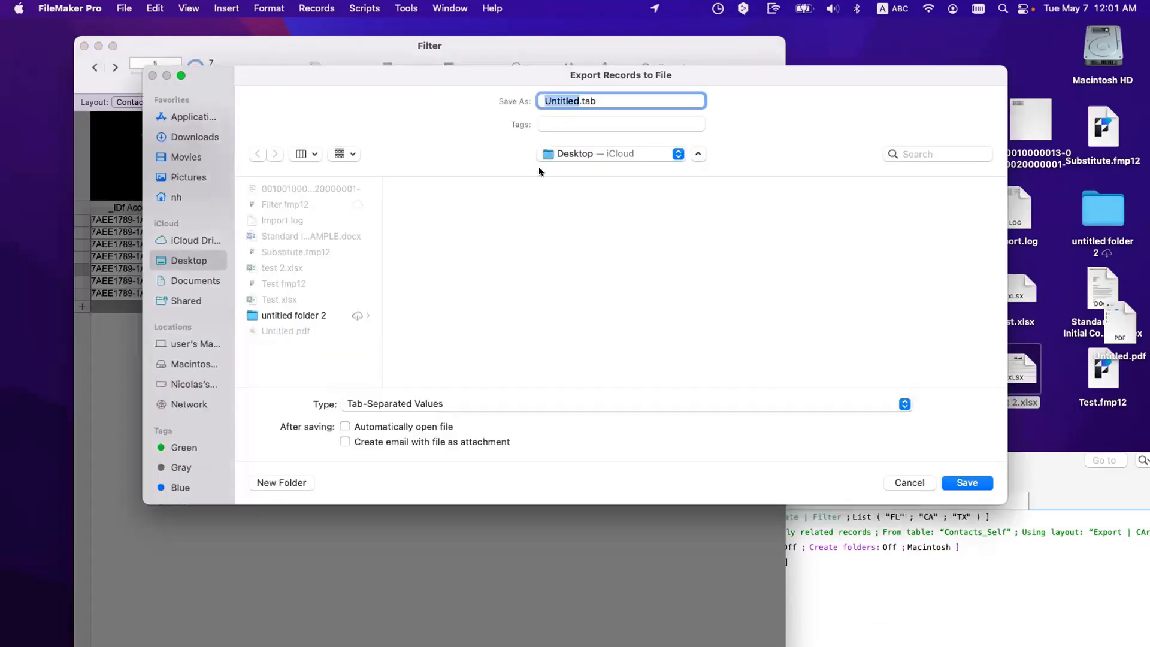
pyautogui.write('Test 3')
pyautogui.press('Return')
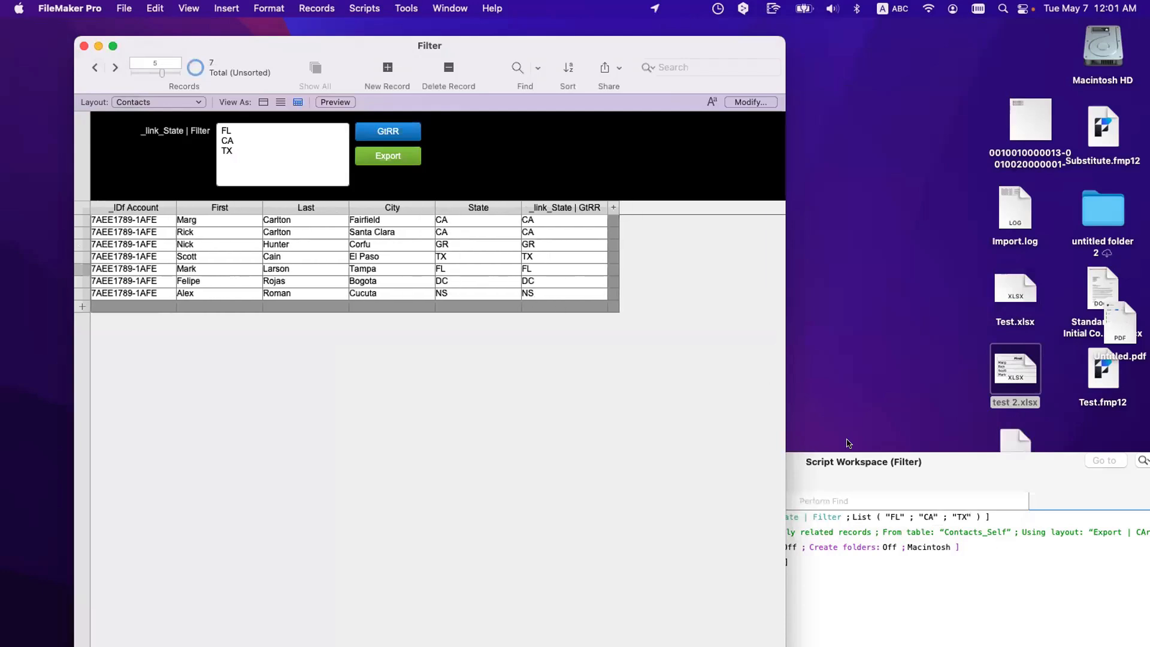
pyautogui.click(861, 464)
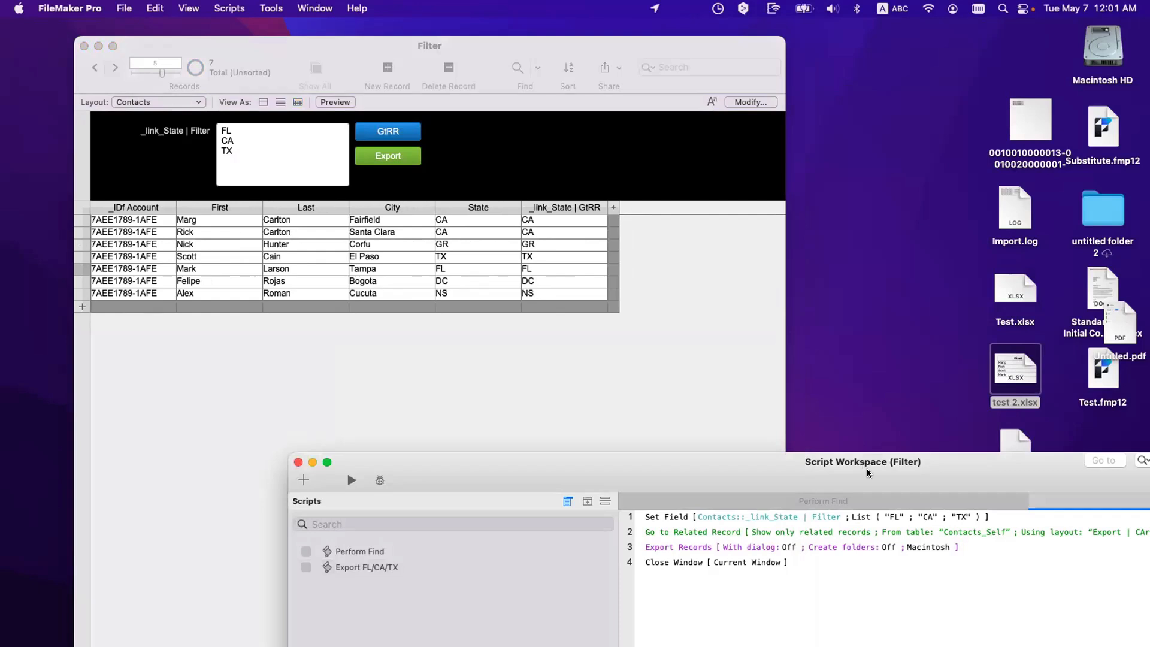
pyautogui.click(712, 533)
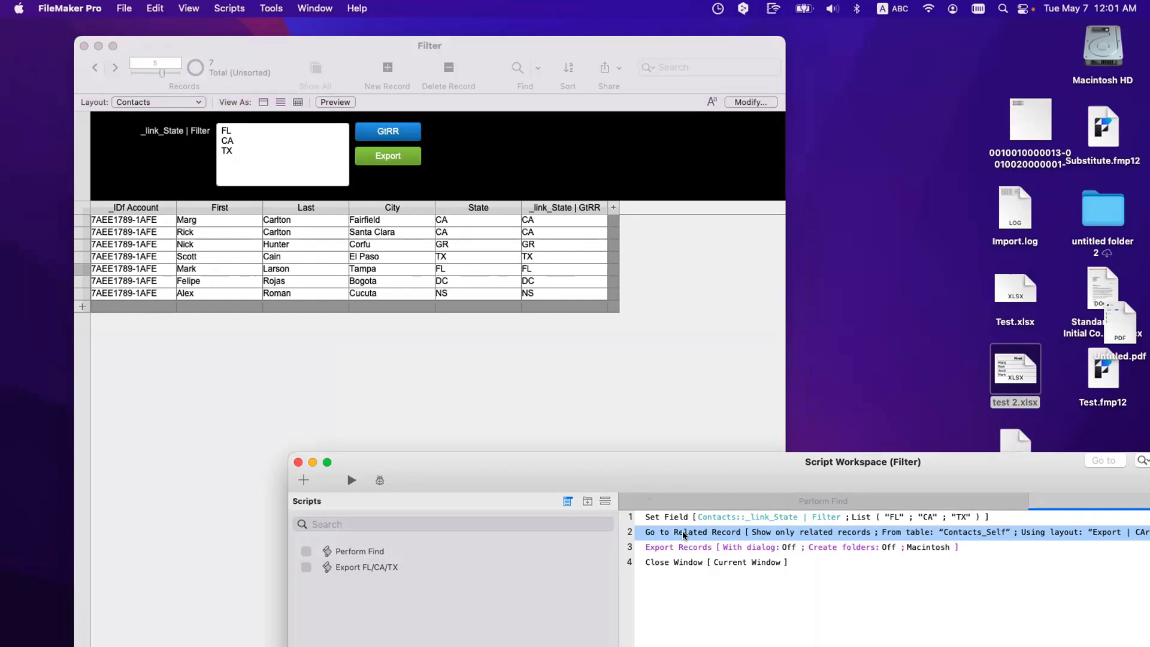
# Step: Review the Go to Related Record step's options and new-window settings, leaving them unchanged
pyautogui.doubleClick(684, 533)
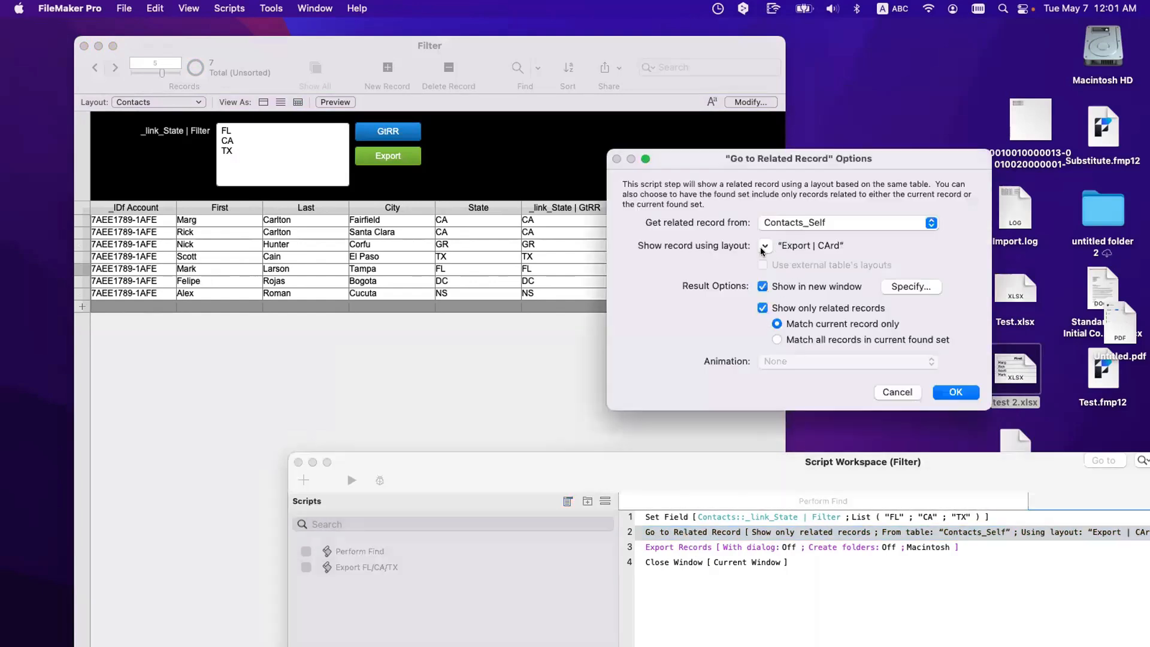
pyautogui.click(892, 291)
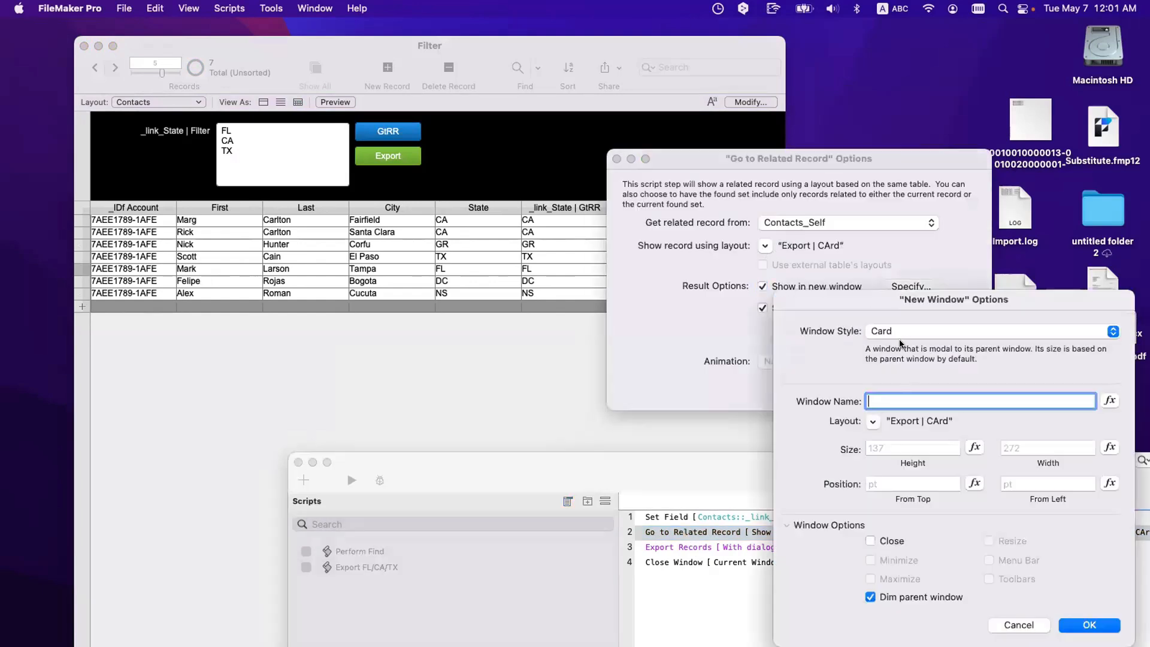
pyautogui.press('Escape')
pyautogui.press('Escape')
# Step: Rename the Export | CArd layout to Export | Card, then open and close it in Layout mode
pyautogui.press('super+shift+l')
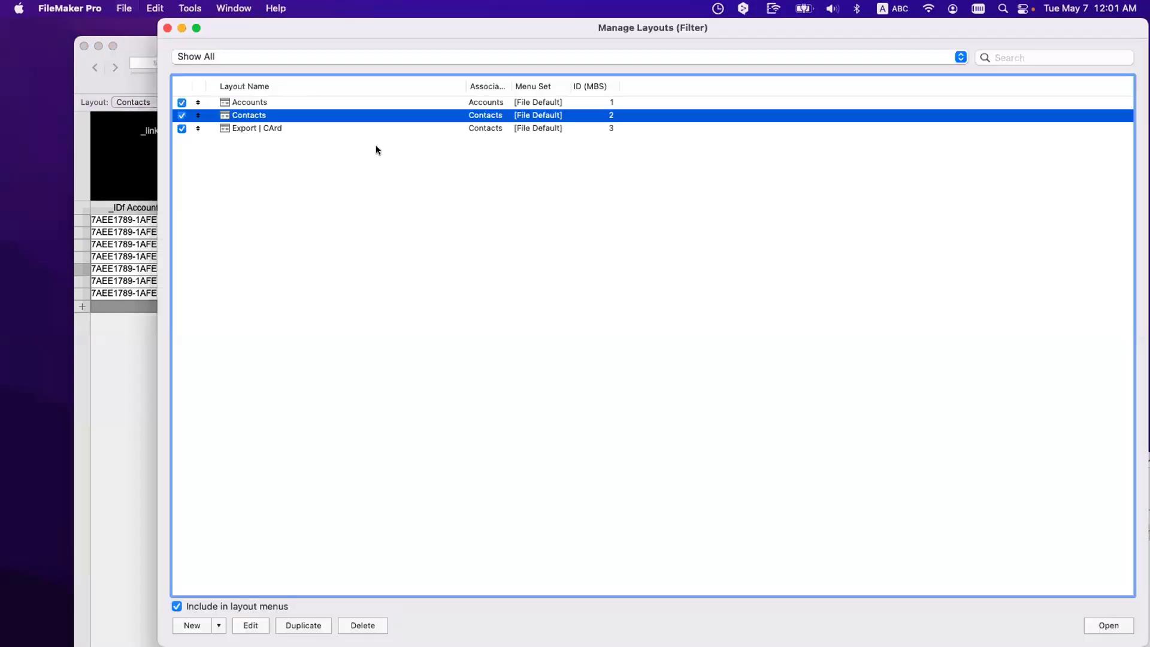
pyautogui.doubleClick(347, 131)
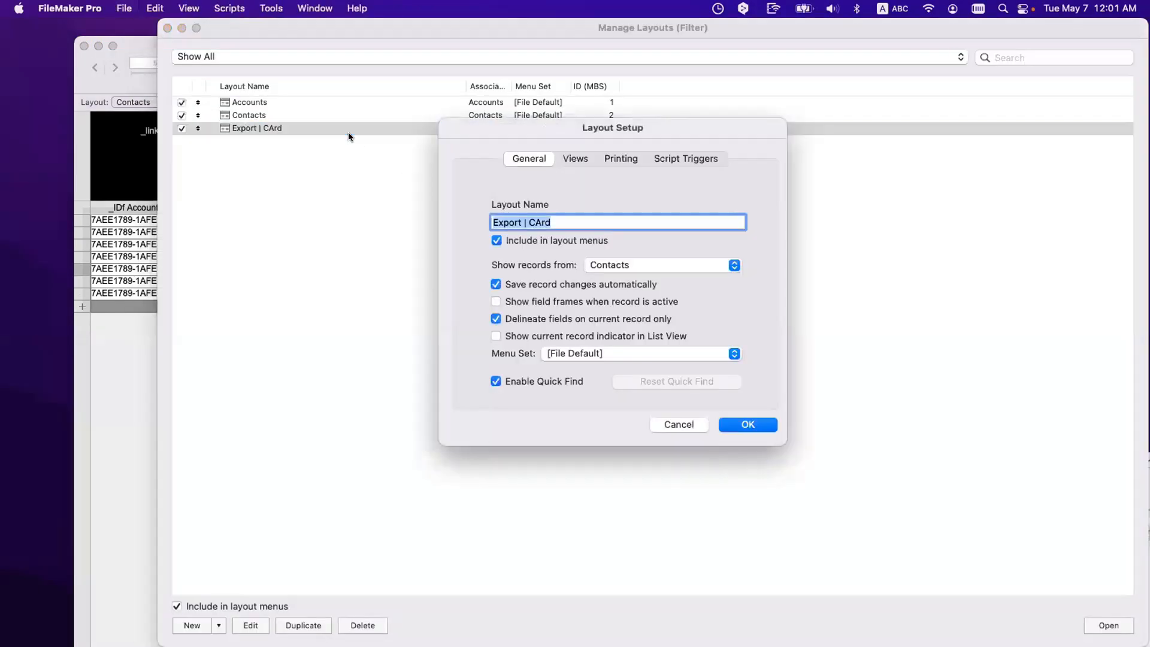
pyautogui.click(537, 223)
pyautogui.press('BackSpace')
pyautogui.write('a')
pyautogui.press('Return')
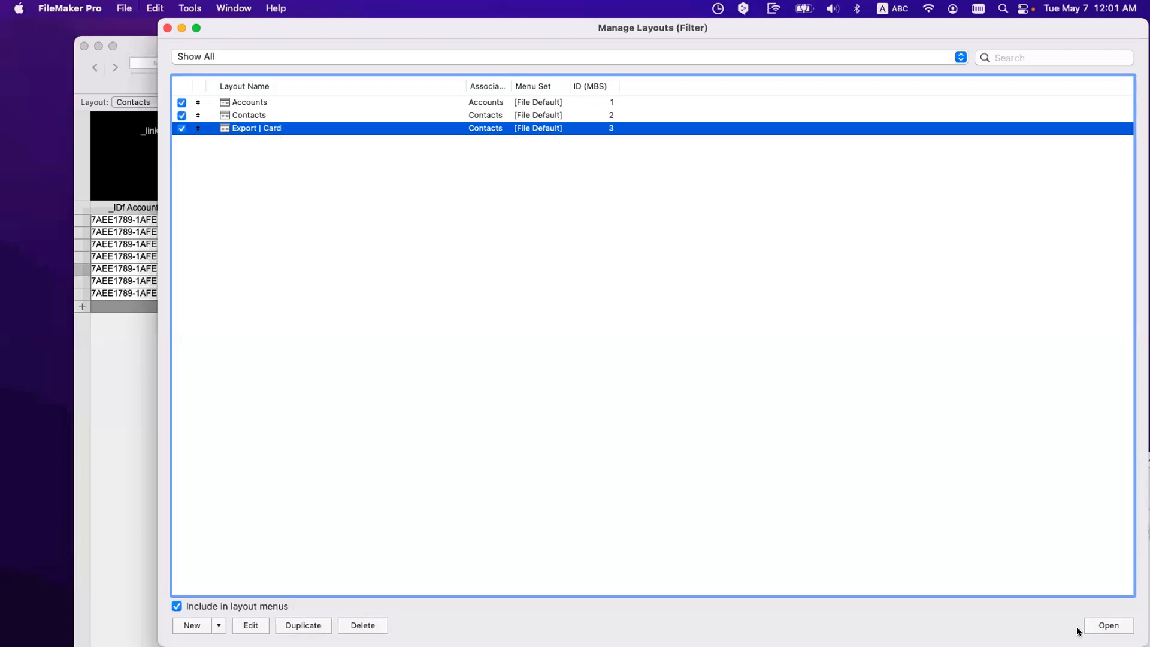
pyautogui.click(1109, 626)
pyautogui.press('super+l')
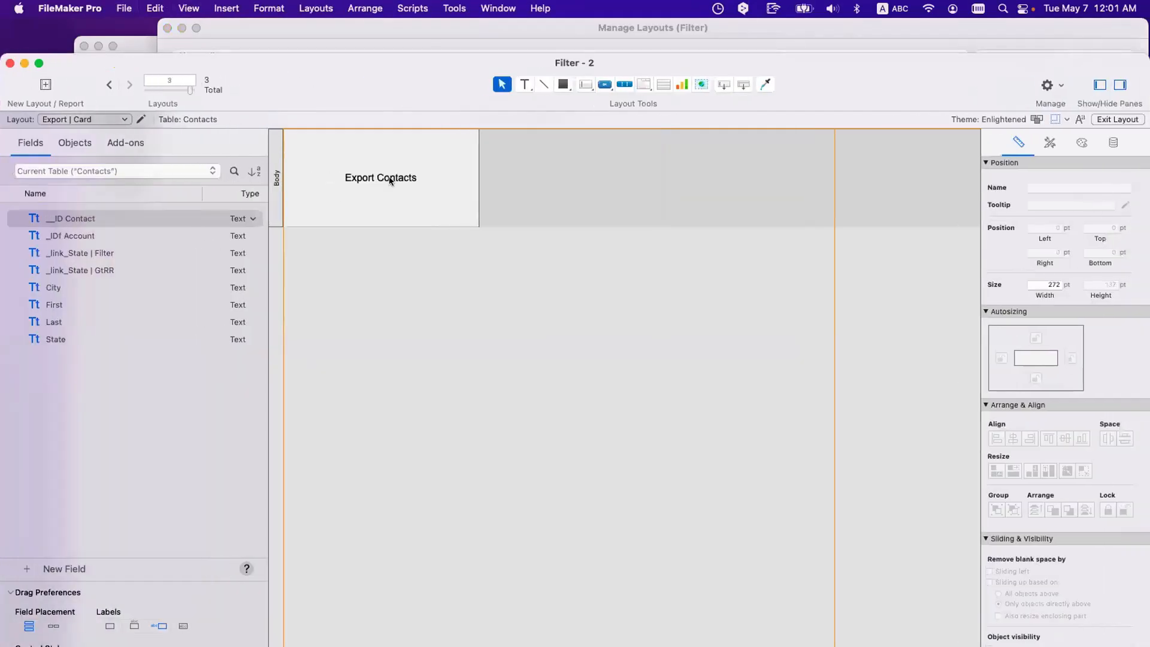
pyautogui.press('super+w')
pyautogui.press('super+w')
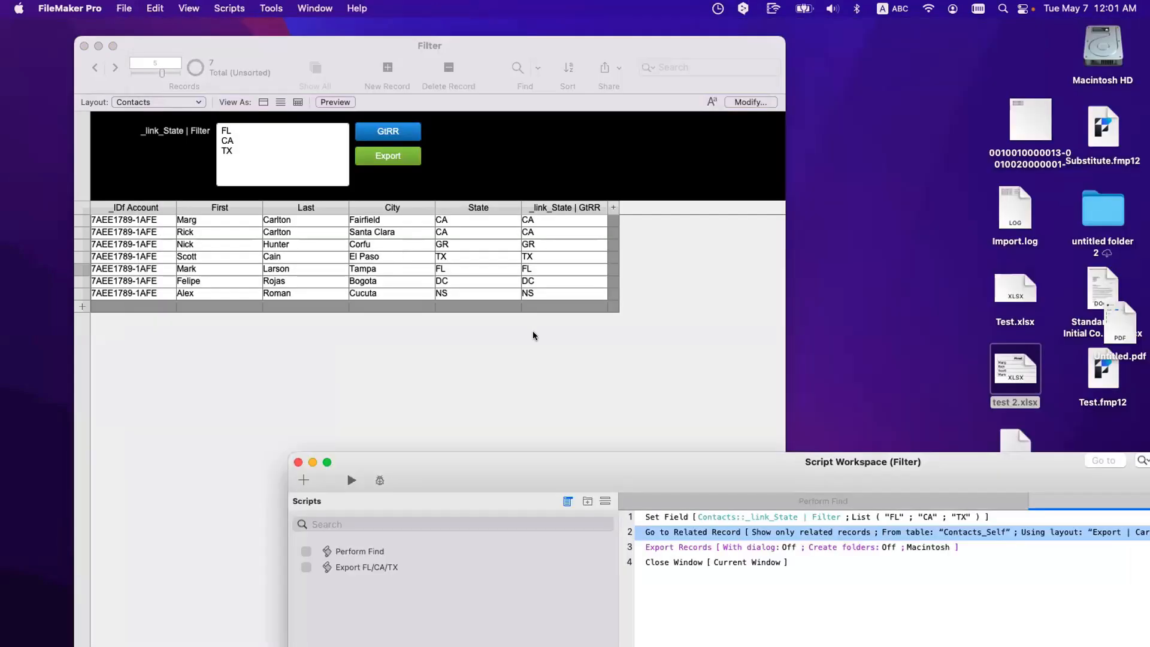
# Step: Run the related-contacts export, cancel the save dialog and let the script continue
pyautogui.click(580, 404)
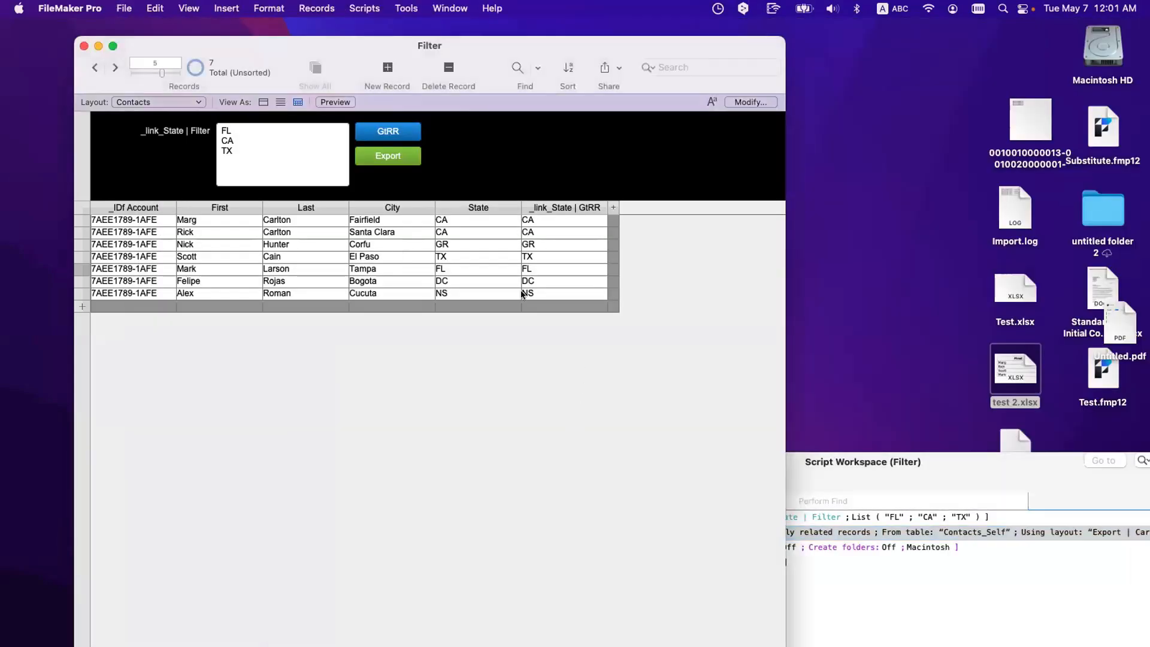
pyautogui.click(401, 157)
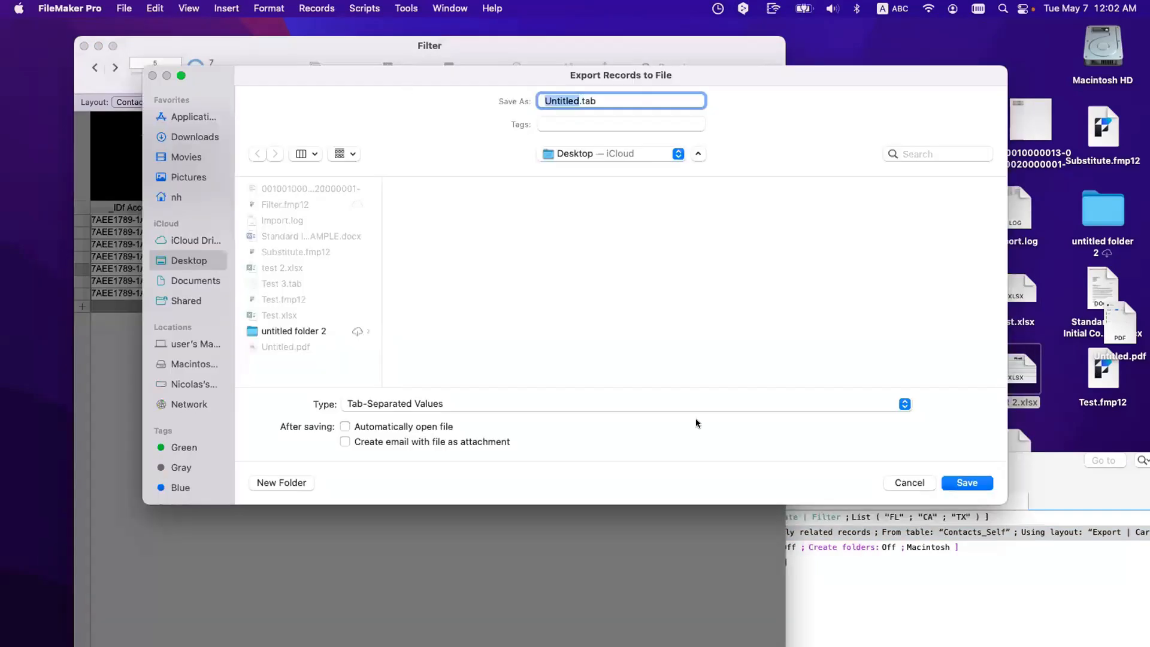
pyautogui.moveTo(279, 80); pyautogui.dragTo(523, 262)
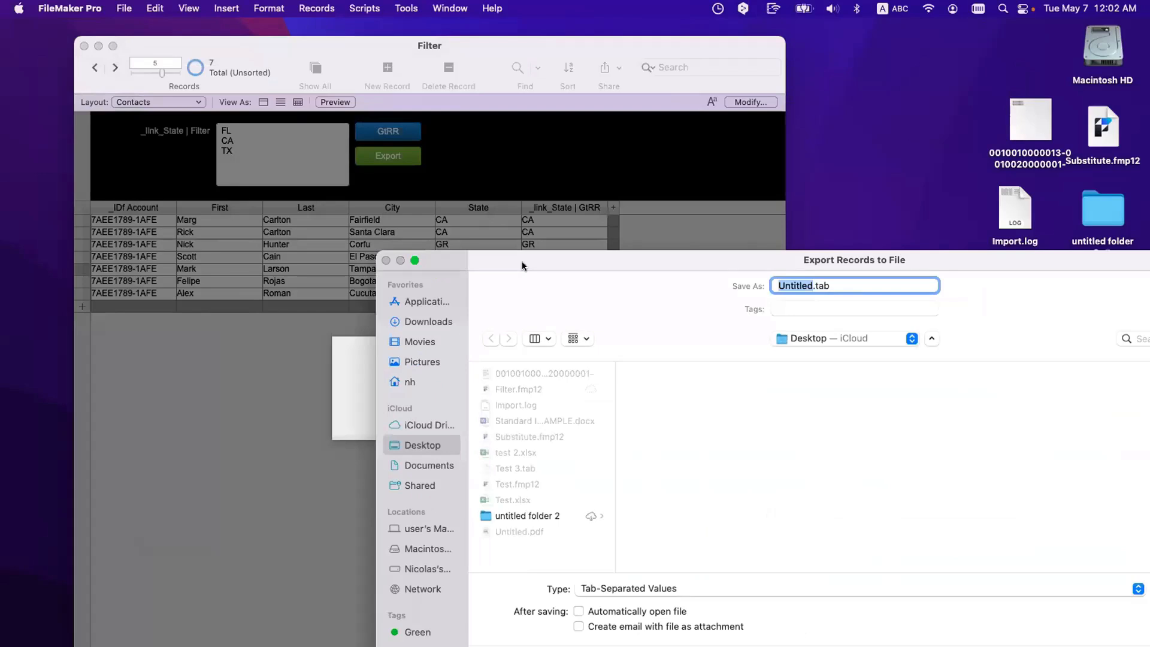
pyautogui.press('Escape')
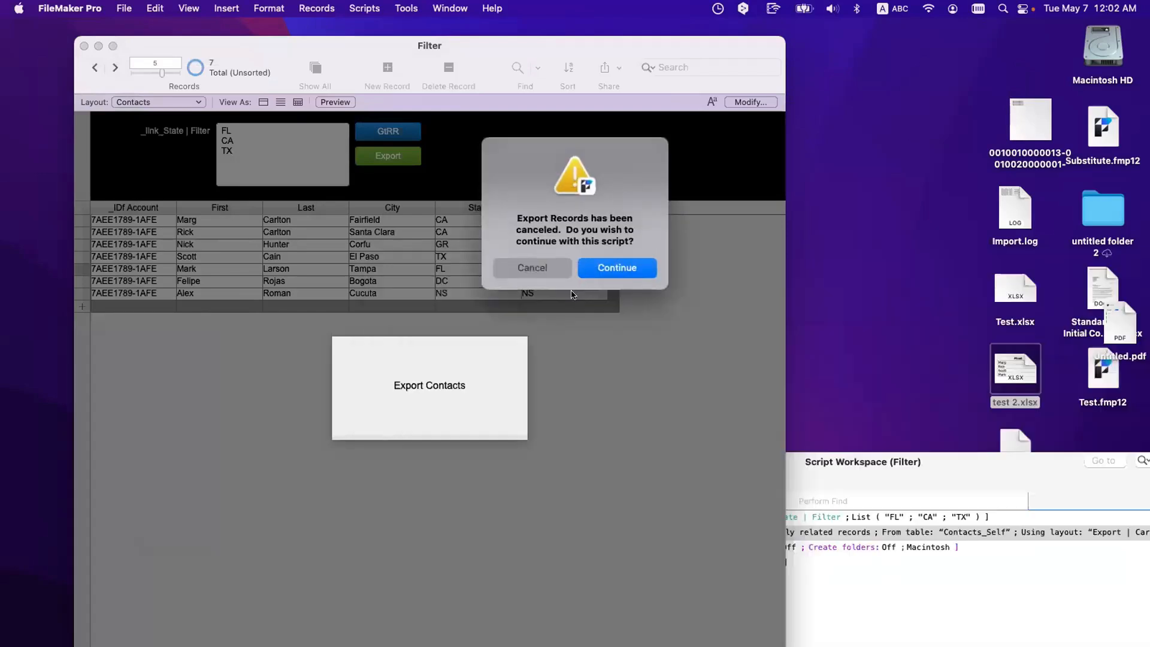
pyautogui.click(619, 268)
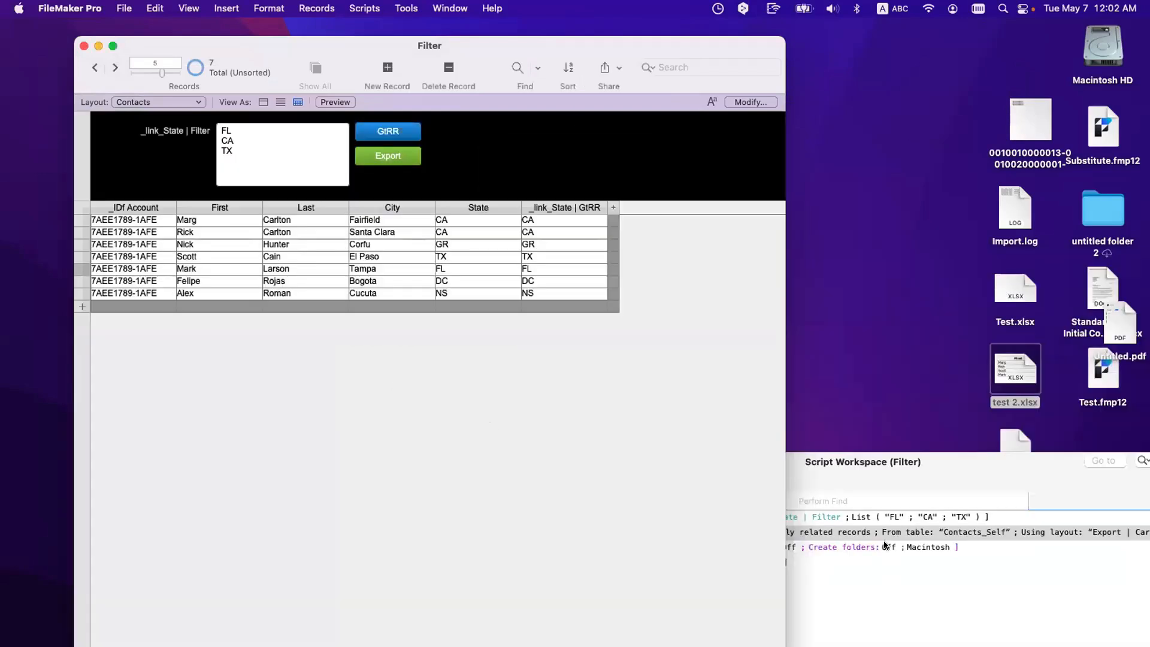
# Step: Switch to the Accounts layout and back to Contacts, then bring up Manage Database
pyautogui.moveTo(890, 470); pyautogui.dragTo(671, 292)
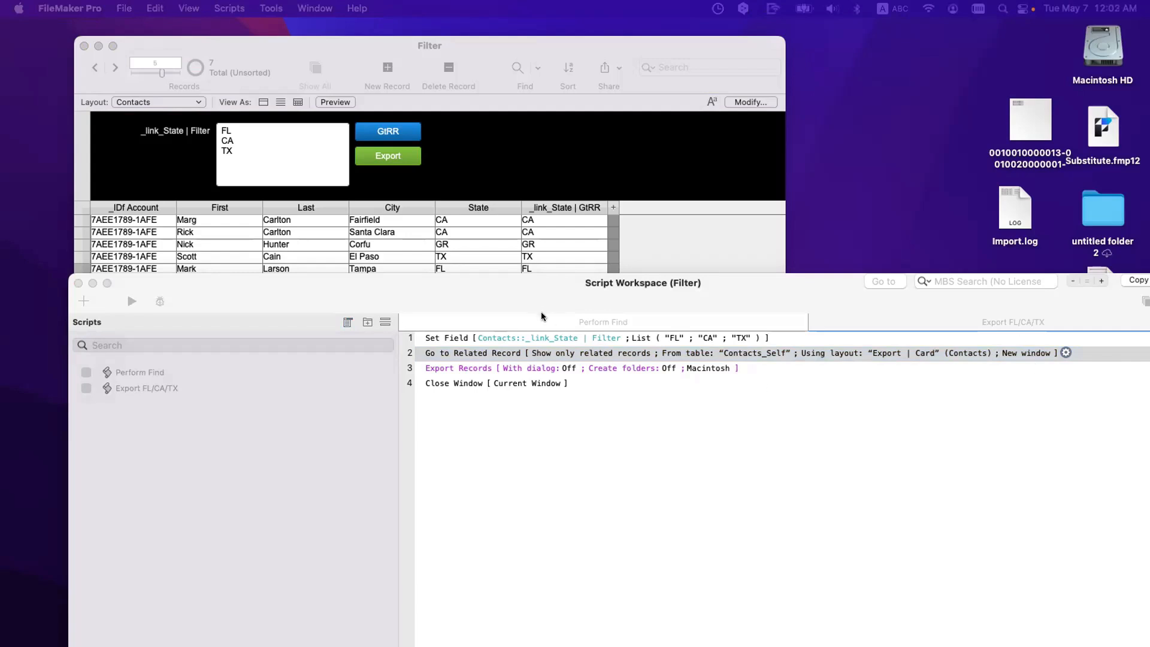
pyautogui.moveTo(534, 300); pyautogui.dragTo(711, 327)
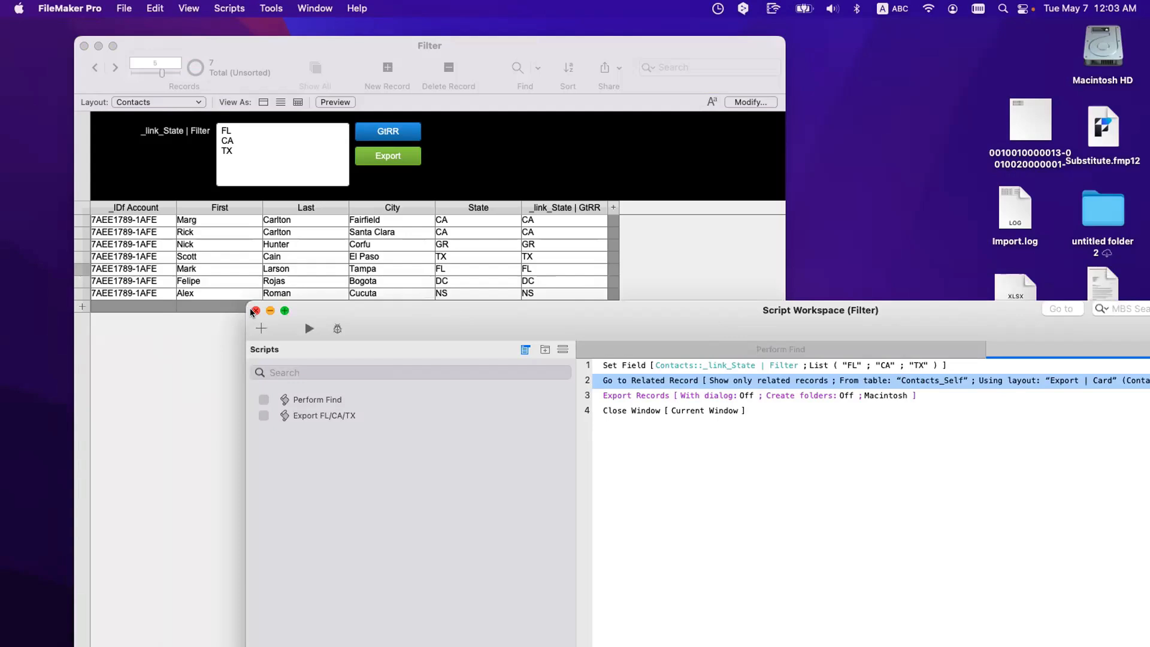
pyautogui.moveTo(318, 307); pyautogui.dragTo(531, 339)
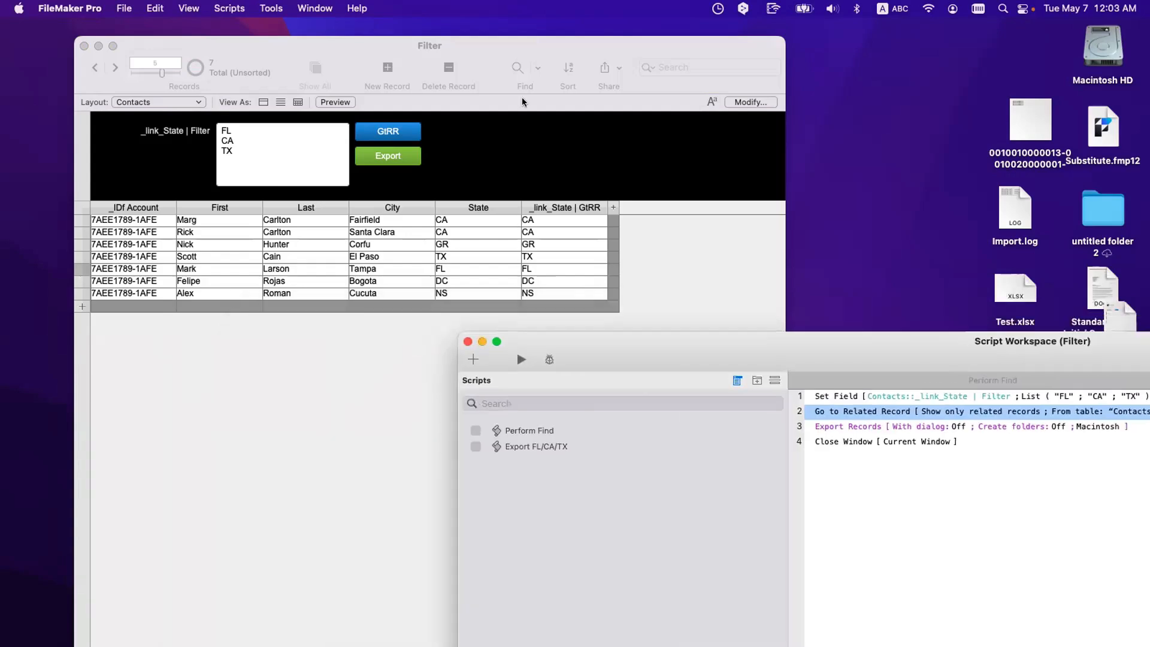
pyautogui.click(524, 98)
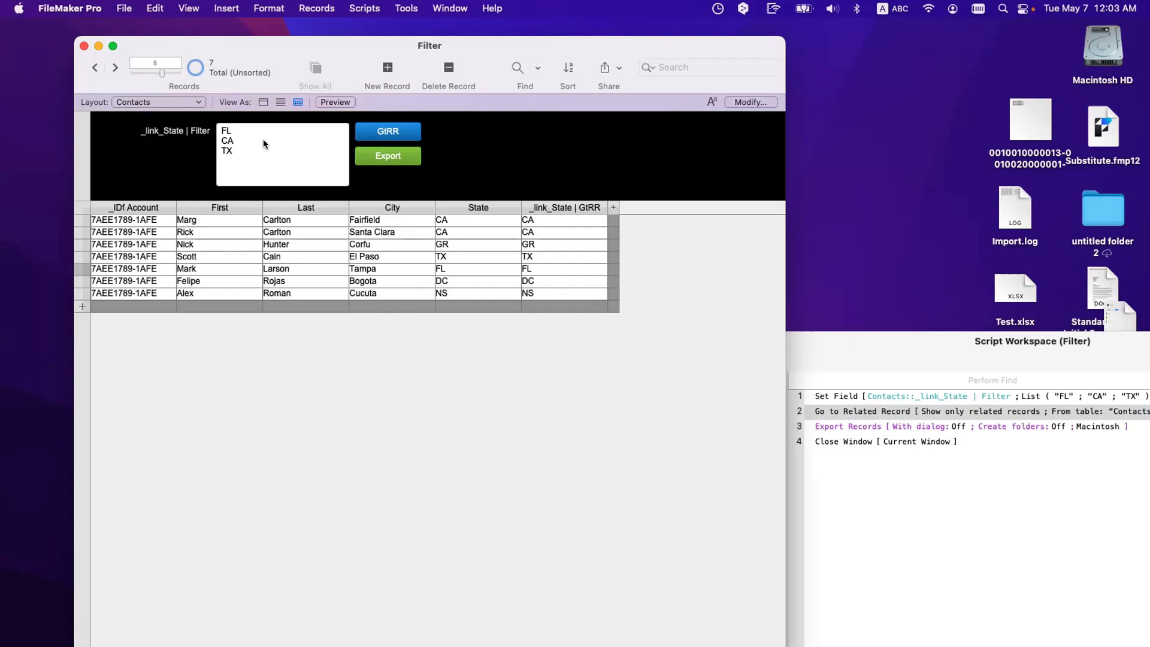
pyautogui.hscroll(2, 264, 142)
pyautogui.click(172, 102)
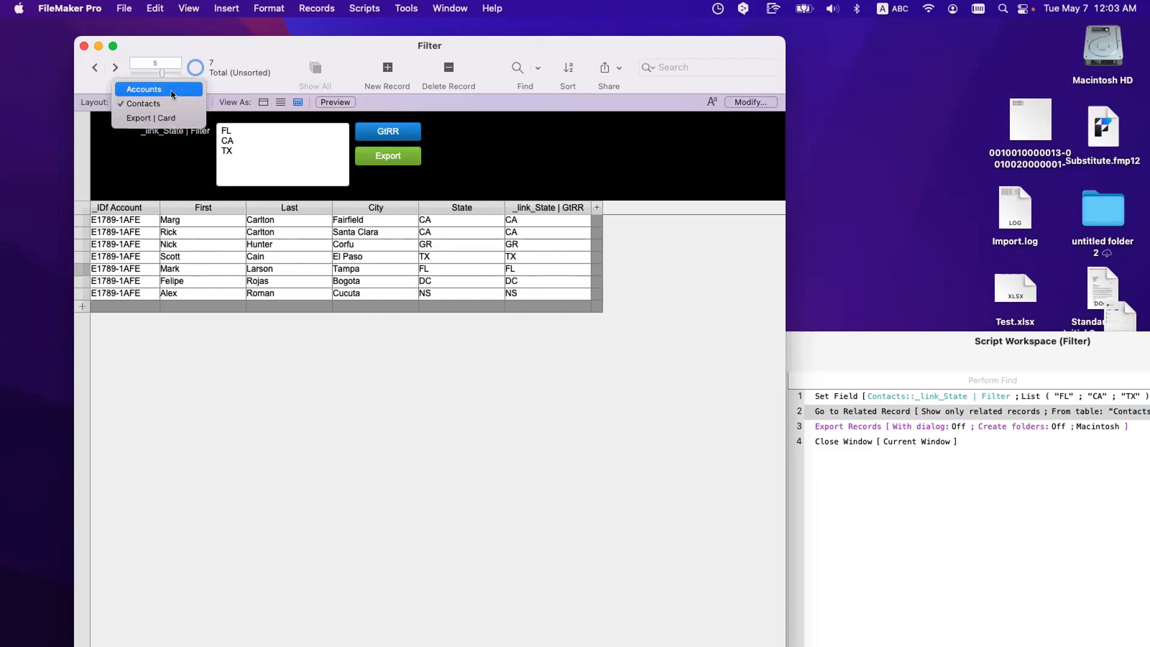
pyautogui.click(172, 93)
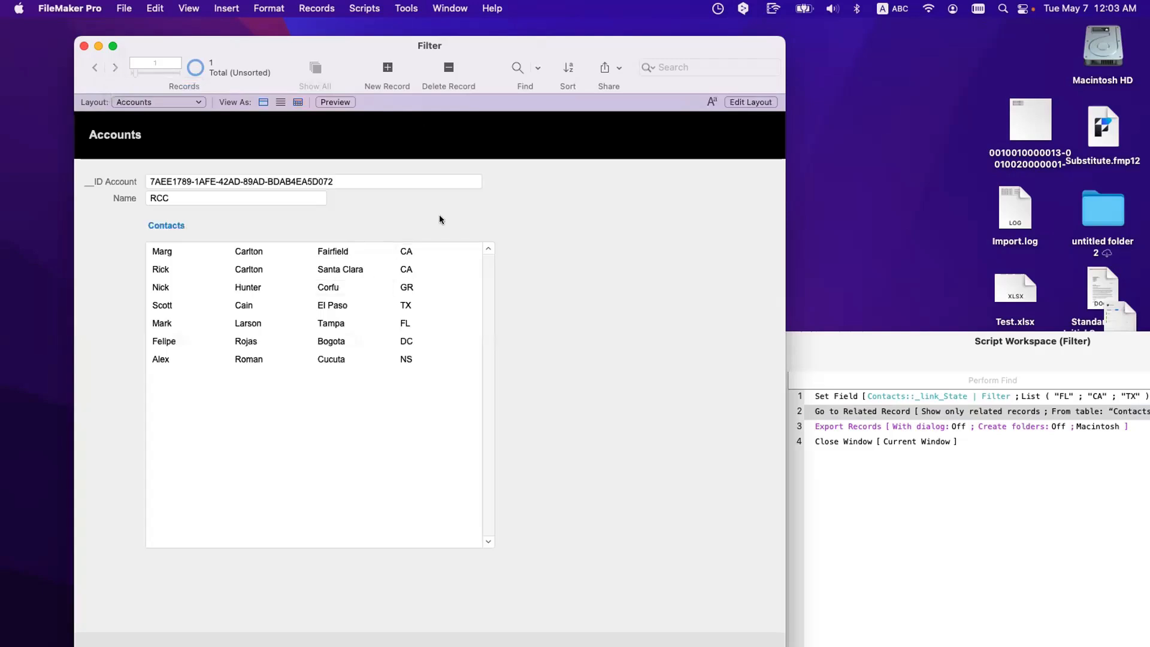
pyautogui.click(170, 101)
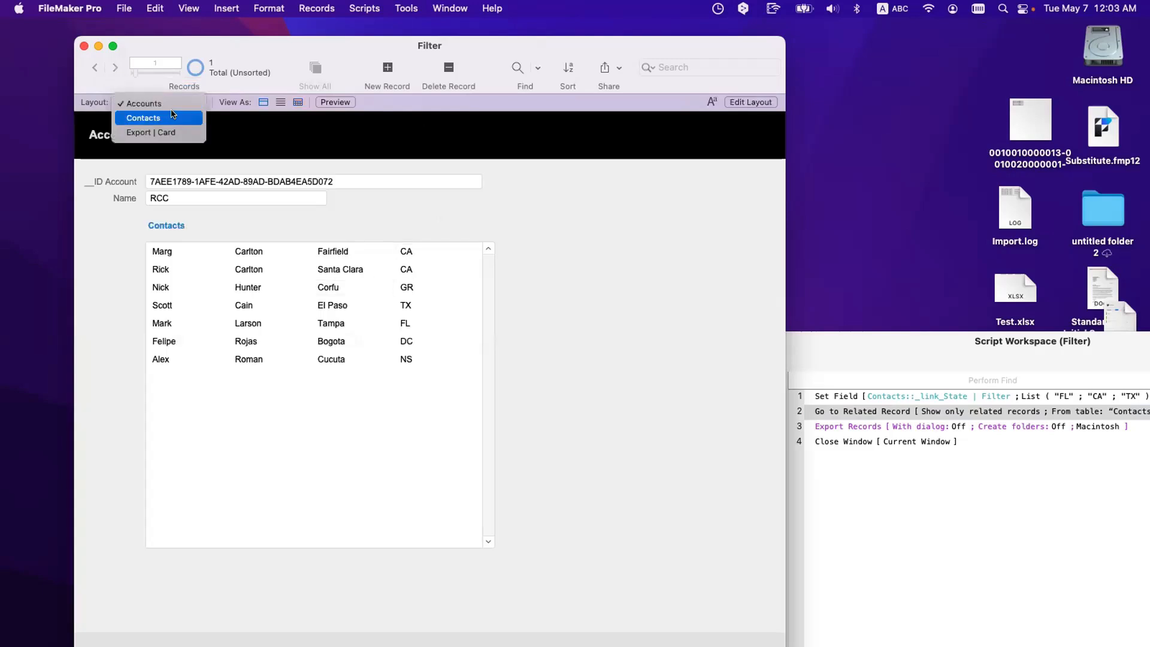
pyautogui.click(172, 114)
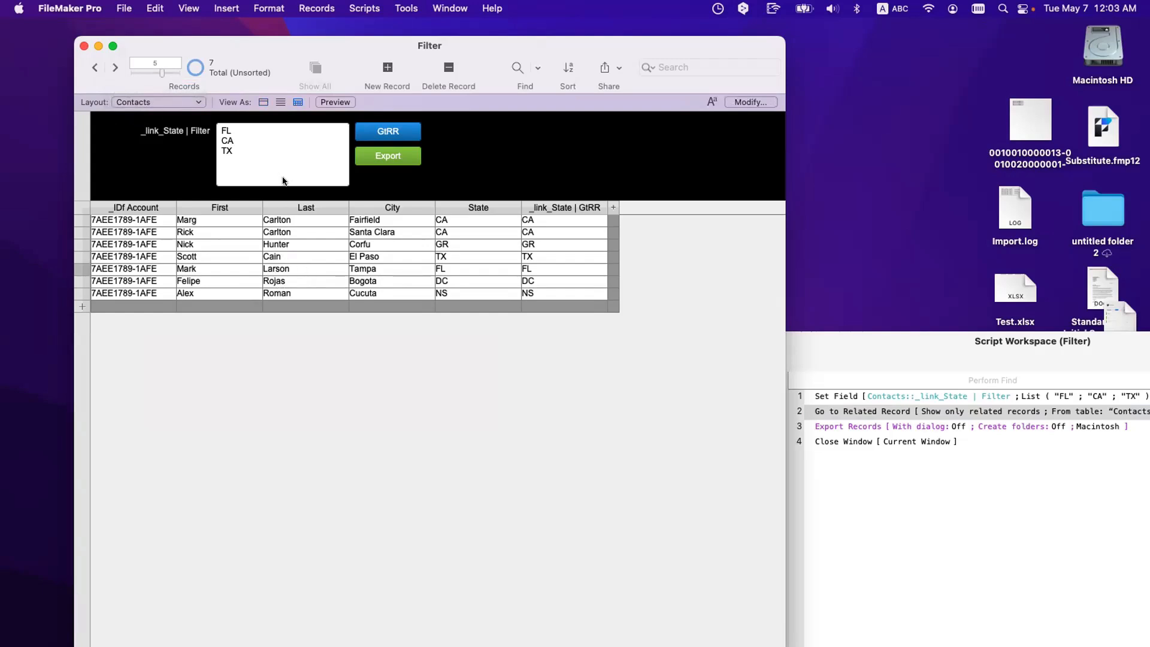
pyautogui.press('super+shift+d')
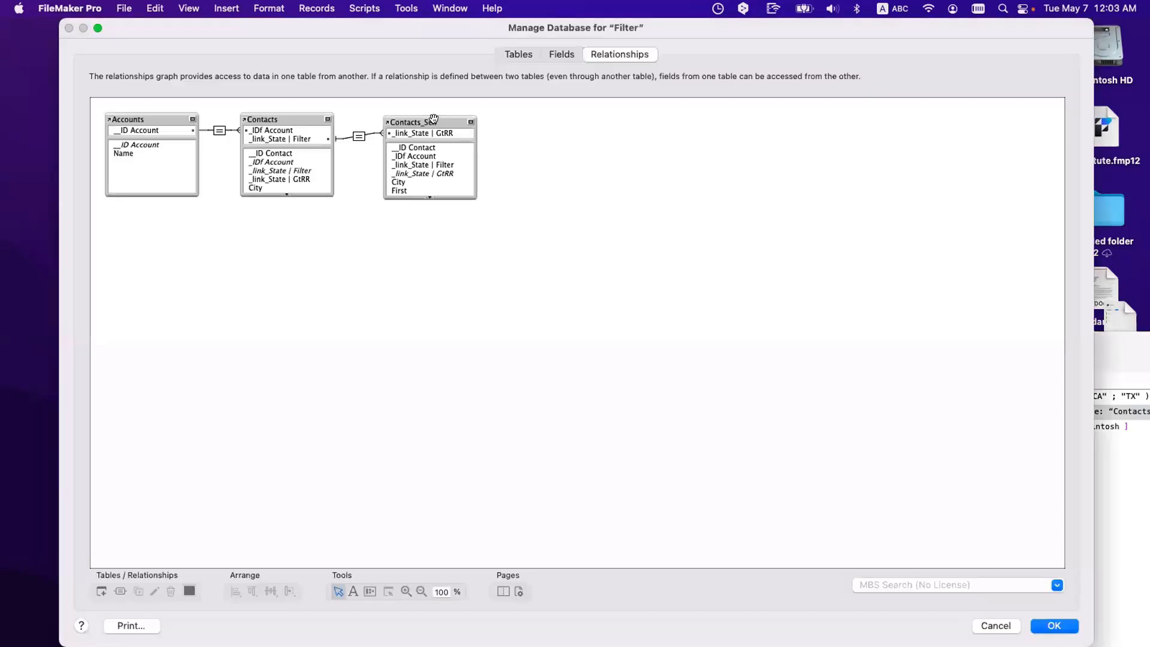
pyautogui.click(423, 121)
pyautogui.press('super+d')
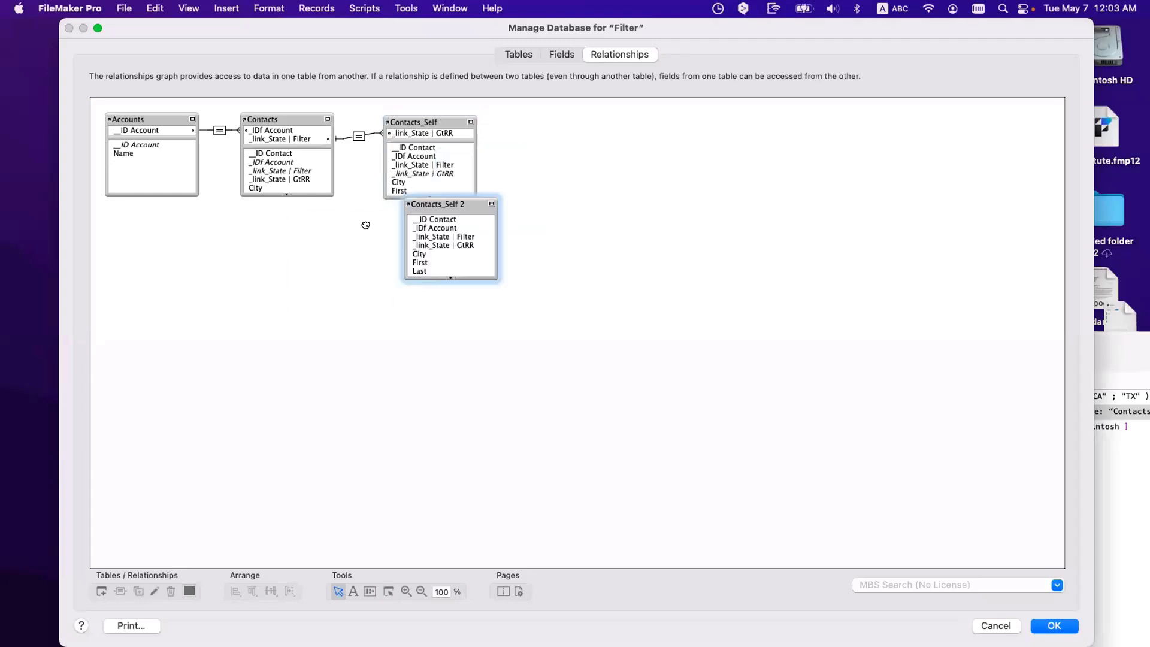
pyautogui.moveTo(432, 201); pyautogui.dragTo(286, 207)
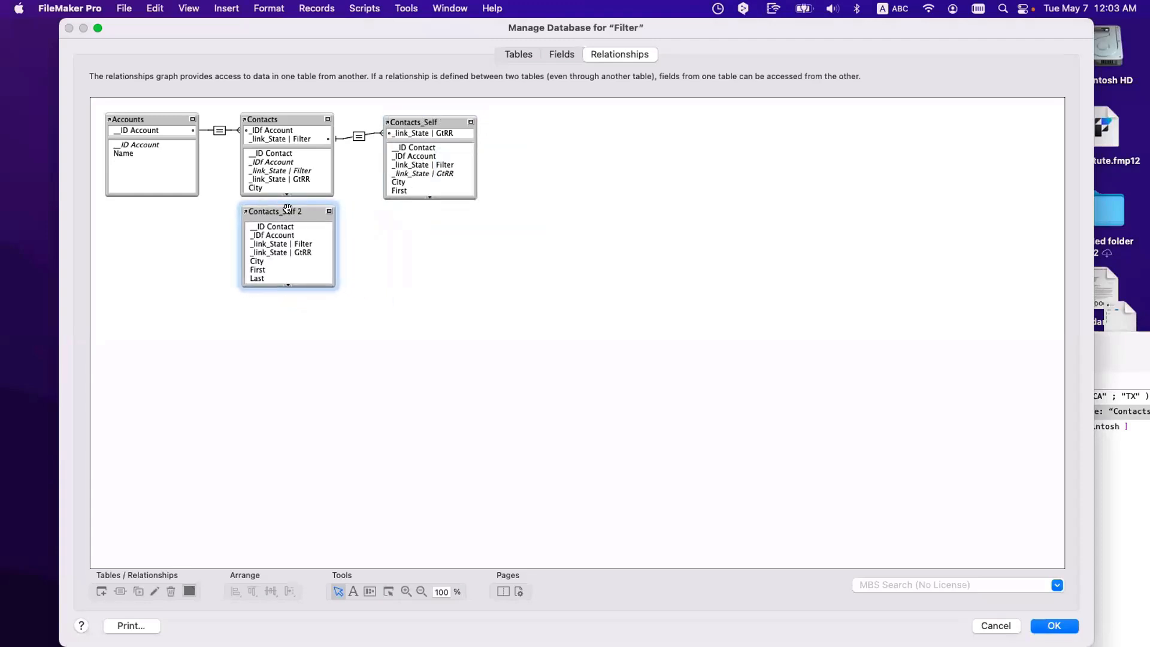
pyautogui.doubleClick(287, 208)
pyautogui.moveTo(626, 503); pyautogui.dragTo(653, 503)
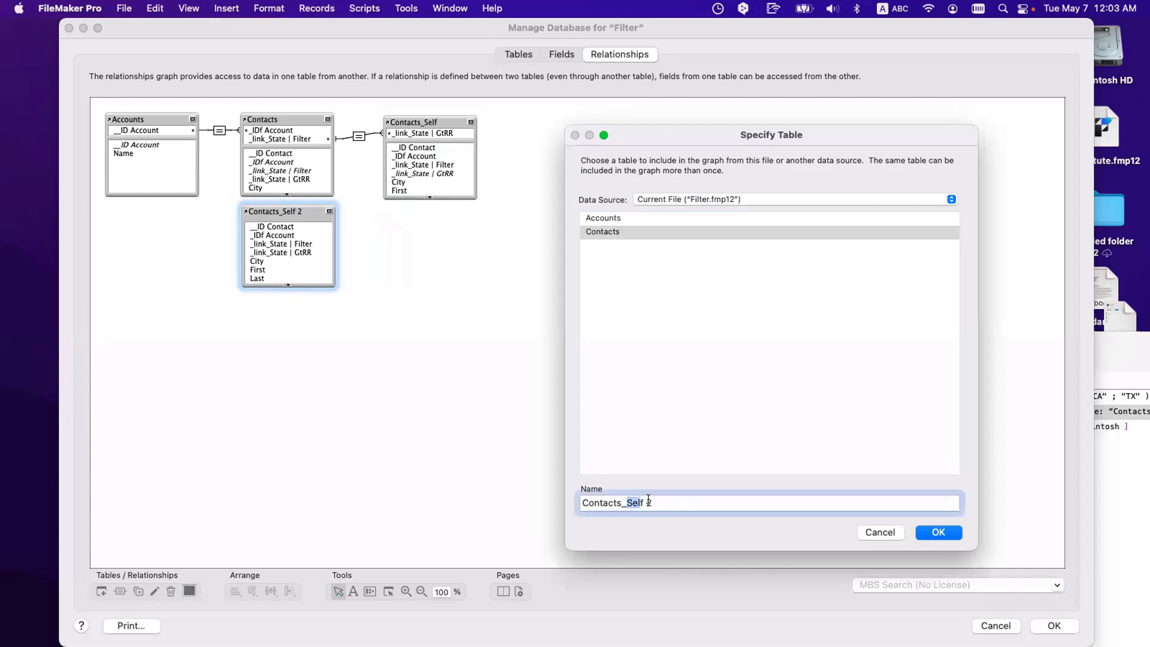
pyautogui.press('Escape')
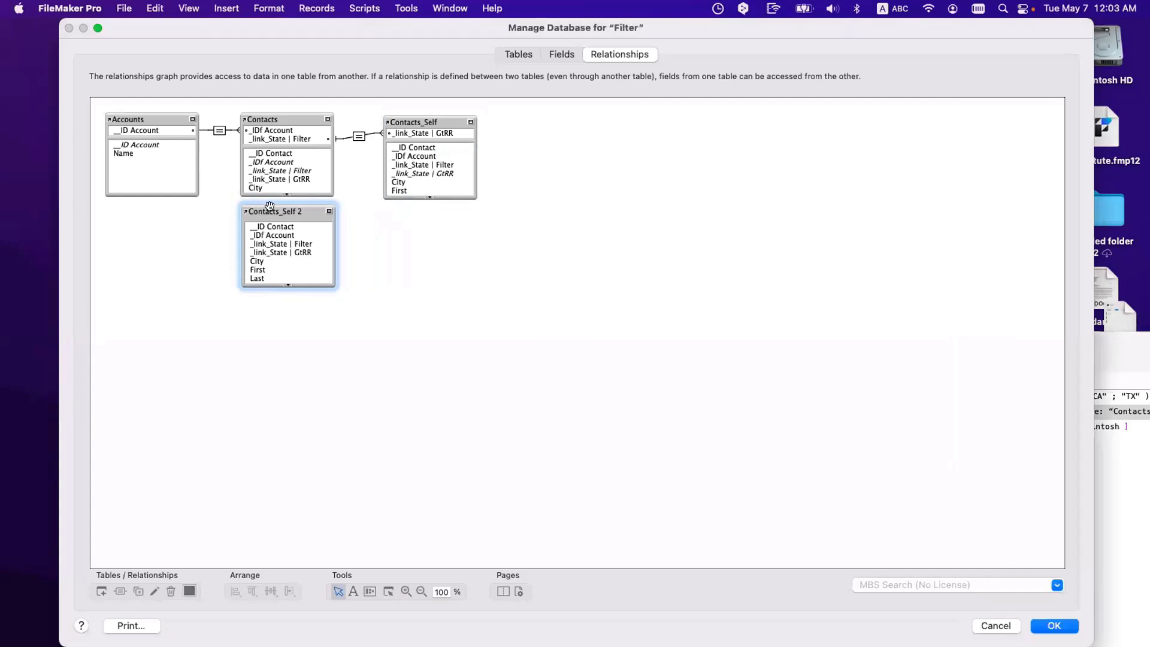
pyautogui.press('Delete')
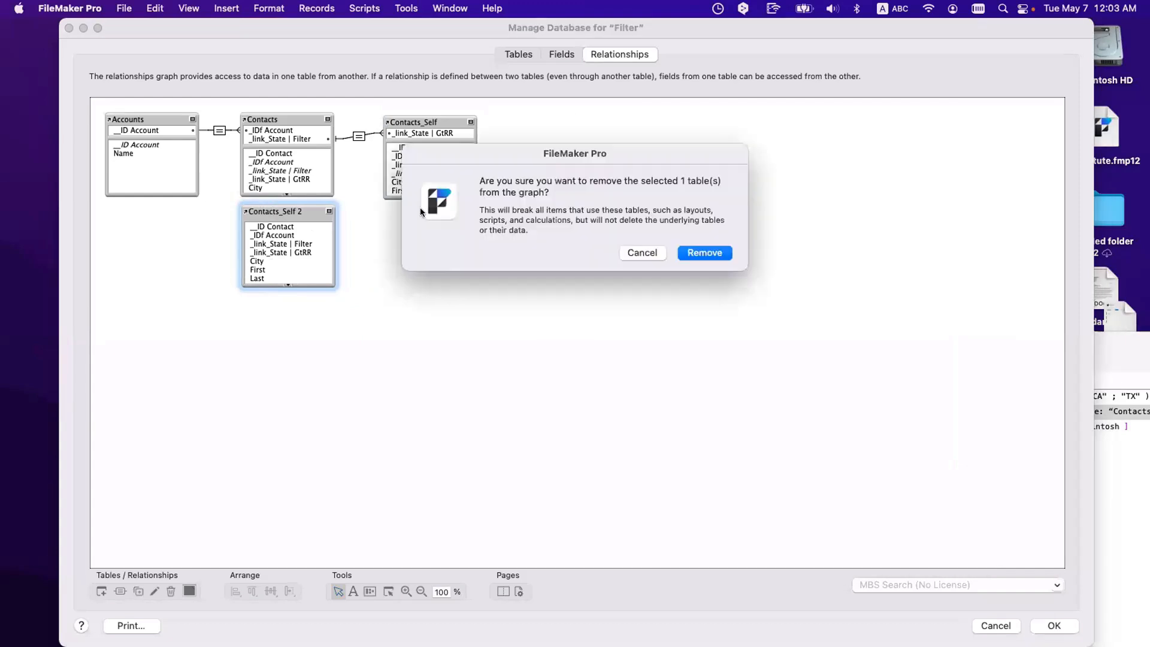
pyautogui.click(730, 252)
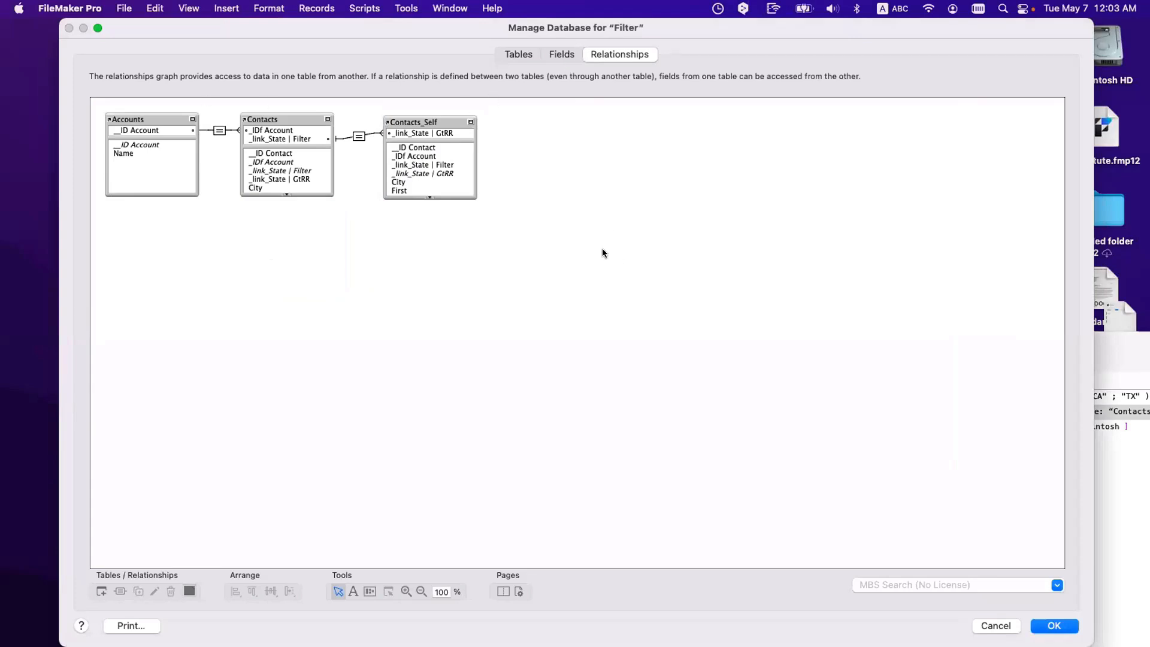
pyautogui.press('Escape')
pyautogui.click(246, 195)
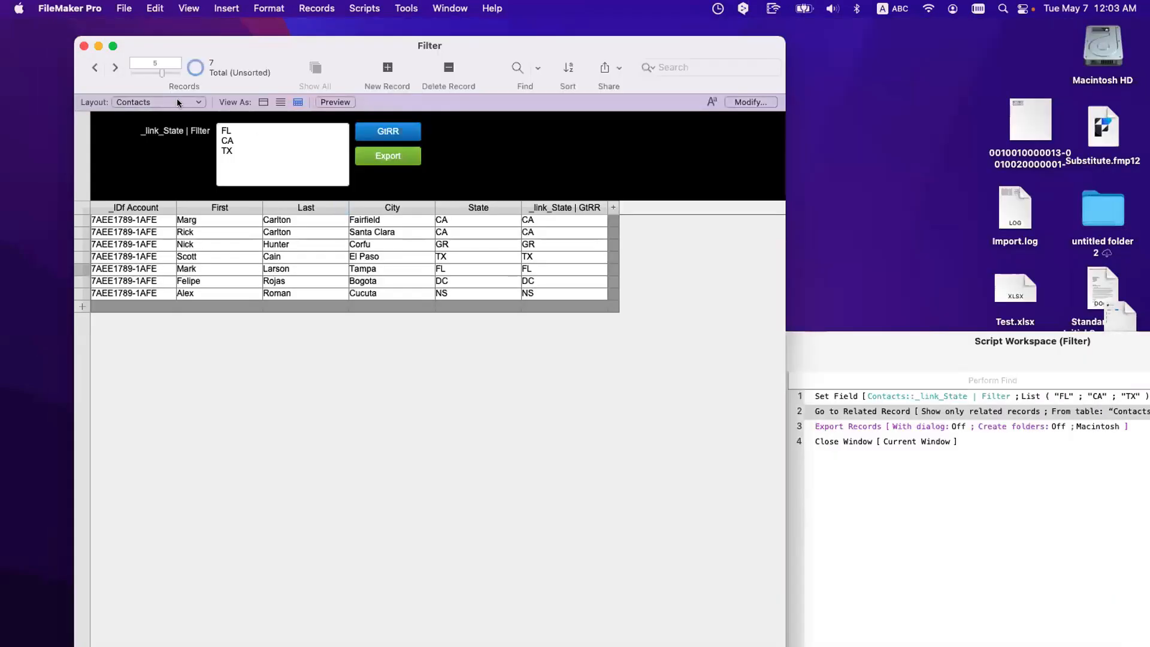
pyautogui.click(177, 103)
pyautogui.click(156, 89)
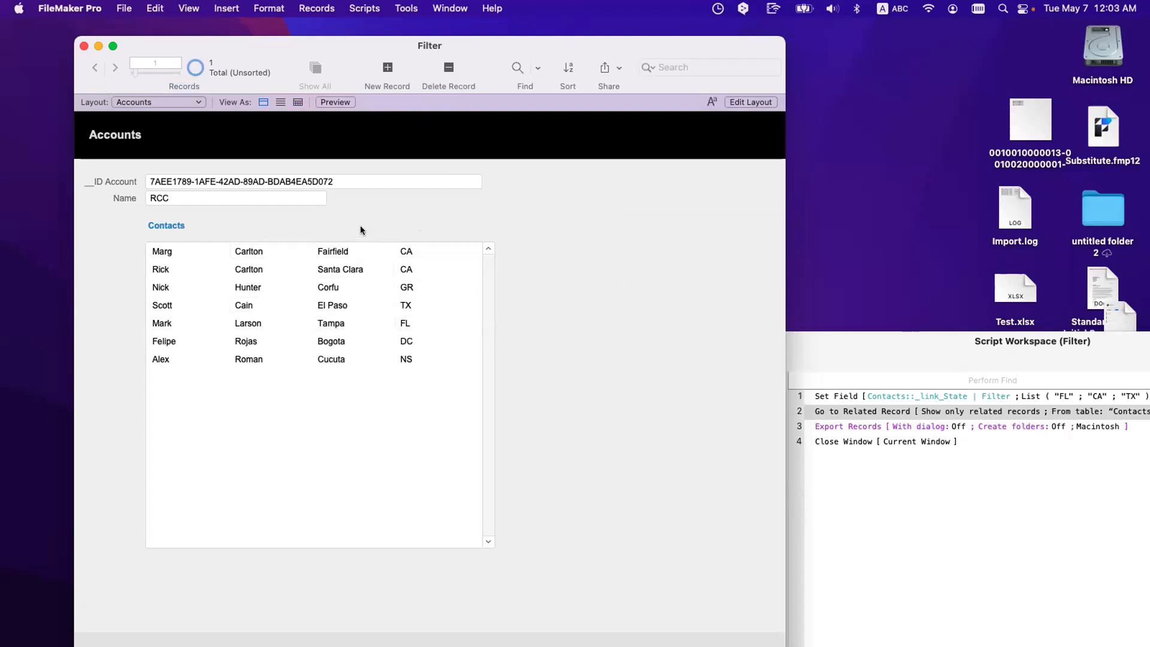
pyautogui.press('super+shift+d')
pyautogui.click(561, 55)
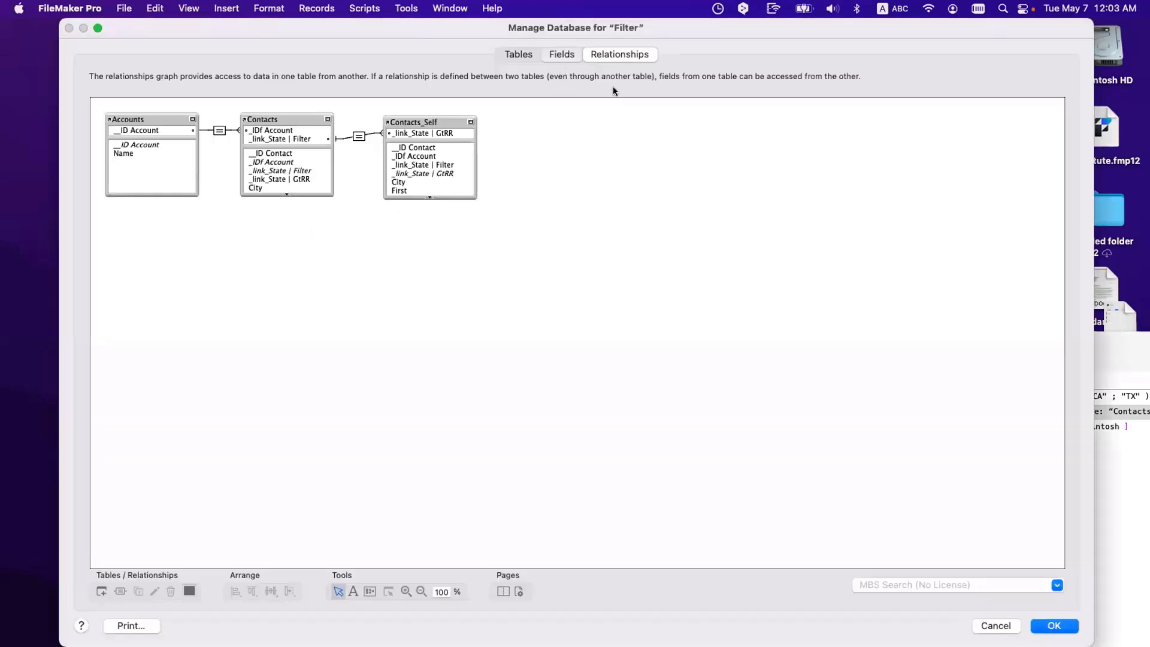
# Step: Copy the Contacts _link_State | Filter field and review its auto-enter calculation
pyautogui.click(186, 79)
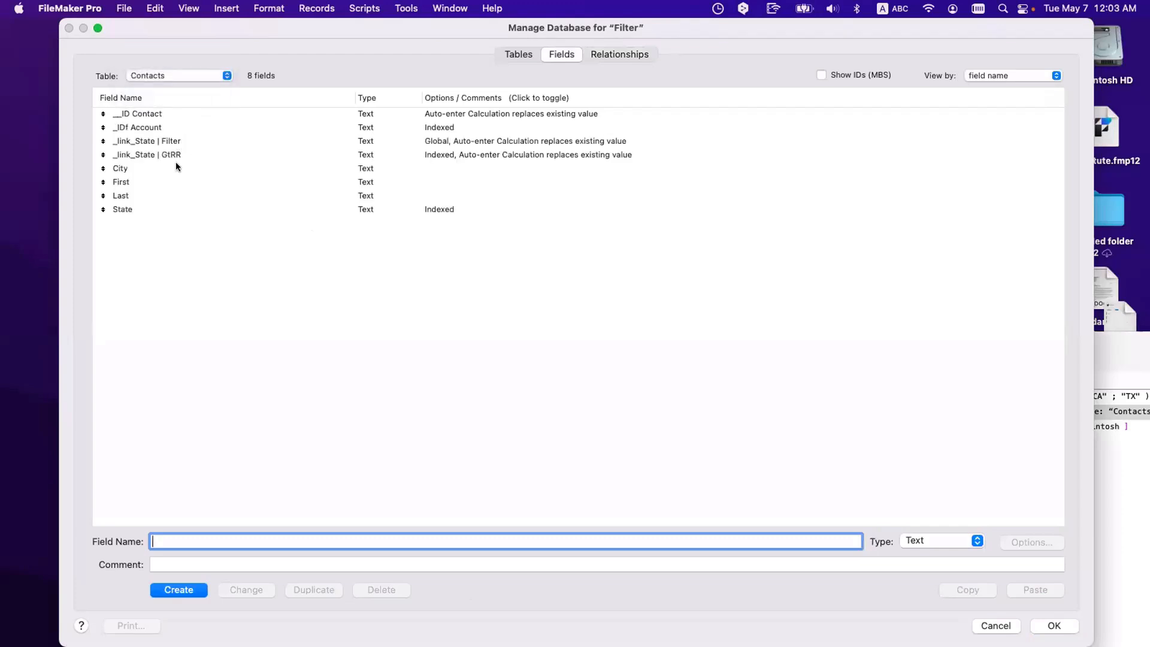
pyautogui.click(179, 142)
pyautogui.press('super+c')
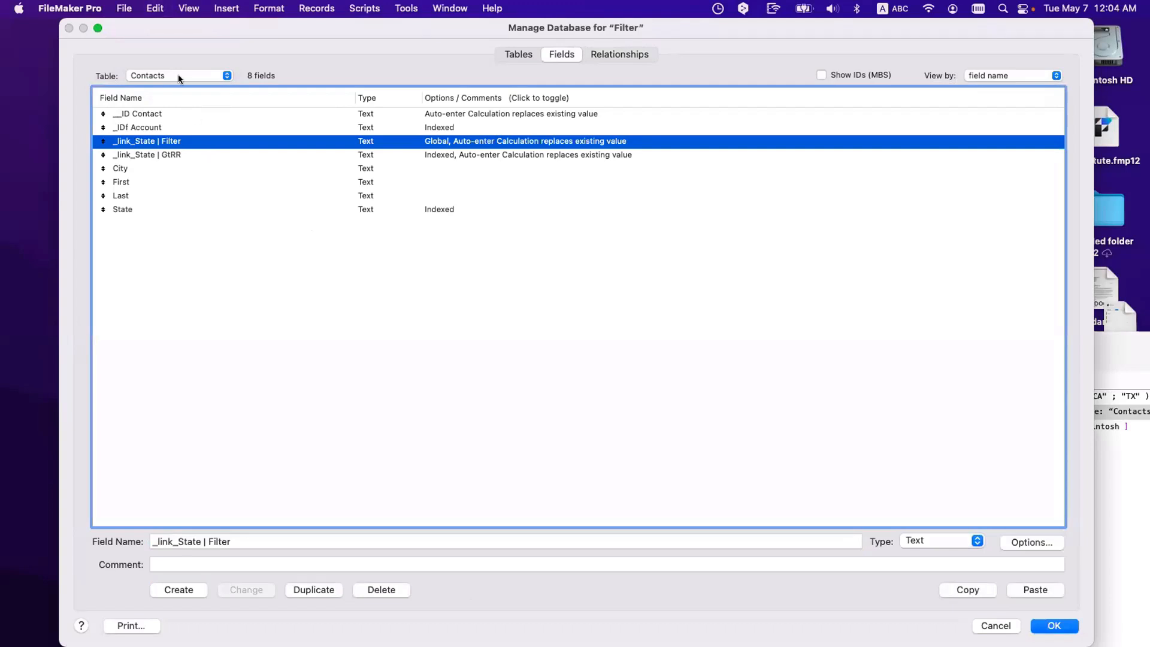
pyautogui.doubleClick(490, 140)
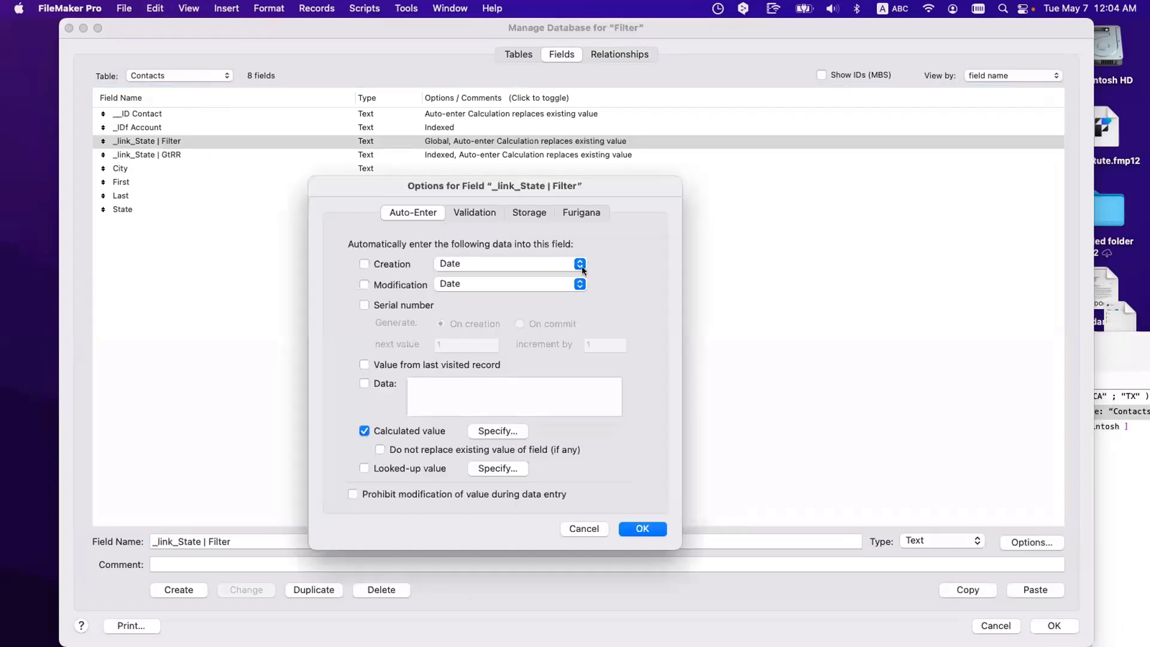
pyautogui.click(512, 429)
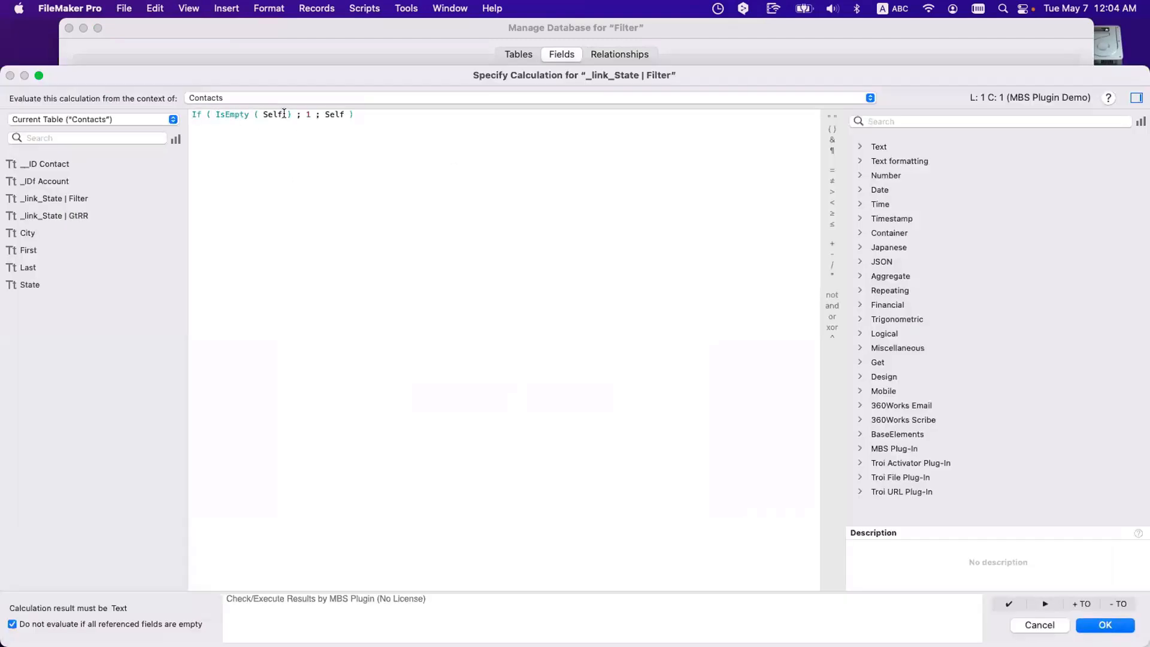
pyautogui.press('Escape')
pyautogui.press('Escape')
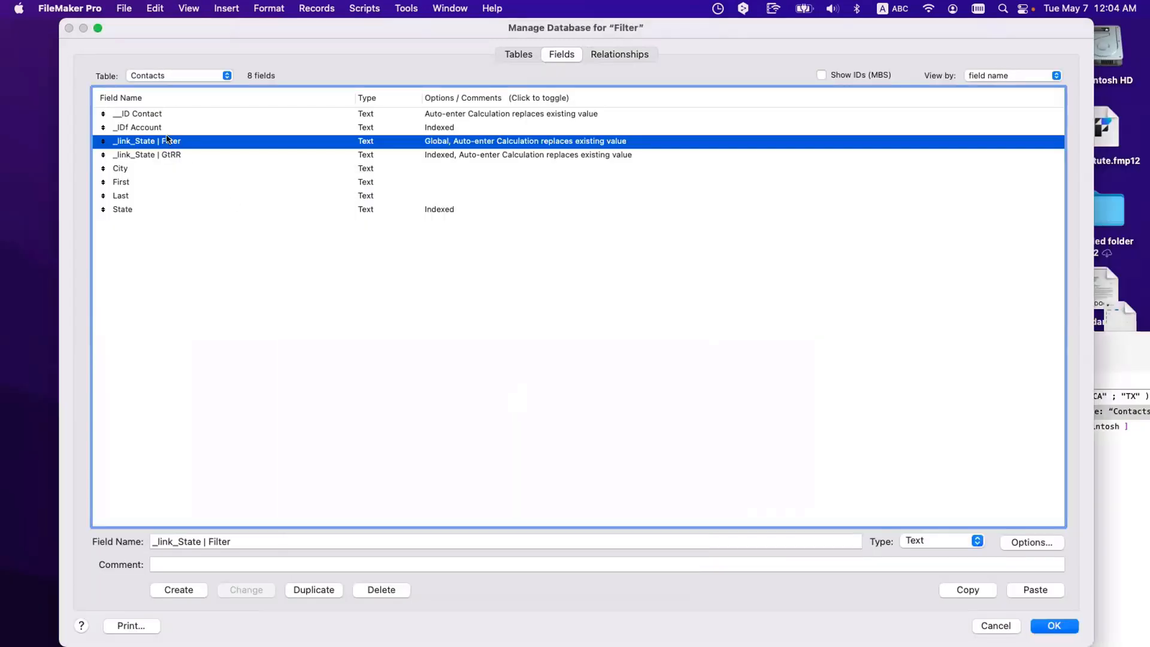
# Step: Paste the _link_State | Filter field into the Accounts table and inspect its auto-enter formula
pyautogui.click(181, 75)
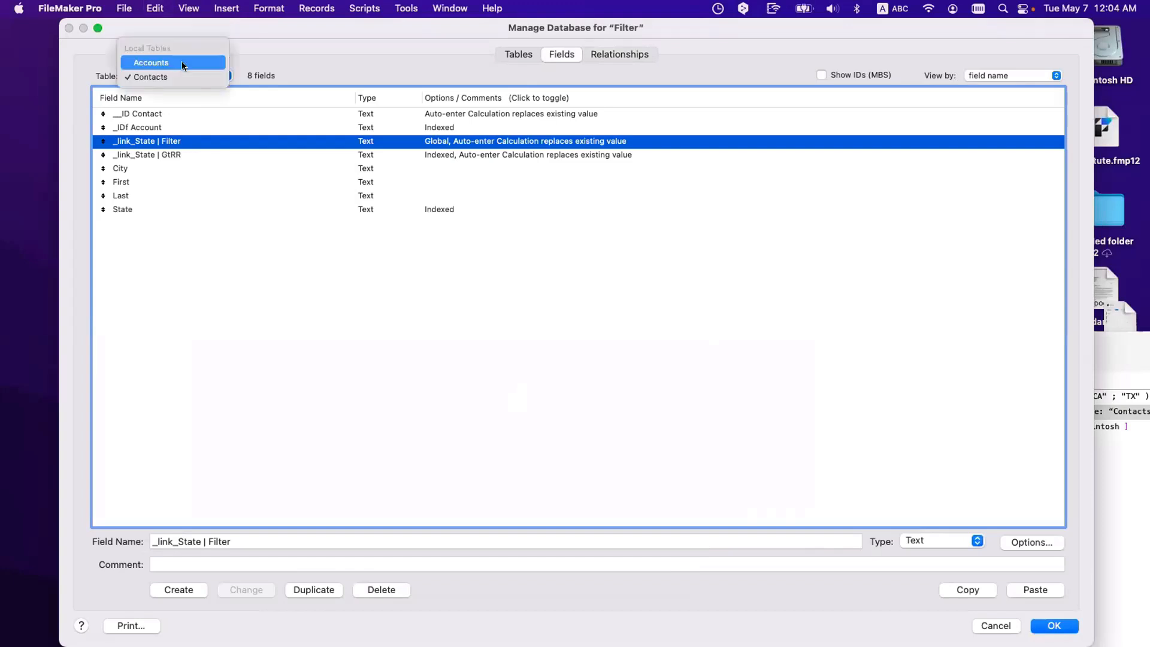
pyautogui.click(188, 65)
pyautogui.press('super+v')
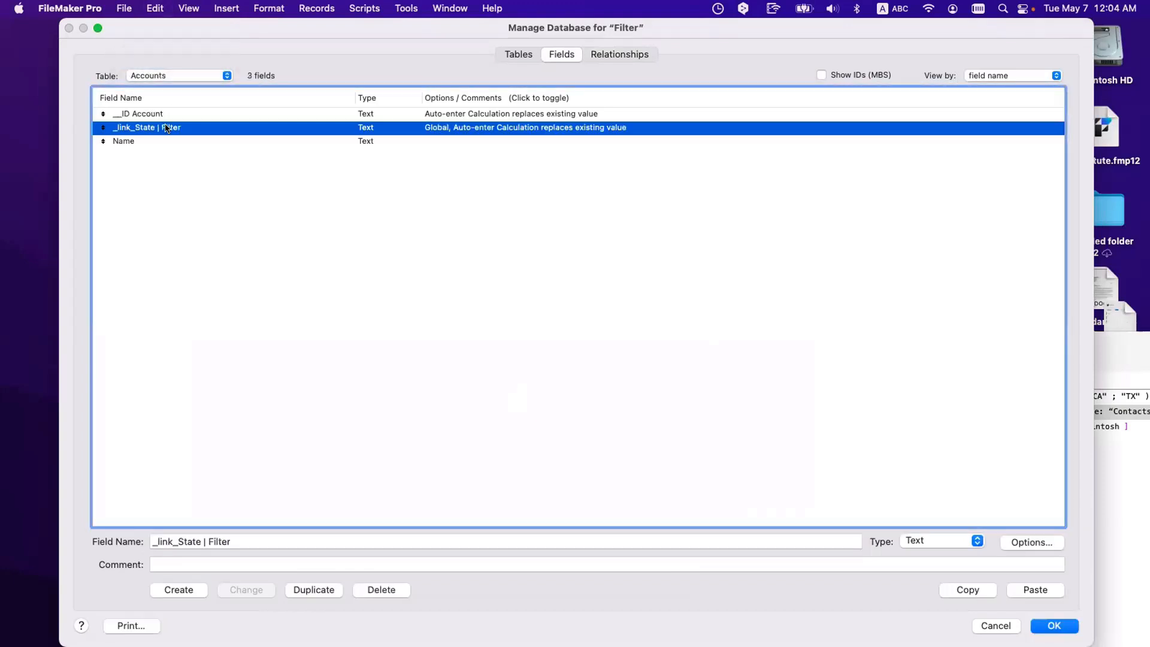
pyautogui.doubleClick(166, 128)
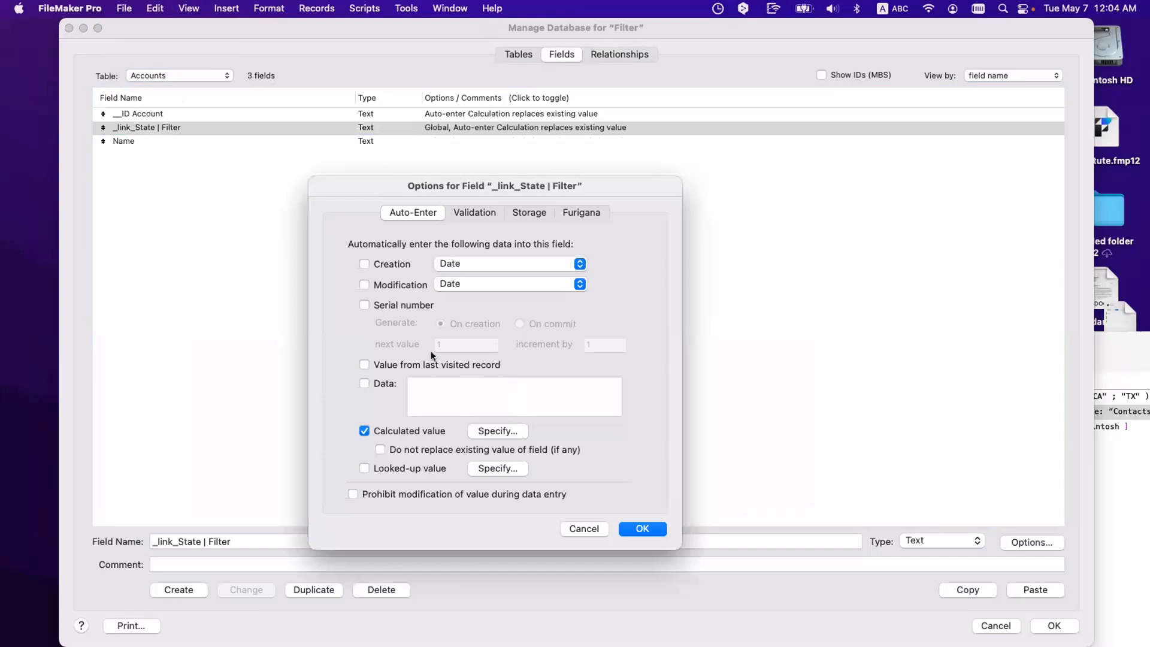
pyautogui.click(504, 430)
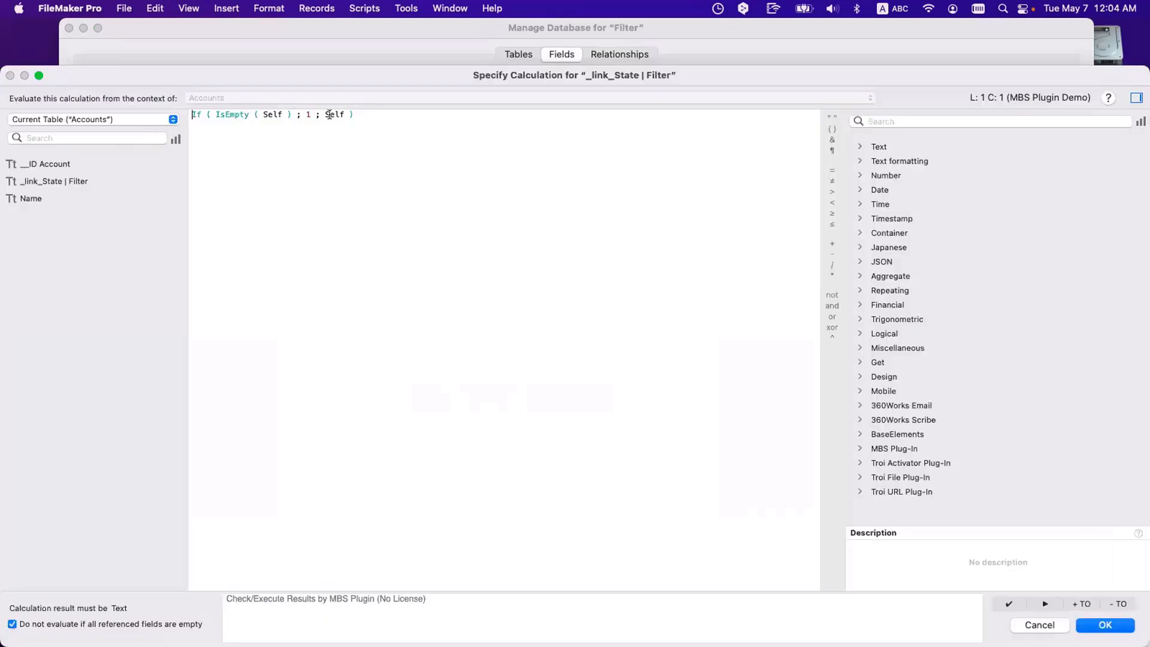
pyautogui.click(418, 118)
pyautogui.moveTo(418, 118); pyautogui.dragTo(170, 102)
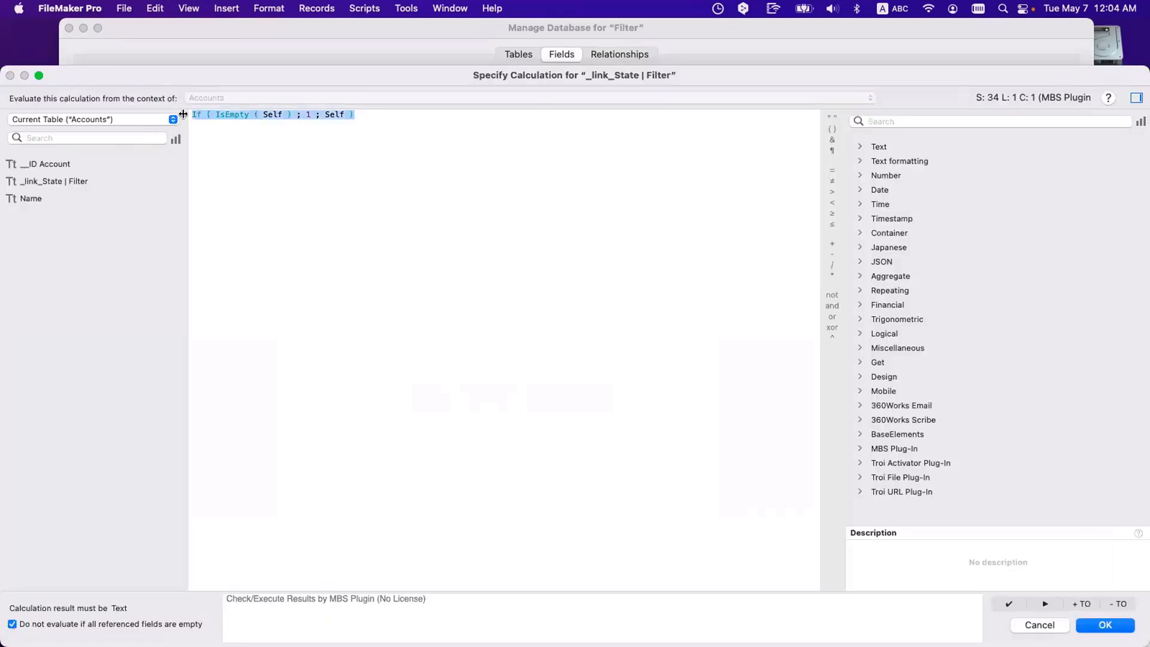
pyautogui.press('Escape')
pyautogui.press('Escape')
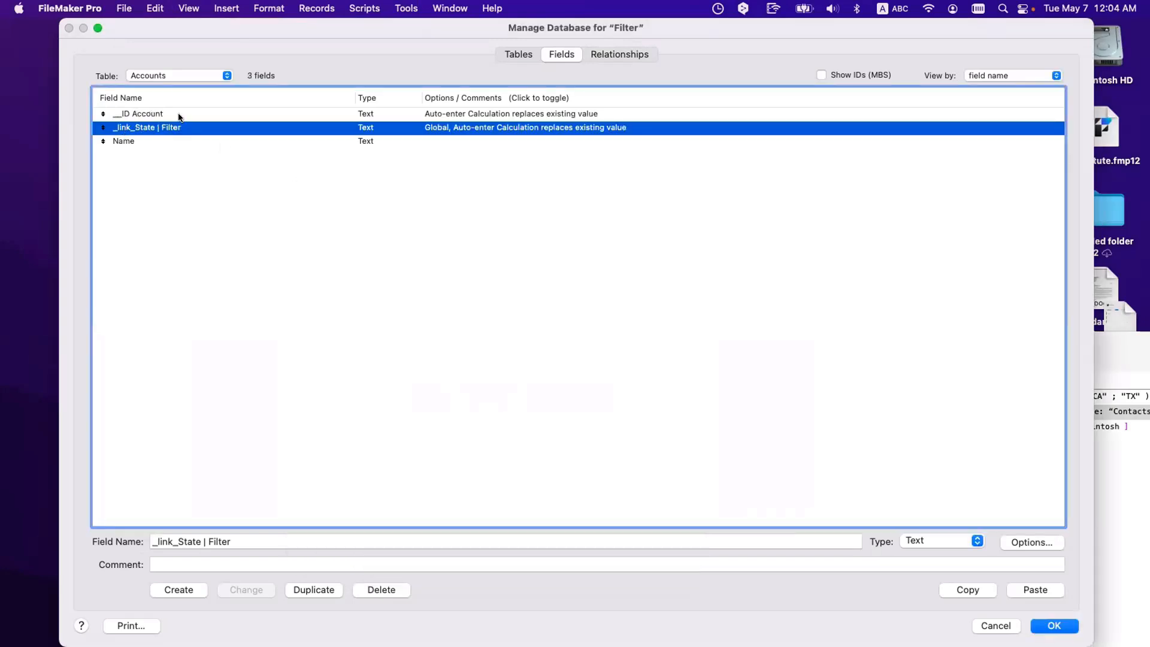
# Step: Compare the _link_State | Filter fields in the Contacts and Accounts tables
pyautogui.click(177, 75)
pyautogui.click(177, 87)
pyautogui.click(146, 142)
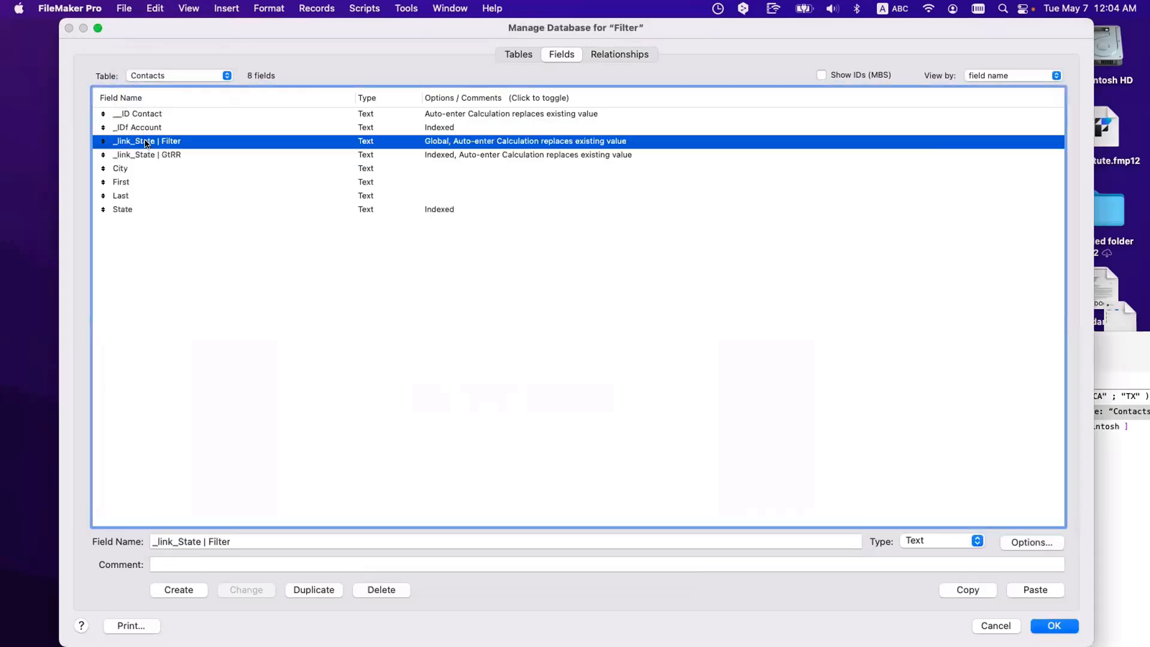
pyautogui.click(178, 76)
pyautogui.click(167, 59)
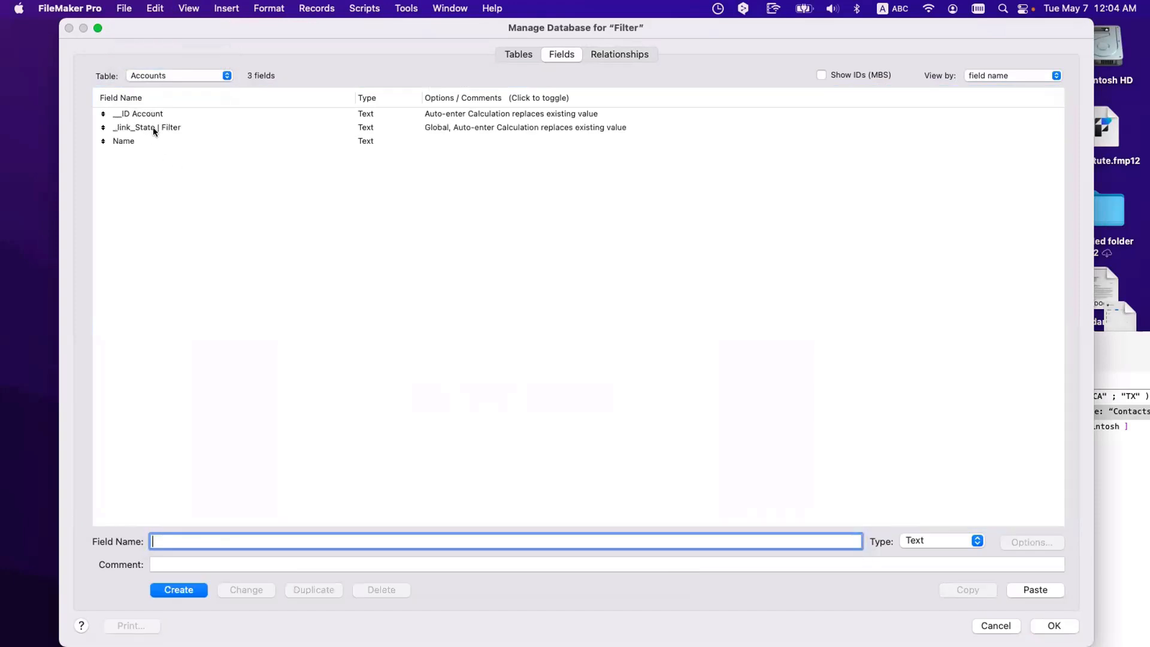
pyautogui.click(156, 74)
pyautogui.click(157, 86)
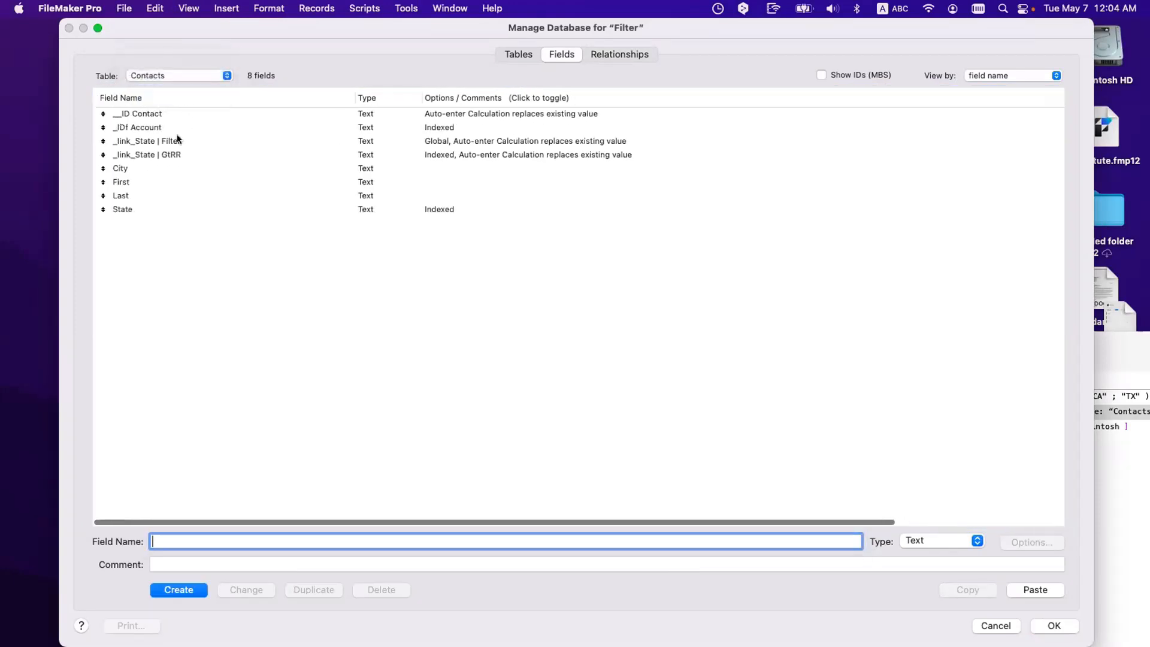
# Step: Replace both Self references in the Contacts _link_State | Filter auto-enter formula with _link_State | Filter
pyautogui.doubleClick(178, 137)
pyautogui.click(508, 433)
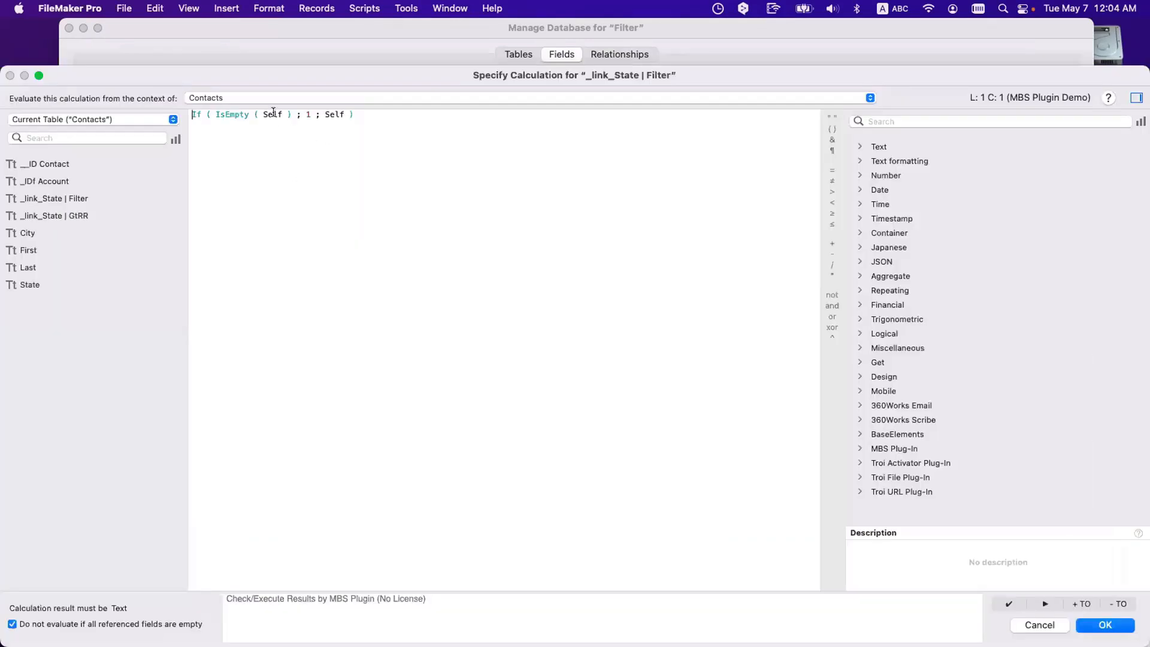
pyautogui.doubleClick(273, 113)
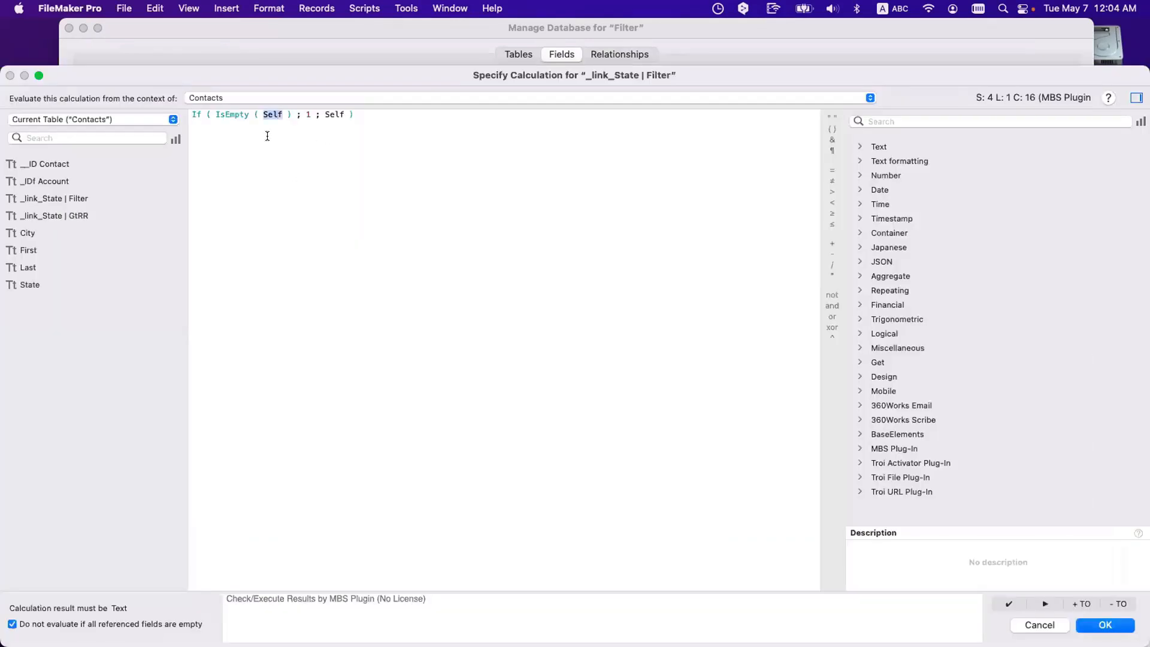
pyautogui.doubleClick(66, 198)
pyautogui.doubleClick(411, 114)
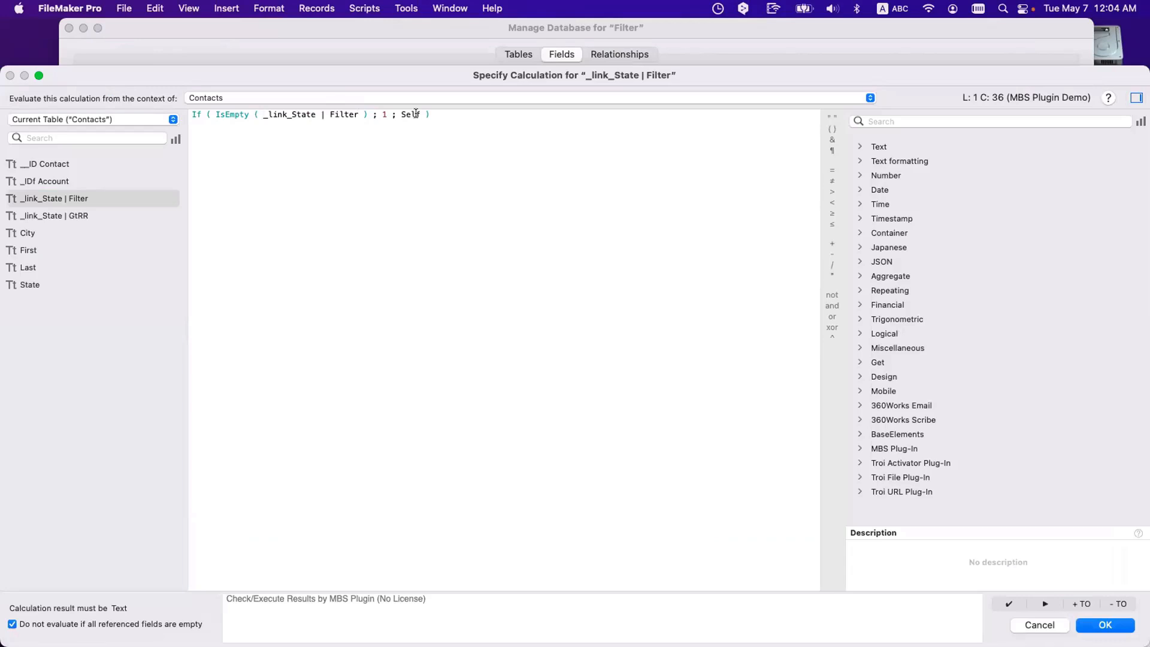
pyautogui.click(113, 200)
pyautogui.doubleClick(113, 201)
pyautogui.press('Escape')
pyautogui.press('Escape')
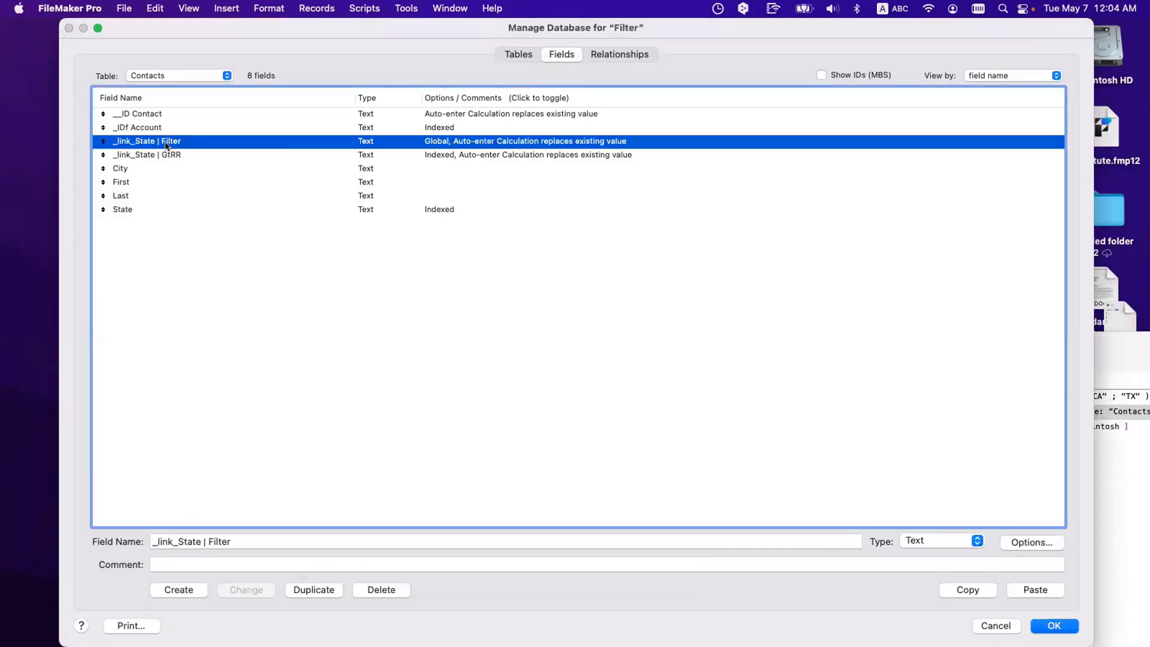
# Step: Select the Accounts _link_State | Filter field, then view the relationships graph
pyautogui.click(163, 72)
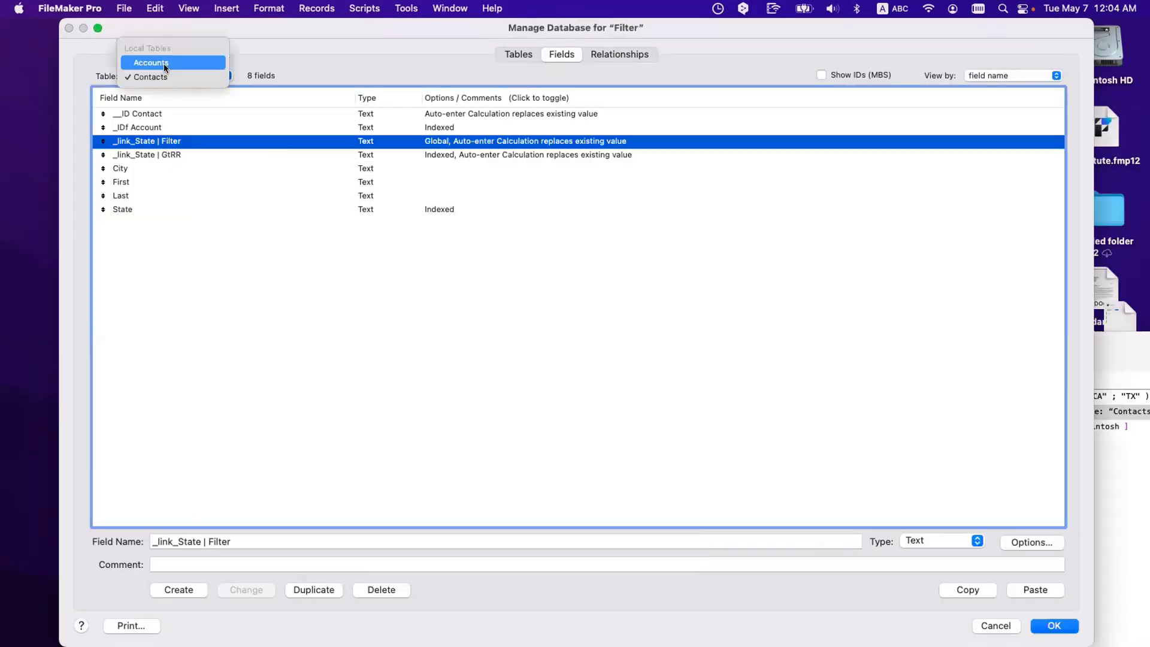
pyautogui.click(164, 63)
pyautogui.click(179, 129)
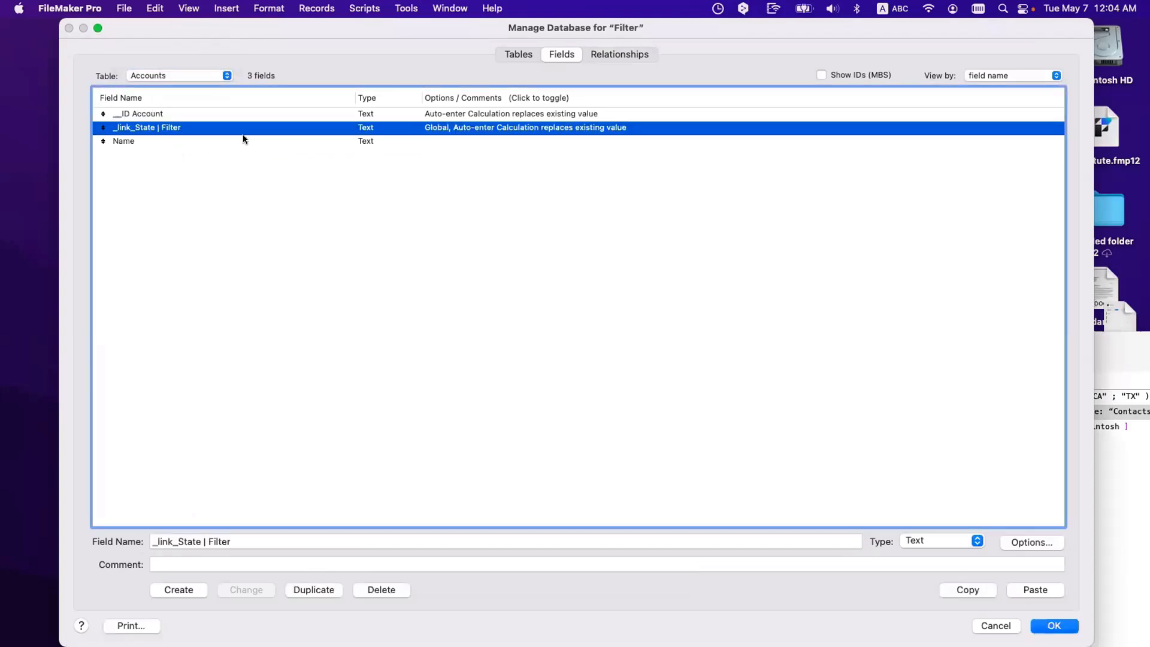
pyautogui.click(605, 54)
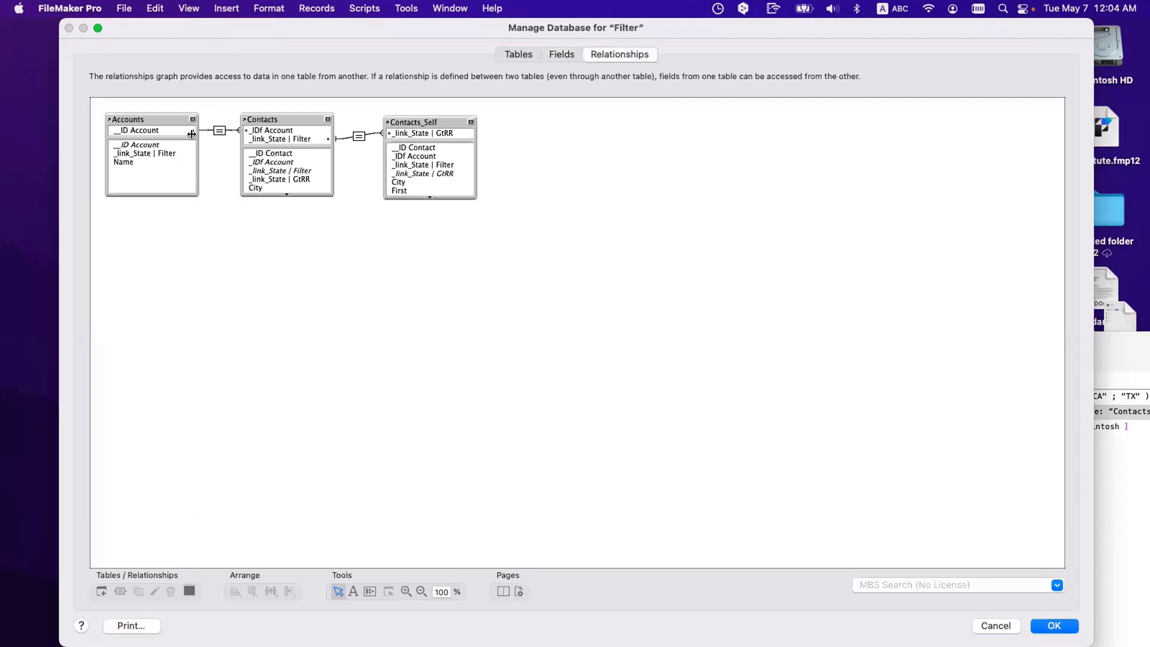
# Step: Add a _link_State | Filter = _link_State | GtRR match to the Accounts–Contacts relationship
pyautogui.doubleClick(217, 132)
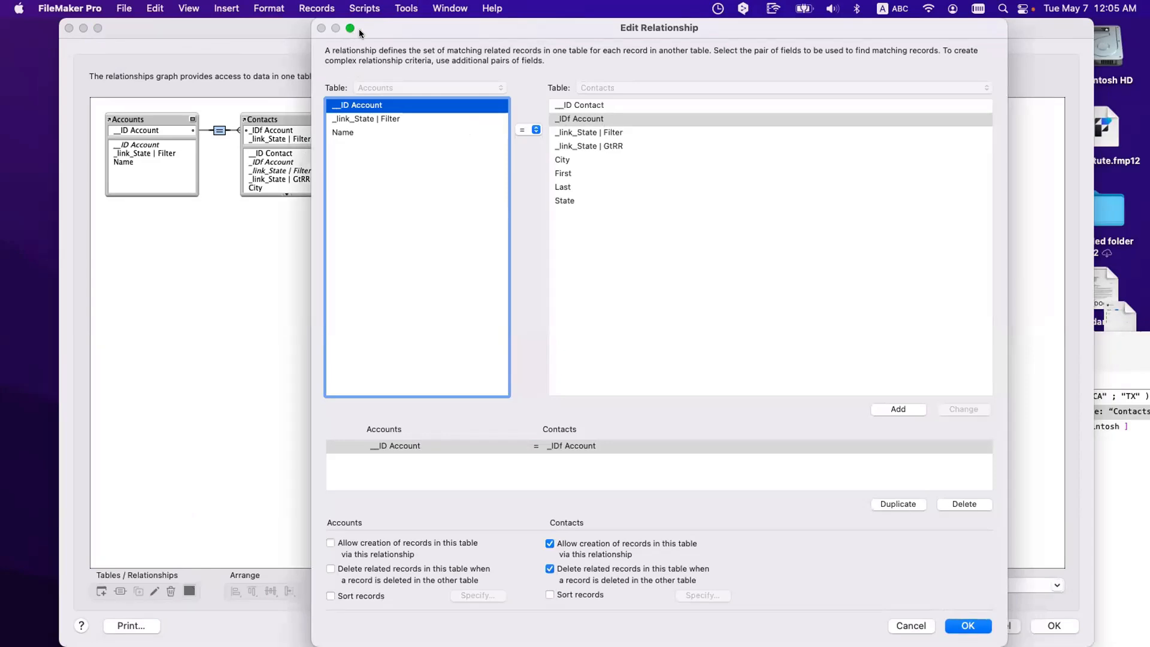
pyautogui.press('Return')
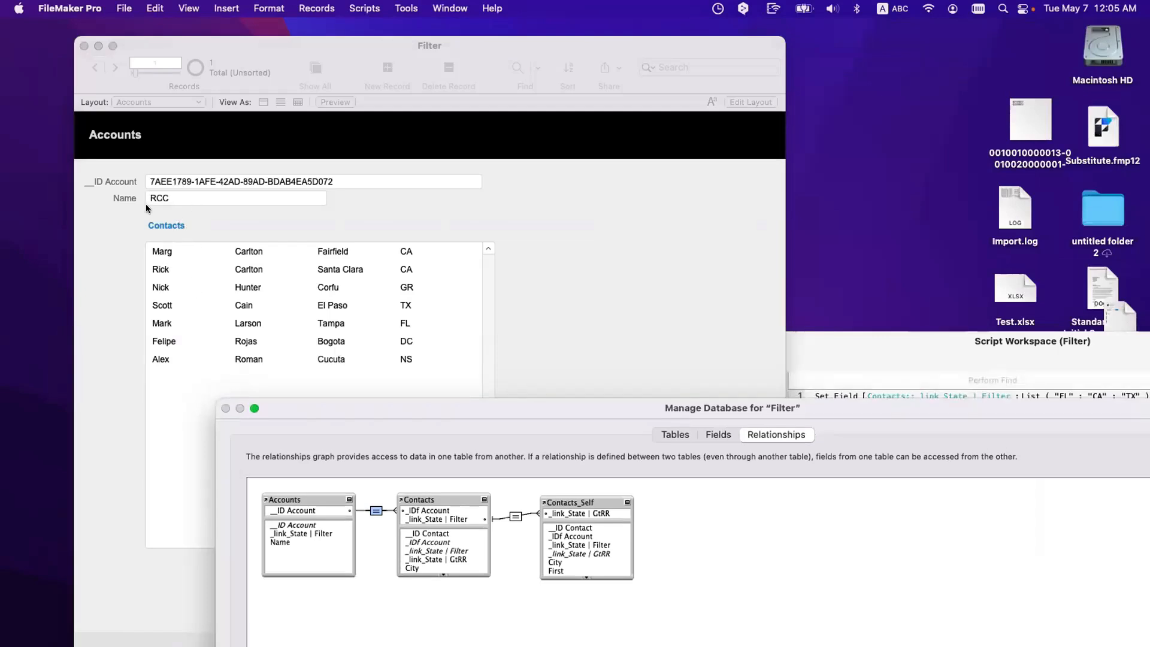
pyautogui.moveTo(422, 405); pyautogui.dragTo(353, 66)
pyautogui.doubleClick(301, 181)
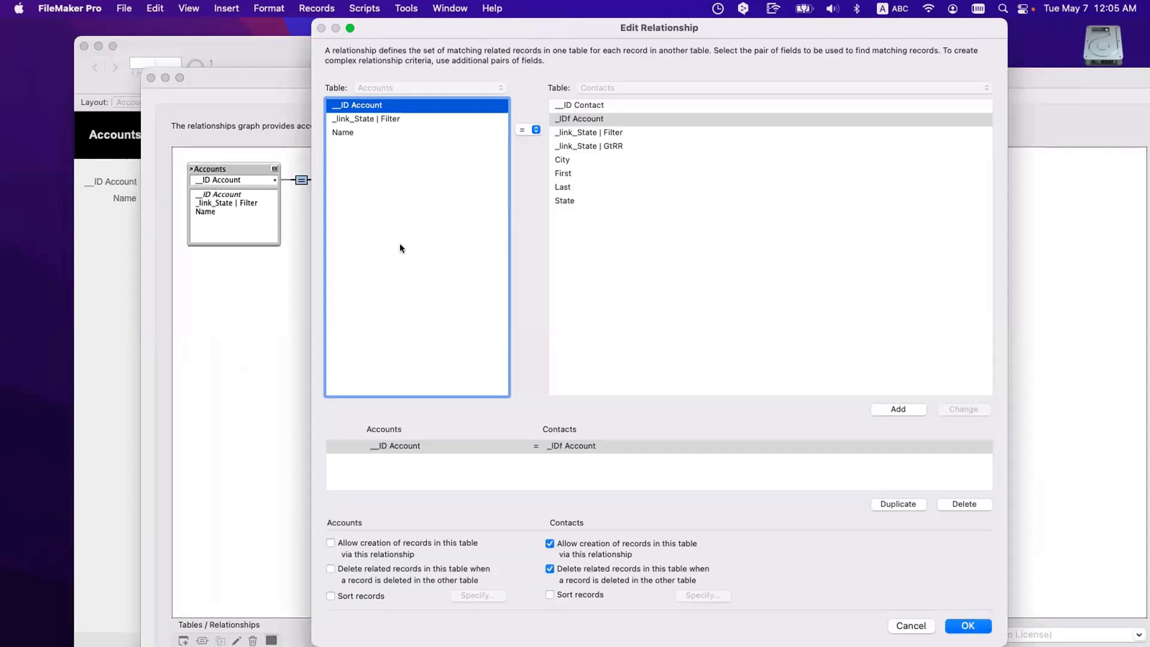
pyautogui.click(386, 118)
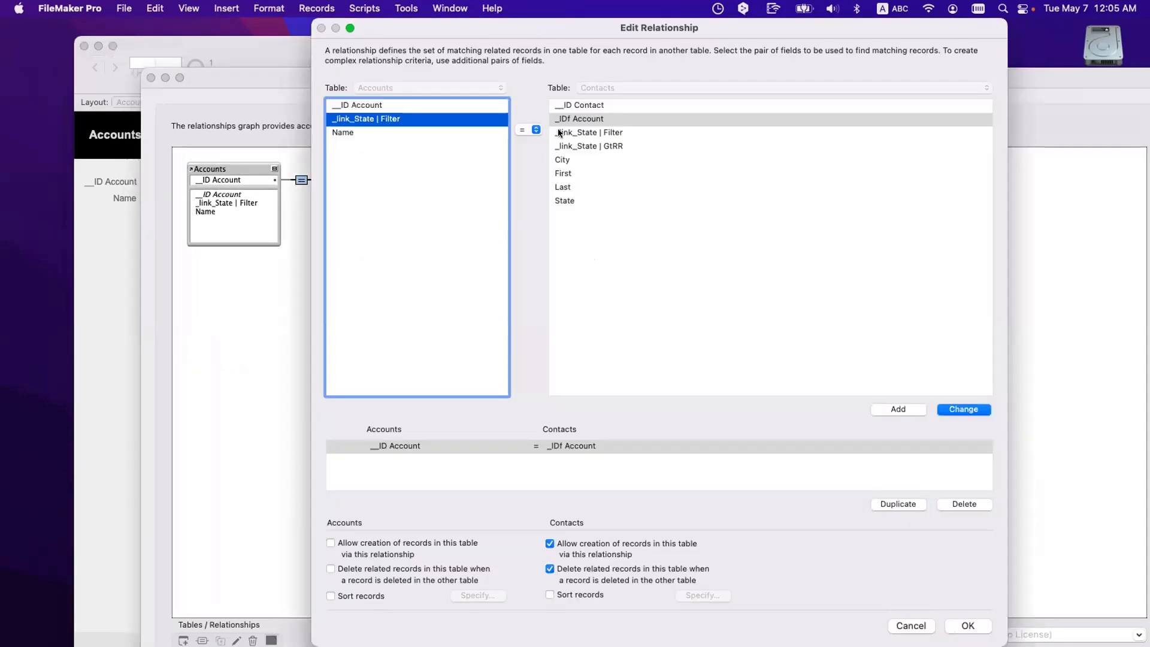
pyautogui.click(602, 146)
pyautogui.click(893, 409)
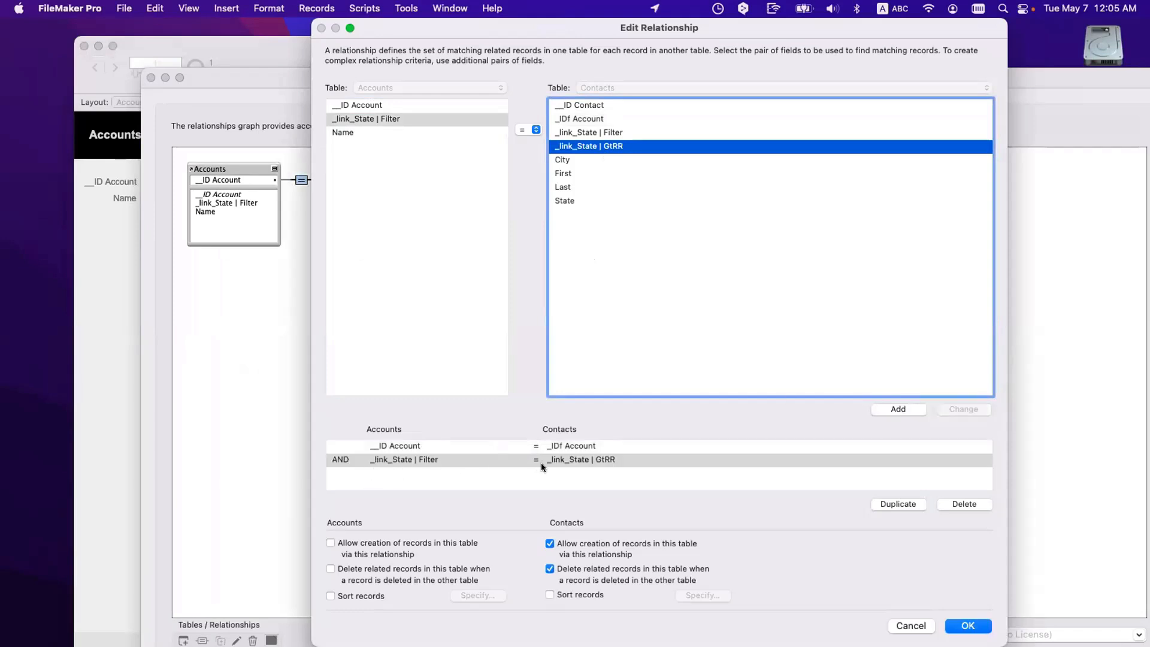
# Step: Review the account ID and state filter criteria, confirm the relationship, and save the database changes
pyautogui.click(416, 444)
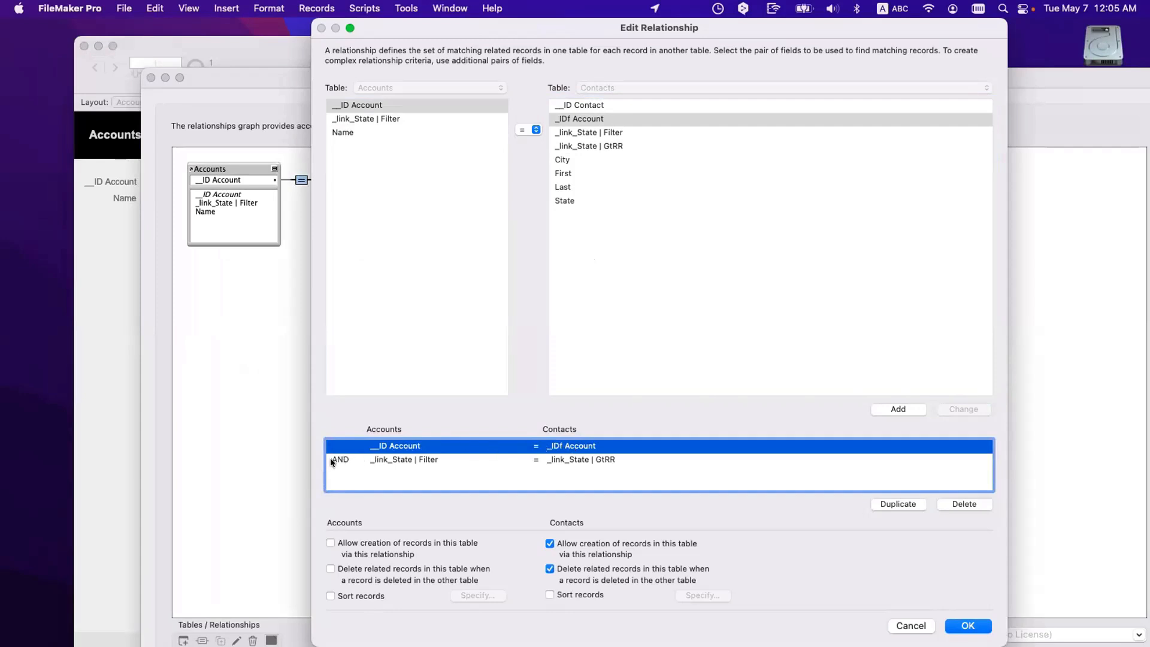
pyautogui.click(386, 459)
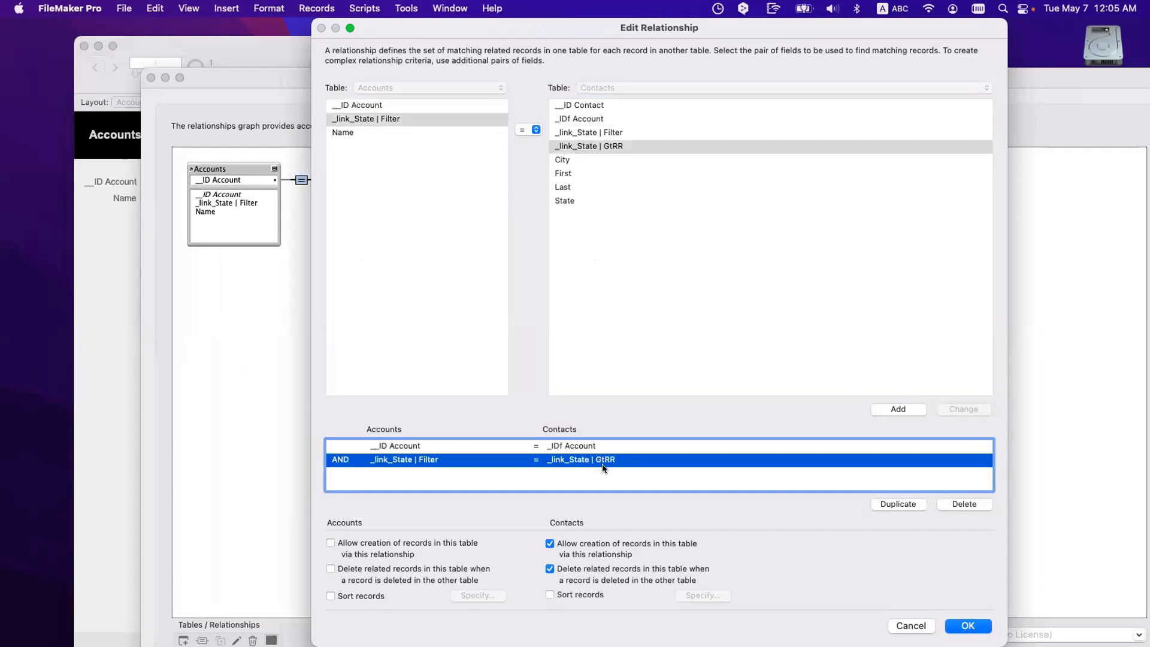
pyautogui.click(981, 627)
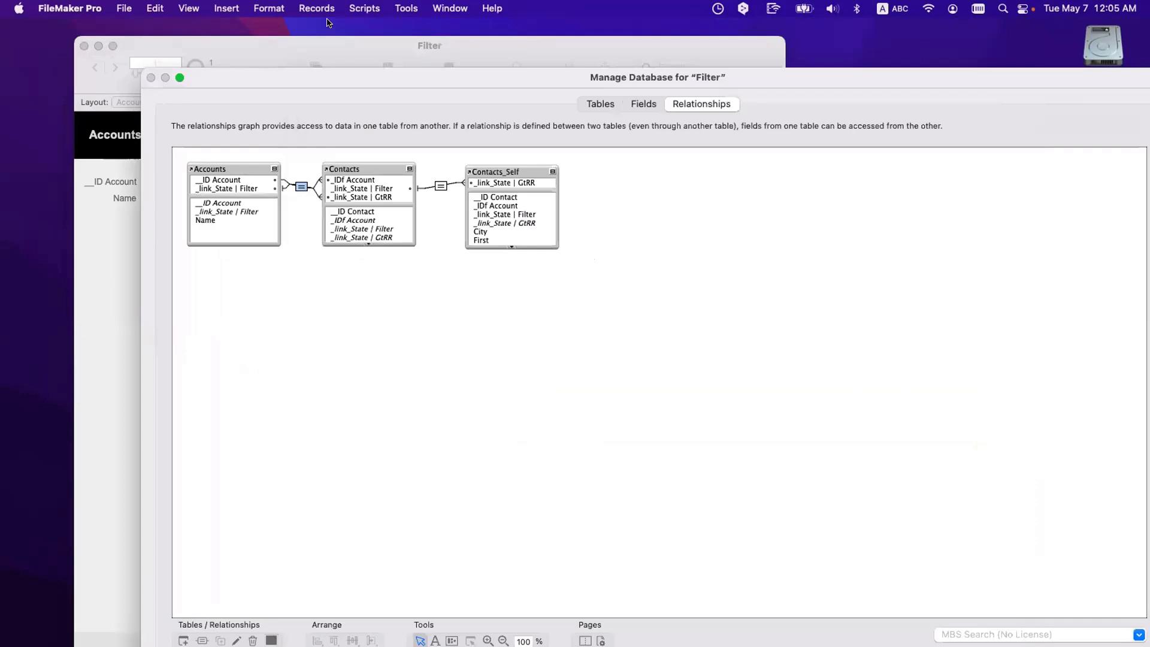
pyautogui.moveTo(331, 84); pyautogui.dragTo(271, 34)
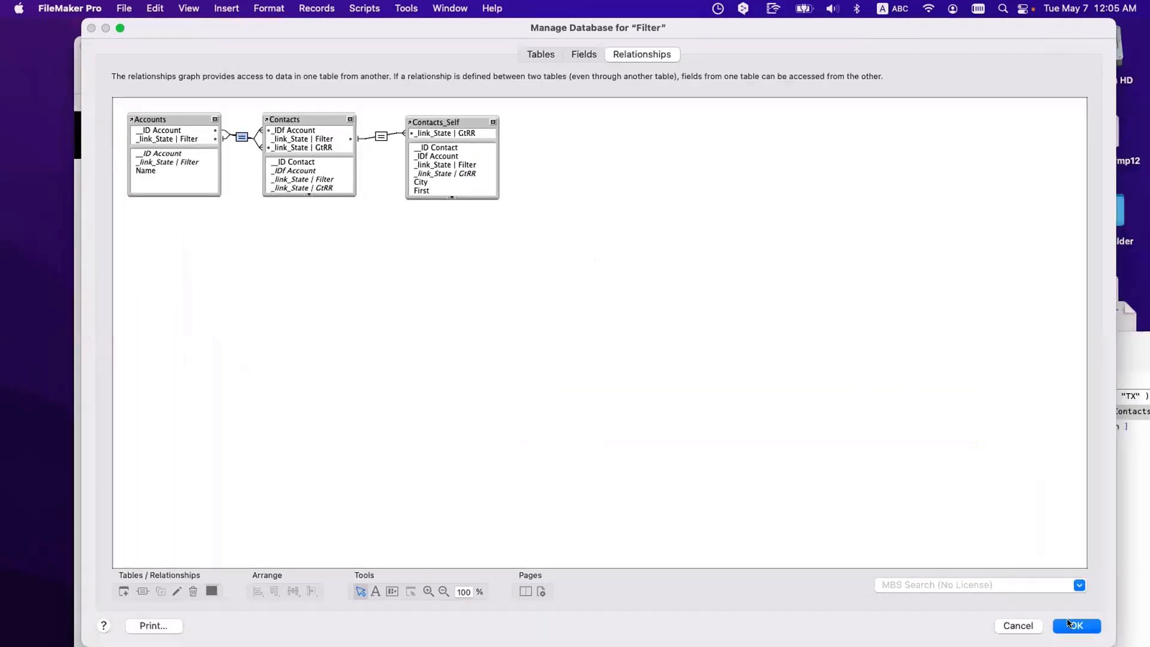
pyautogui.click(1070, 624)
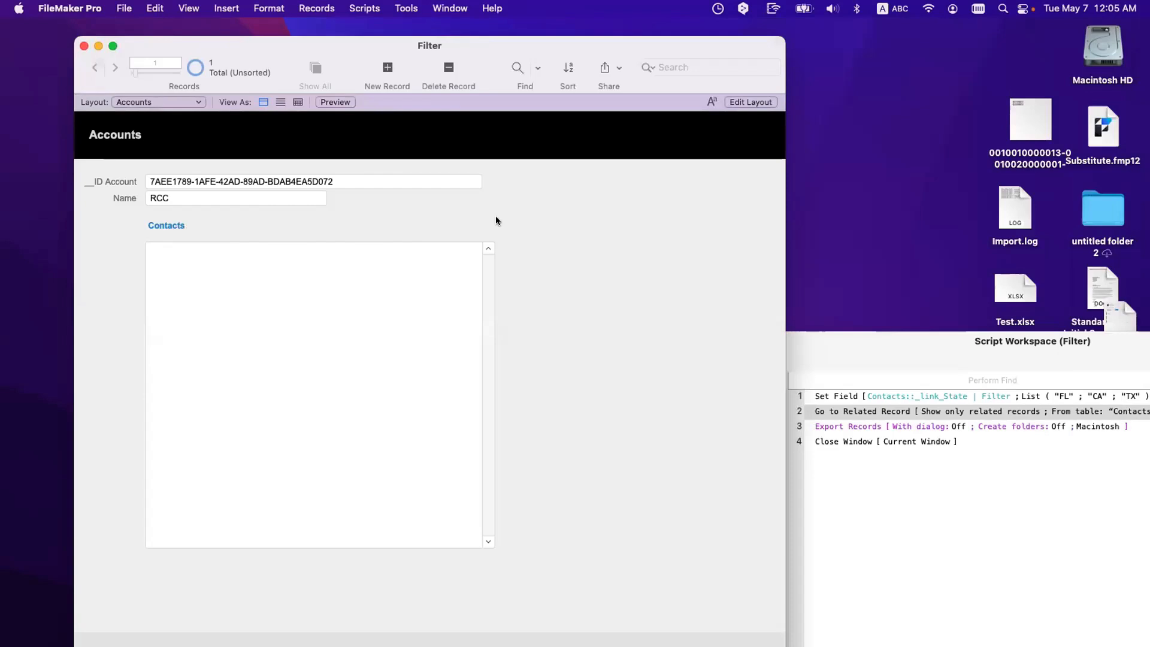
pyautogui.press('super+l')
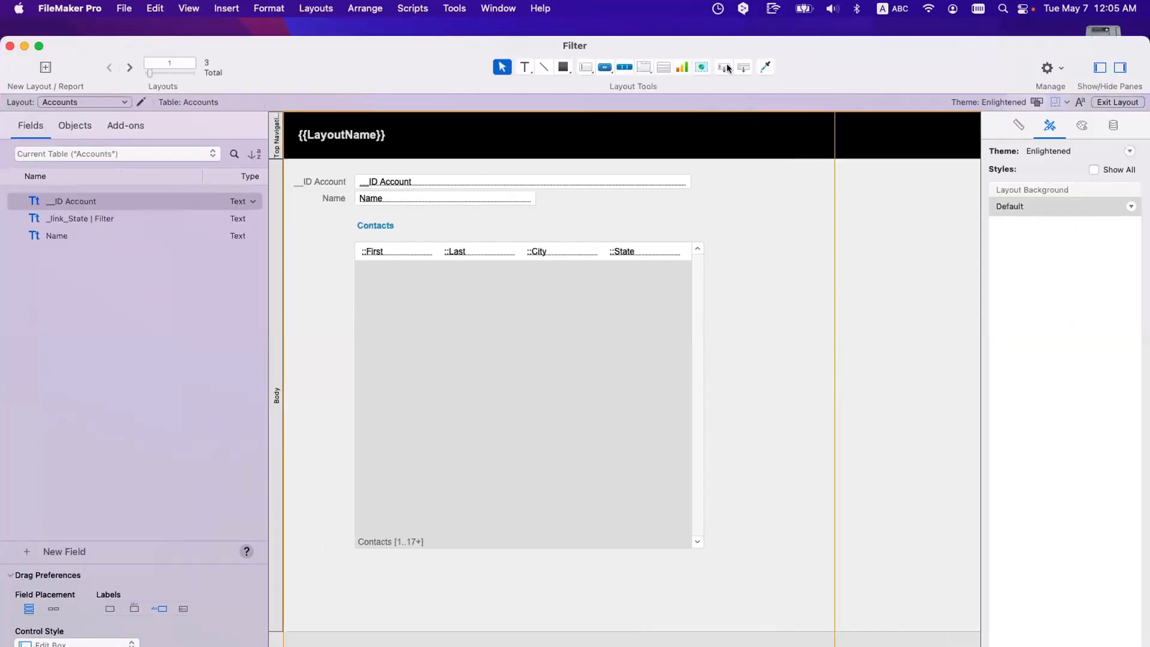
# Step: Place the _link_State | Filter field with a label on the Accounts layout
pyautogui.moveTo(721, 67); pyautogui.dragTo(624, 207)
pyautogui.click(572, 190)
pyautogui.click(576, 204)
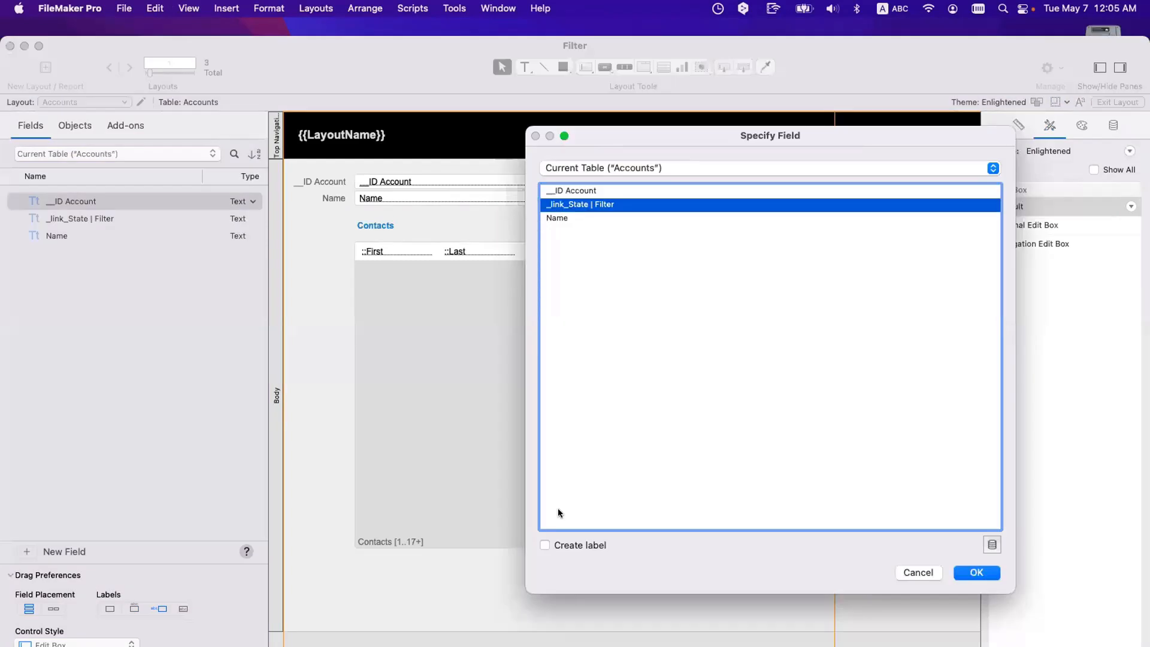
pyautogui.click(577, 544)
pyautogui.click(971, 573)
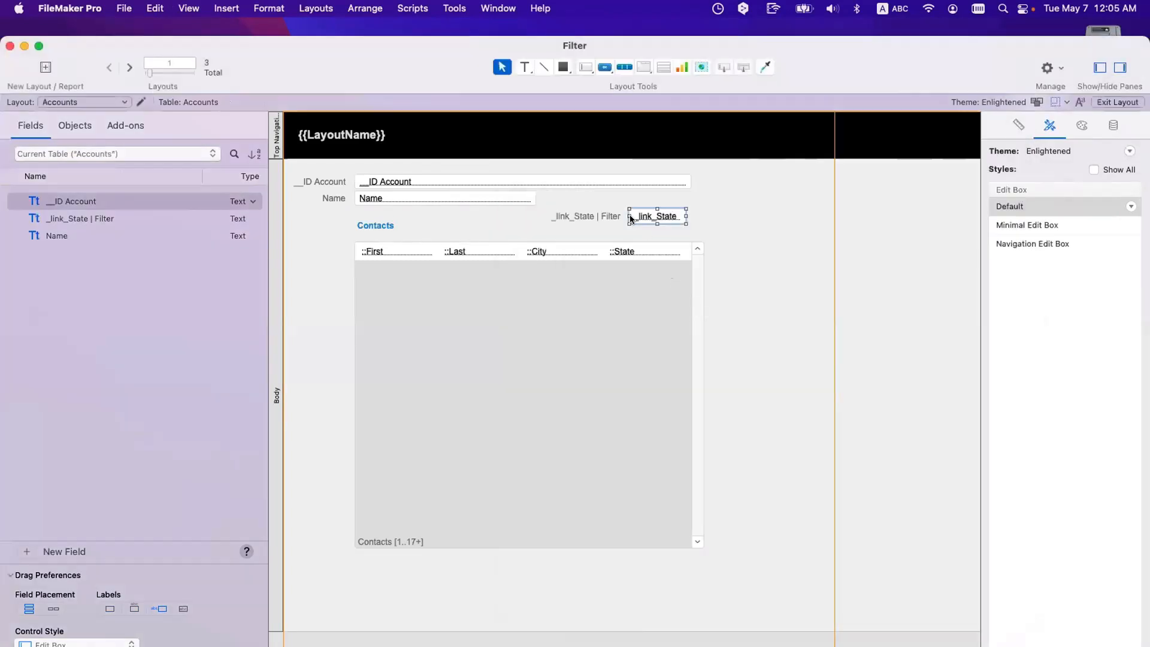
# Step: In Browse mode, test the filter field with the values 1, CA and TX
pyautogui.press('super+b')
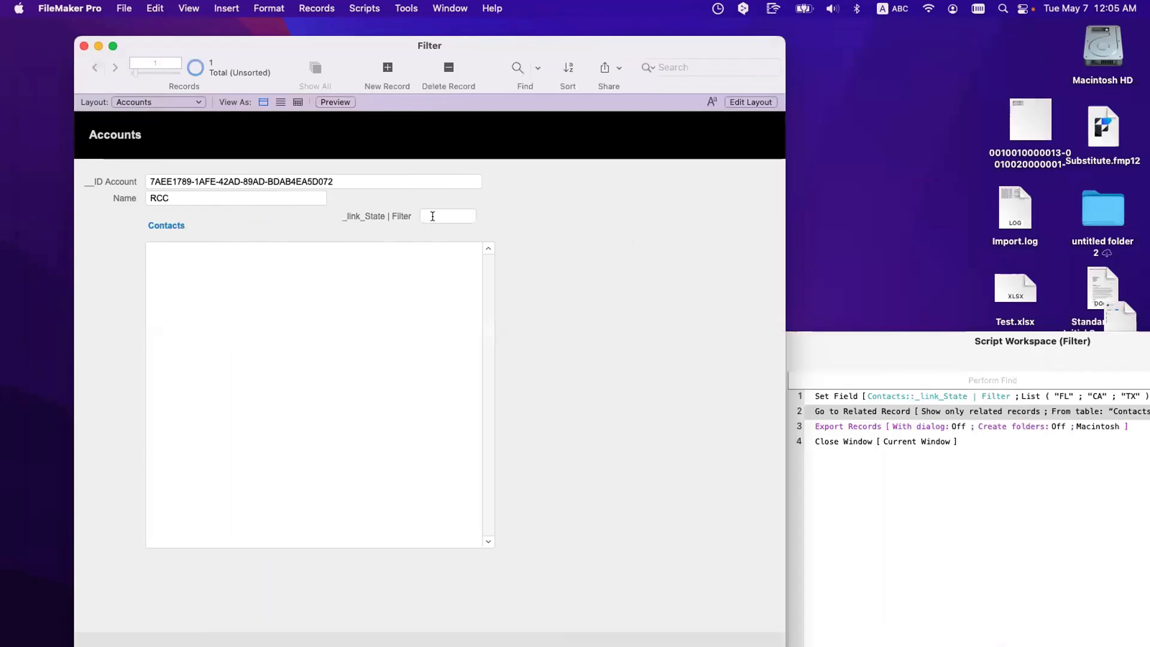
pyautogui.click(433, 216)
pyautogui.write('1')
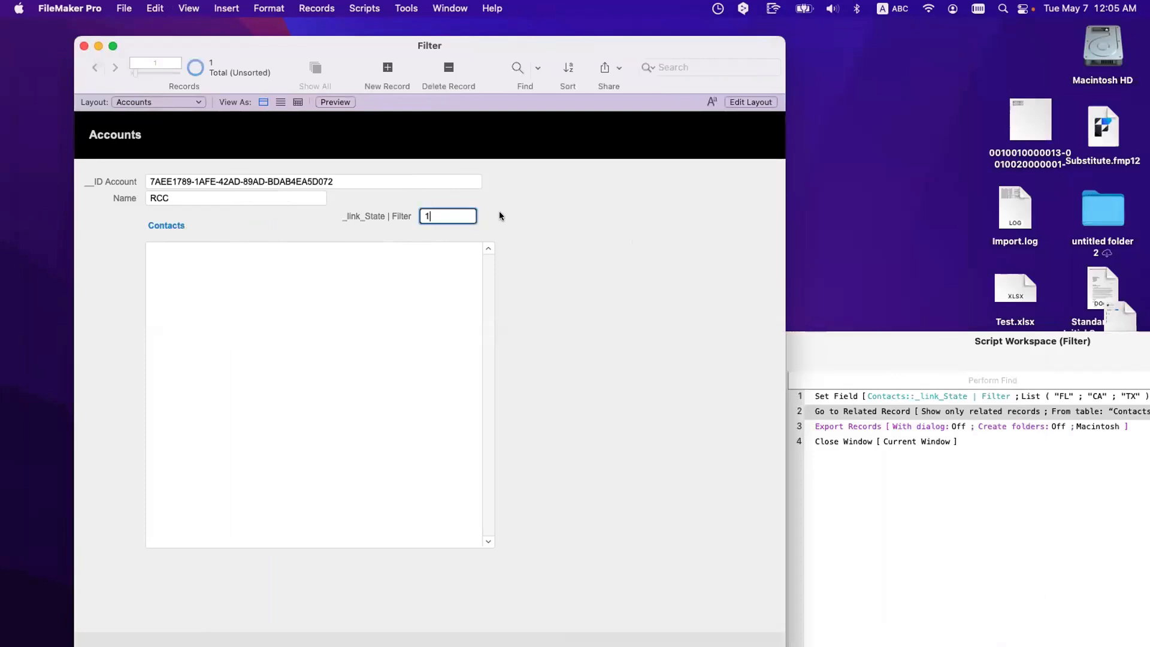
pyautogui.click(500, 215)
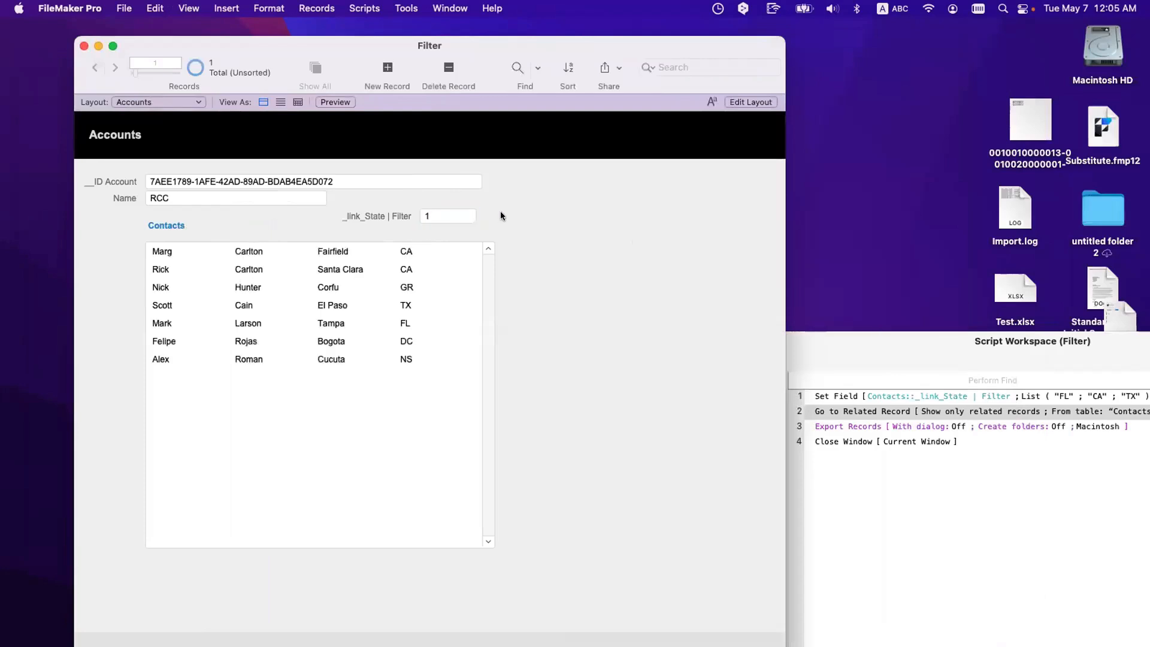
pyautogui.click(456, 216)
pyautogui.write('CA')
pyautogui.click(527, 213)
pyautogui.click(434, 216)
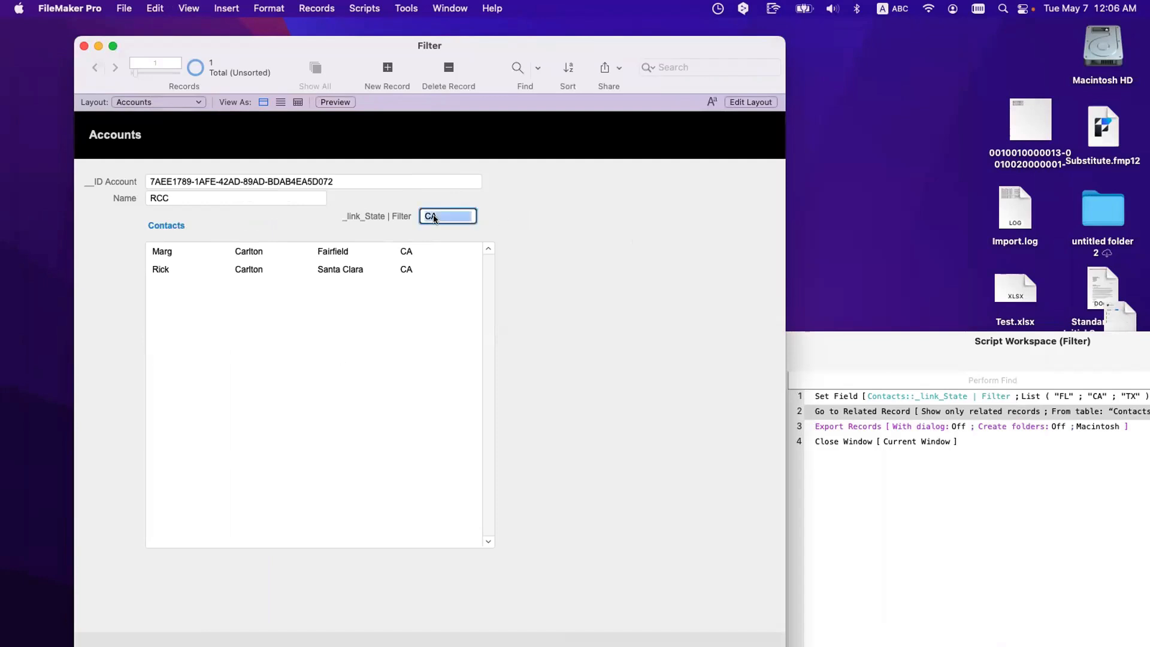
pyautogui.write('TX')
pyautogui.click(488, 217)
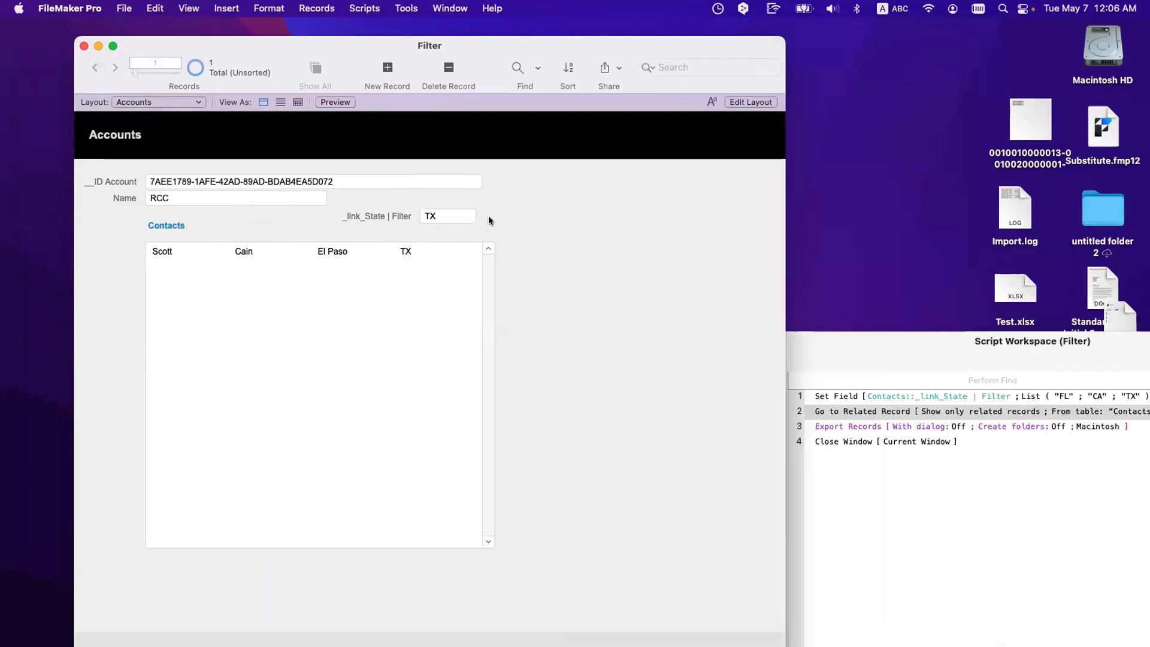
pyautogui.press('super+l')
# Step: Move the filter field and its label beside __ID Account and make the field taller
pyautogui.click(584, 216)
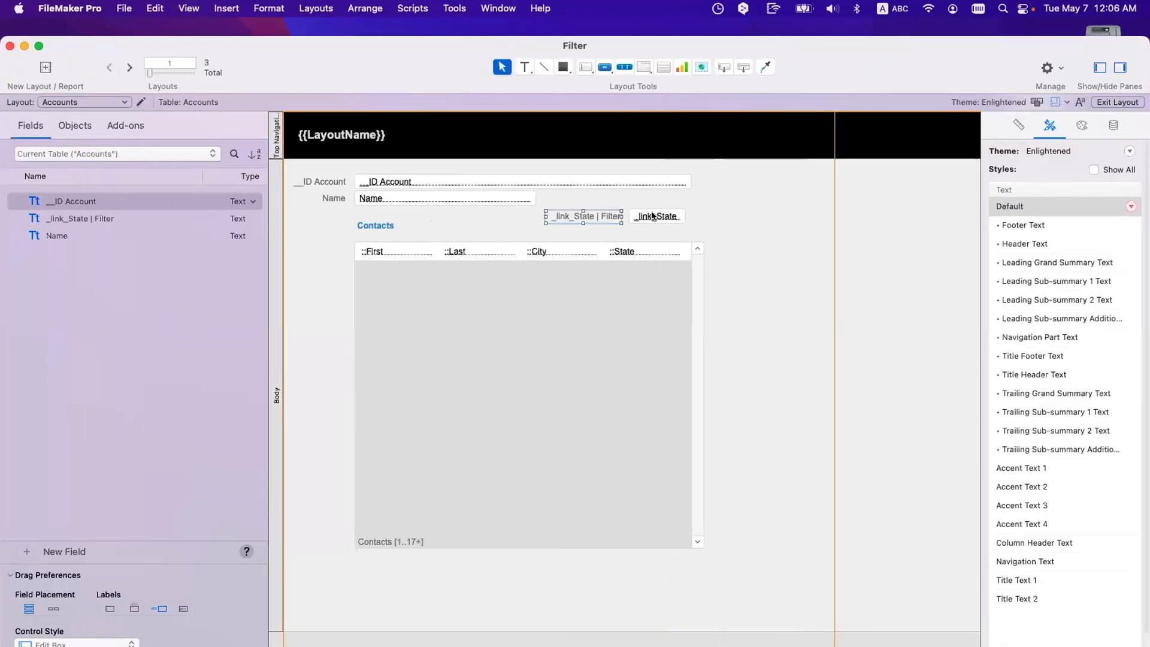
pyautogui.keyDown('shift'); pyautogui.click(656, 217); pyautogui.keyUp('shift')
pyautogui.moveTo(656, 217); pyautogui.dragTo(802, 182)
pyautogui.click(838, 190)
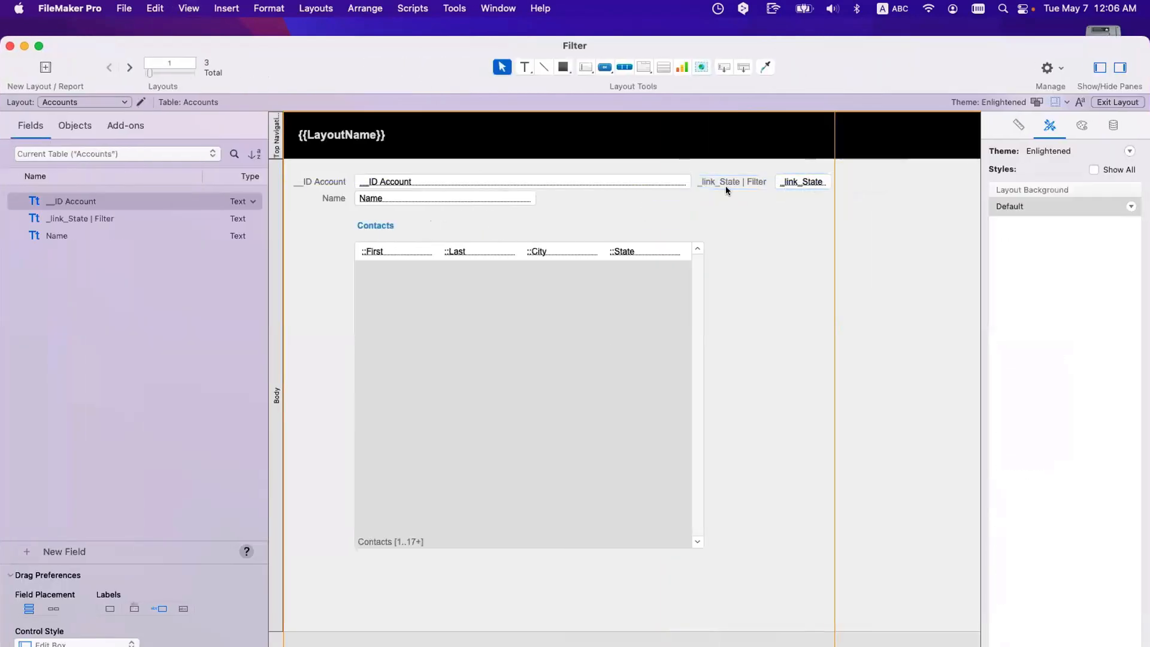
pyautogui.click(804, 182)
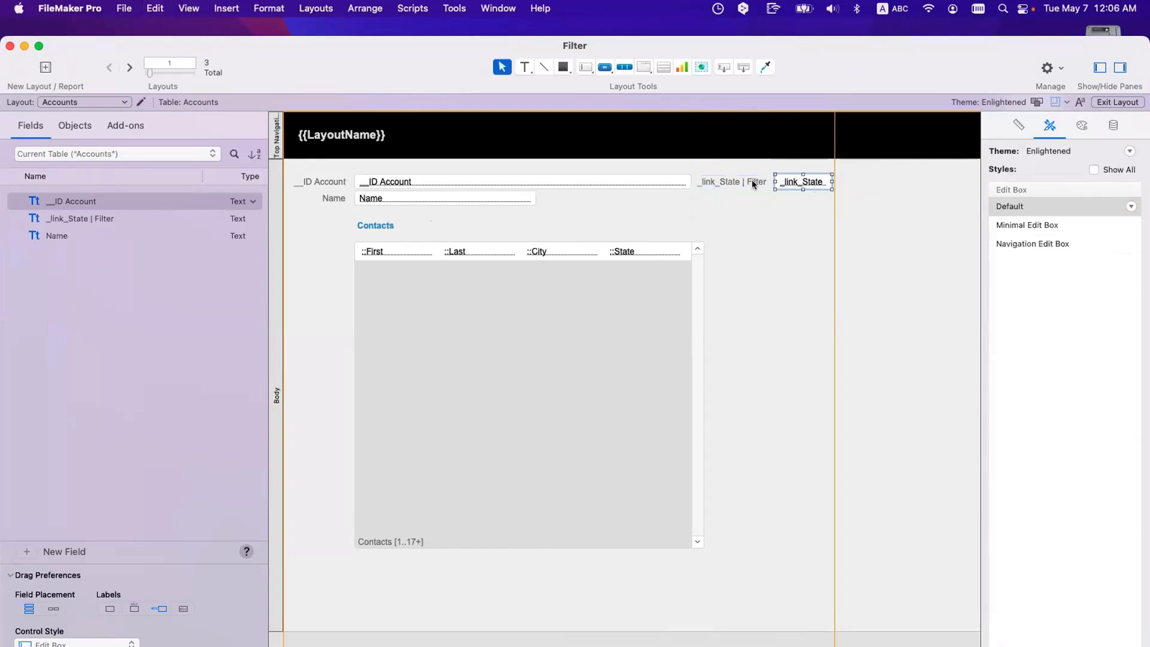
pyautogui.keyDown('shift'); pyautogui.click(753, 183); pyautogui.keyUp('shift')
pyautogui.moveTo(791, 184); pyautogui.dragTo(812, 245)
pyautogui.click(818, 180)
# Step: Filter the portal by TX, CA and Fl on separate lines, then delete those values
pyautogui.press('super+b')
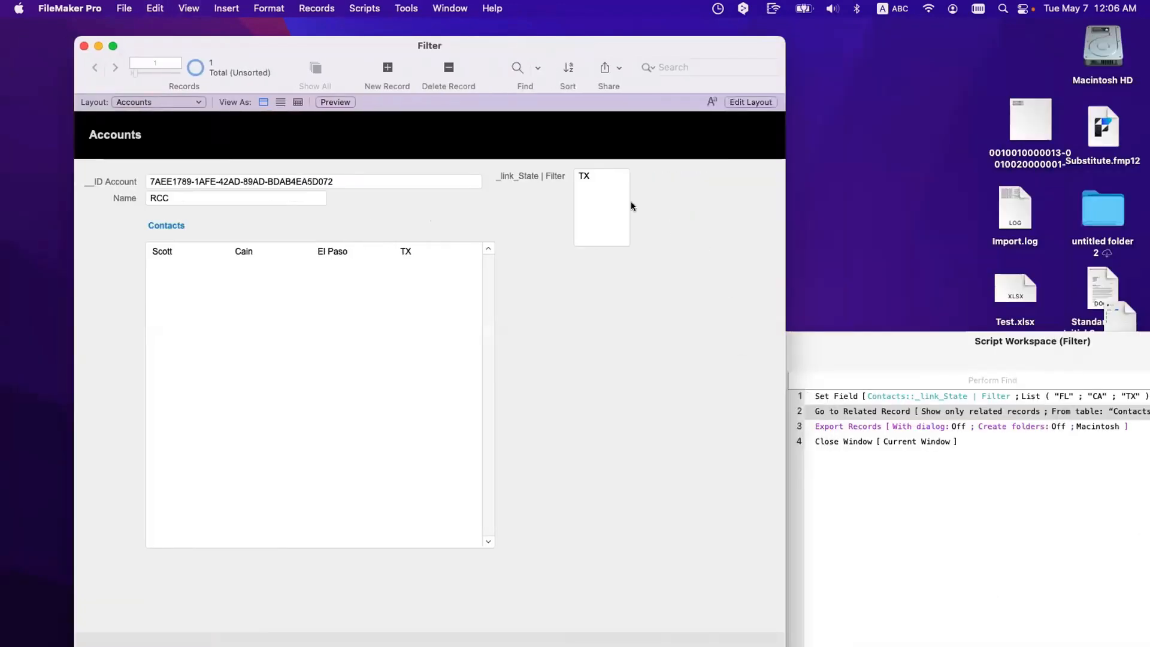
pyautogui.click(626, 202)
pyautogui.press('Right')
pyautogui.press('Return')
pyautogui.write('CA')
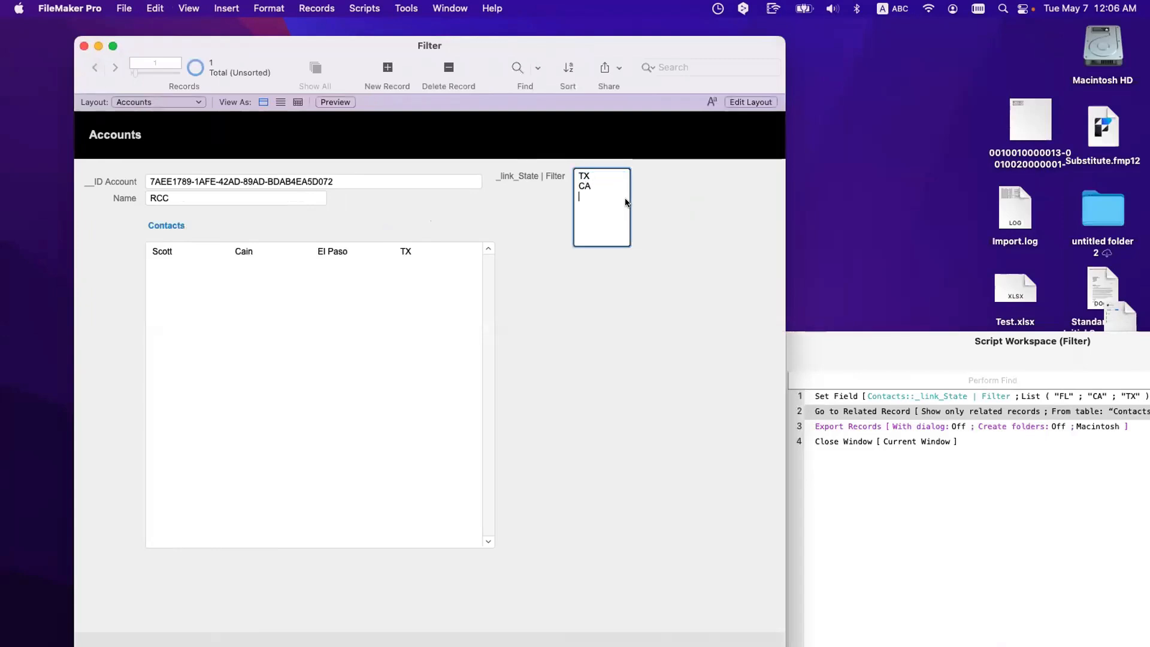
pyautogui.press('Return')
pyautogui.write('Fl')
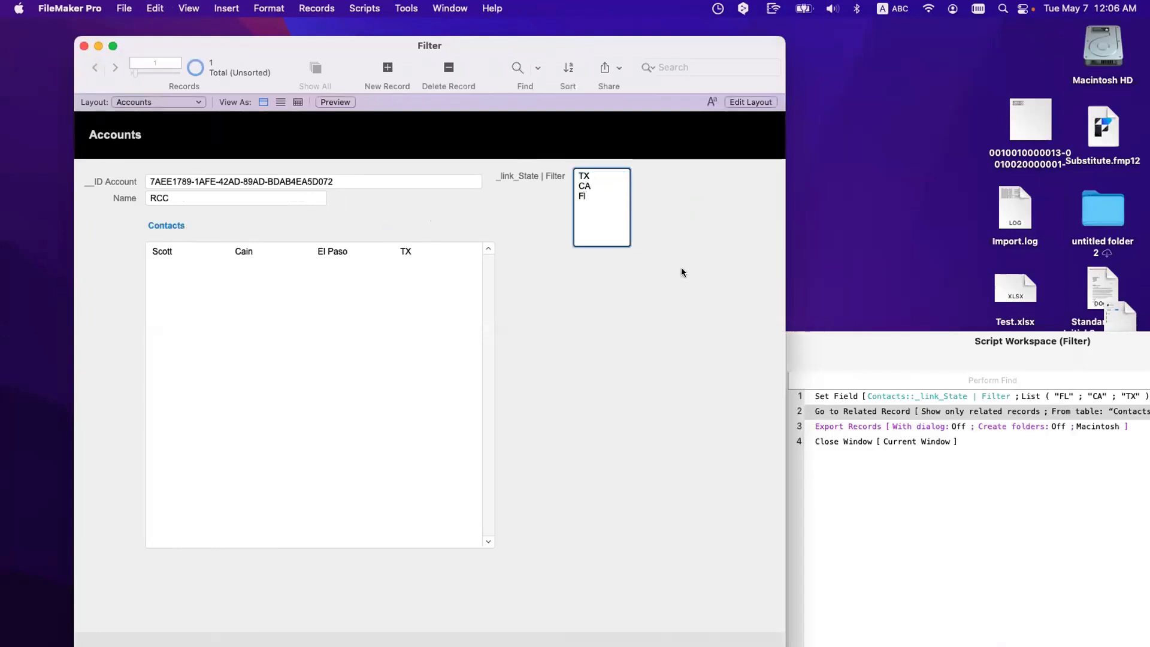
pyautogui.click(712, 323)
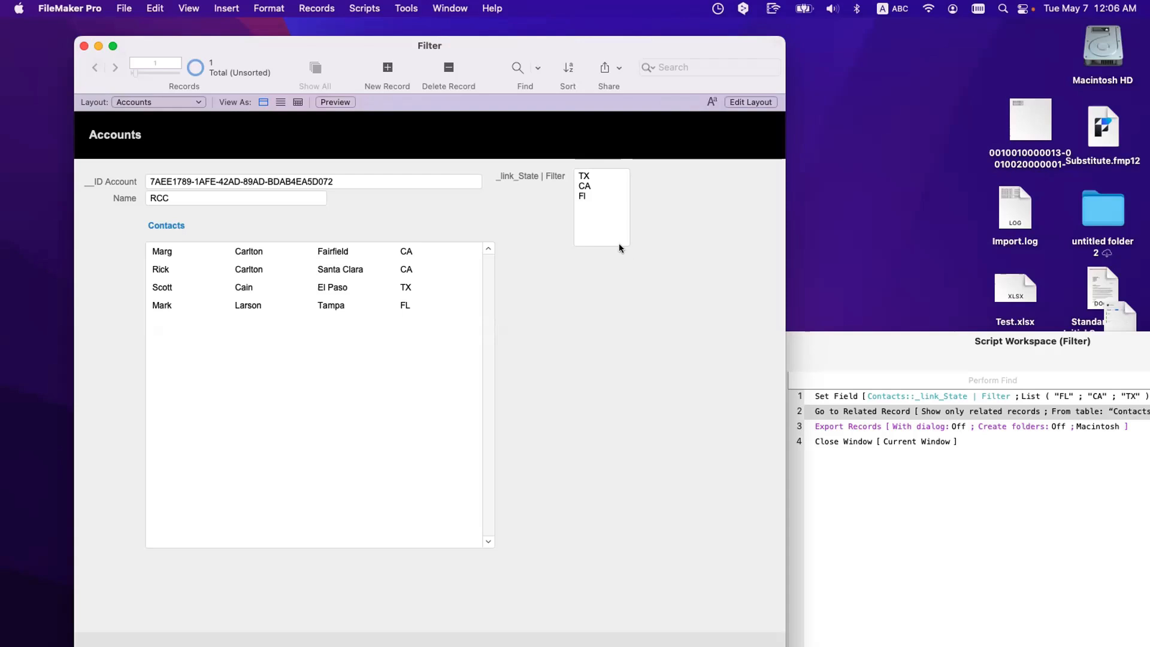
pyautogui.moveTo(602, 207); pyautogui.dragTo(577, 164)
pyautogui.press('BackSpace')
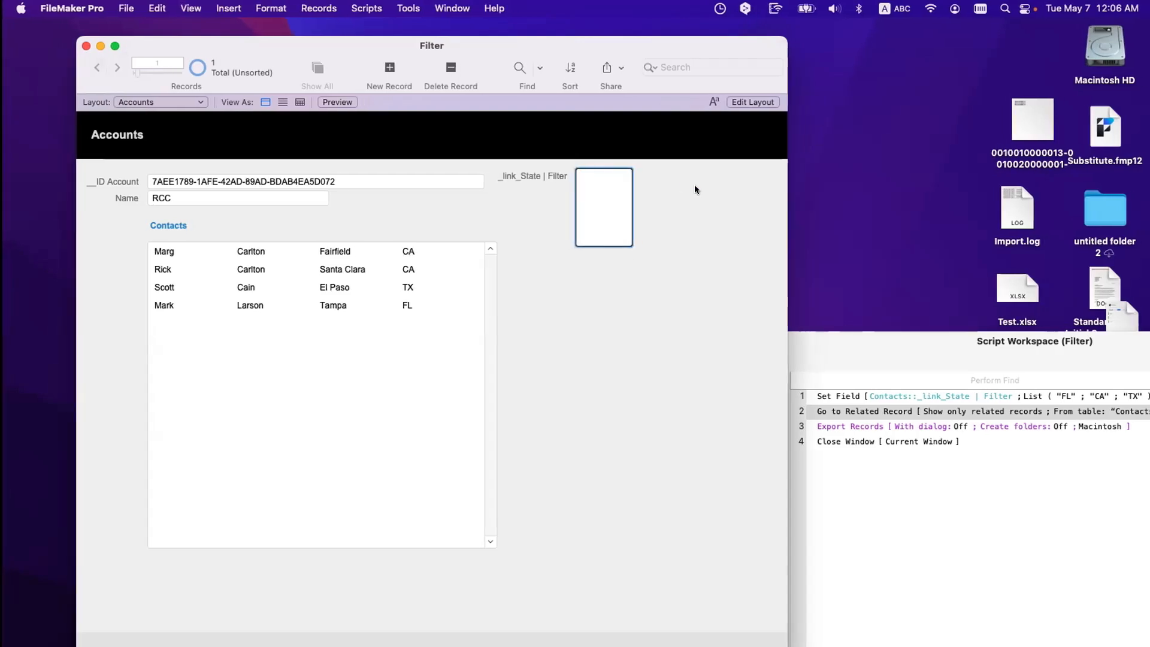
# Step: Set the filter to 1 and create a new account record named ACME
pyautogui.write('1')
pyautogui.click(687, 178)
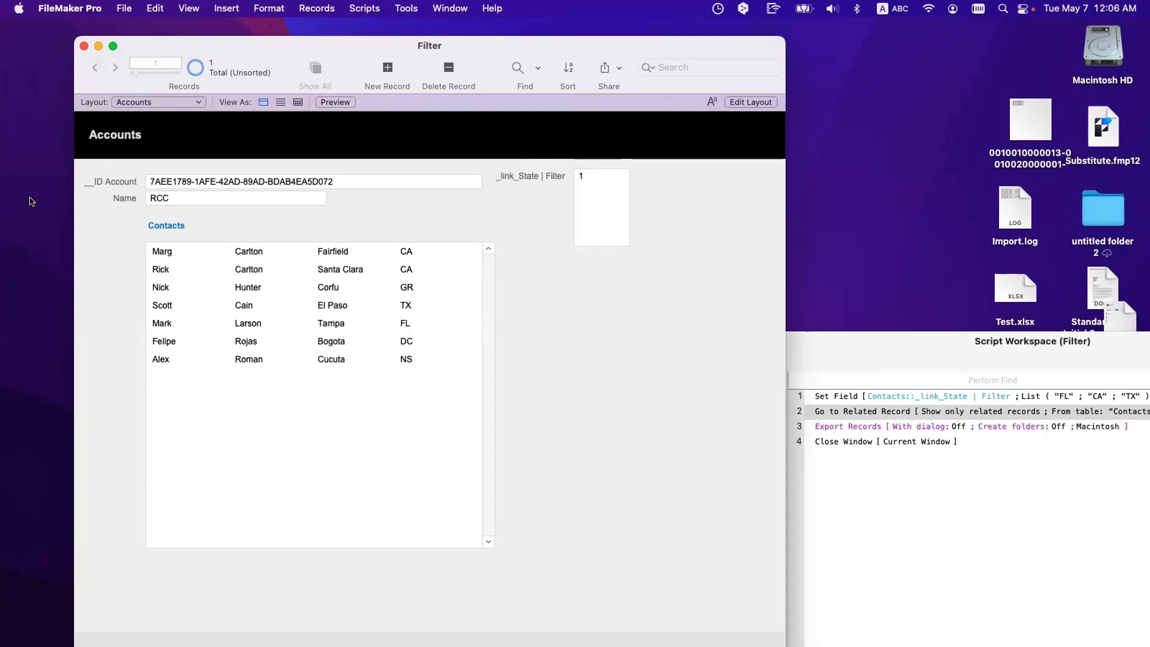
pyautogui.click(376, 73)
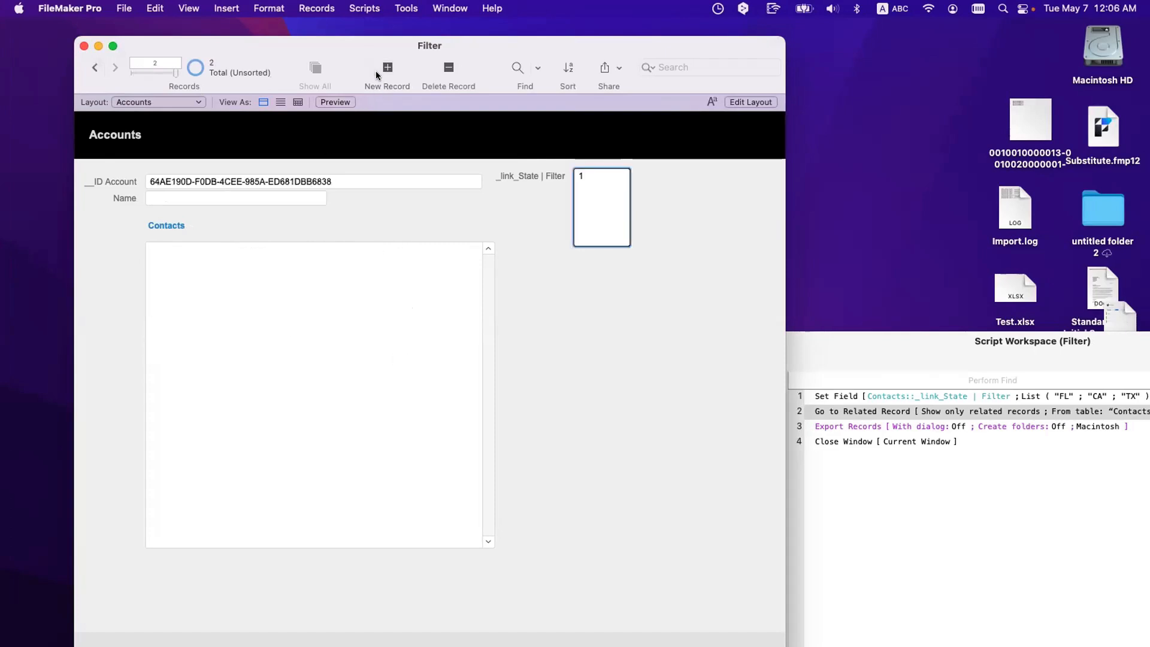
pyautogui.click(172, 193)
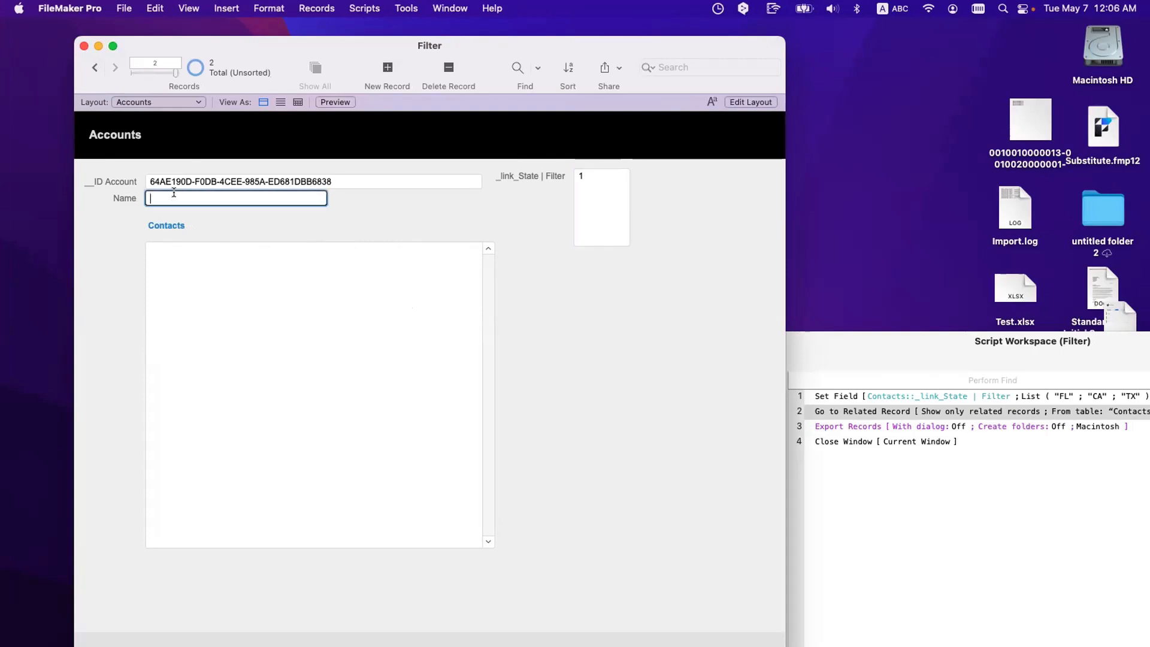
pyautogui.write('ACME')
pyautogui.click(248, 221)
# Step: Add a portal contact with first and last name, city San Francisco, state CA
pyautogui.click(203, 252)
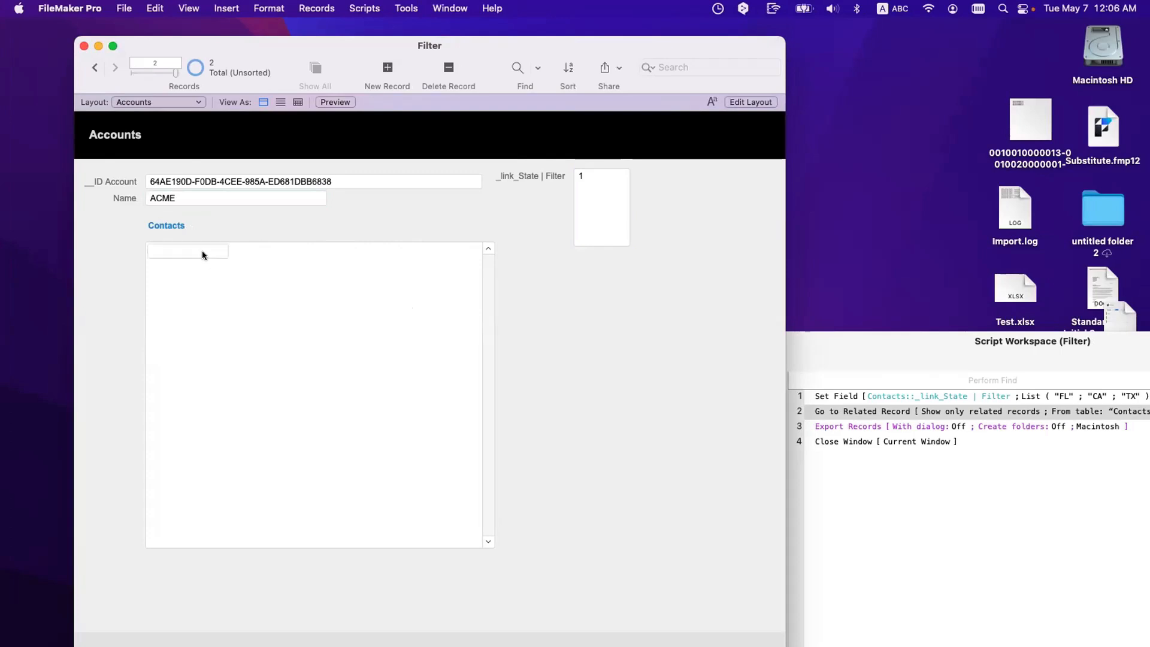
pyautogui.write('An')
pyautogui.press('BackSpace')
pyautogui.press('BackSpace')
pyautogui.write('Anakyn')
pyautogui.press('Tab')
pyautogui.write('Skywalker')
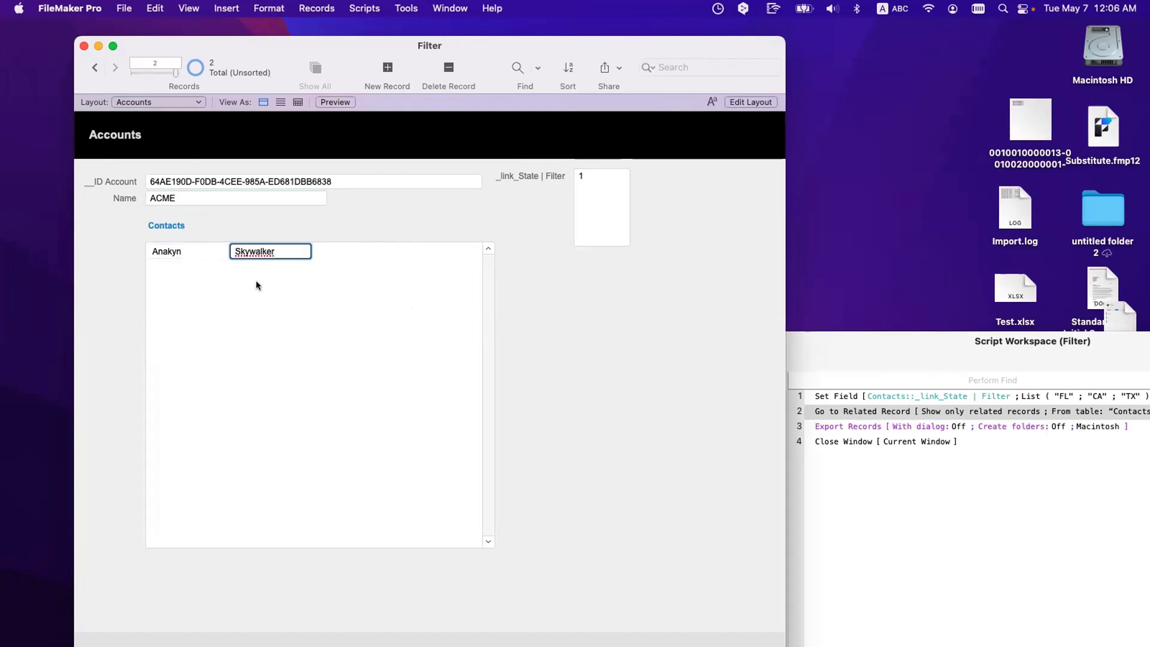
pyautogui.click(336, 254)
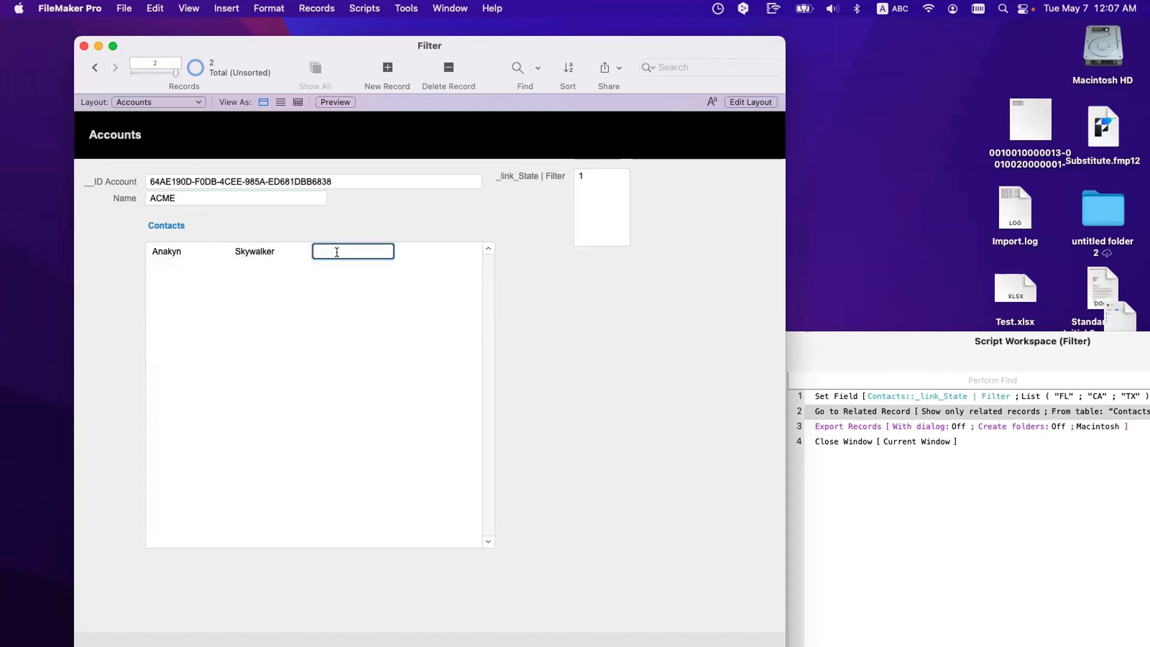
pyautogui.write('San Francisco')
pyautogui.click(407, 251)
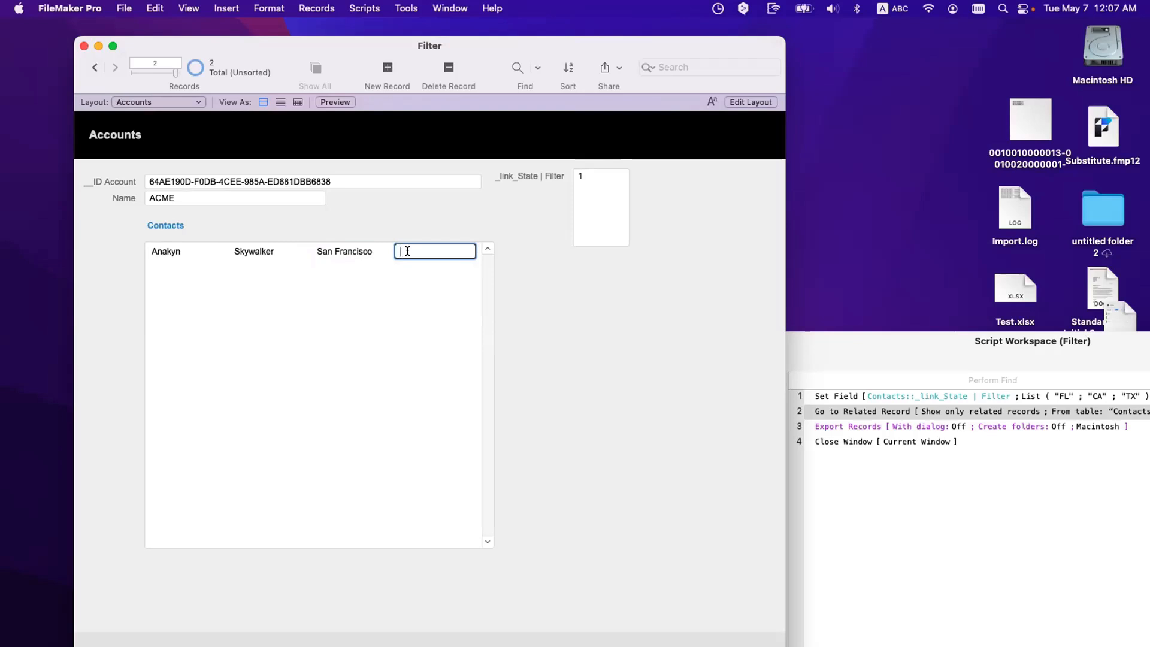
pyautogui.write('CA')
pyautogui.click(247, 266)
# Step: Add a second contact with first and last name in Le Var, FR, then go to the other account
pyautogui.click(208, 263)
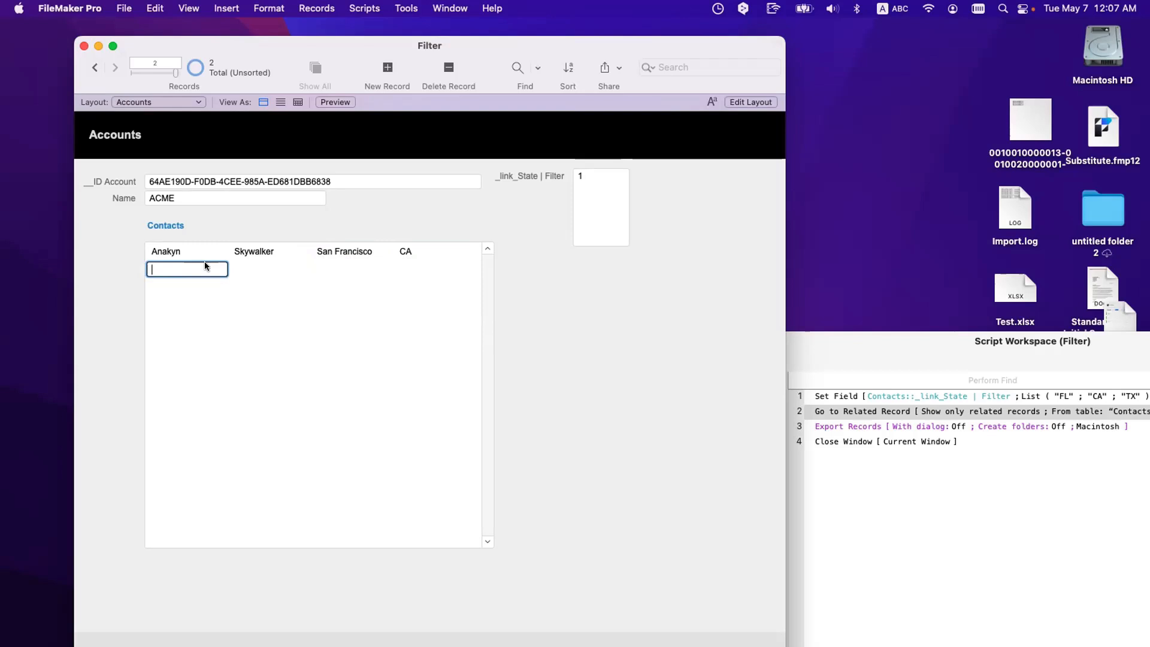
pyautogui.write('Jean-Luc')
pyautogui.press('Tab')
pyautogui.write('Picard')
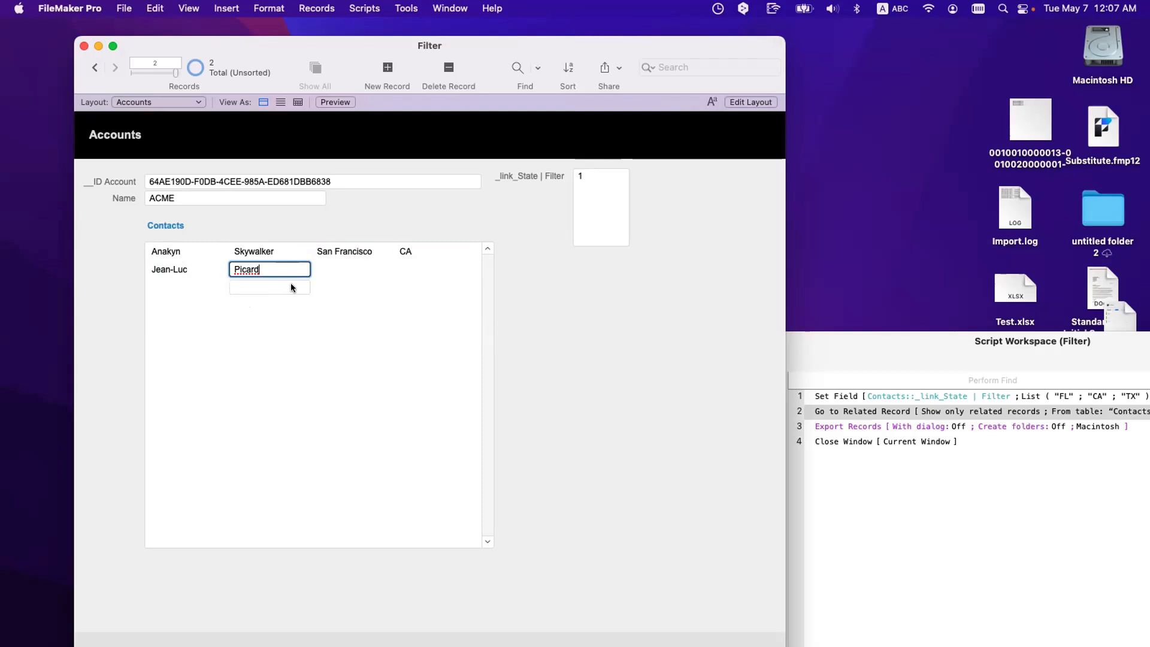
pyautogui.click(335, 267)
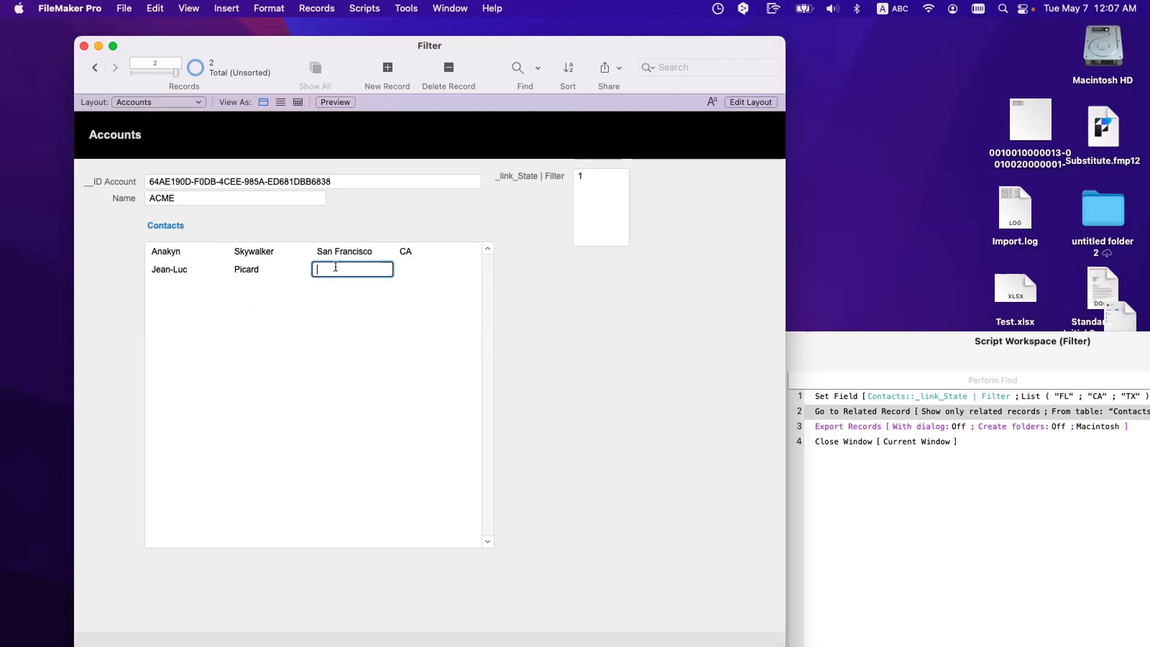
pyautogui.write('Le Var')
pyautogui.click(420, 270)
pyautogui.write('FR')
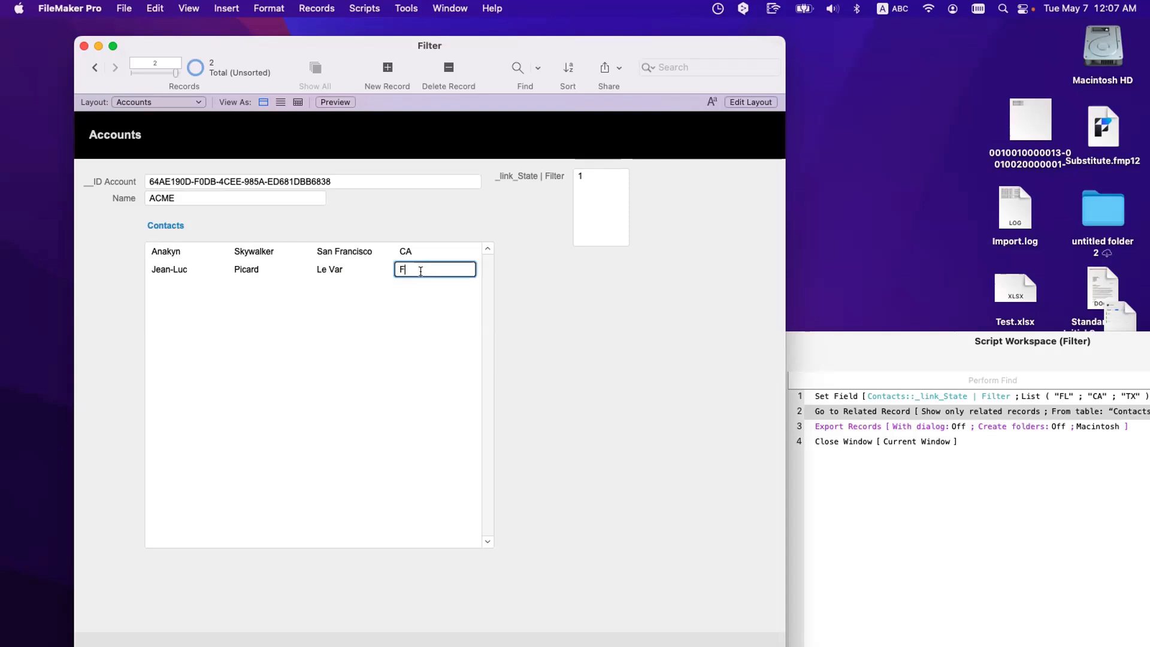
pyautogui.click(453, 340)
pyautogui.click(588, 188)
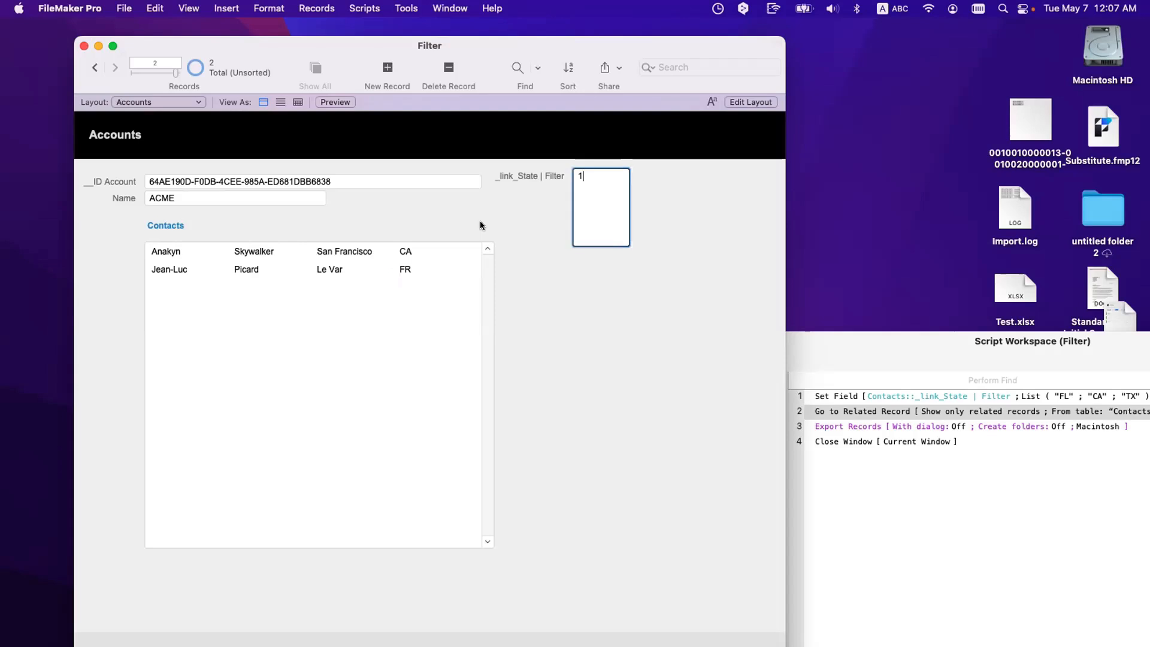
pyautogui.click(480, 222)
pyautogui.click(94, 68)
# Step: Flip between the RCC and ACME account records to compare their related contacts
pyautogui.click(114, 68)
pyautogui.click(91, 67)
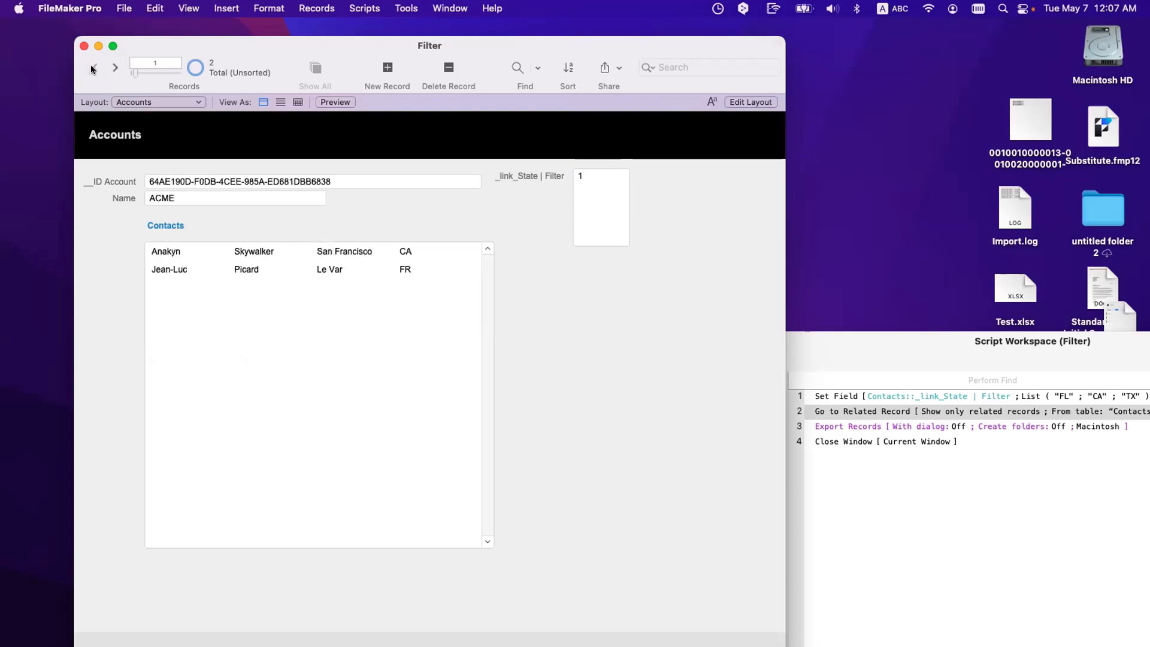
pyautogui.click(111, 69)
pyautogui.click(95, 69)
pyautogui.click(113, 69)
pyautogui.click(95, 69)
# Step: Replace the RCC account's _link_State | Filter value with CA
pyautogui.click(590, 175)
pyautogui.doubleClick(591, 174)
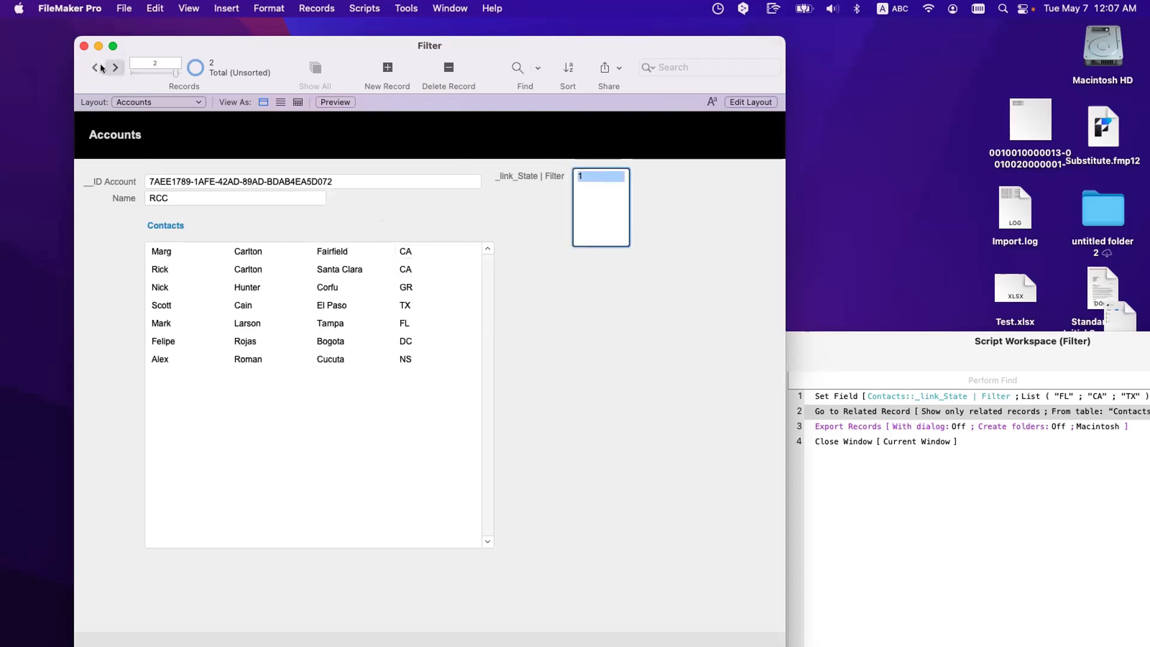
pyautogui.click(114, 68)
pyautogui.click(95, 68)
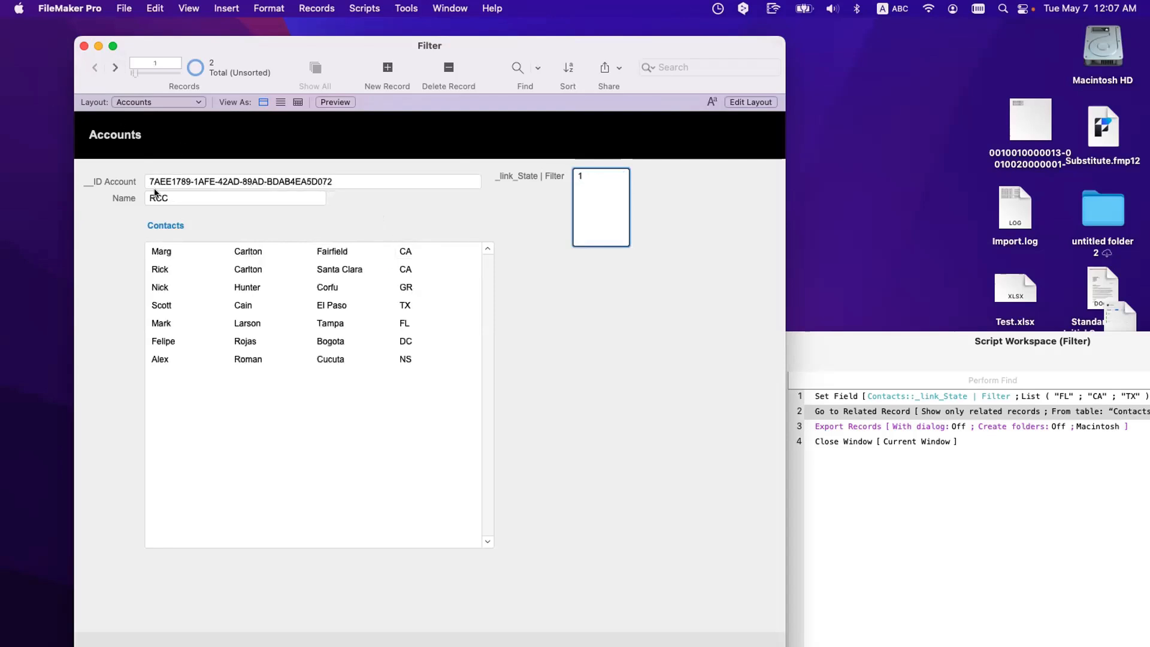
pyautogui.doubleClick(590, 197)
pyautogui.write('CA')
pyautogui.click(602, 378)
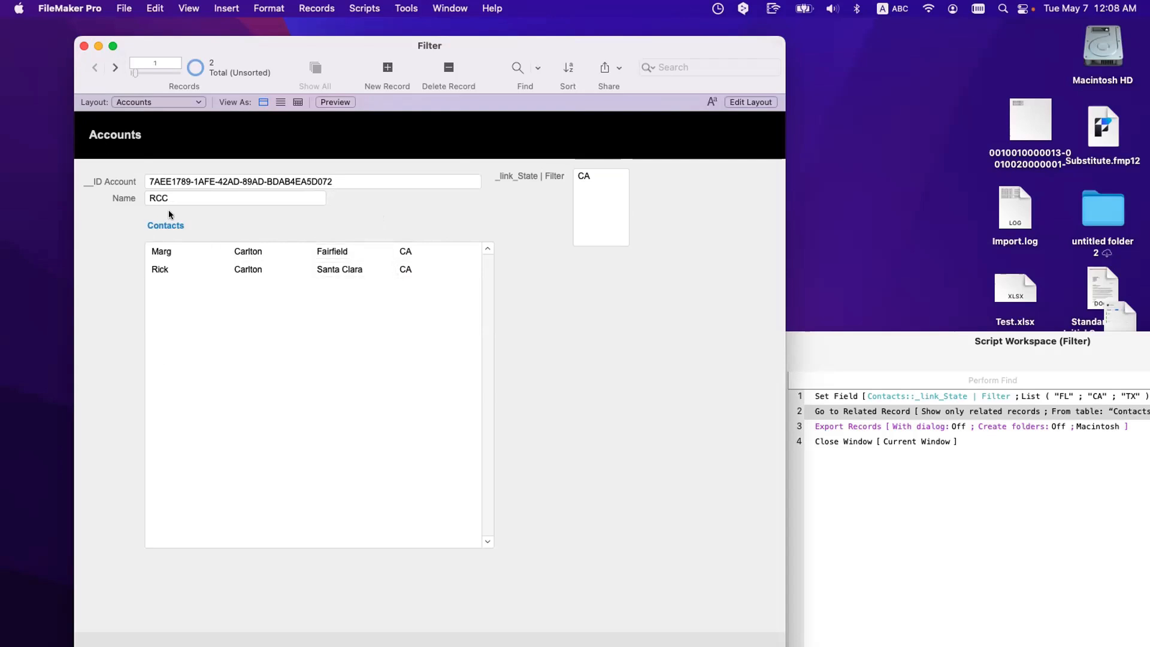
# Step: Compare the ACME and RCC contacts portals under the CA filter
pyautogui.click(114, 67)
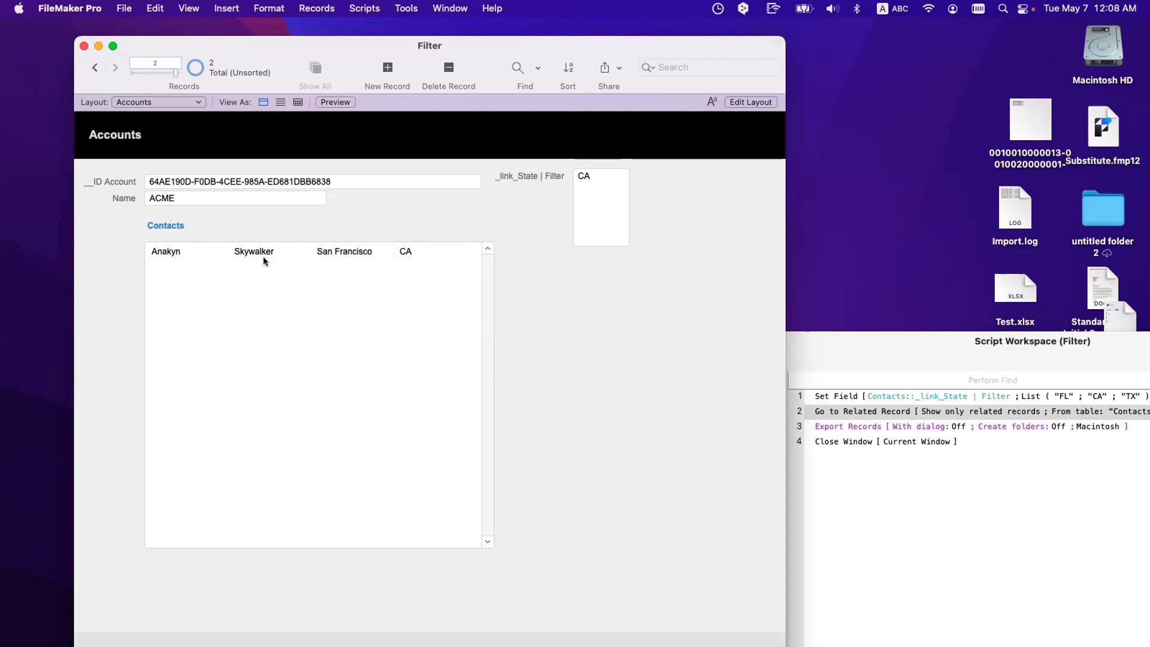
pyautogui.click(94, 67)
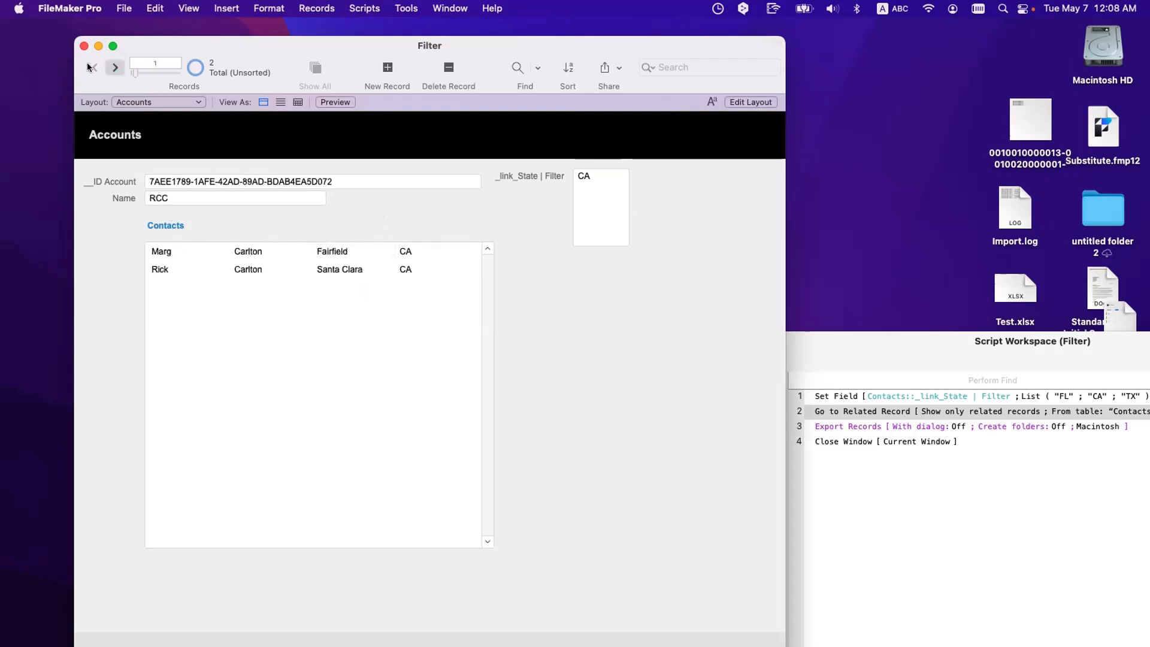
pyautogui.click(114, 67)
pyautogui.click(91, 67)
# Step: Select the ID Account values of RCC and ACME, then open the relationships graph
pyautogui.click(282, 181)
pyautogui.moveTo(343, 178); pyautogui.dragTo(100, 175)
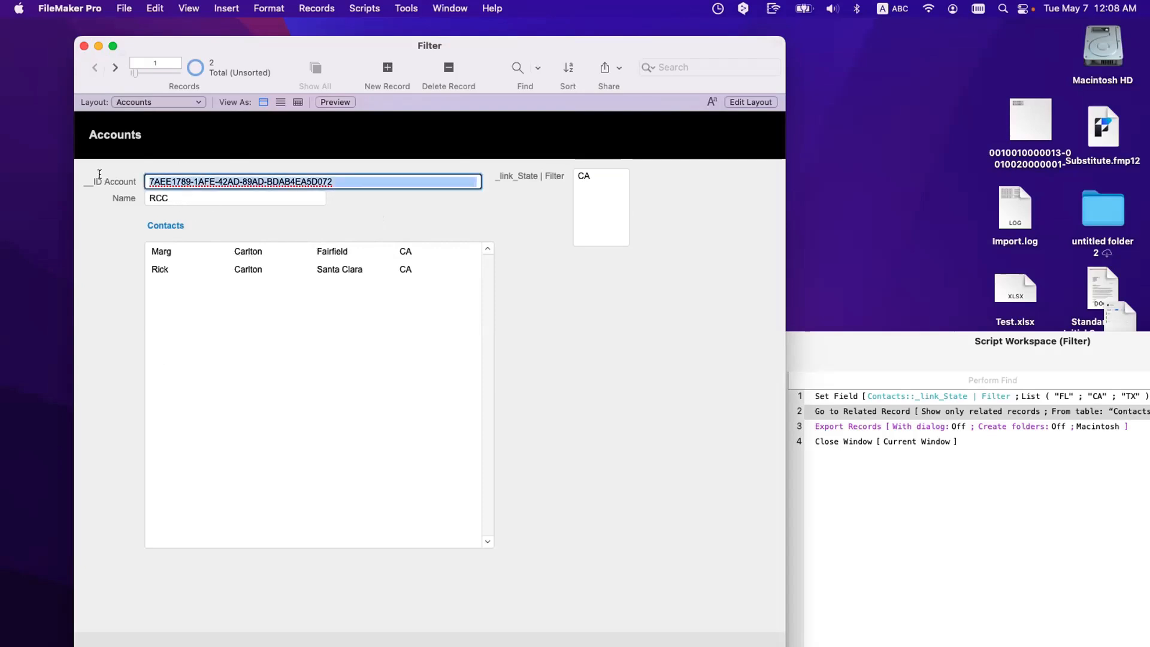
pyautogui.click(115, 67)
pyautogui.click(297, 181)
pyautogui.moveTo(350, 179); pyautogui.dragTo(118, 172)
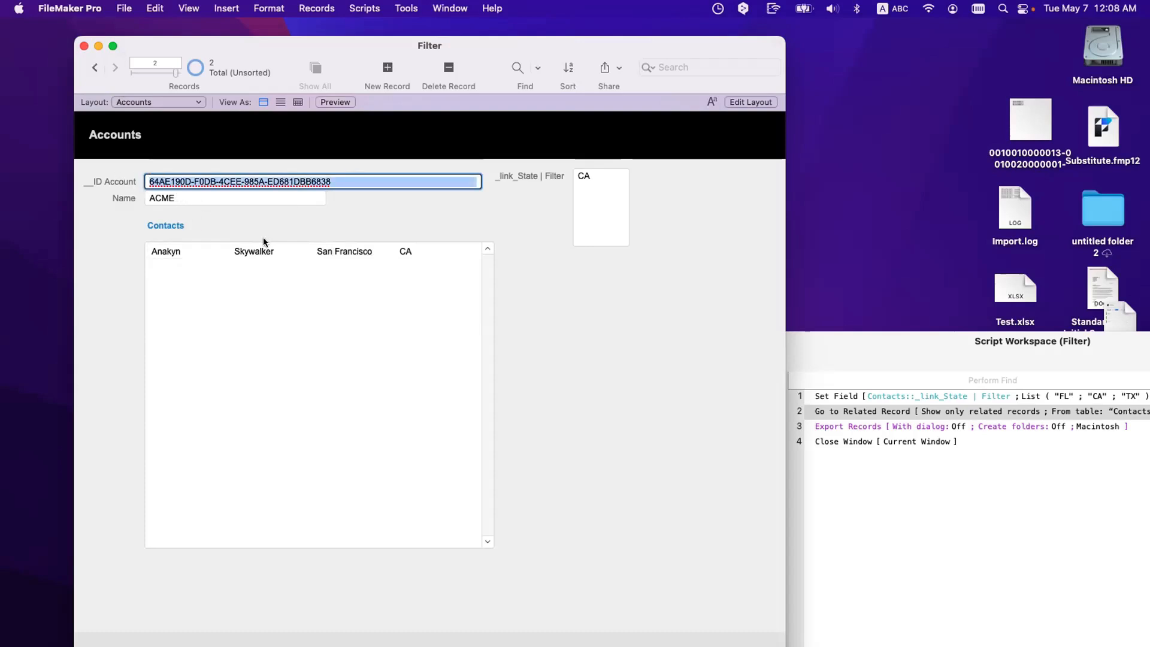
pyautogui.click(582, 208)
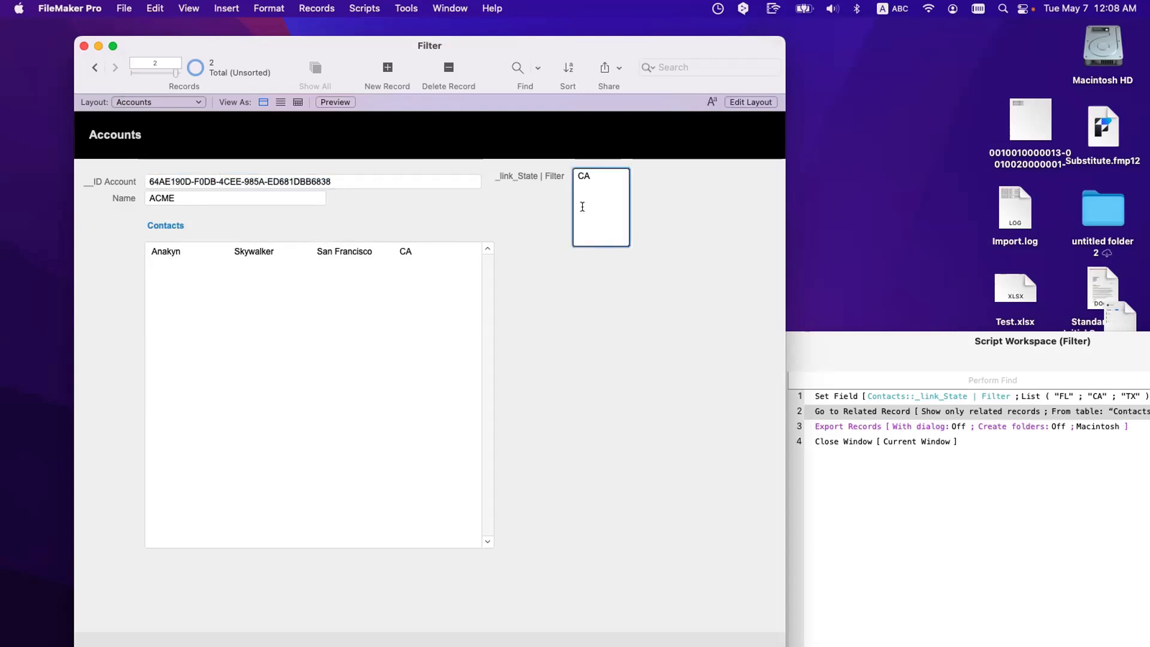
pyautogui.press('super+shift+d')
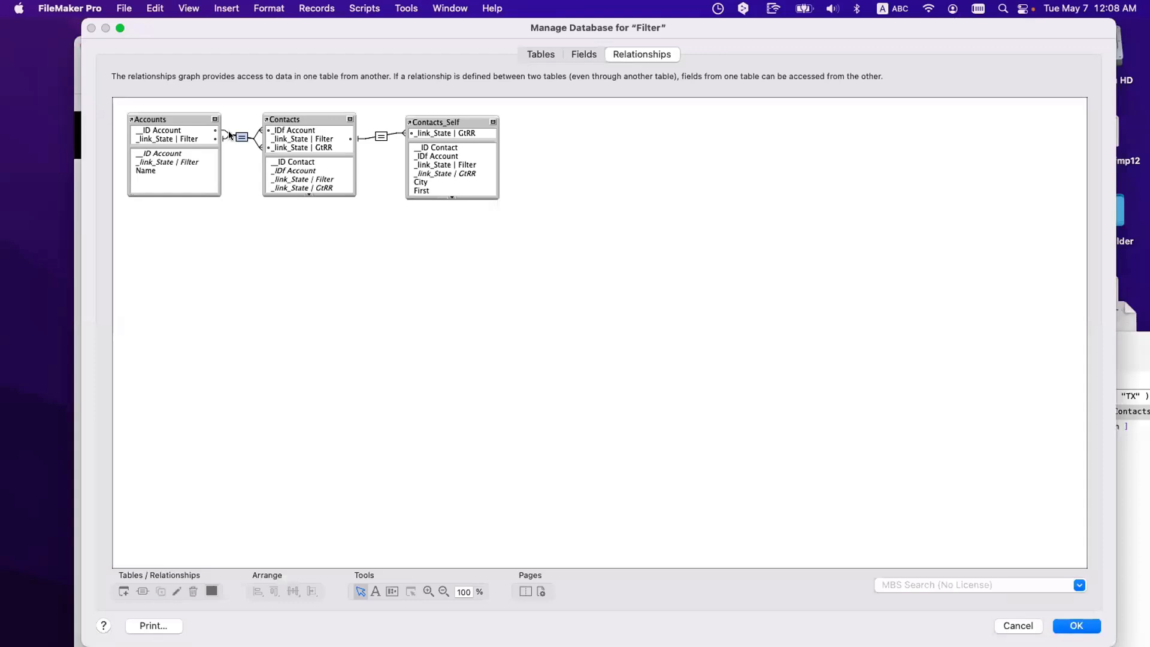
# Step: Review the Accounts–Contacts relationship's ID Account and _link_State | Filter match criteria, then close it
pyautogui.doubleClick(230, 135)
pyautogui.click(410, 445)
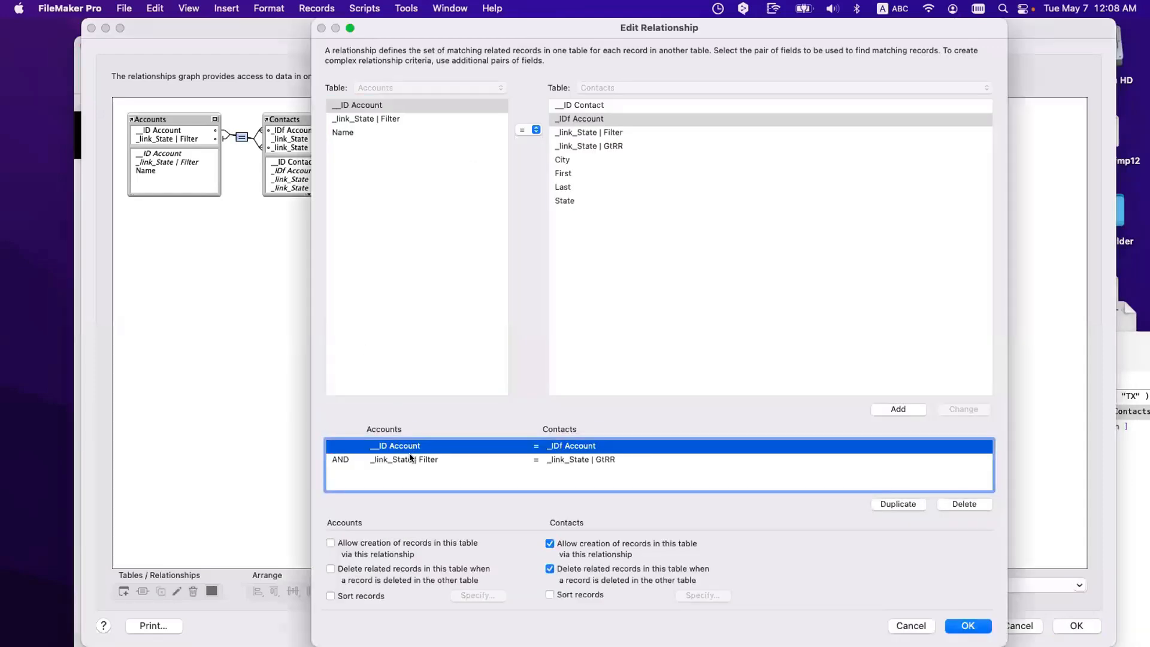
pyautogui.click(413, 460)
pyautogui.press('Return')
pyautogui.press('Return')
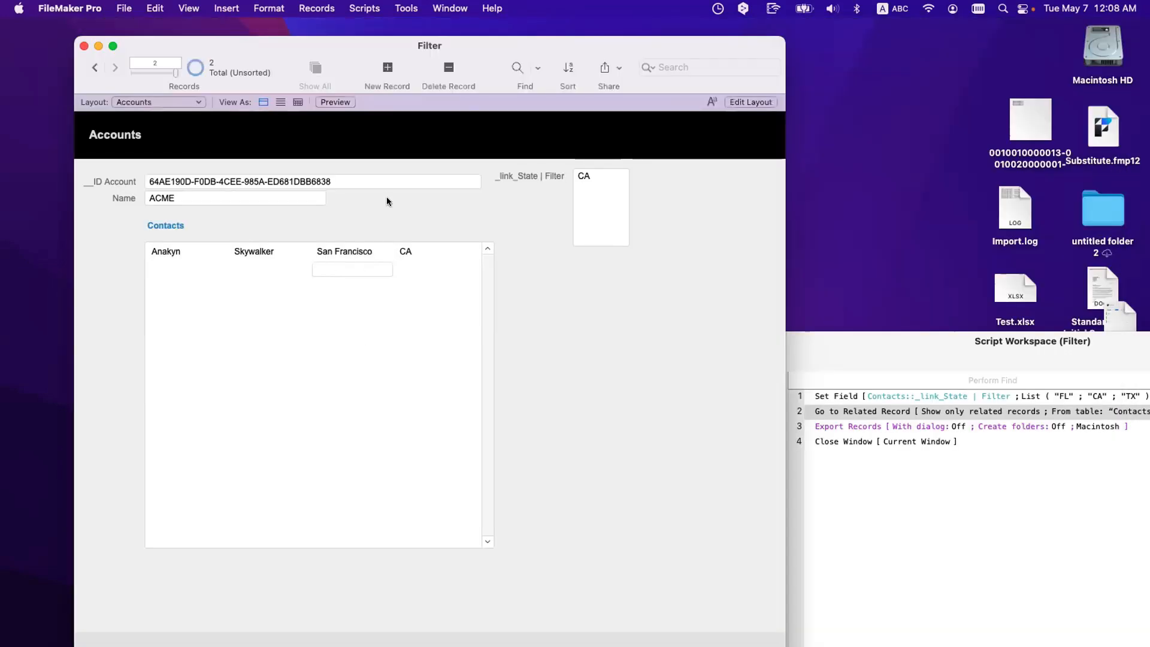
# Step: Change the filter from CA to 1 and return to the RCC account record
pyautogui.click(594, 178)
pyautogui.press('super+a')
pyautogui.write('1')
pyautogui.click(650, 219)
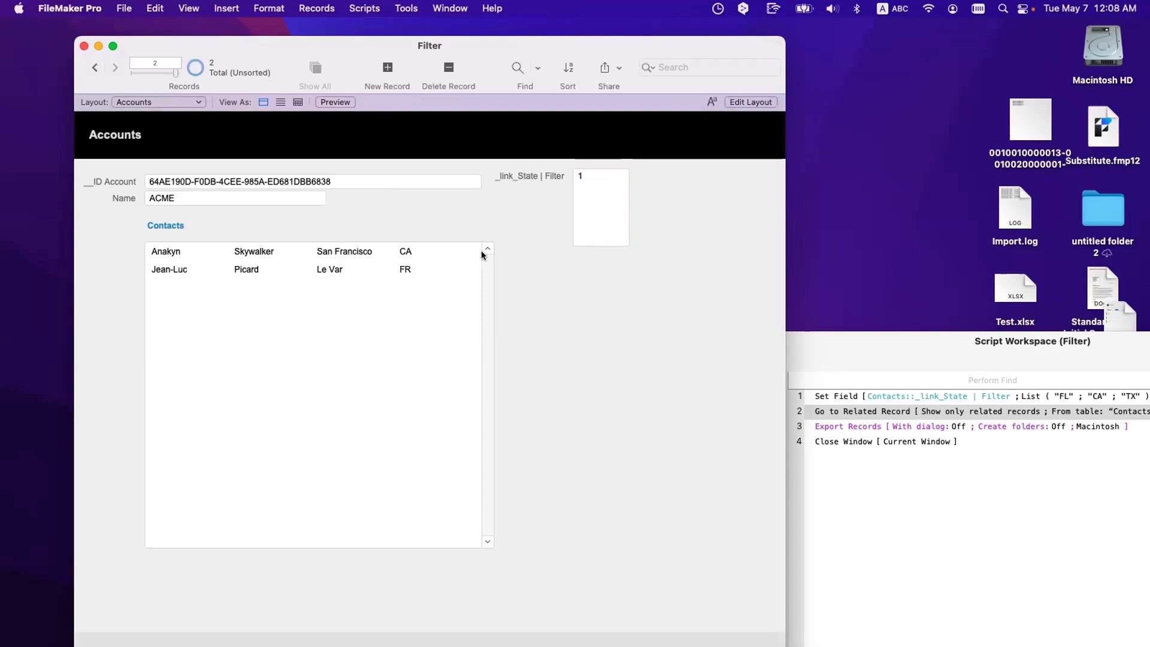
pyautogui.click(97, 67)
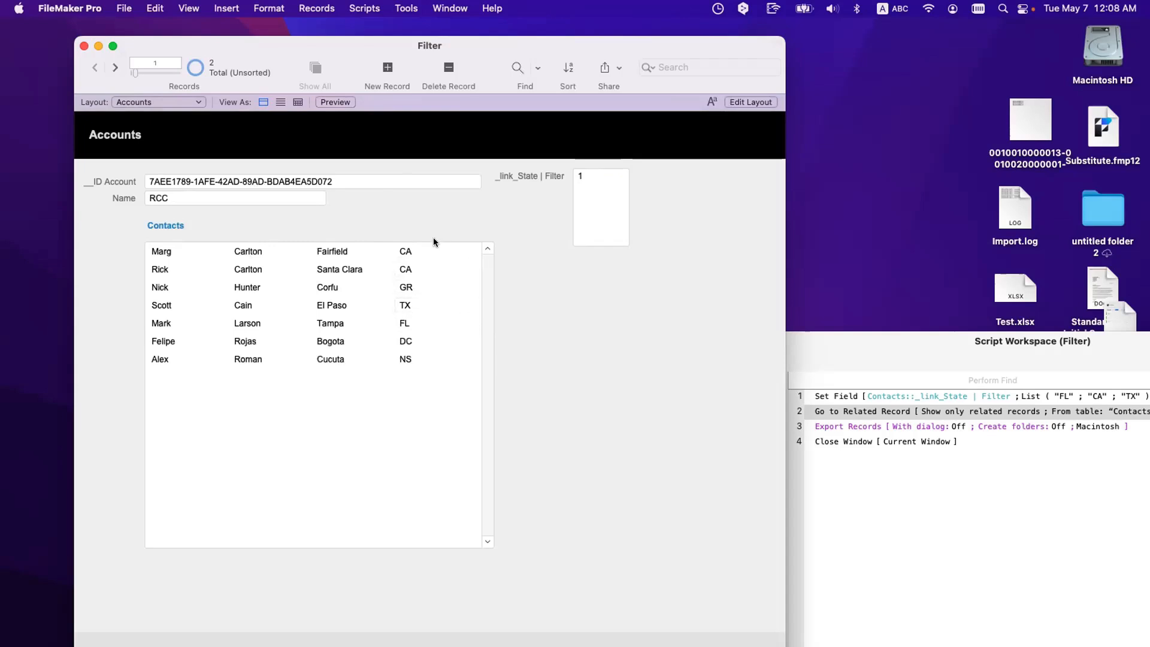
pyautogui.click(603, 172)
pyautogui.press('super+a')
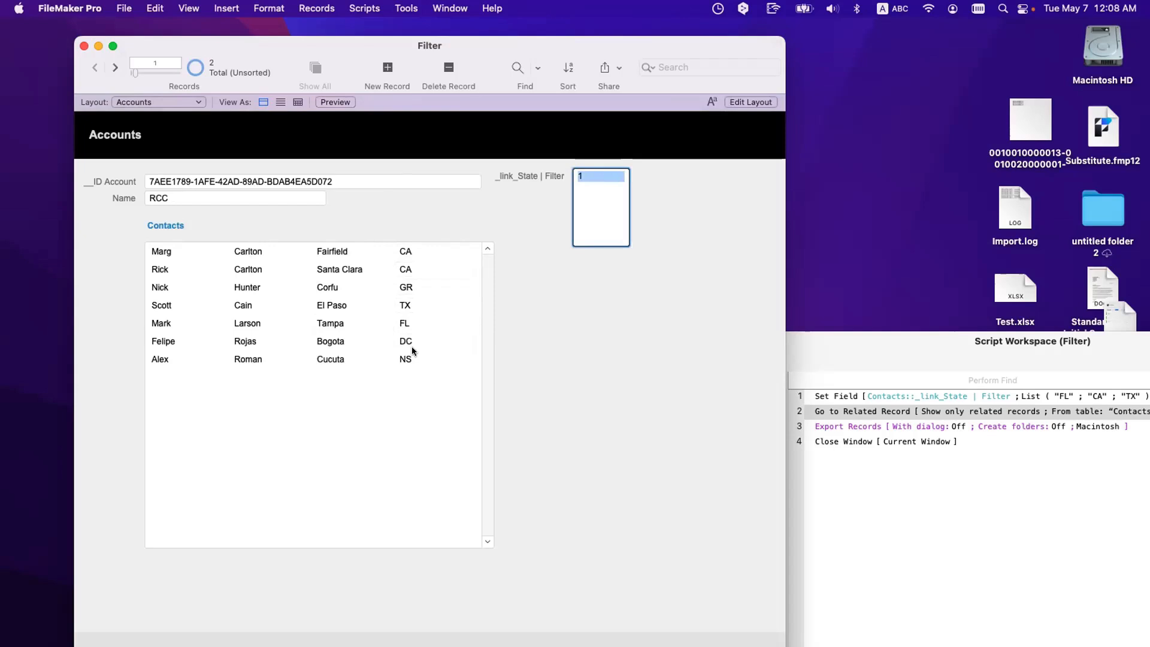
# Step: On the Contacts layout, delete CA and TX from the filter, leaving FL, and run GtRR
pyautogui.click(134, 100)
pyautogui.click(136, 116)
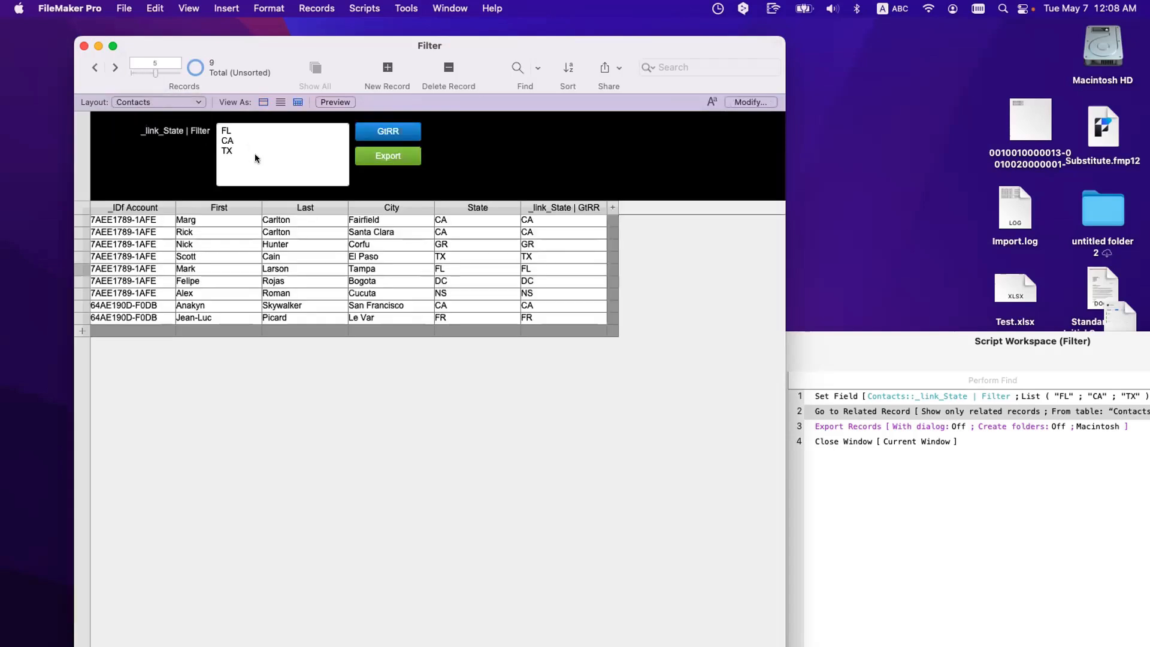
pyautogui.hotkey('shift', 'Up')
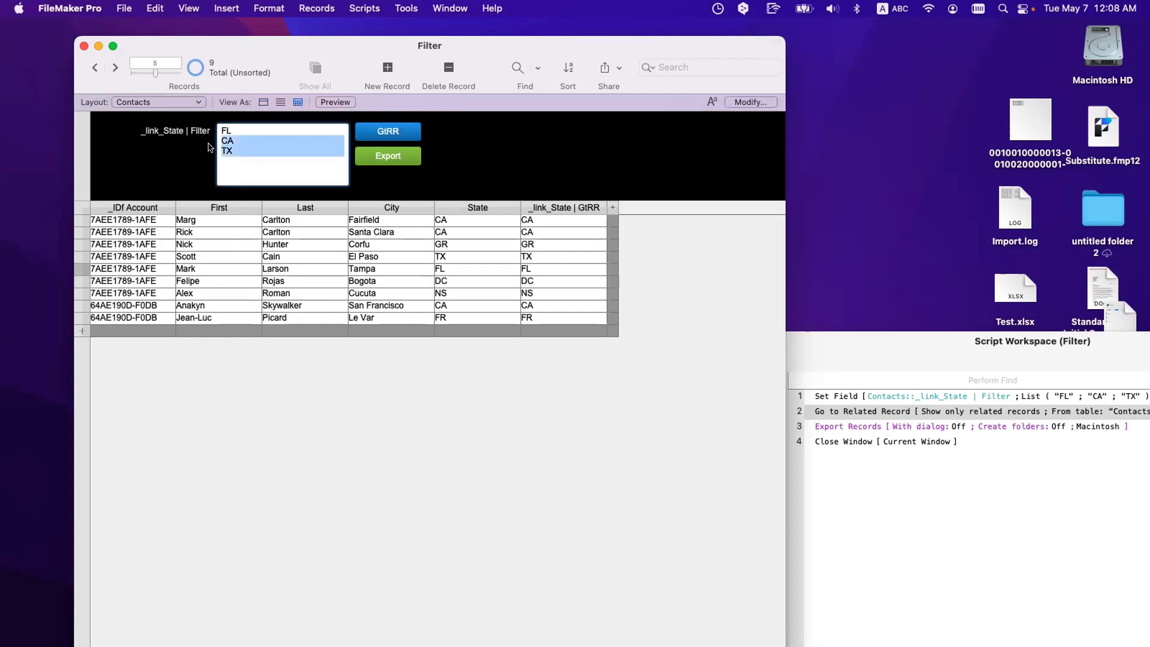
pyautogui.press('BackSpace')
pyautogui.click(395, 130)
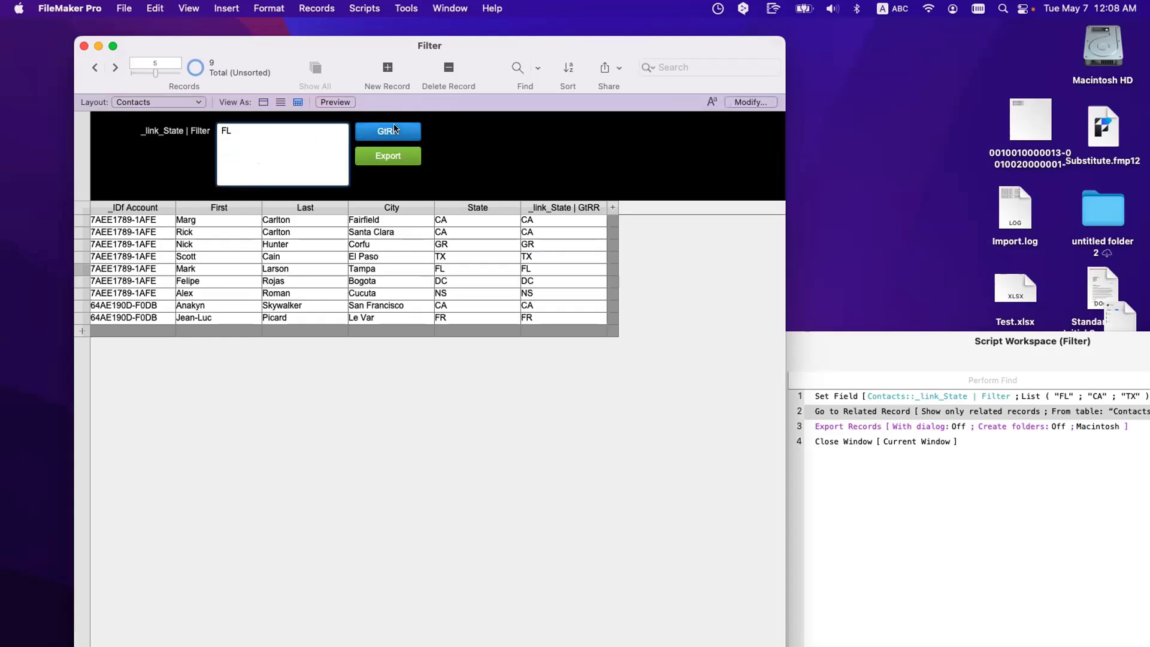
# Step: Show all nine contact records and return to the Accounts layout
pyautogui.click(315, 67)
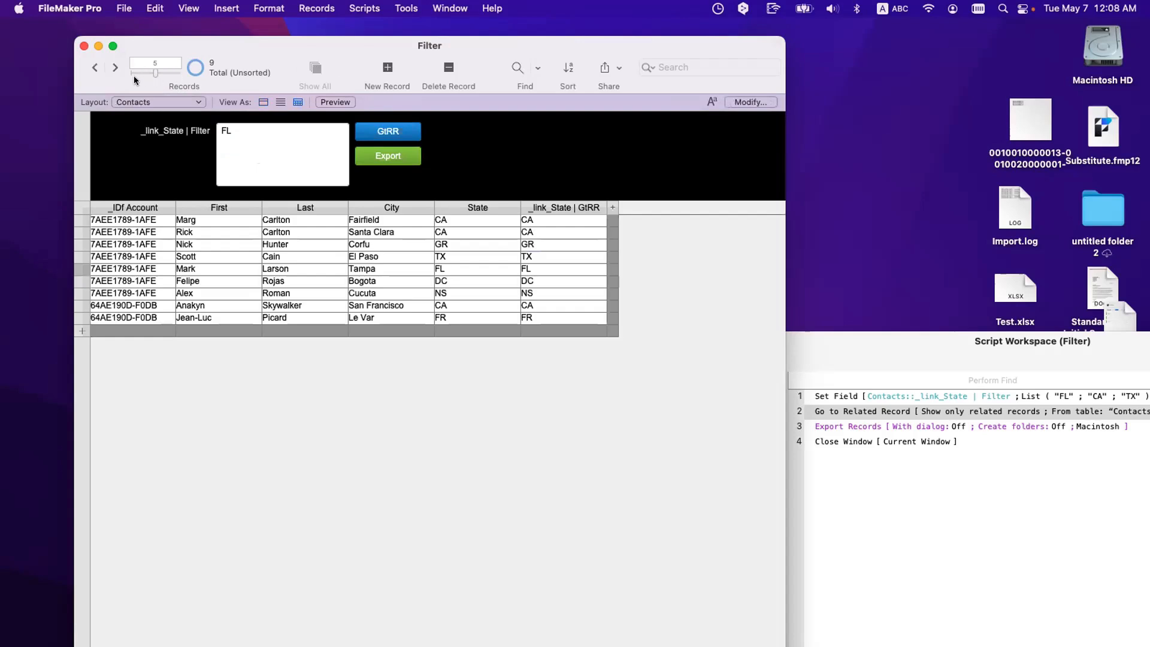
pyautogui.click(121, 99)
pyautogui.click(122, 90)
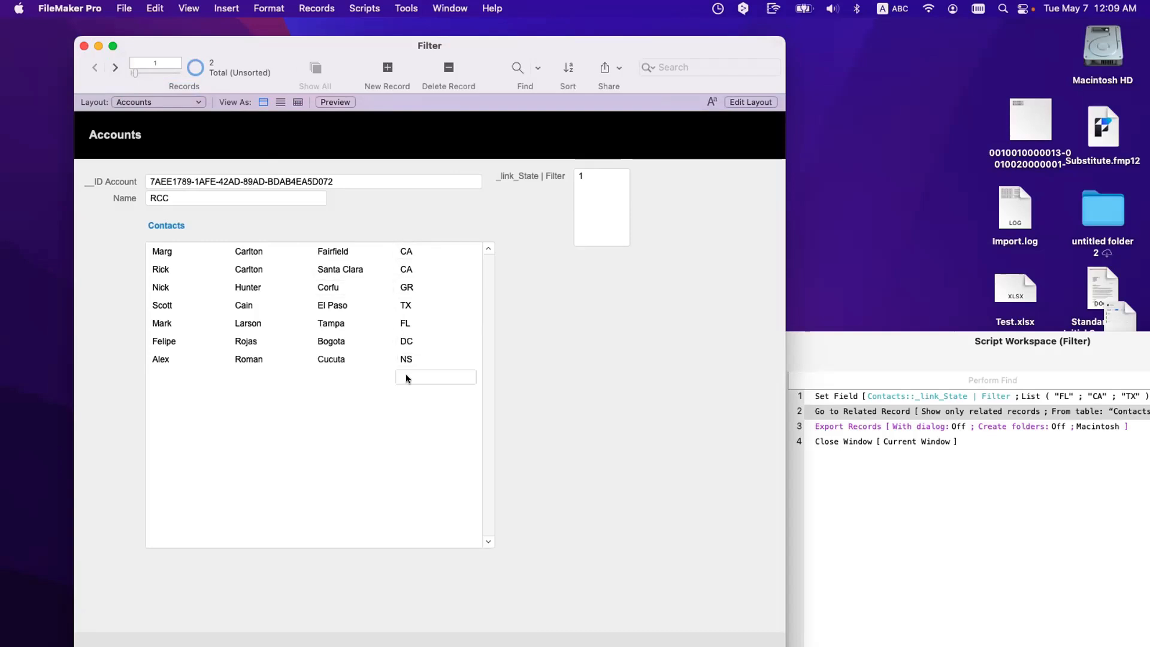
pyautogui.press('super+o')
pyautogui.press('Escape')
pyautogui.press('super+l')
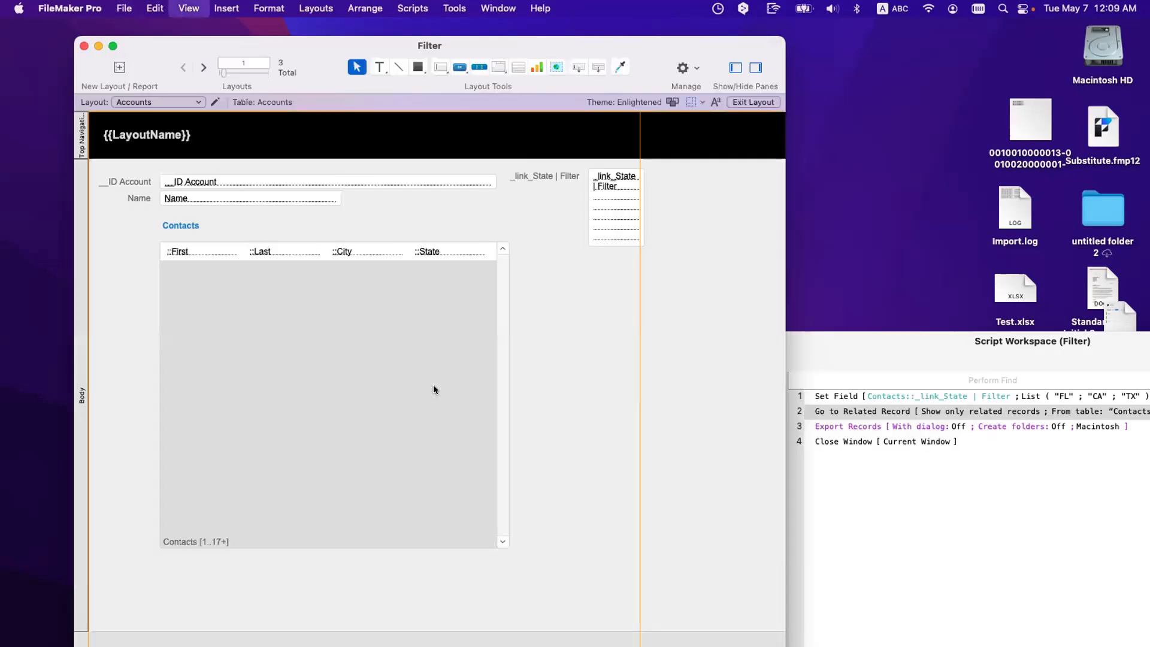
pyautogui.doubleClick(515, 365)
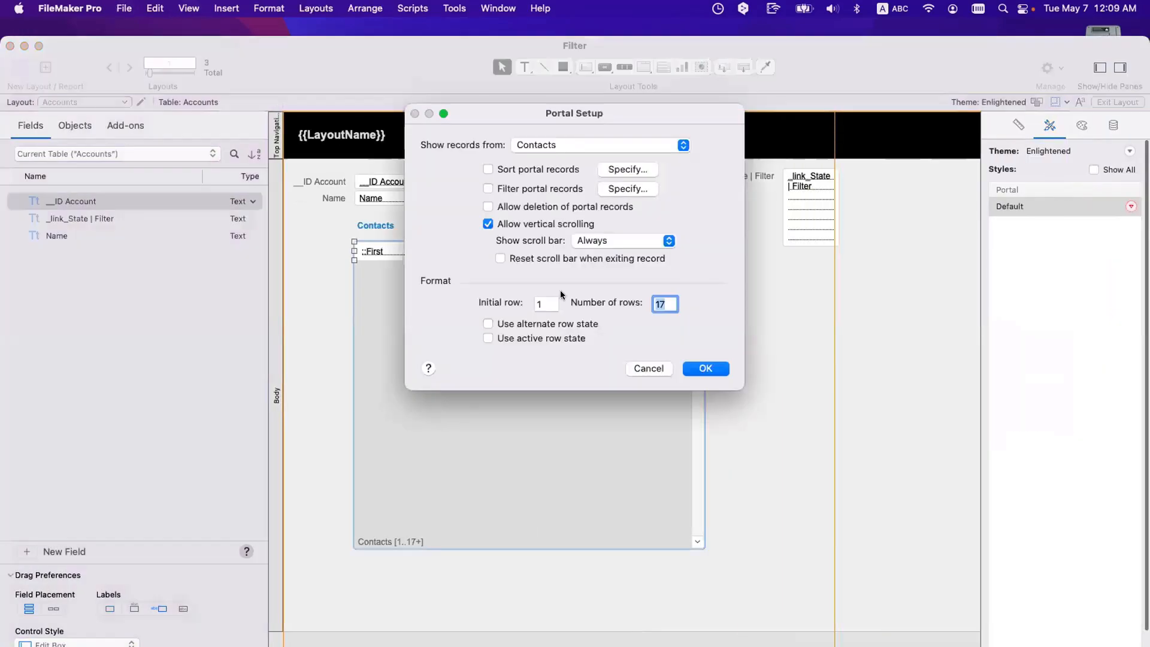
pyautogui.click(628, 188)
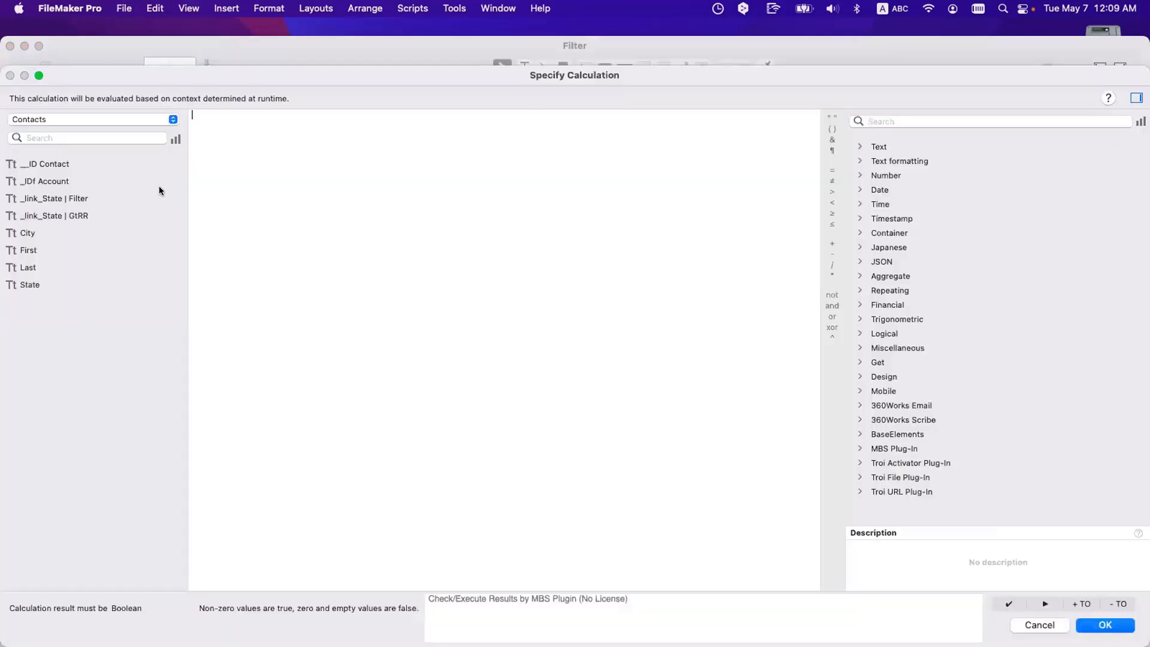
pyautogui.press('Escape')
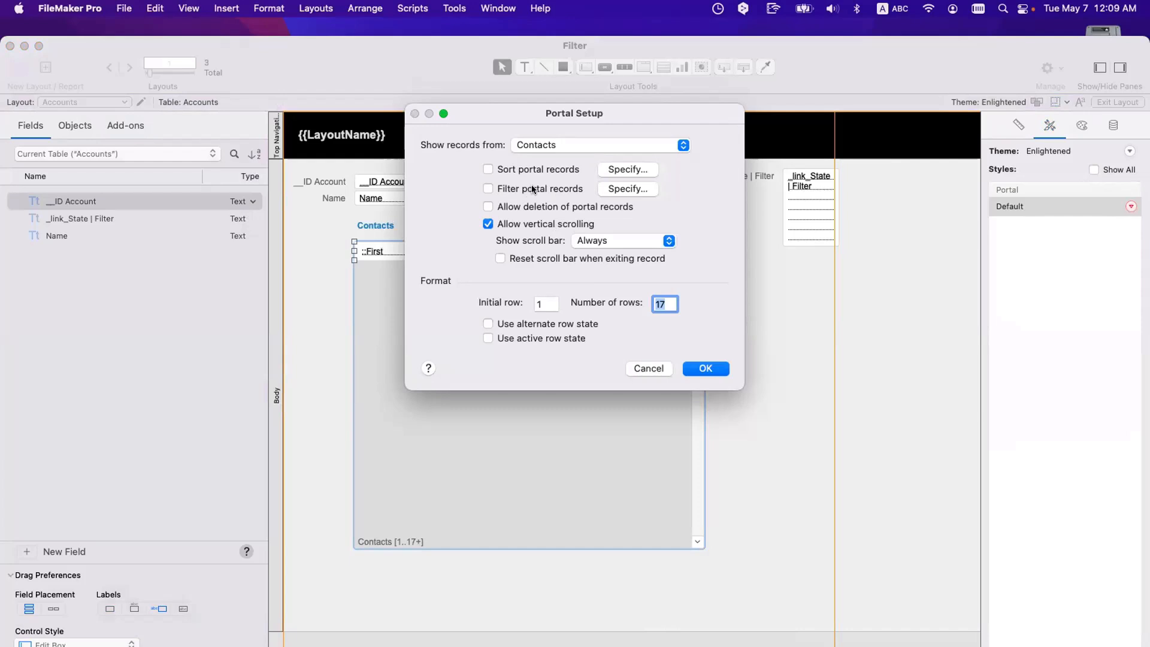
pyautogui.press('Return')
pyautogui.press('super+b')
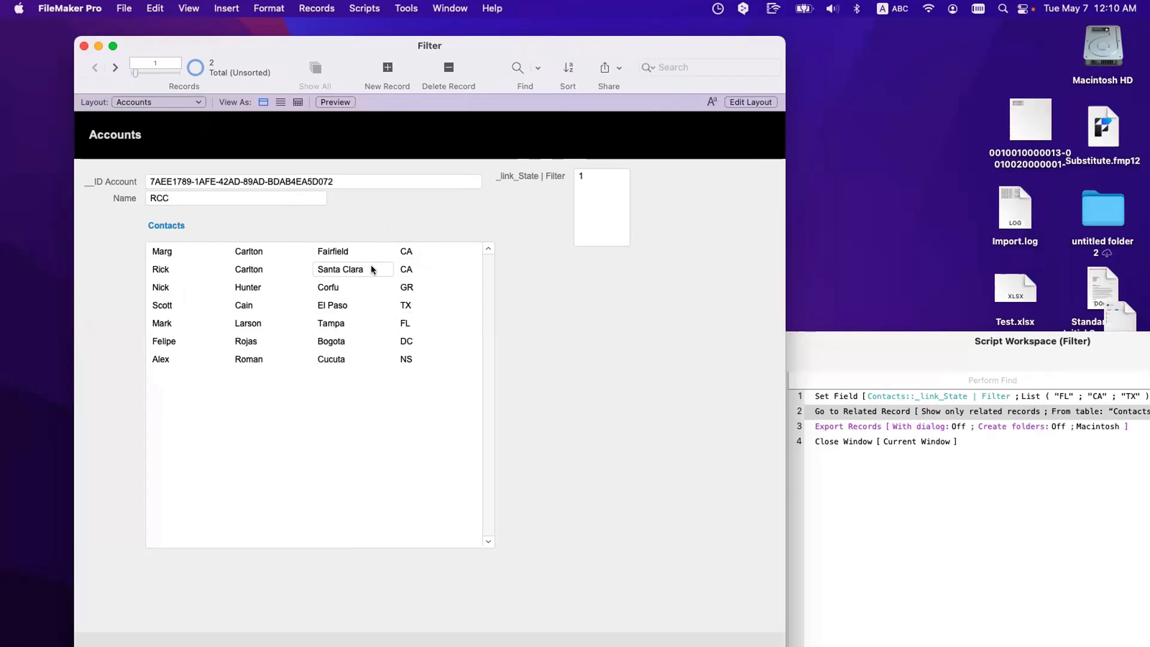
# Step: In Layout mode, tick Filter portal records in the Contacts portal setup, then cancel without a calculation
pyautogui.press('super+l')
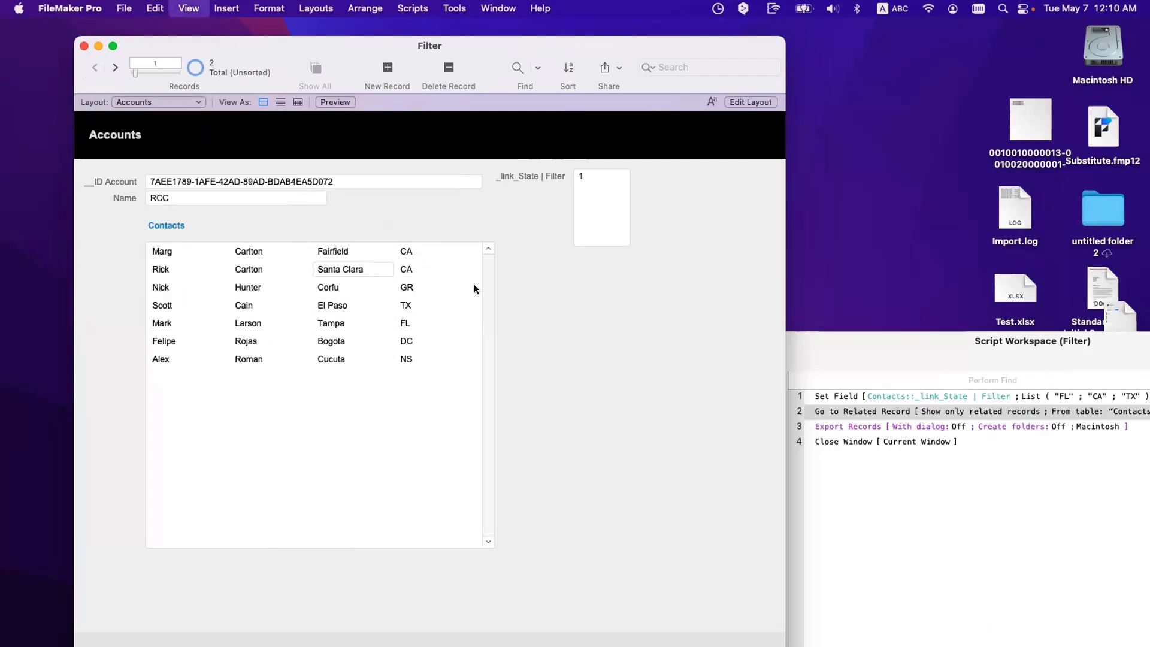
pyautogui.doubleClick(495, 300)
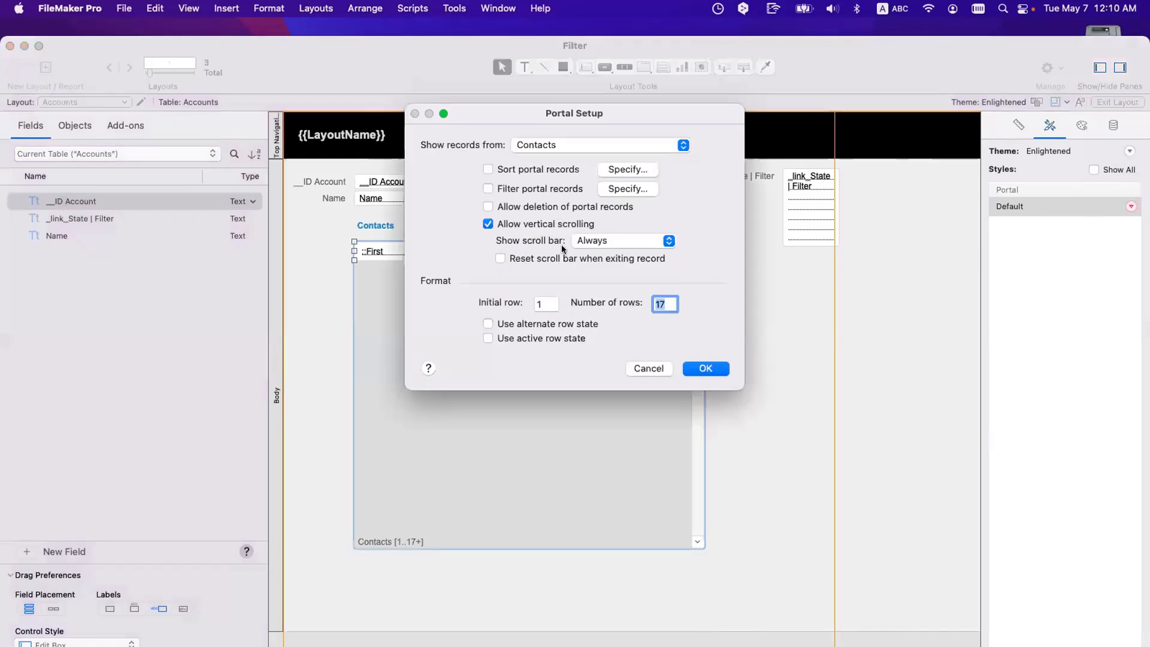
pyautogui.click(516, 188)
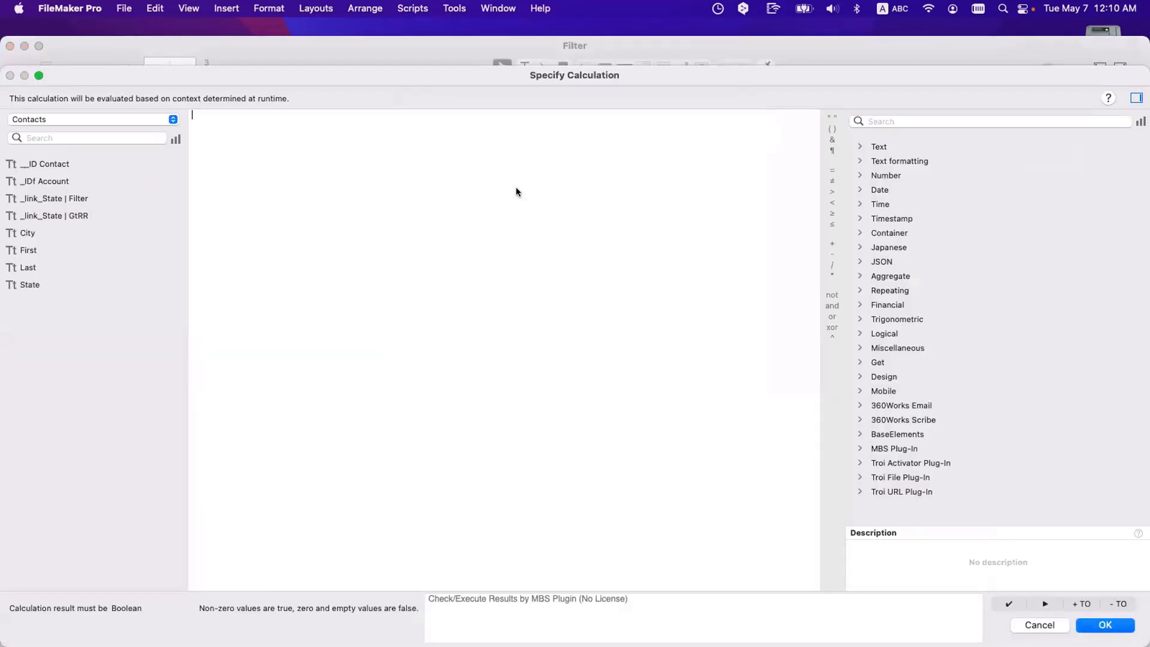
pyautogui.press('Escape')
pyautogui.press('Escape')
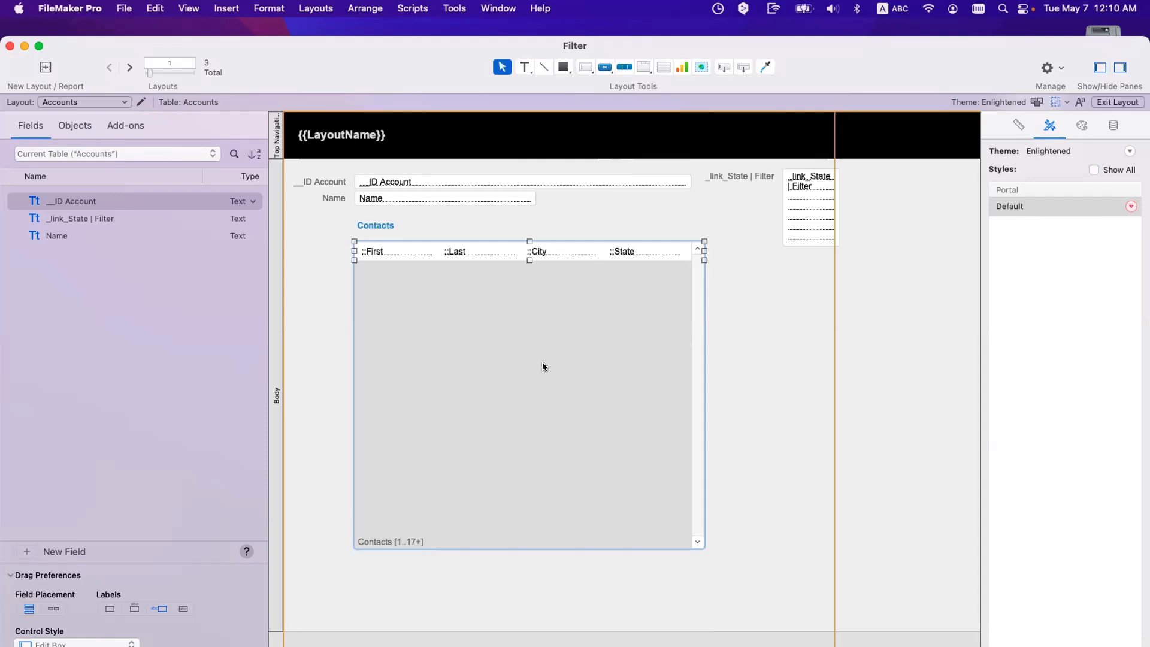
# Step: Return to Browse mode, reposition and enlarge the Filter window, and close the Script Workspace
pyautogui.press('super+b')
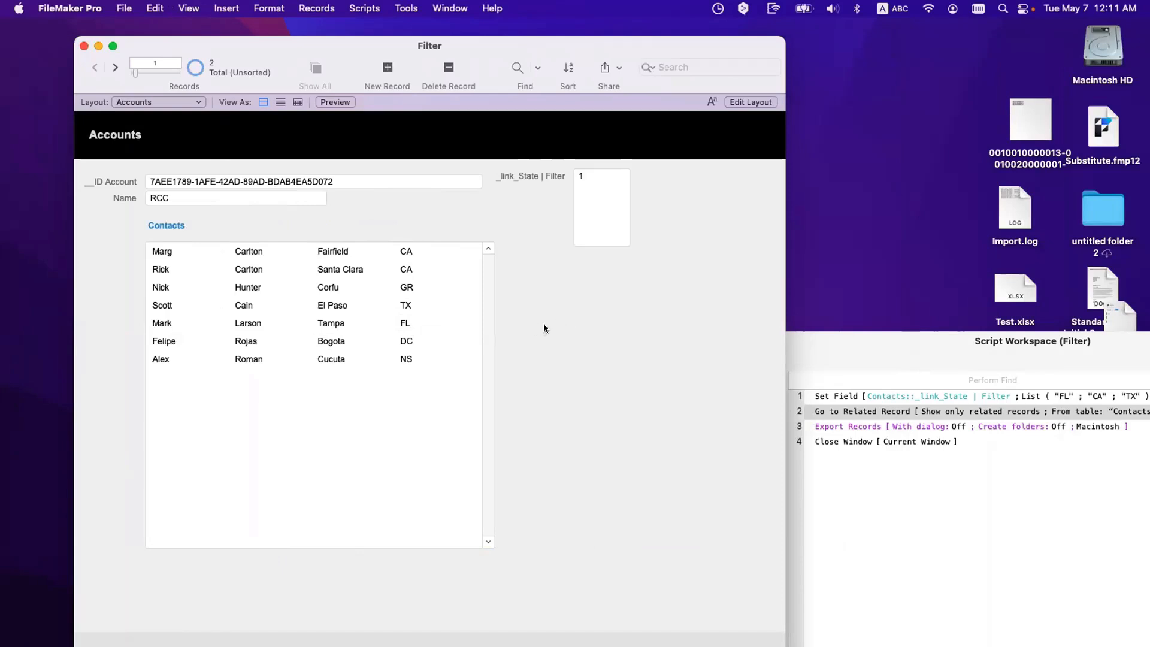
pyautogui.moveTo(379, 65); pyautogui.dragTo(372, 51)
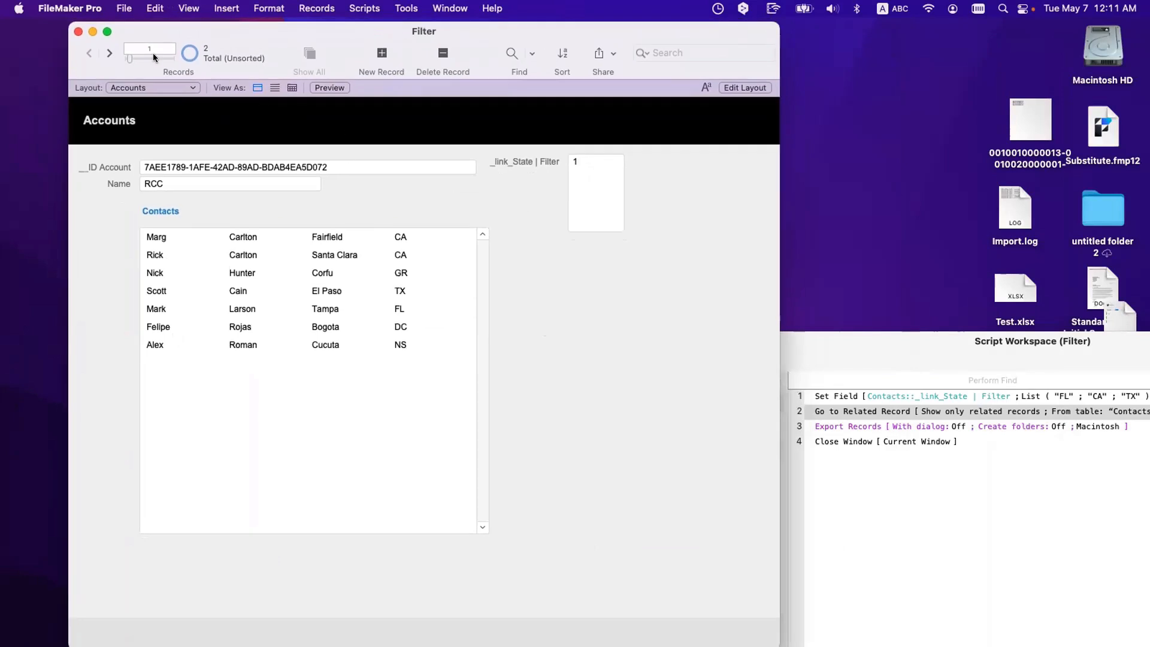
pyautogui.click(107, 32)
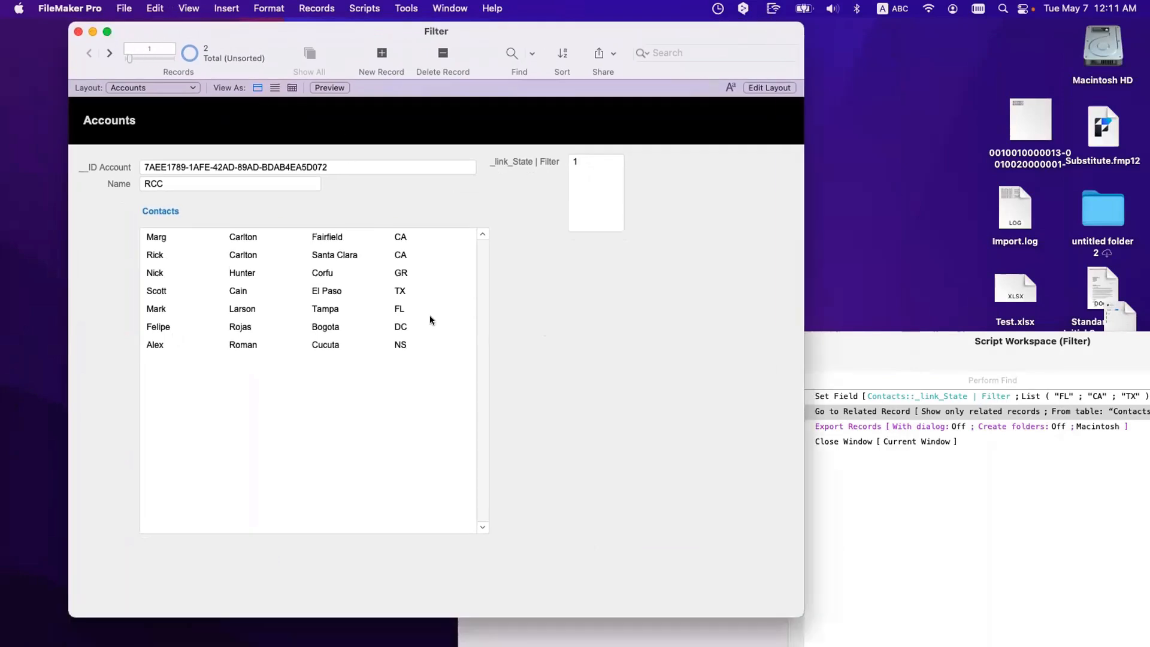
pyautogui.click(1057, 608)
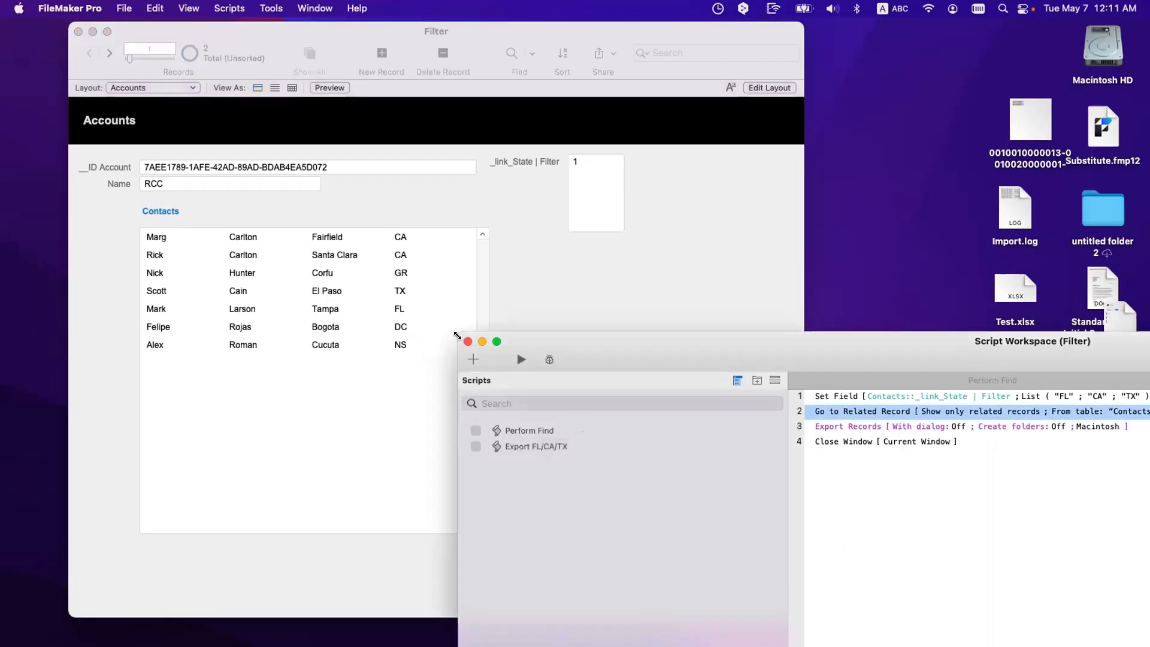
pyautogui.click(468, 342)
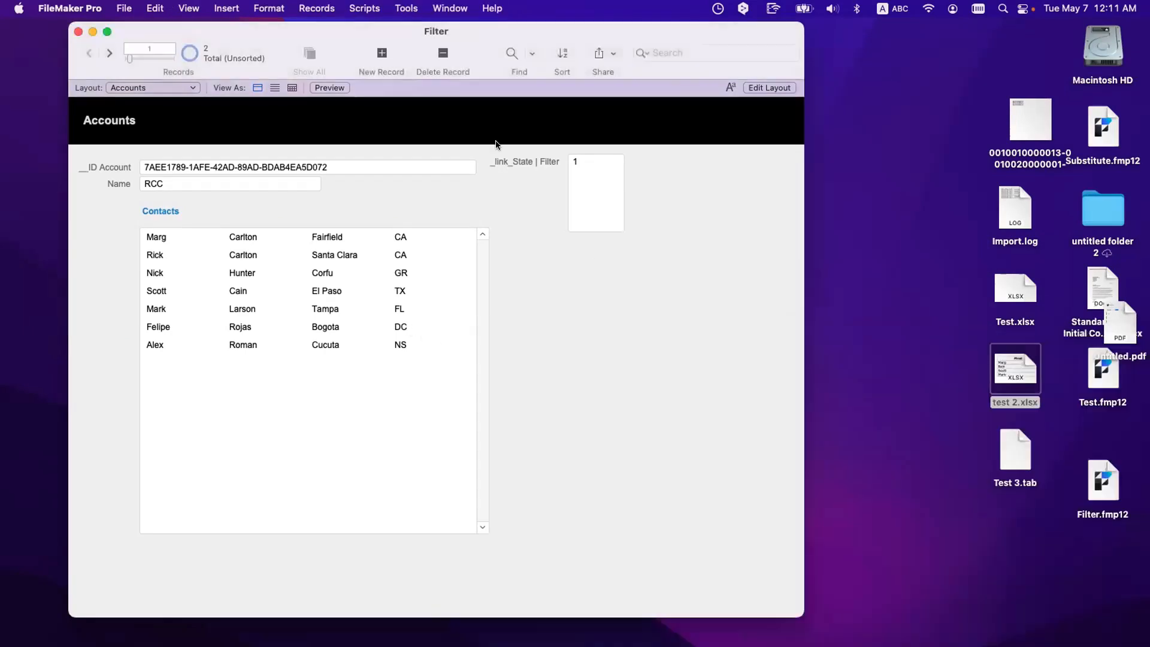
pyautogui.moveTo(429, 31); pyautogui.dragTo(381, 34)
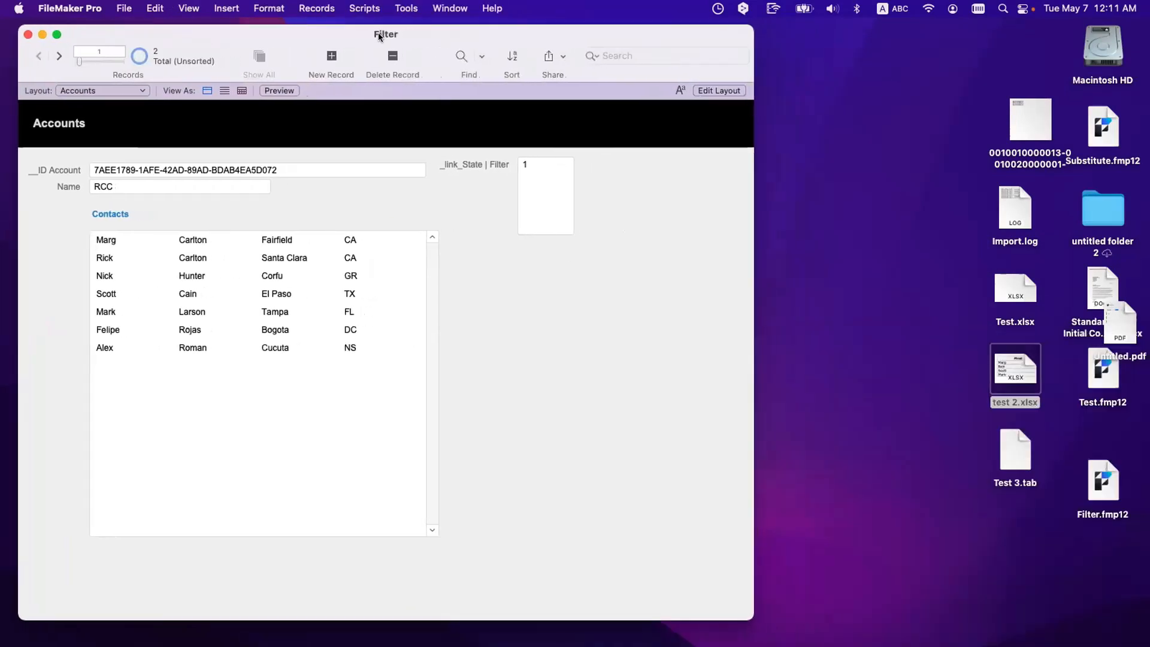